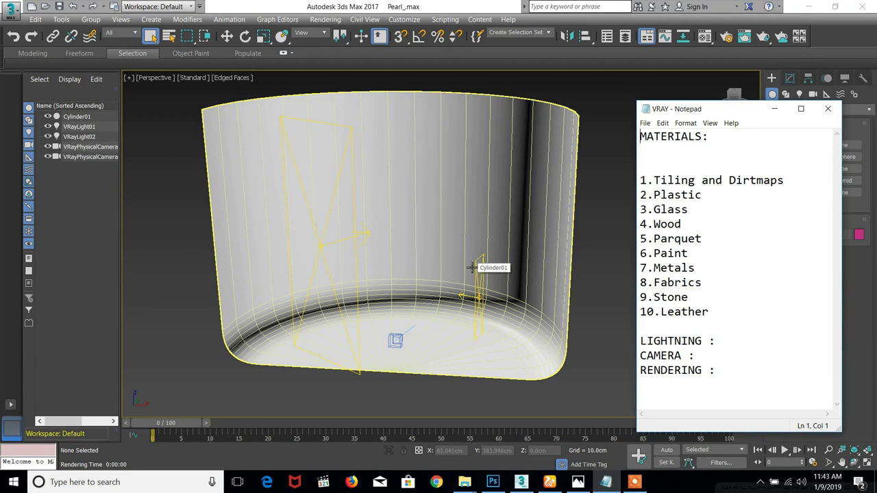
Review the VRAY notes listing the materials, lighting, camera and rendering topics in Notepad, then return to 3ds Max
alt+middle_drag(510, 292, 589, 371)
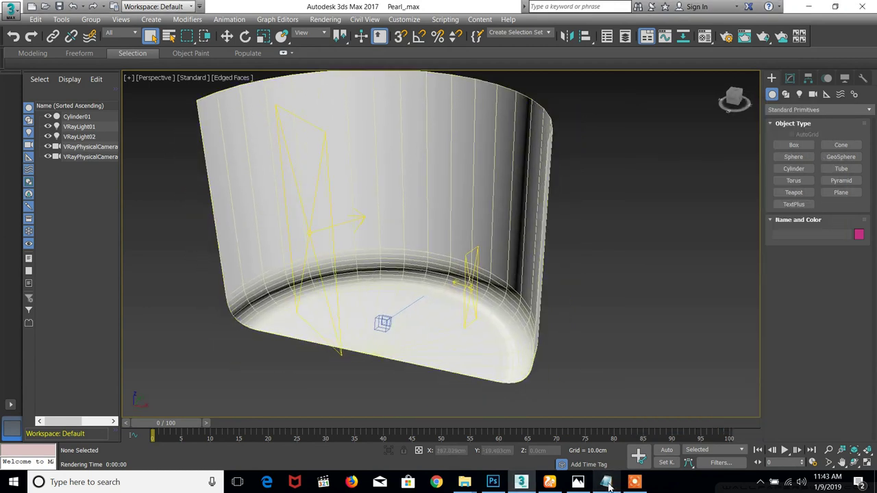
click(606, 482)
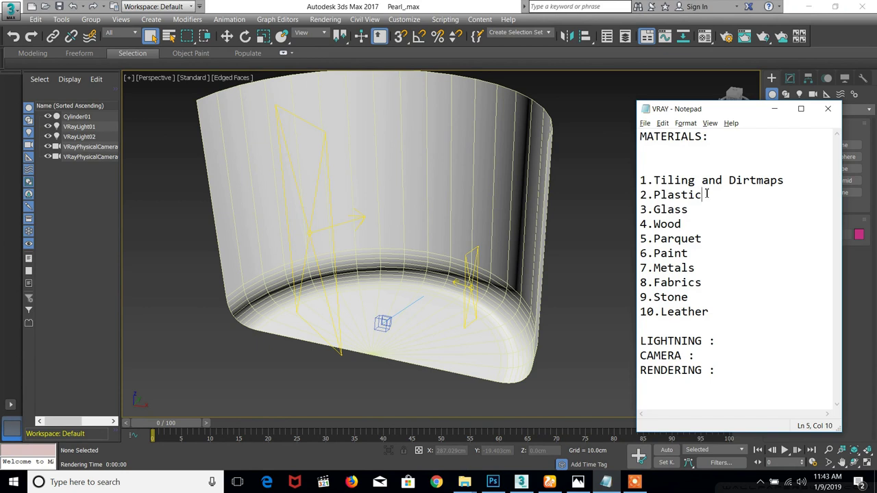
drag(706, 196, 655, 197)
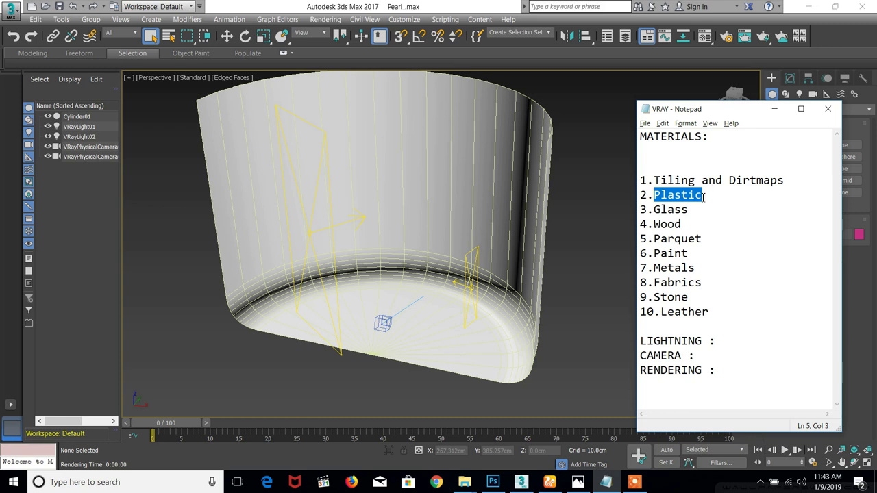
drag(716, 341, 643, 342)
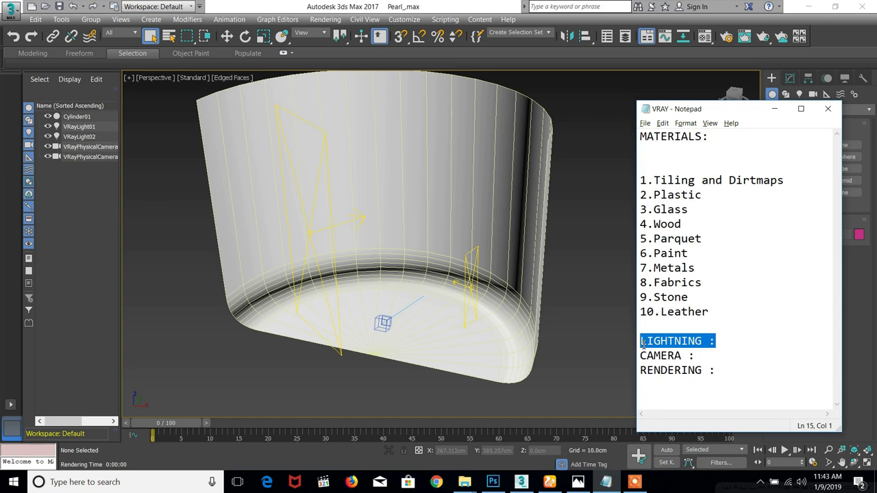
drag(689, 210, 647, 214)
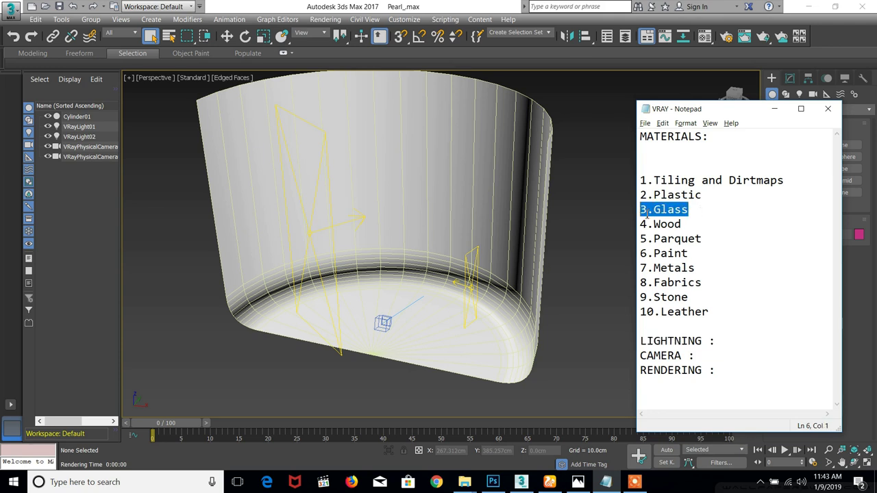
click(545, 266)
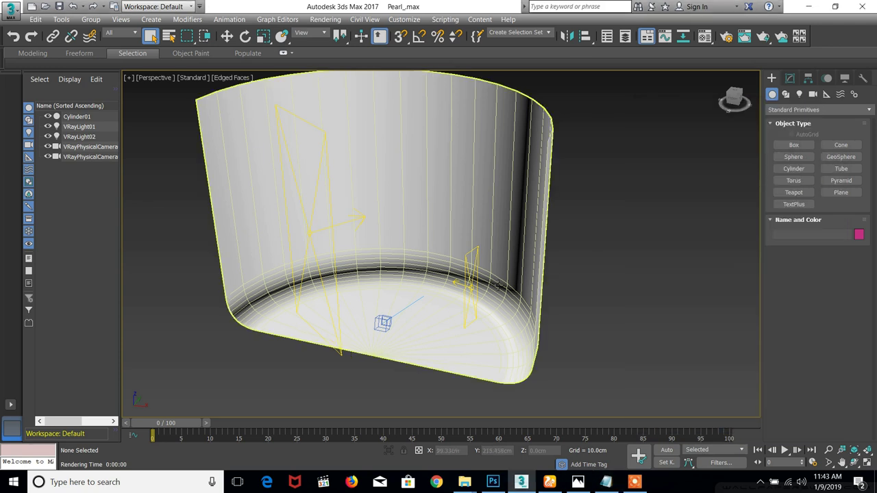
Examine the existing half-cylinder backdrop with its rounded base, lights and cameras from several angles
scroll(507, 283, up, 3)
scroll(469, 282, down, 3)
alt+middle_drag(470, 281, 489, 250)
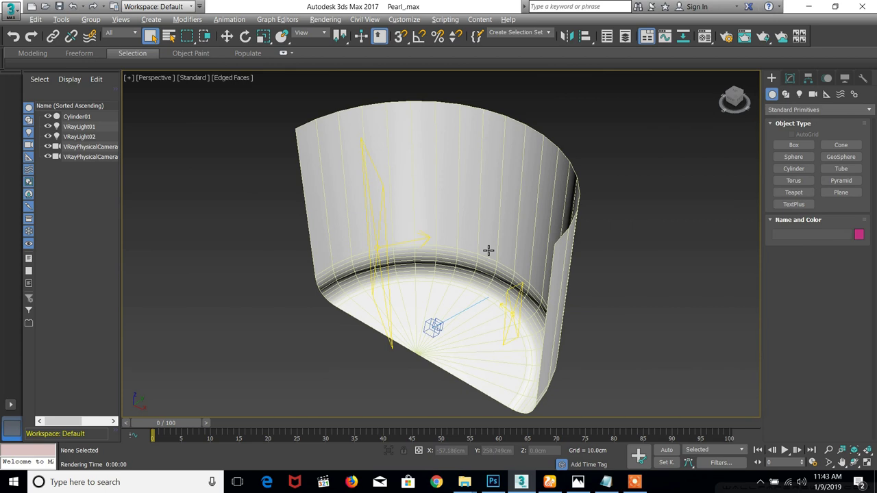
key(alt)
alt+middle_drag(488, 249, 523, 239)
scroll(479, 245, up, 6)
scroll(601, 203, down, 6)
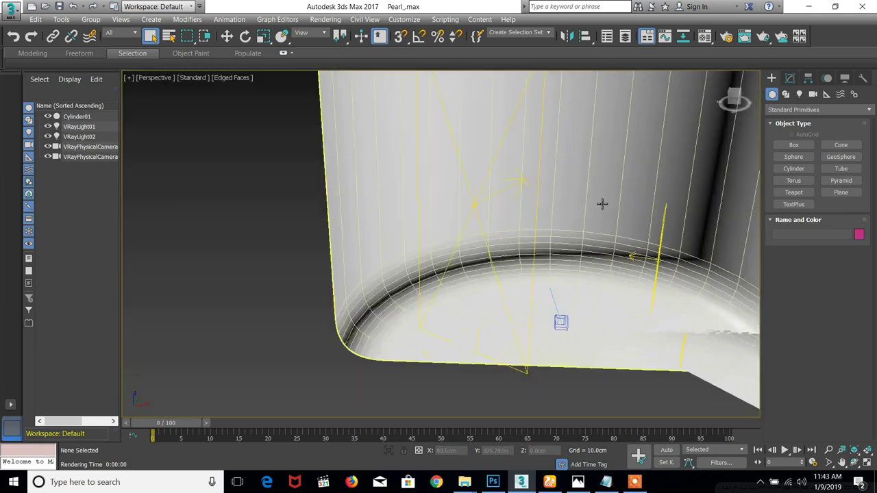
Create a cylinder beside the existing backdrop, about 155 cm in radius and 320 cm high
middle_drag(601, 208, 657, 200)
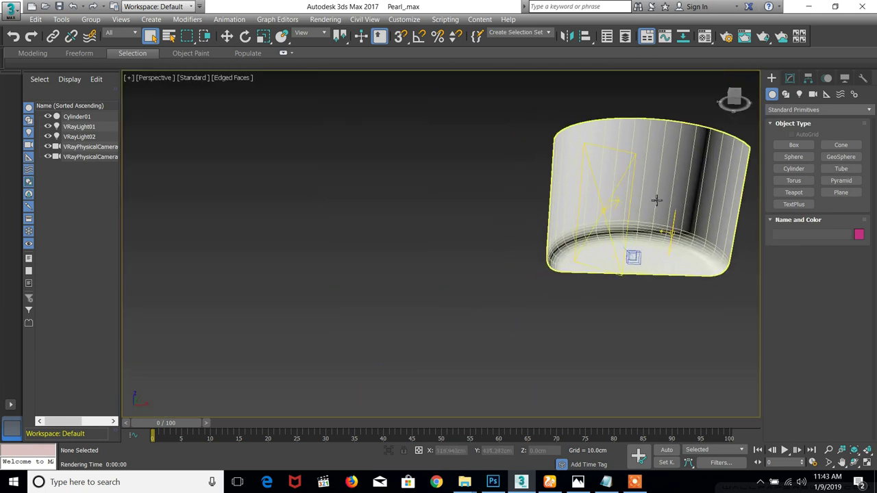
click(791, 169)
drag(290, 296, 333, 326)
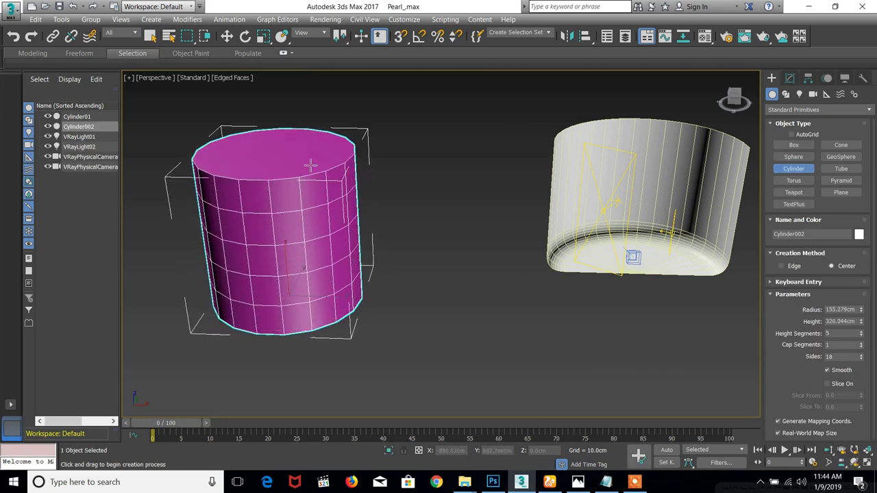
click(311, 165)
Add an Edit Poly modifier to the new cylinder
alt+middle_drag(320, 259, 257, 261)
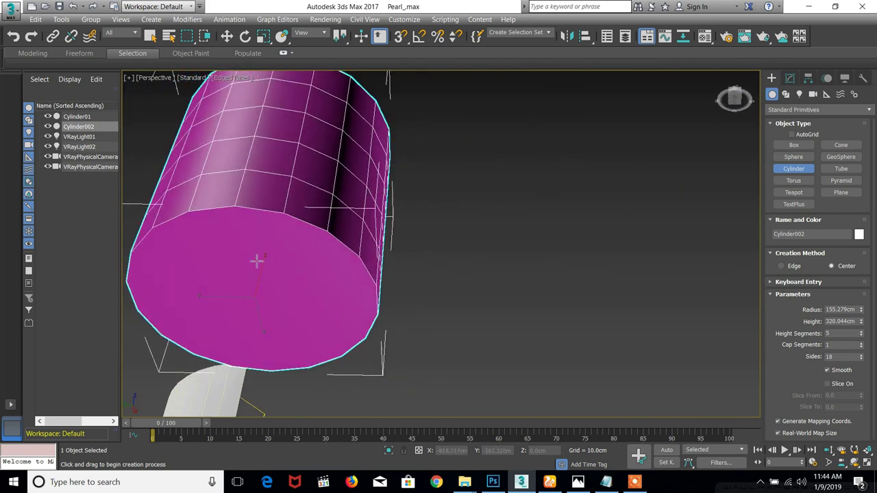
alt+middle_drag(327, 261, 333, 256)
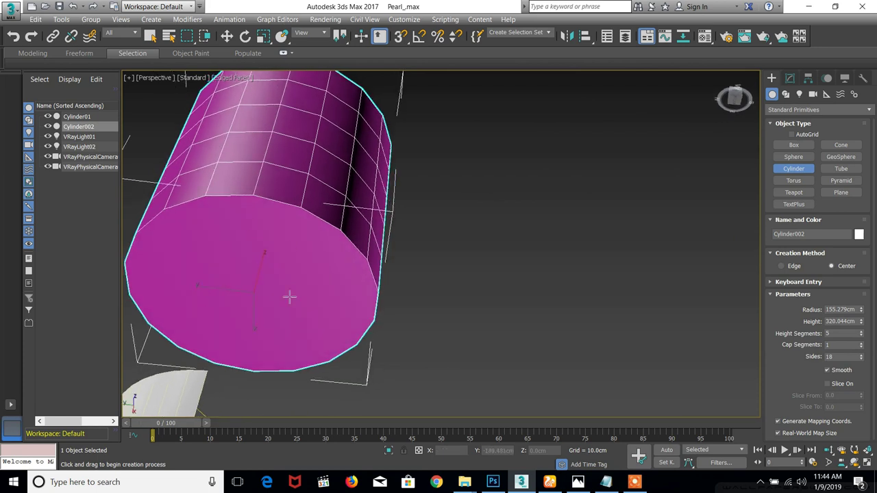
alt+middle_drag(289, 297, 390, 258)
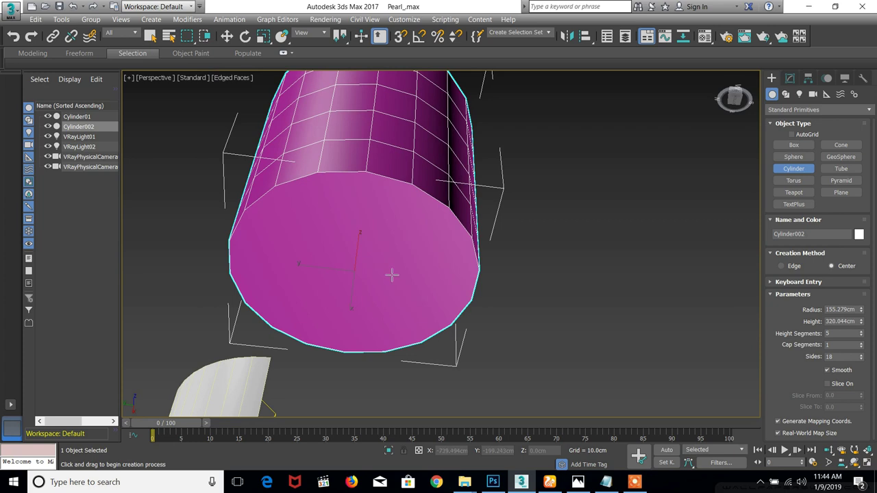
click(790, 79)
click(794, 114)
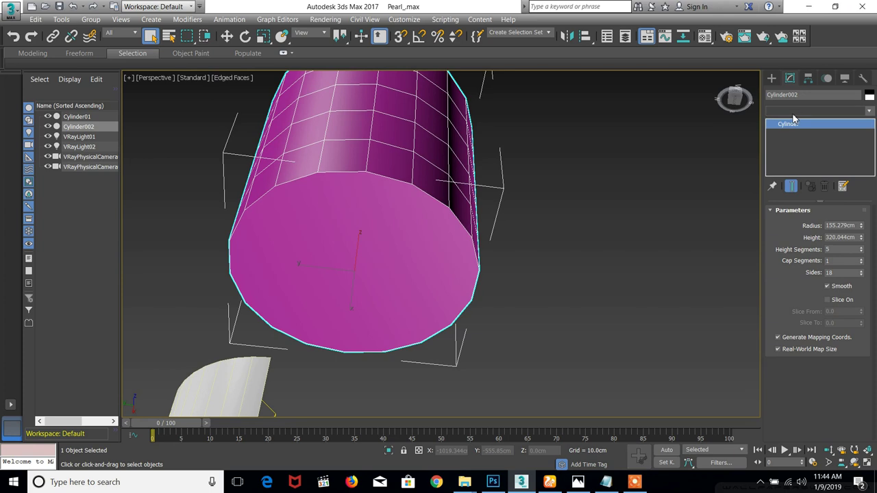
text(Edit Mesh)
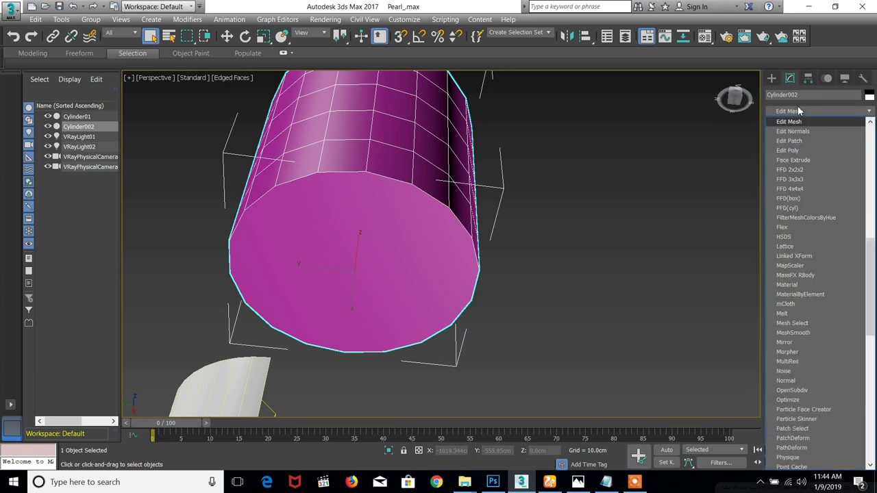
click(794, 153)
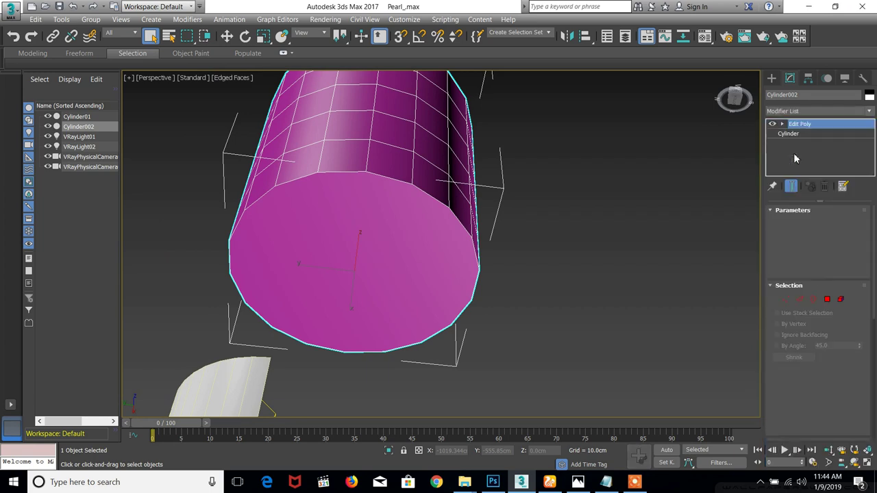
Inset the cylinder's bottom cap polygon twice and collapse the innermost polygon into a single center vertex
click(828, 299)
click(321, 251)
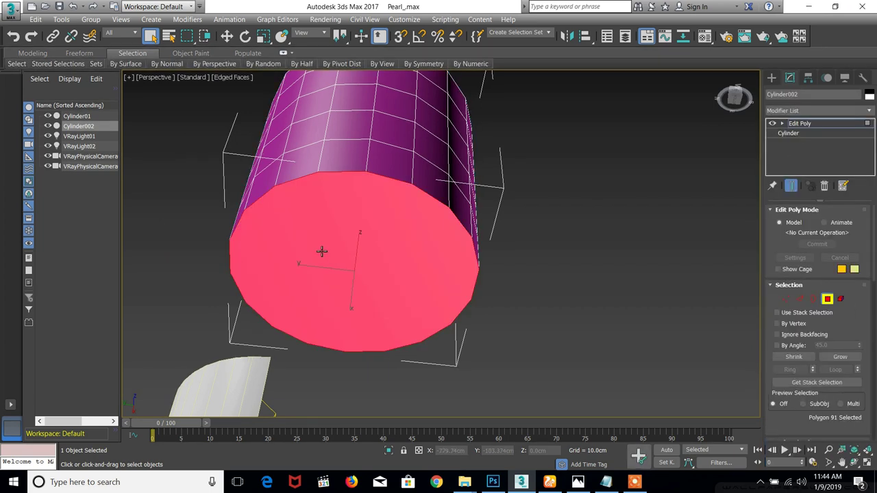
right_click(324, 251)
click(301, 306)
drag(340, 259, 303, 405)
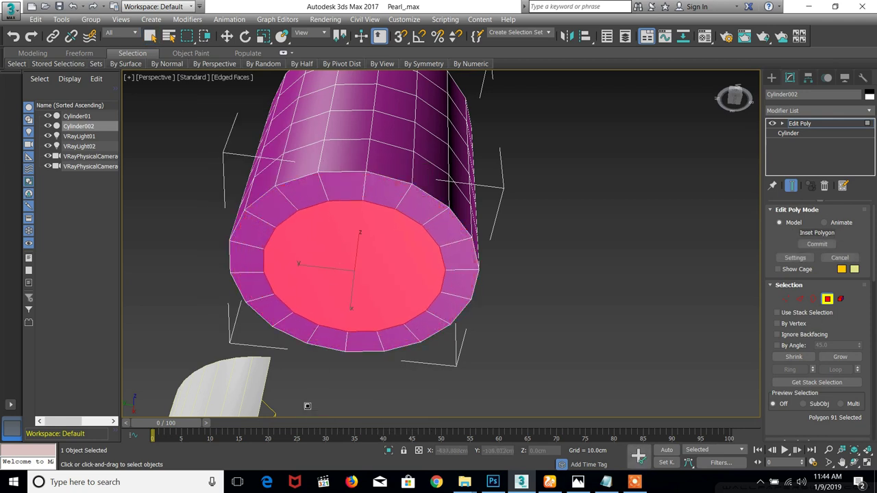
drag(354, 241, 340, 274)
right_click(341, 274)
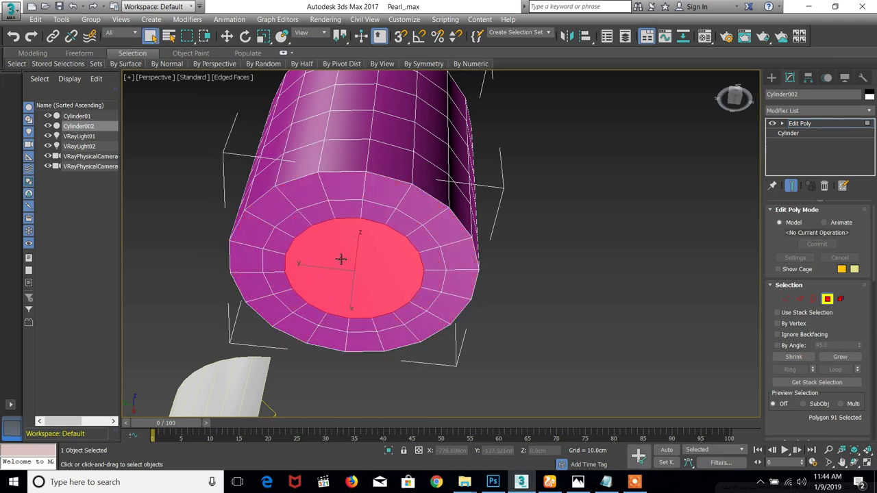
right_click(332, 253)
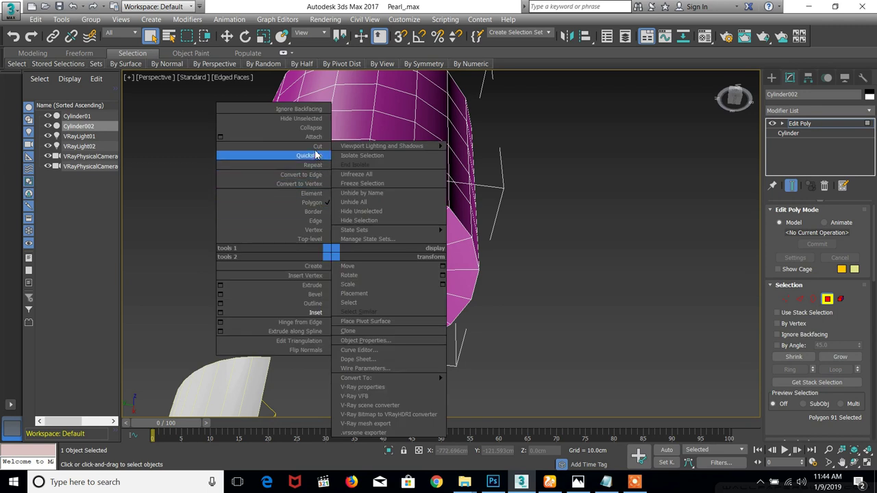
click(312, 128)
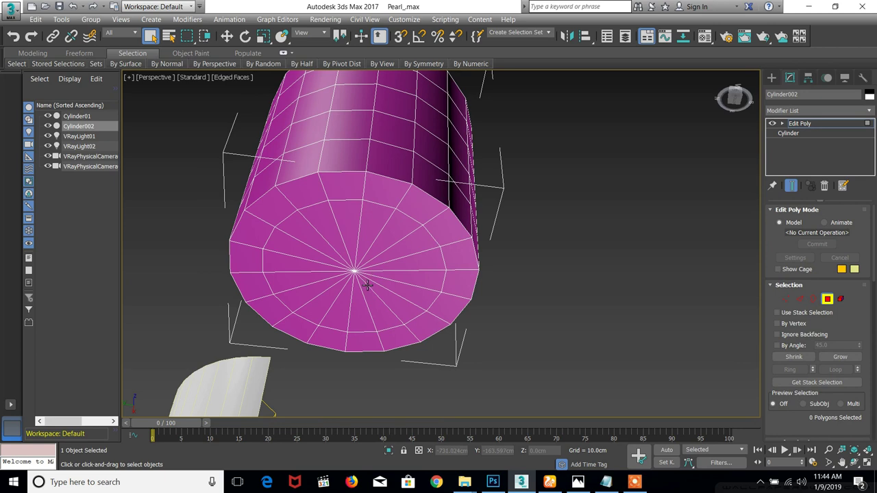
Delete the vertices of the cylinder's front half in the Top view, keeping the center row of vertices
key(1)
alt+middle_drag(428, 256, 463, 347)
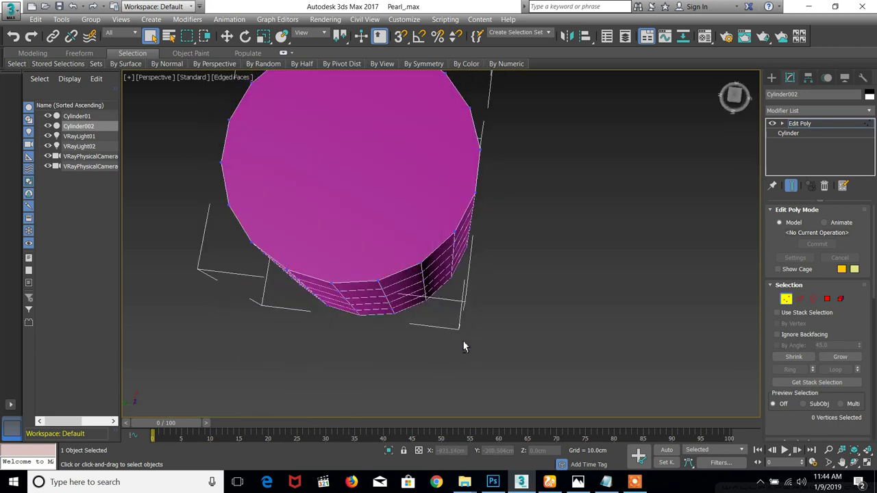
key(t)
scroll(431, 257, down, 5)
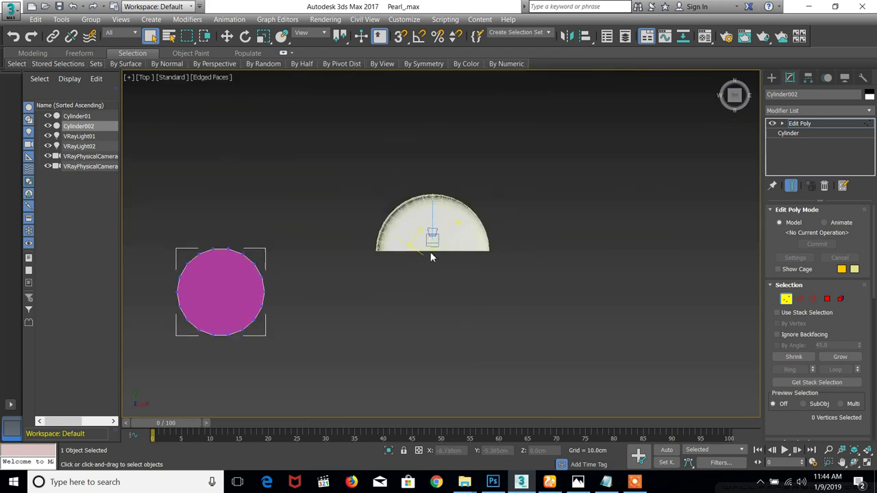
middle_drag(371, 273, 446, 213)
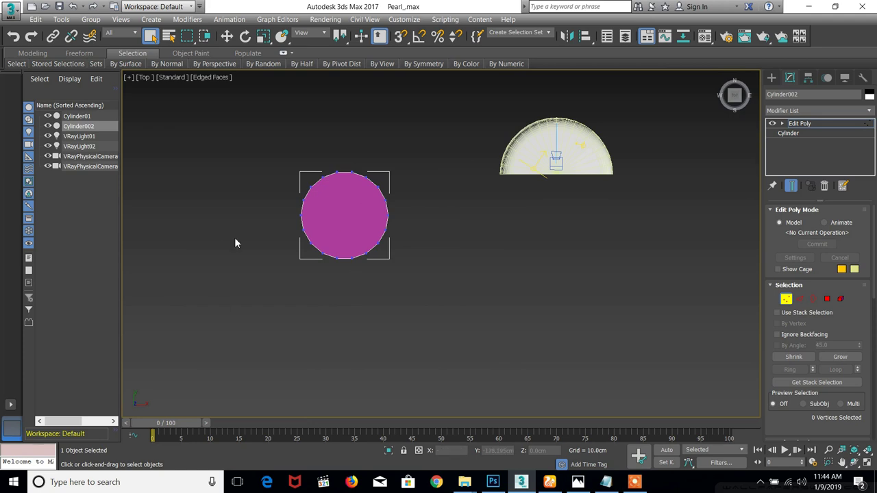
drag(322, 265, 406, 311)
click(412, 233)
drag(417, 225, 152, 313)
key(Delete)
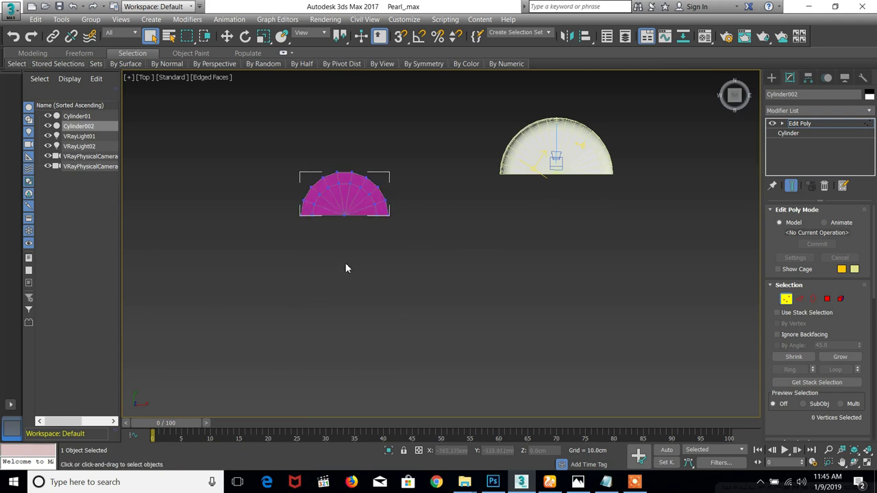
scroll(348, 261, up, 2)
scroll(352, 260, down, 1)
alt+middle_drag(352, 268, 329, 257)
scroll(356, 231, up, 3)
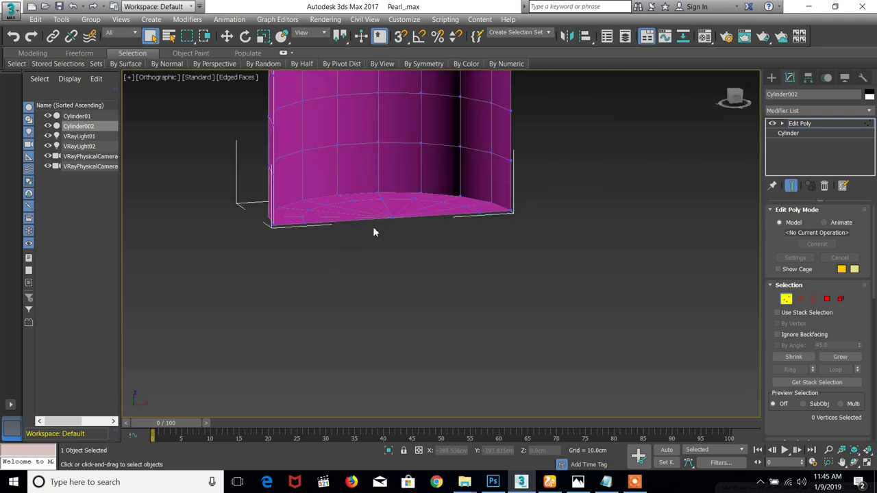
alt+middle_drag(374, 230, 463, 206)
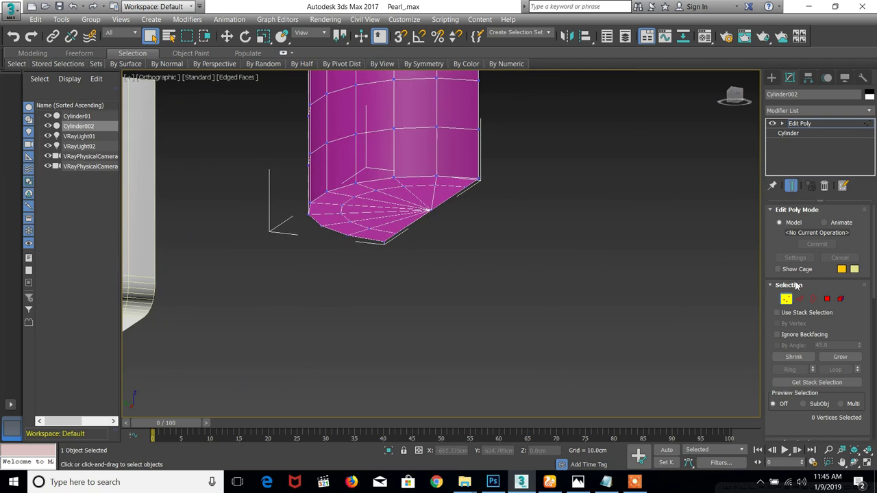
click(801, 299)
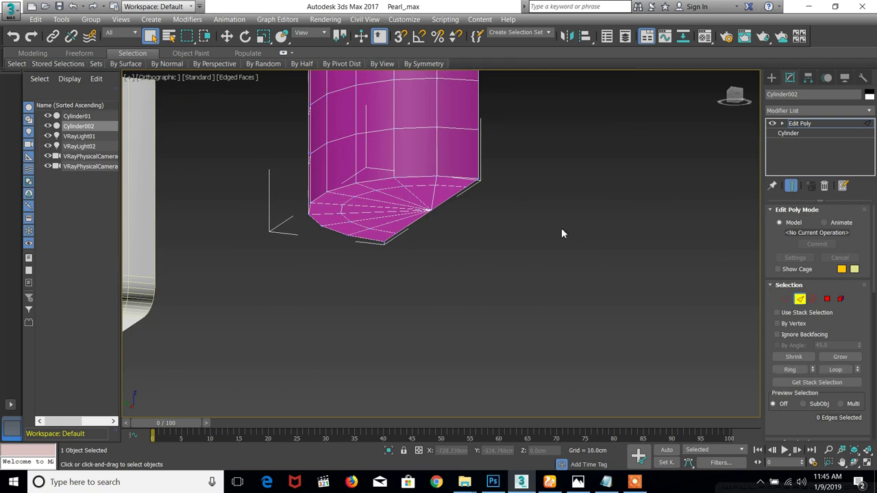
click(374, 180)
alt+middle_drag(475, 184, 457, 193)
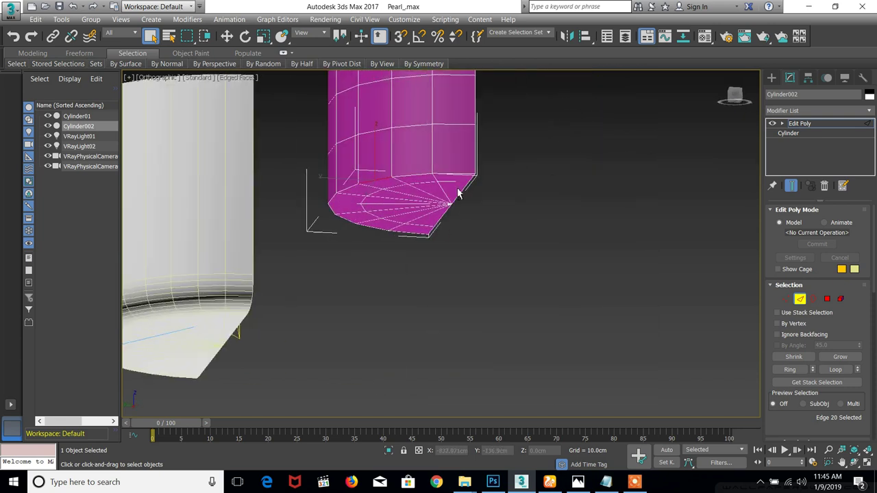
Leave sub-object editing and add a TurboSmooth modifier with 2 iterations to the half cylinder
click(799, 122)
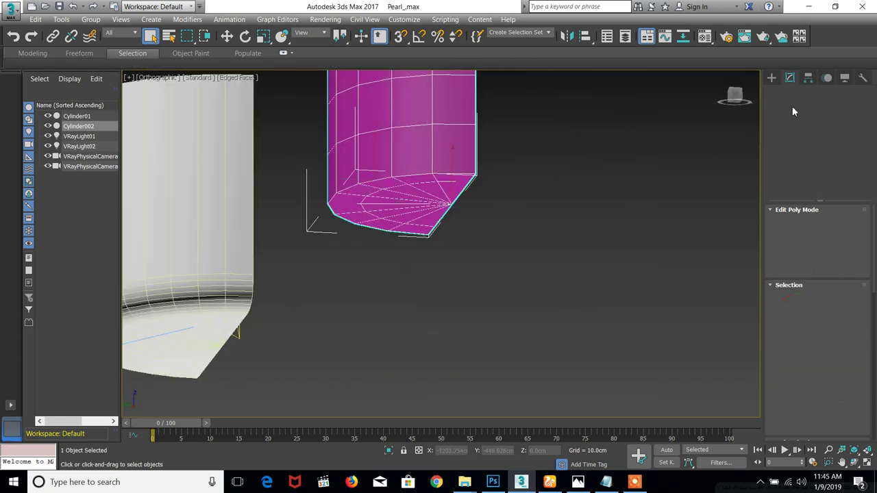
click(792, 110)
scroll(794, 288, down, 10)
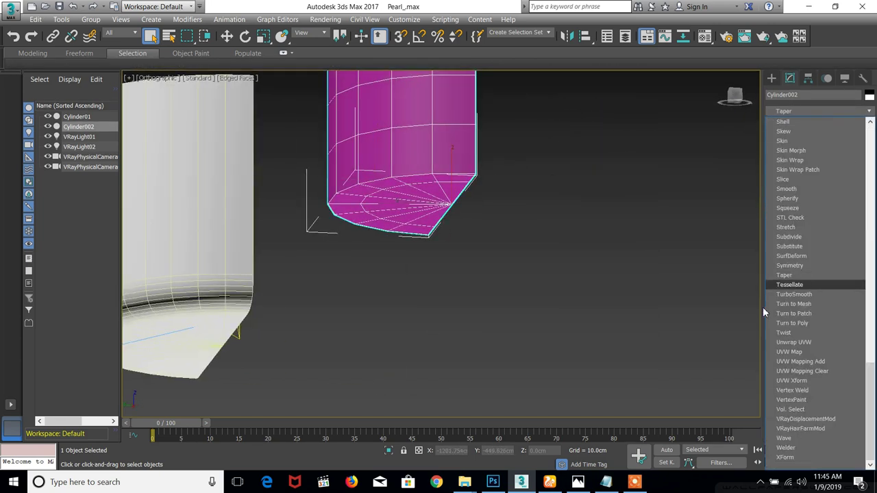
click(795, 292)
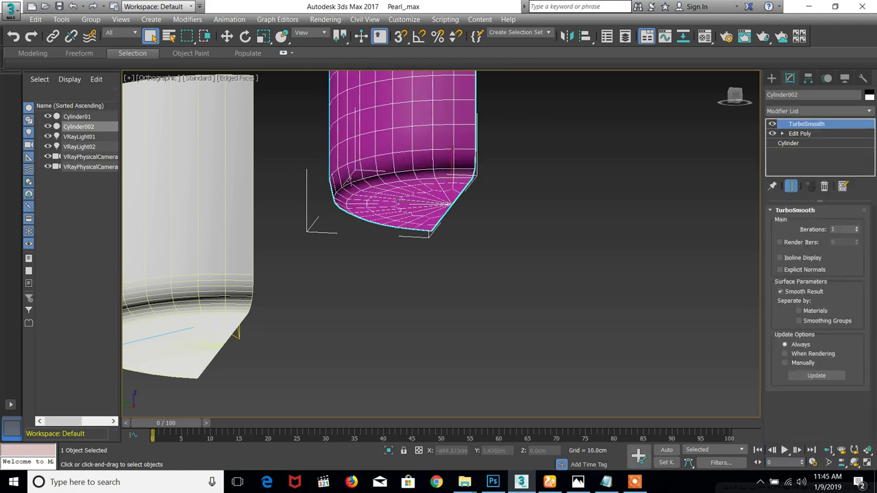
scroll(349, 181, up, 3)
click(856, 227)
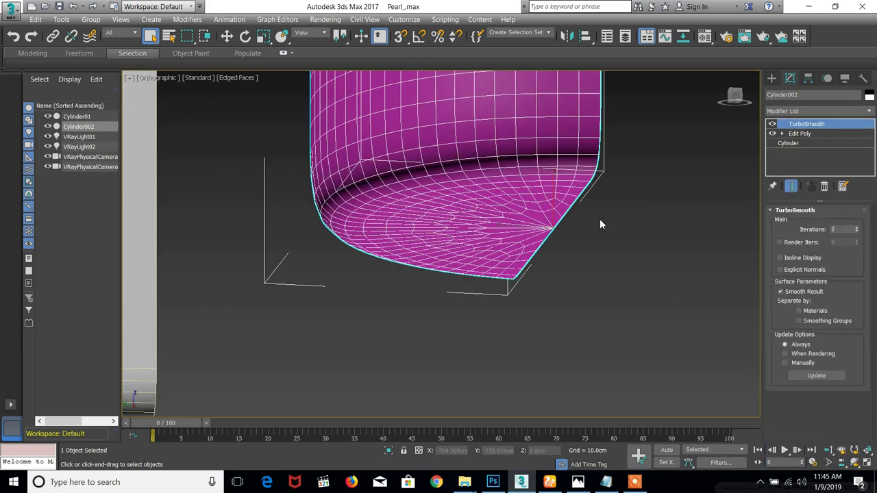
Compare the smoothed half cylinder with the original backdrop and inspect its upper edge
alt+middle_drag(601, 223, 272, 261)
scroll(267, 261, down, 3)
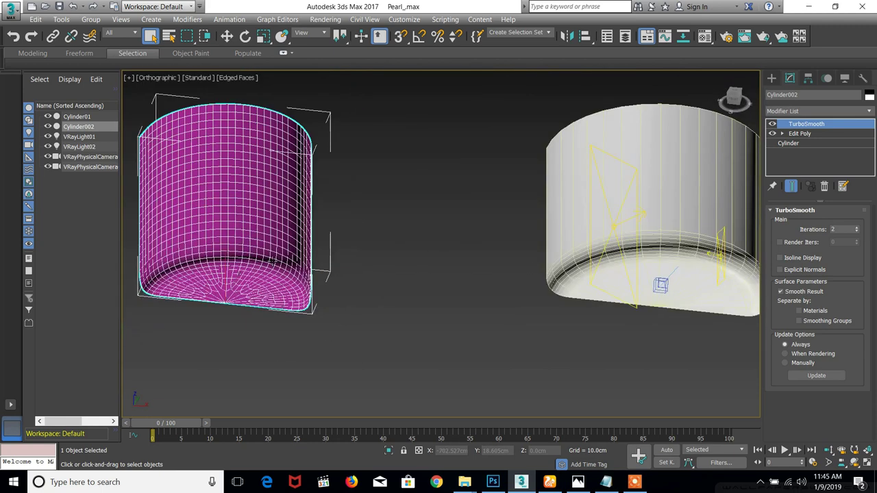
scroll(266, 262, up, 3)
middle_drag(205, 113, 232, 116)
middle_drag(245, 148, 463, 271)
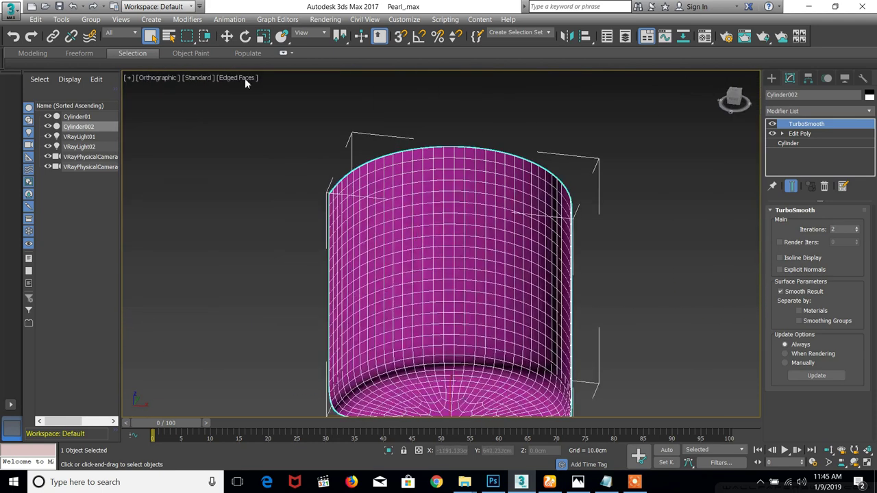
Switch the viewport to Perspective with edged faces turned off, and frame the original backdrop with its lights
click(165, 77)
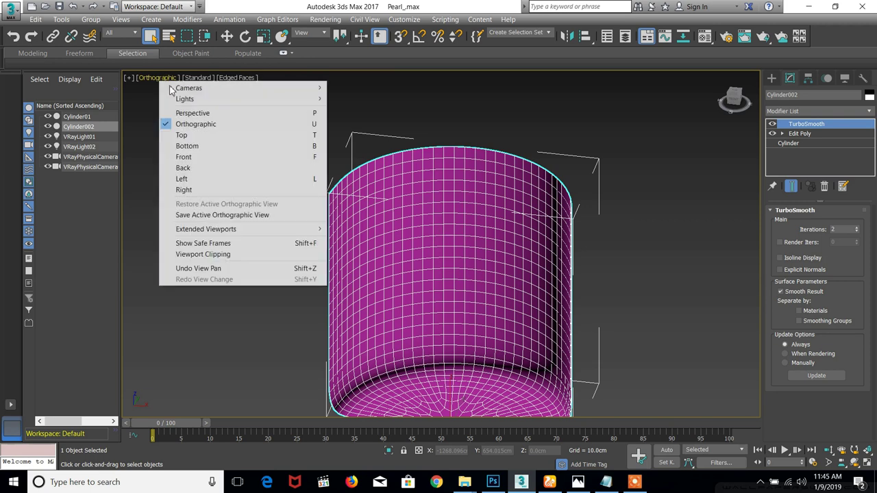
click(206, 115)
middle_drag(383, 171, 324, 165)
click(245, 79)
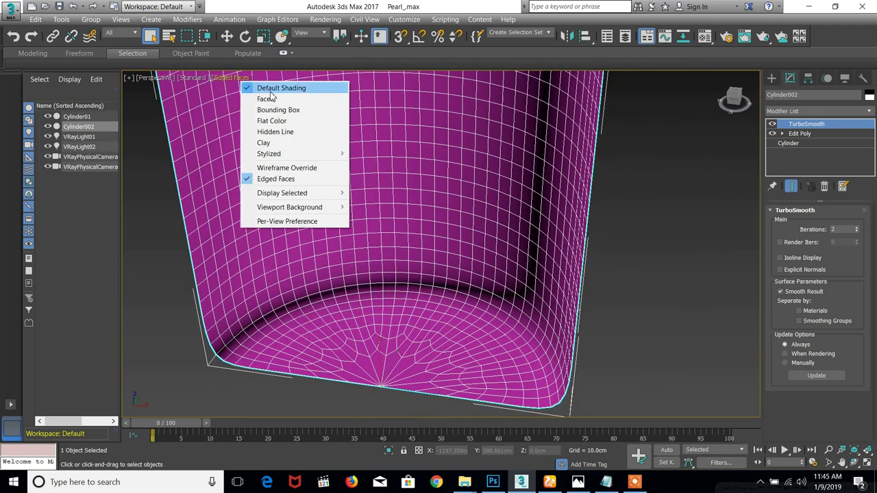
click(268, 181)
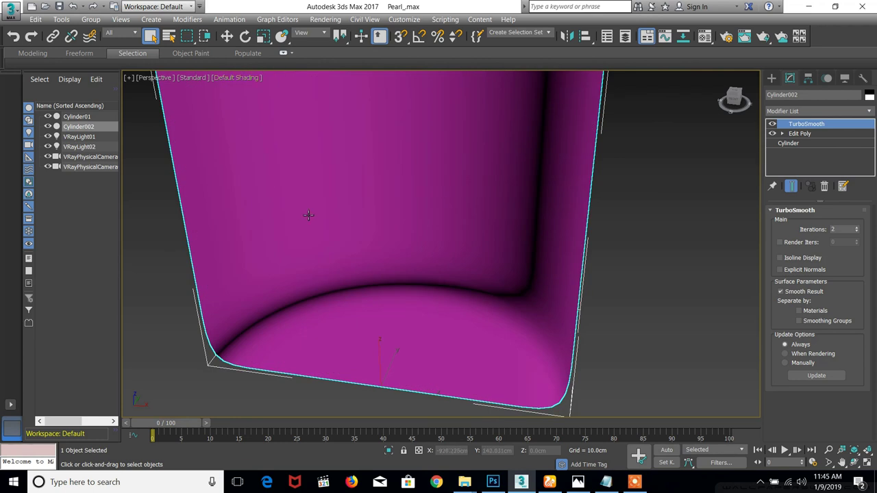
scroll(309, 215, down, 10)
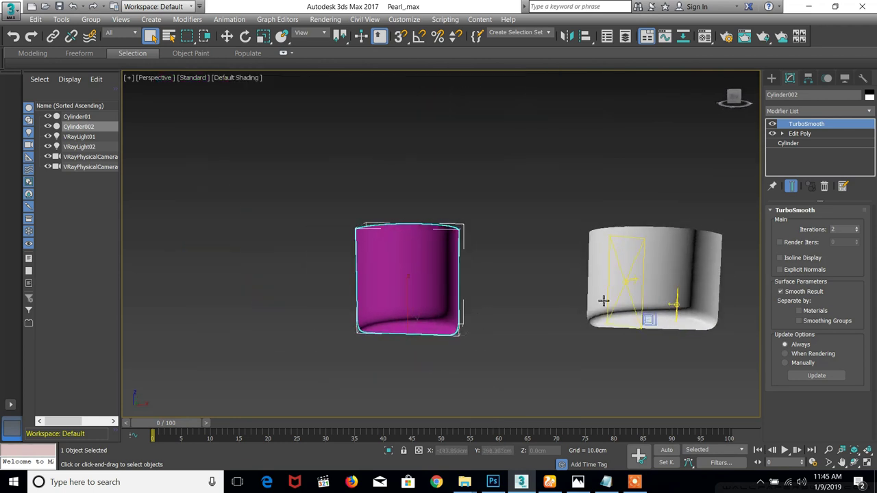
scroll(617, 298, up, 5)
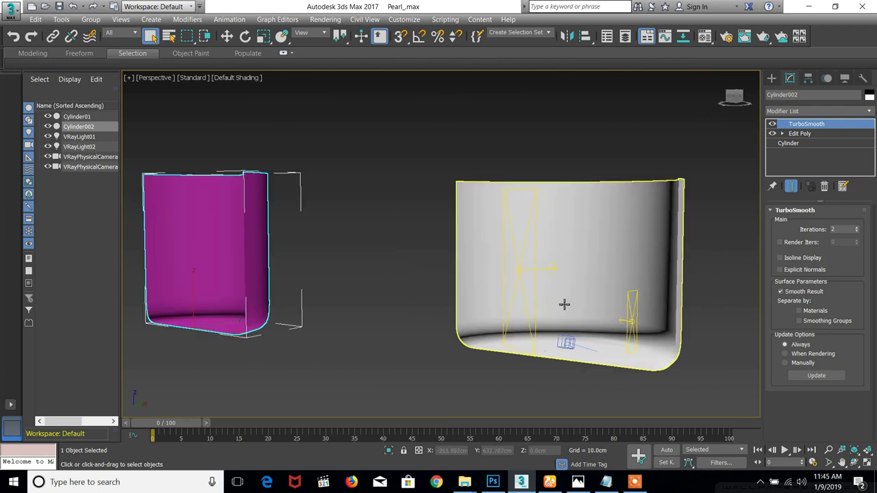
scroll(564, 304, up, 5)
alt+middle_drag(559, 302, 421, 240)
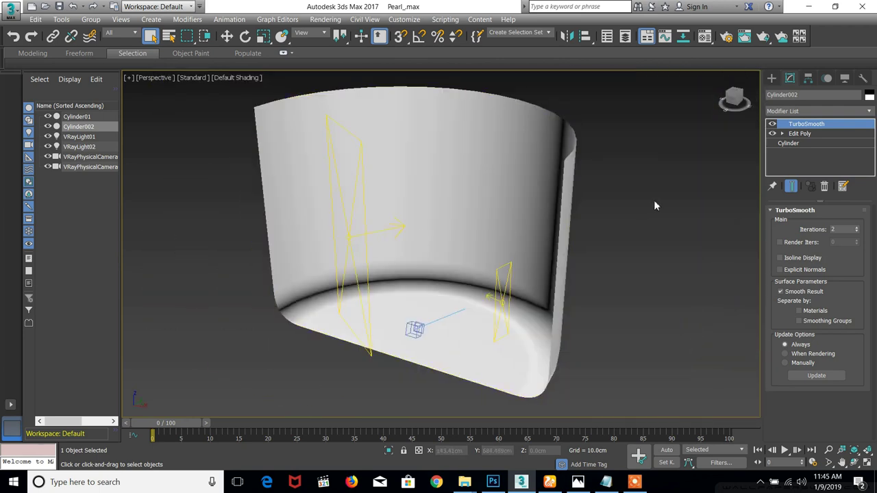
Draw a plane VRayLight as a tall rectangle beside the new half cylinder in the Front view
click(772, 78)
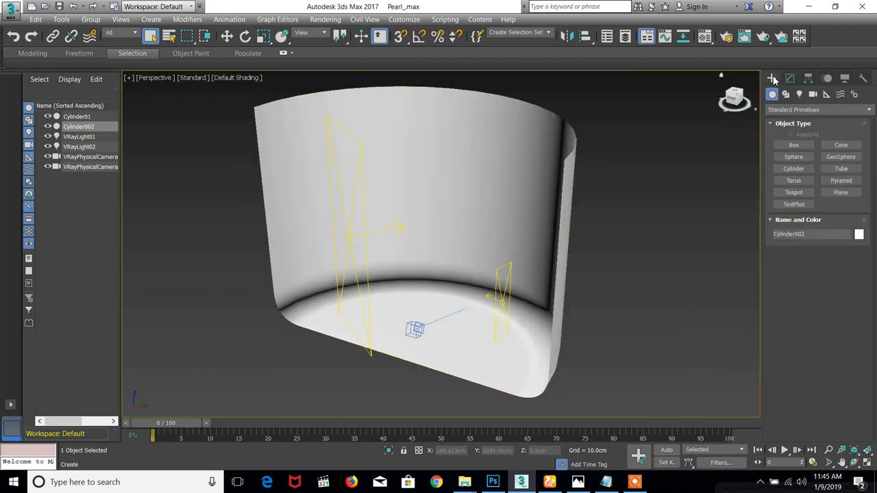
click(800, 94)
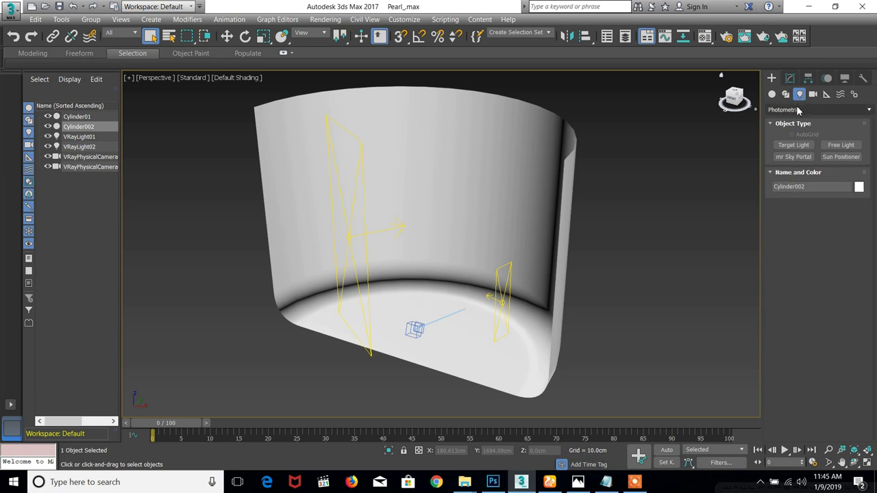
click(810, 110)
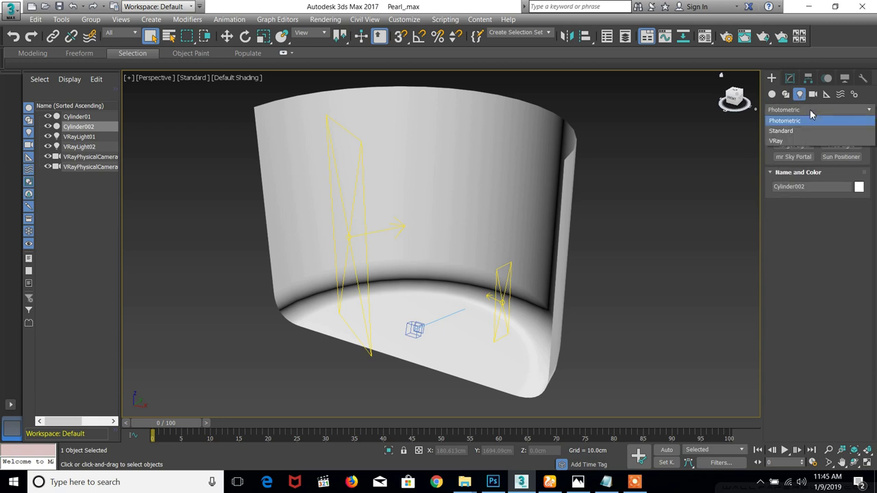
click(816, 141)
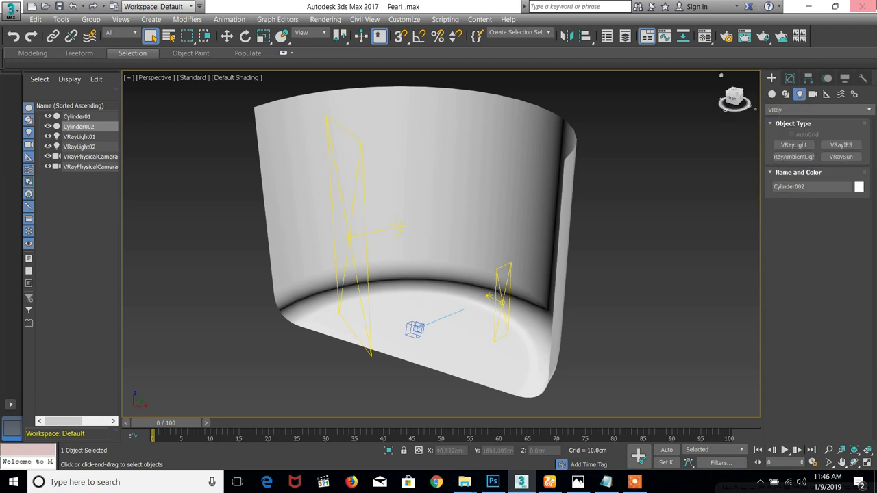
click(793, 145)
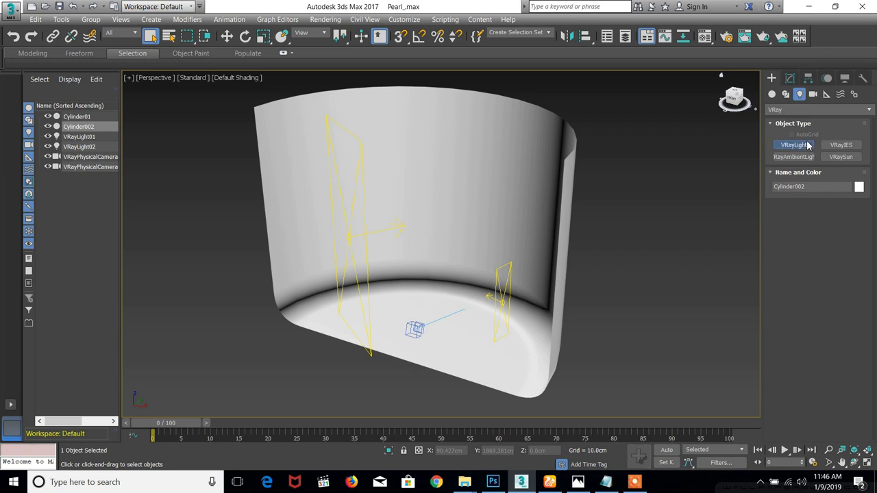
scroll(565, 315, down, 5)
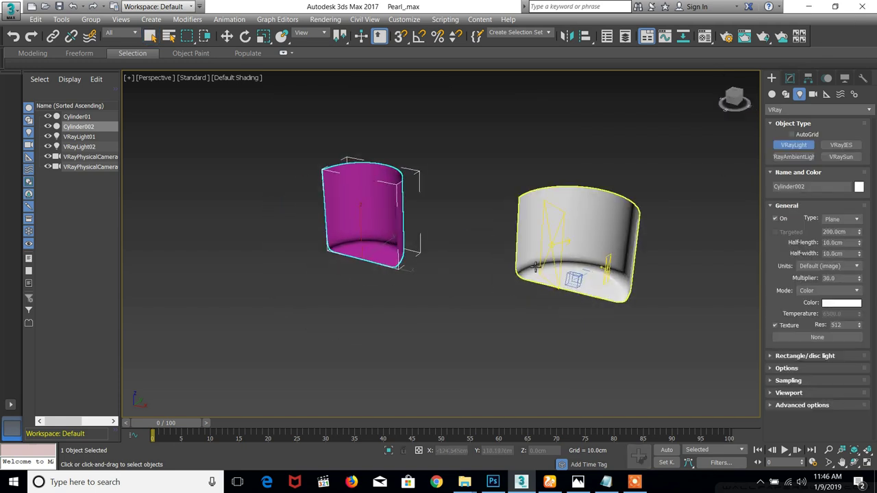
key(f)
scroll(526, 264, down, 3)
middle_drag(206, 253, 425, 251)
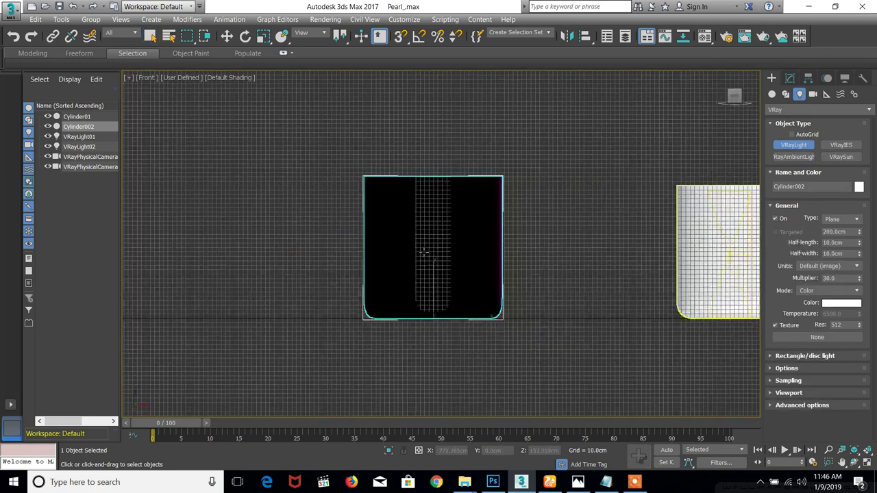
scroll(403, 256, down, 2)
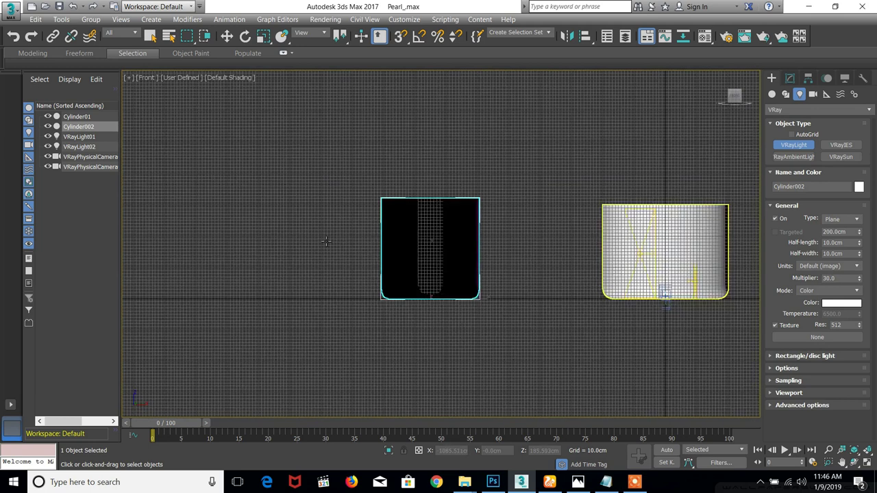
drag(326, 233, 360, 316)
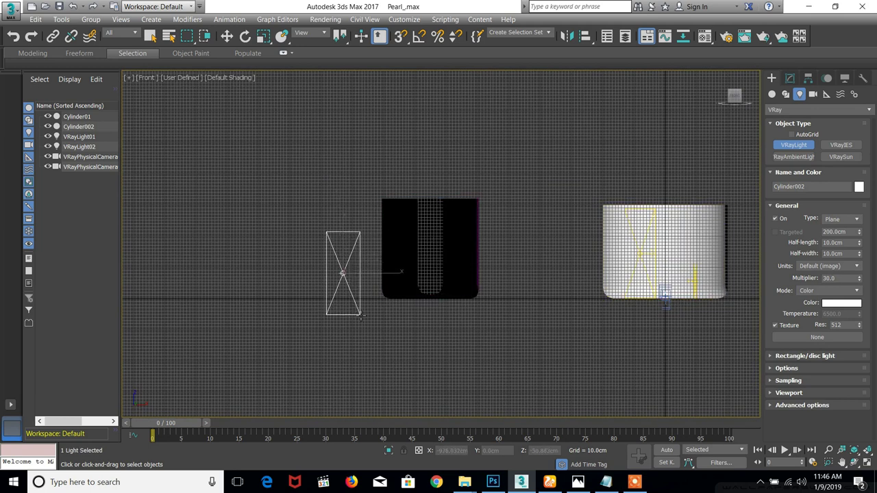
Raise the new plane light and move it to the open front of the half cylinder, near one side wall
key(w)
drag(345, 248, 344, 235)
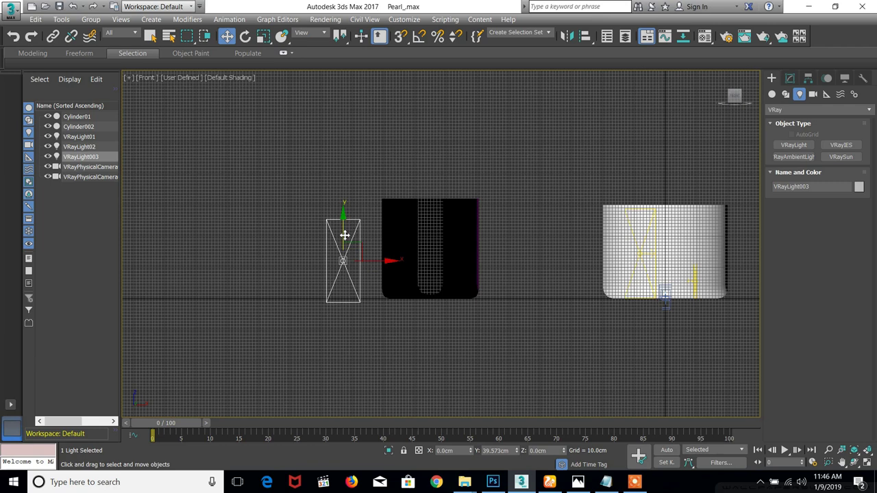
alt+middle_drag(411, 248, 335, 273)
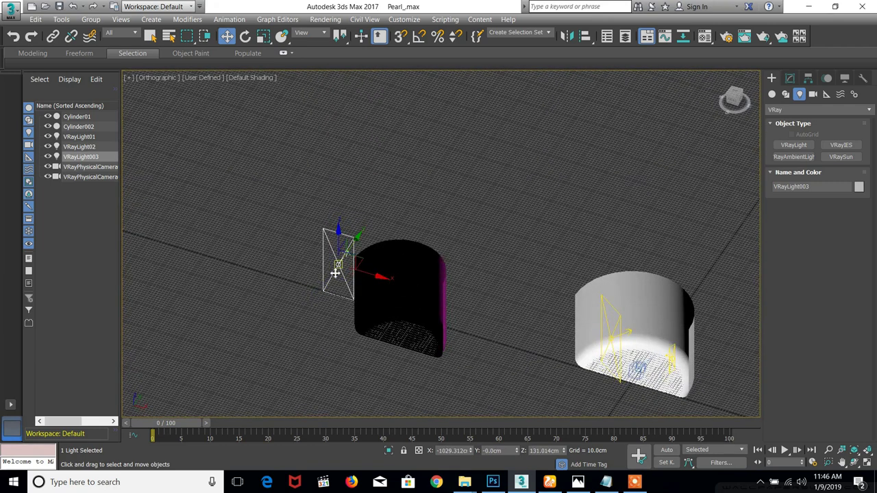
drag(357, 241, 400, 331)
scroll(400, 332, down, 6)
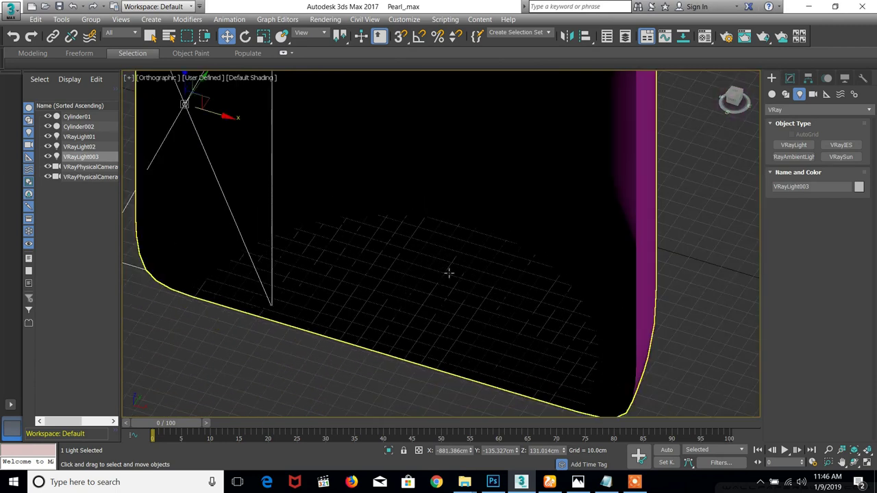
scroll(321, 366, down, 5)
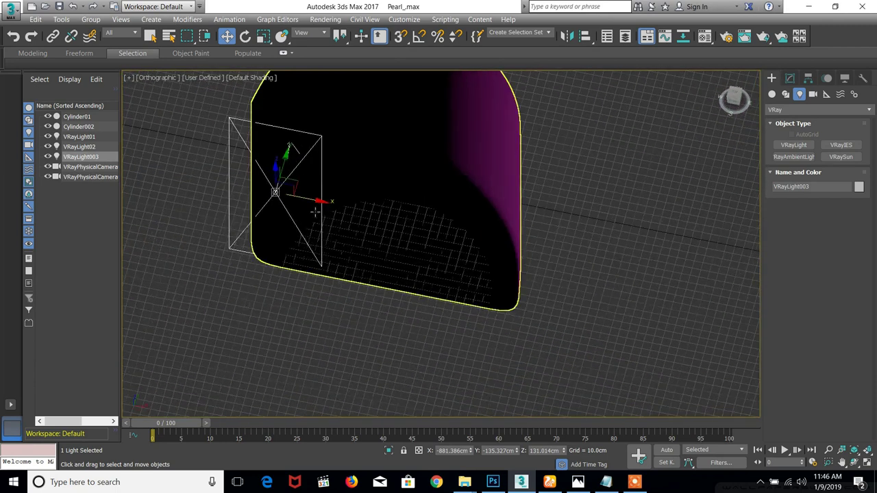
drag(303, 198, 278, 246)
Rotate the plane light to about -60 degrees around Z so it aims across the half cylinder's interior
key(e)
alt+middle_drag(286, 183, 314, 186)
drag(298, 164, 313, 174)
alt+middle_drag(313, 175, 362, 200)
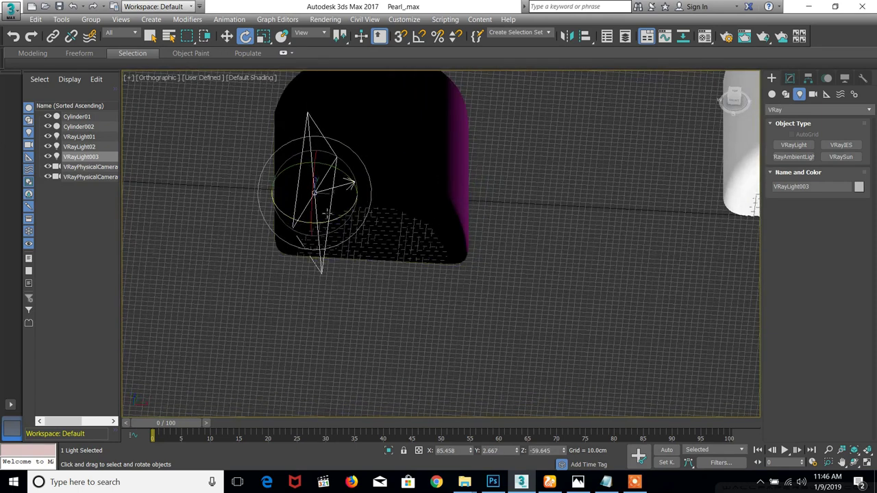
Clone the plane light along X toward the opposite side wall as a single instance
key(w)
shift+drag(350, 197, 438, 202)
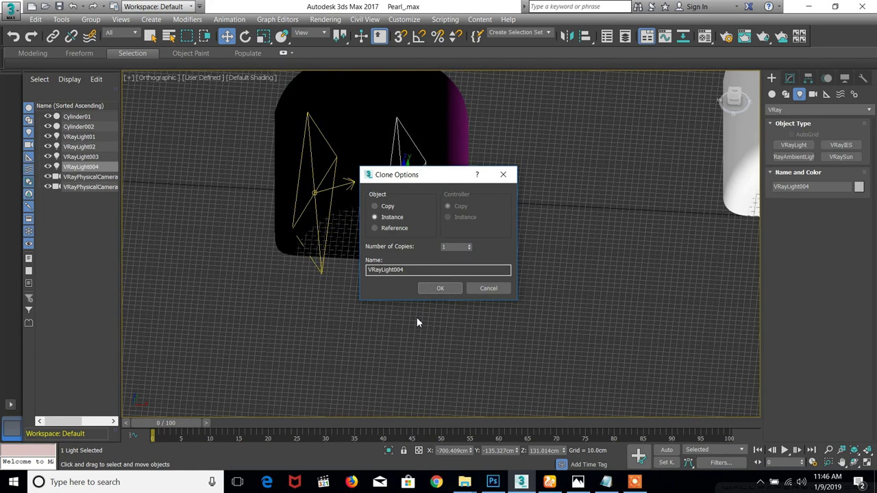
click(440, 289)
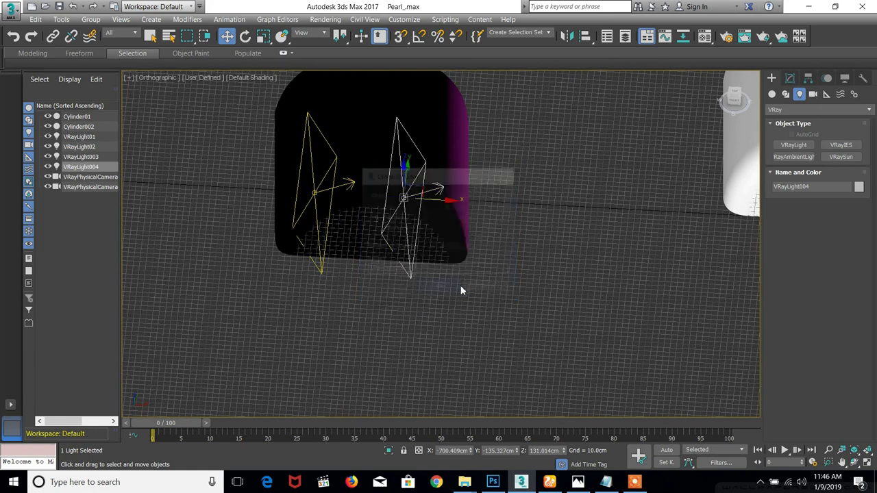
Rotate the cloned light to face back toward the first light and scale it uniformly to about 55%
key(e)
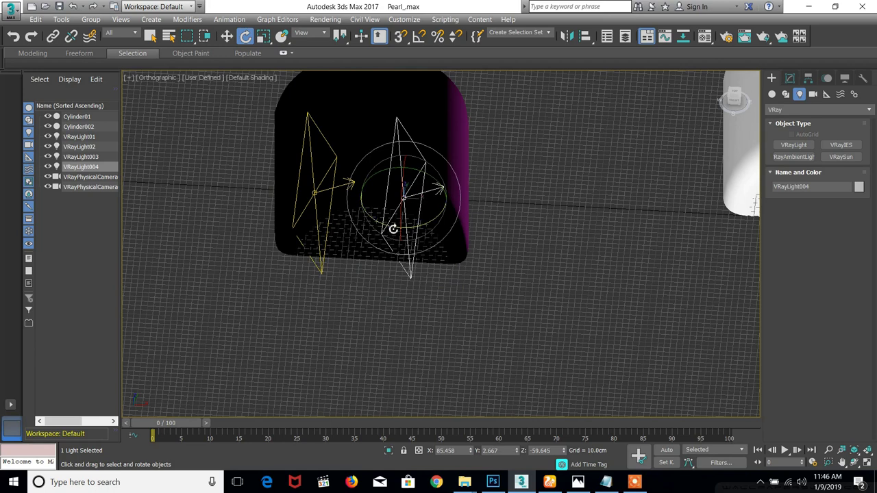
drag(388, 224, 476, 196)
key(r)
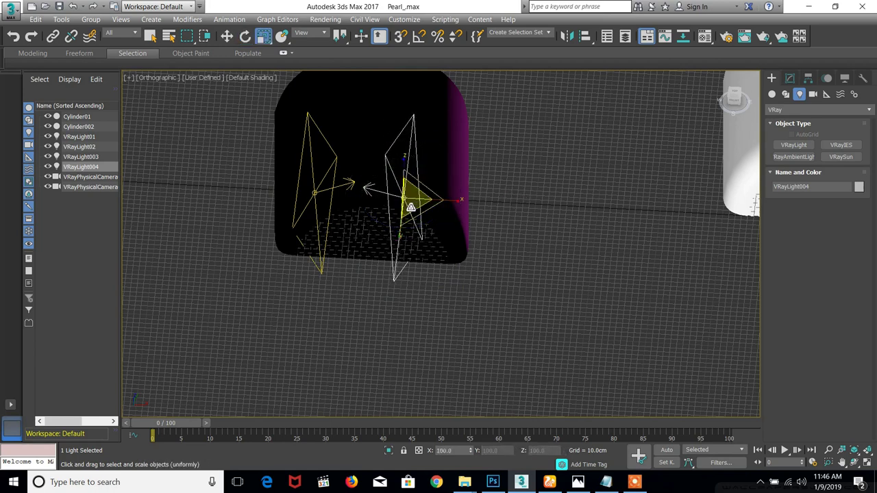
drag(413, 203, 421, 244)
alt+middle_drag(421, 245, 439, 251)
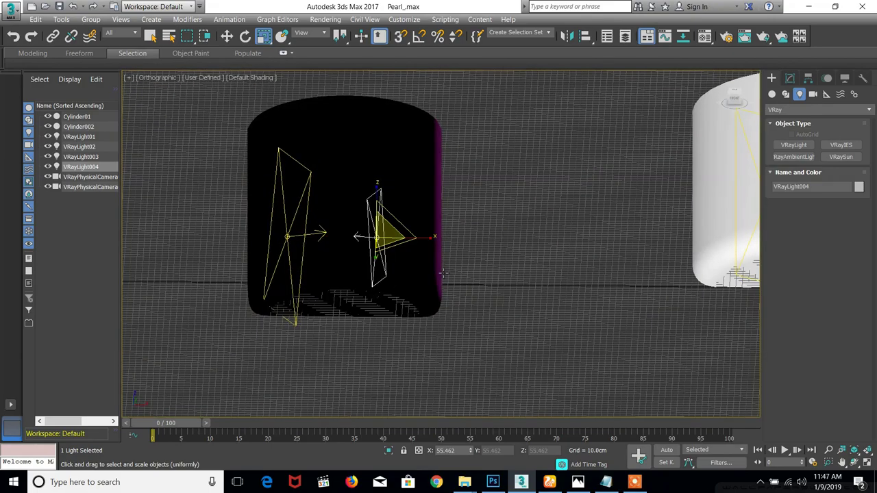
In Perspective, lower the smaller light to about 86 cm in Z and shift it about 37 cm along X toward the side wall
key(g)
key(p)
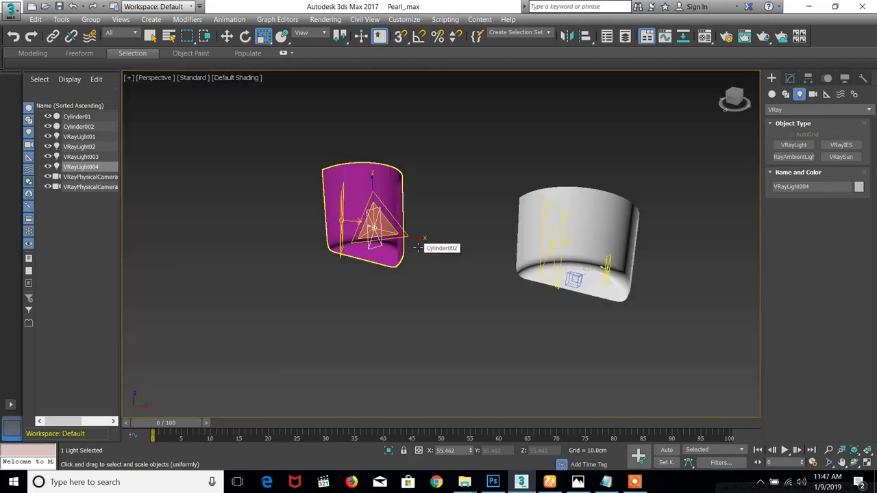
scroll(418, 247, up, 5)
scroll(401, 242, down, 3)
scroll(414, 233, up, 1)
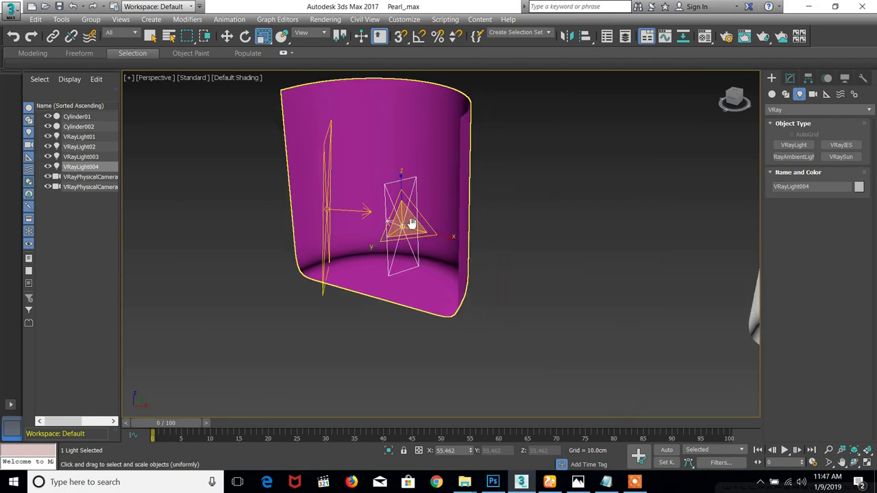
key(w)
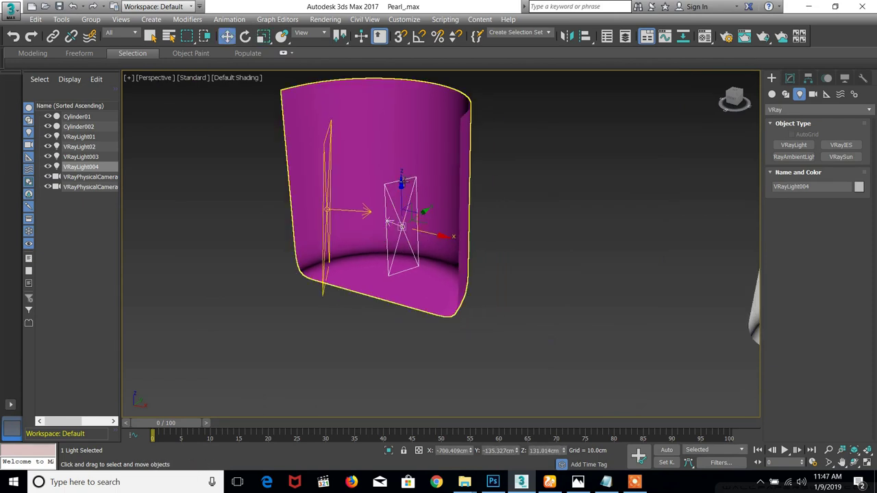
drag(403, 179, 425, 222)
scroll(420, 260, up, 2)
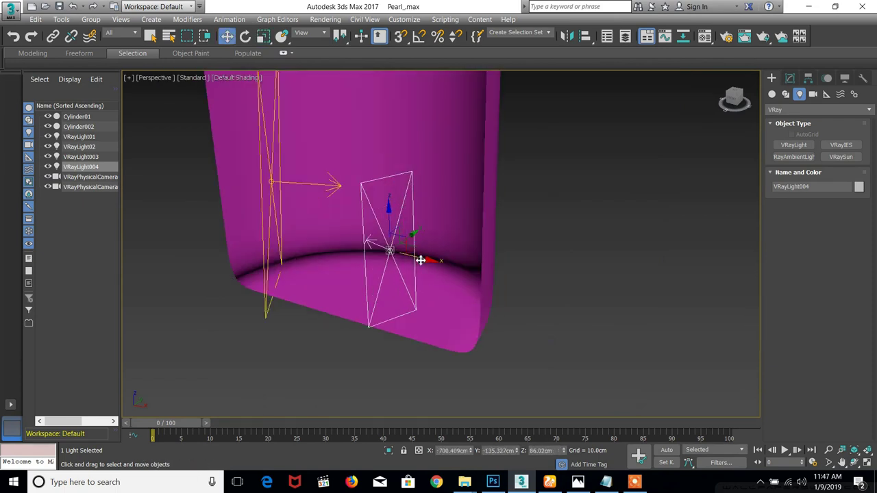
alt+middle_drag(420, 261, 428, 259)
drag(425, 260, 456, 264)
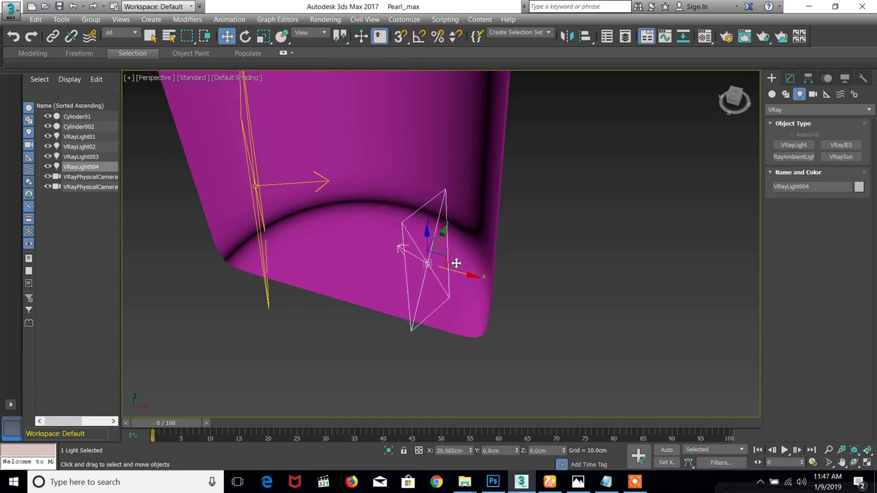
alt+middle_drag(455, 263, 479, 254)
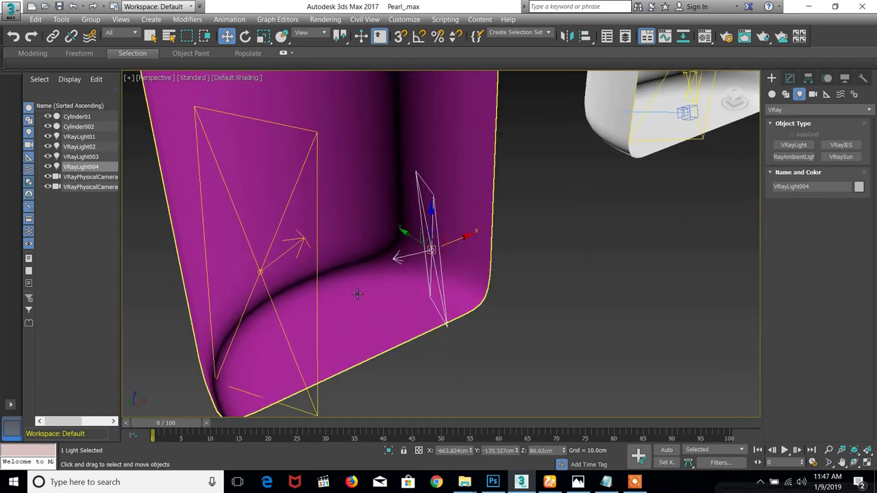
alt+middle_drag(357, 293, 339, 291)
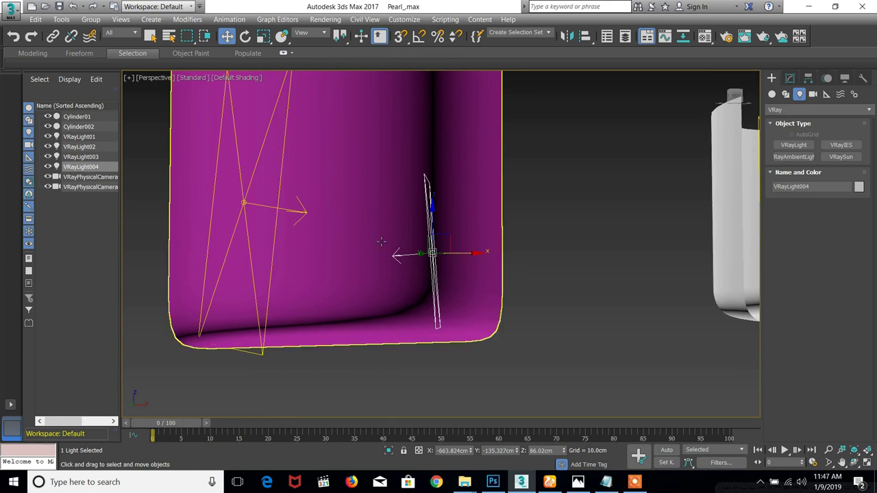
alt+middle_drag(382, 241, 449, 322)
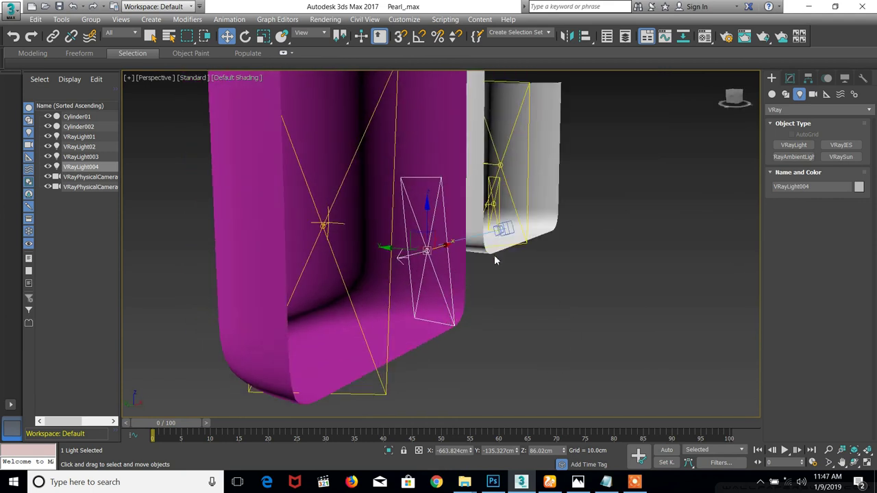
Inspect the camera's placement on the white half cylinder's floor in the Perspective view, using wireframe display
click(495, 248)
key(z)
alt+middle_drag(466, 278, 469, 218)
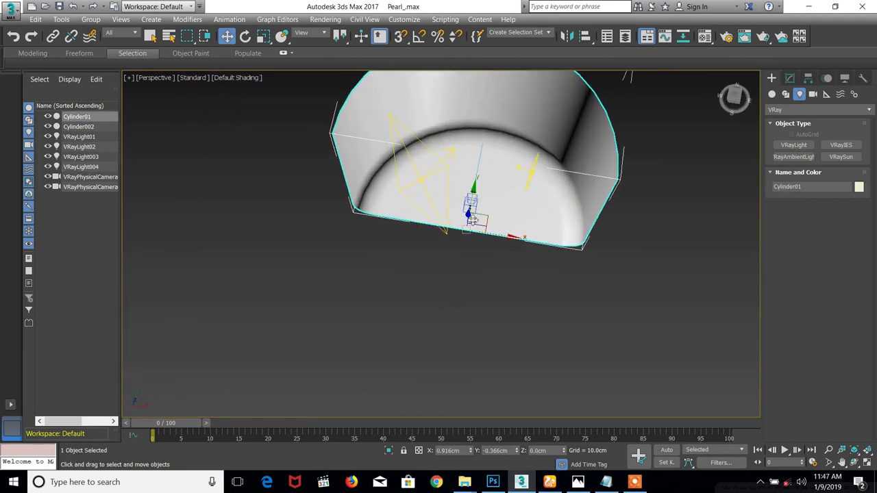
key(F3)
scroll(465, 204, up, 5)
click(422, 199)
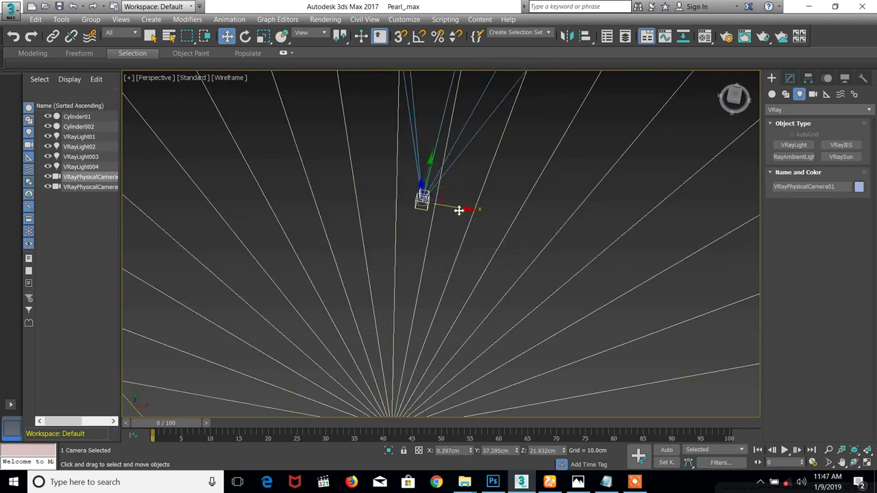
scroll(458, 209, down, 5)
alt+middle_drag(470, 225, 466, 280)
scroll(367, 246, down, 4)
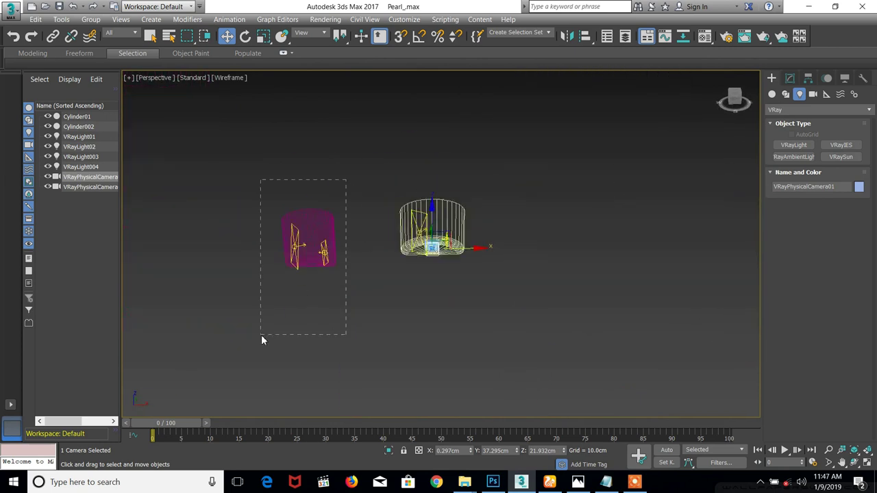
Delete the magenta half-cylinder copy together with its two plane lights, keeping only the white backdrop setup
drag(261, 335, 261, 334)
key(Delete)
key(z)
scroll(370, 226, down, 3)
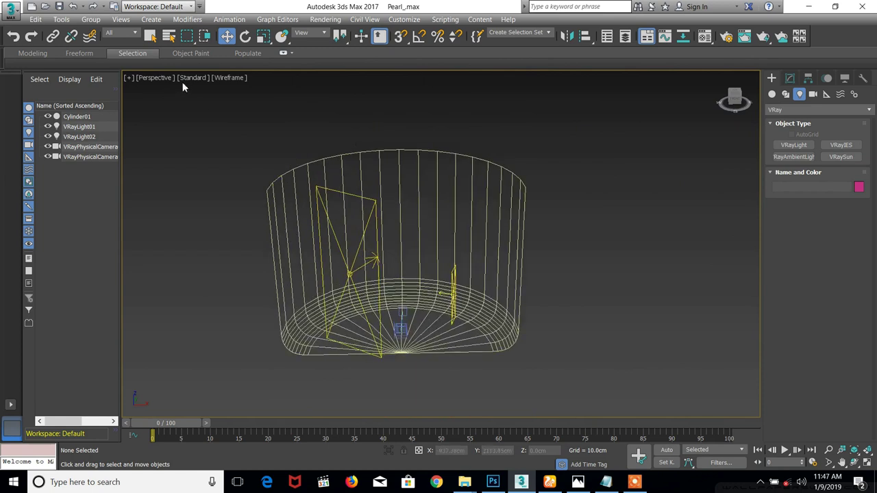
drag(562, 387, 517, 365)
click(481, 335)
Switch the viewport to the VRayPhysicalCamera01 view and display it with Default Shading
click(151, 78)
mouse_move(305, 88)
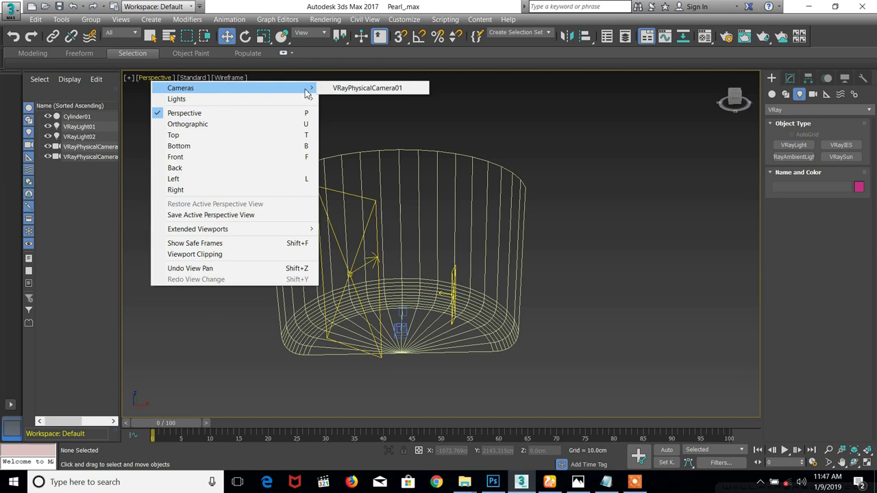
click(381, 88)
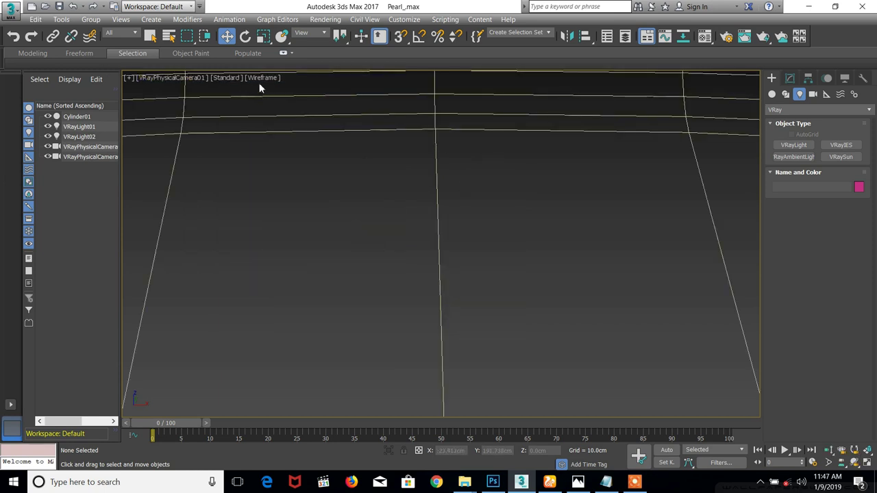
click(262, 78)
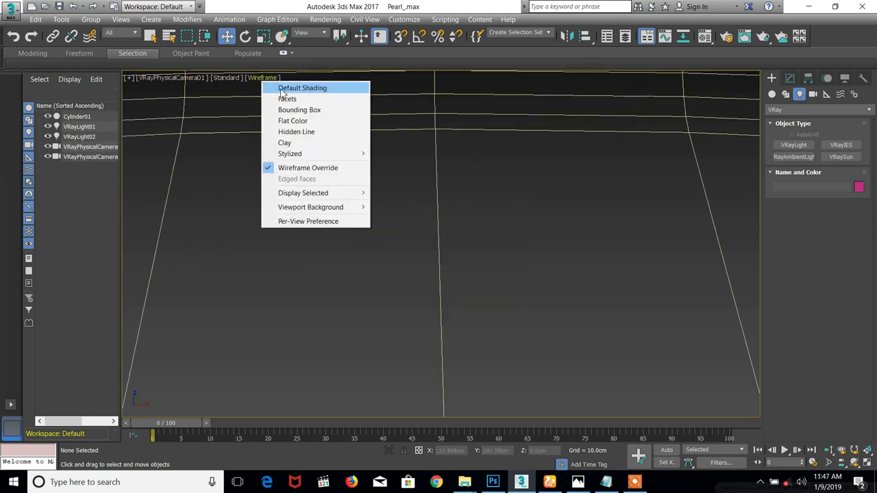
click(286, 88)
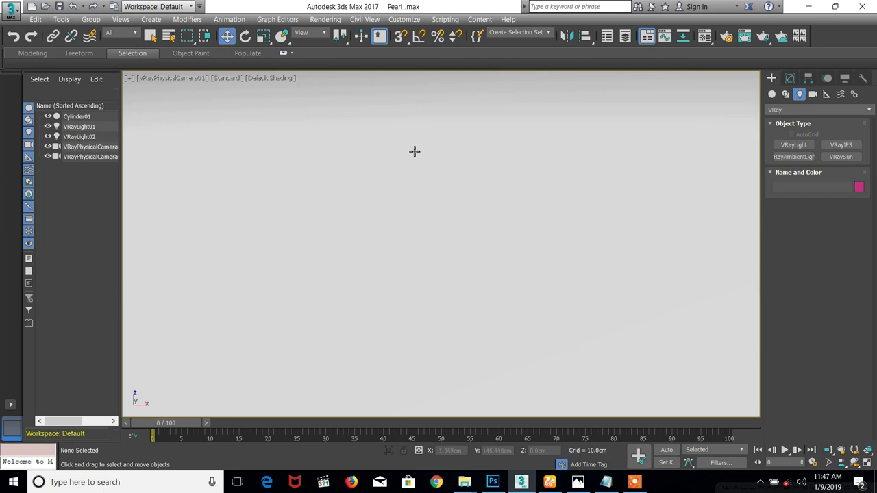
mouse_move(413, 151)
middle_down()
mouse_move(414, 178)
mouse_move(412, 155)
middle_up()
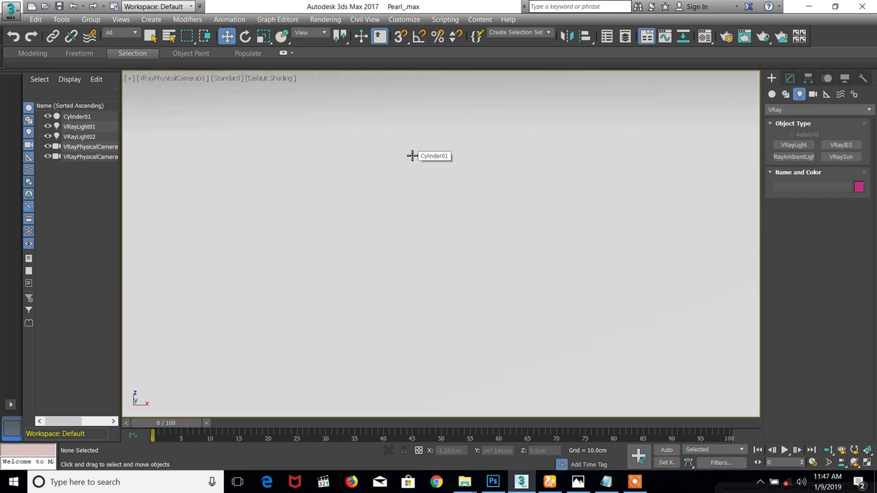
Return to Perspective and create a sphere on the backdrop floor in front of the camera
key(p)
middle_drag(427, 171, 377, 128)
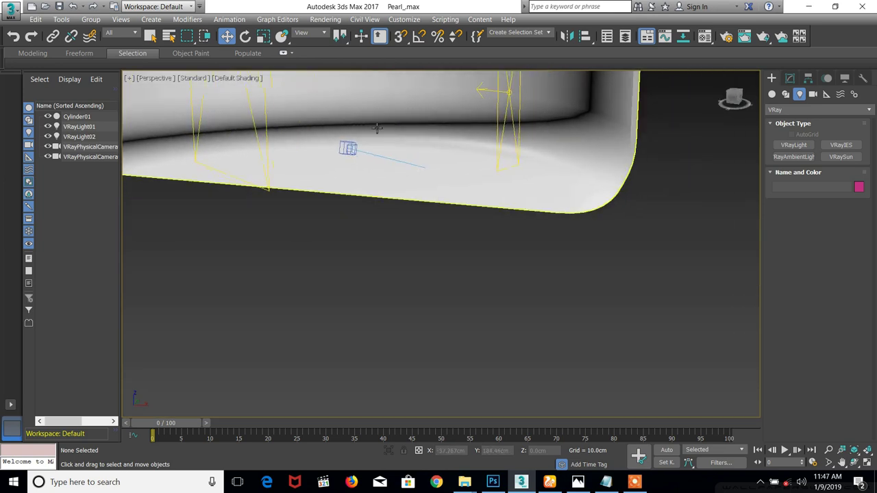
alt+middle_drag(429, 160, 146, 143)
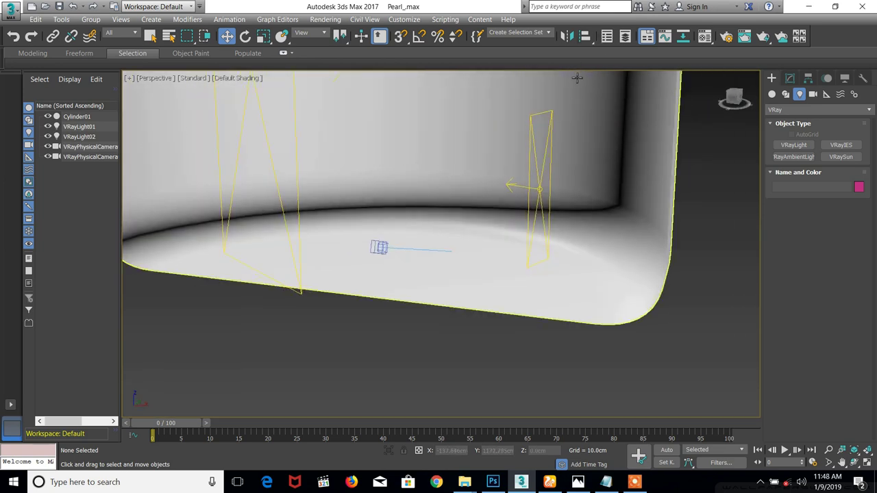
click(773, 94)
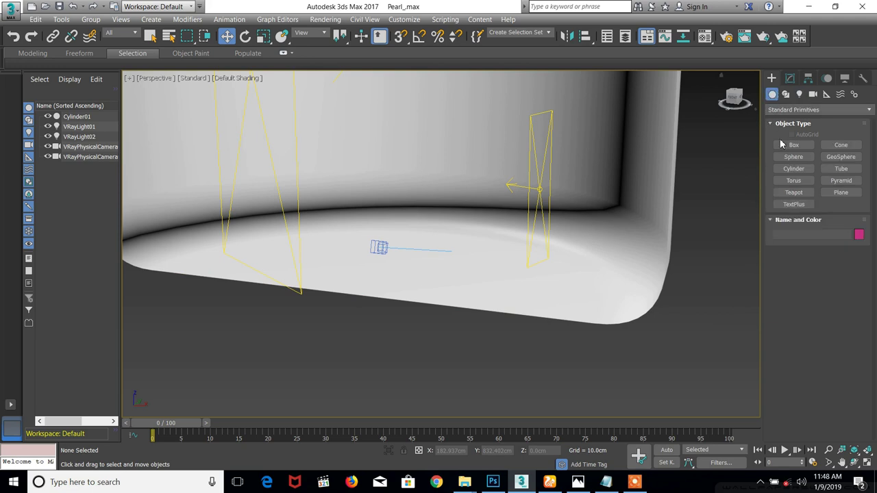
click(794, 157)
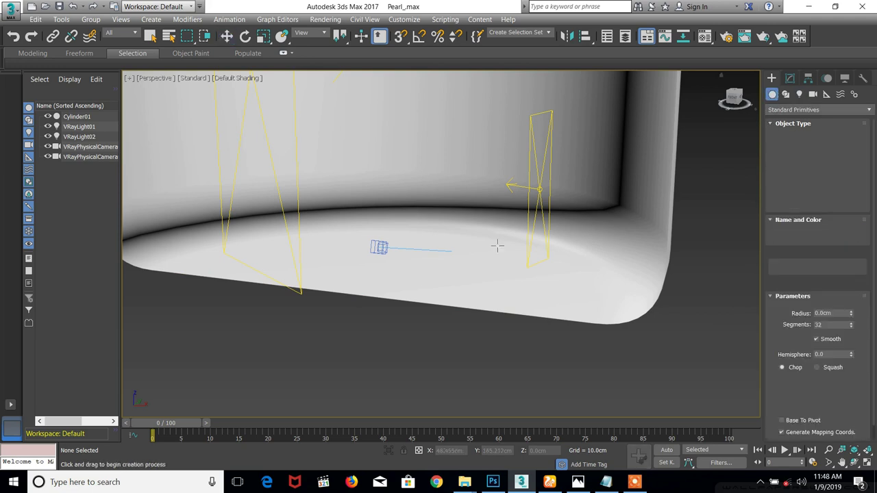
drag(437, 254, 453, 263)
In the camera view, scale and move the sphere to about 8.1 cm in Z so it sits centred in the frame
key(w)
key(c)
drag(622, 135, 487, 135)
key(r)
drag(432, 132, 434, 202)
key(w)
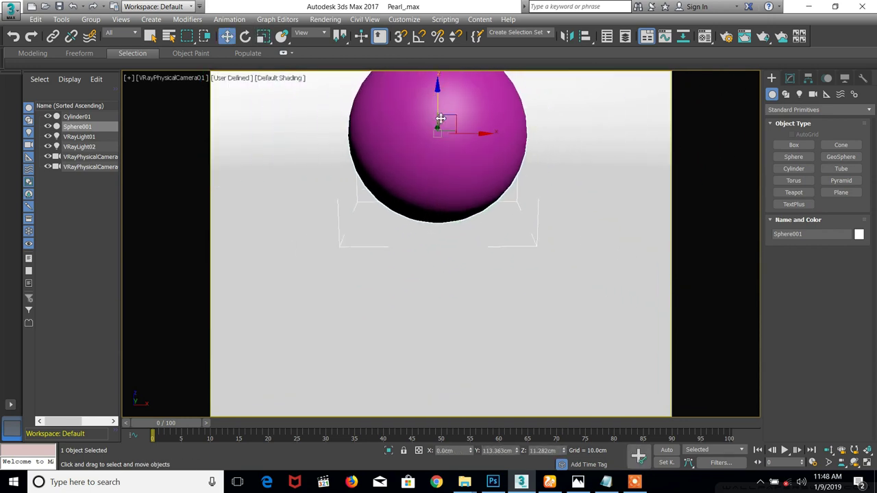
drag(438, 121, 440, 204)
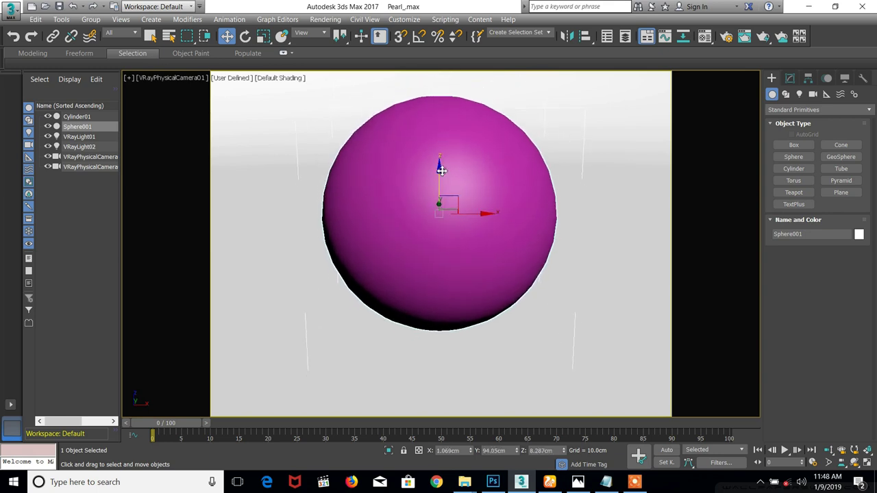
mouse_move(441, 171)
mouse_down()
mouse_move(440, 186)
mouse_move(441, 172)
mouse_up()
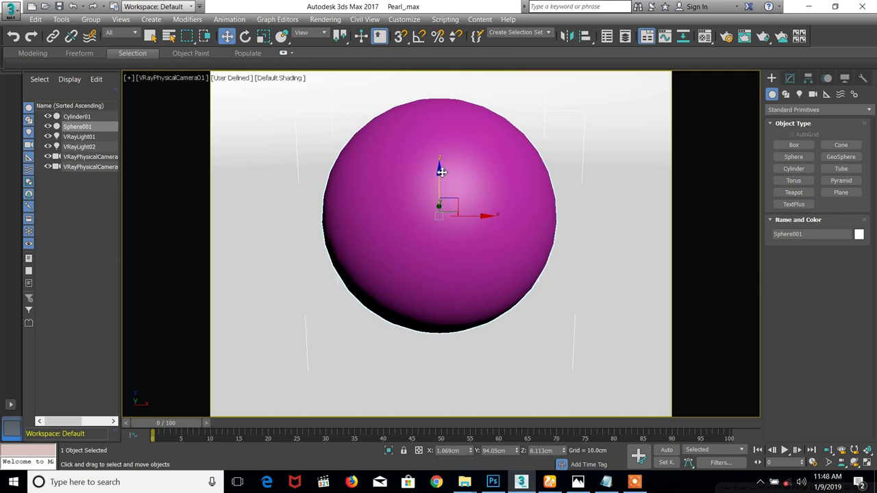
Check the output size presets in the render setup, keep Custom, and render the camera view with V-Ray
click(732, 40)
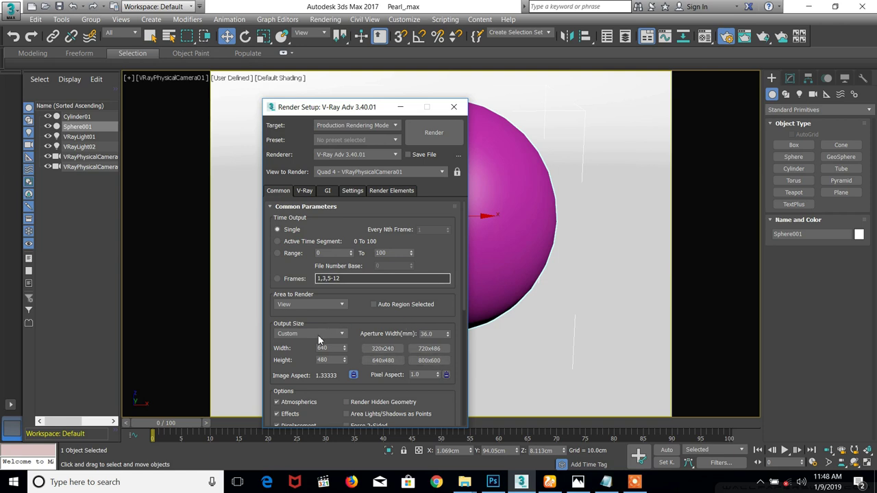
click(301, 337)
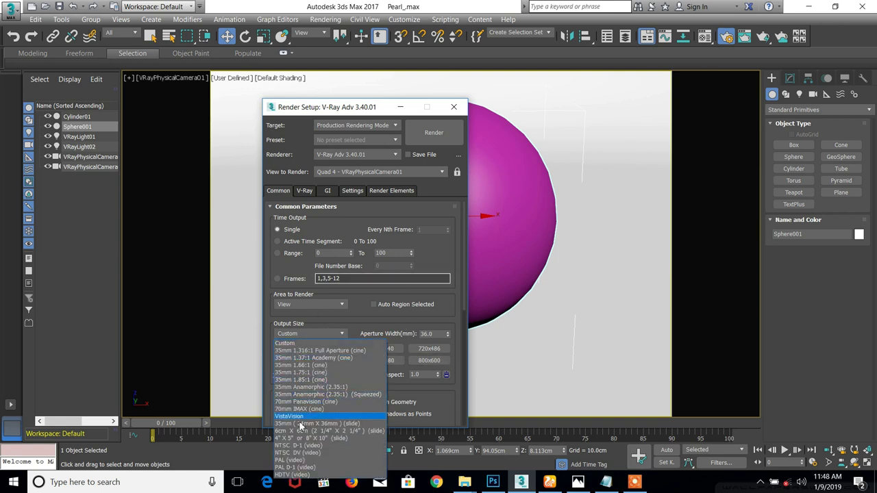
click(329, 333)
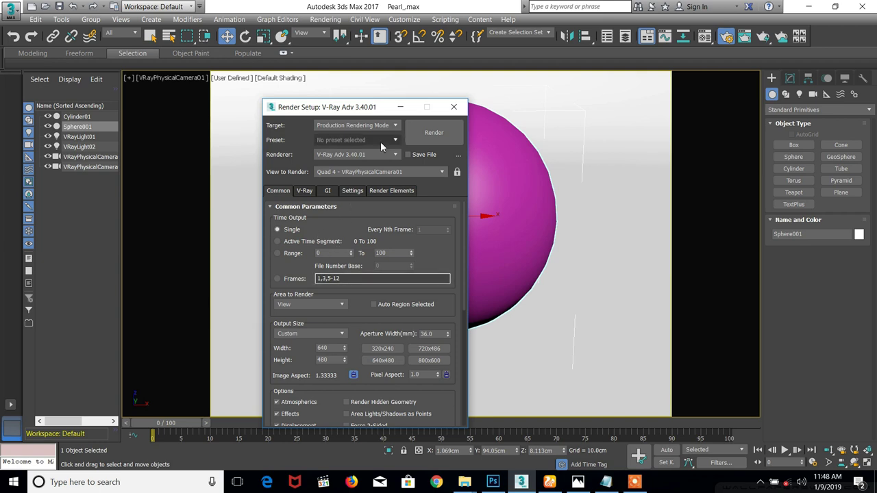
click(427, 134)
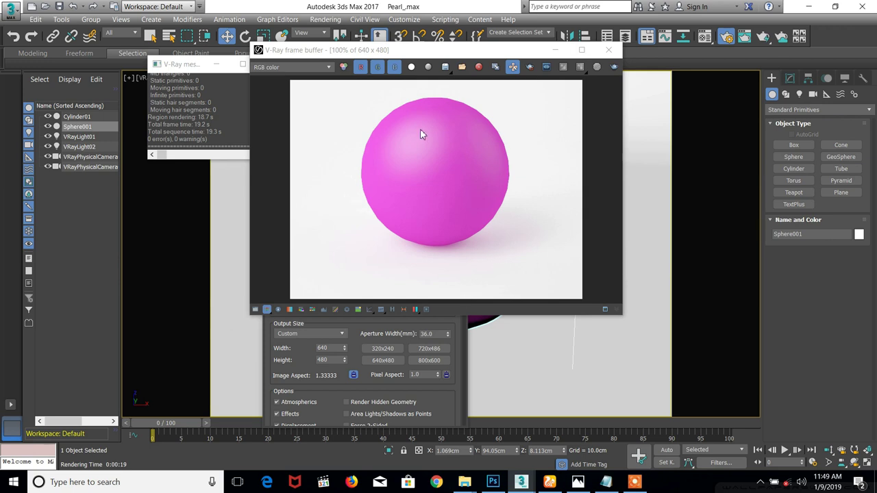
Close the rendered image and the render setup, and delete the test sphere
click(609, 50)
click(455, 108)
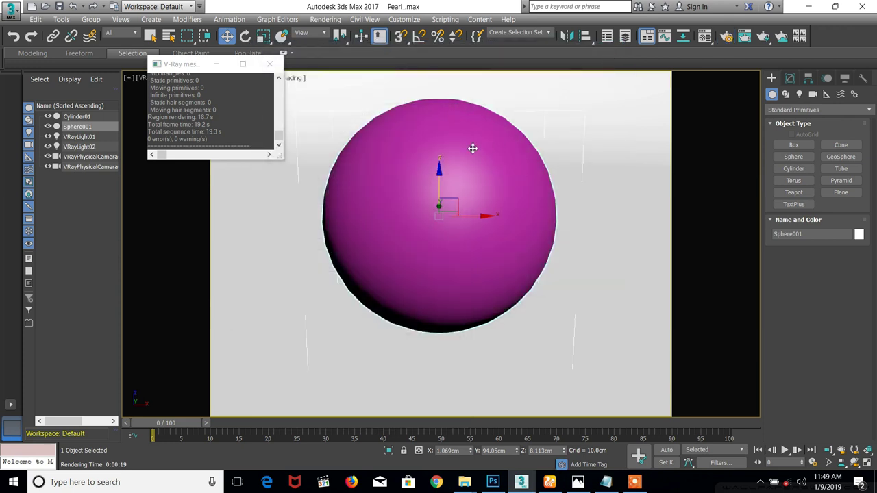
key(Delete)
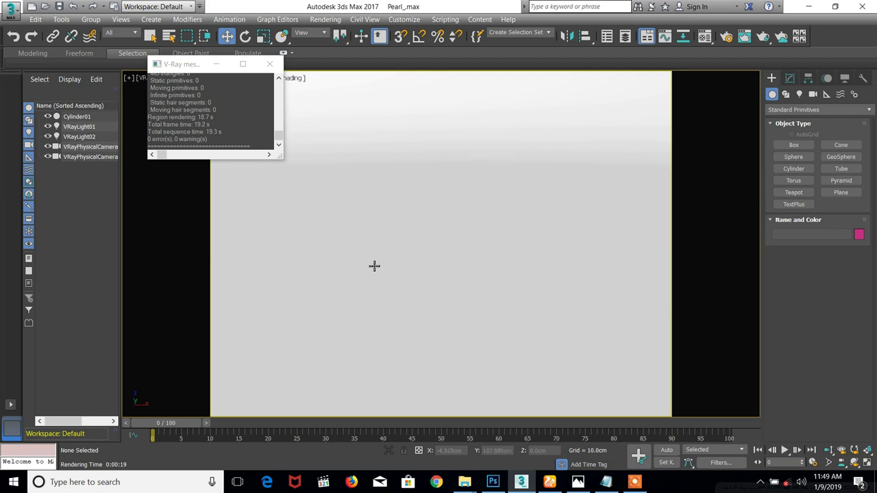
Switch to the glass folder in File Explorer and open reference photo 1 maximised in Photos
mouse_move(464, 486)
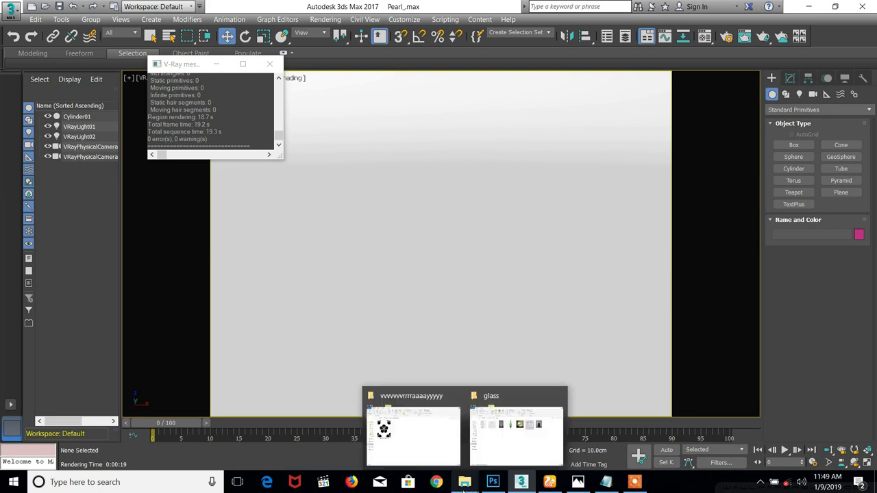
click(504, 444)
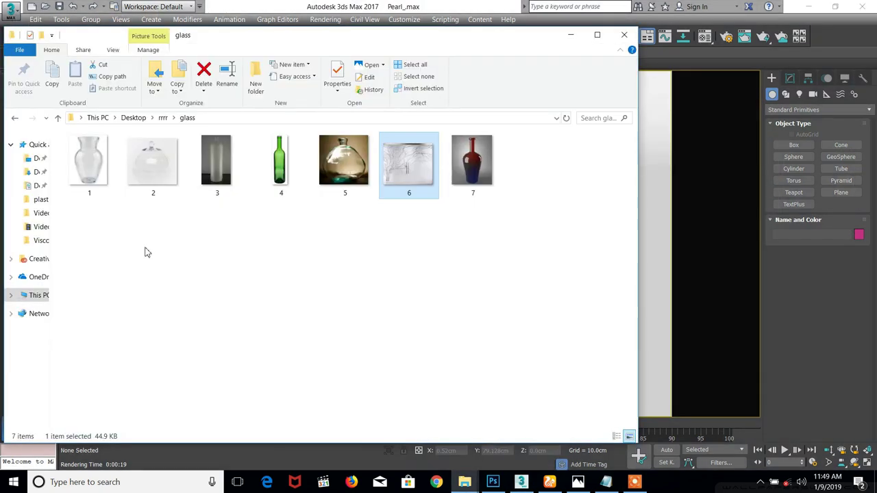
double_click(94, 176)
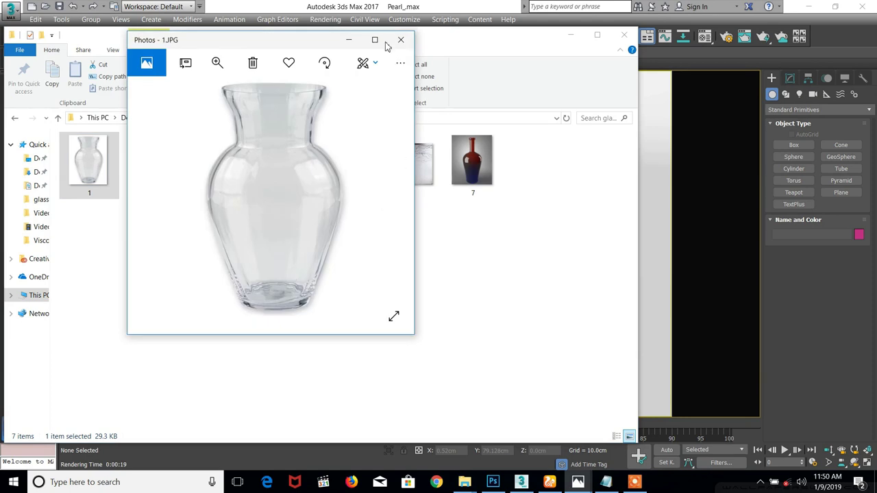
click(379, 40)
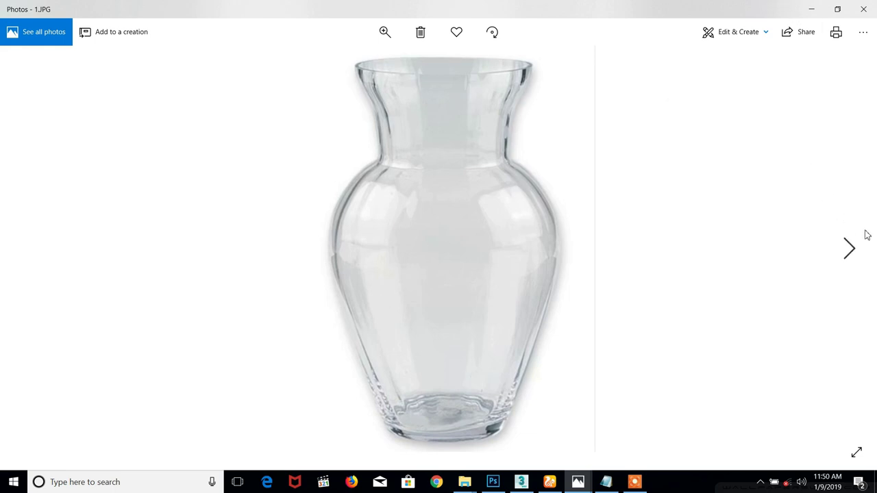
Examine the glass reference photos 2 to 7 one after another, and restore the photo viewer to its smaller window
click(866, 249)
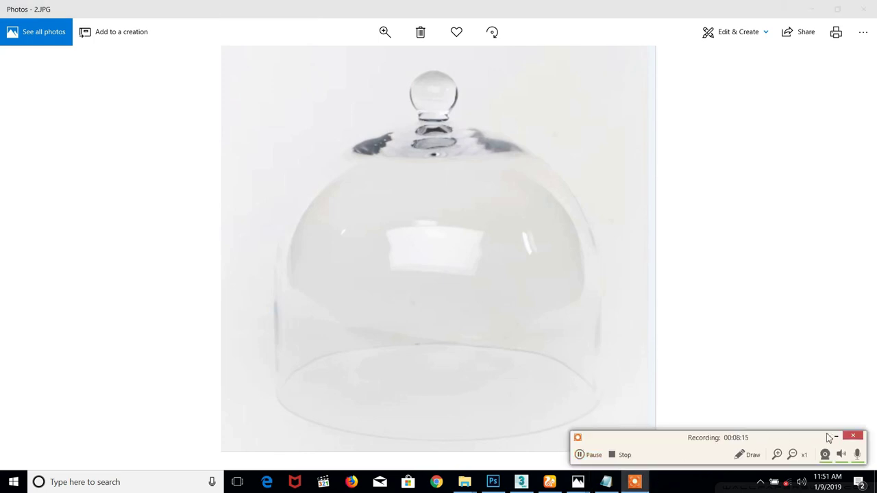
click(832, 436)
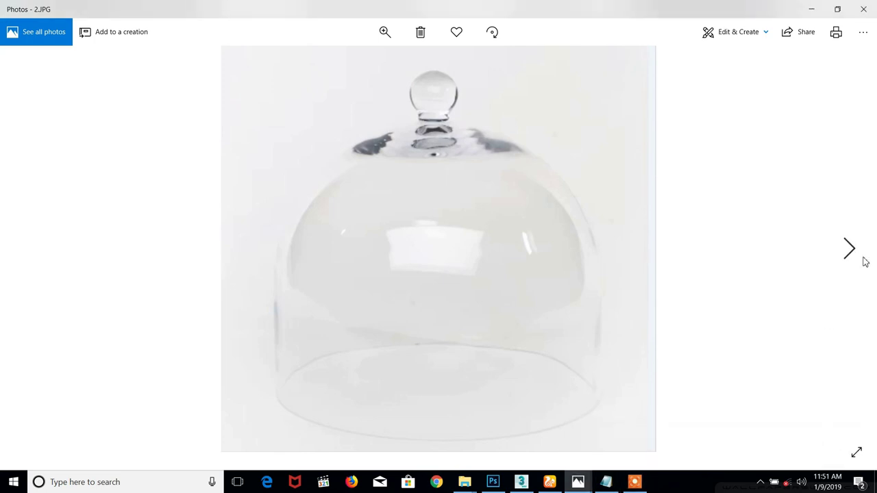
click(635, 482)
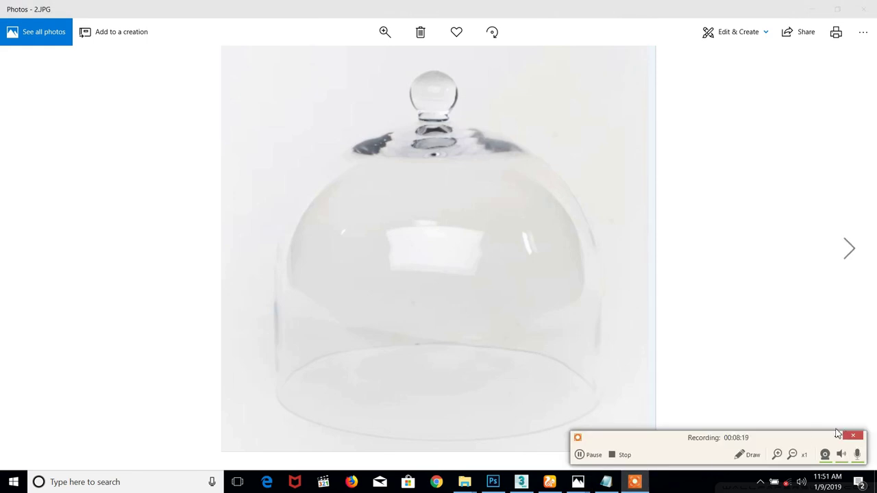
click(832, 432)
click(855, 278)
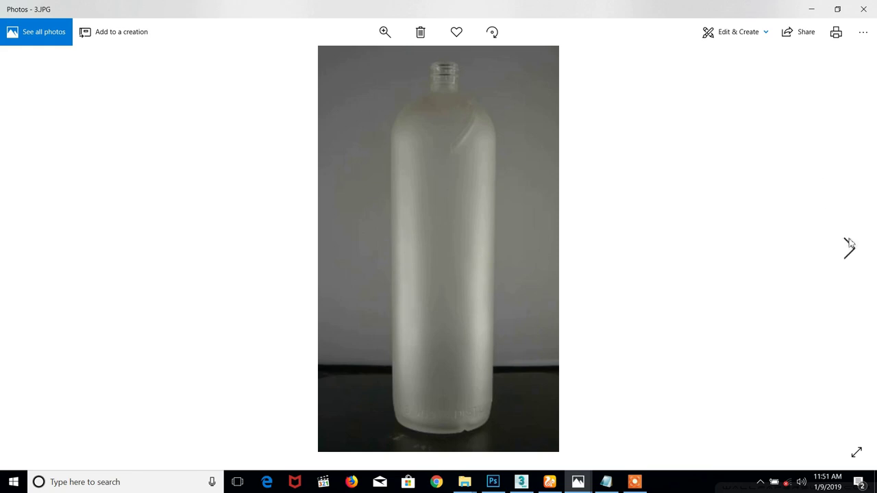
click(851, 247)
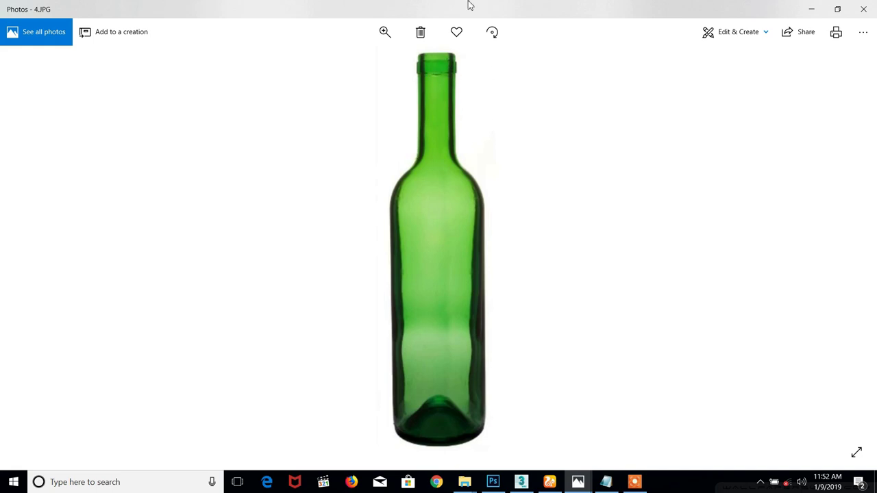
click(851, 247)
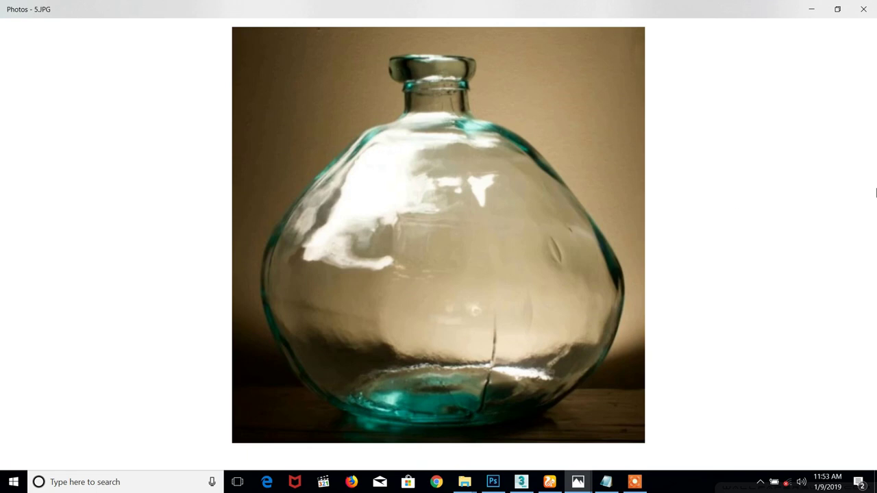
click(850, 237)
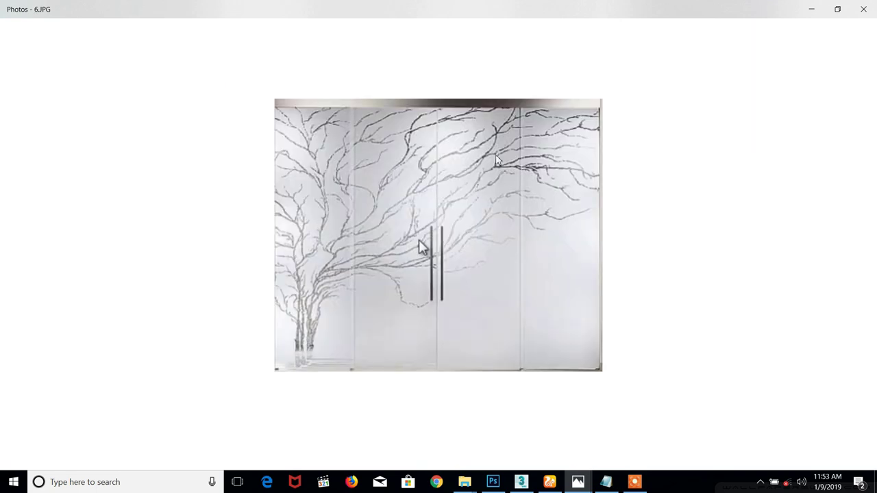
click(851, 235)
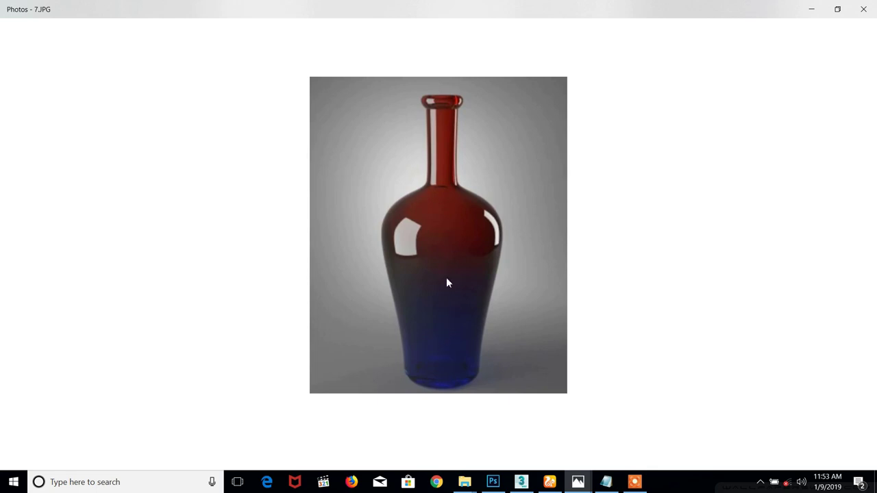
mouse_move(427, 294)
click(837, 8)
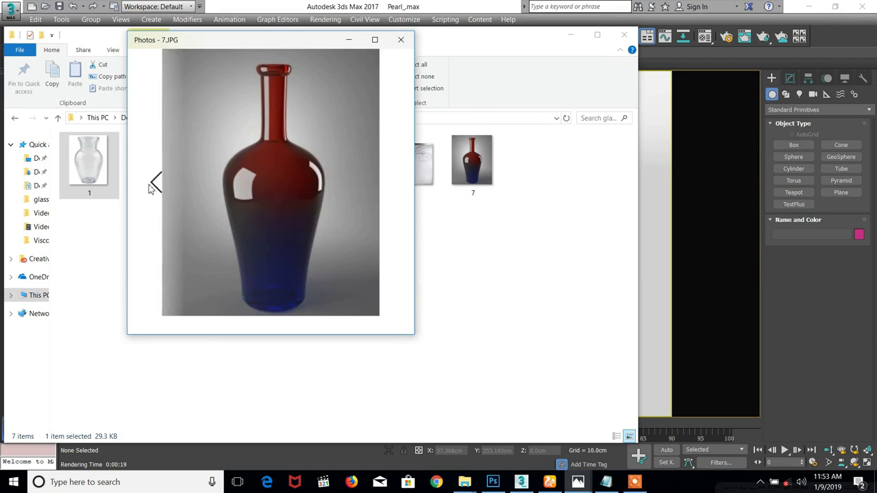
Return to glass reference photo 1, examine the clear vase up close, and move the photo viewer aside
click(152, 233)
click(152, 233)
ctrl+scroll(279, 139, up, 2)
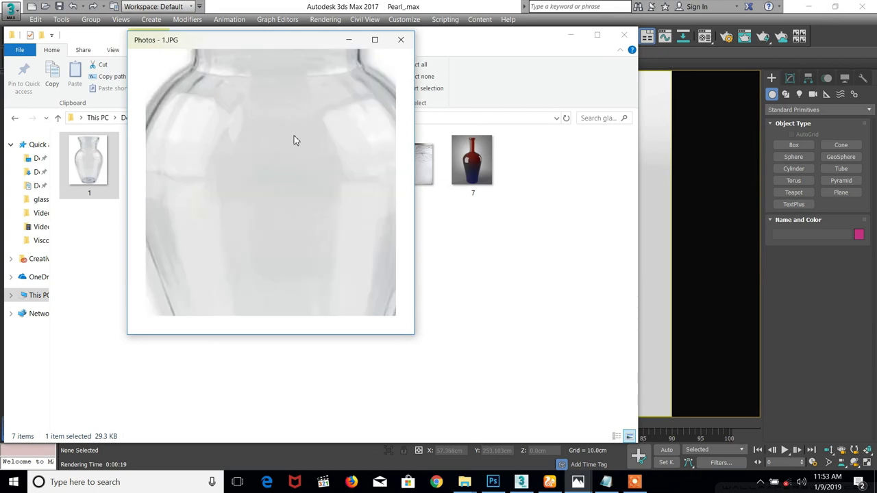
ctrl+scroll(294, 136, down, 2)
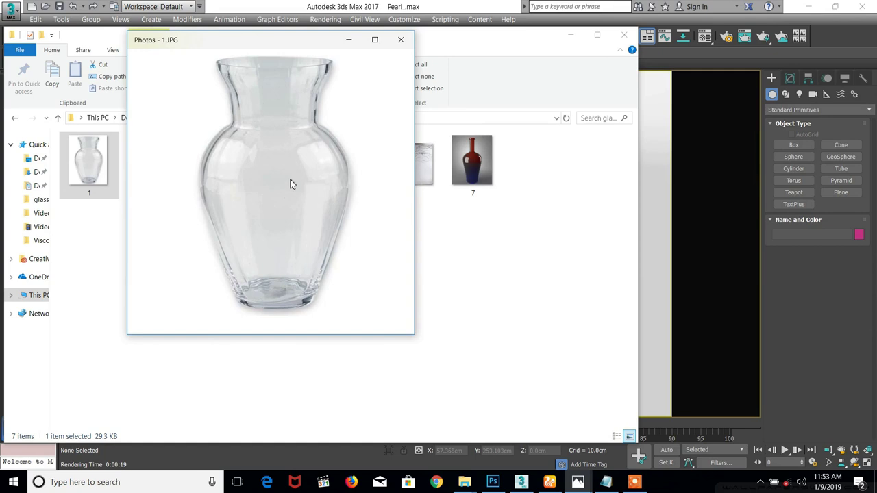
drag(298, 50, 694, 97)
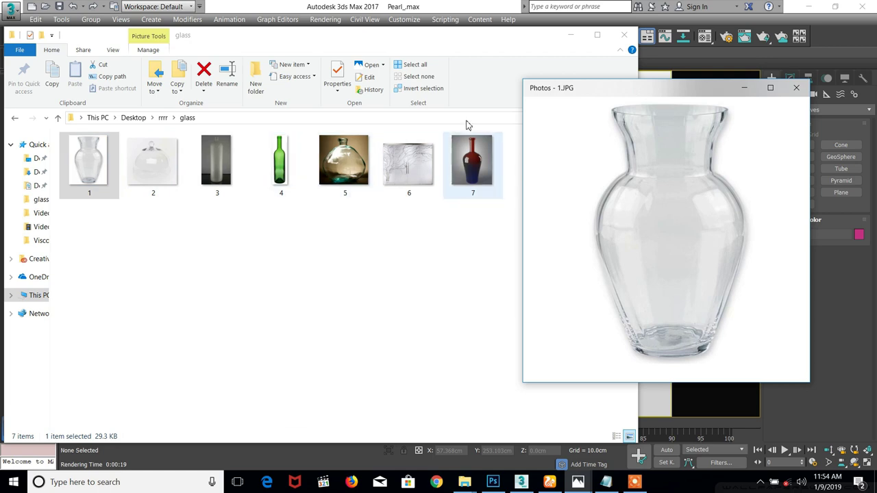
Minimise File Explorer and the photo viewer to return to the 3ds Max scene
drag(389, 238, 423, 158)
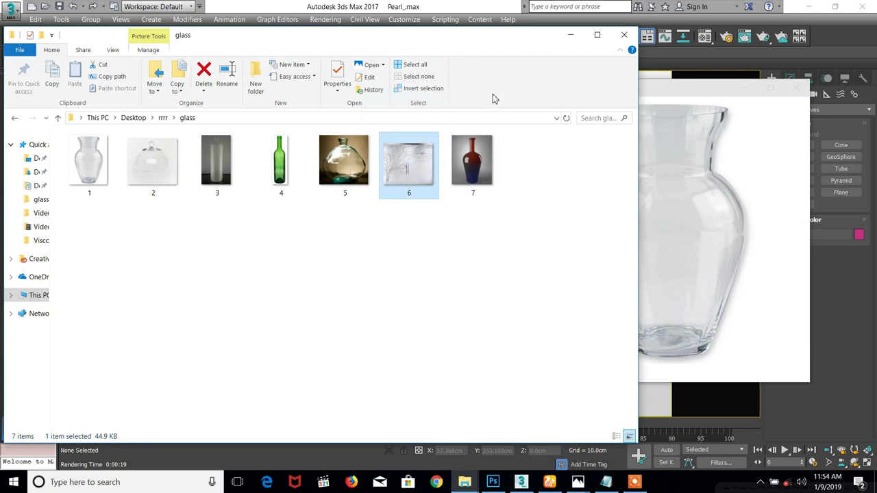
click(571, 35)
drag(711, 89, 431, 65)
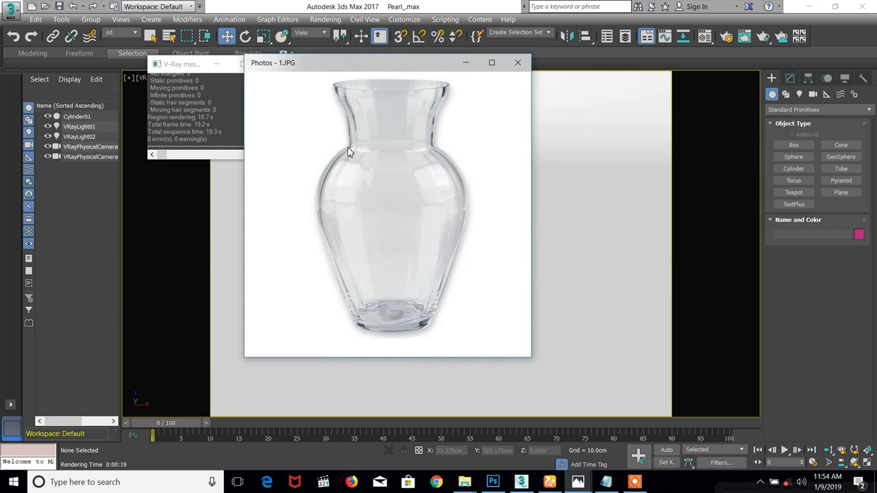
click(466, 63)
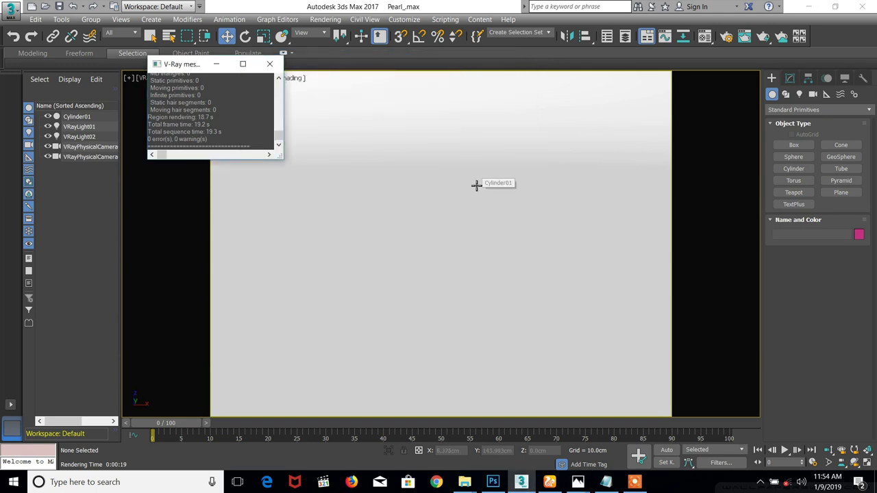
Draw an upright rectangular plane in the front view, standing on the ground line beside the half-cylinder backdrop
click(470, 192)
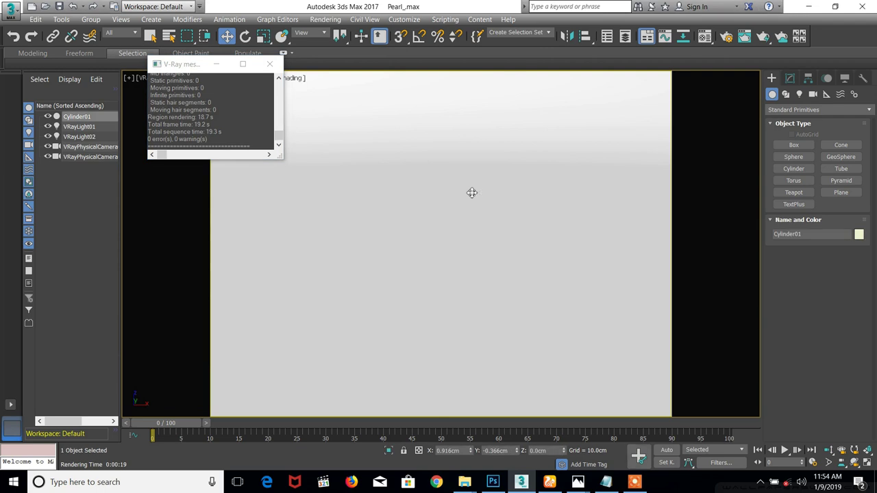
key(p)
alt+middle_drag(472, 196, 477, 244)
key(f)
scroll(478, 244, down, 3)
middle_drag(349, 248, 404, 231)
scroll(334, 228, down, 2)
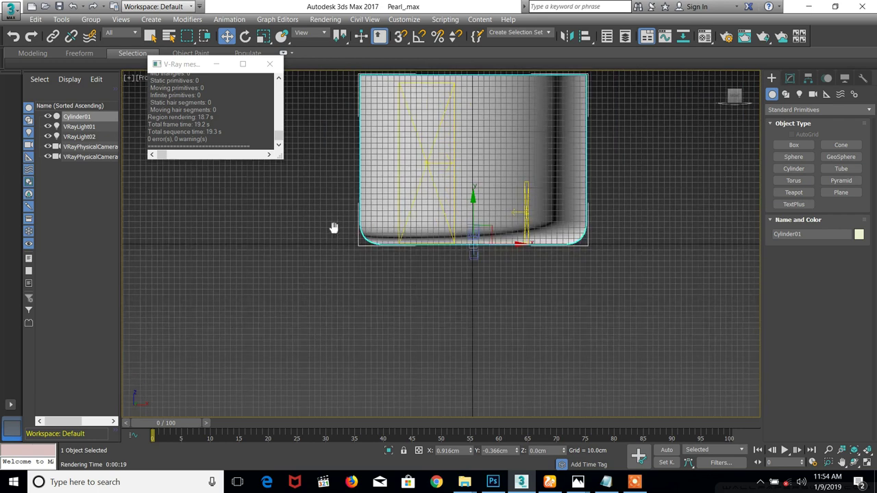
middle_drag(334, 227, 544, 221)
scroll(466, 220, down, 4)
scroll(455, 217, up, 5)
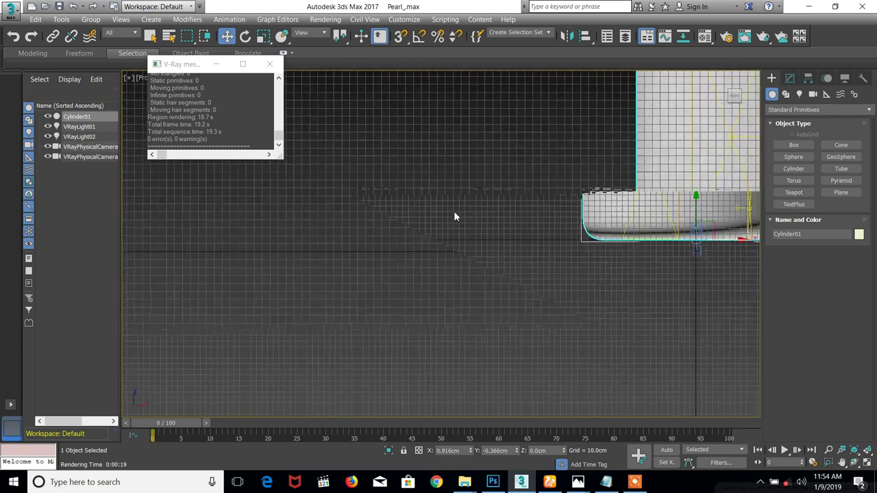
scroll(323, 168, up, 2)
scroll(343, 192, down, 2)
middle_drag(343, 192, 377, 217)
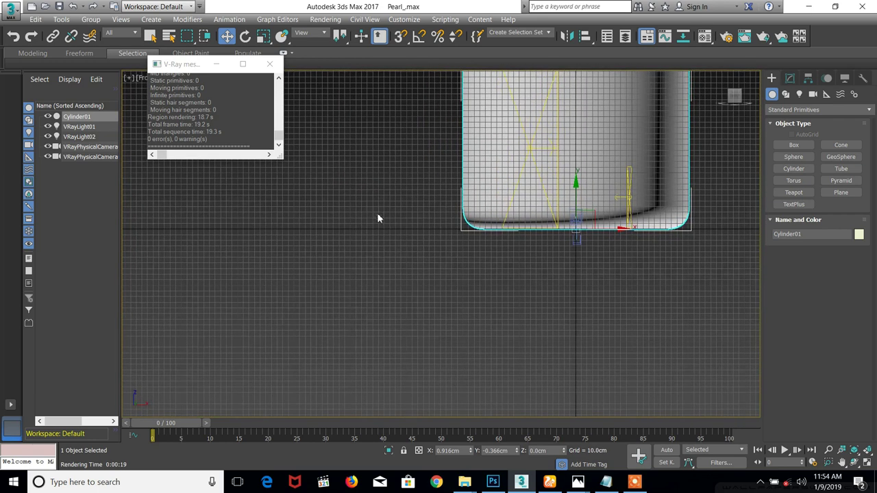
right_click(308, 209)
click(320, 167)
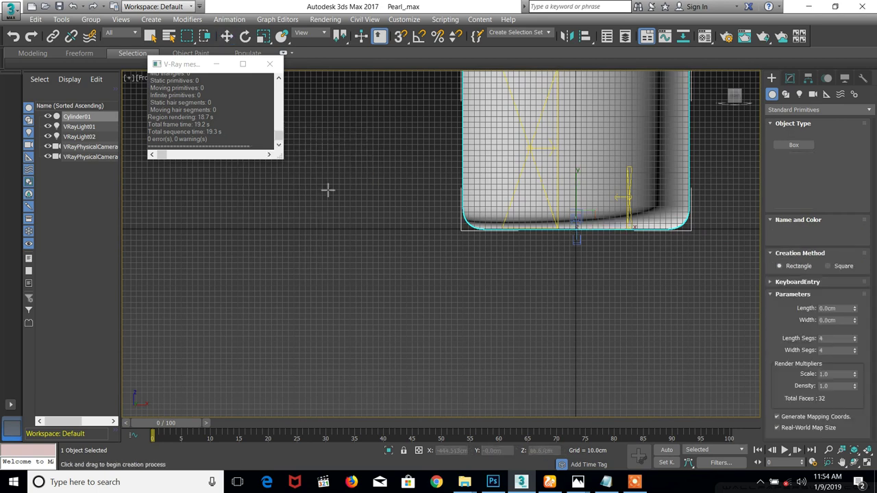
middle_drag(320, 190, 342, 213)
drag(315, 168, 388, 251)
scroll(343, 190, up, 4)
key(w)
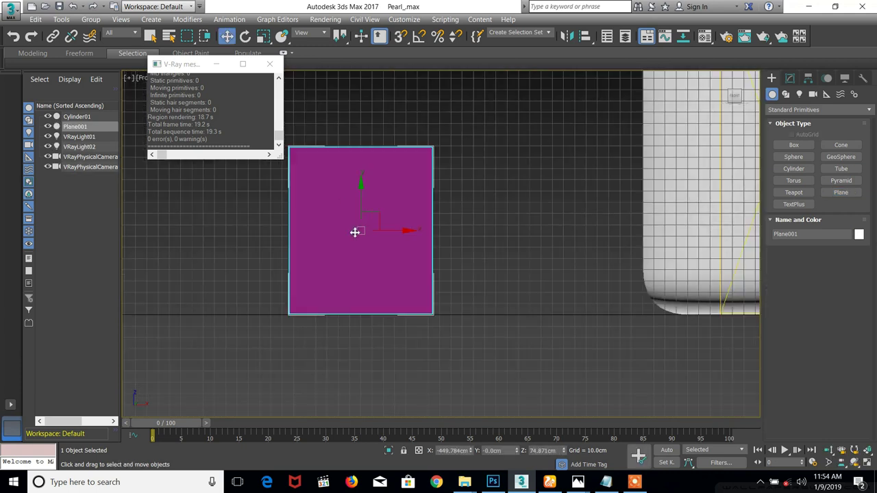
Open the Material Editor and assign the Pearl_Black material to the new plane
alt+middle_drag(393, 251, 401, 275)
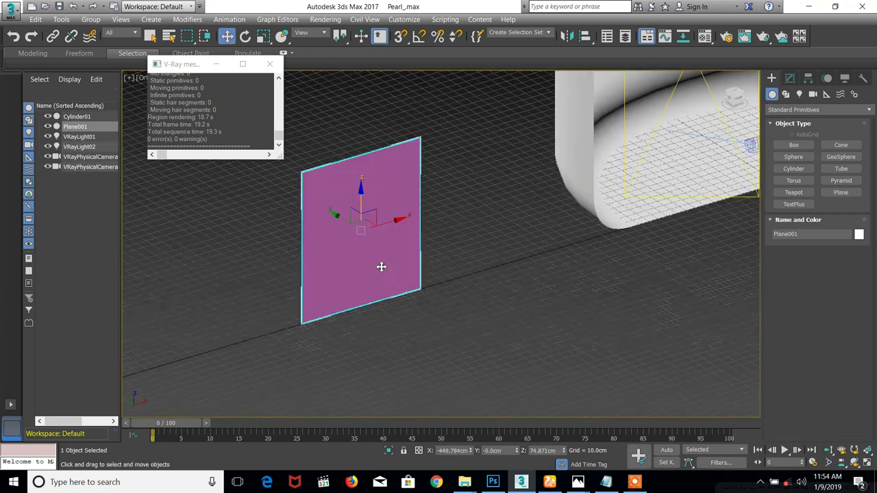
scroll(380, 265, up, 3)
scroll(381, 266, down, 3)
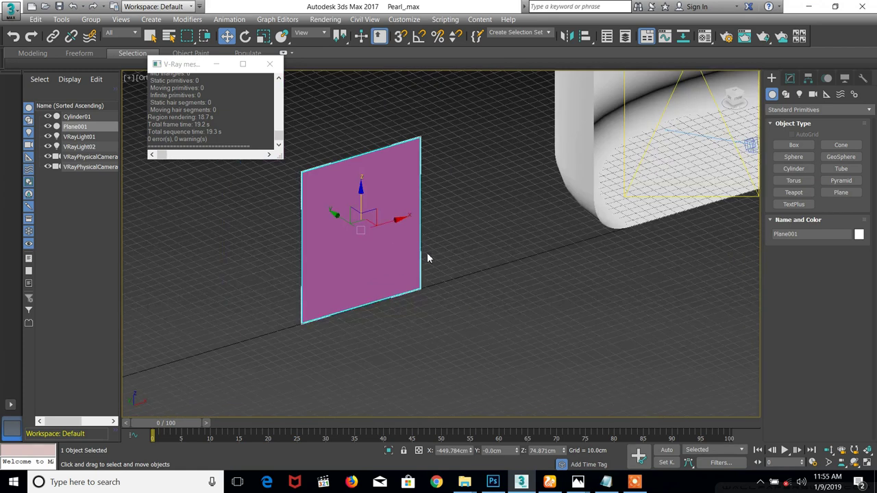
key(m)
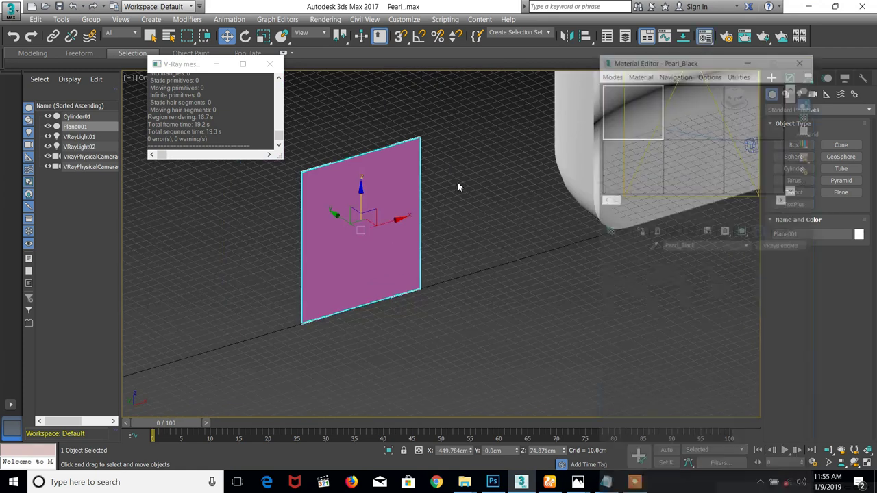
drag(668, 116, 405, 195)
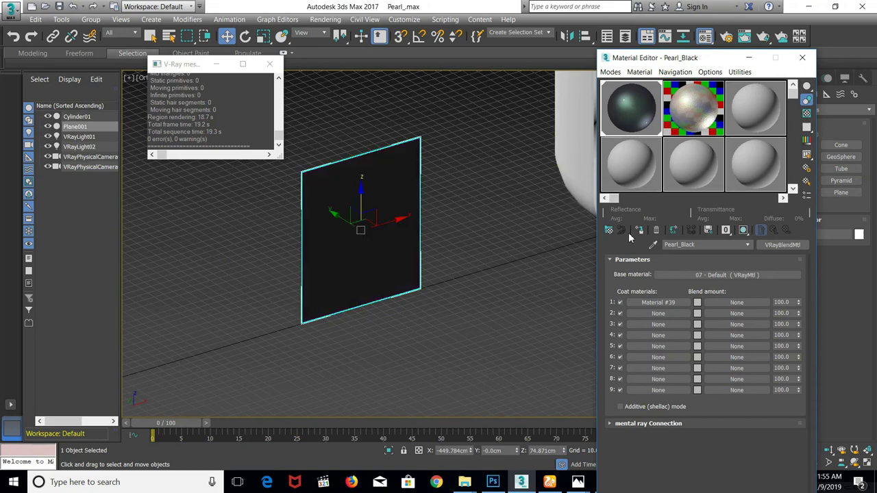
Copy the blank 03 - Default material over the first two sample slots and assign it to the plane
click(732, 113)
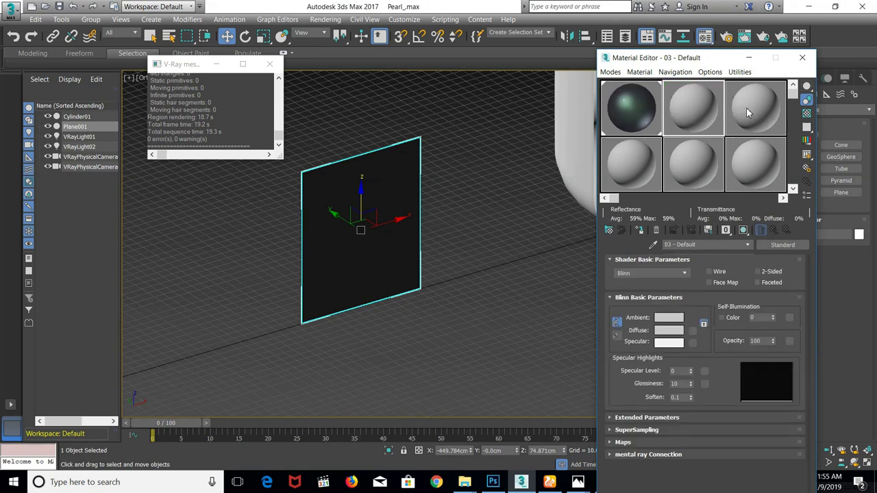
drag(703, 117, 637, 111)
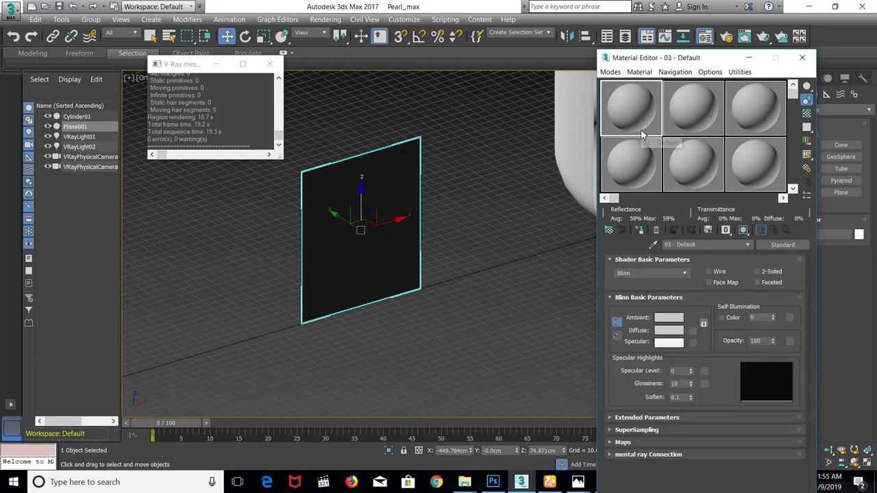
drag(564, 162, 399, 235)
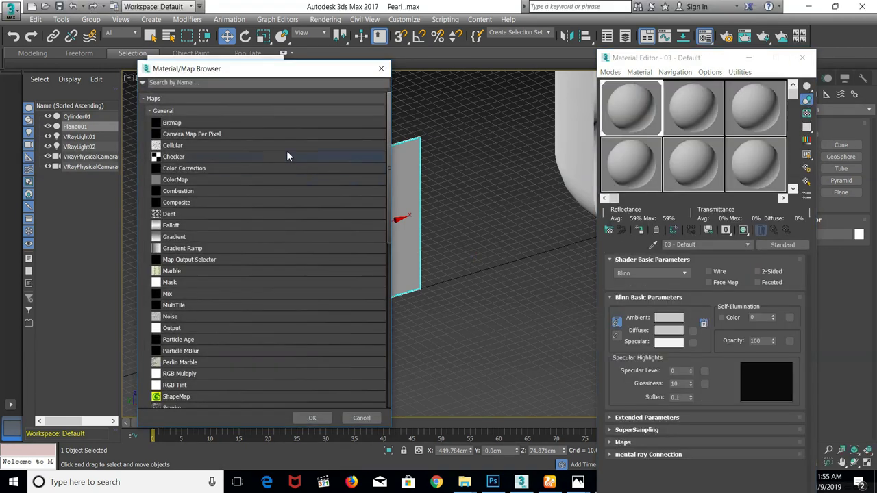
Load photo 1 from the desktop rrrr\glass folder as the material's diffuse Bitmap map
double_click(258, 124)
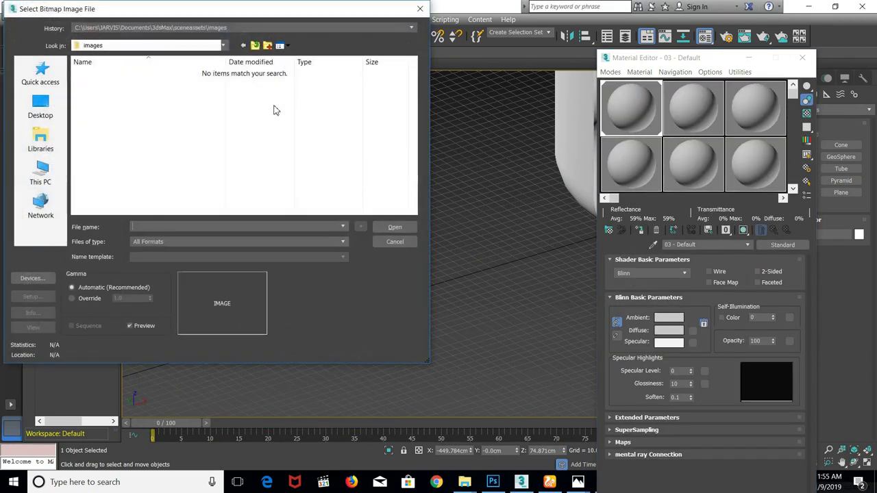
click(40, 106)
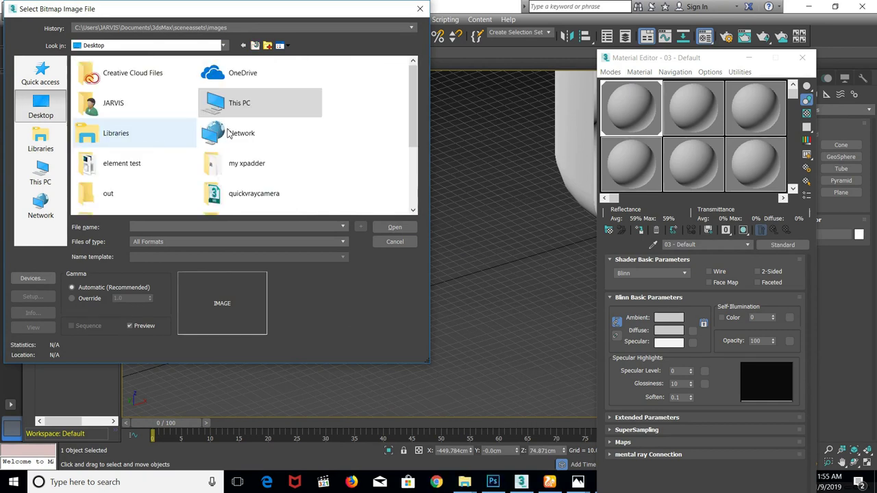
scroll(130, 178, down, 2)
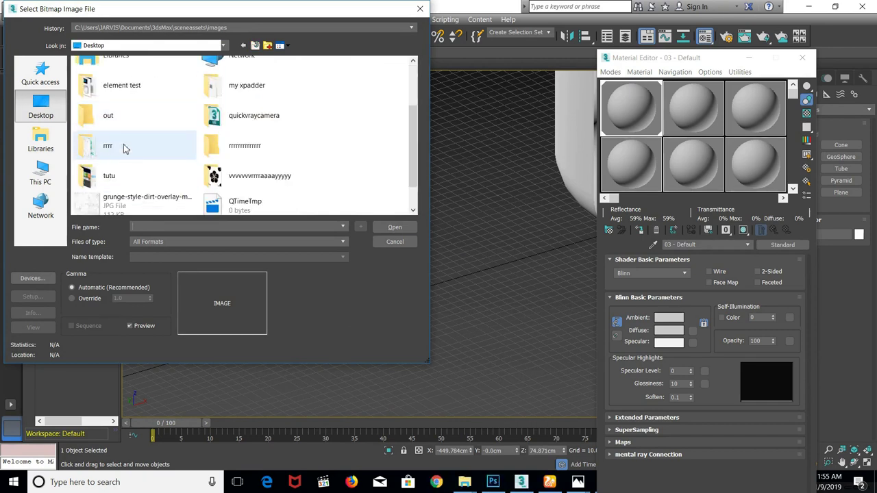
click(45, 179)
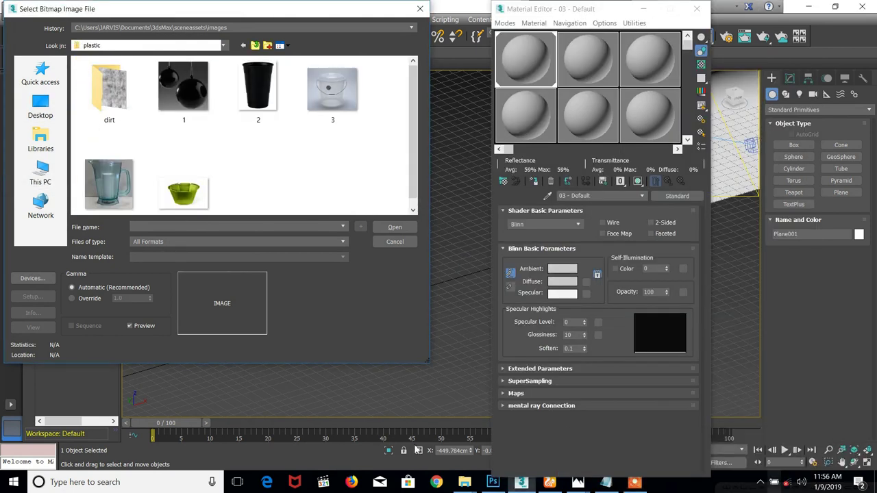
click(243, 46)
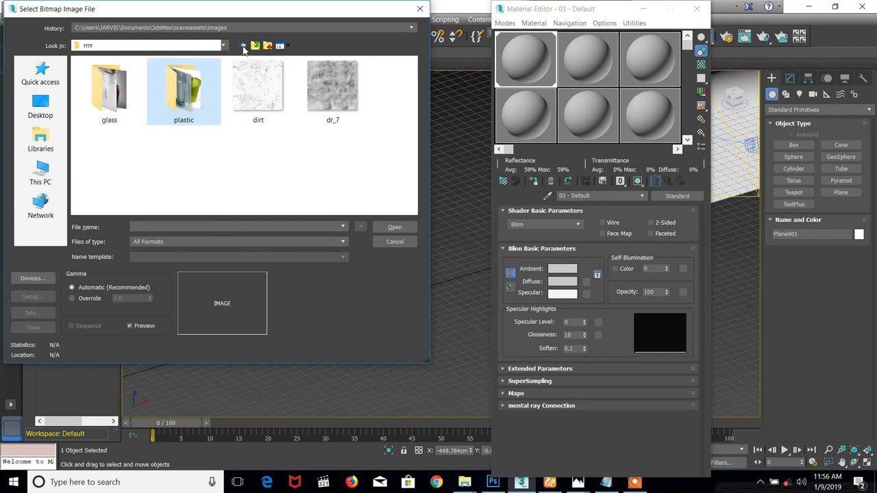
double_click(109, 106)
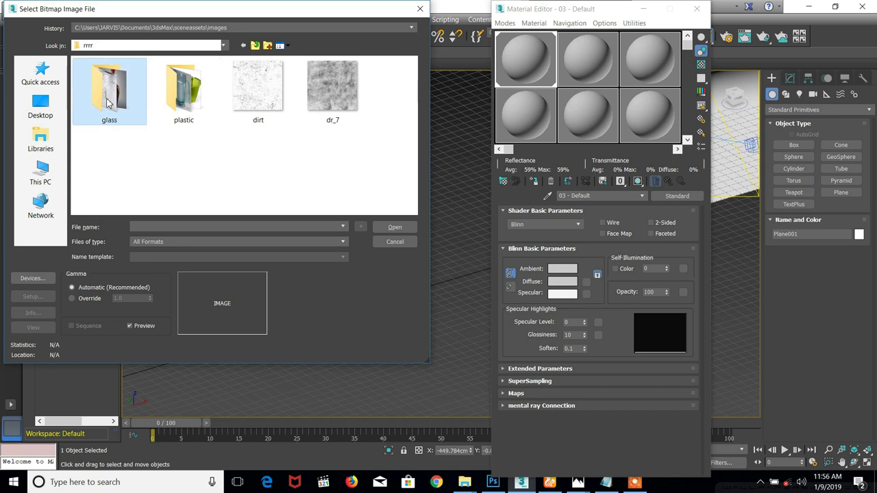
double_click(113, 103)
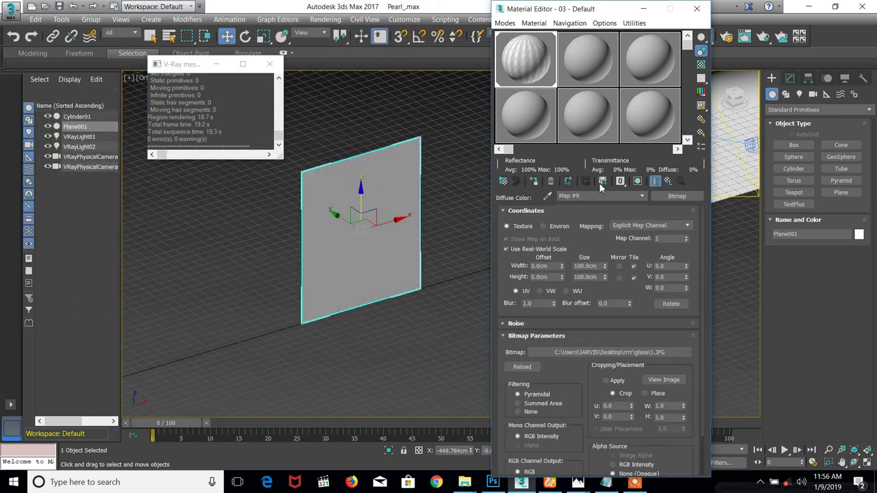
Show the vase bitmap shaded on the plane in the viewport and put the Material Editor away
click(637, 182)
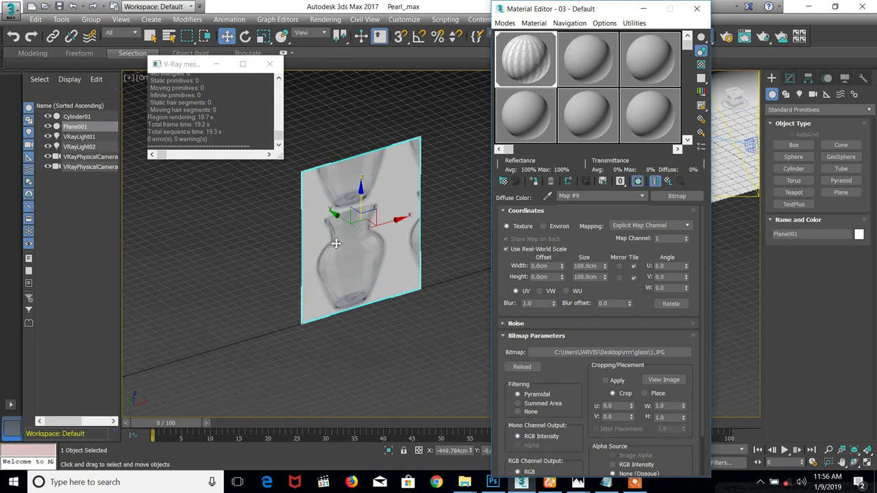
scroll(342, 243, up, 2)
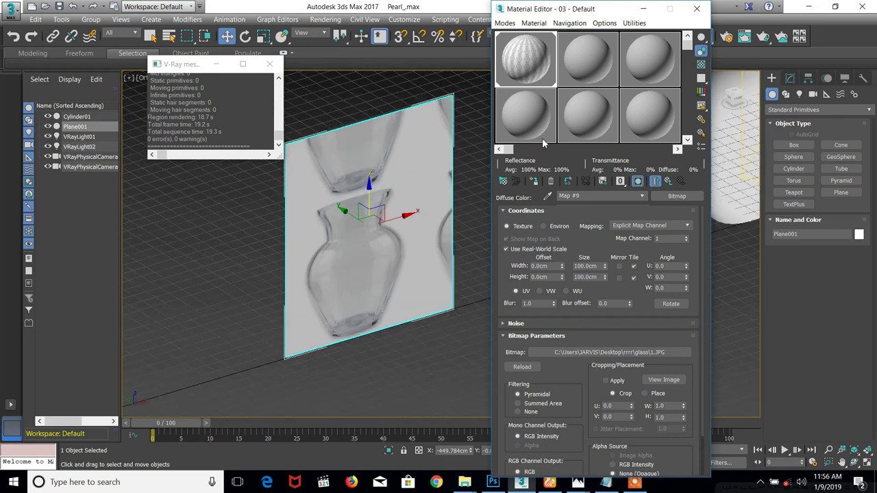
key(m)
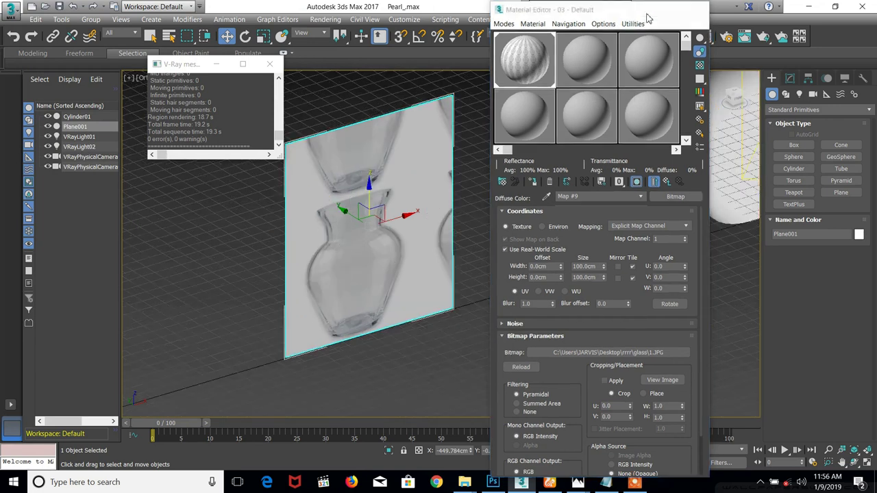
Scale the vase reference plane along X to about 85% in the front view
alt+middle_drag(412, 226, 345, 218)
key(f)
key(z)
scroll(370, 230, down, 4)
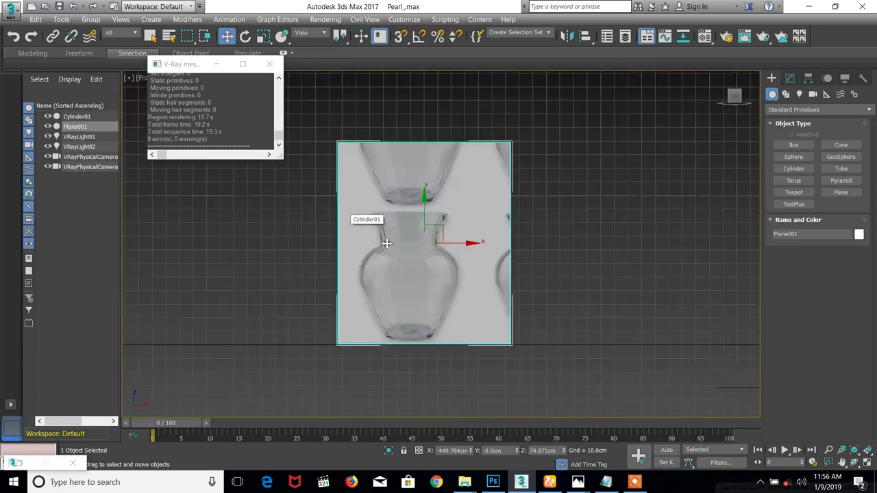
scroll(393, 247, up, 5)
key(r)
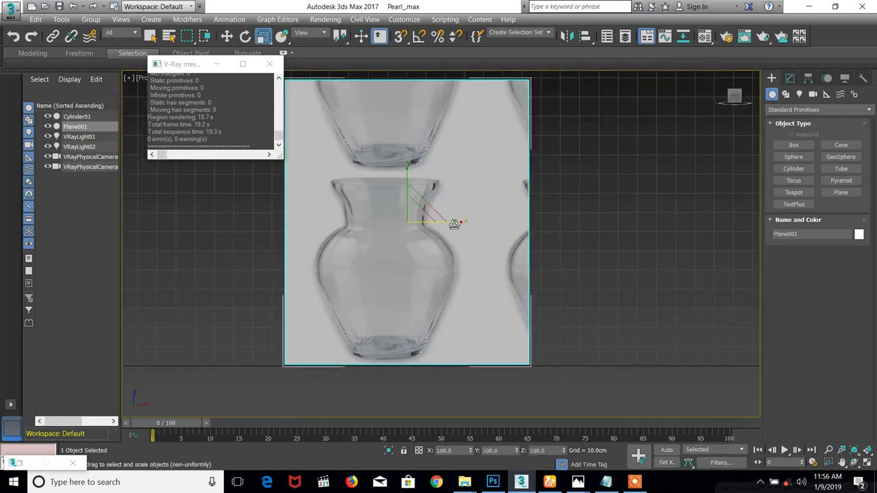
drag(446, 221, 456, 219)
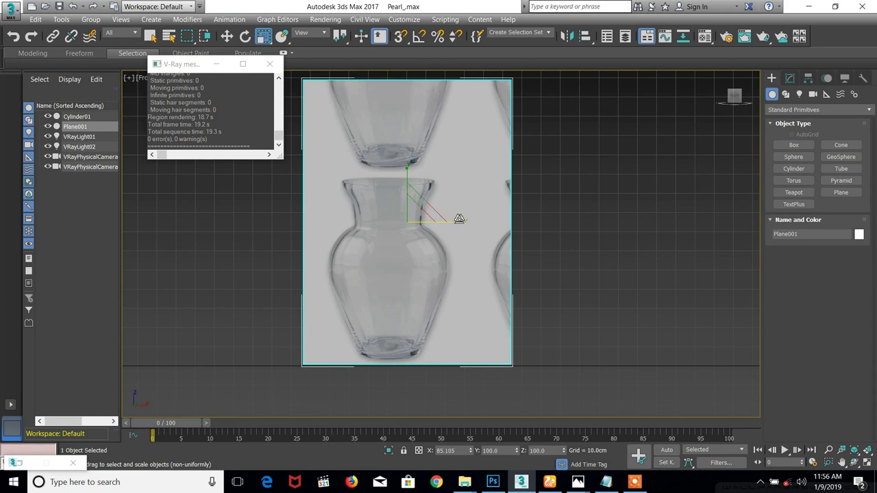
scroll(438, 219, down, 3)
scroll(438, 219, up, 3)
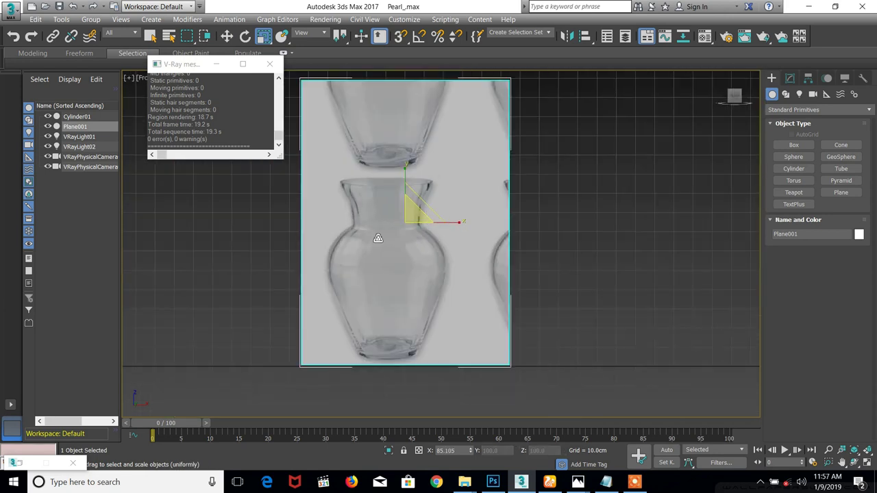
scroll(377, 239, down, 5)
scroll(362, 184, up, 7)
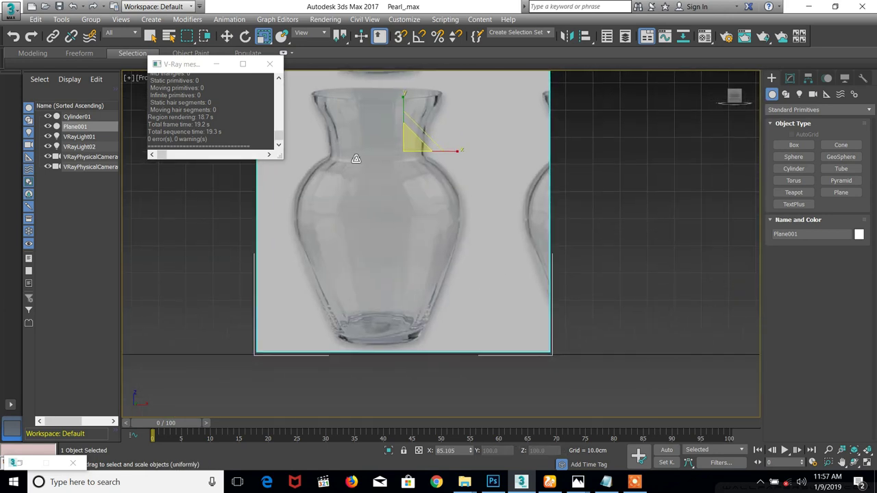
key(super)
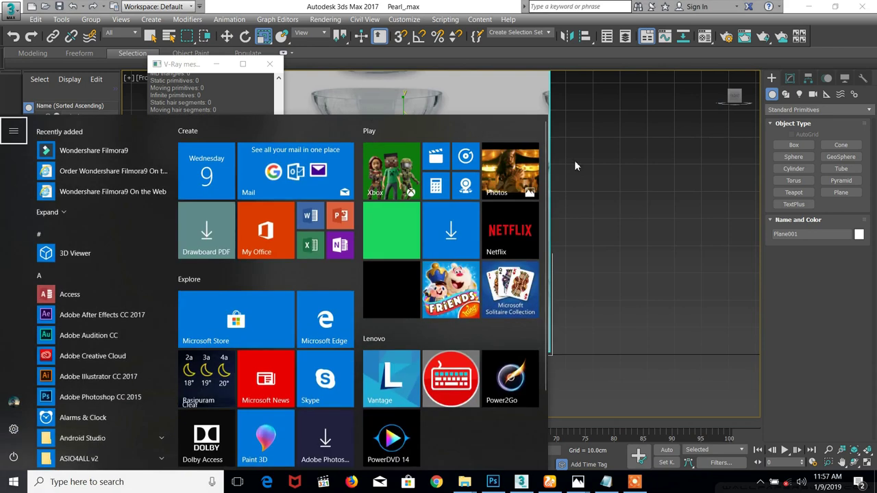
click(580, 165)
right_click(441, 213)
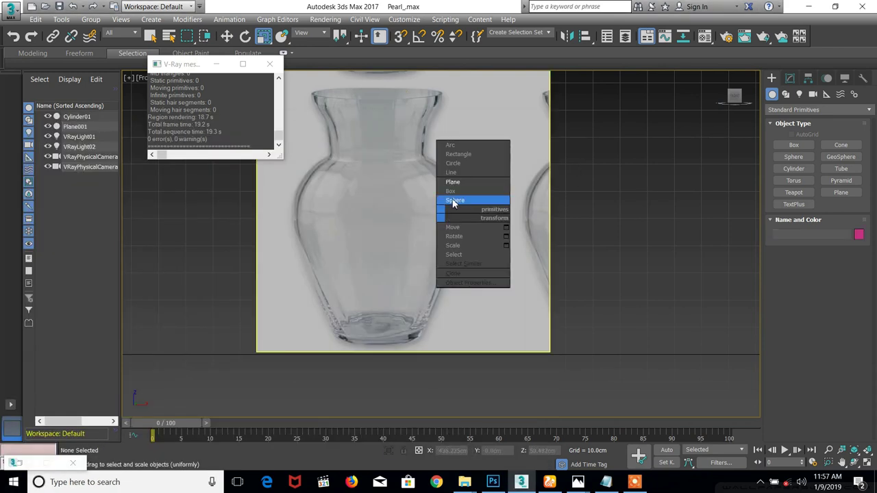
click(455, 166)
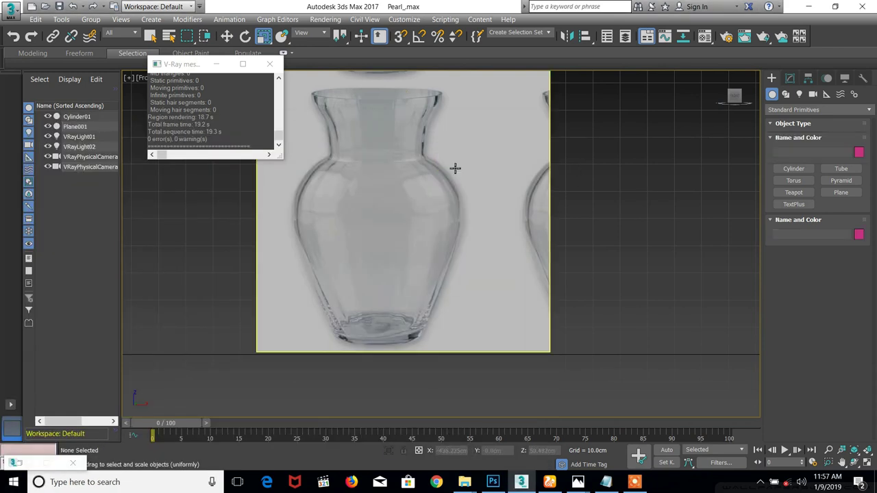
Close the V-Ray messages window and trace the vase's left outer wall with a Line from the rim to the base centre
right_click(456, 173)
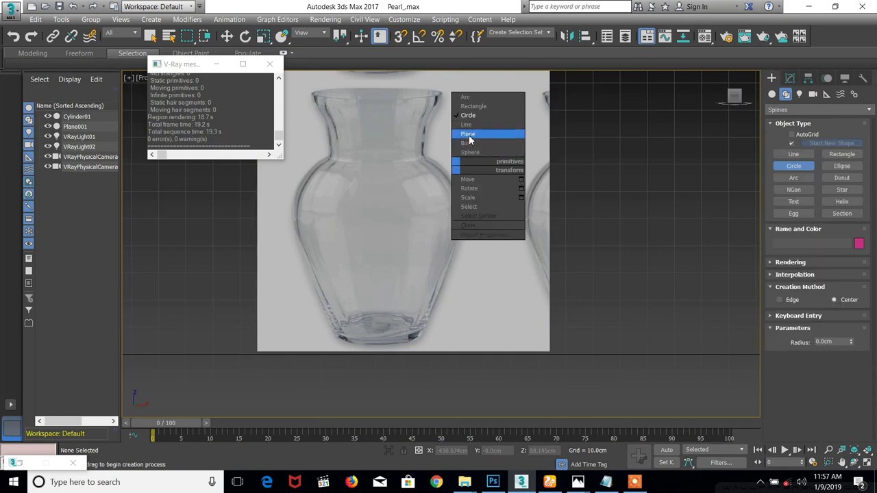
click(465, 156)
scroll(342, 186, down, 3)
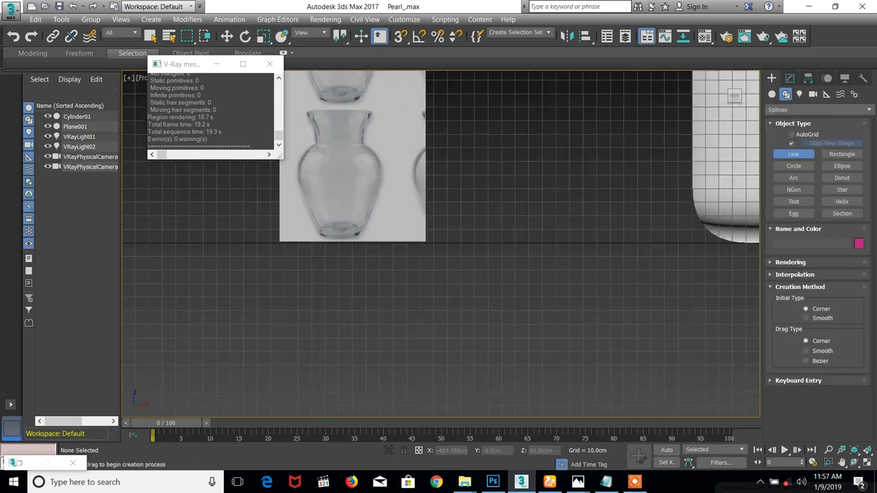
scroll(348, 172, up, 3)
scroll(341, 187, down, 3)
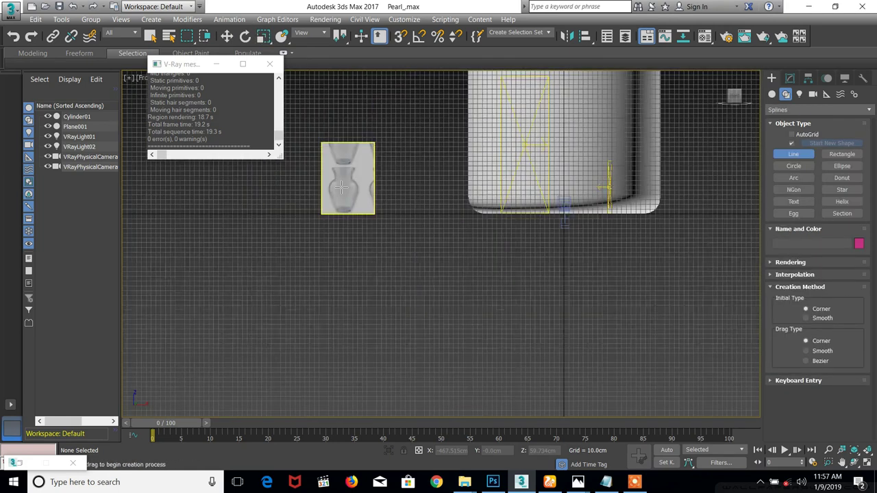
scroll(350, 187, up, 3)
middle_drag(356, 188, 424, 220)
click(269, 65)
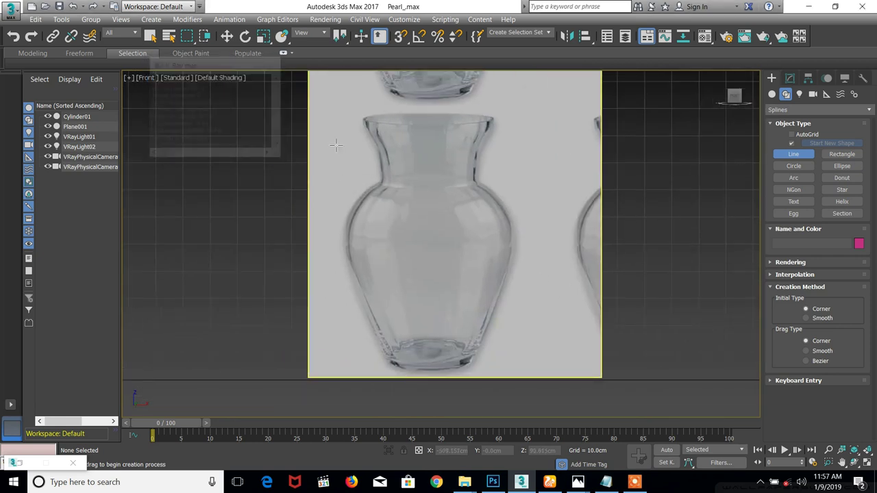
scroll(336, 152, up, 2)
scroll(372, 96, down, 2)
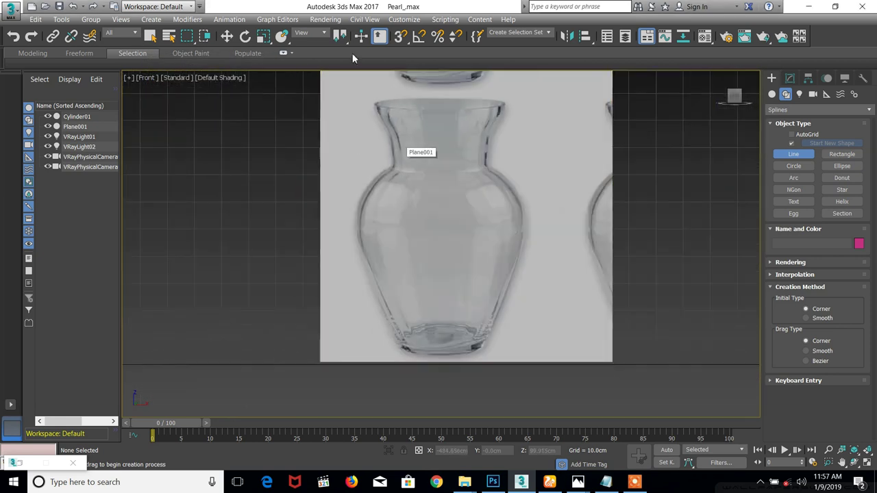
click(375, 102)
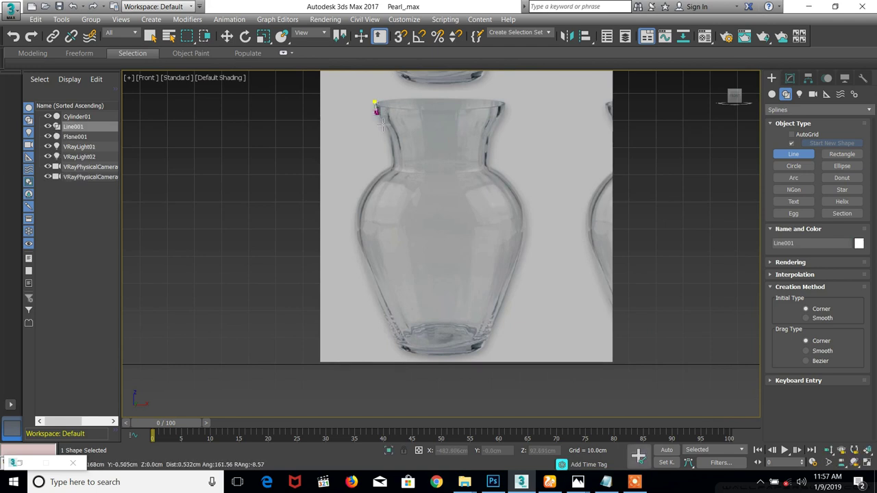
click(392, 145)
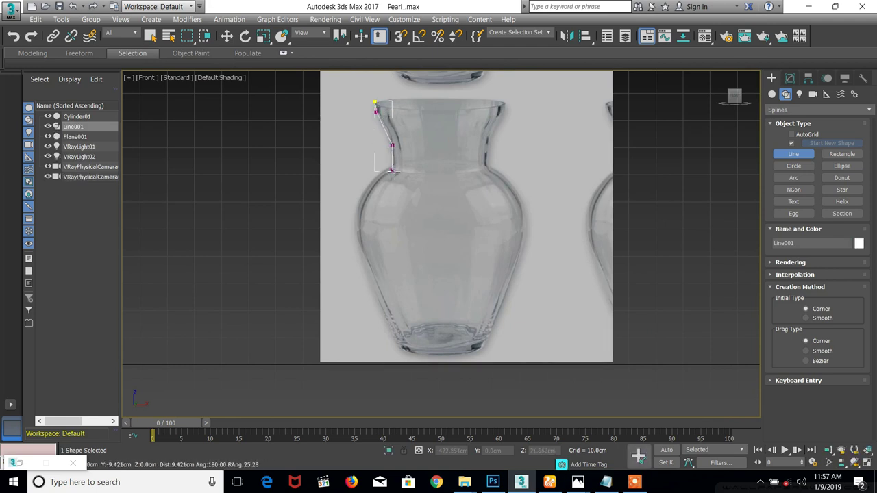
click(392, 170)
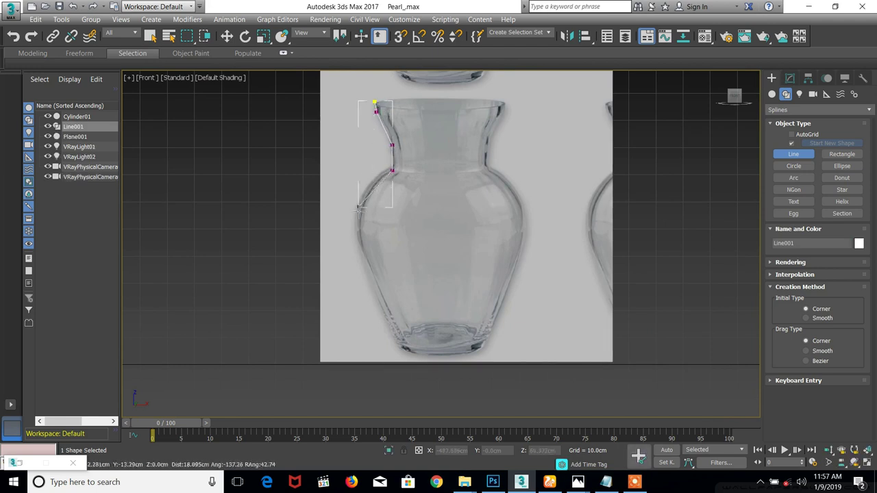
click(404, 348)
middle_drag(458, 348, 451, 288)
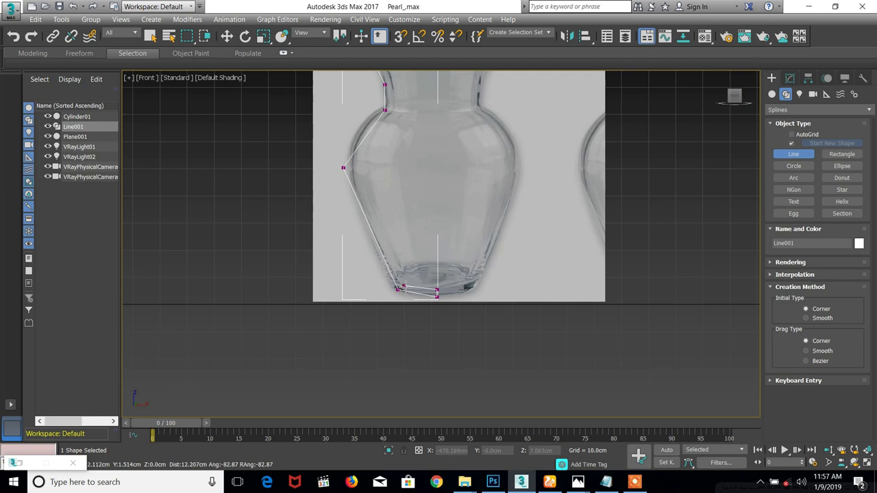
Trace the vase's inner wall from the base back up to the rim and close the spline
click(404, 289)
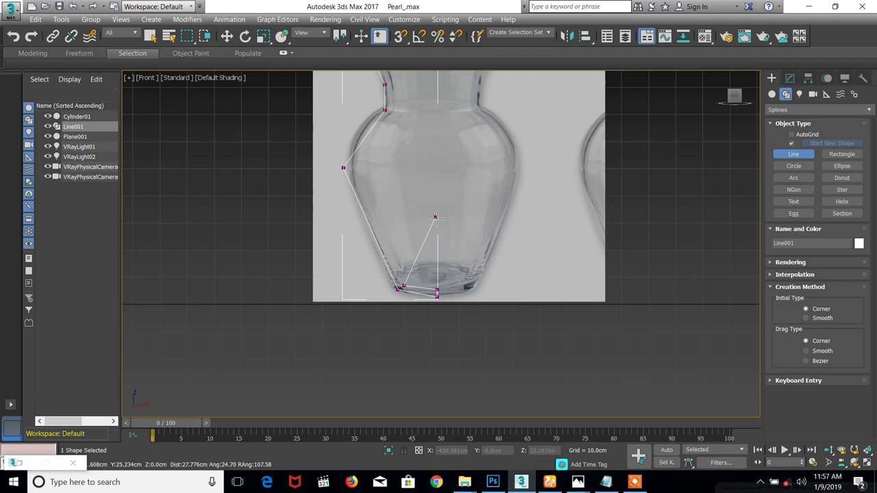
middle_drag(406, 138, 363, 270)
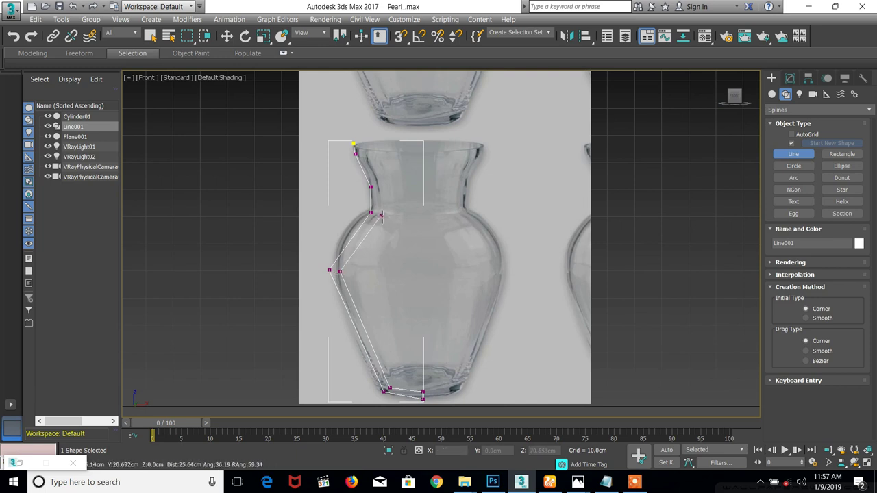
click(378, 214)
click(378, 186)
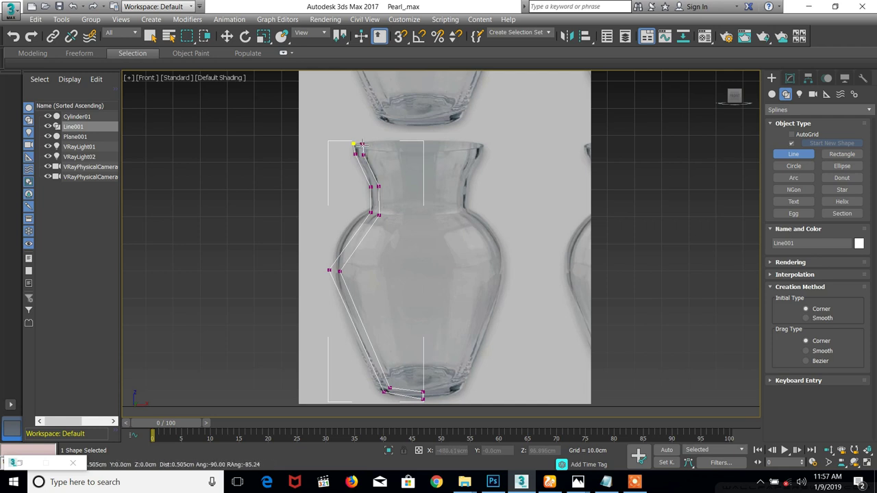
click(353, 145)
click(418, 279)
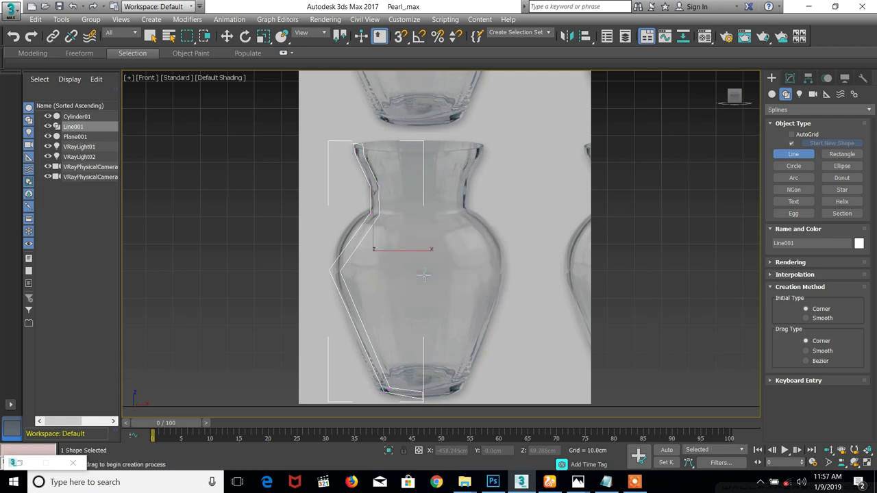
Fillet the two vertices at the top of the profile's rim
key(1)
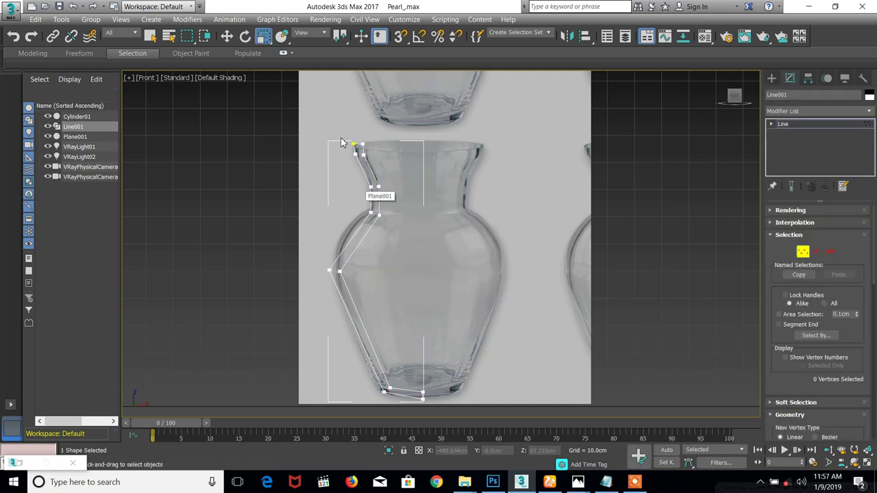
scroll(365, 151, up, 5)
drag(436, 185, 435, 183)
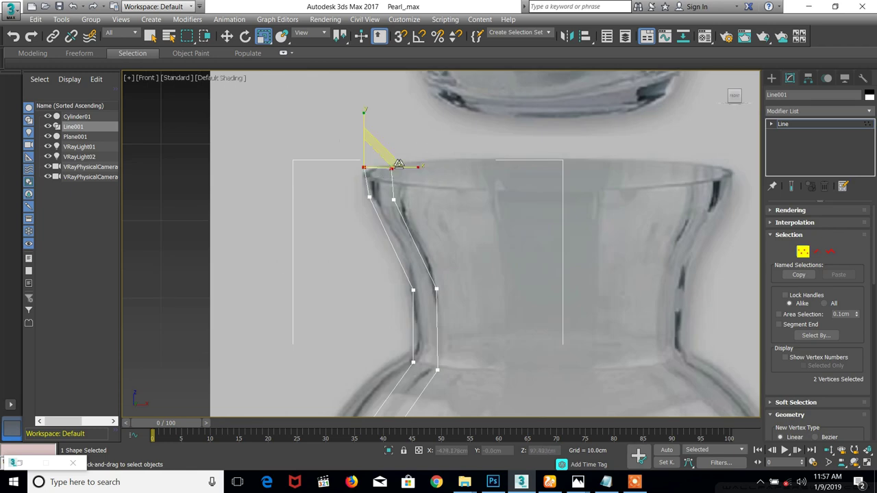
right_click(388, 167)
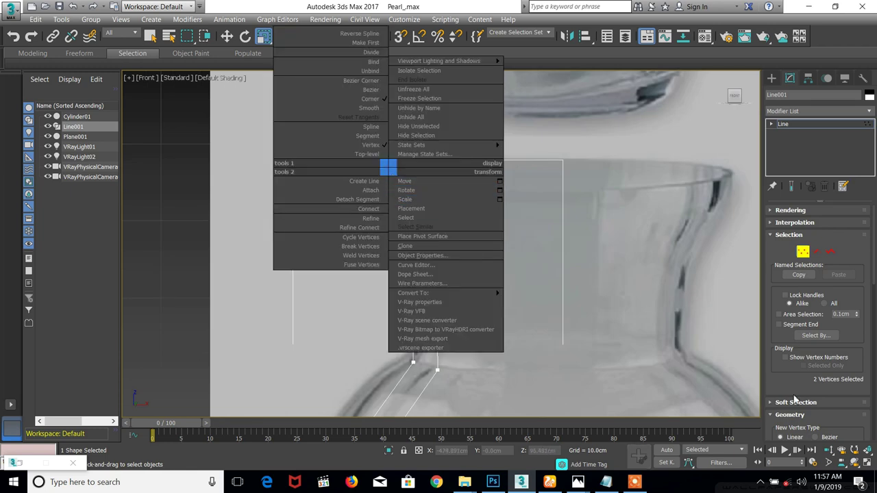
scroll(769, 245, down, 3)
scroll(769, 246, down, 3)
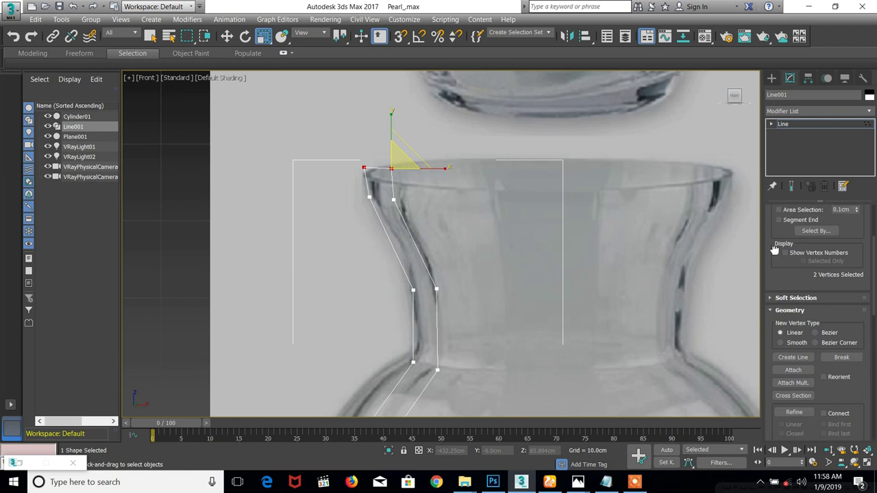
scroll(792, 313, down, 4)
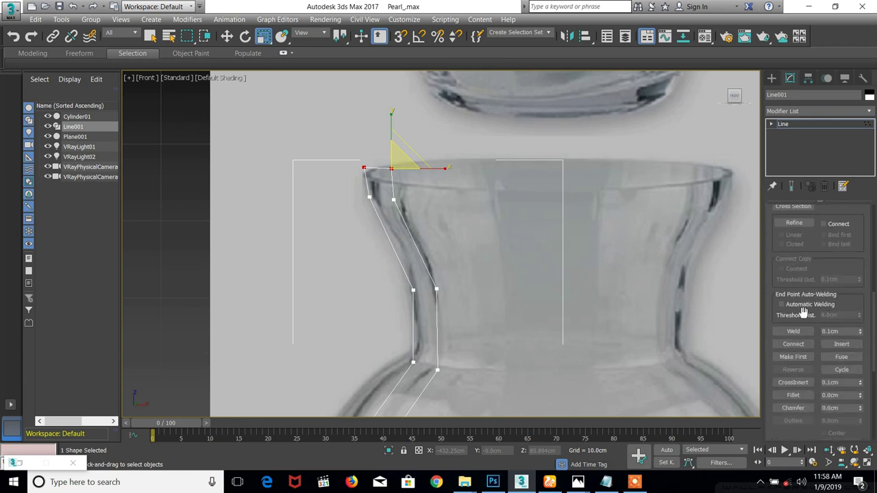
click(795, 395)
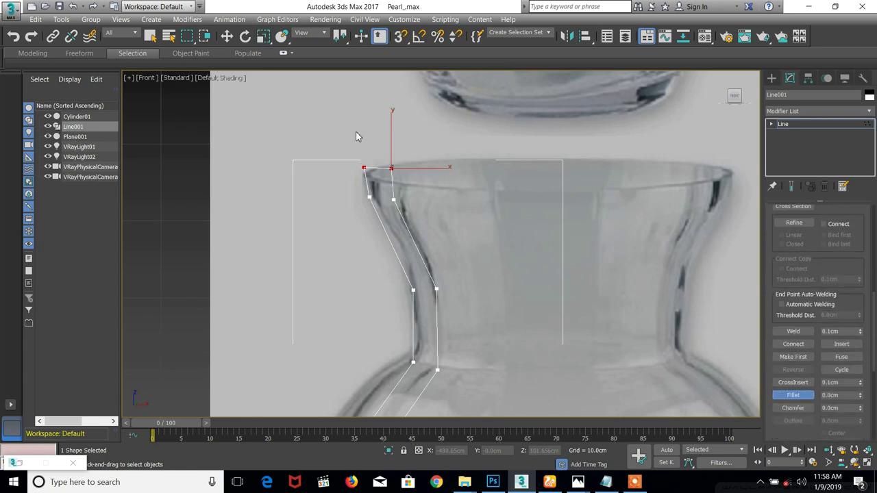
drag(390, 172, 388, 167)
Fillet the inner and outer vertices just below the rim and at the narrow part of the neck
drag(369, 197, 416, 162)
scroll(423, 289, up, 2)
click(413, 213)
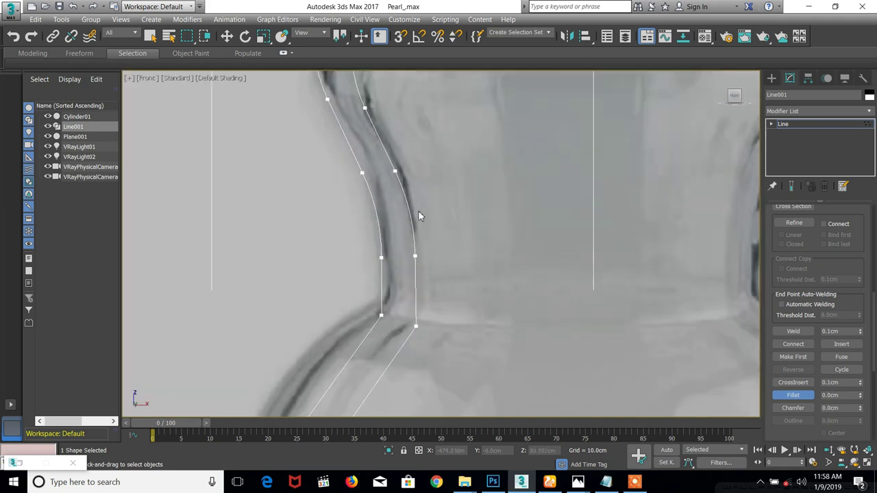
Convert the inner and outer vertices at the widest part of the vase body to Bezier
scroll(404, 189, down, 2)
middle_drag(404, 189, 414, 152)
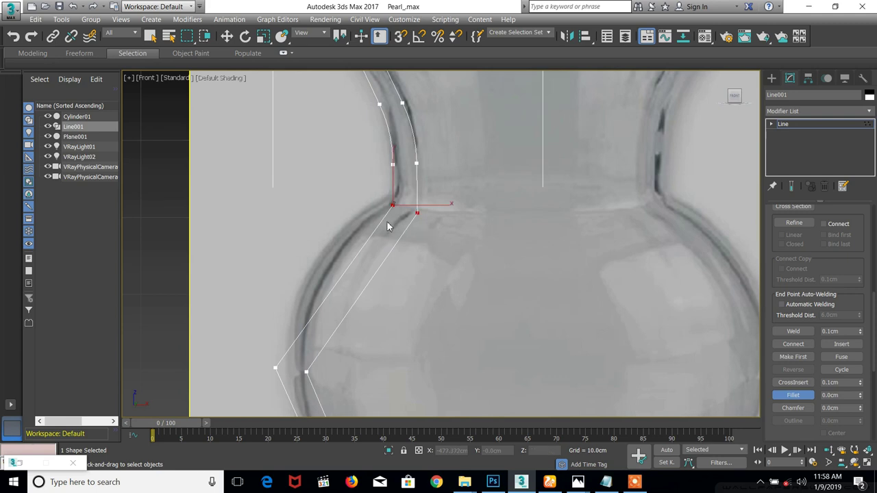
scroll(345, 233, down, 2)
key(w)
drag(314, 246, 362, 270)
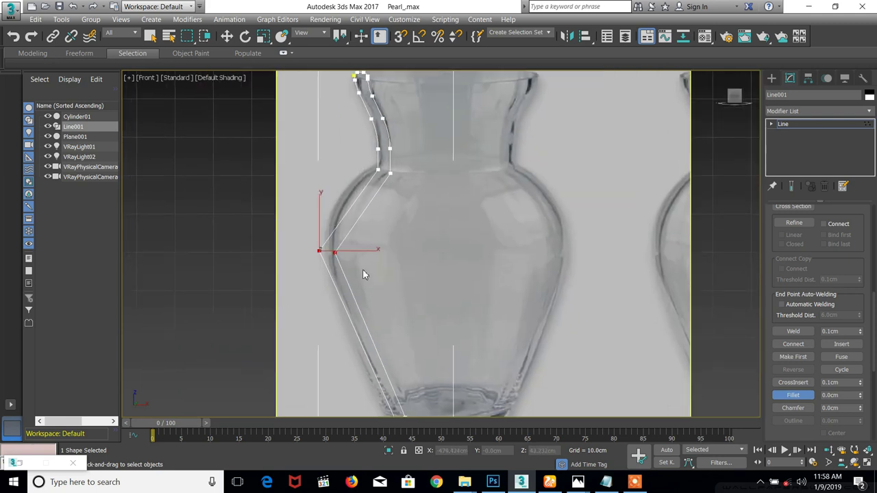
right_click(347, 261)
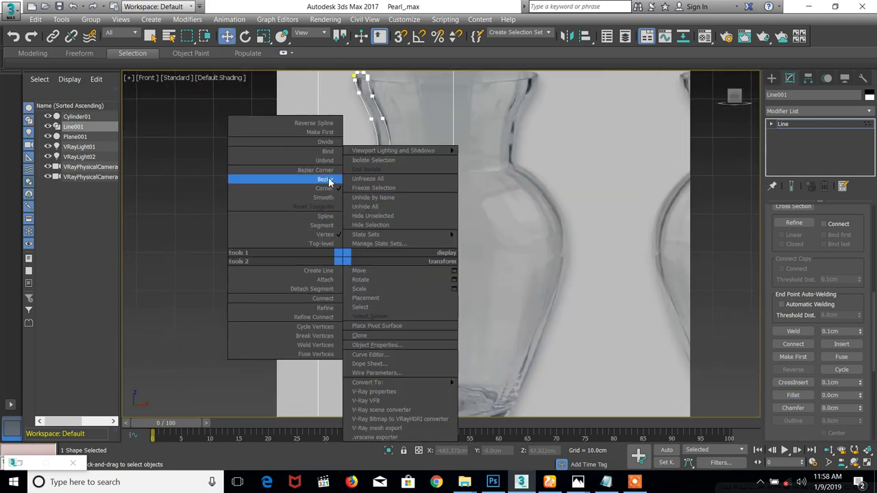
click(316, 170)
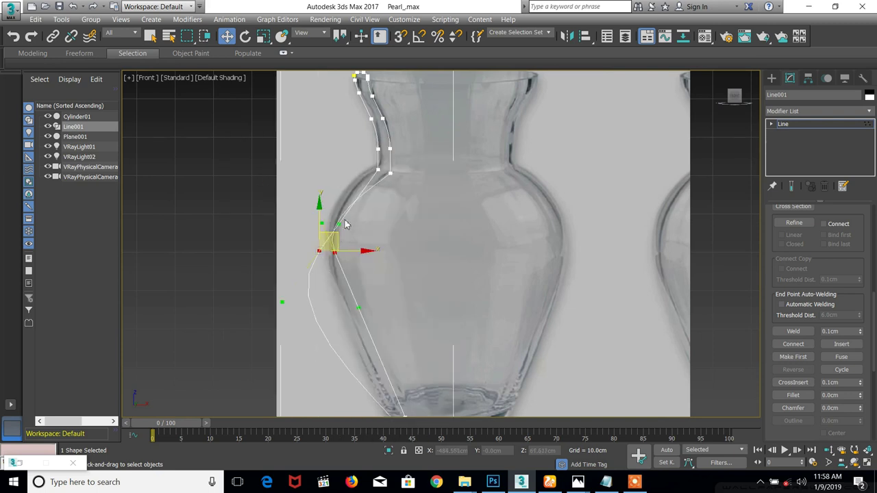
Adjust the Bezier handles of both body vertices so the outer and inner walls curve like the reference vase
click(320, 252)
middle_drag(324, 252, 342, 186)
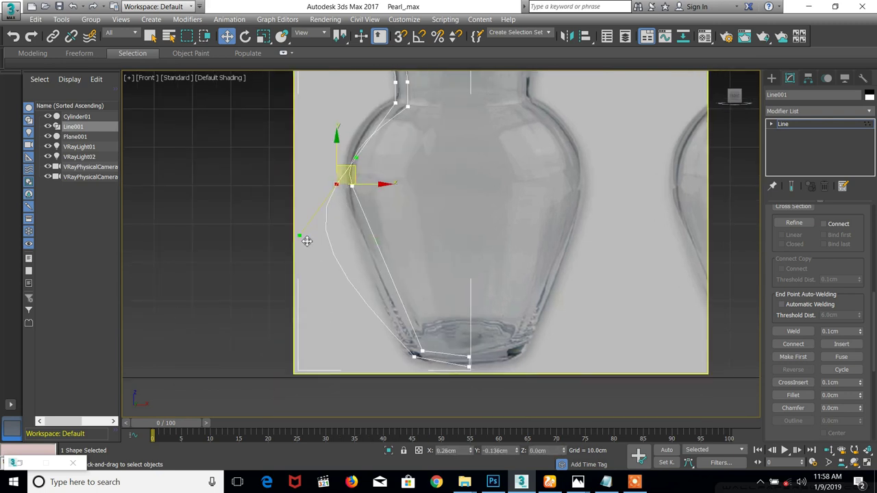
drag(307, 240, 341, 268)
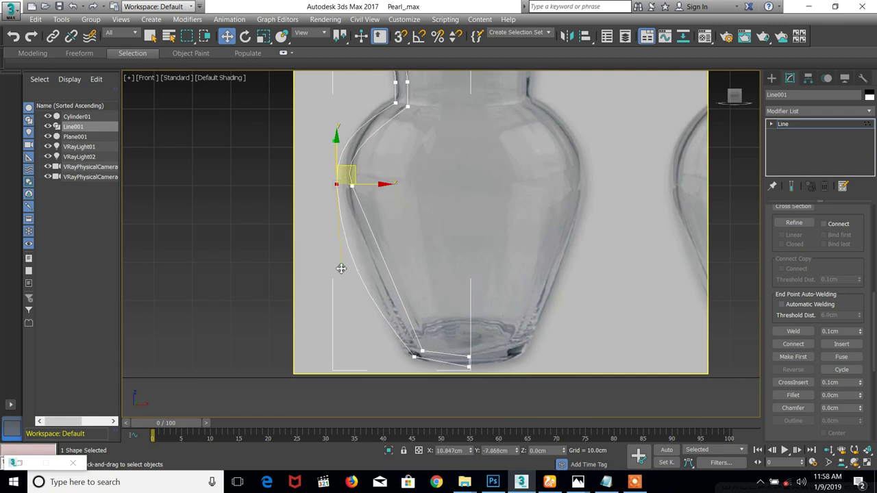
click(352, 185)
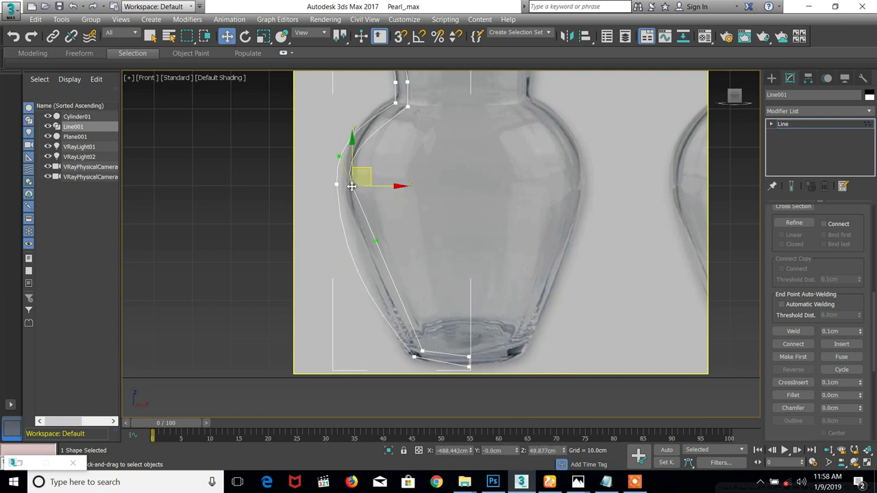
drag(379, 239, 355, 251)
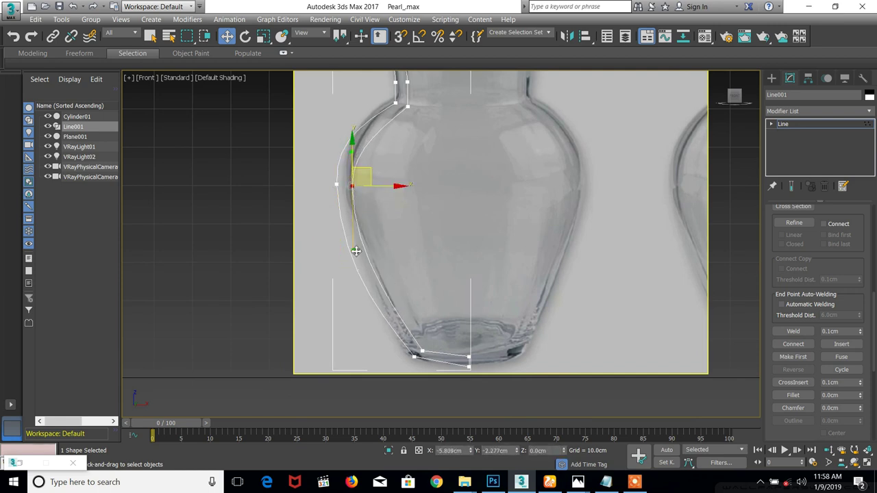
Fillet the inner and outer corner vertices at the base of the vase profile
middle_drag(377, 267, 348, 196)
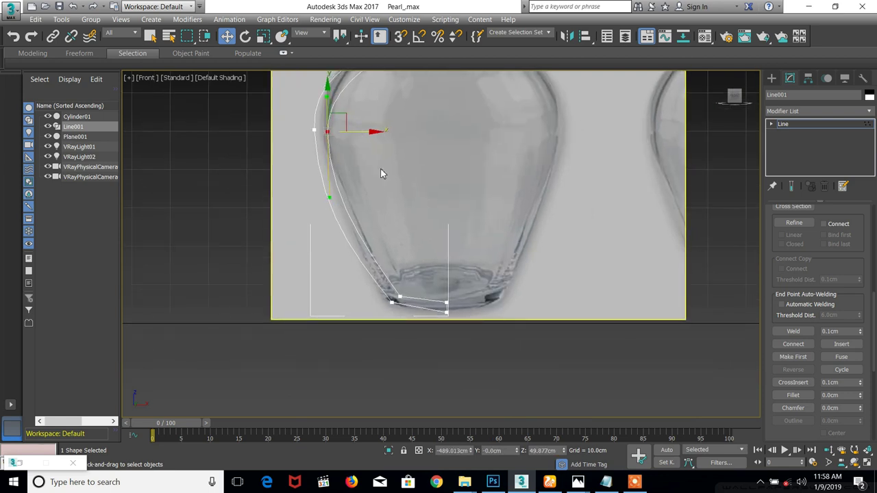
scroll(403, 235, up, 2)
middle_drag(404, 236, 346, 184)
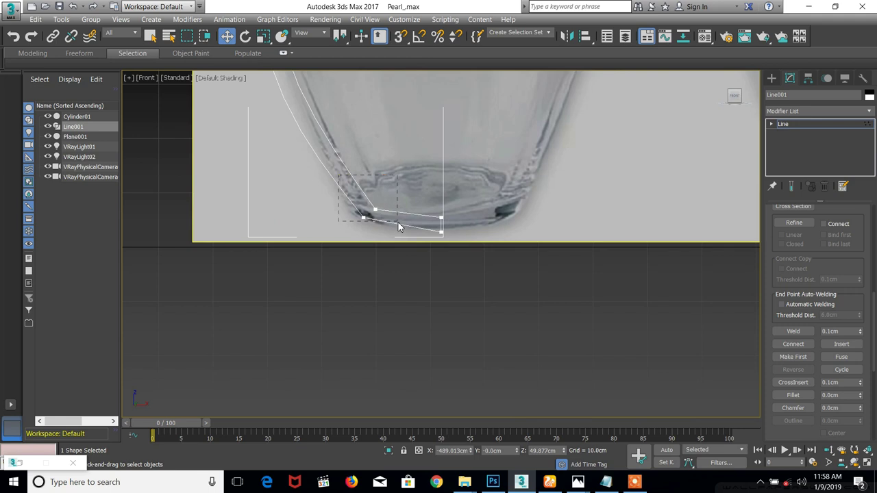
drag(400, 227, 397, 222)
right_click(384, 219)
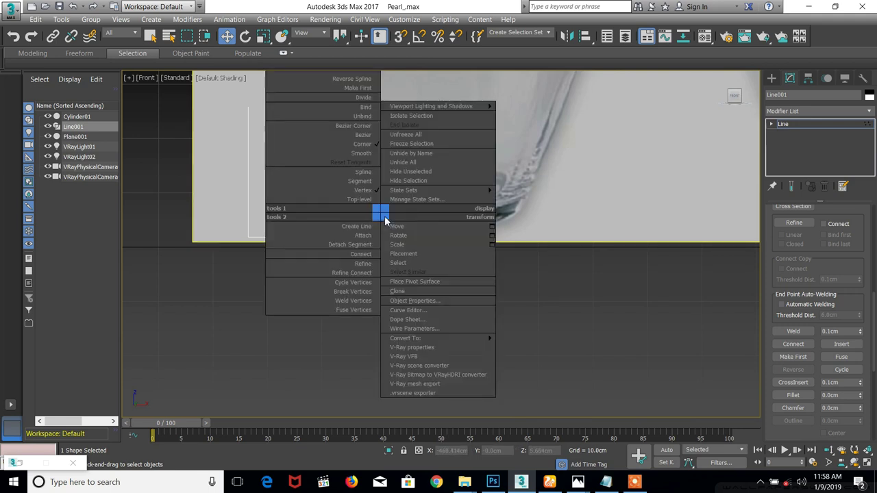
click(793, 395)
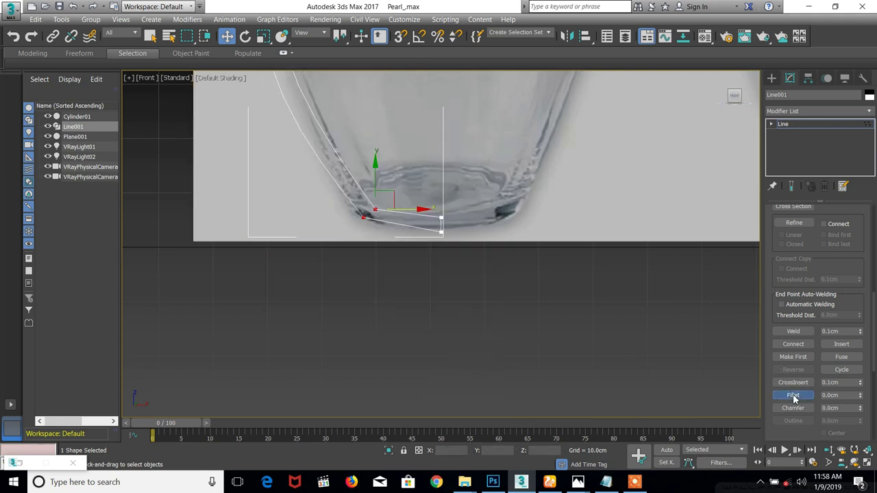
click(378, 210)
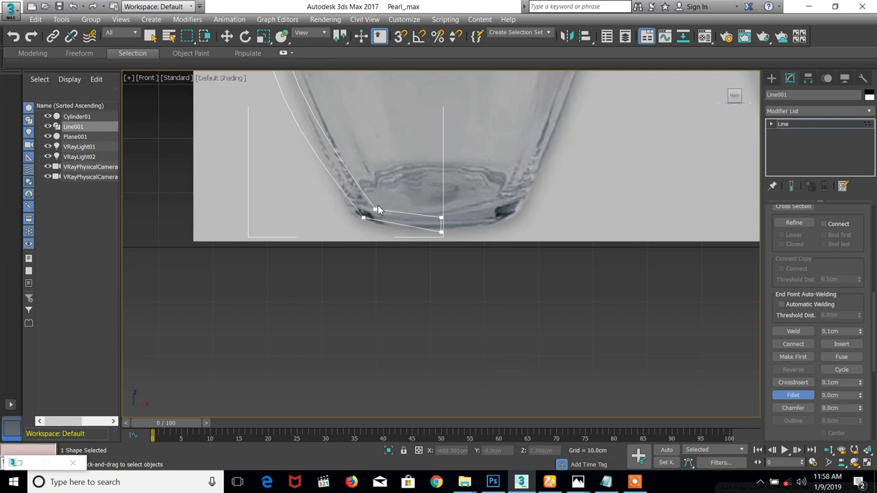
drag(353, 231, 373, 201)
Raise the two centre vertices of the base to flatten the bottom, and lower the inner one slightly to adjust the base thickness
scroll(438, 217, down, 3)
key(w)
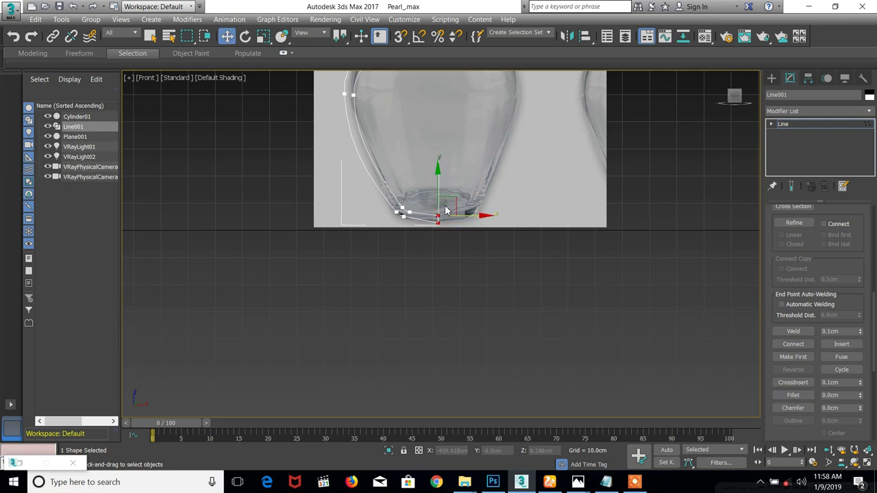
drag(437, 199, 450, 204)
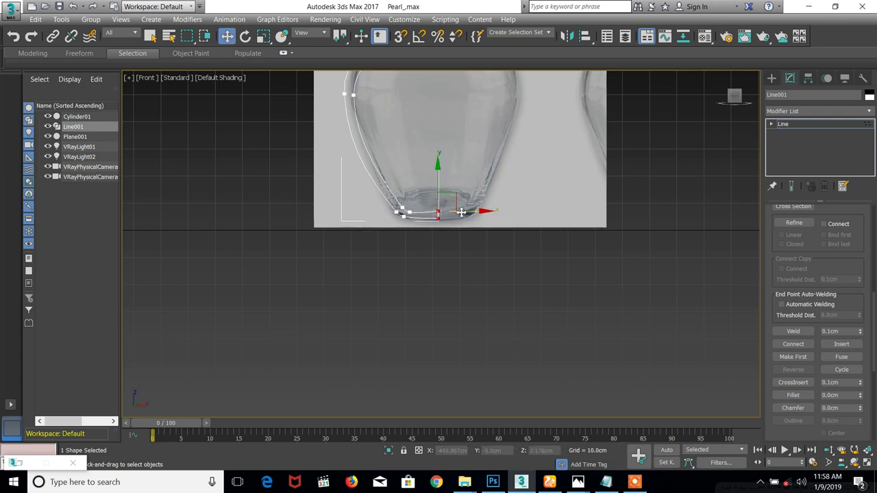
scroll(442, 222, up, 5)
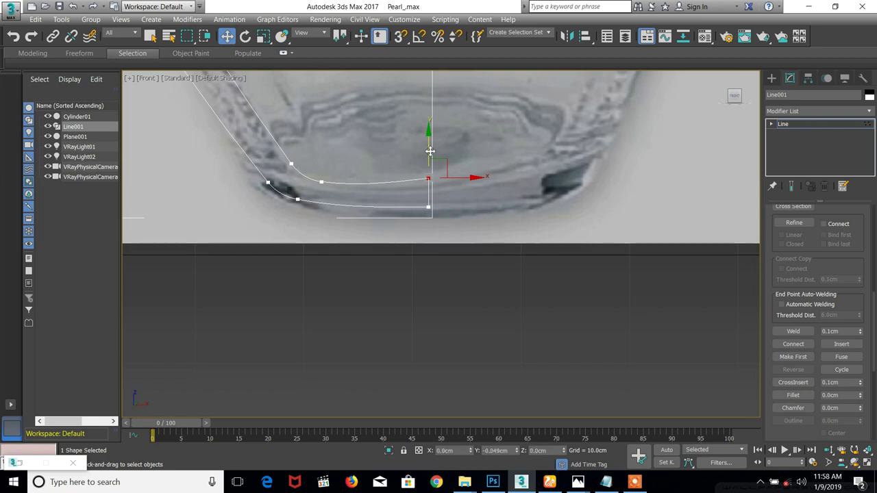
drag(429, 146, 429, 158)
scroll(432, 154, down, 6)
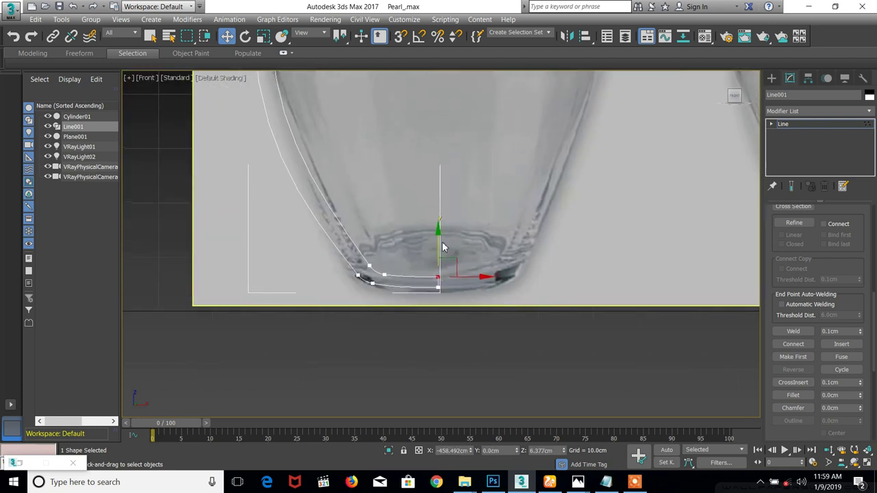
scroll(396, 225, down, 2)
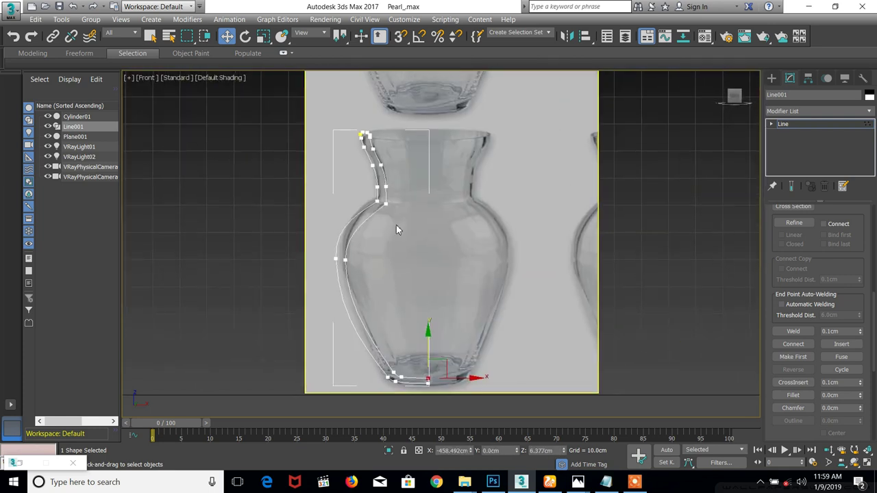
Move all corner and centre vertices of the base slightly down to match the bottom of the reference vase
scroll(418, 267, up, 4)
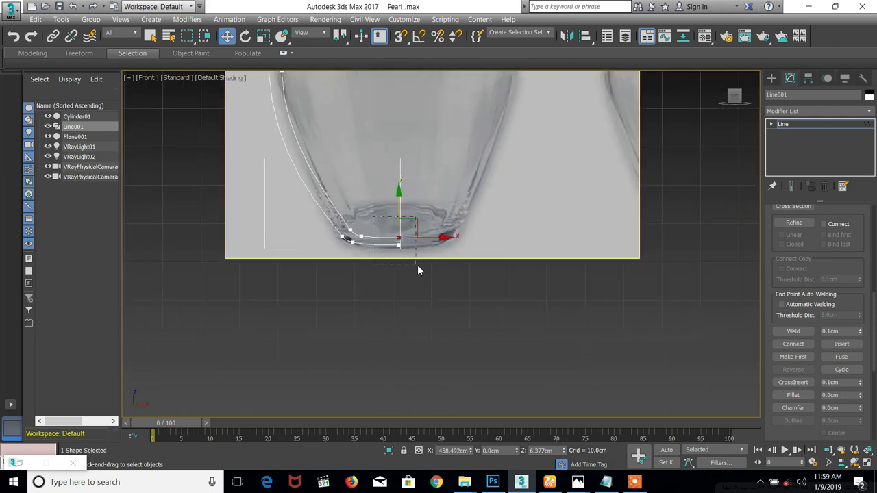
drag(400, 222, 399, 225)
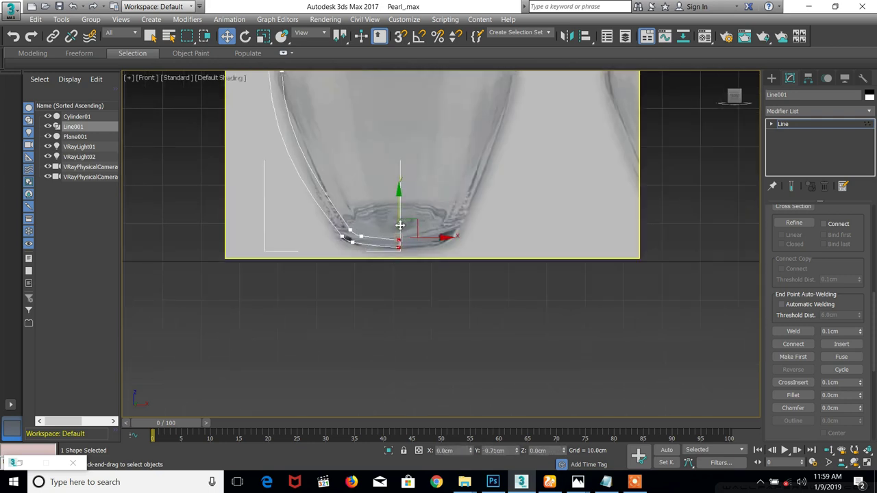
click(250, 231)
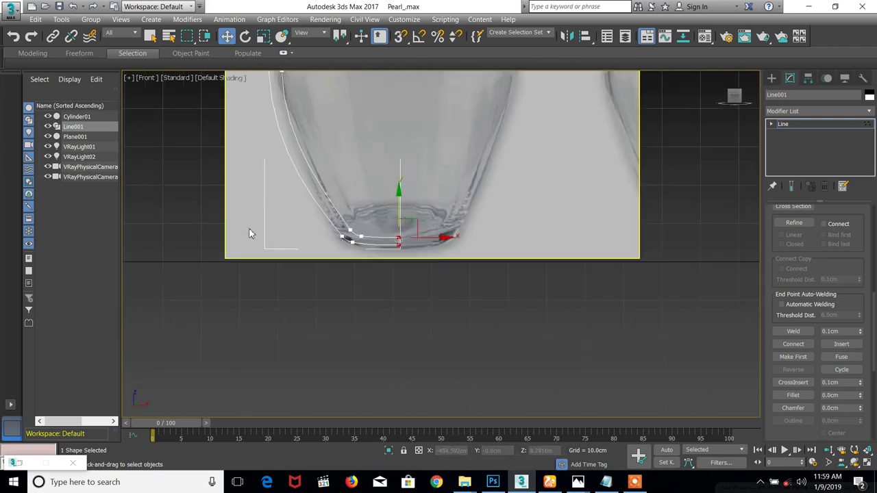
drag(281, 206, 426, 255)
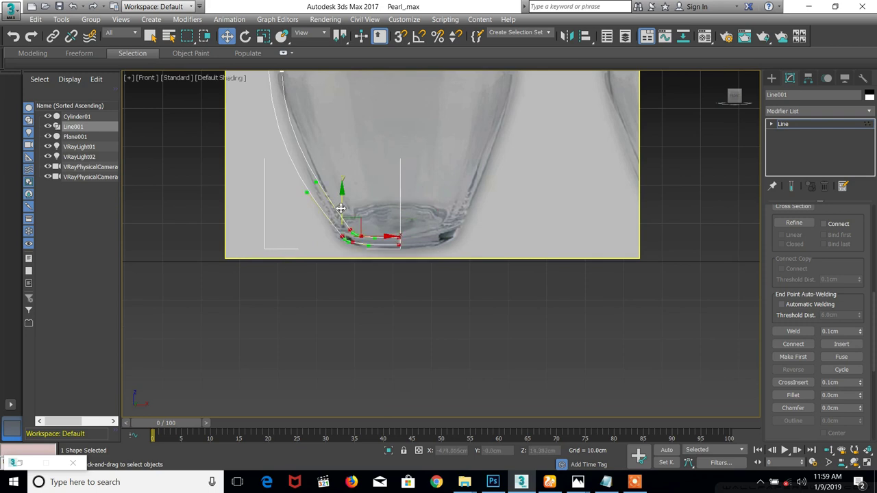
drag(341, 208, 422, 264)
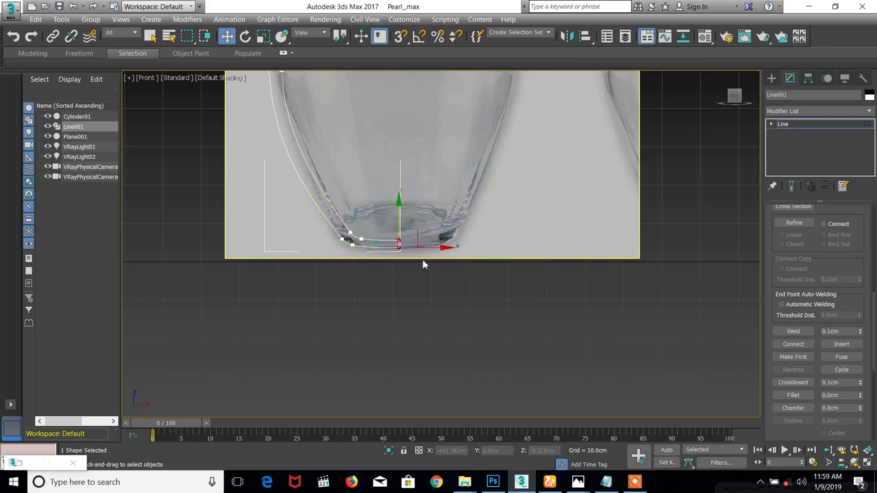
scroll(417, 249, down, 3)
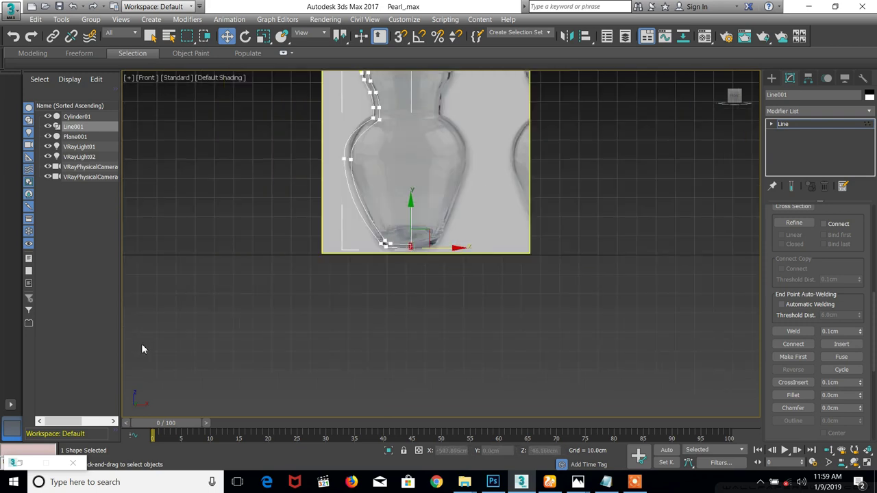
Leave vertex editing and apply a Lathe modifier to the whole vase profile
key(1)
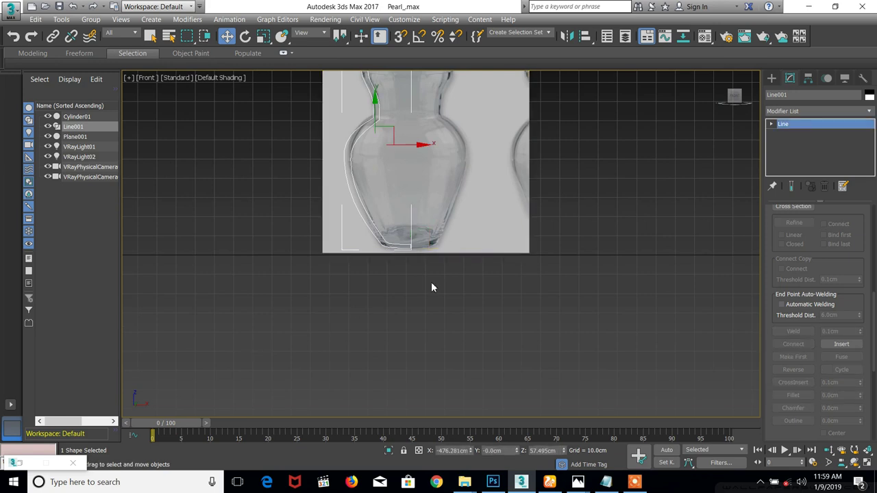
click(793, 112)
click(797, 193)
scroll(813, 248, down, 3)
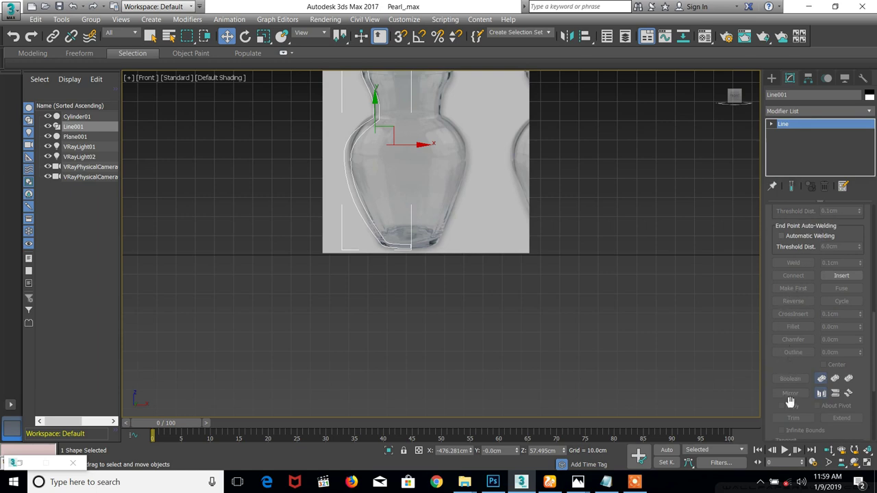
click(789, 111)
text(la)
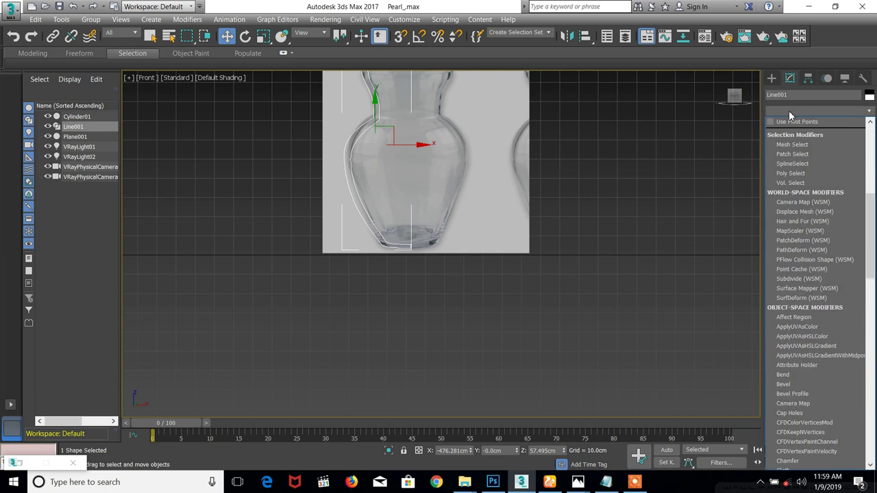
click(785, 123)
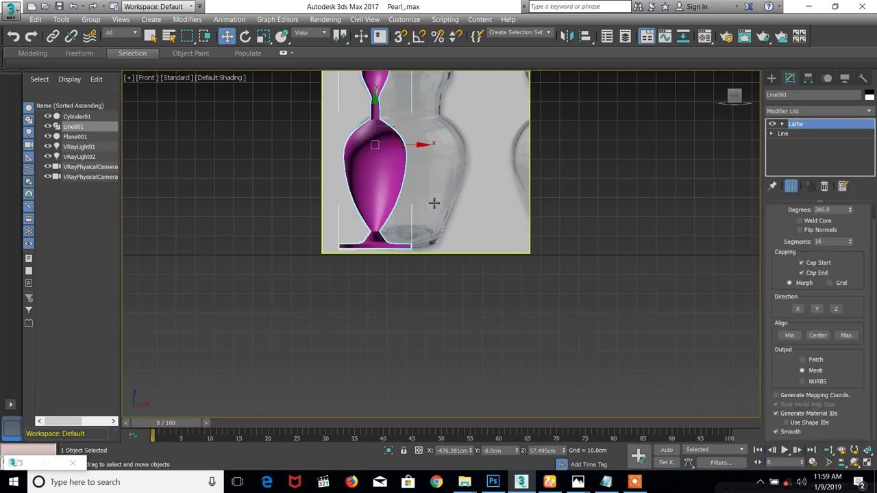
Move the Lathe axis along X to the vase's centre line so the revolved body matches the reference width
click(783, 124)
click(806, 135)
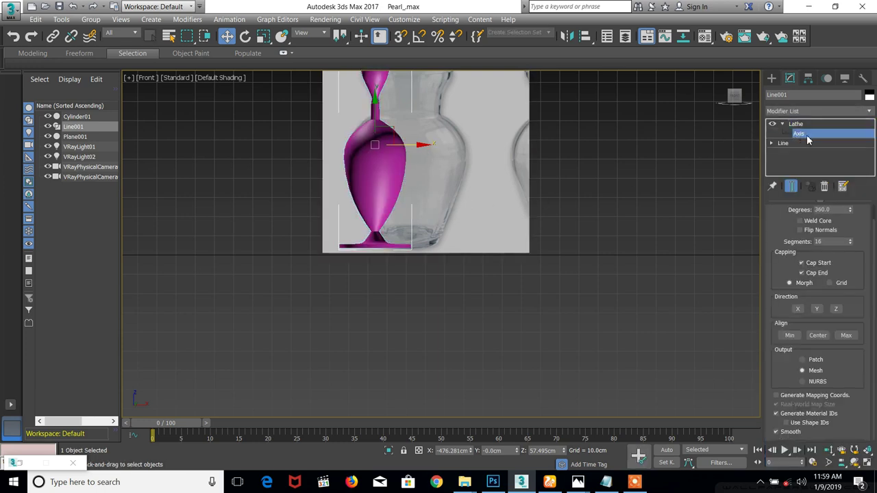
drag(422, 152, 451, 154)
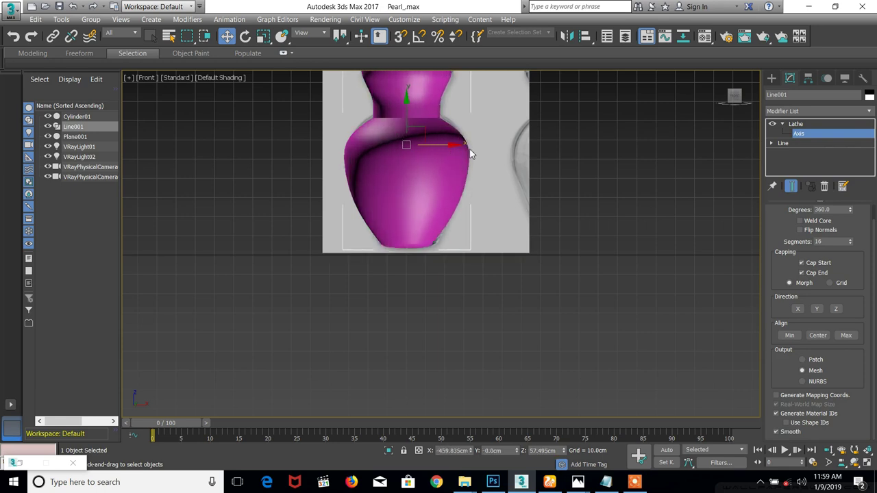
alt+middle_drag(471, 151, 520, 186)
scroll(520, 187, up, 10)
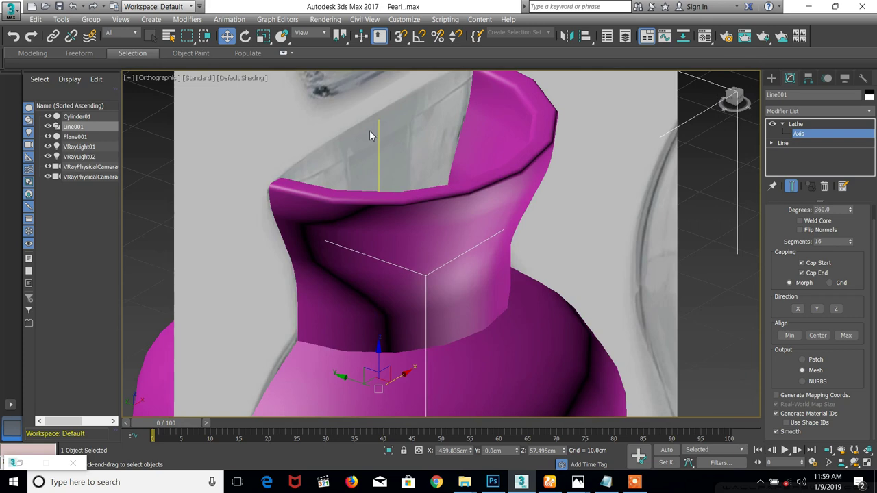
Display edged faces in the viewport and set the Lathe segments to 100
click(251, 78)
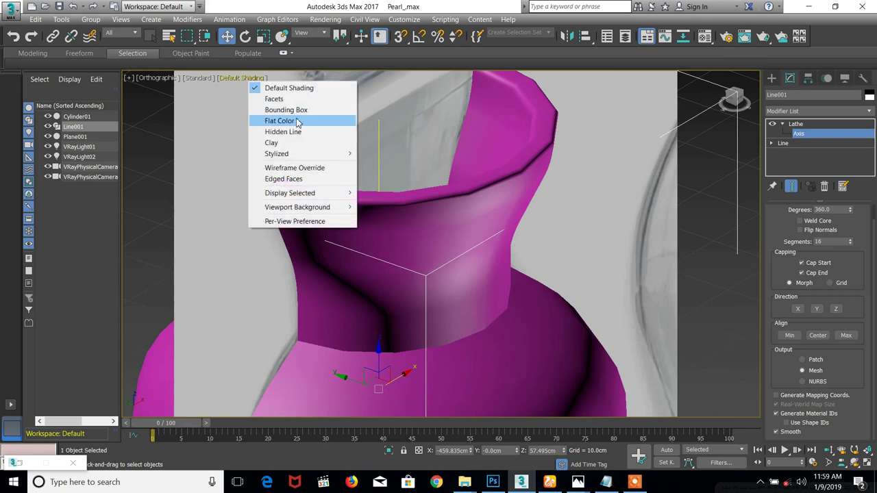
click(303, 179)
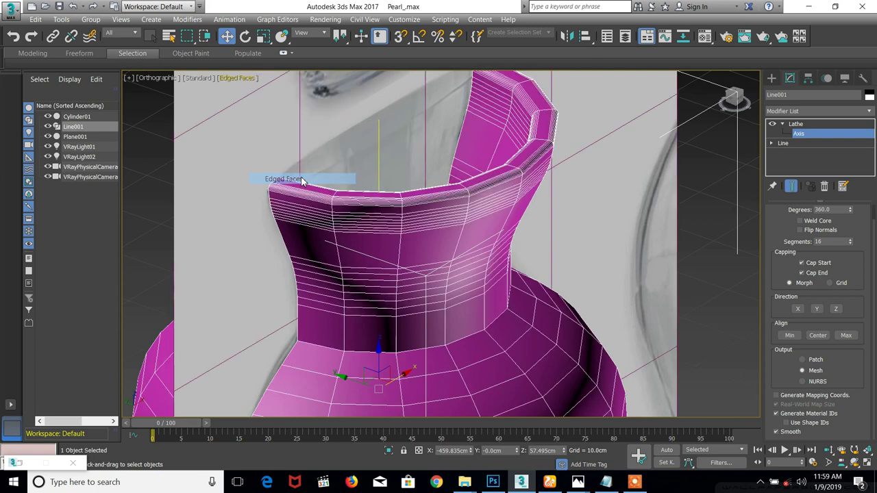
scroll(459, 175, up, 3)
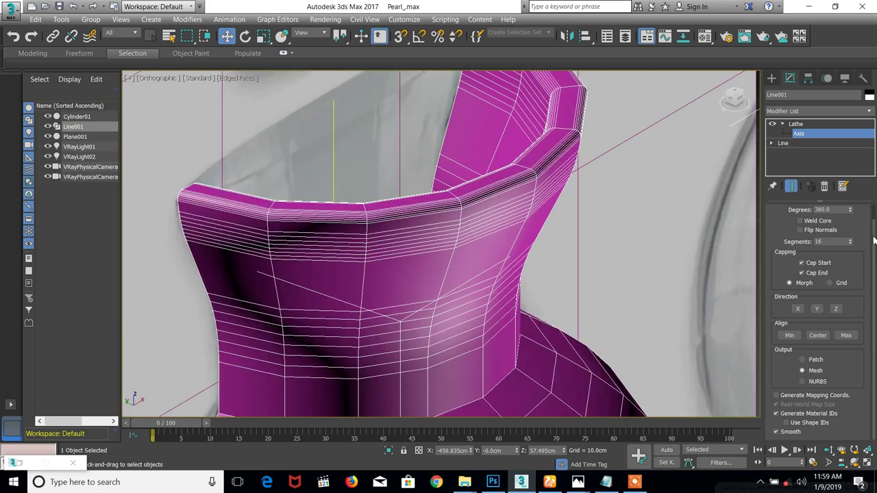
mouse_move(851, 242)
mouse_down()
mouse_move(838, 199)
mouse_move(849, 215)
mouse_move(843, 241)
mouse_up()
click(833, 241)
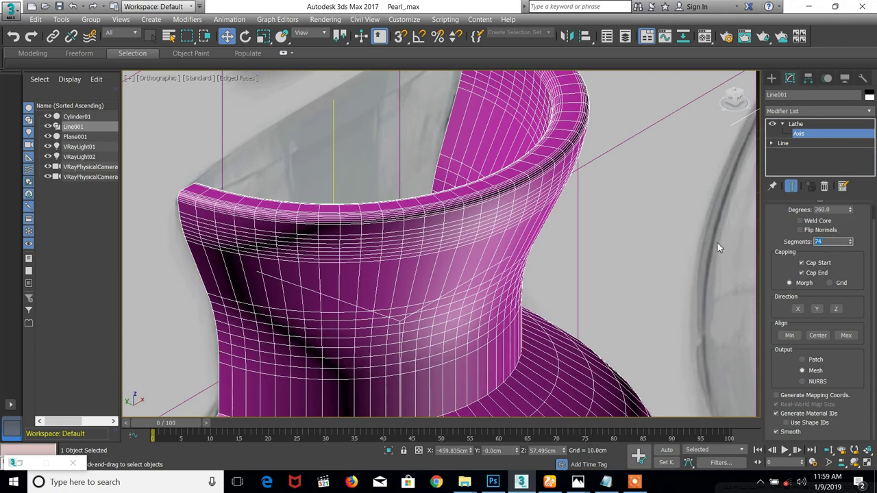
scroll(495, 290, down, 6)
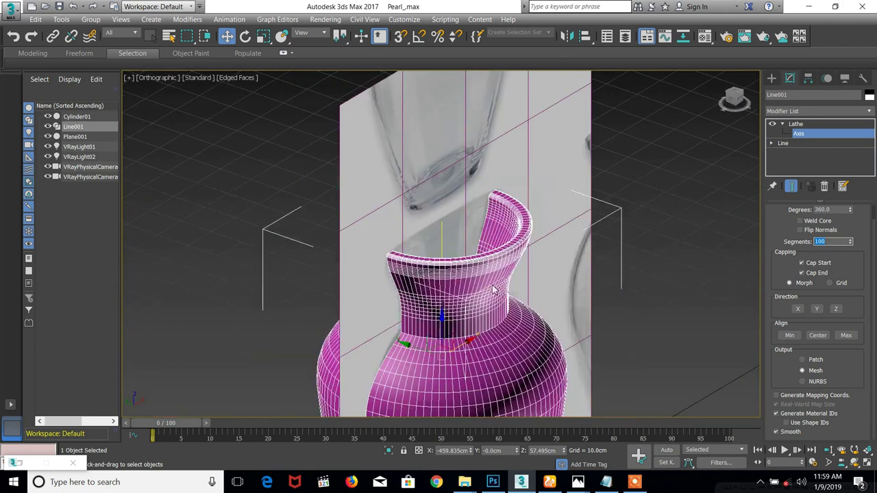
scroll(466, 214, up, 2)
alt+middle_drag(465, 213, 331, 143)
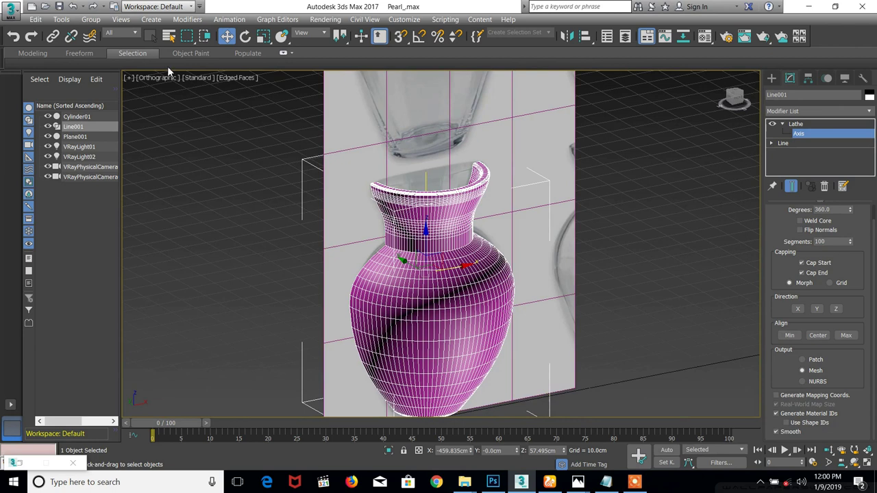
Turn off edged faces to show the vase with plain default shading
click(237, 77)
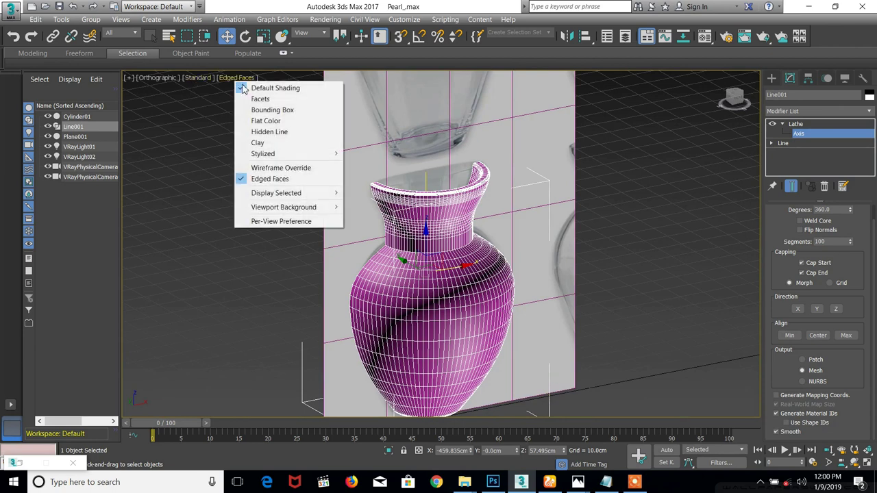
click(269, 179)
scroll(467, 264, down, 3)
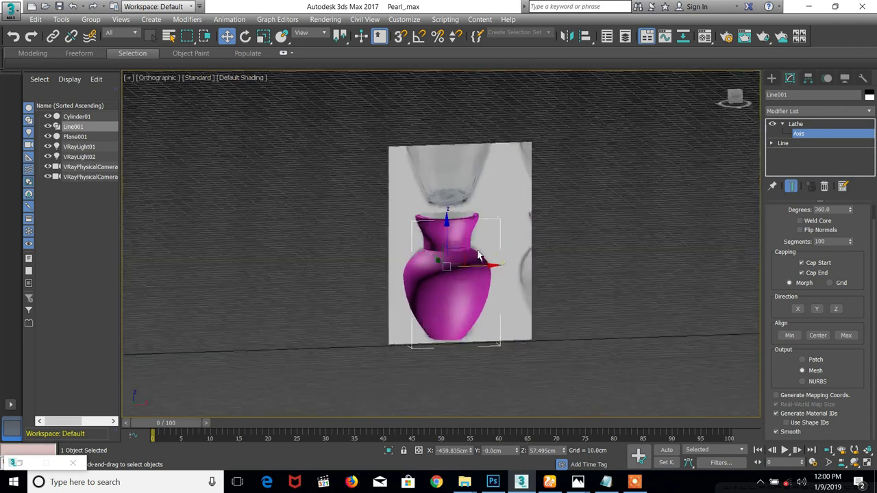
Return from the Axis level to the Lathe object and move the vase along X, clear of the reference image, to about -343.6 cm
drag(474, 269, 622, 259)
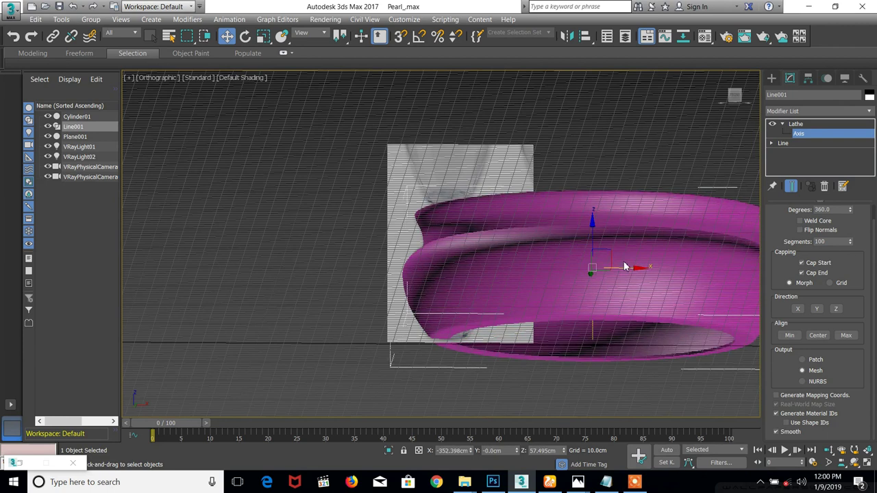
key(ctrl+z)
click(795, 124)
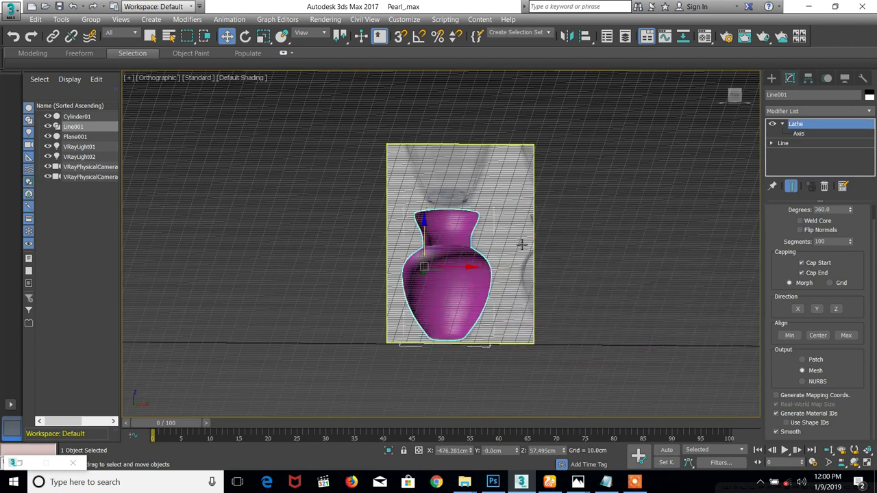
drag(464, 270, 599, 261)
alt+middle_drag(600, 260, 570, 419)
Inspect the inside of the vase and shift the Lathe axis to about 0.14 cm in Y to adjust the hole in its base
scroll(637, 267, up, 8)
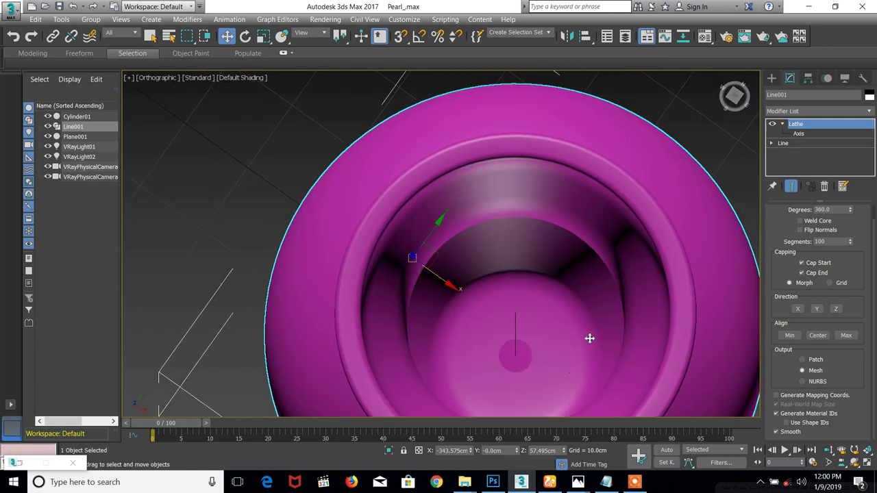
middle_drag(588, 336, 509, 194)
scroll(510, 194, down, 5)
key(1)
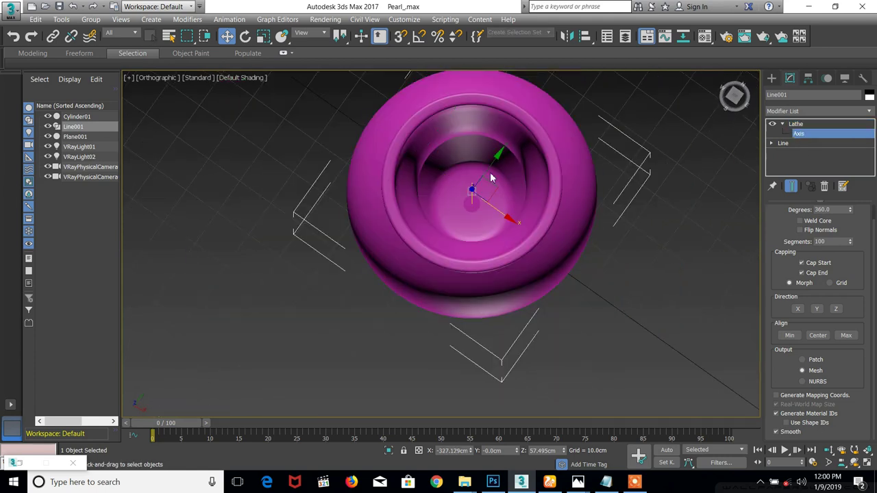
drag(489, 169, 468, 153)
scroll(466, 148, up, 5)
mouse_move(466, 147)
alt+middle_down()
mouse_move(457, 89)
mouse_move(459, 157)
alt+middle_up()
scroll(452, 226, down, 3)
alt+middle_drag(446, 290, 351, 238)
scroll(352, 238, down, 2)
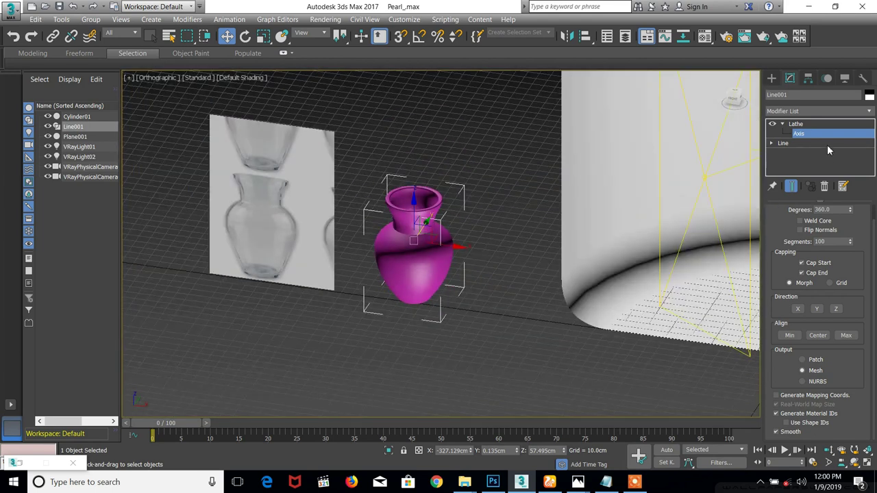
Leave the Lathe's Axis level and delete the reference image plane
click(805, 132)
click(315, 232)
key(Delete)
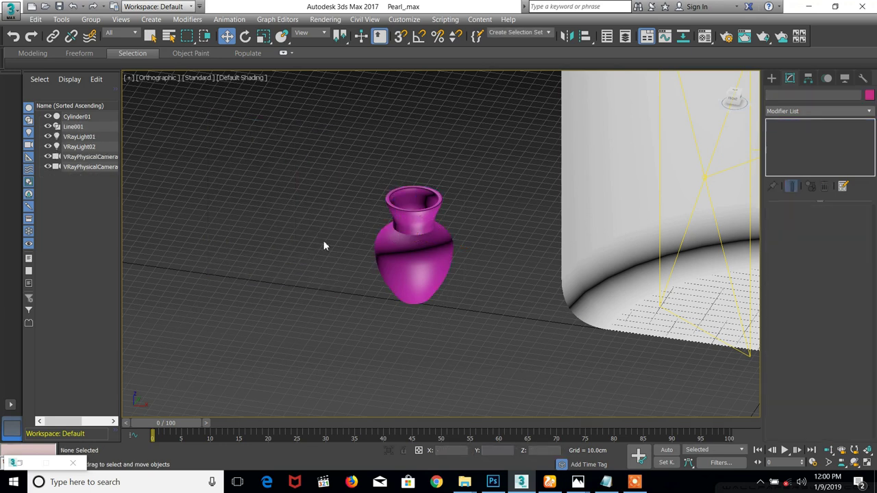
Select the vase and move it onto the curved studio backdrop, to about X -23.8 cm and Y 83.1 cm
click(402, 262)
scroll(438, 255, down, 3)
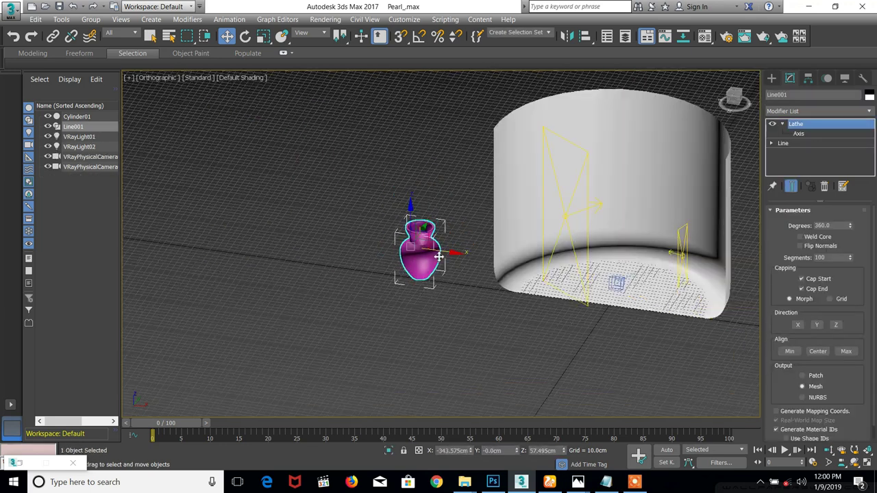
alt+middle_drag(442, 254, 444, 273)
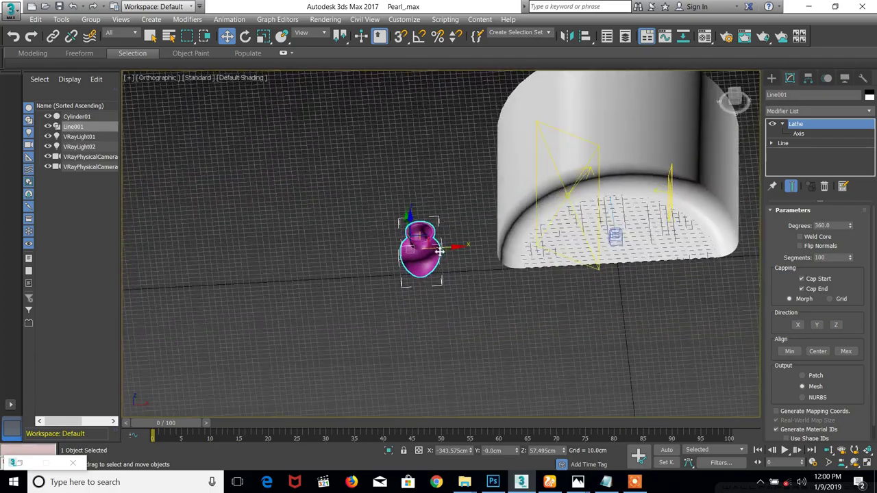
drag(439, 251, 627, 242)
mouse_move(627, 242)
alt+middle_down()
mouse_move(623, 291)
mouse_move(614, 257)
mouse_move(637, 223)
mouse_move(693, 229)
alt+middle_up()
scroll(622, 226, up, 4)
scroll(621, 220, down, 3)
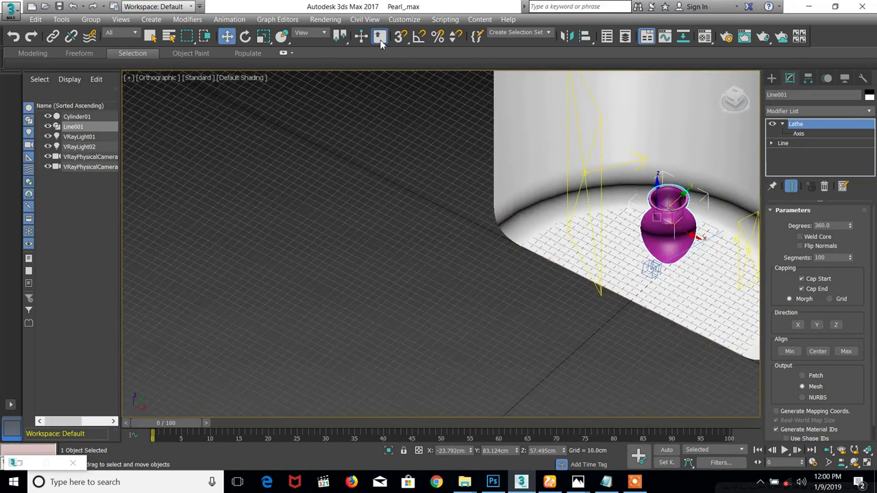
Scale the vase down uniformly to about 33.5 percent
click(263, 36)
drag(666, 222, 662, 294)
alt+middle_drag(661, 295, 673, 245)
In the Front view, lower the vase toward the floor and centre it at about X -5.3 cm and Z 20.7 cm
key(f)
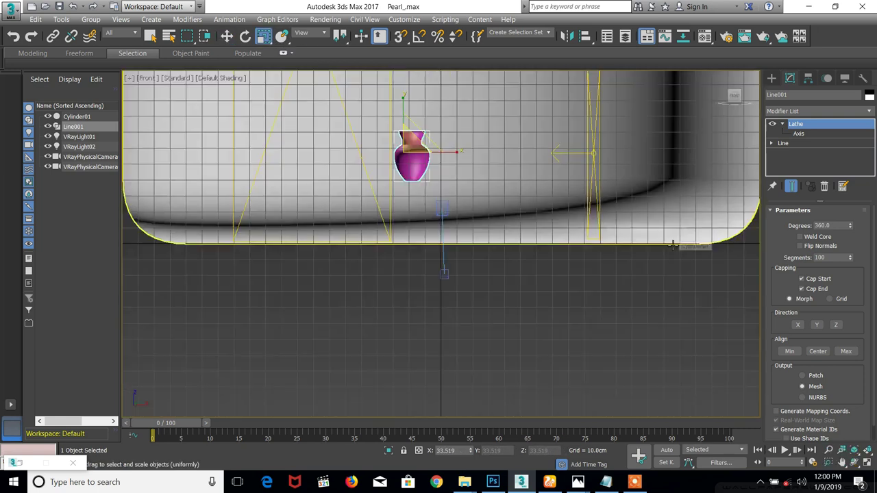
key(w)
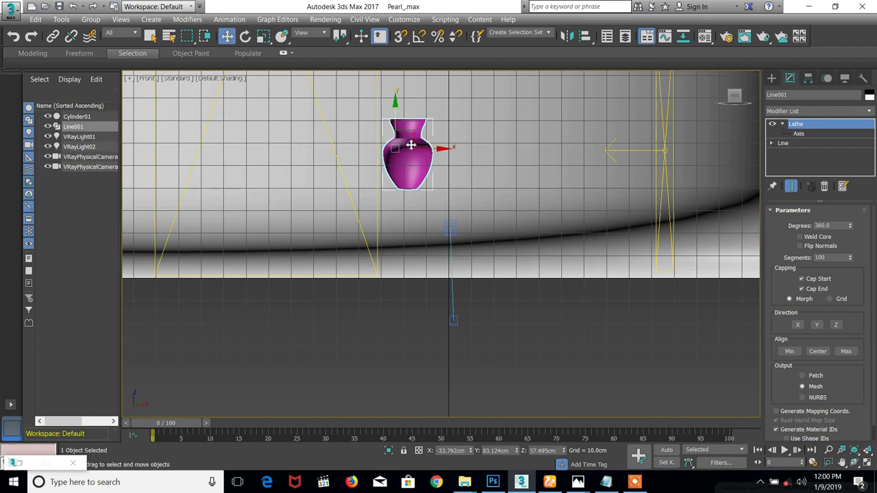
drag(399, 119, 400, 202)
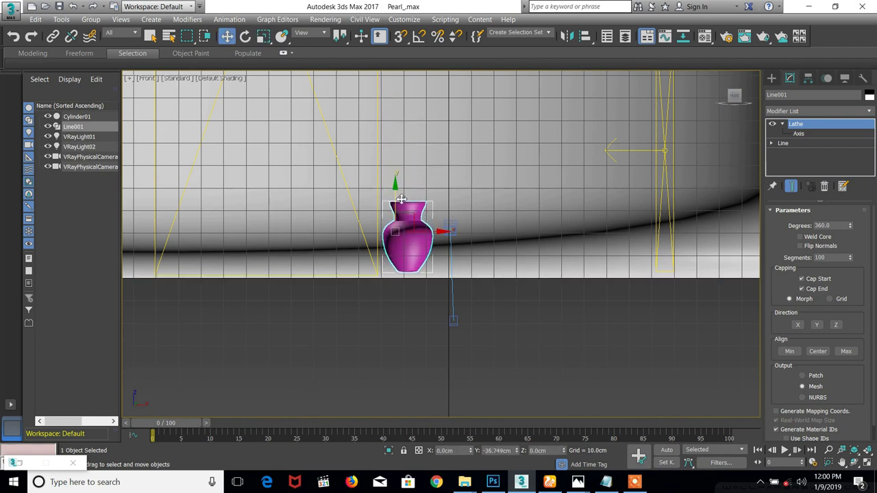
drag(434, 231, 473, 244)
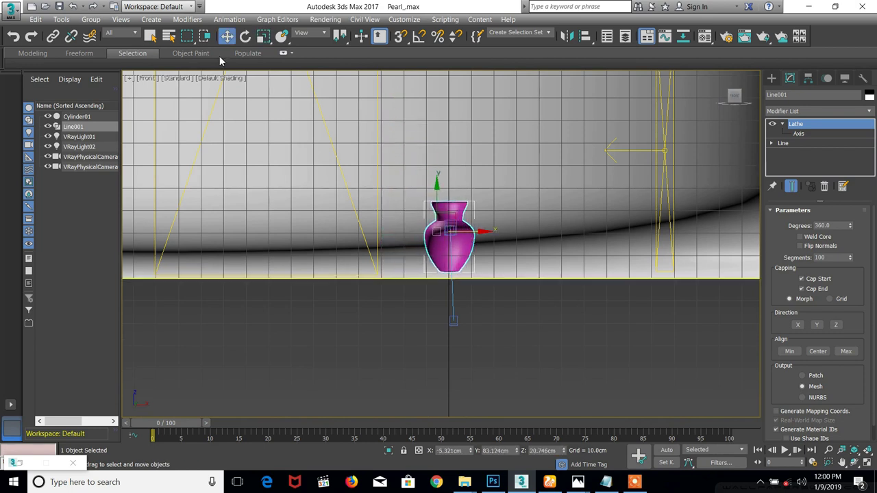
Look through VRayPhysicalCamera01 and scale the vase down uniformly to reduce how much of the frame it fills
click(154, 83)
mouse_move(188, 86)
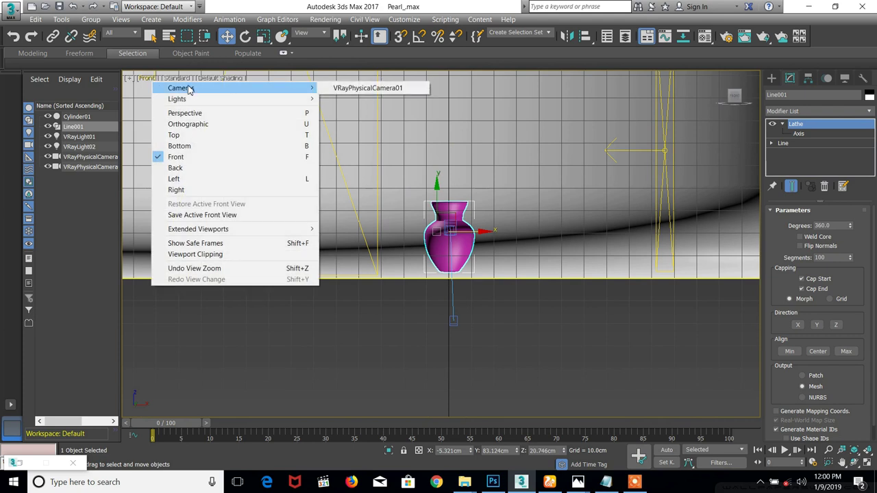
click(356, 89)
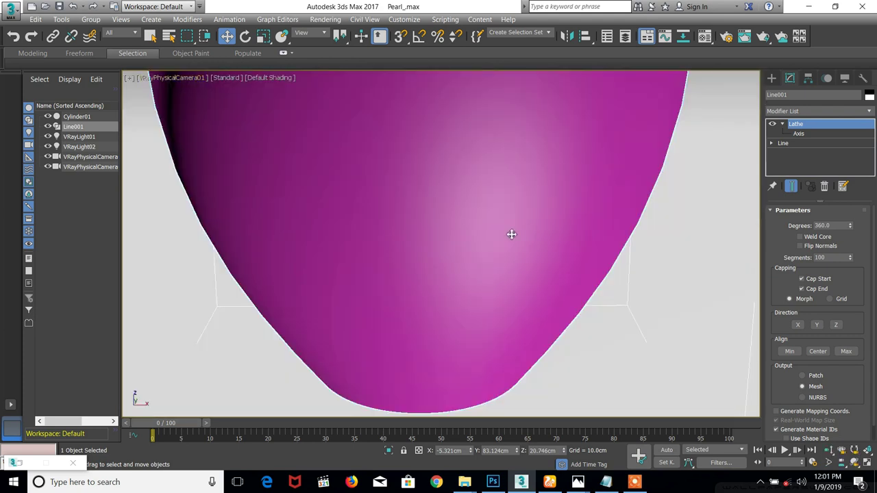
click(263, 35)
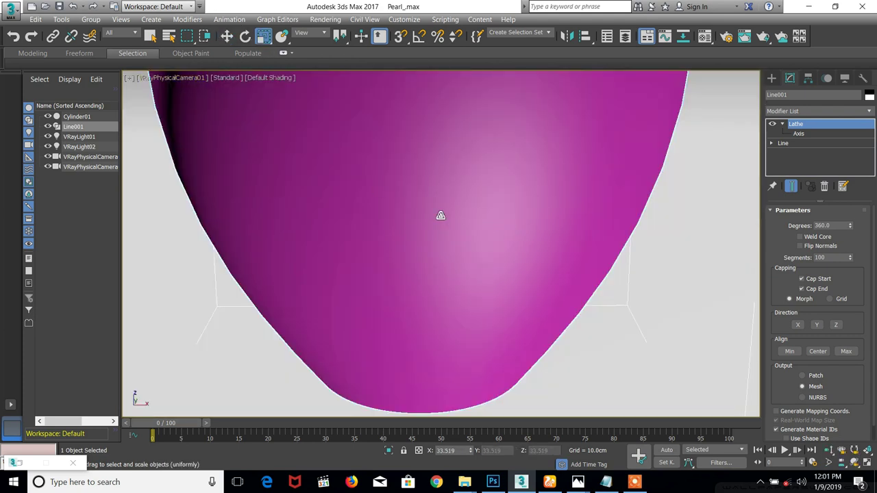
drag(441, 215, 411, 200)
key(w)
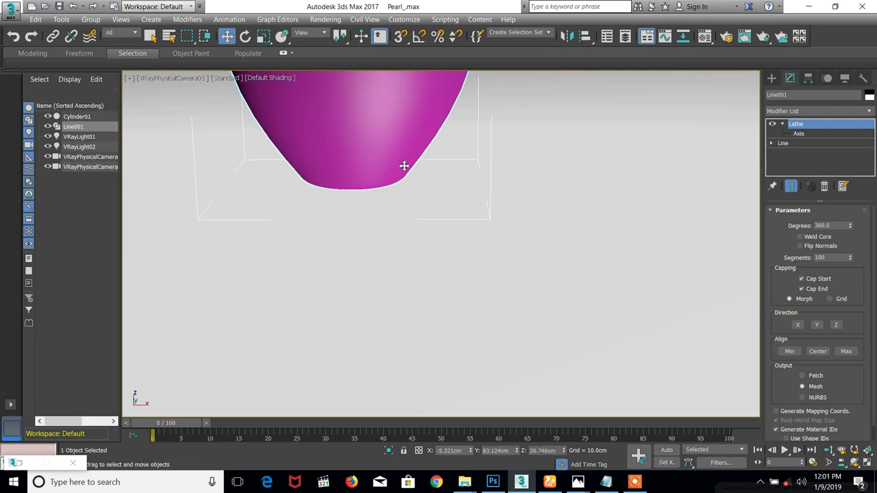
In the Perspective view, lower the vase toward the floor, shift it along X and scale it uniformly to about 5.8 percent
key(p)
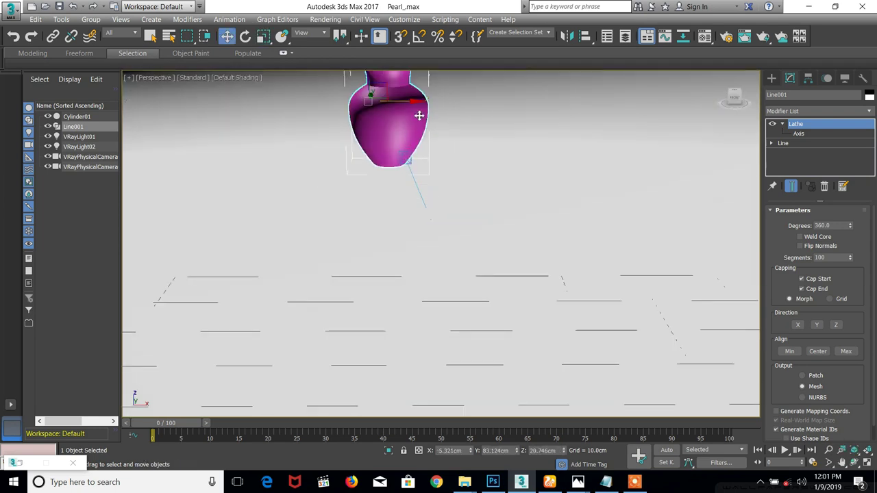
drag(405, 102, 405, 130)
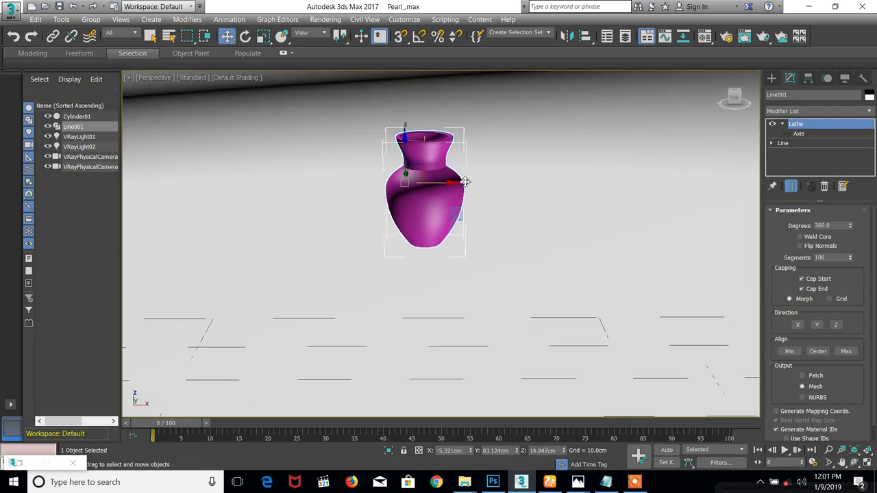
drag(451, 182, 449, 215)
key(r)
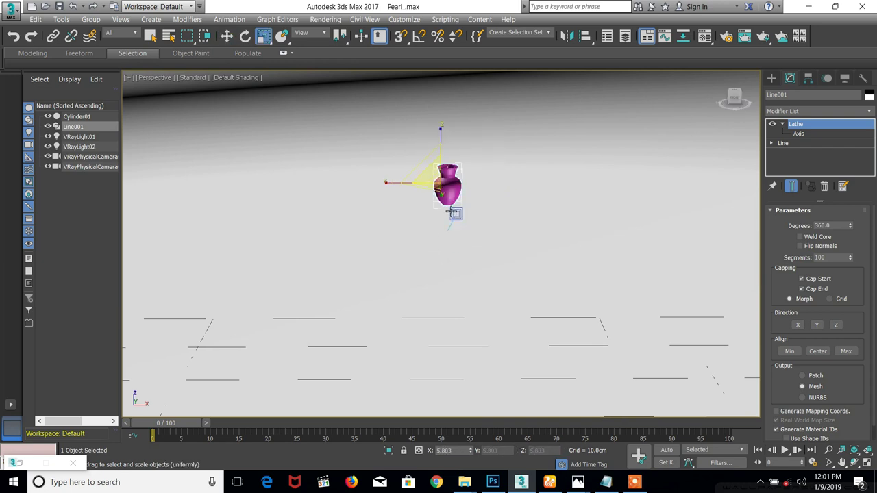
Through the camera, move the vase to about X -0.4 cm and Z 4.3 cm, and scale it up uniformly
key(c)
key(w)
drag(420, 131, 404, 287)
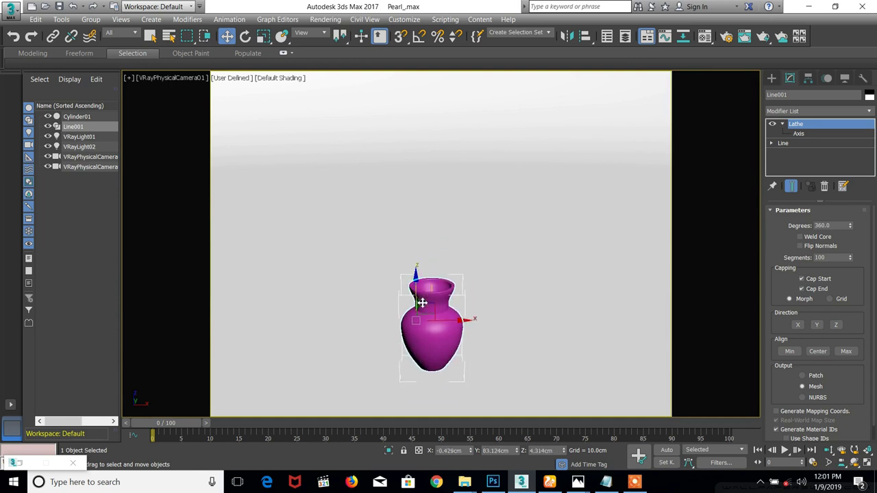
key(r)
drag(409, 317, 446, 245)
key(w)
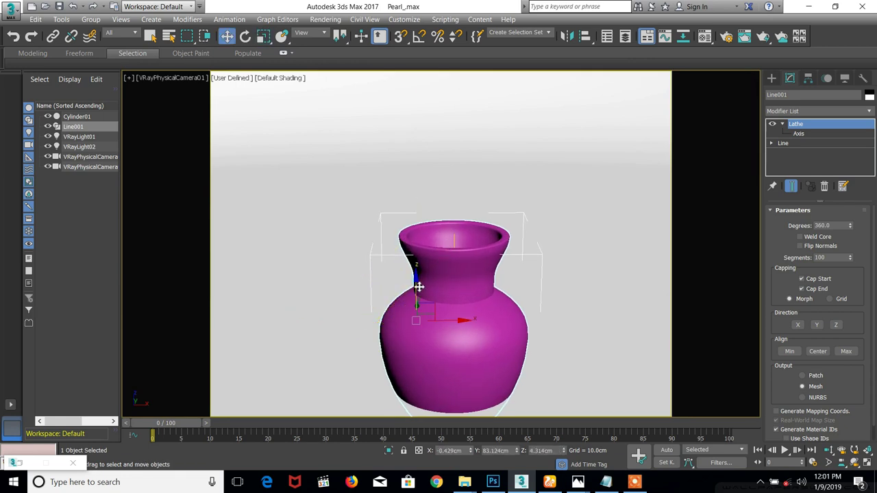
Raise the vase to about Z 8.8 cm, shift it to X -1.1 cm and enlarge it uniformly to about 20.5 percent
drag(418, 286, 442, 221)
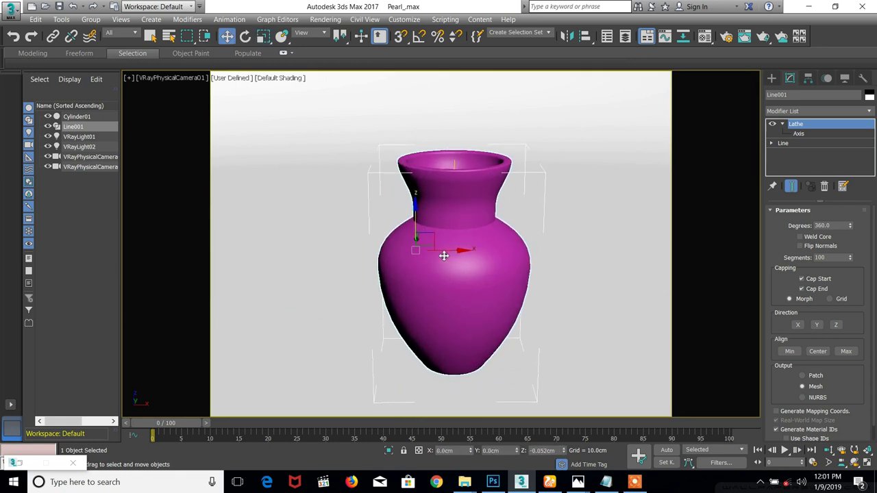
drag(444, 255, 399, 226)
key(r)
key(e)
key(w)
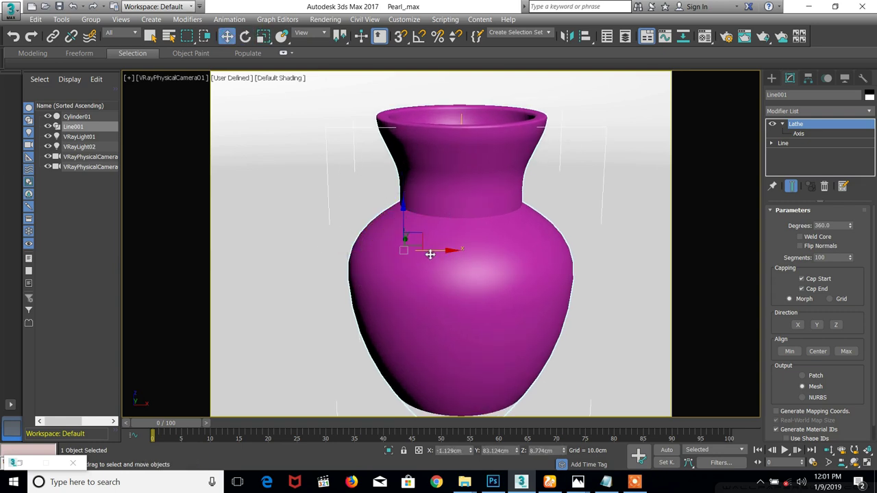
Refine the vase's uniform scale and place it at about X -2.2 cm and Z 10.2 cm so all of it fits the camera frame
drag(430, 254, 388, 177)
key(r)
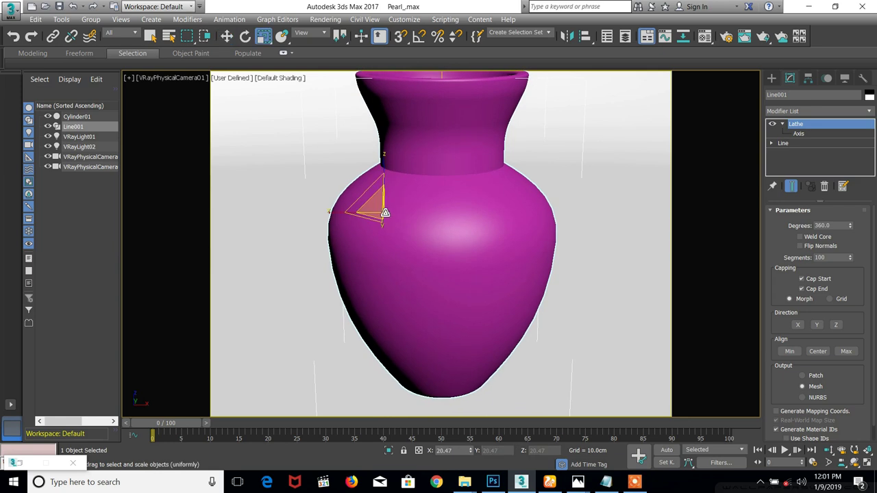
mouse_move(385, 213)
mouse_down()
mouse_move(386, 196)
mouse_move(386, 235)
mouse_move(386, 198)
mouse_up()
key(e)
key(w)
key(r)
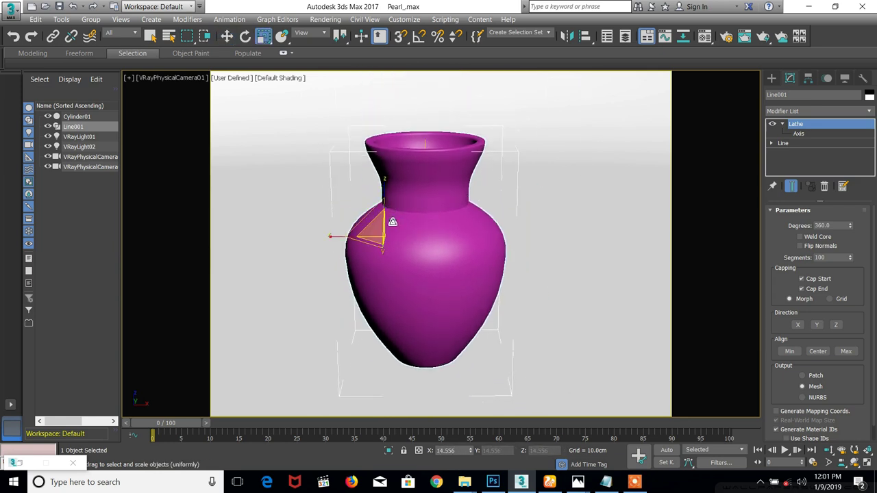
drag(379, 228, 415, 187)
key(w)
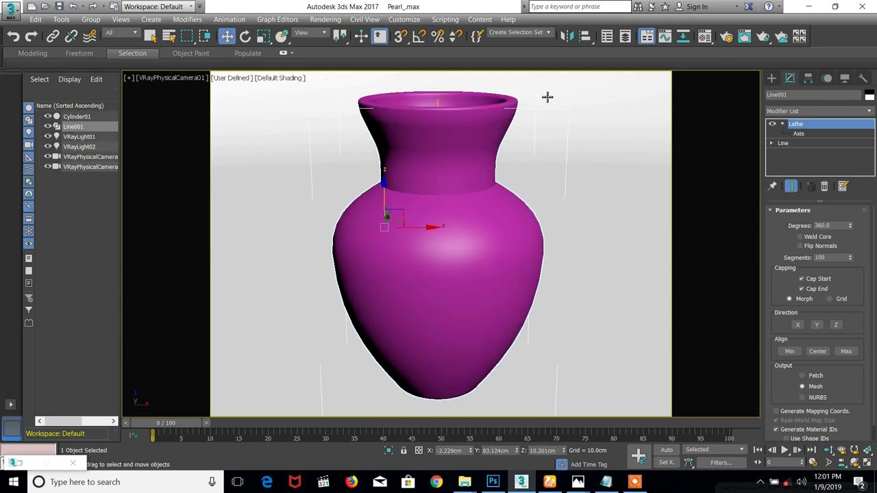
Render the VRayPhysicalCamera01 view as a test of the vase, then close the frame buffer
click(743, 37)
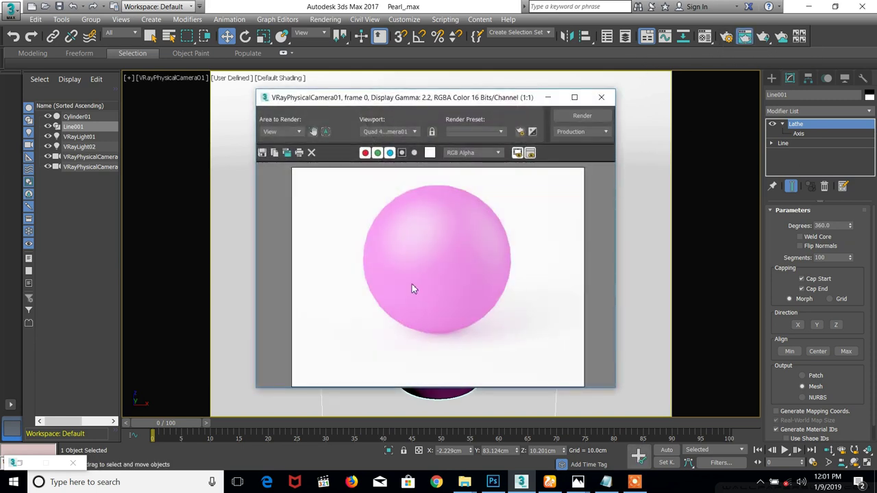
click(591, 118)
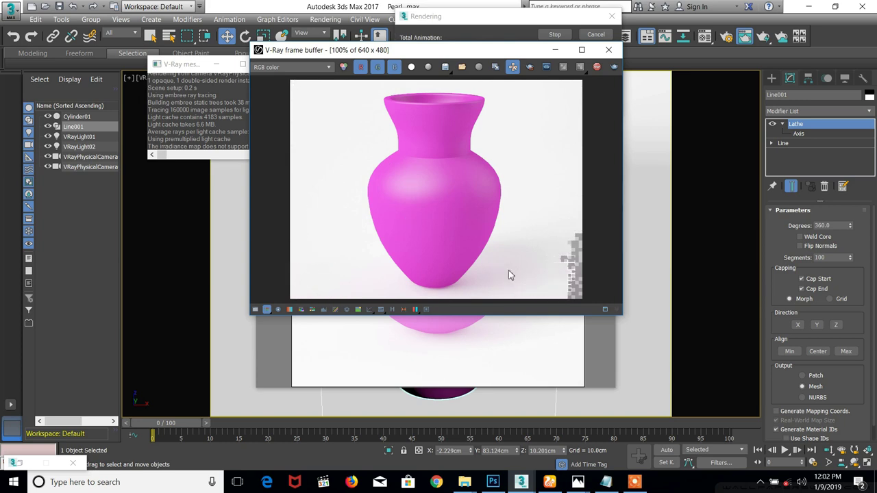
click(609, 49)
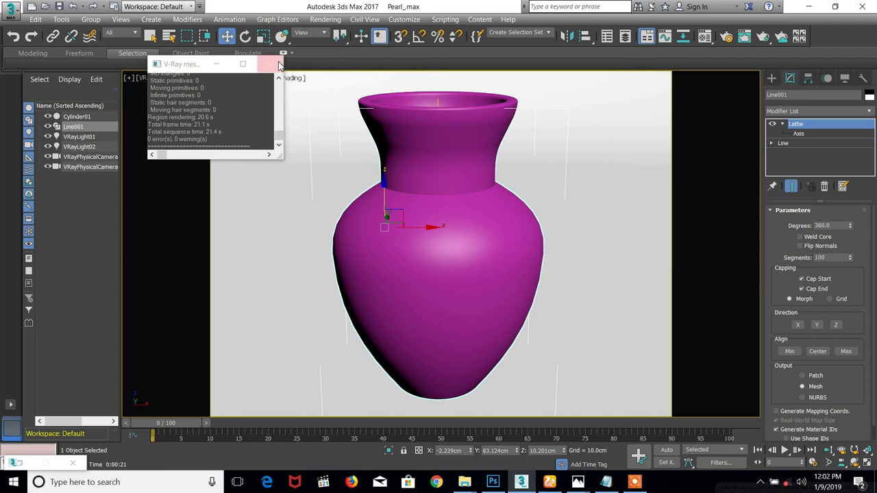
Open the Material Editor and change the 03 - Default material's type to VRayMtl
click(705, 38)
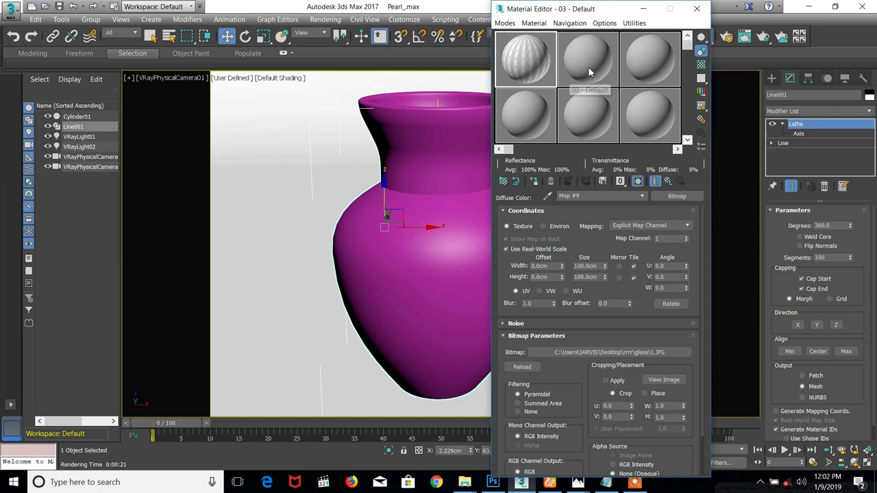
click(588, 66)
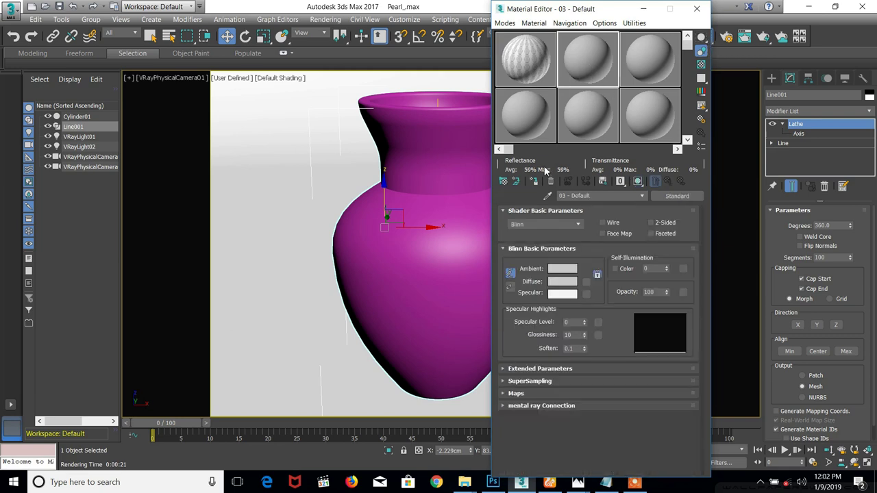
click(677, 197)
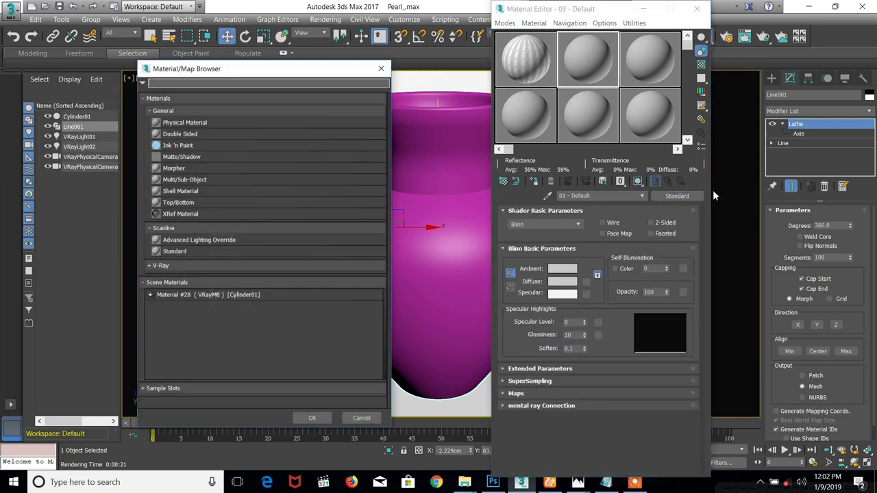
click(161, 266)
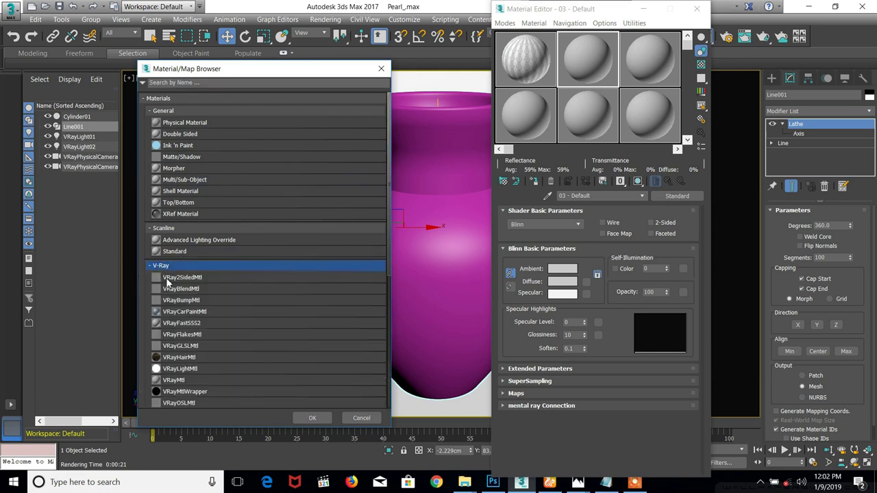
click(180, 383)
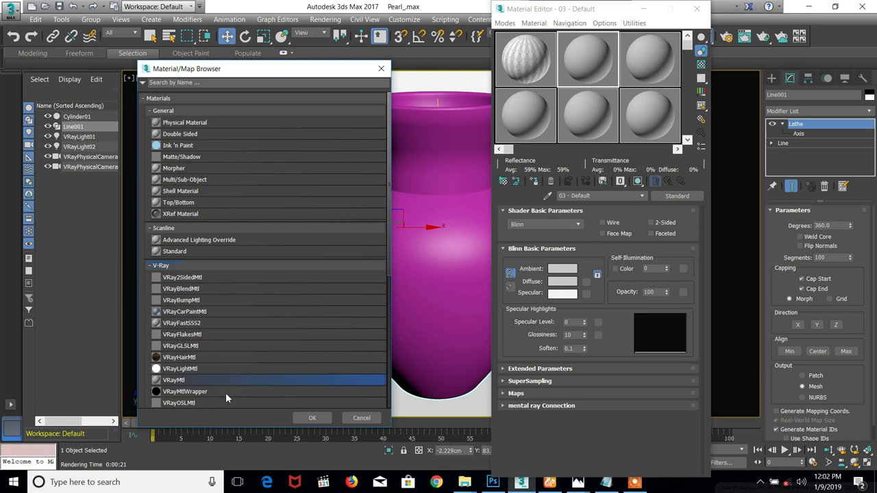
click(312, 418)
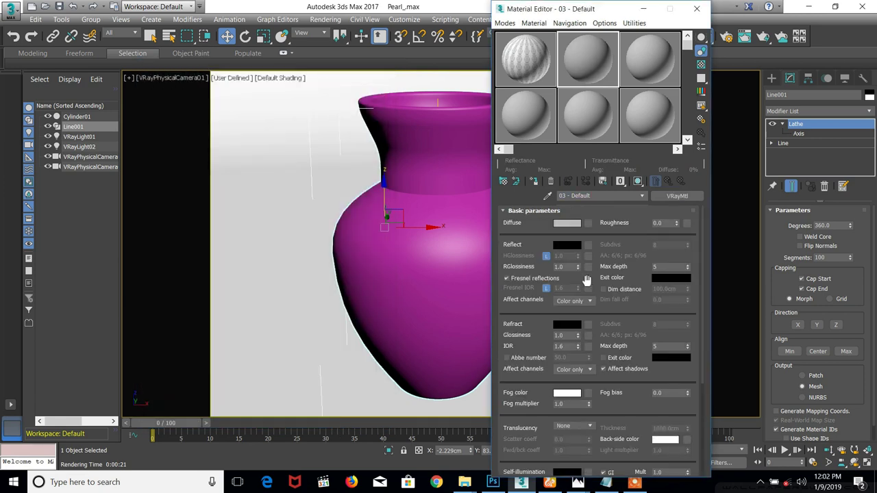
scroll(529, 322, down, 3)
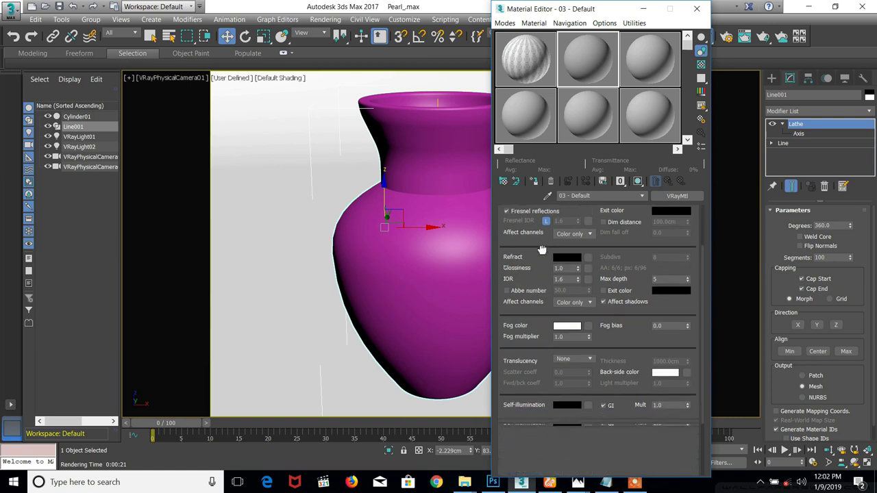
Bring up the 1.JPG reference photo to study the look of the glass vase
scroll(520, 315, up, 3)
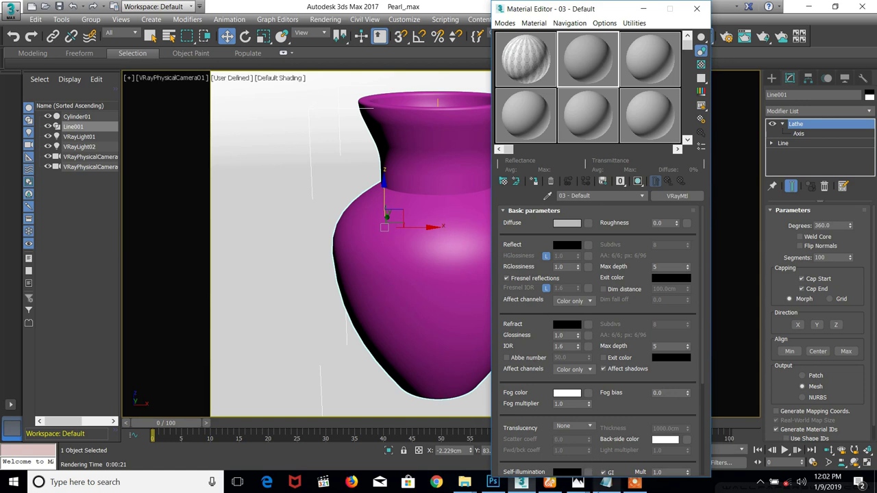
mouse_move(578, 482)
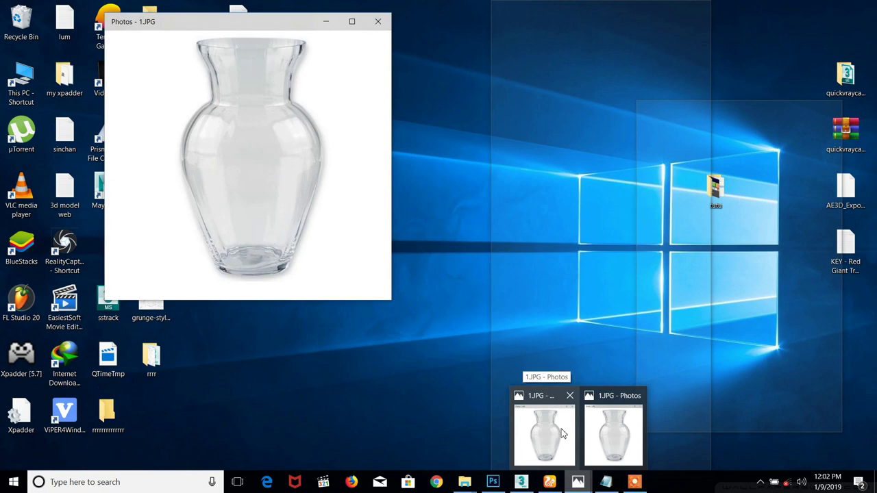
click(574, 431)
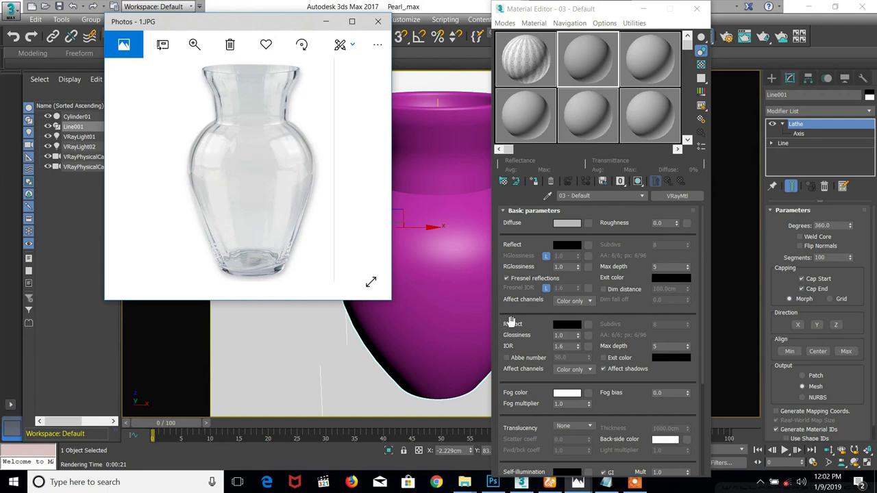
Set the refraction color of the 03 - Default material to a light neutral grey with value 200
drag(509, 323, 542, 306)
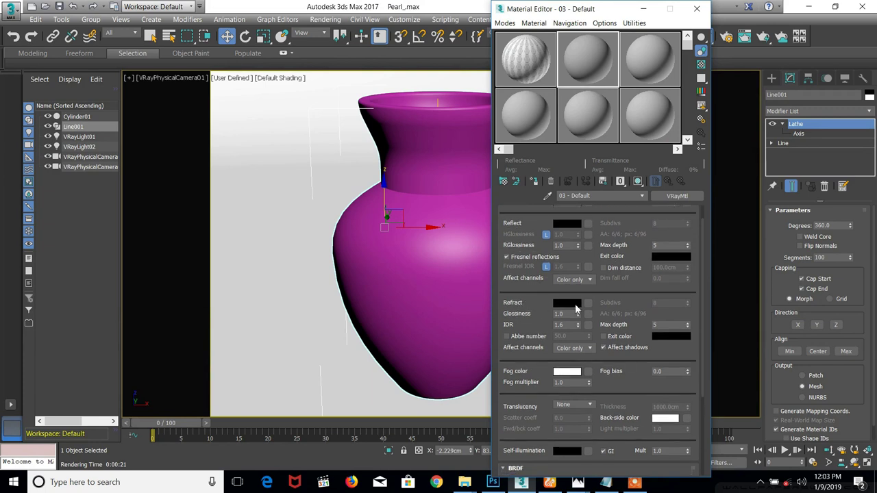
click(575, 304)
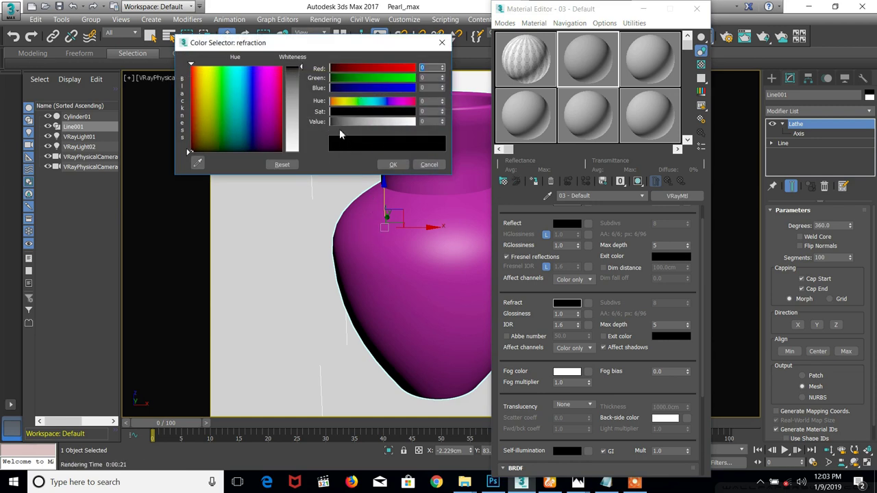
drag(339, 123, 390, 124)
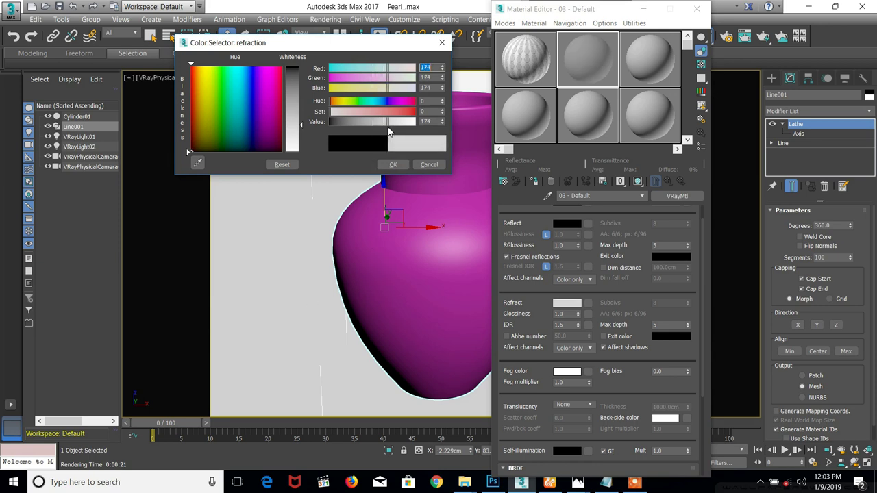
drag(390, 123, 400, 134)
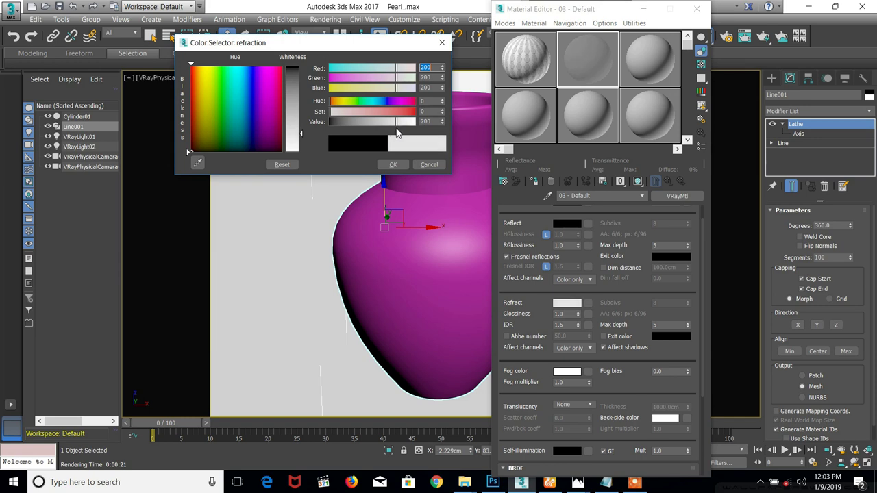
click(392, 164)
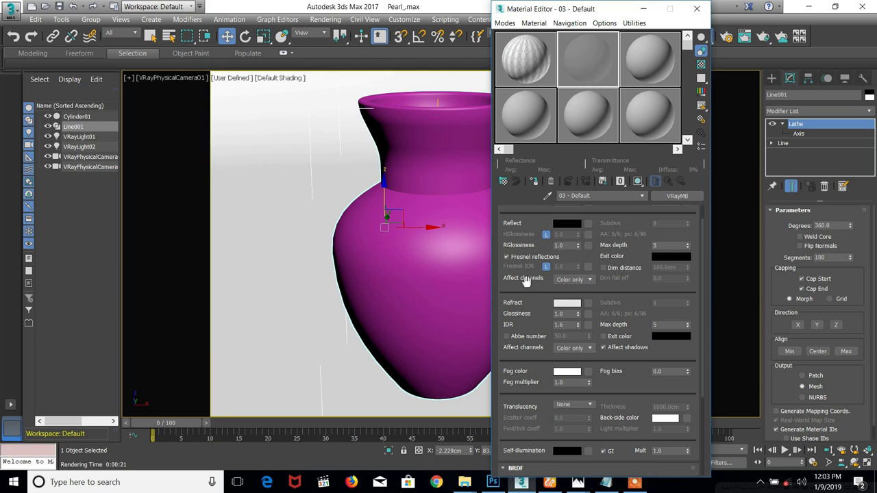
Show the checkered background behind the 03 - Default sample and open its enlarged preview over the scene list
scroll(528, 301, up, 1)
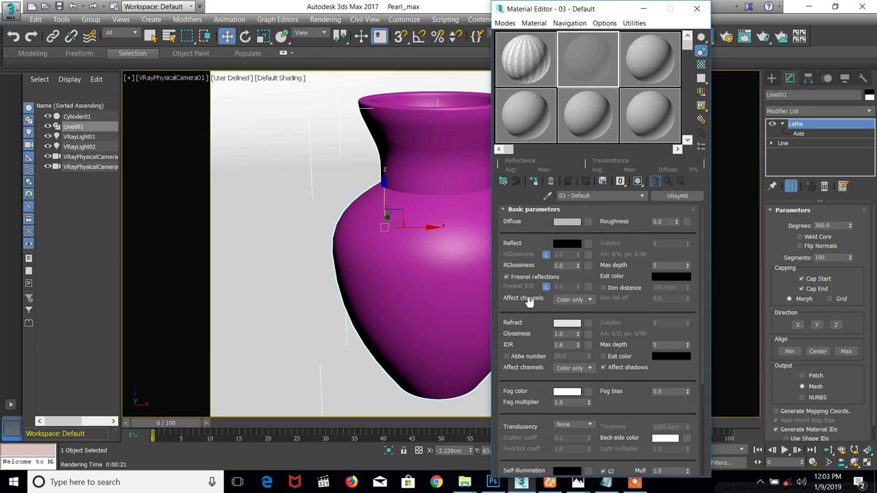
click(701, 64)
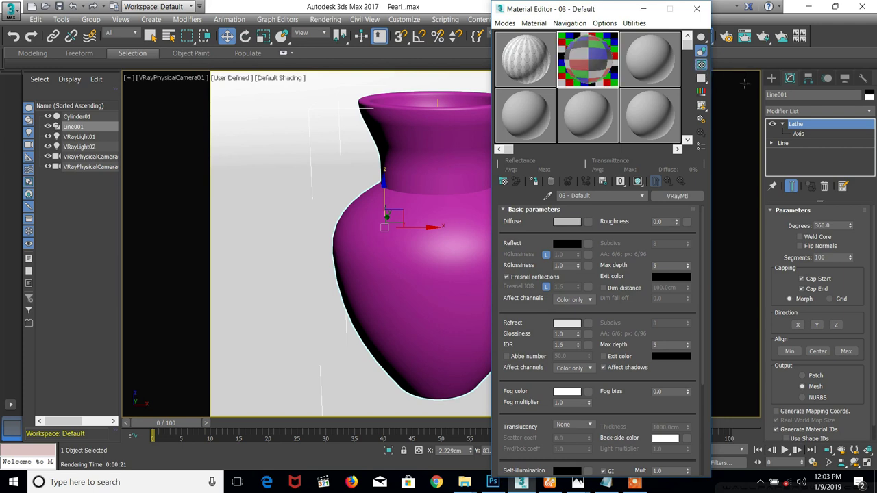
double_click(591, 67)
drag(191, 123, 201, 38)
drag(204, 69, 178, 81)
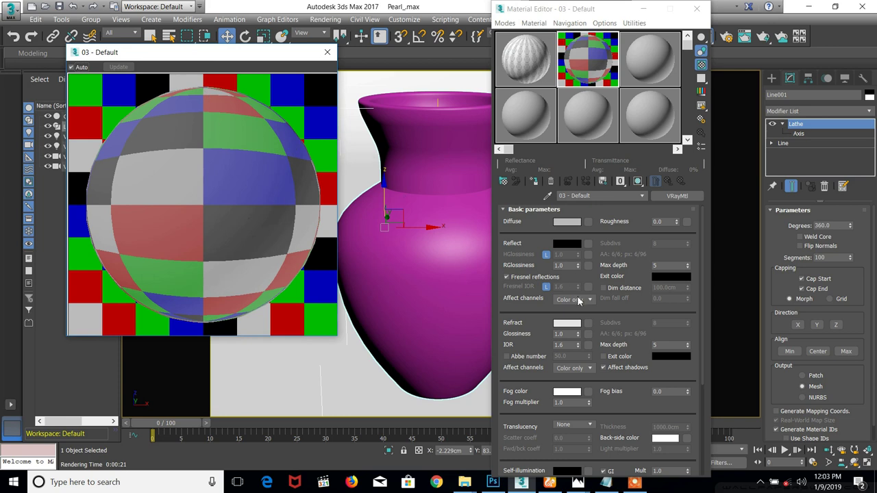
click(513, 244)
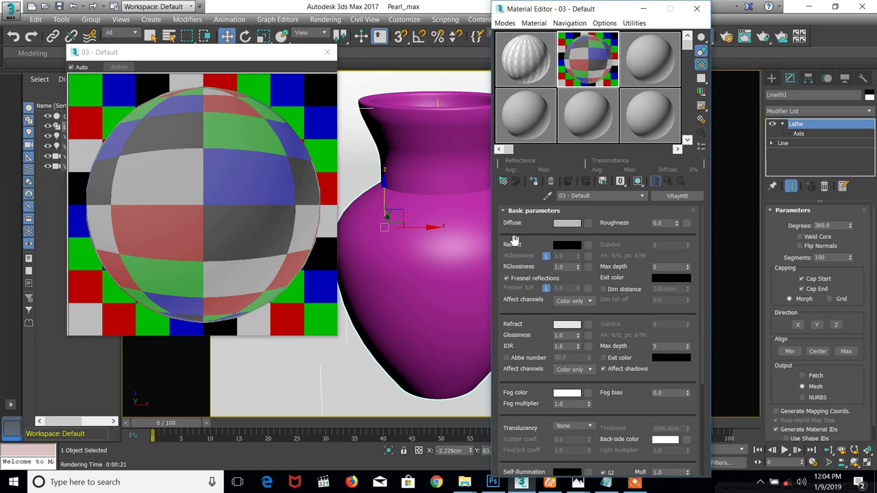
click(428, 162)
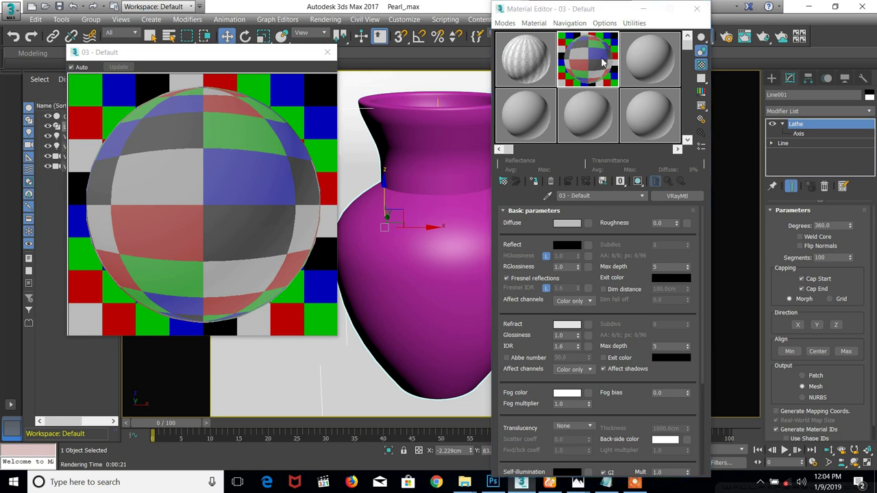
Assign the 03 - Default material to the vase and arrange the material windows so the vase stays in view
drag(596, 15, 705, 17)
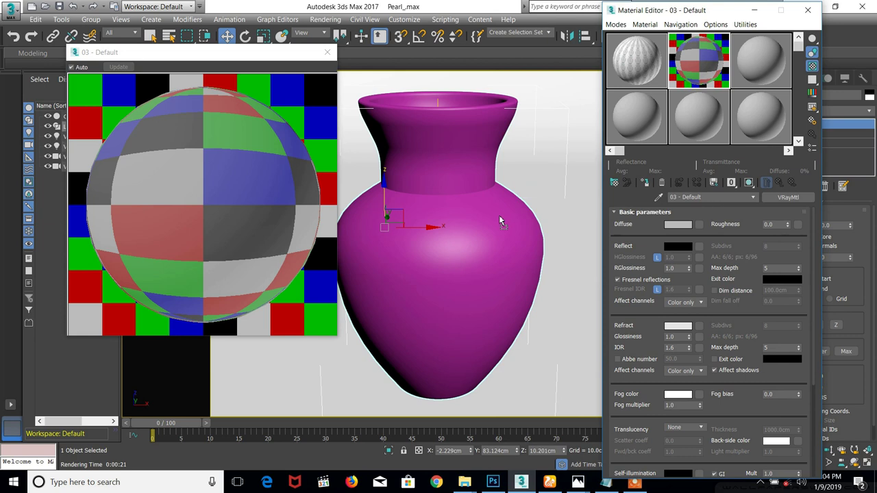
drag(500, 221, 501, 215)
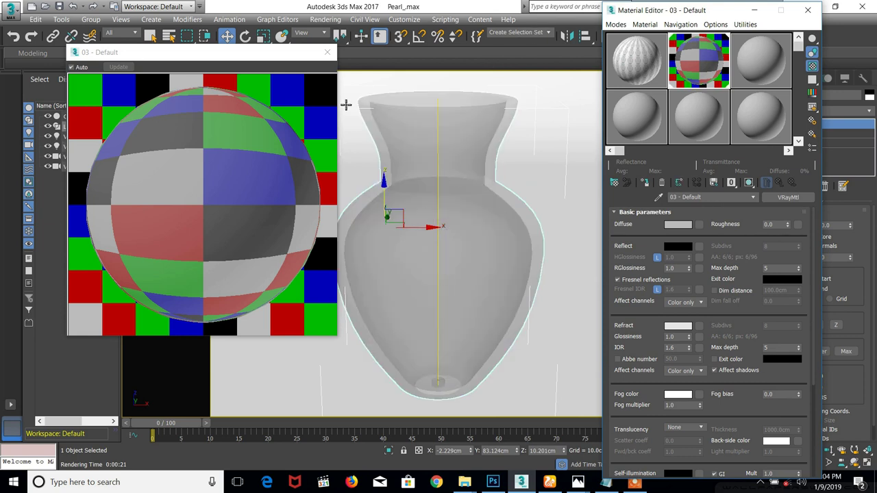
drag(292, 54, 248, 46)
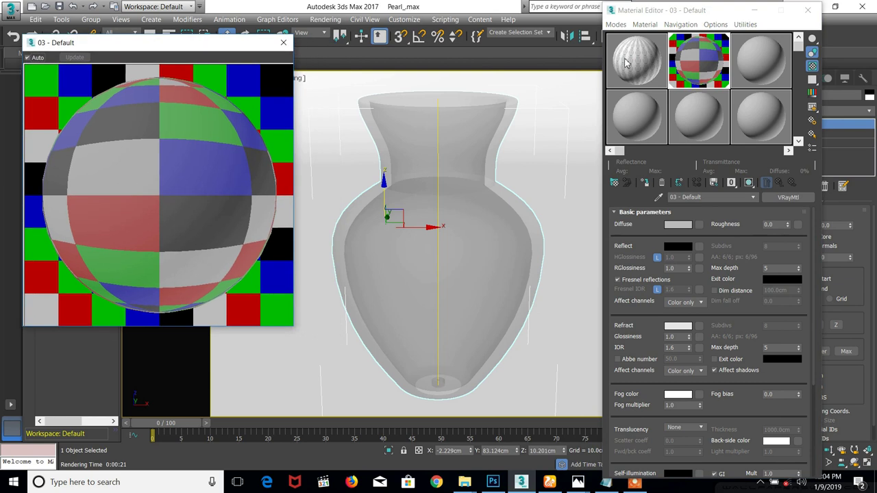
Render the VRayPhysicalCamera01 view to test the refractive material on the vase
drag(639, 15, 729, 121)
click(745, 37)
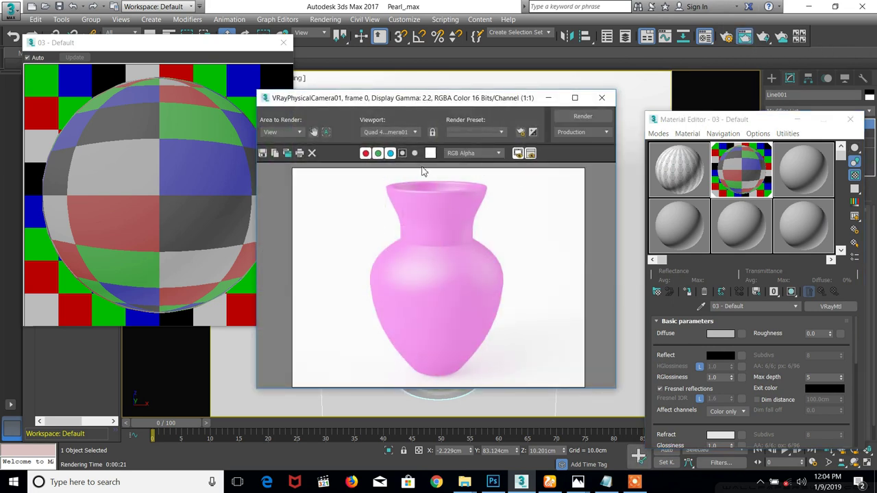
click(591, 117)
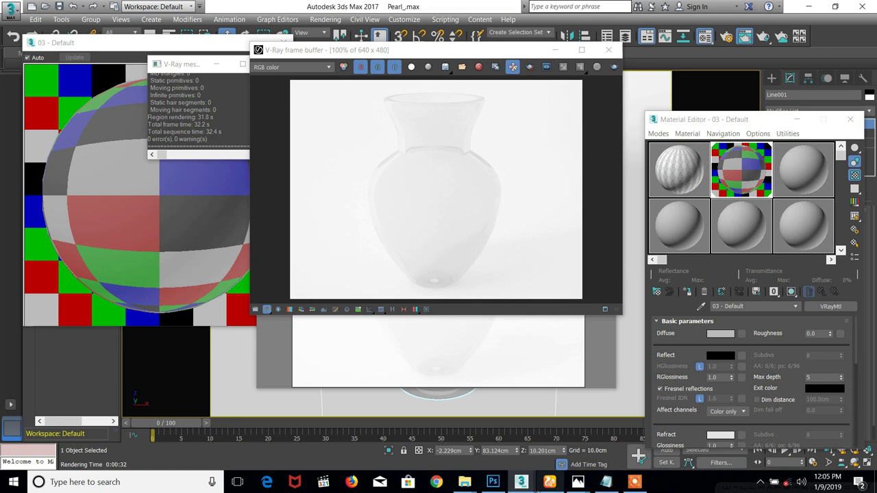
Compare the rendered vase with the 1.JPG reference photo, examining the edges and reflections of the glass up close
mouse_move(578, 481)
click(568, 447)
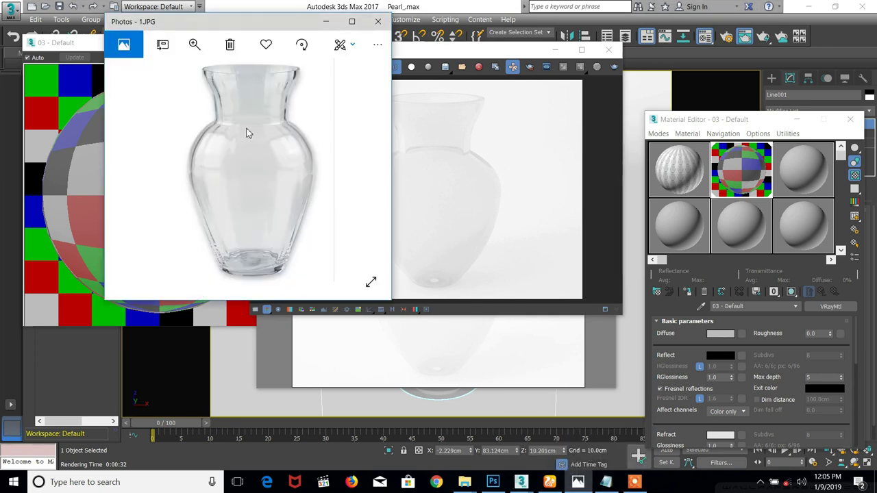
scroll(215, 157, up, 3)
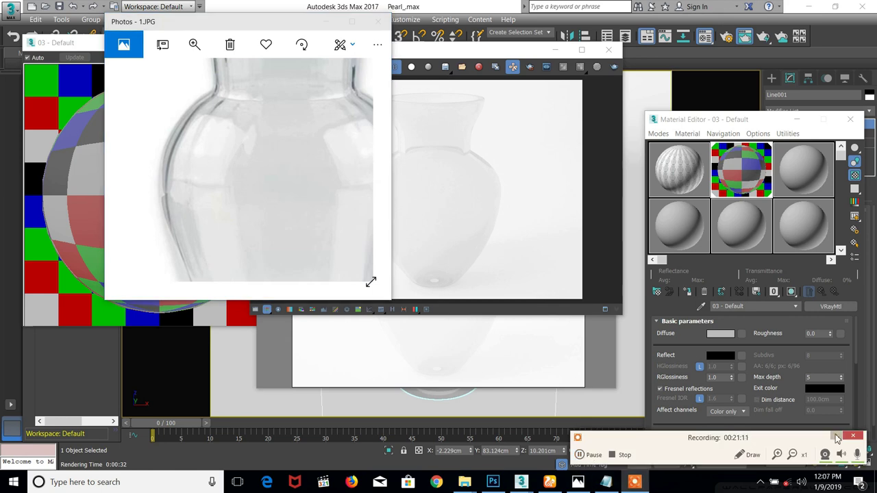
click(837, 436)
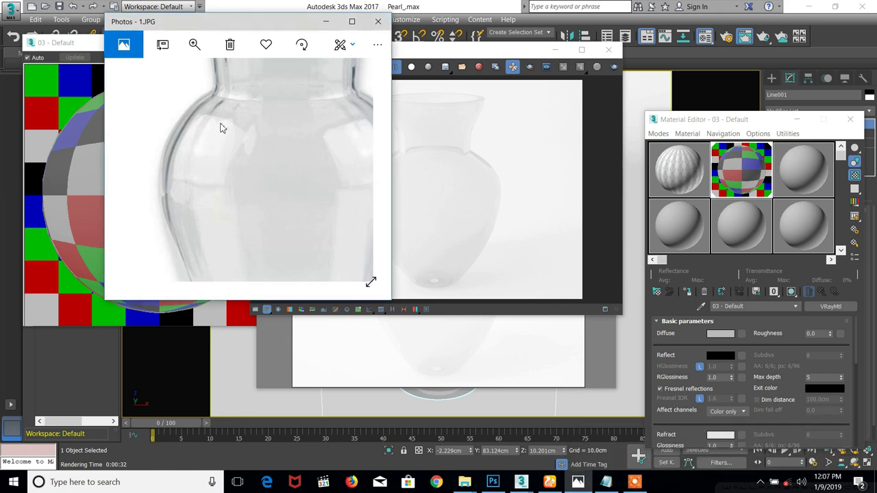
scroll(215, 163, down, 2)
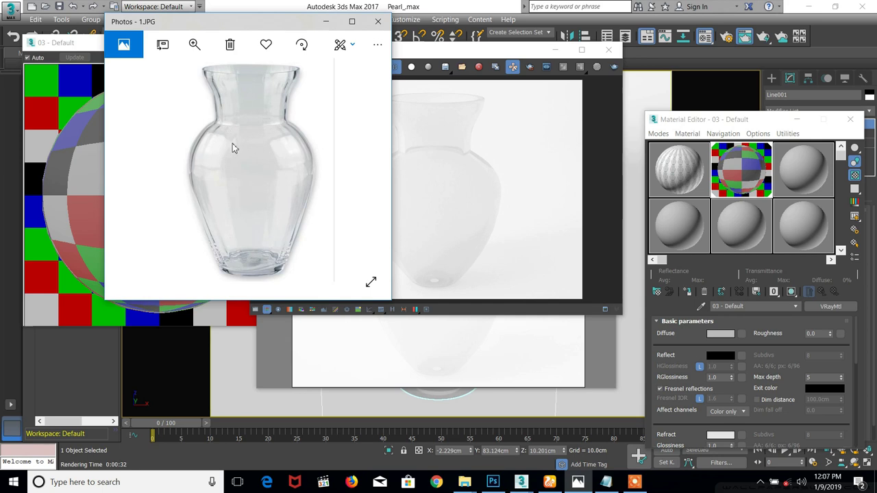
drag(304, 25, 192, 39)
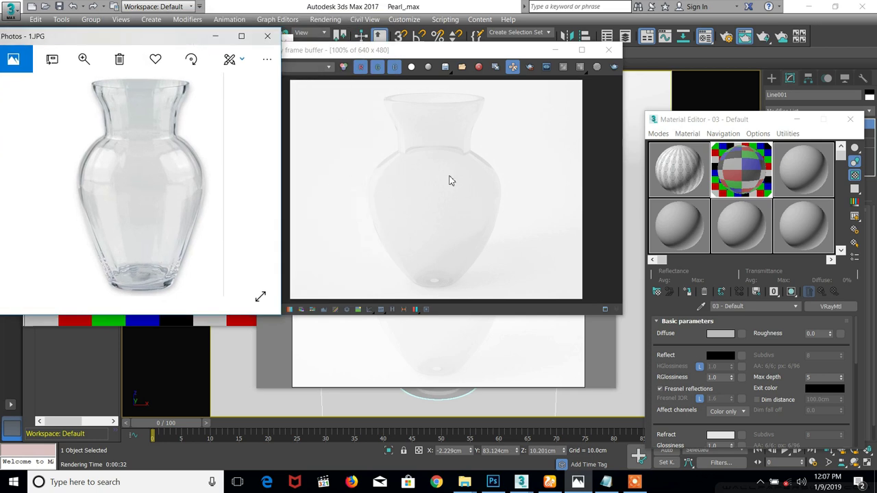
click(439, 204)
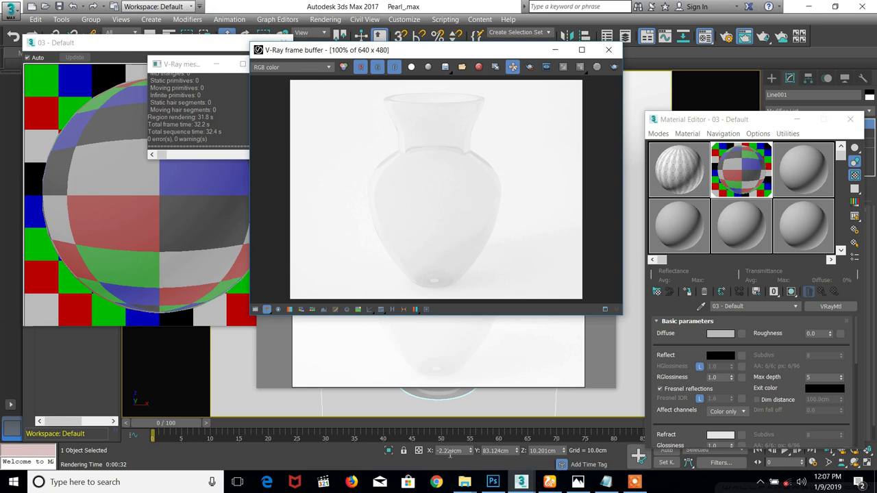
click(577, 481)
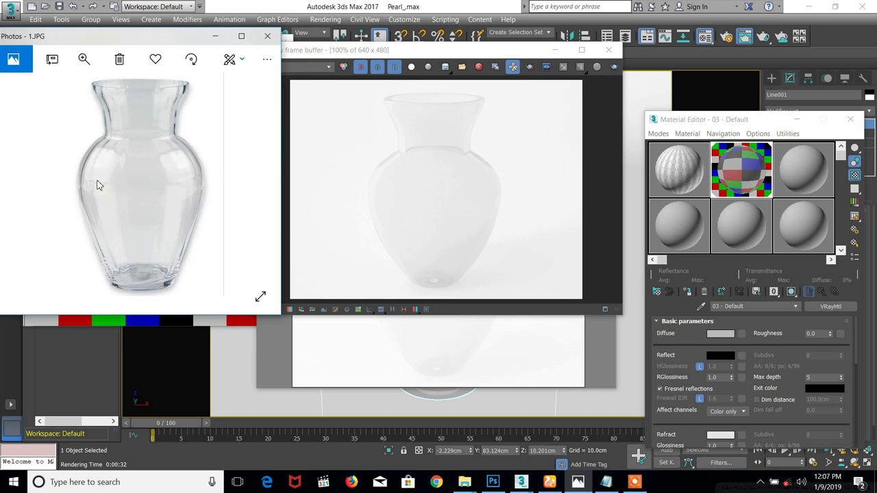
click(534, 88)
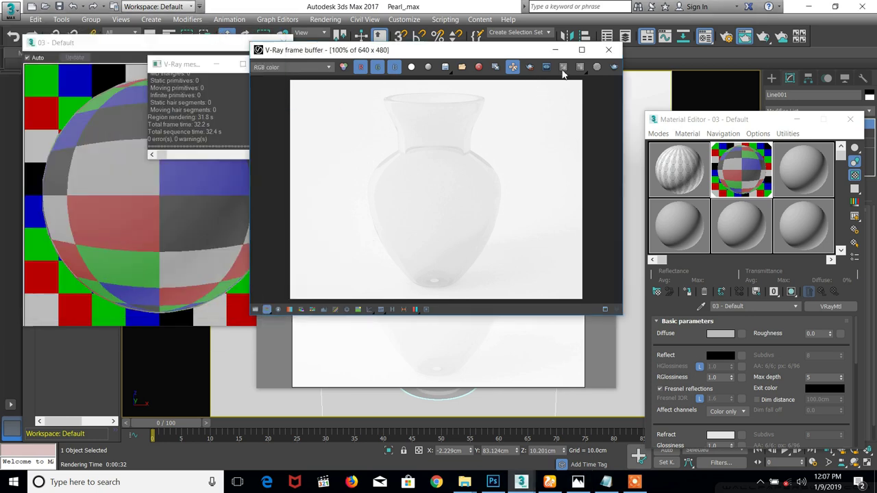
Close the render windows and enlarge the Material Editor beside the vase to show more basic parameters
click(609, 50)
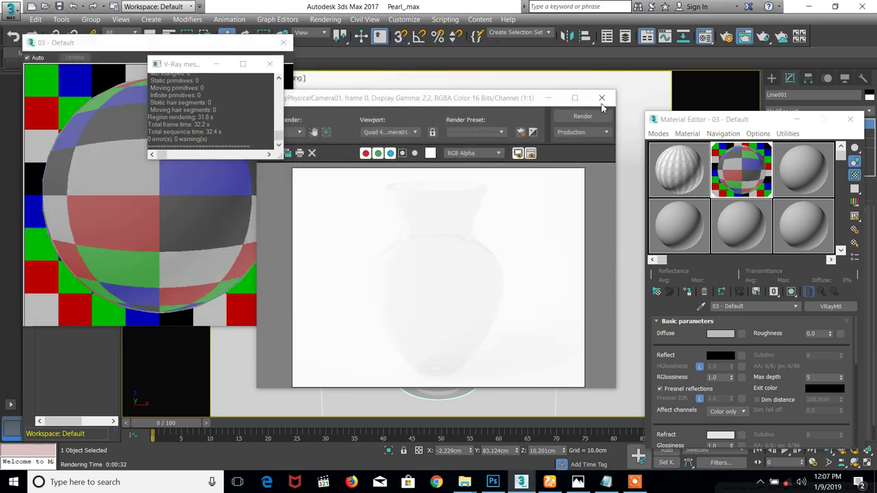
click(605, 94)
drag(687, 127, 677, 99)
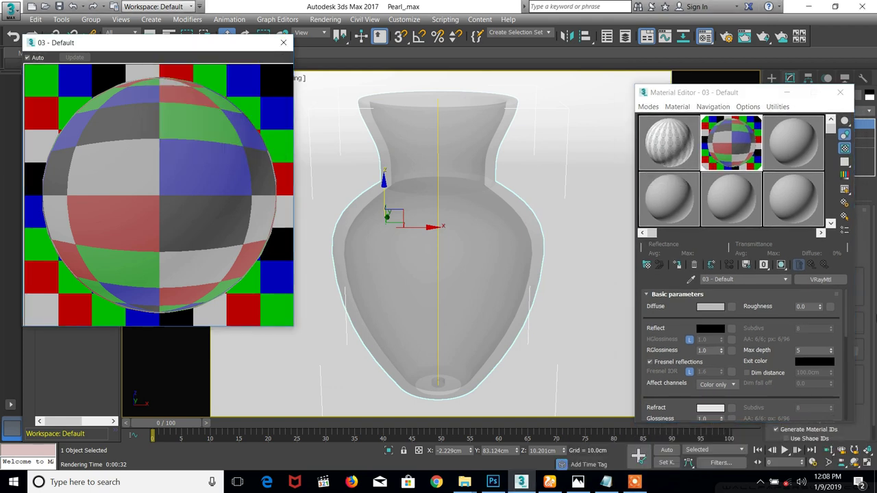
drag(726, 96, 736, 20)
drag(728, 351, 741, 430)
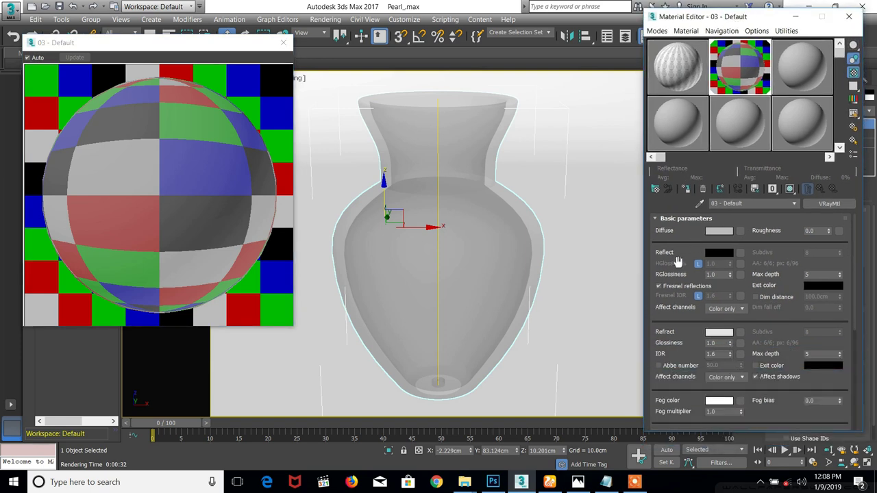
Set the 03 - Default material's reflection colour to a grey with a value of 180
click(719, 332)
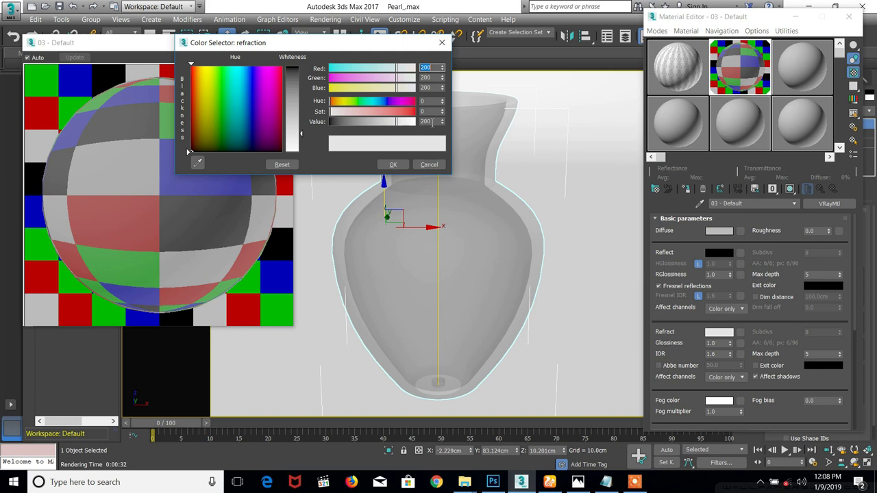
click(429, 166)
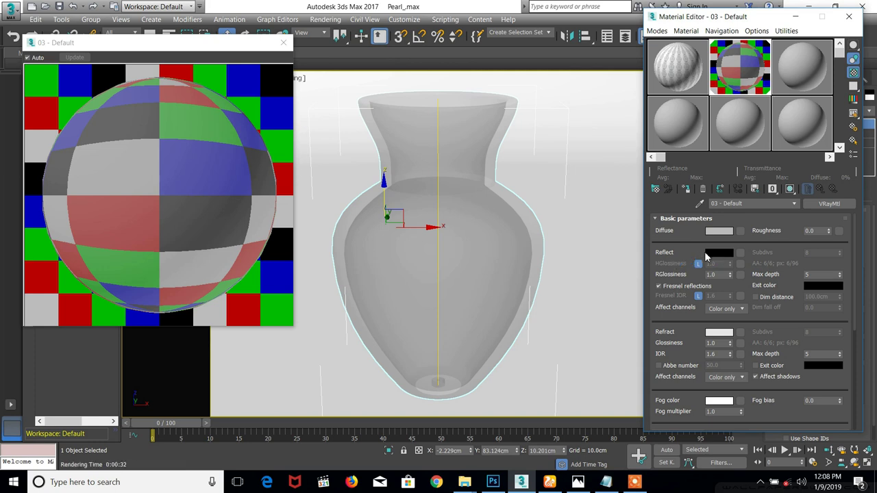
click(715, 253)
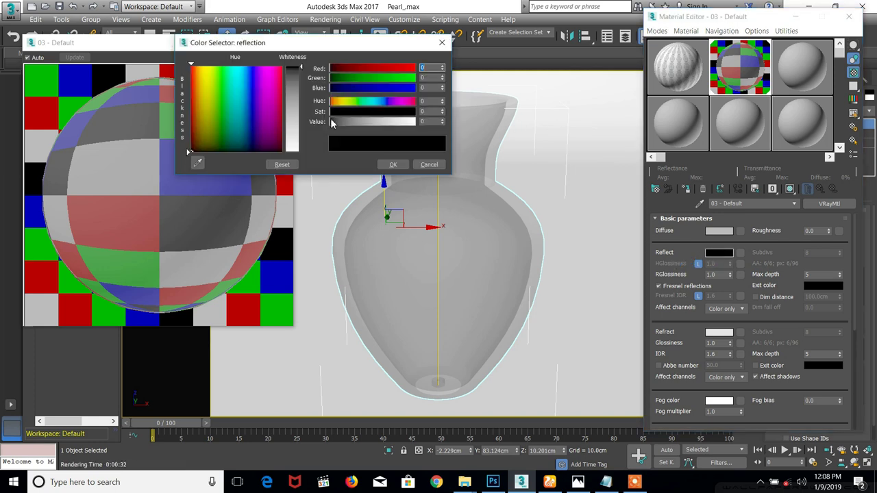
drag(336, 121, 370, 127)
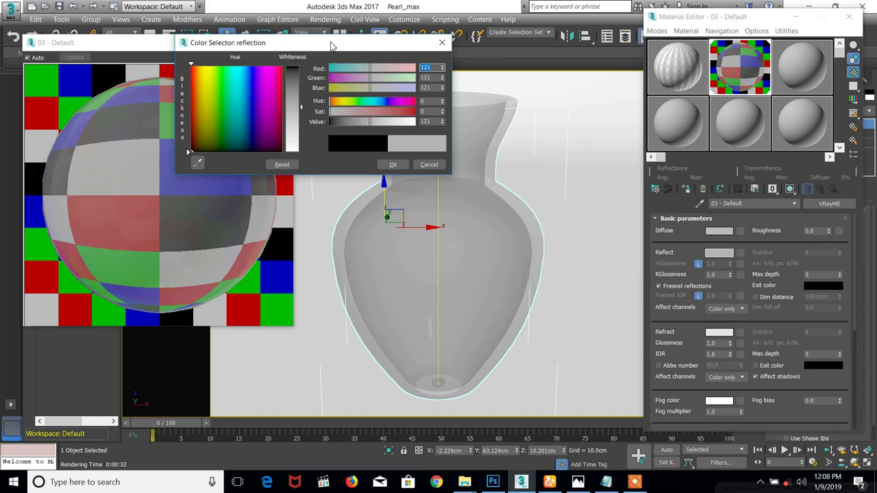
drag(332, 46, 543, 34)
drag(575, 112, 609, 110)
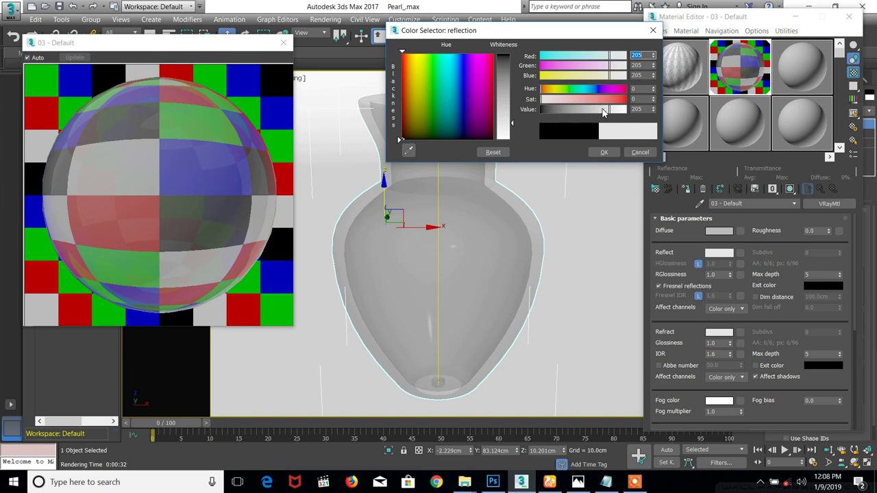
drag(605, 110, 603, 110)
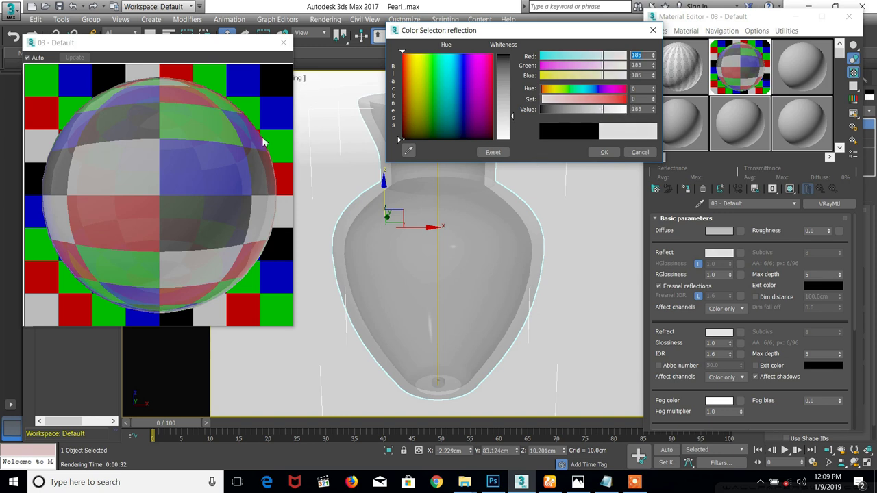
click(647, 110)
key(Return)
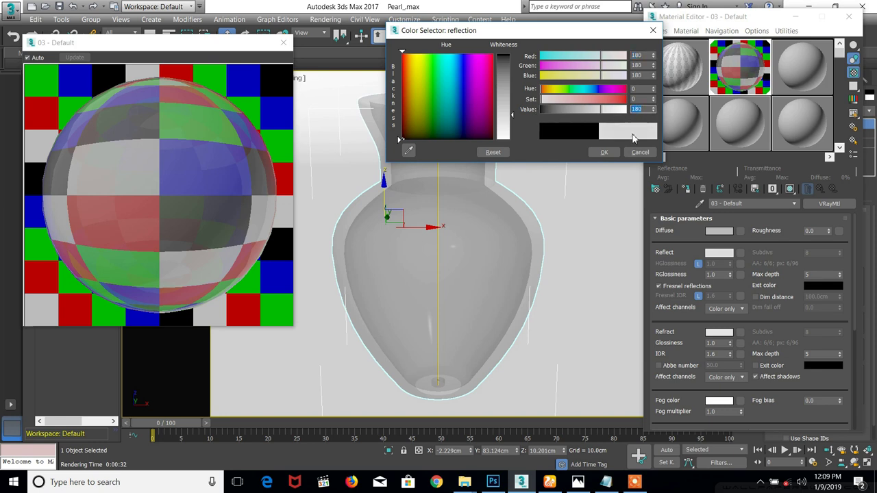
click(605, 153)
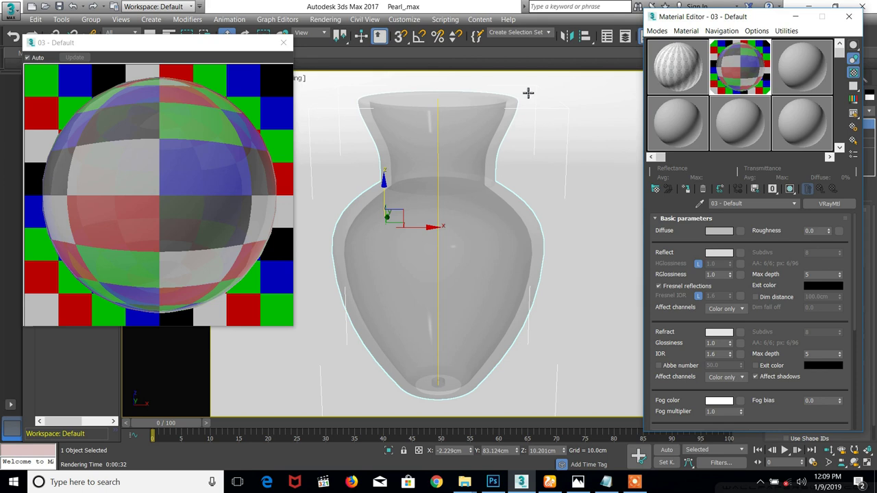
Move the Material Editor clear of the vase and render the VRayPhysicalCamera01 view to test the reflective glass
drag(680, 18, 730, 68)
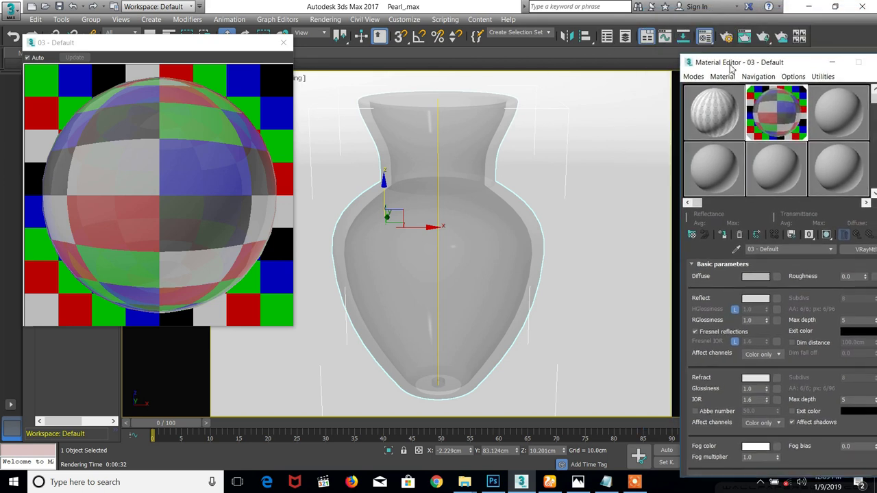
click(745, 37)
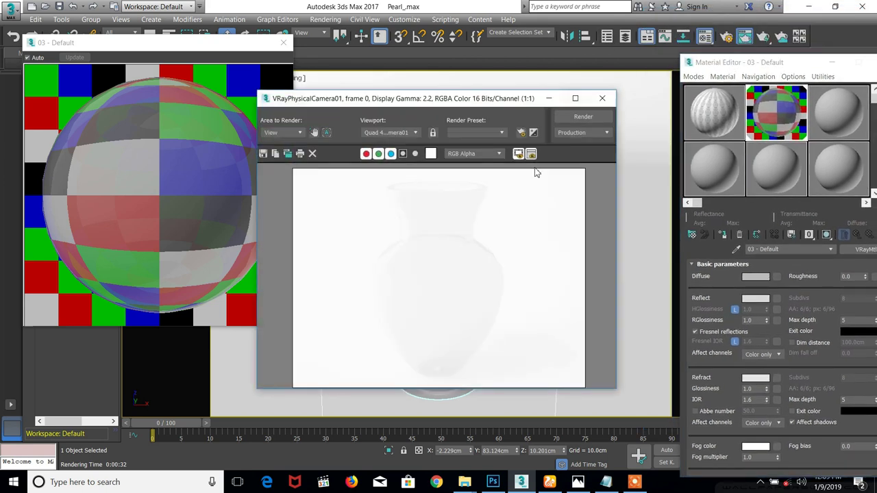
click(582, 117)
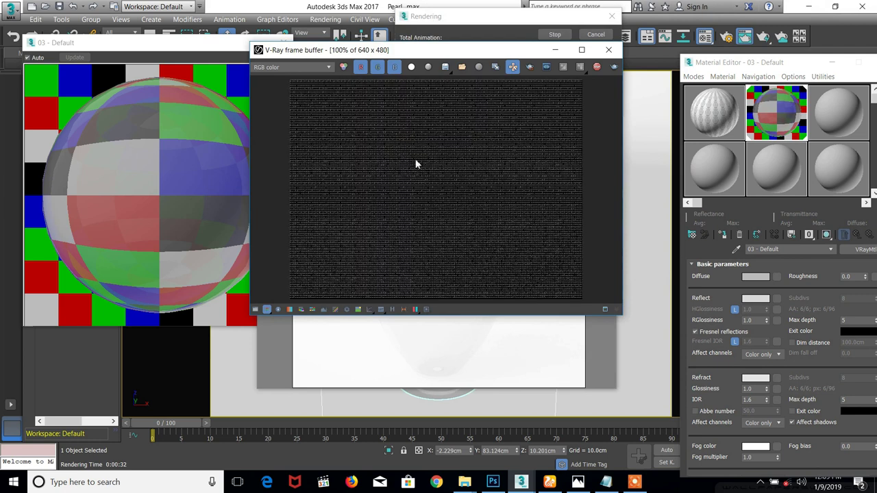
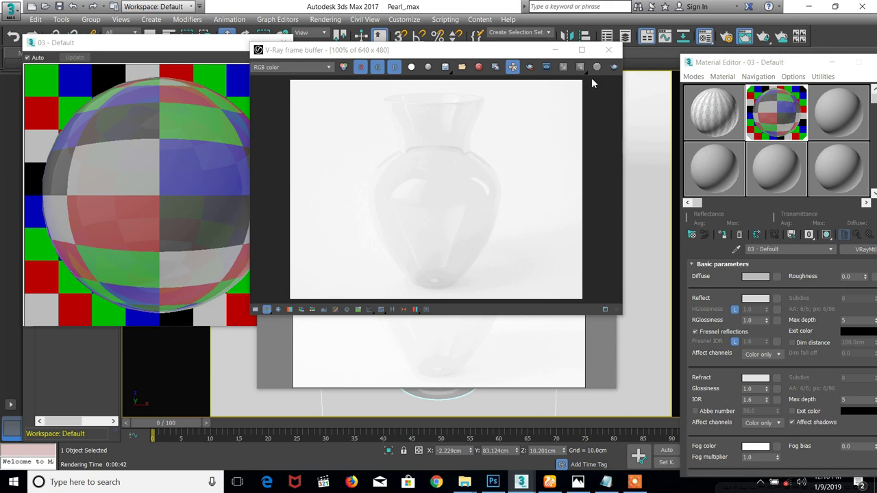
click(608, 50)
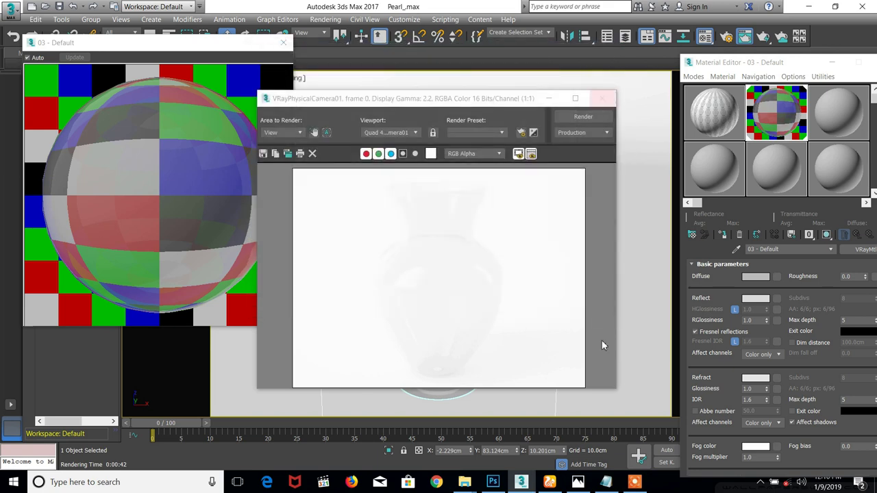
Compare the rendered vase with the 1.JPG reference photo, then close the render window
click(606, 481)
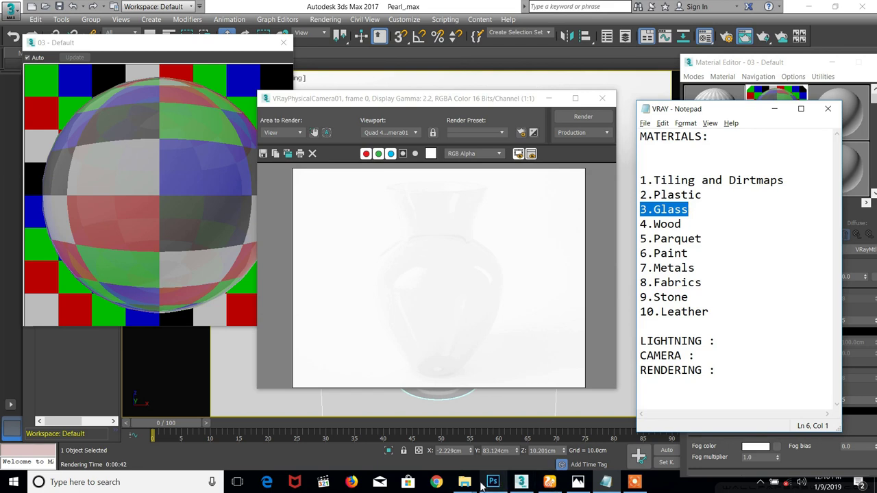
click(579, 483)
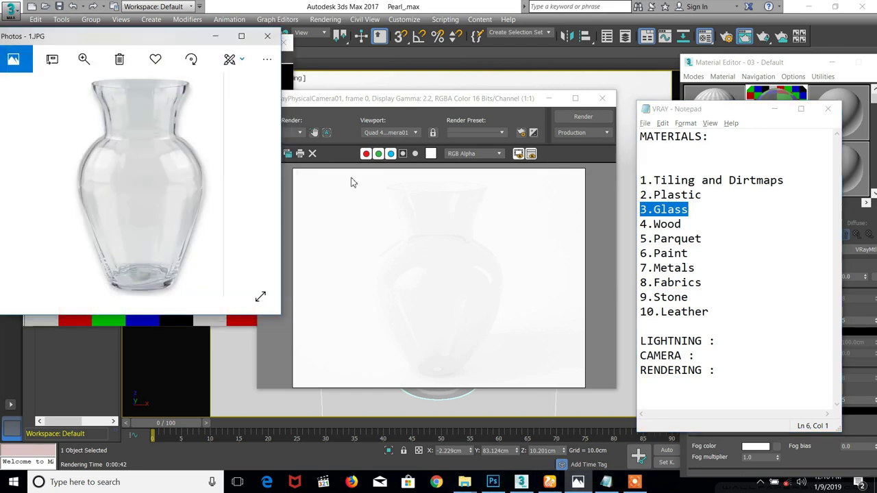
click(478, 262)
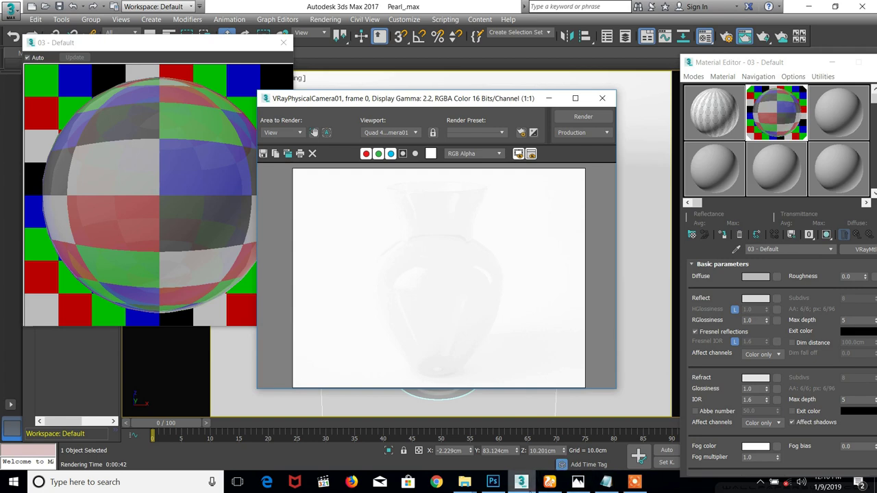
click(606, 483)
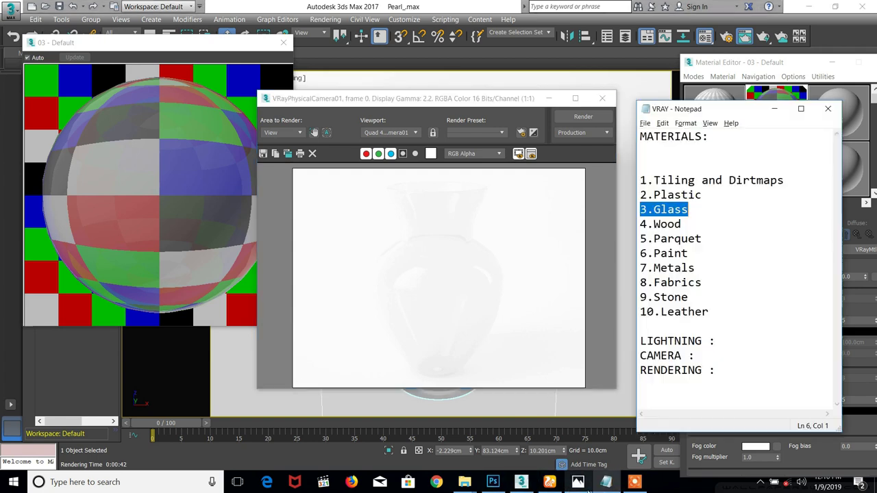
click(578, 482)
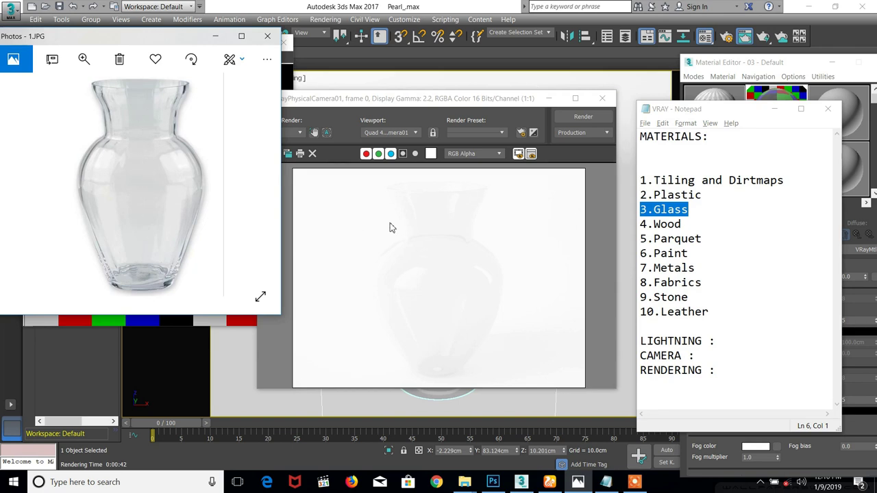
click(215, 39)
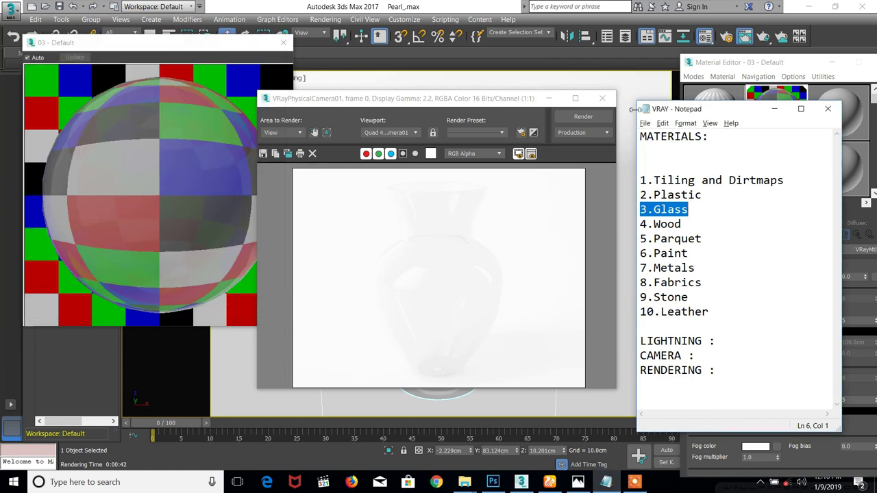
drag(683, 116, 628, 126)
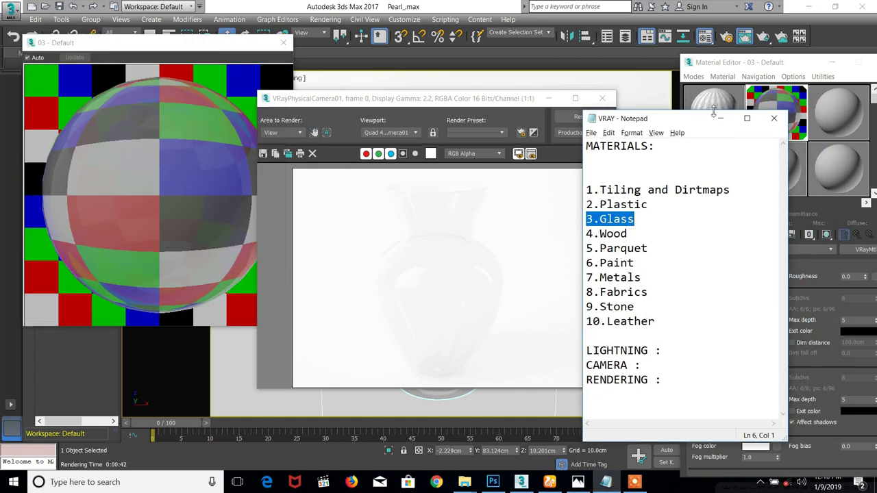
click(501, 252)
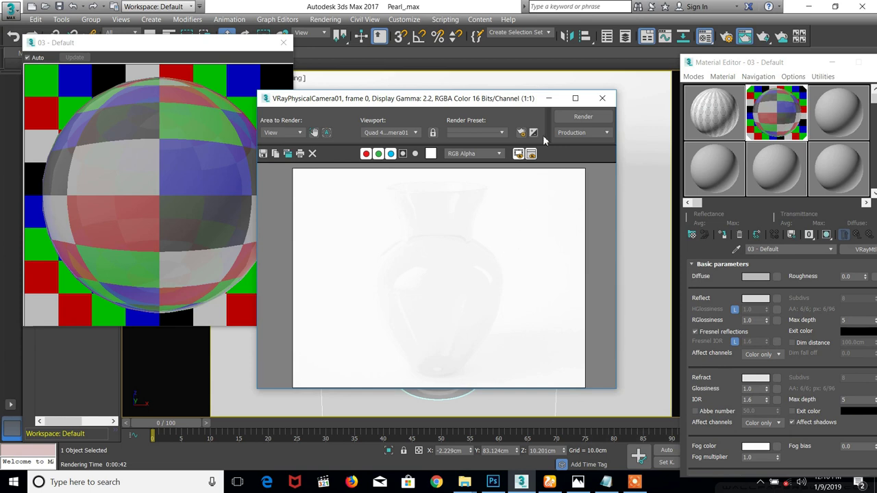
click(602, 98)
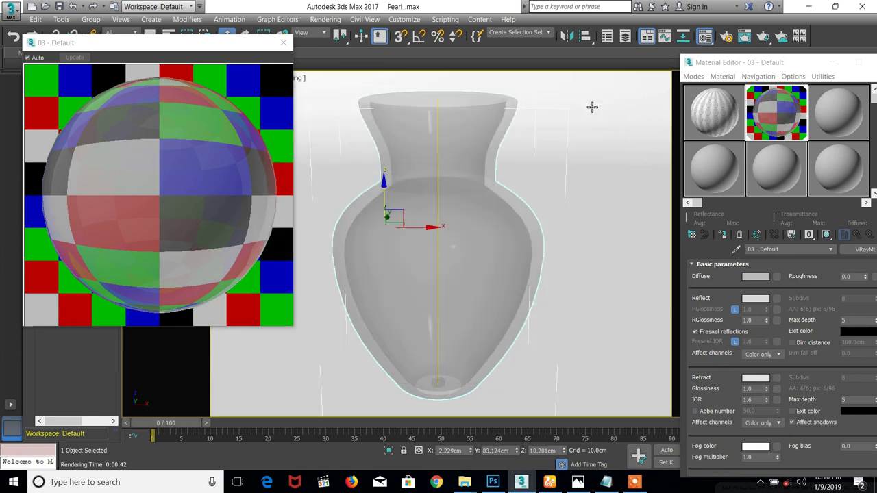
Darken the 03 - Default material's diffuse colour to a near-black with a value of 4
click(768, 113)
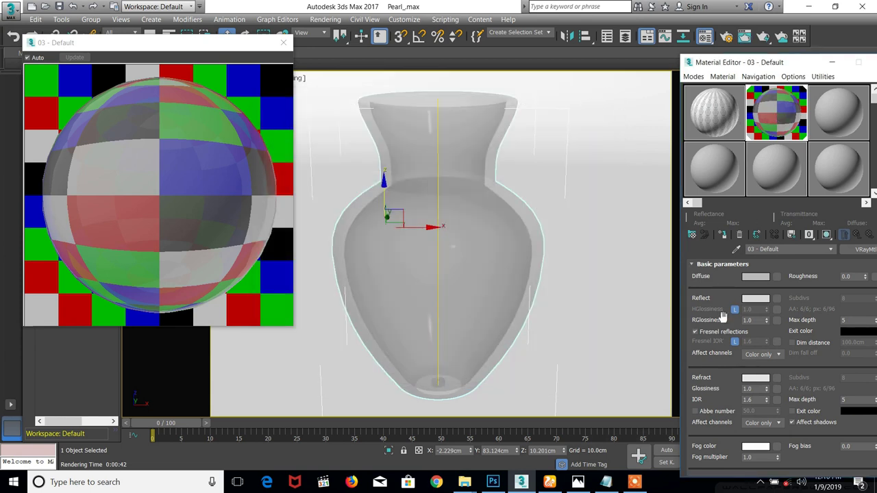
click(754, 278)
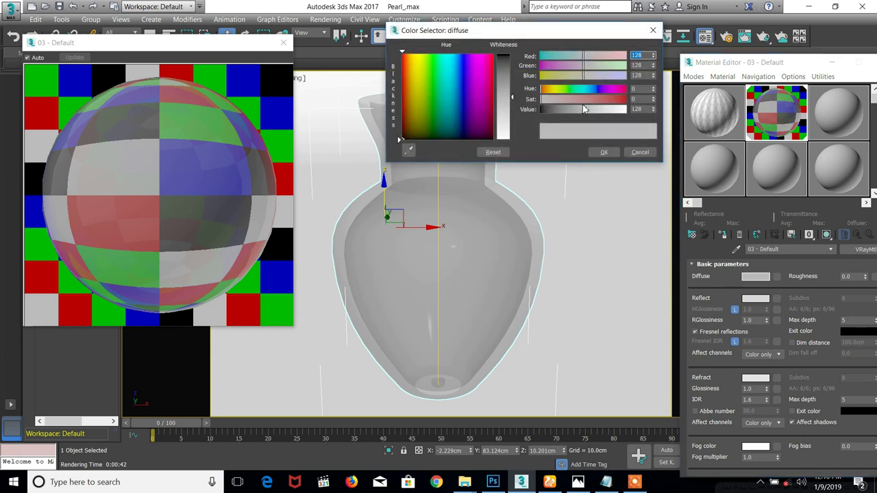
drag(572, 109, 521, 103)
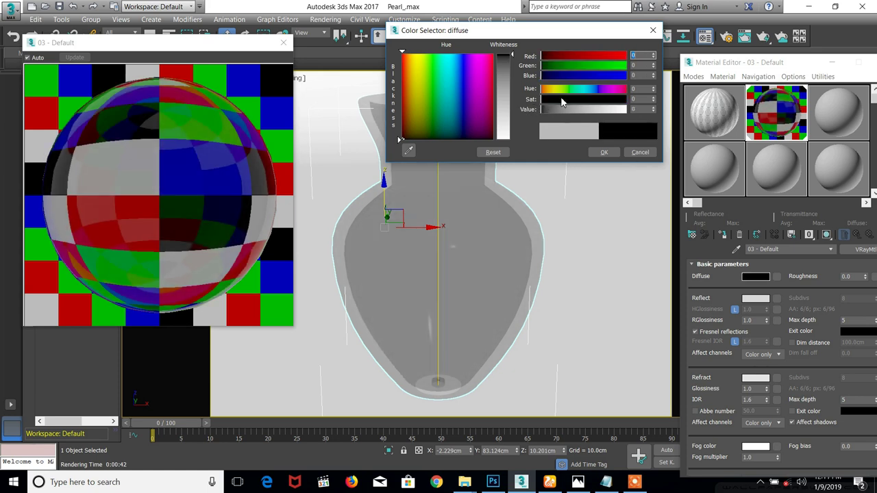
click(653, 107)
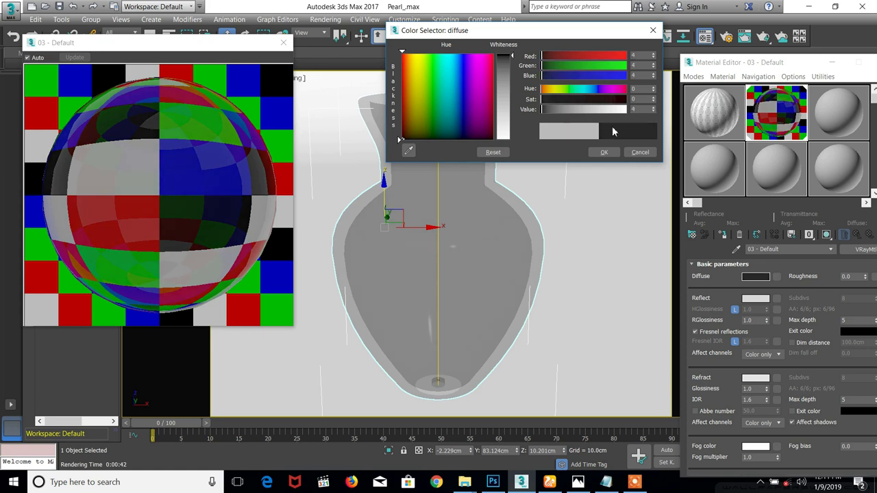
click(605, 152)
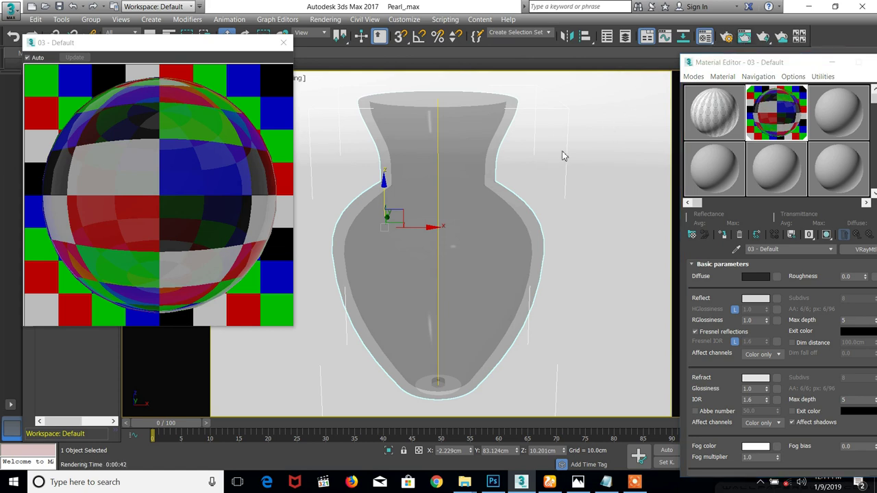
Render the VRayPhysicalCamera01 view again to test the vase with the darker diffuse colour
click(763, 35)
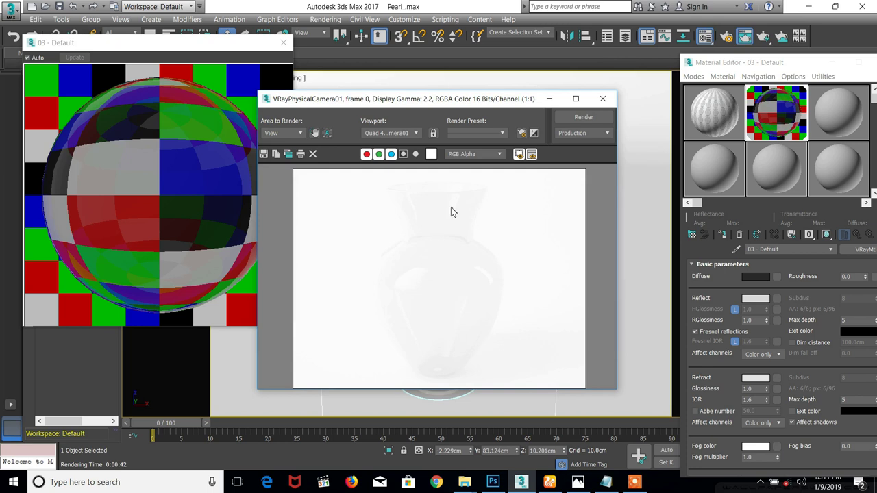
click(584, 117)
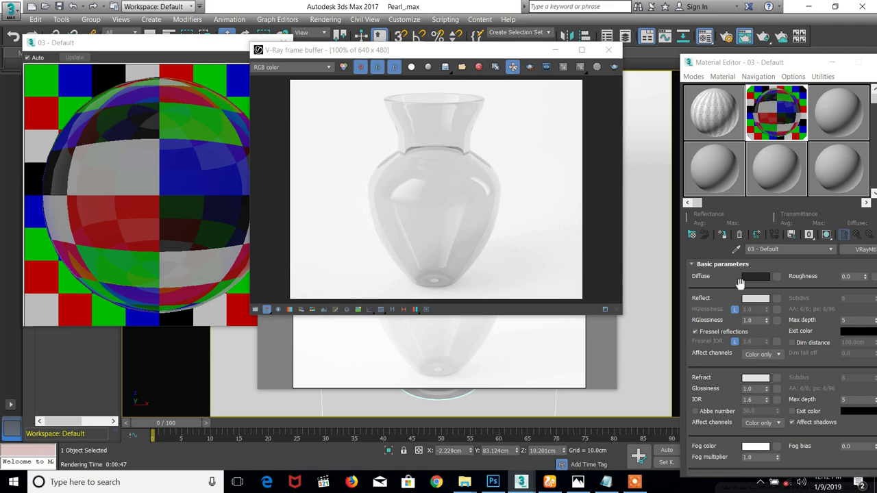
click(715, 288)
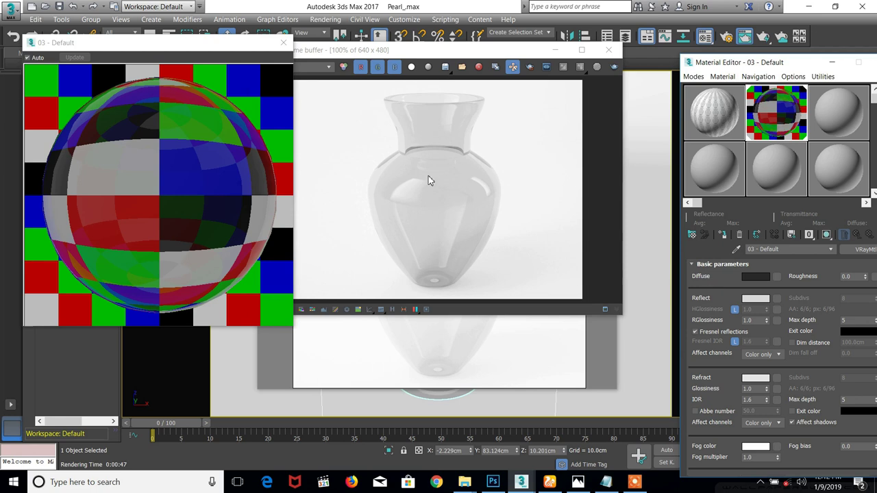
Examine the rendered vase's neck, edges and highlights at 200% in the V-Ray frame buffer
click(417, 133)
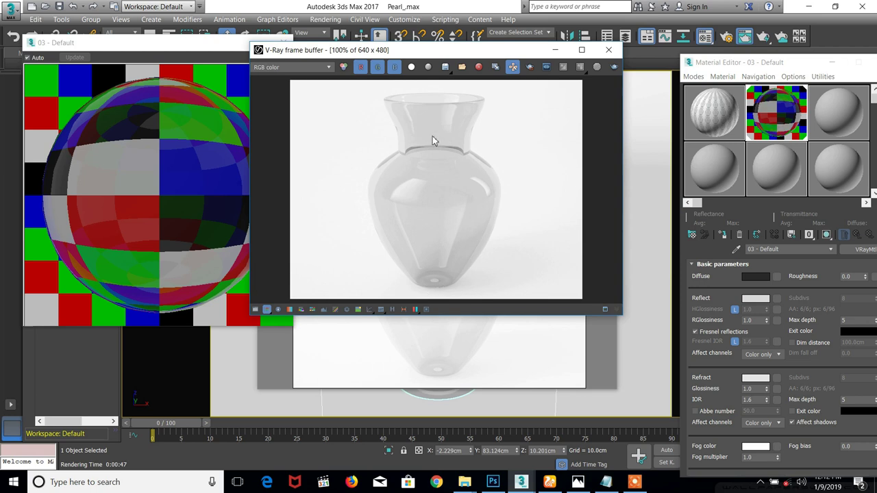
scroll(432, 136, up, 3)
scroll(422, 238, down, 1)
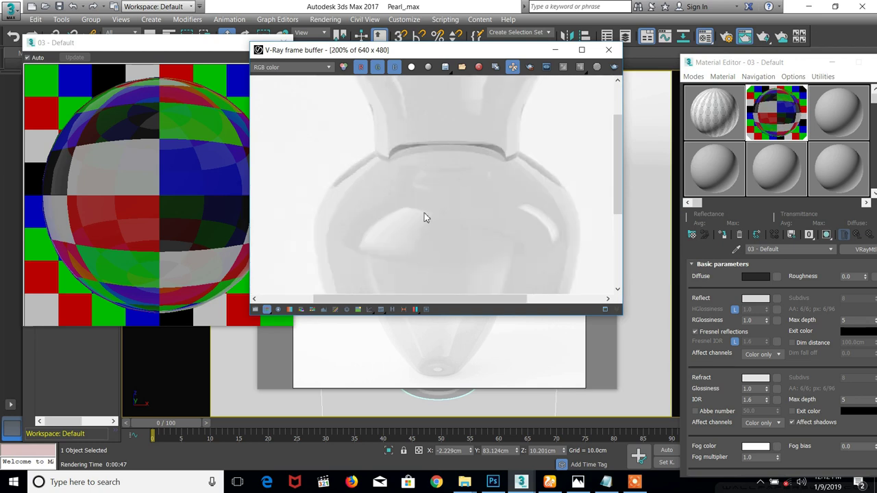
scroll(425, 130, down, 1)
scroll(425, 137, up, 1)
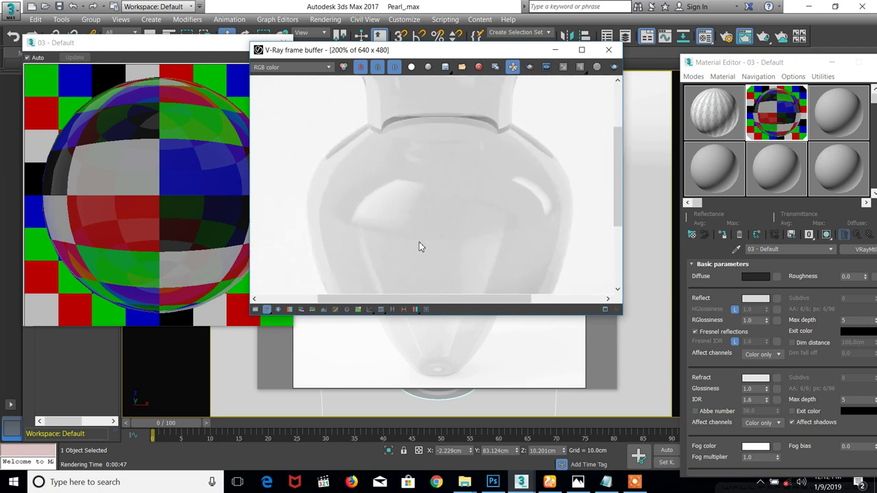
scroll(440, 164, down, 3)
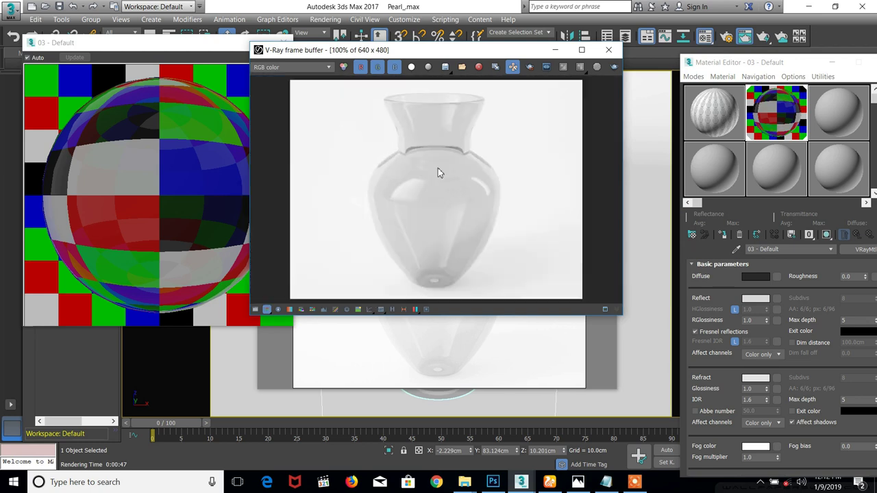
scroll(437, 169, up, 2)
scroll(432, 182, up, 1)
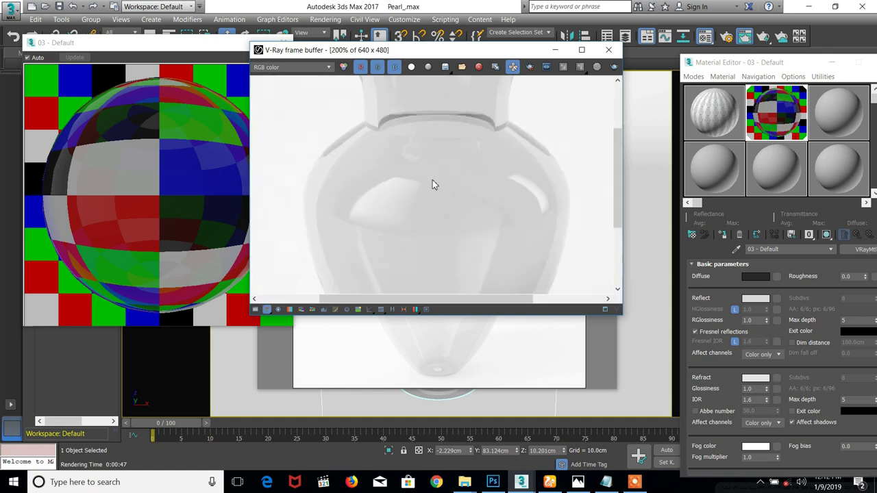
Close the V-Ray frame buffer and raise the 03 - Default material's reflection colour to a value of 255
scroll(432, 180, down, 2)
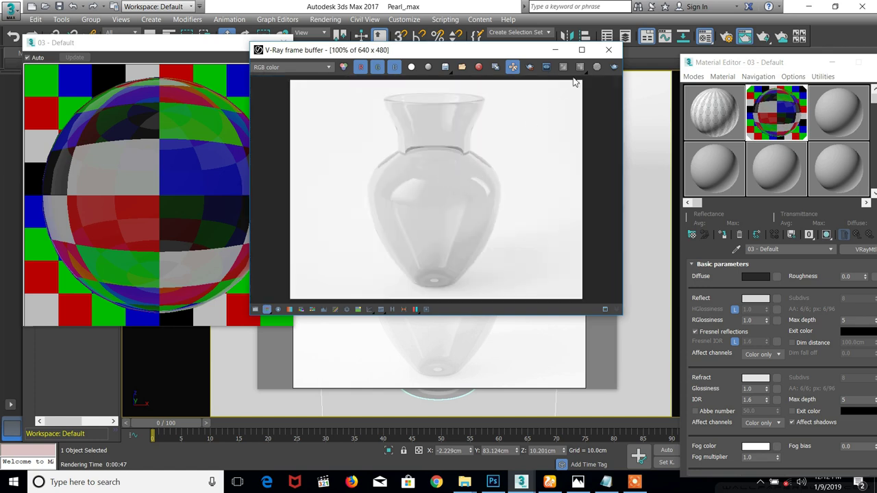
click(608, 49)
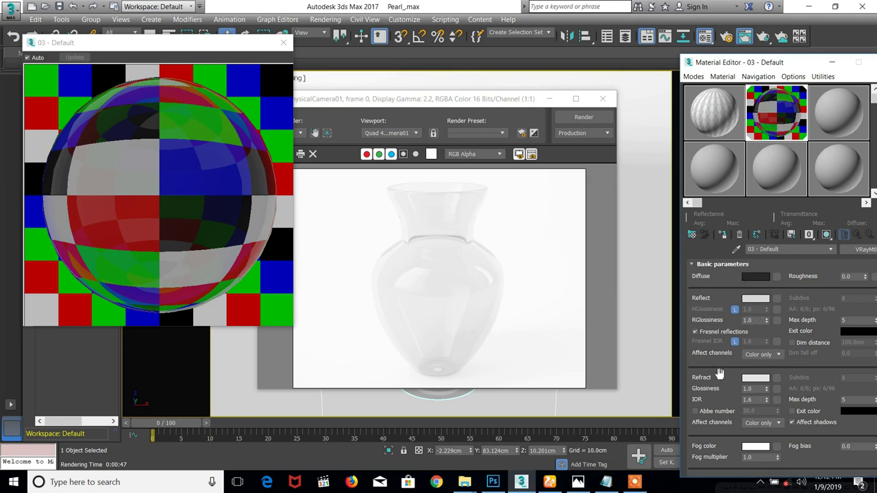
click(757, 300)
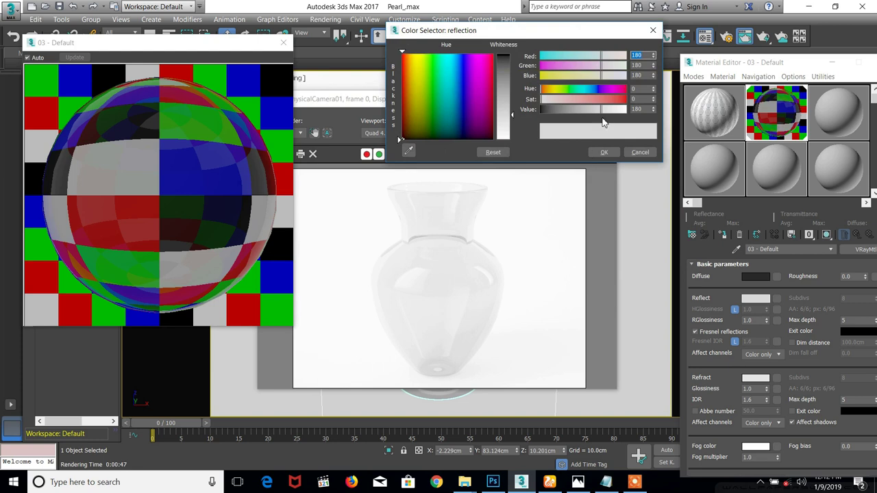
drag(602, 110, 634, 108)
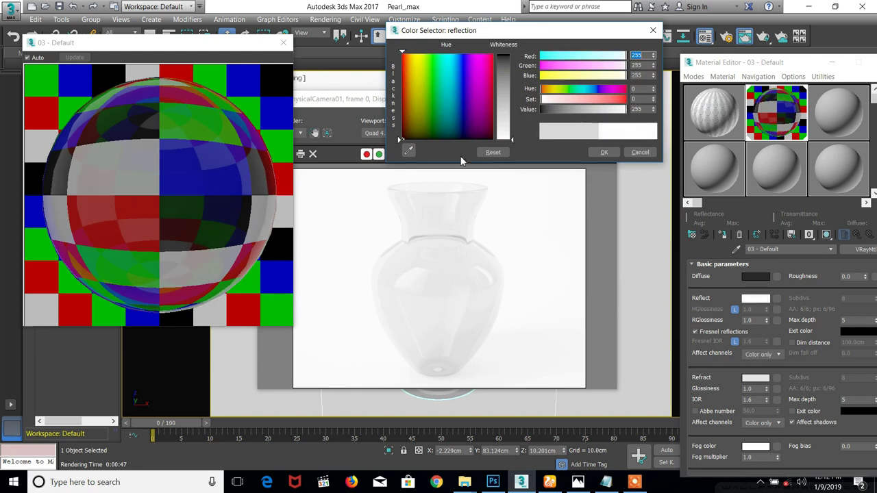
click(603, 152)
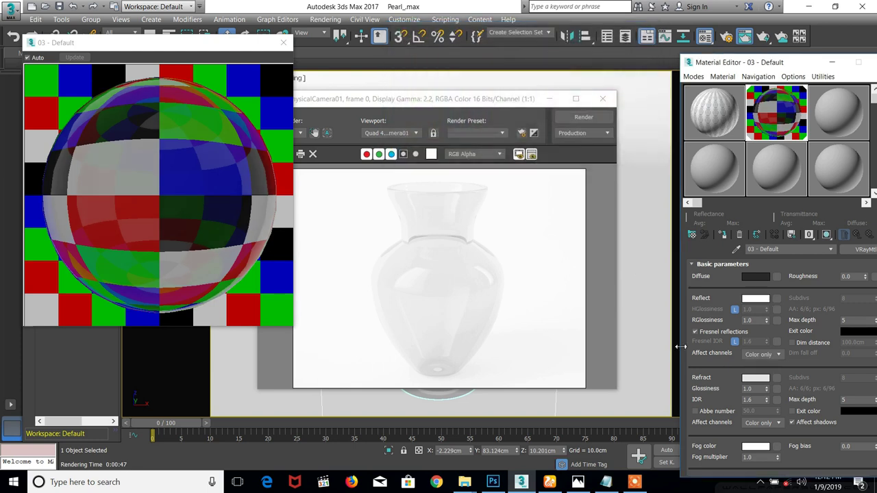
Set the glass material's refraction colour to a value of 225 and its diffuse colour to 1
click(756, 378)
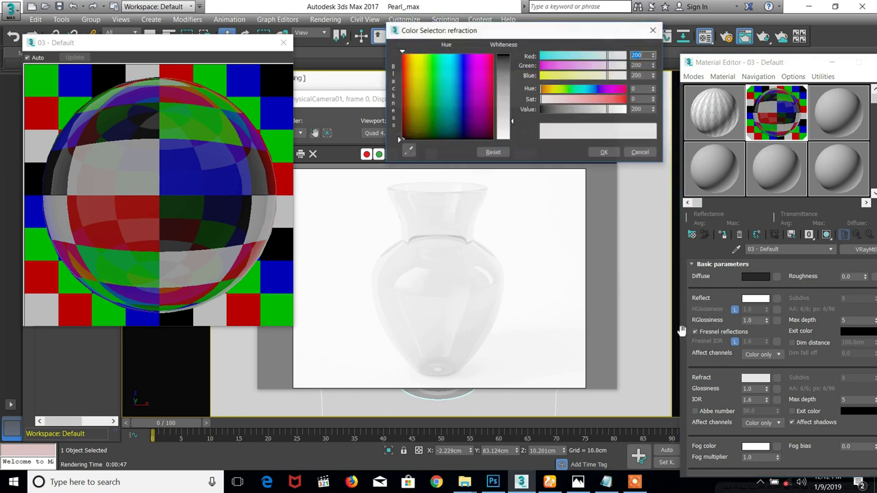
drag(653, 110, 659, 99)
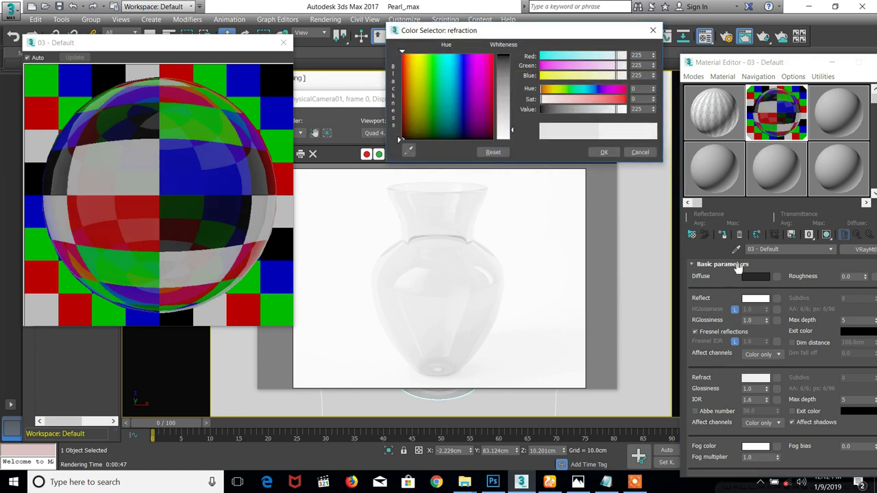
click(750, 277)
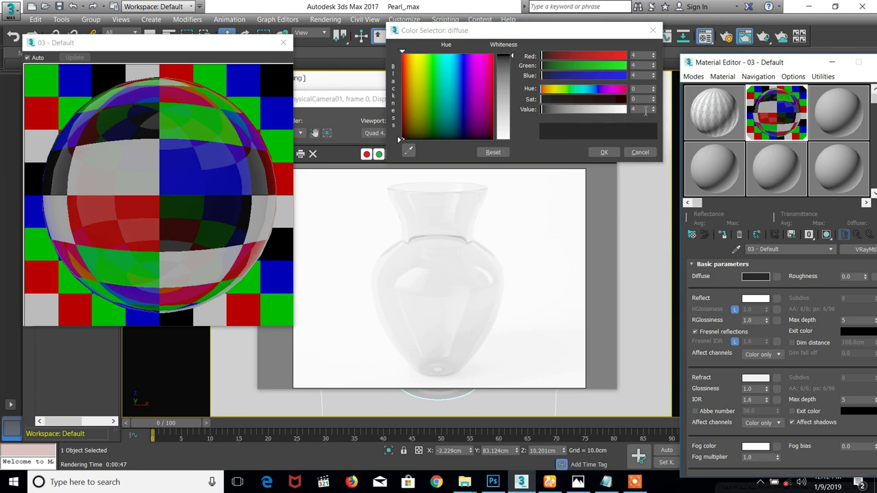
drag(653, 109, 653, 111)
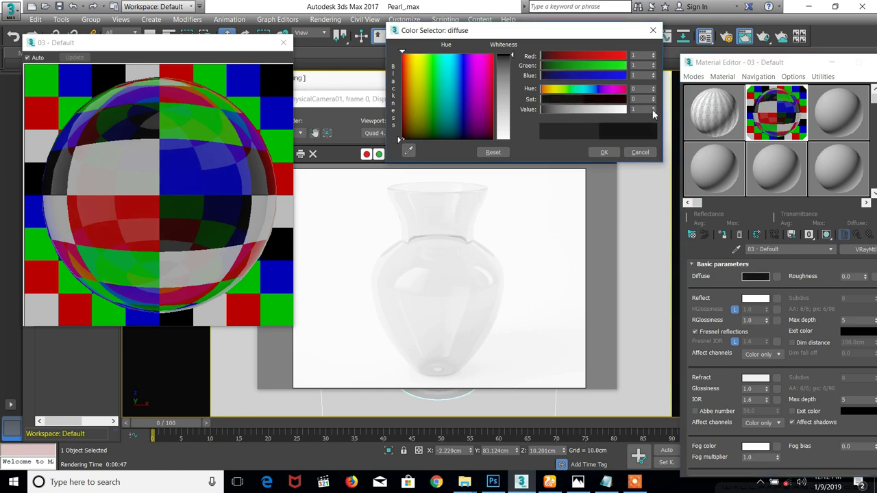
click(604, 151)
Test-render the VRayPhysicalCamera01 view, stop the render before it finishes, and close the frame buffer
click(592, 121)
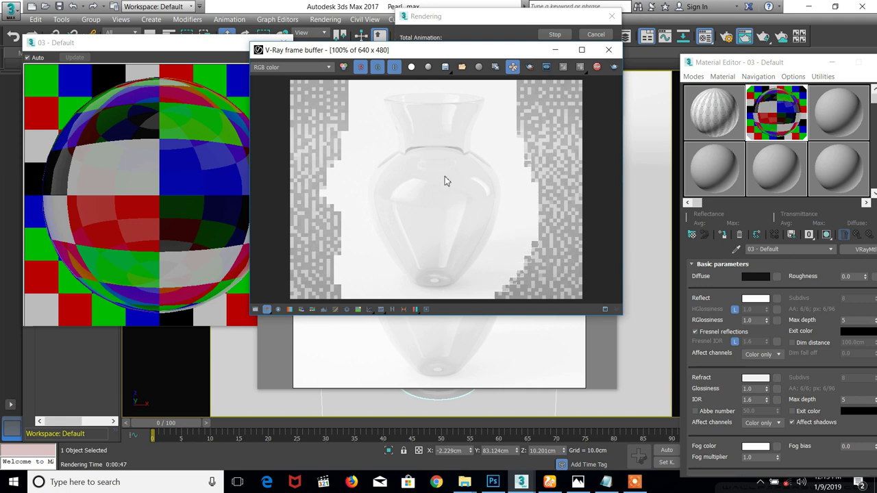
click(597, 68)
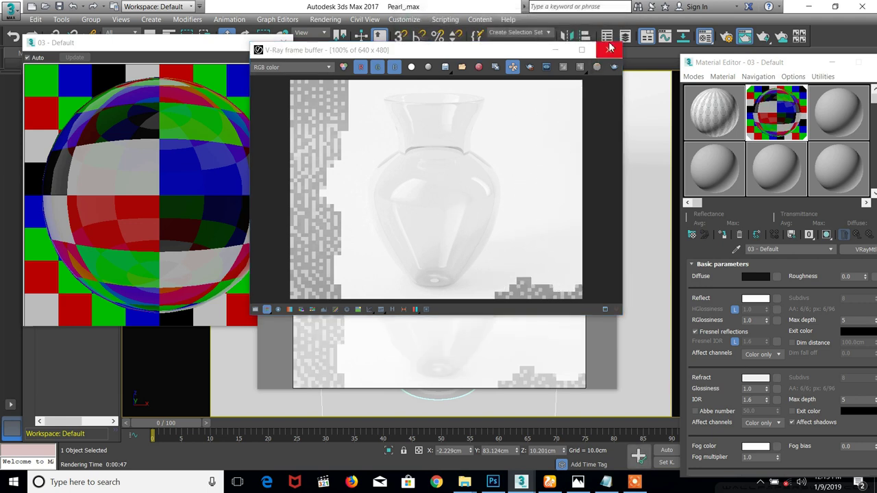
click(609, 51)
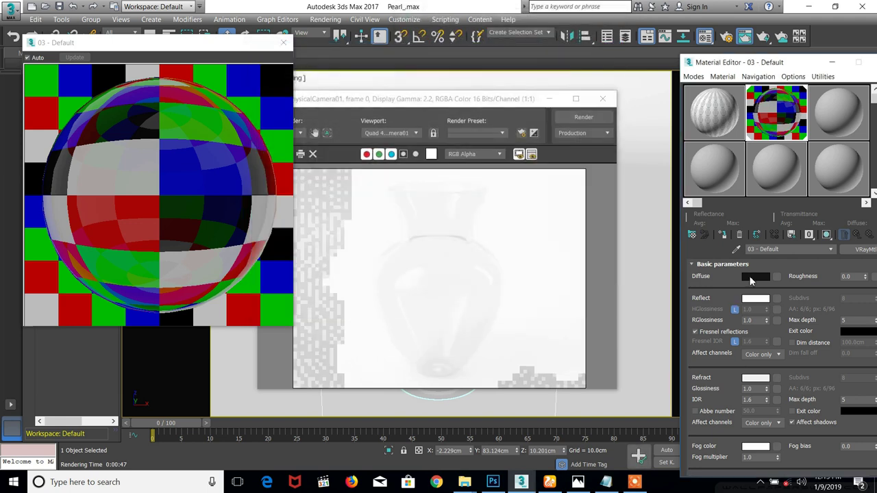
Set the 03 - Default material's diffuse colour back to a value of 4
click(754, 277)
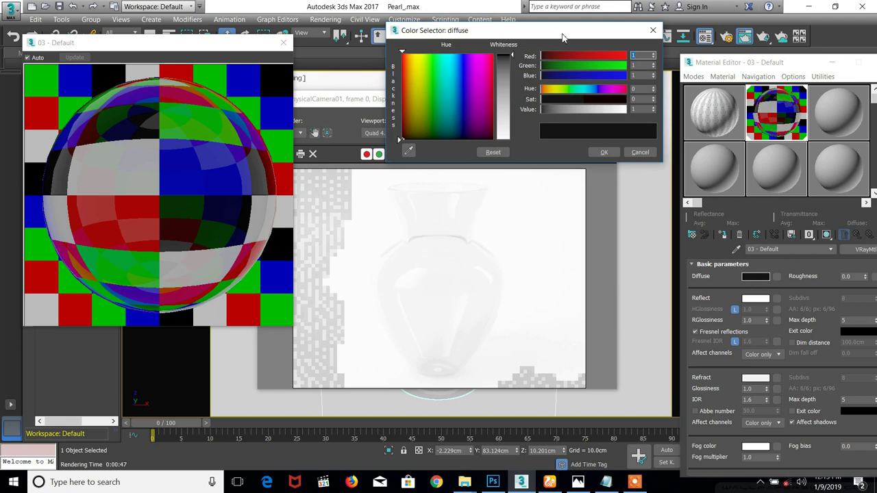
drag(572, 33, 566, 82)
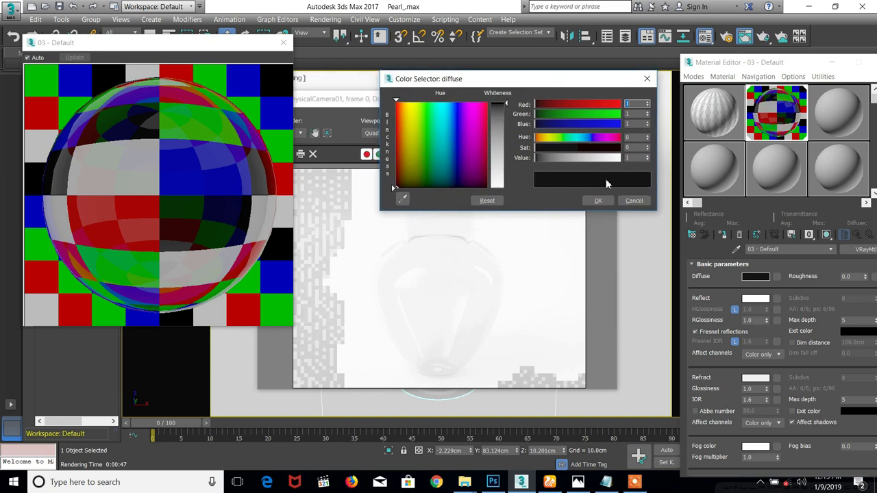
click(646, 157)
click(646, 157)
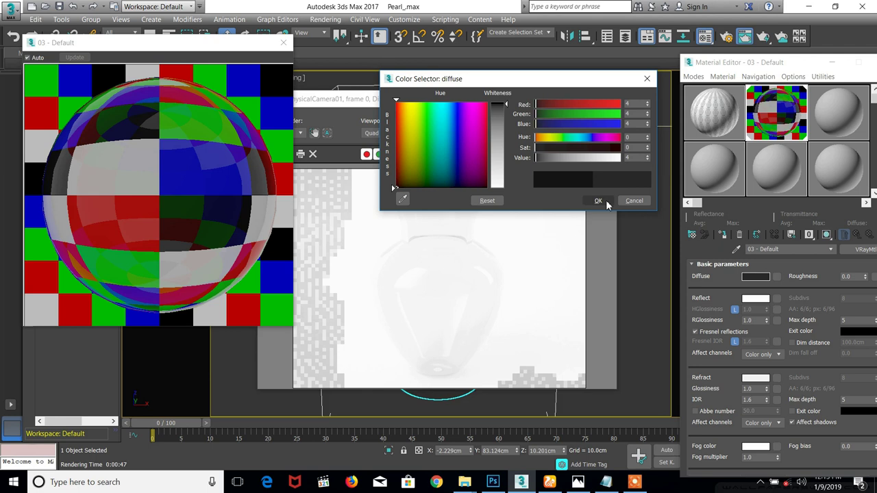
click(603, 201)
Set the glass material's reflection colour to a value of 180 and its refraction colour to 220
click(754, 300)
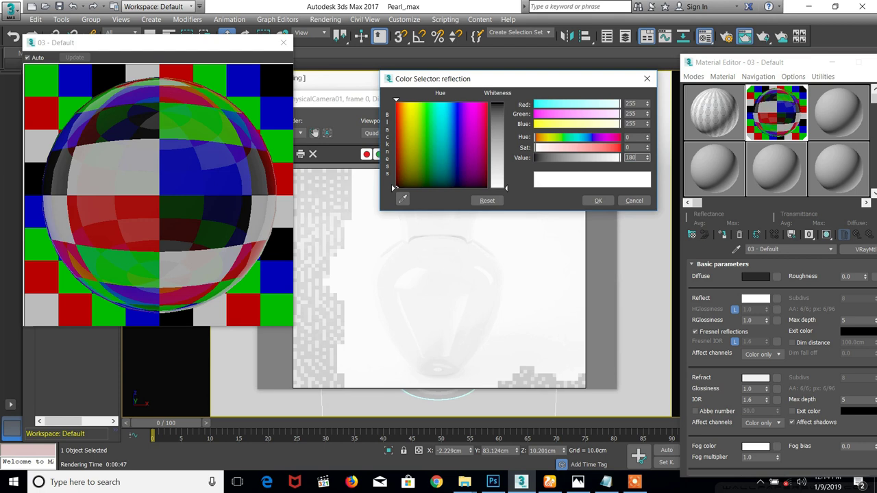
key(Return)
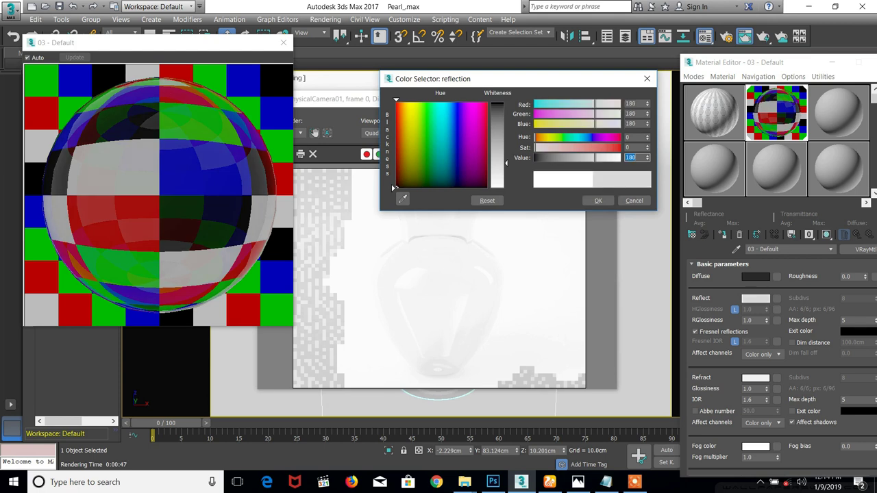
click(598, 201)
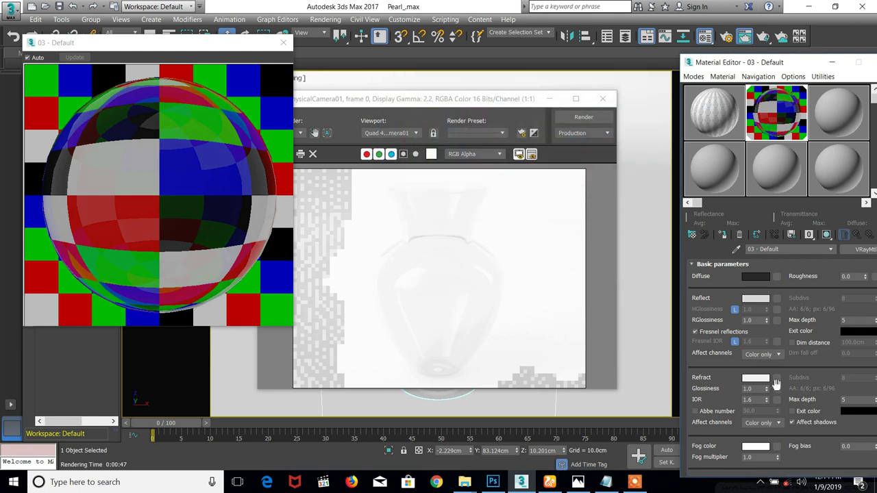
click(763, 380)
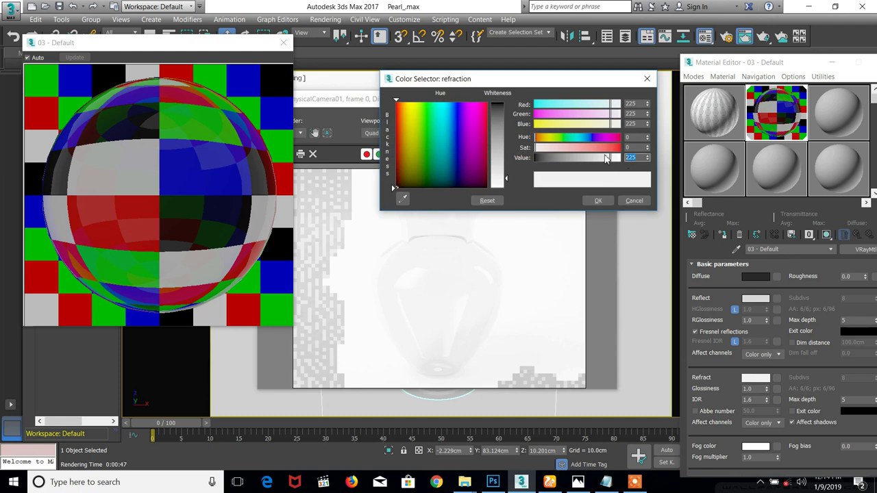
key(Return)
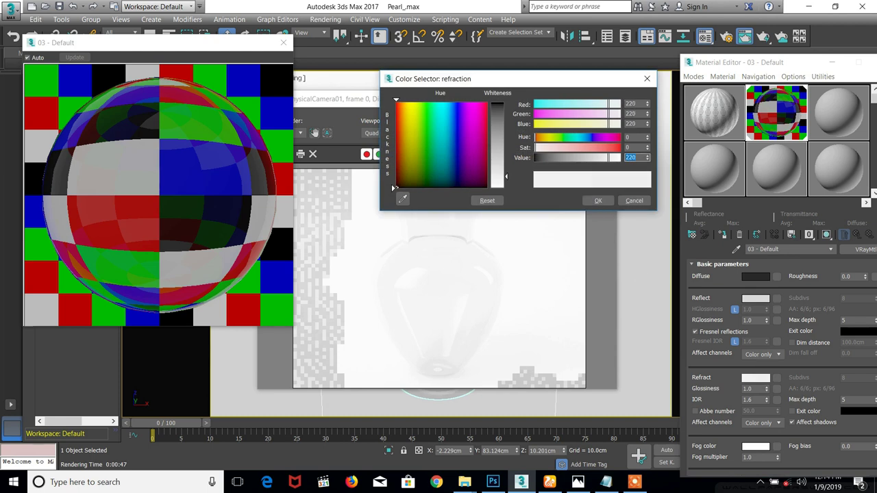
click(598, 201)
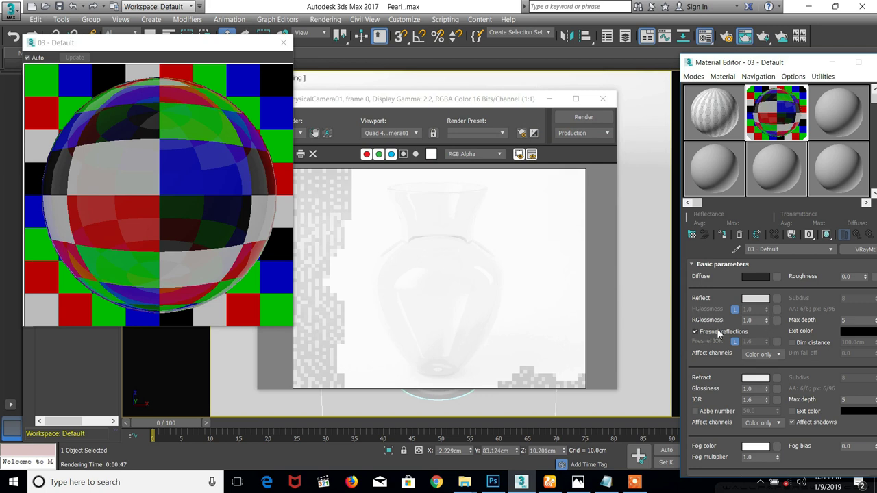
Render the VRayPhysicalCamera01 view with the adjusted glass colours and enlarge the result to 200% in a maximized frame buffer
drag(711, 349, 705, 382)
click(584, 117)
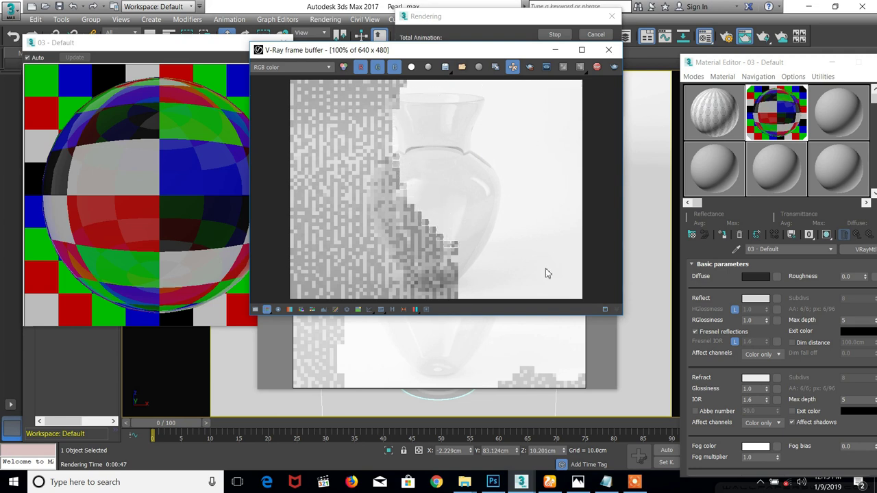
click(633, 491)
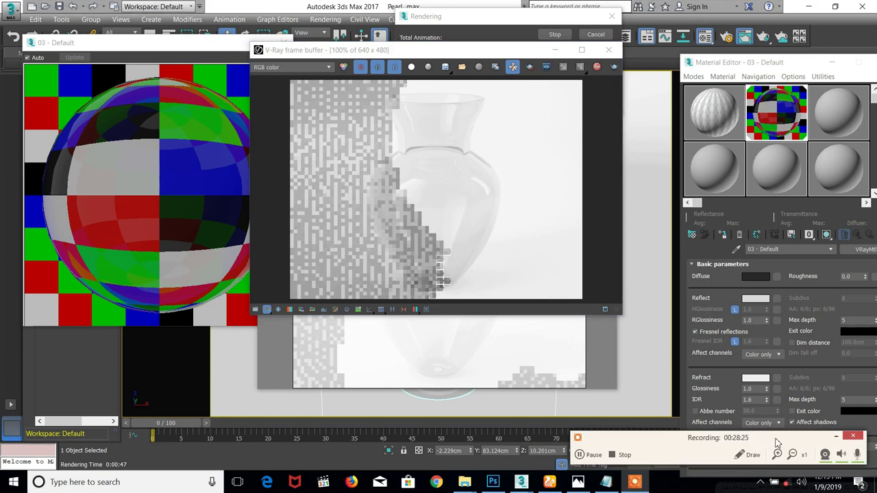
click(837, 436)
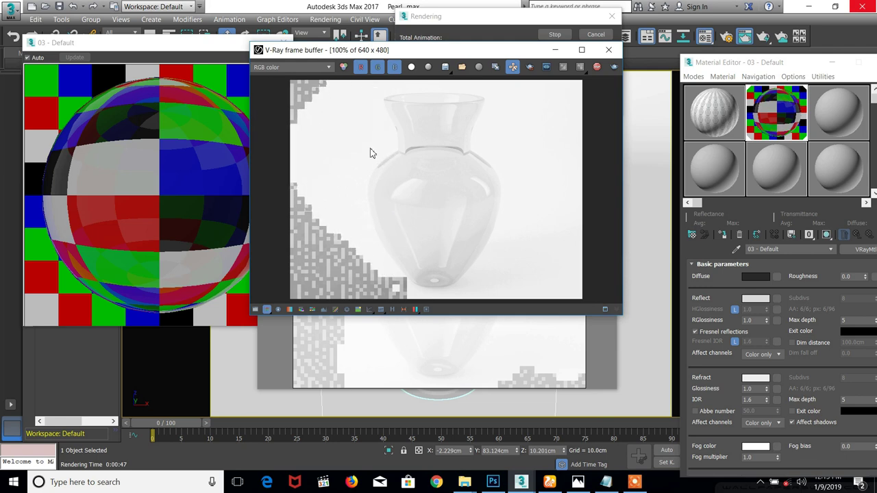
click(583, 50)
scroll(404, 216, up, 1)
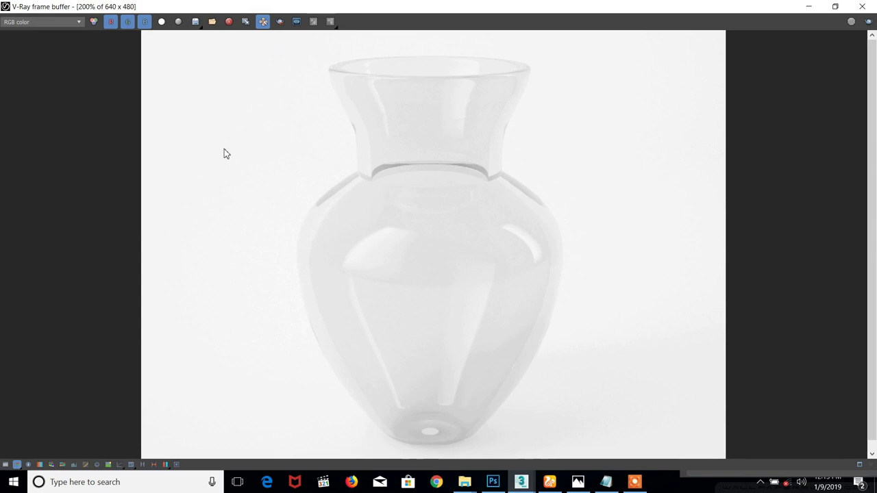
Compare the rendered vase with the 1.JPG reference photo, then restore and close the V-Ray frame buffer
click(579, 474)
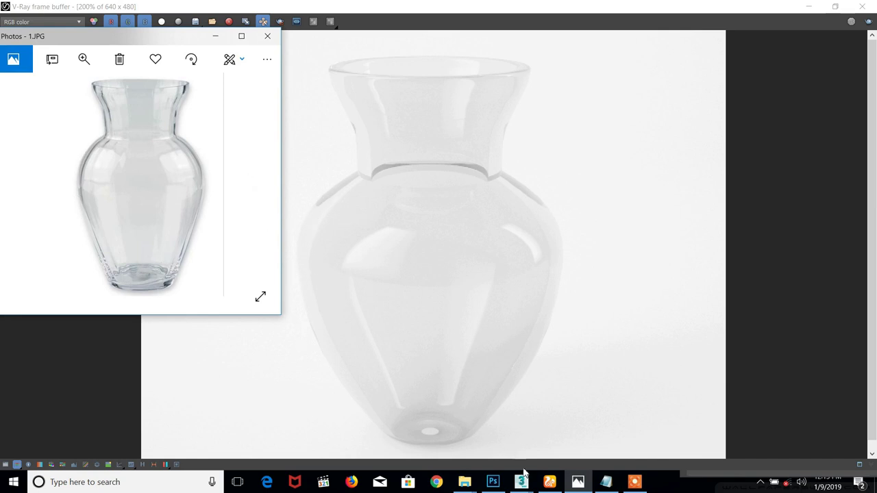
mouse_move(525, 479)
click(473, 444)
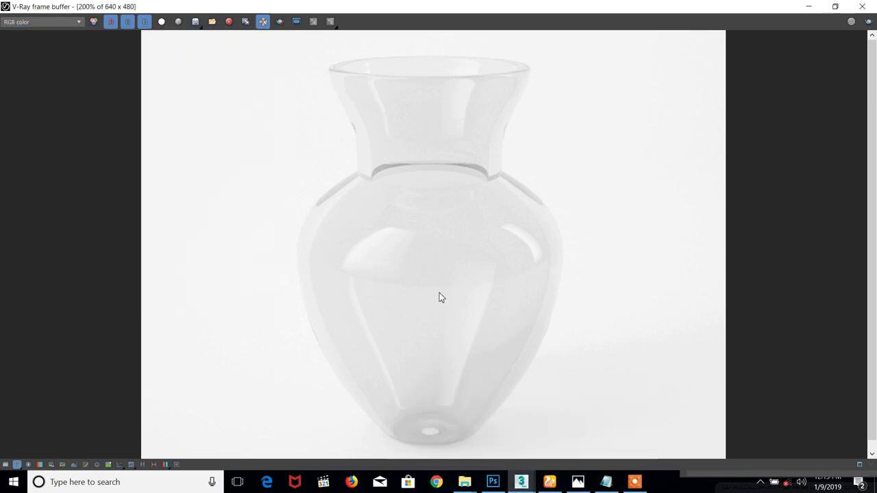
double_click(615, 9)
click(423, 104)
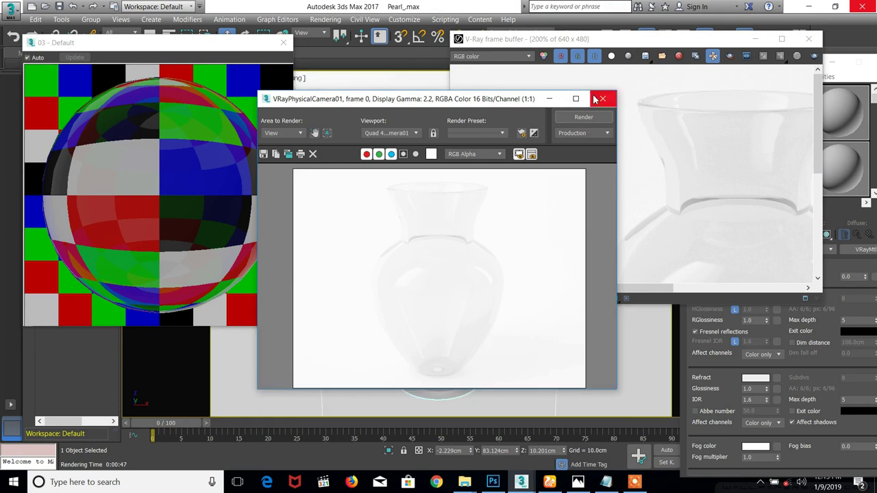
click(809, 39)
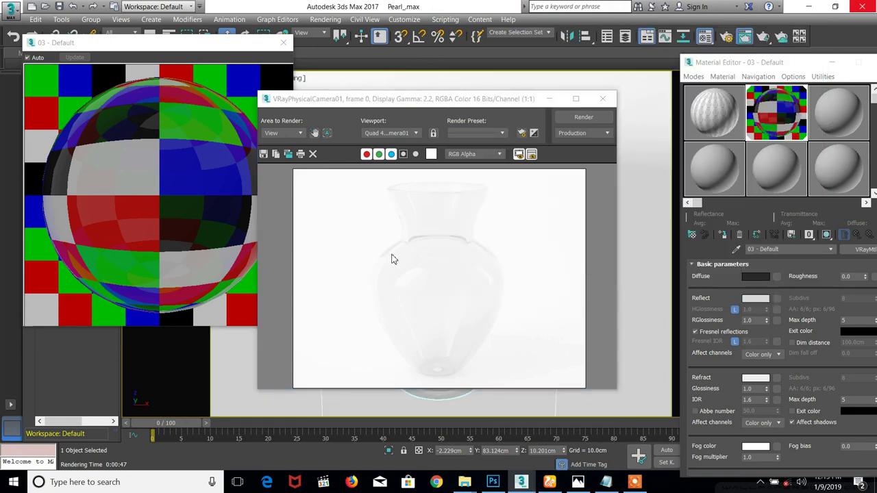
Examine the curved studio backdrop and the lights around the vase in the perspective view, from the side and from above
drag(430, 100, 719, 93)
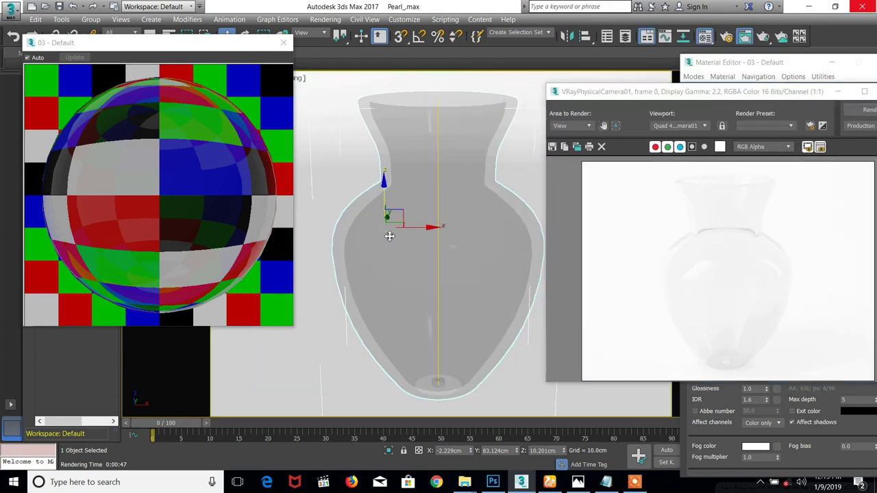
key(p)
scroll(391, 236, up, 3)
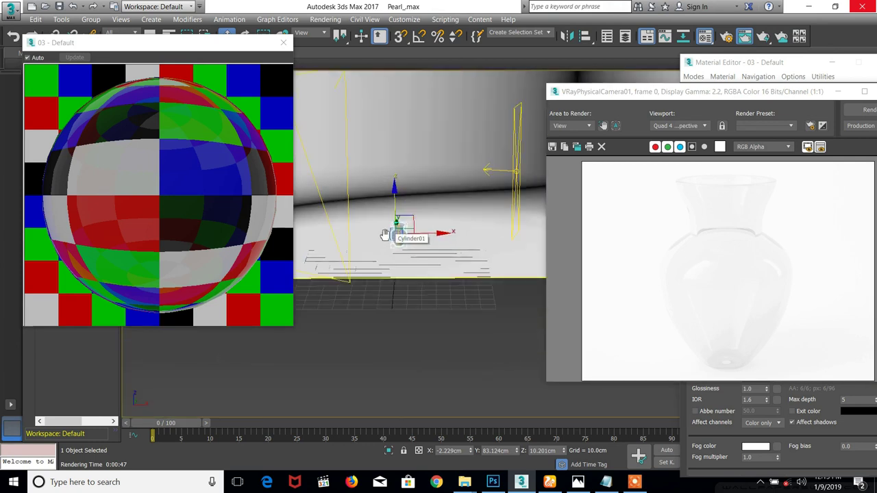
alt+middle_drag(392, 230, 432, 209)
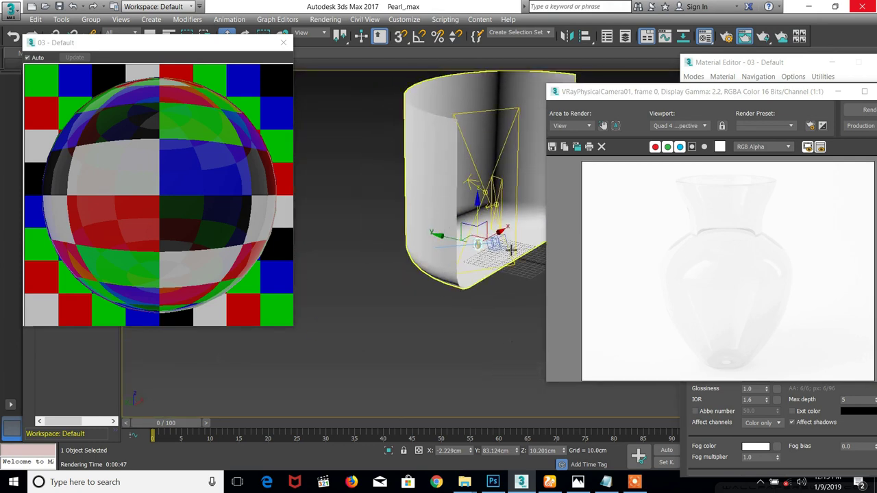
key(shift+z)
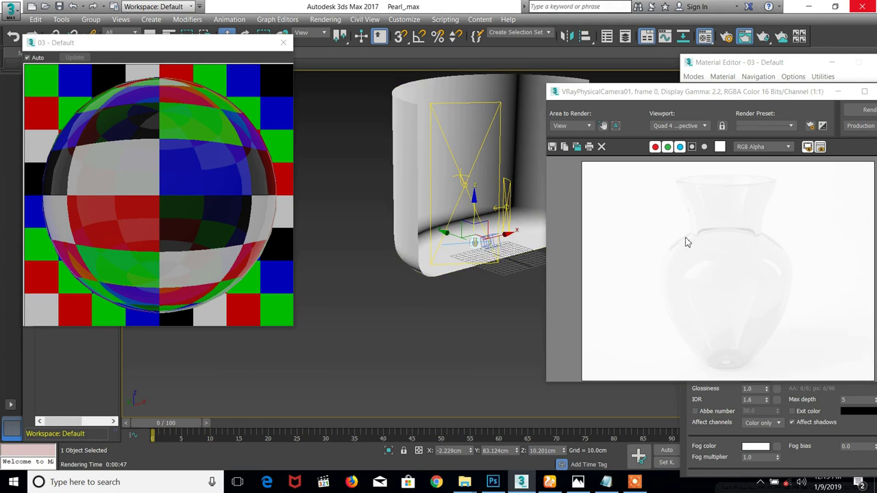
key(shift+z)
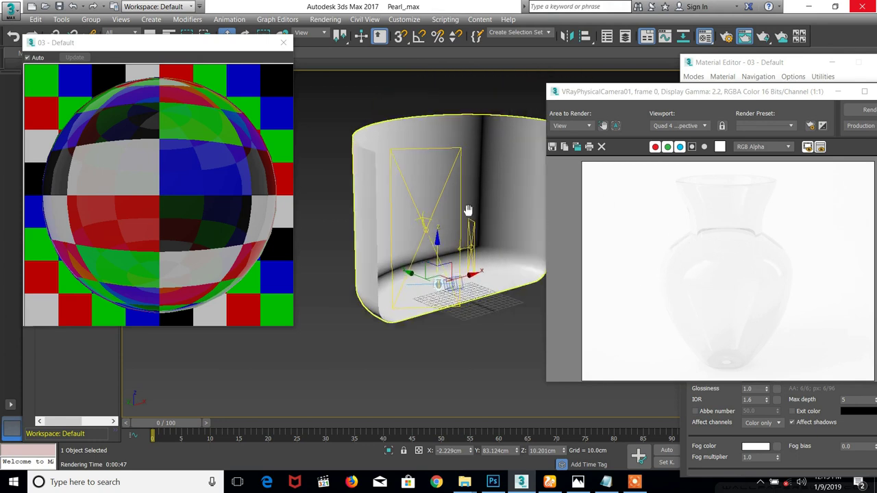
alt+middle_drag(387, 120, 400, 320)
key(shift+z)
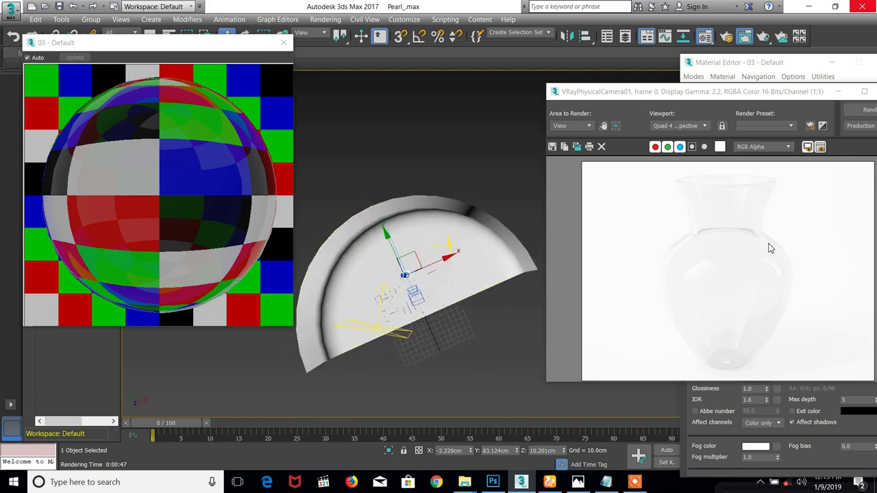
Try moving the curved studio backdrop along the Y axis to about 77.48 cm after viewing the 1.JPG reference photo
key(shift+z)
key(shift+z)
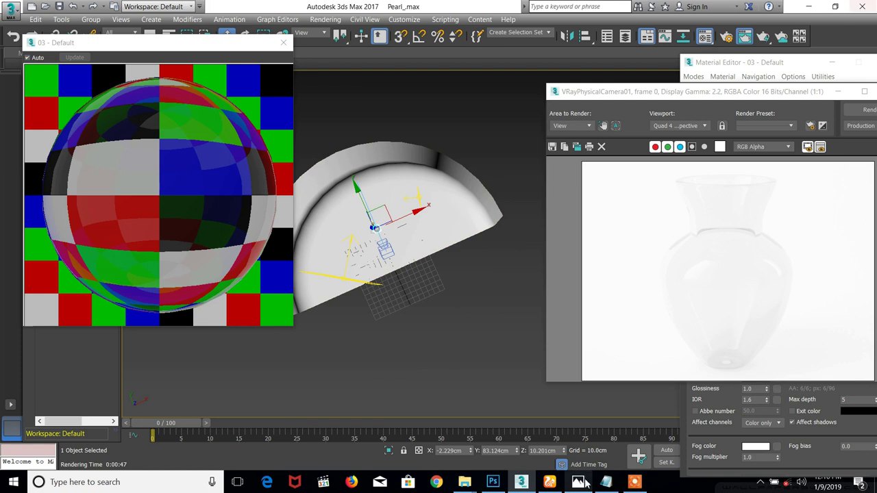
click(577, 482)
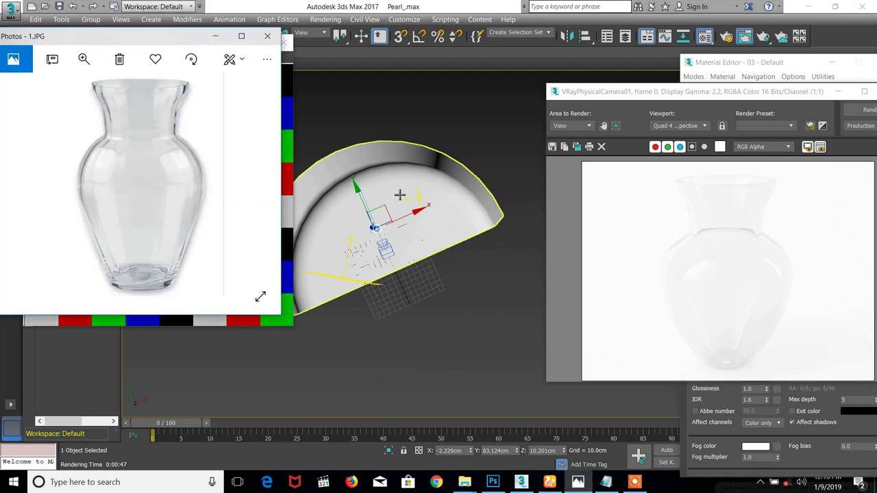
click(452, 243)
middle_drag(428, 257, 276, 232)
alt+middle_drag(354, 226, 480, 284)
click(444, 259)
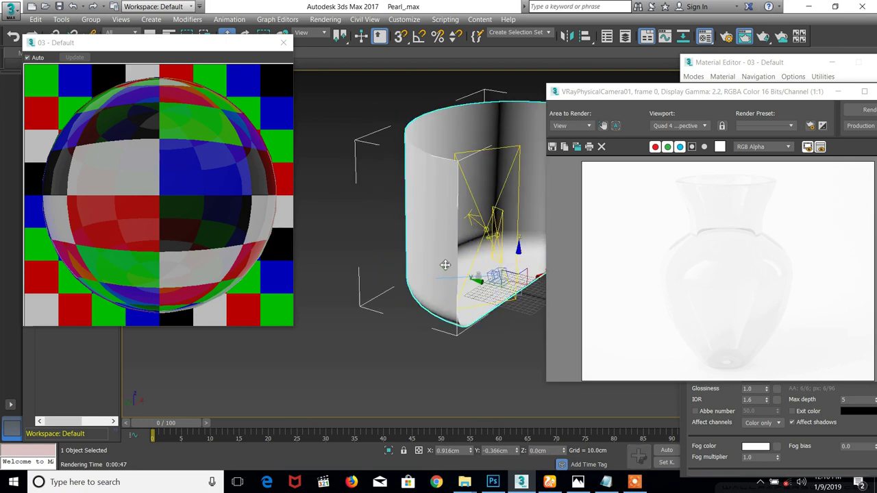
alt+middle_drag(473, 279, 439, 270)
mouse_move(439, 270)
mouse_down()
mouse_move(429, 268)
mouse_move(443, 278)
mouse_up()
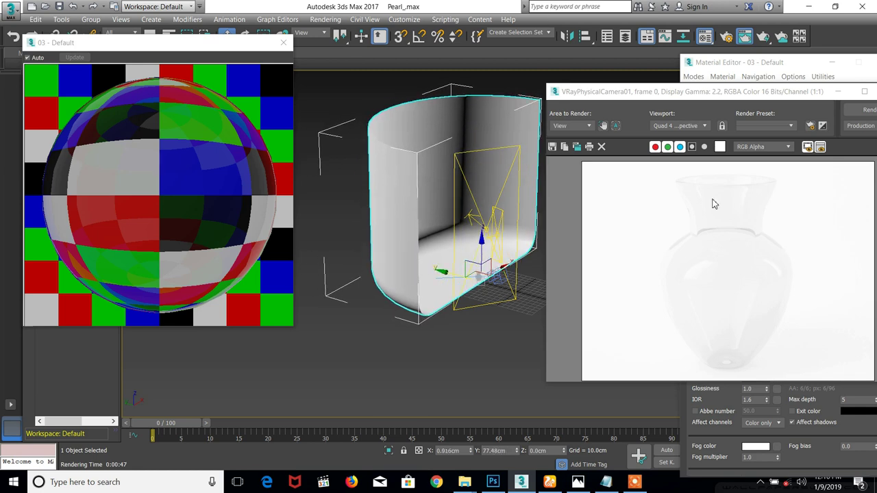
Render the Perspective view of the studio scene and close the V-Ray frame buffer
drag(788, 91, 490, 84)
click(583, 105)
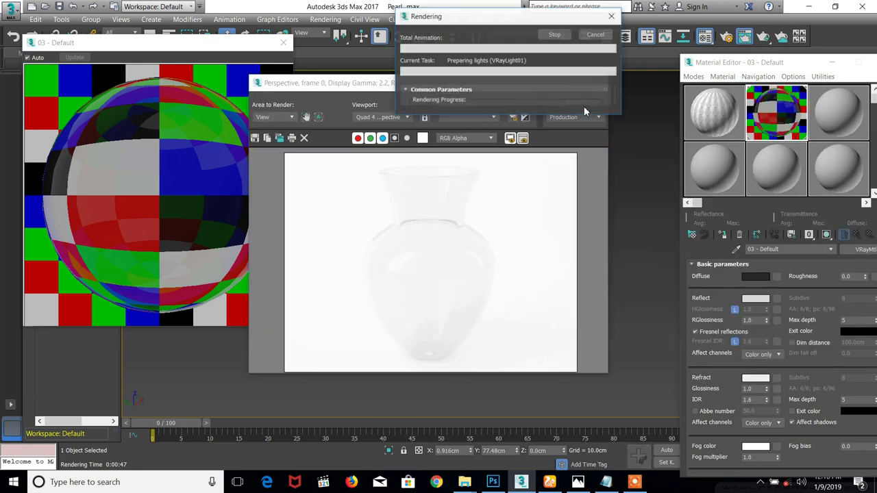
scroll(656, 182, down, 2)
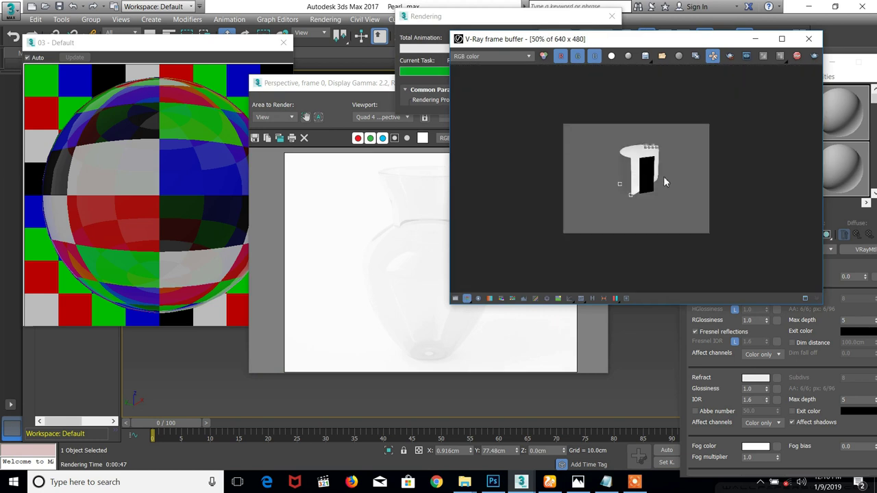
click(809, 39)
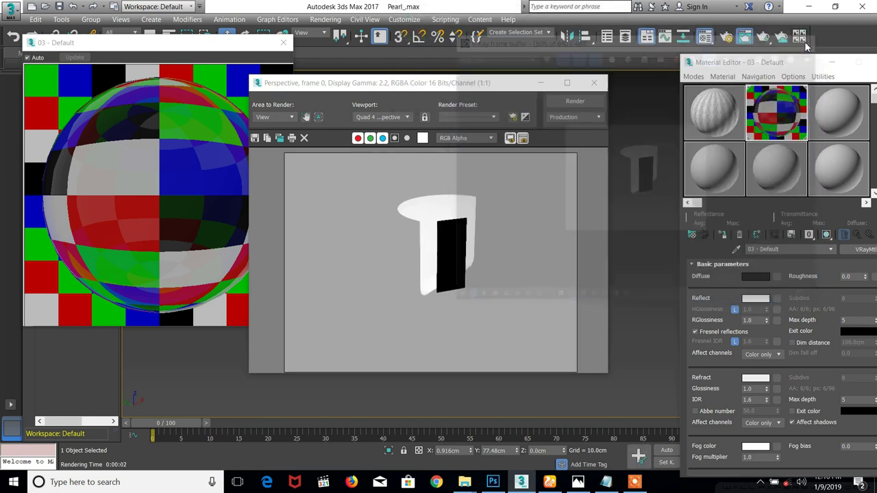
Render the VRayPhysicalCamera01 view, check the partial result at 200% and 100%, and close the frame buffer and render window
click(626, 177)
click(586, 101)
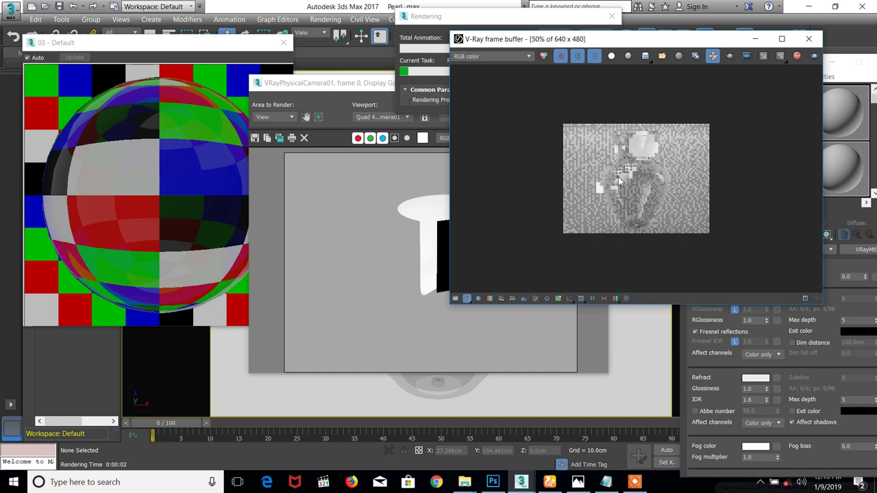
scroll(614, 189, up, 2)
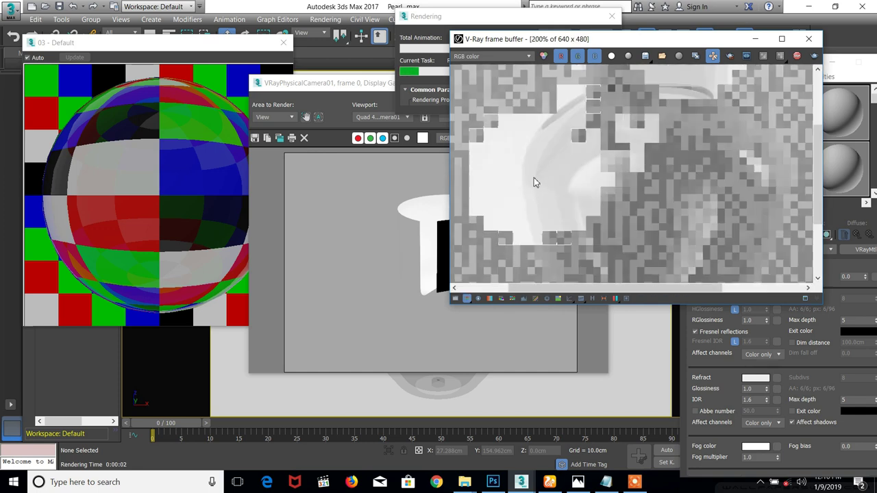
scroll(568, 118, down, 1)
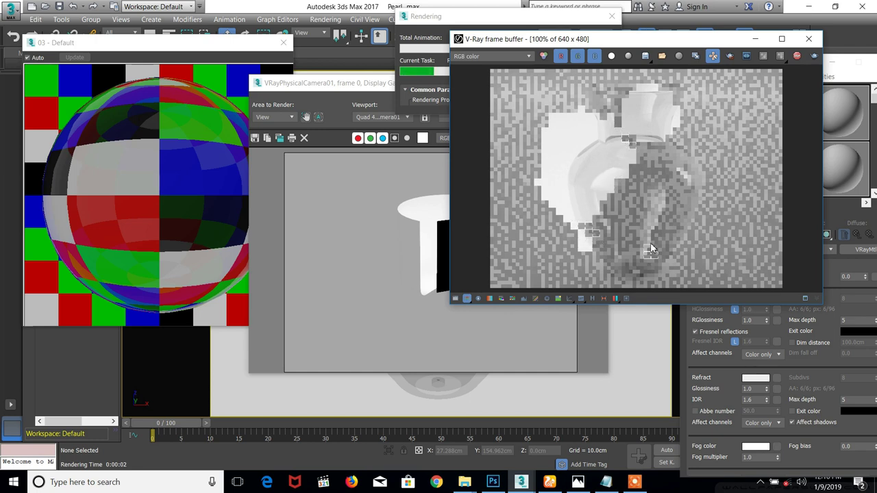
click(809, 44)
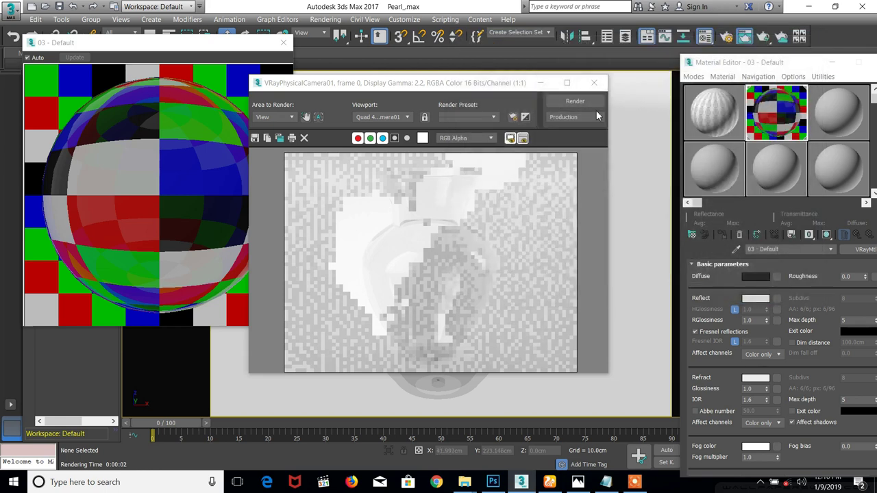
click(594, 83)
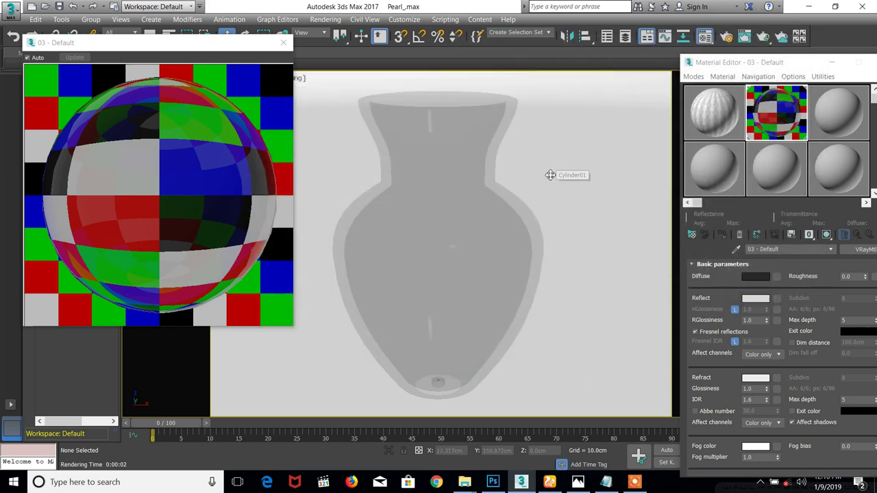
Examine the backdrop, lights and vase in the perspective view, and check them against the 1.JPG reference photo
click(551, 175)
key(p)
scroll(541, 179, down, 5)
key(ctrl+d)
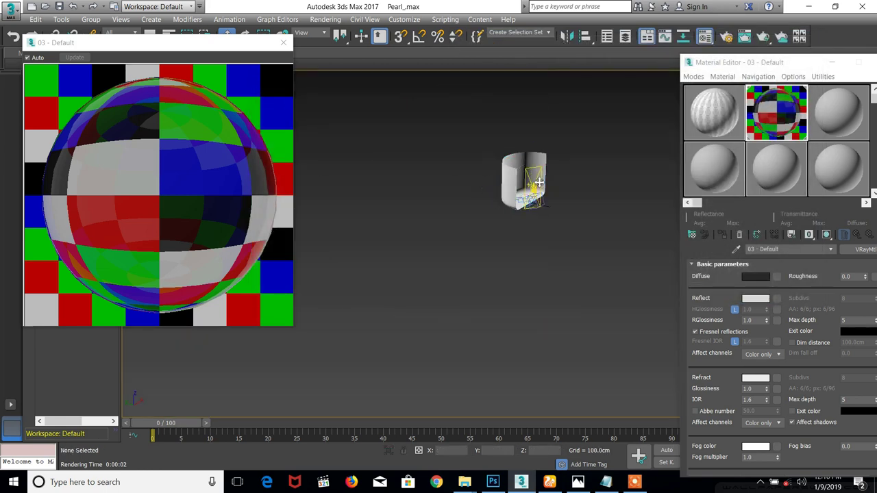
click(540, 182)
scroll(538, 186, up, 10)
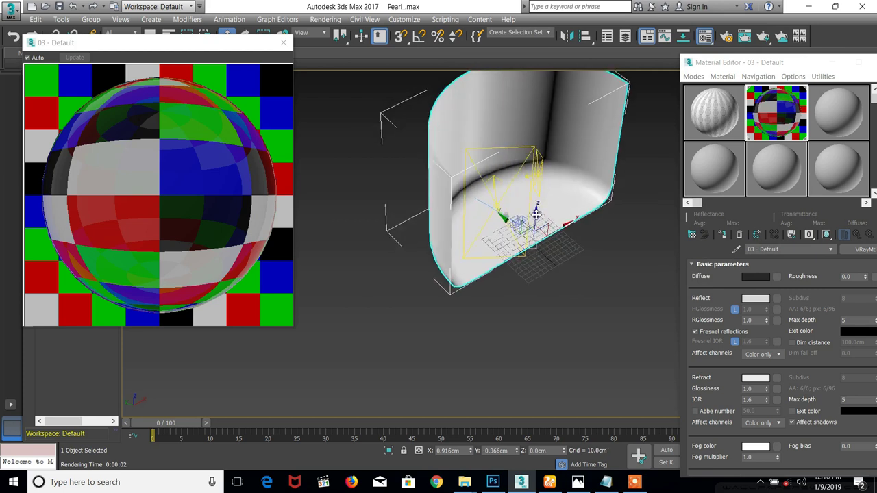
alt+middle_drag(512, 239, 458, 201)
scroll(407, 230, up, 5)
scroll(397, 211, down, 5)
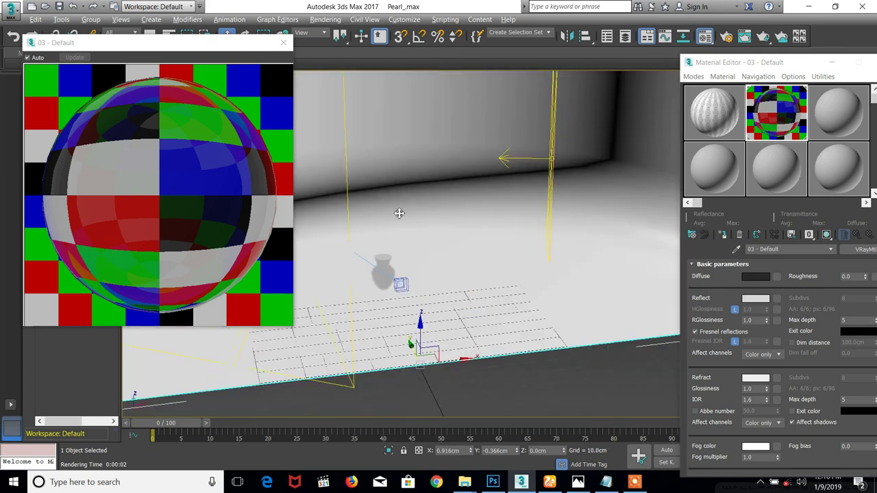
alt+middle_drag(398, 212, 438, 302)
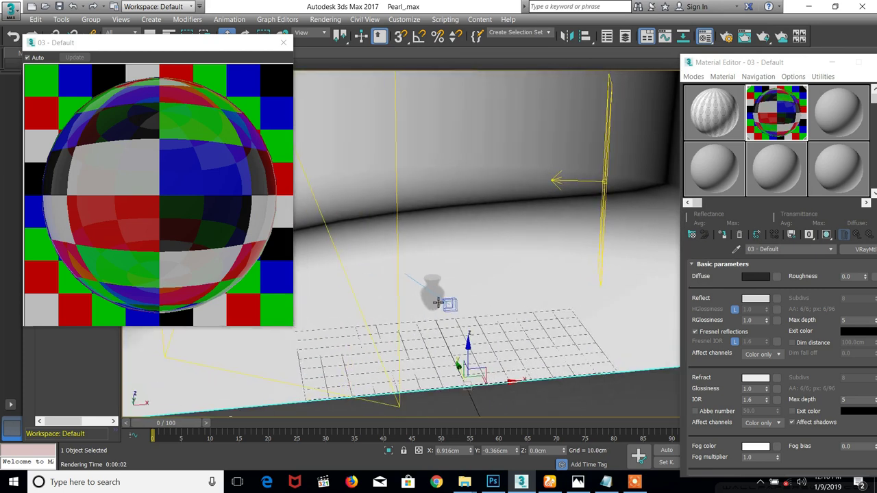
click(578, 482)
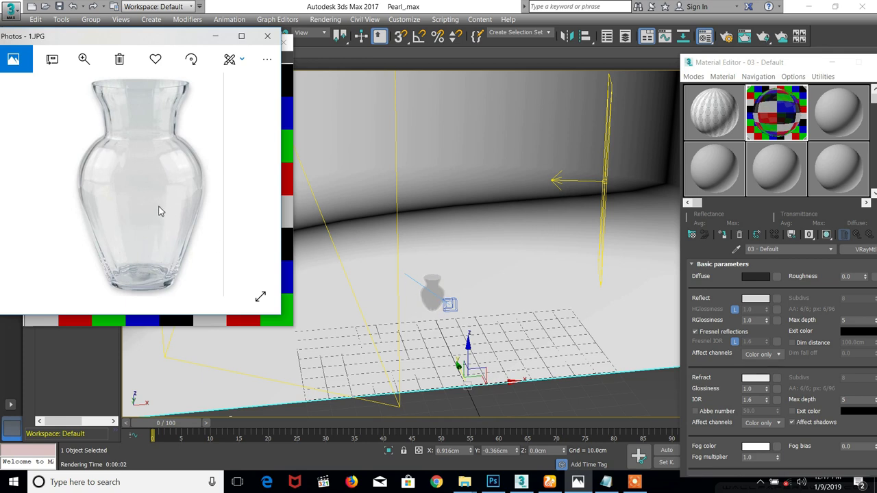
Rename the vase's glass material as glass_shiny and select the unused third material slot
click(790, 237)
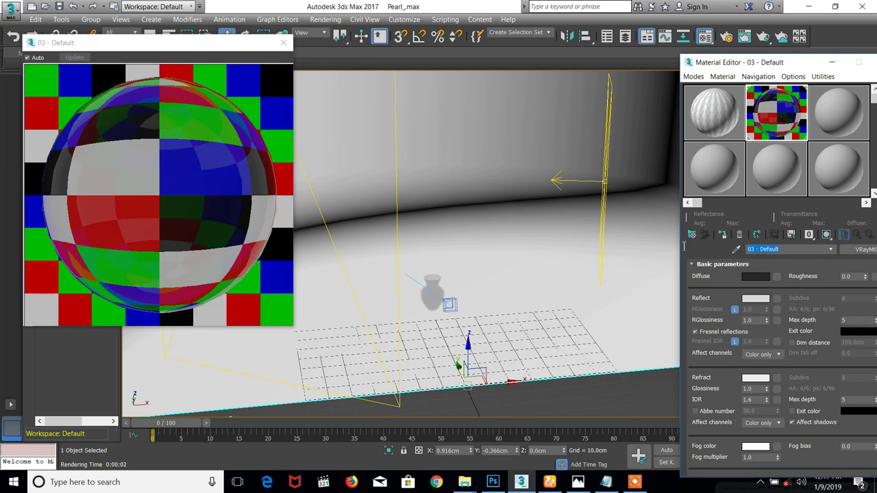
text(g)
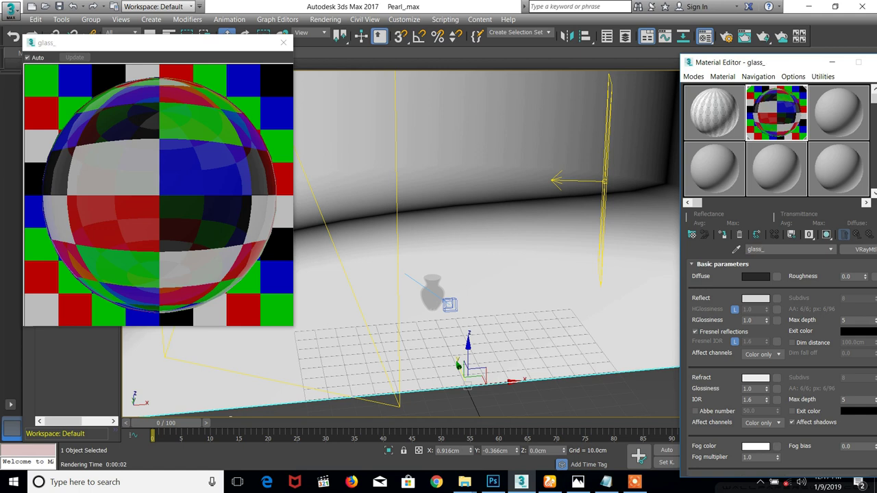
text(lass_shiny)
click(837, 121)
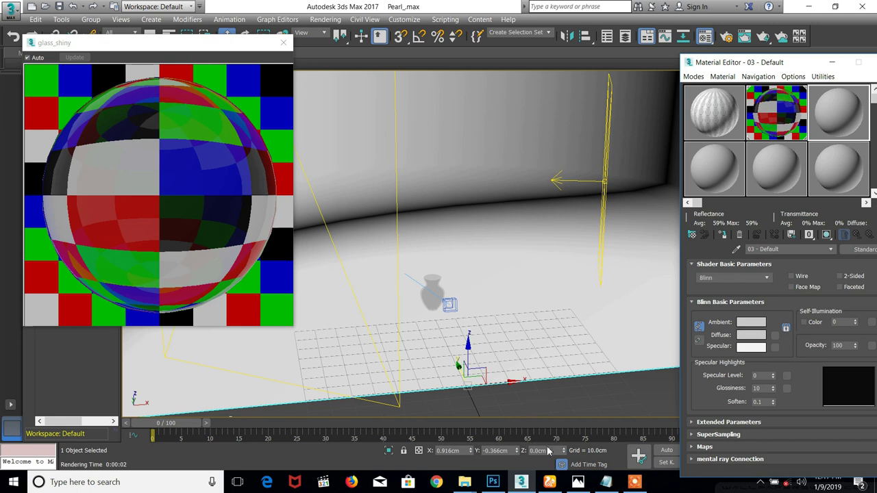
Look at the glass dome in the 2.JPG reference photo, then return to the 3ds Max scene
click(588, 485)
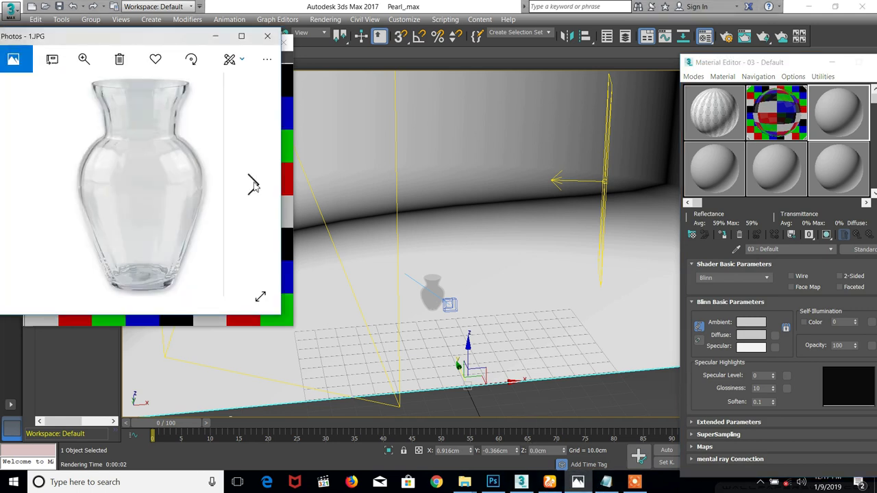
click(254, 182)
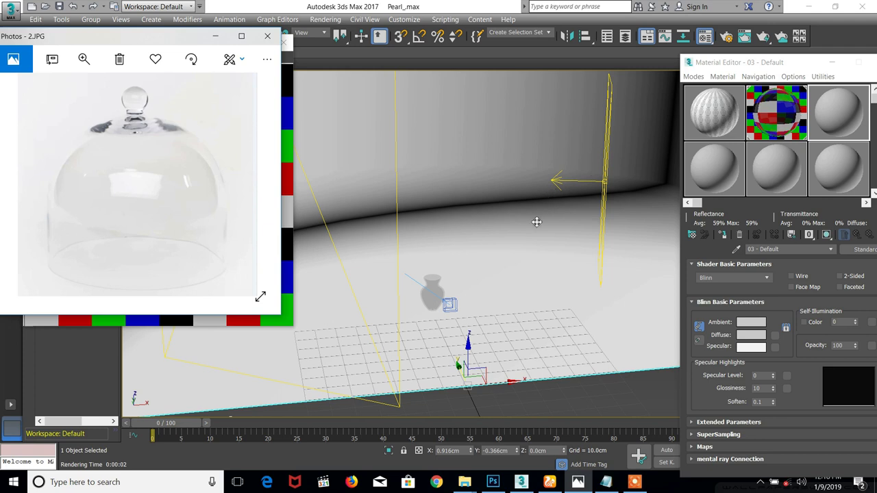
drag(174, 36, 161, 89)
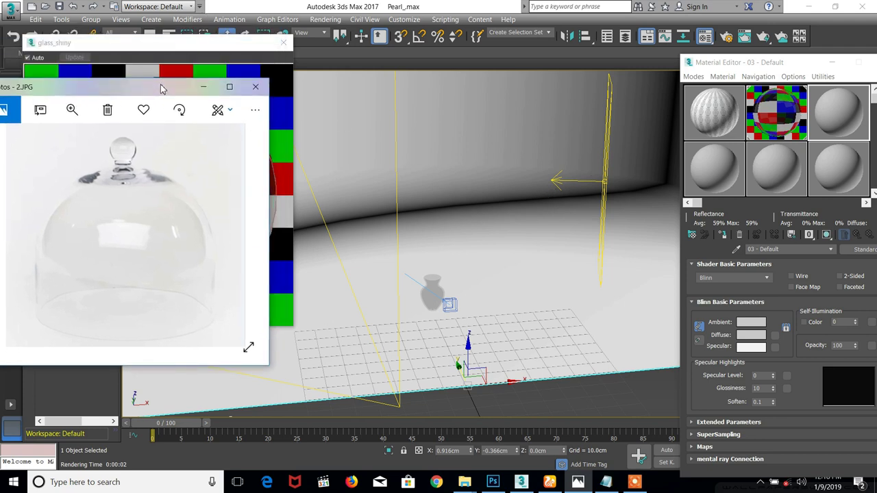
click(399, 316)
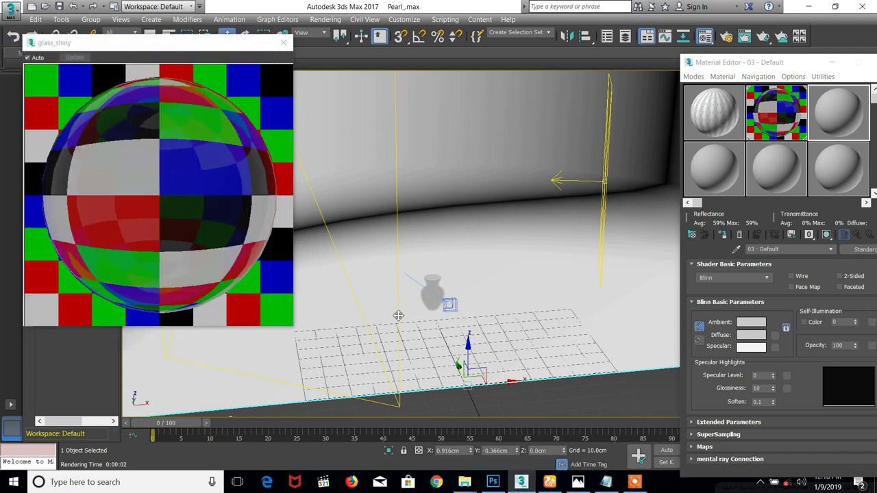
Change the third material slot to a VRayMtl and assign it to the vase in the camera view
key(z)
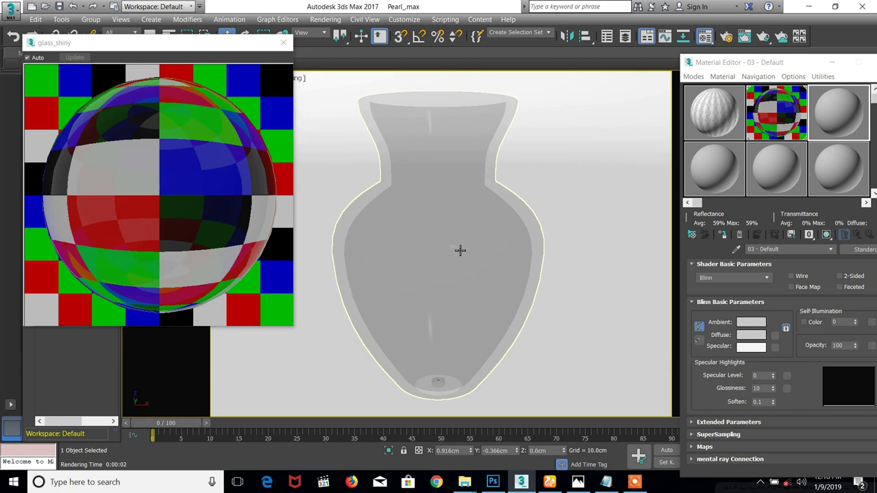
key(w)
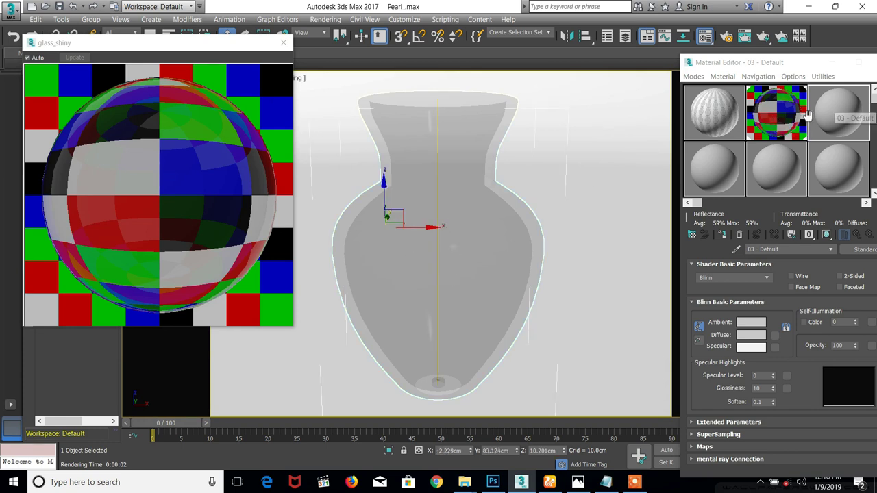
click(845, 113)
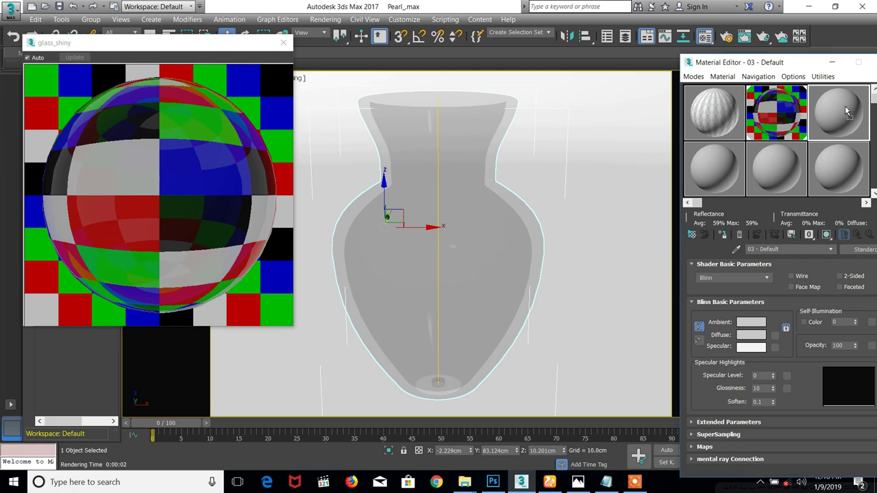
click(776, 108)
click(833, 116)
click(862, 250)
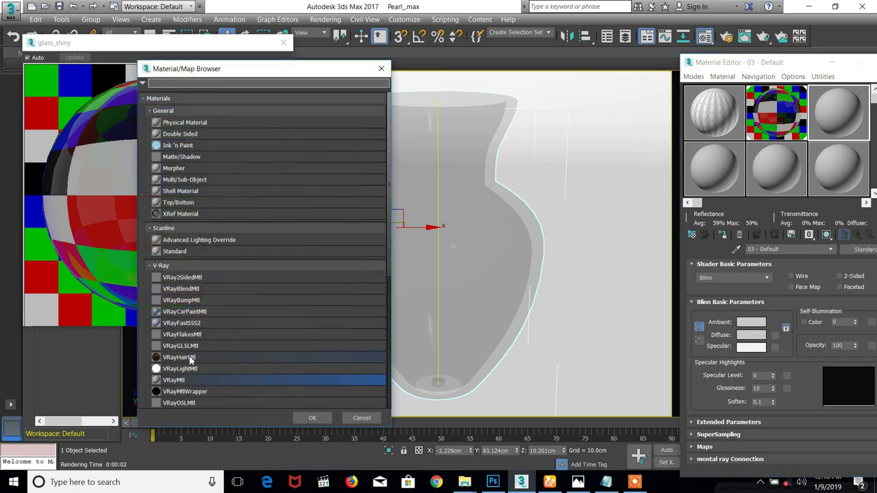
double_click(178, 381)
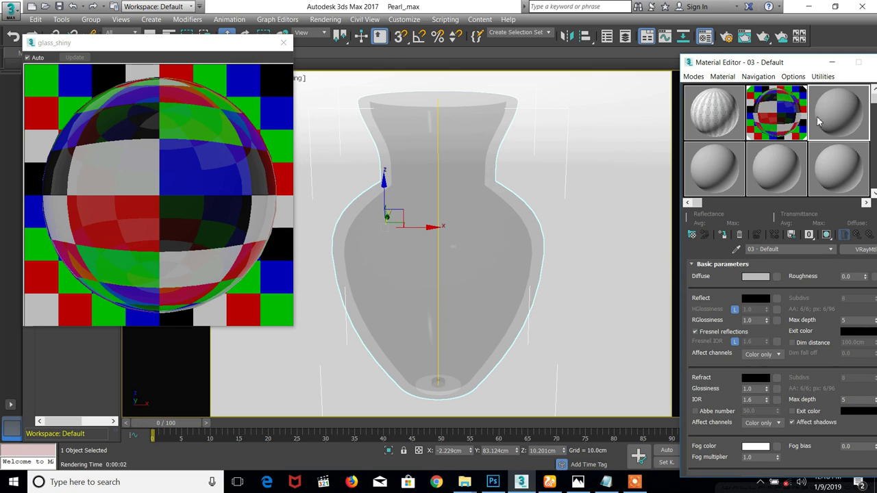
mouse_move(819, 121)
mouse_down()
mouse_move(832, 123)
mouse_move(599, 208)
mouse_move(513, 233)
mouse_move(494, 227)
mouse_up()
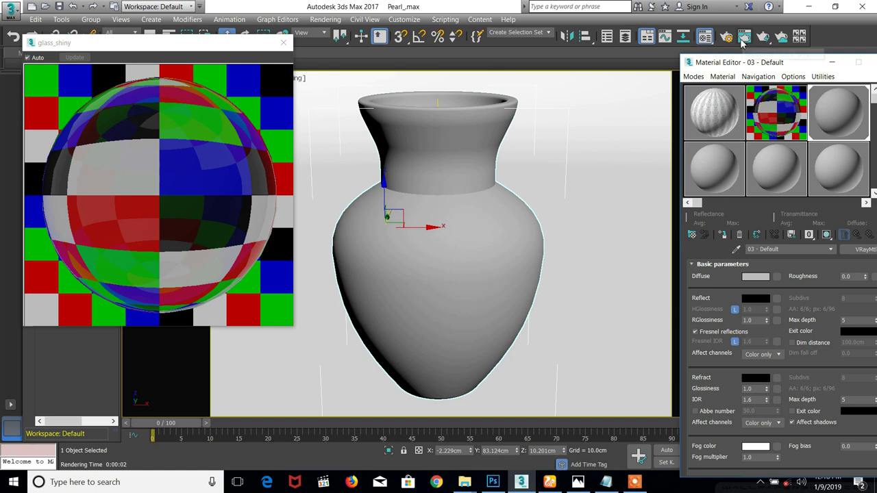
Render the VRayPhysicalCamera01 view with the default VRayMtl on the vase, then close the frame buffer
click(763, 36)
click(576, 102)
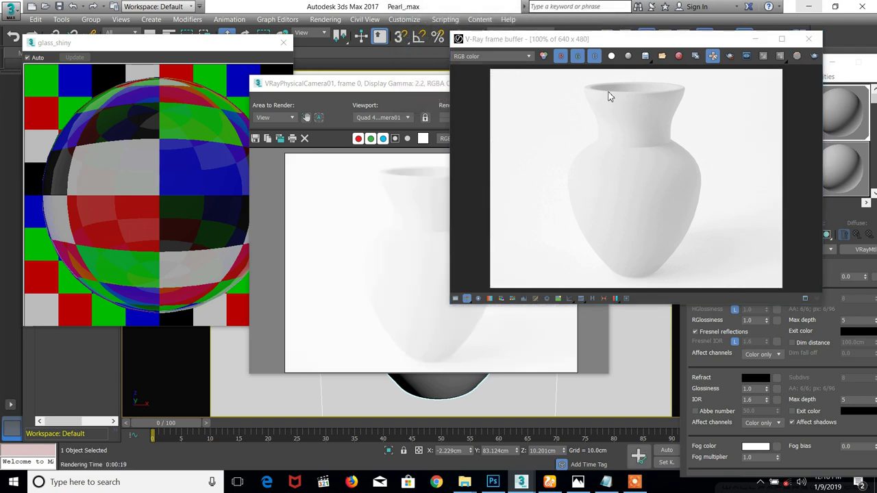
click(650, 155)
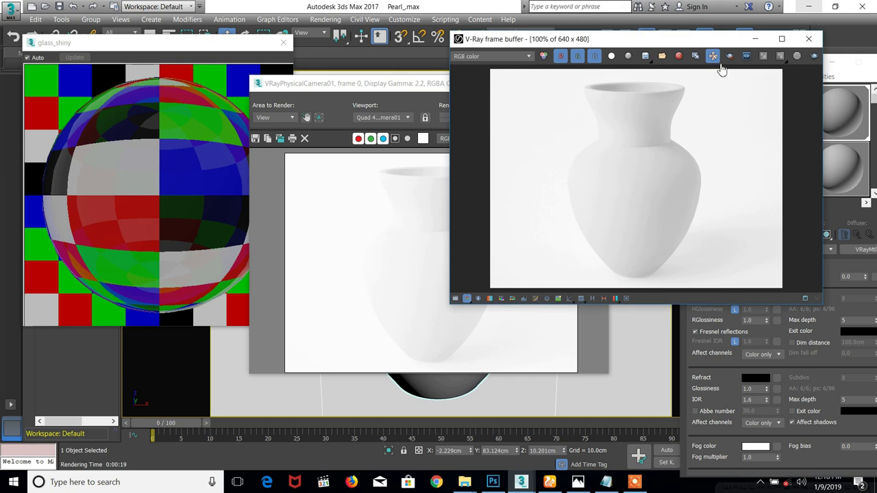
click(811, 39)
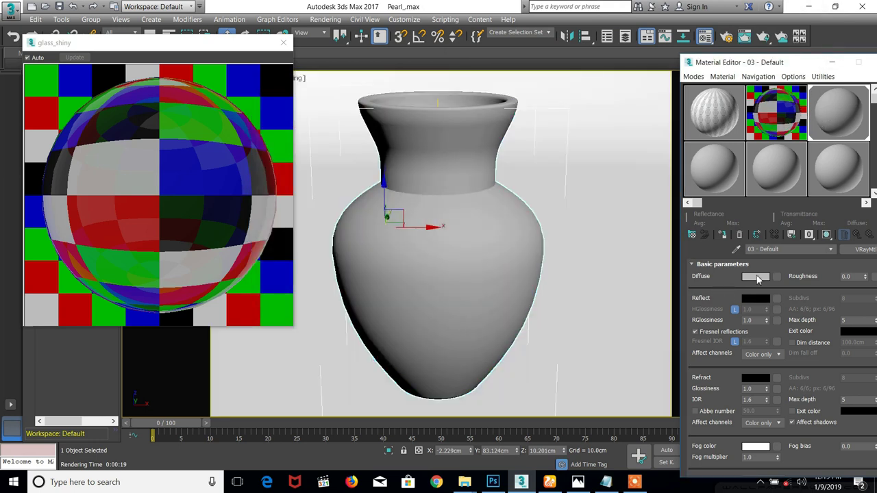
Set the new vase material's diffuse colour to a value of 4
click(758, 278)
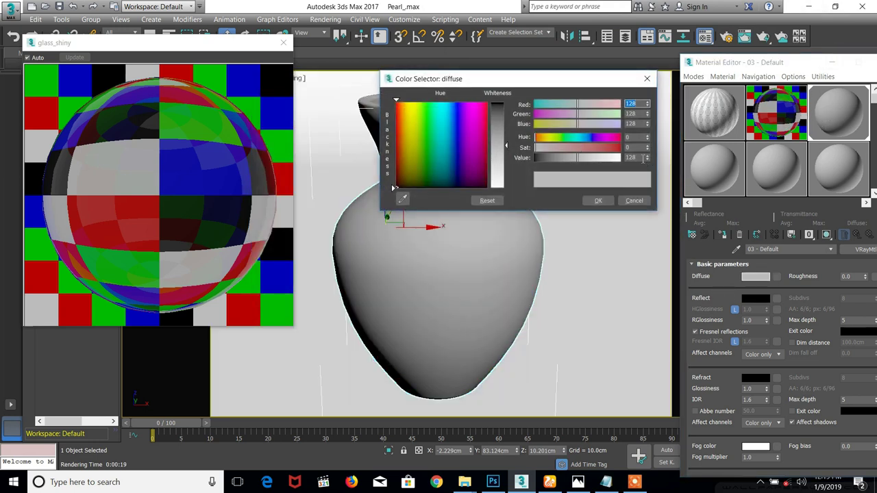
click(630, 158)
text(4)
key(Return)
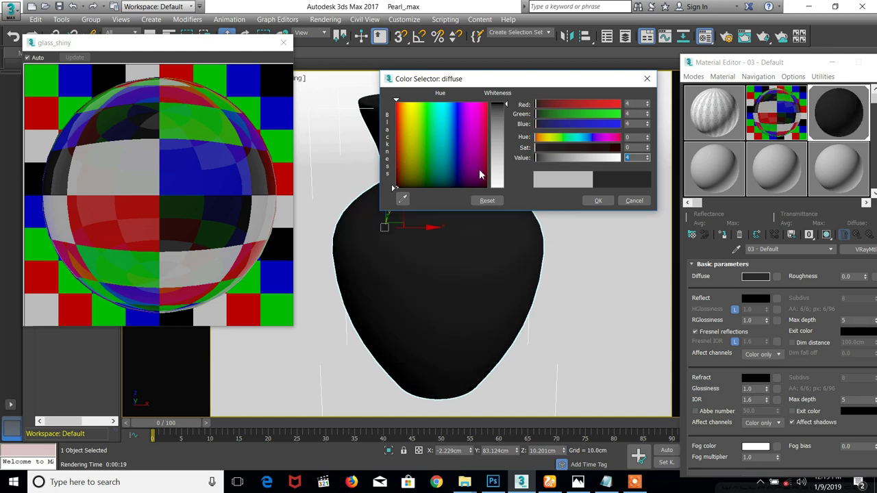
click(598, 200)
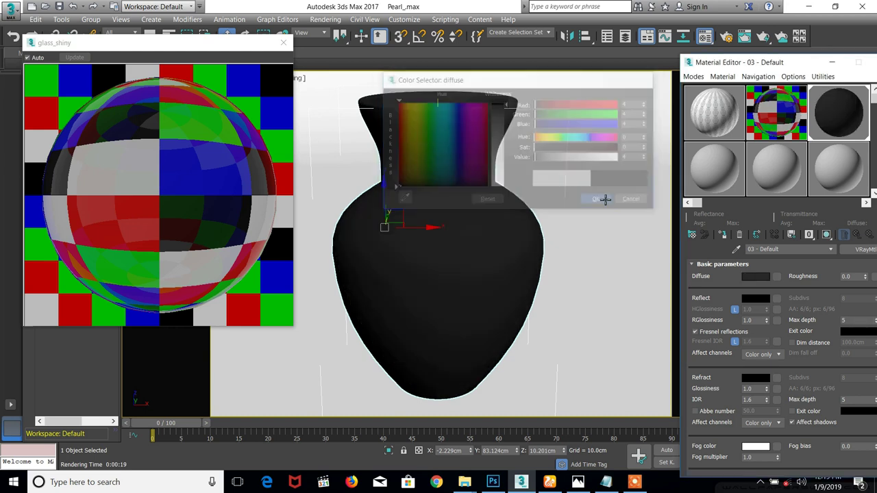
Set the new vase material's reflection colour to a value of 180 and reposition the Material Editor to show its full width
click(756, 299)
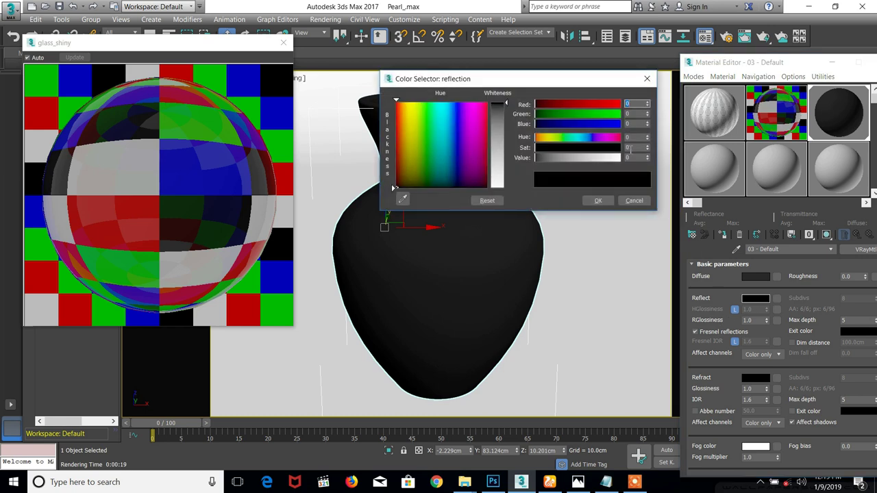
click(637, 158)
key(Return)
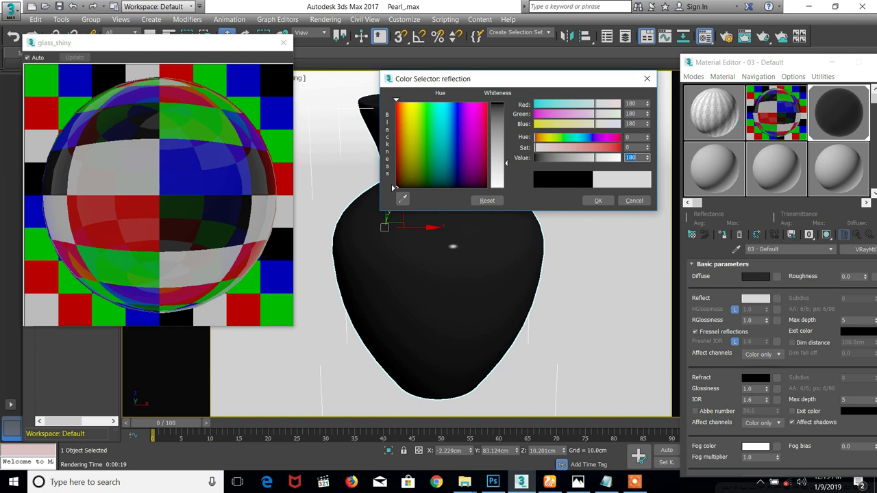
click(608, 200)
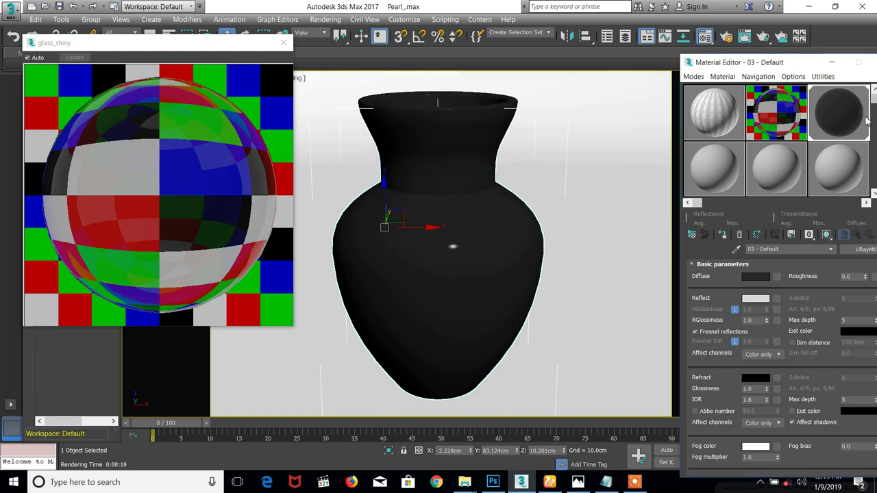
drag(788, 66, 714, 65)
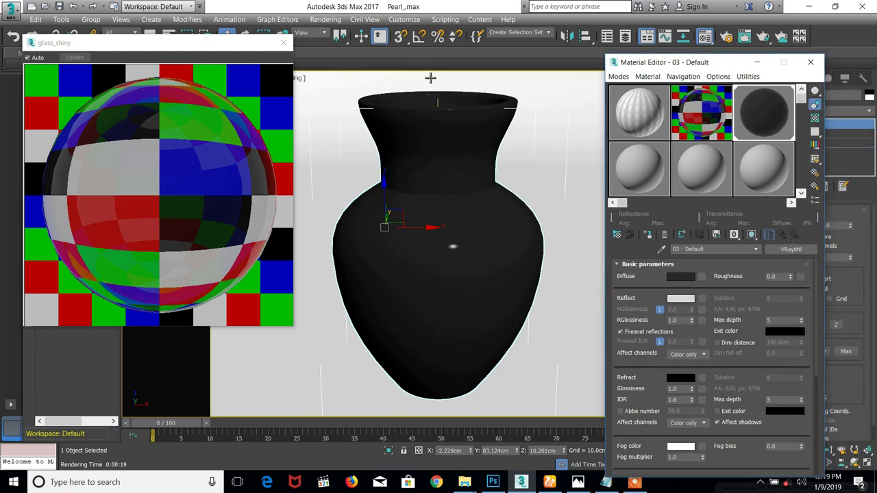
Open an enlarged preview of the 03 - Default material and show a checkered background behind its sample
double_click(771, 125)
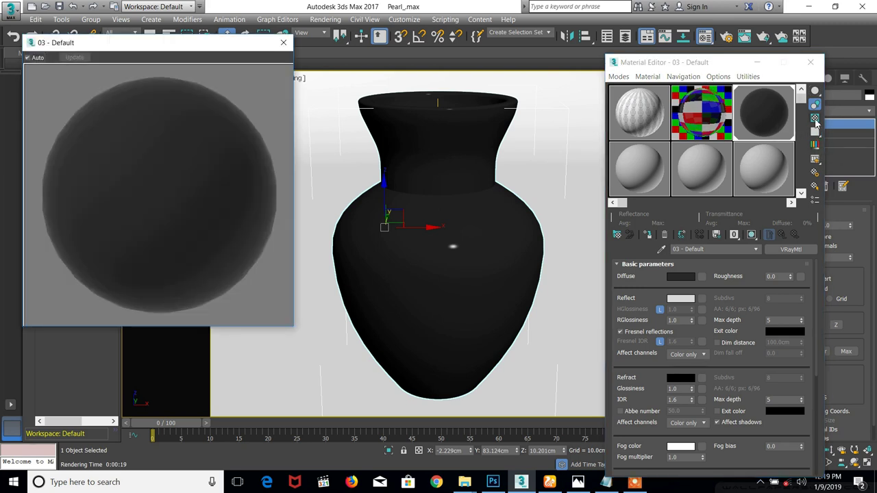
click(814, 118)
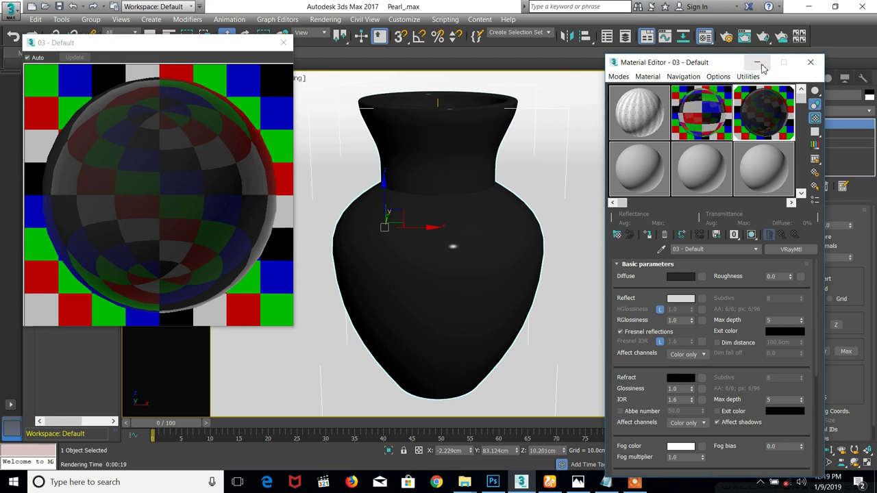
drag(643, 400, 647, 375)
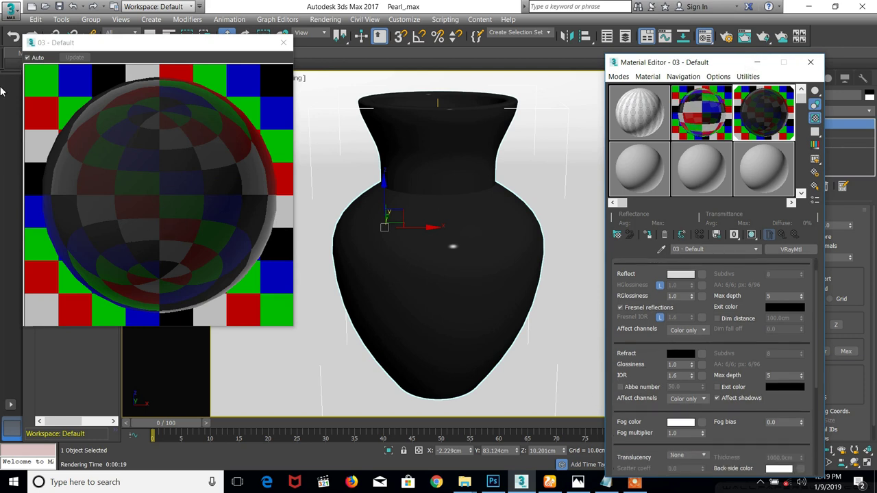
click(132, 160)
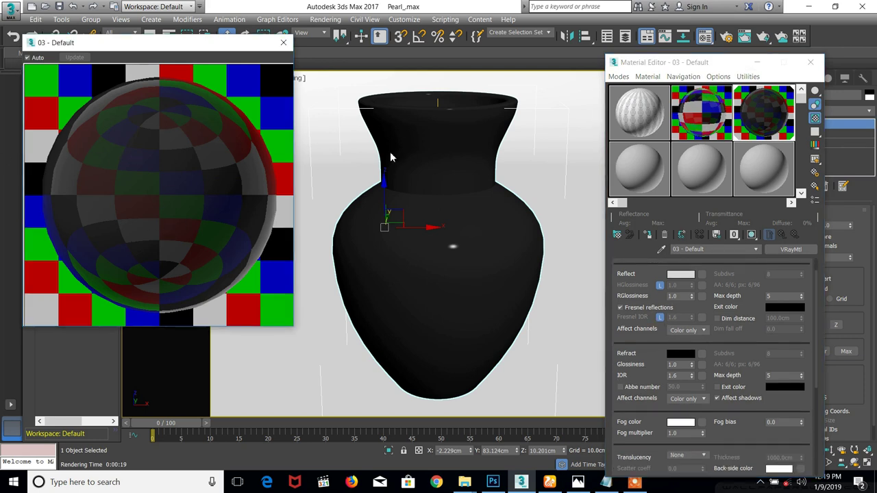
Set the Refract color of the 03 - Default material to a value of 220
click(683, 360)
click(683, 360)
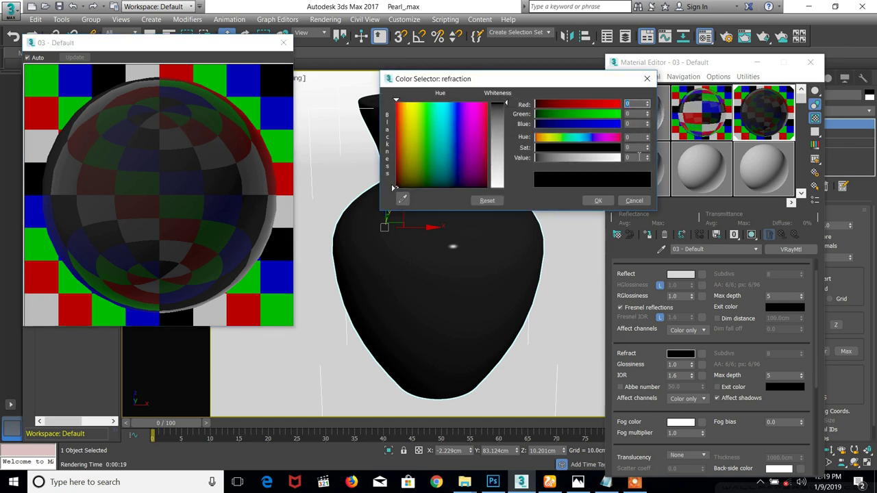
click(637, 156)
text(220)
key(Return)
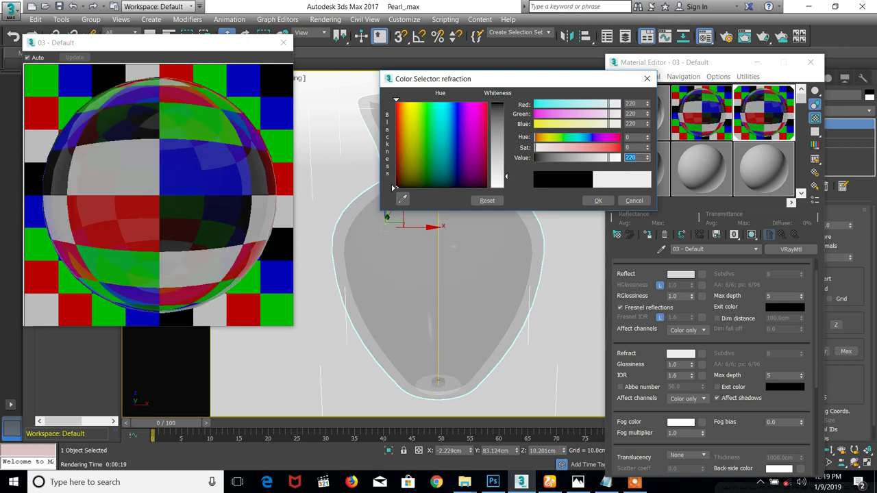
click(601, 200)
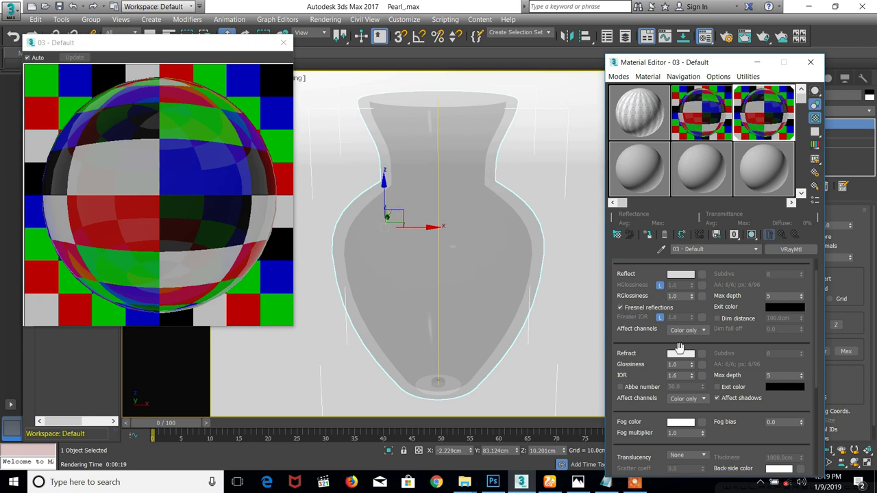
Assign a Noise map to the Bump slot of the 03 - Default material
drag(660, 365, 650, 331)
scroll(638, 370, up, 3)
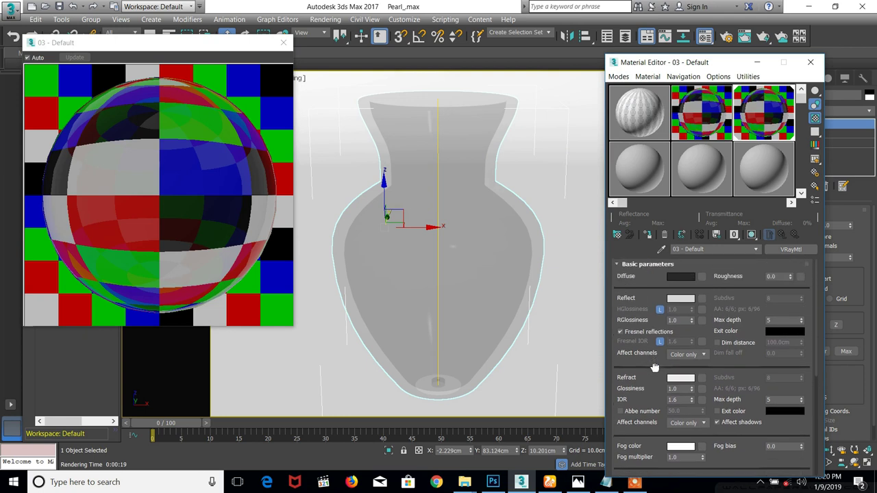
scroll(641, 445, down, 8)
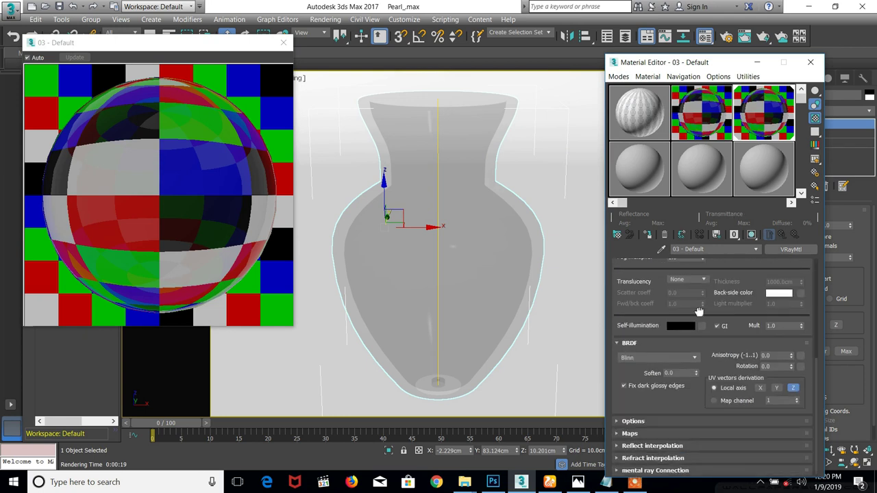
click(631, 433)
scroll(648, 421, down, 4)
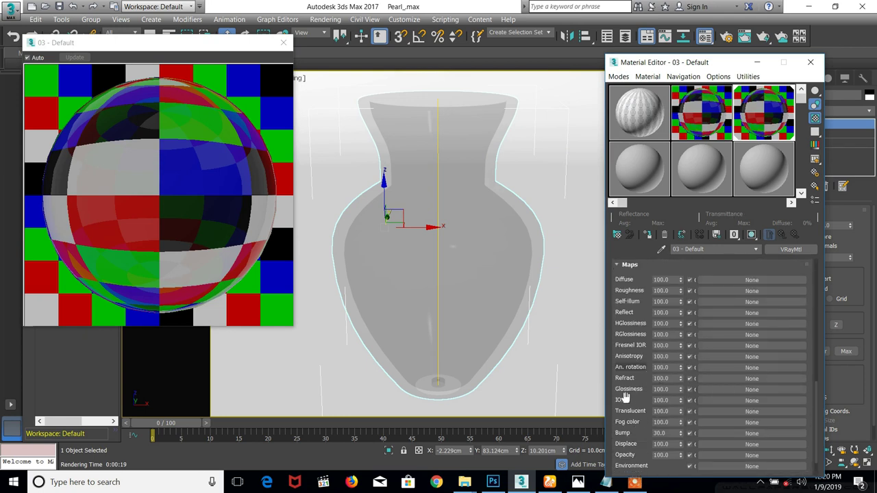
scroll(629, 384, down, 1)
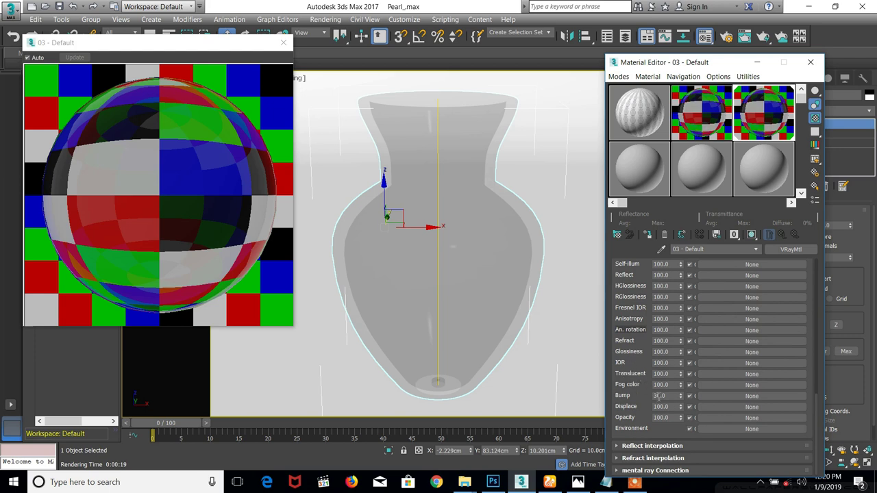
click(752, 396)
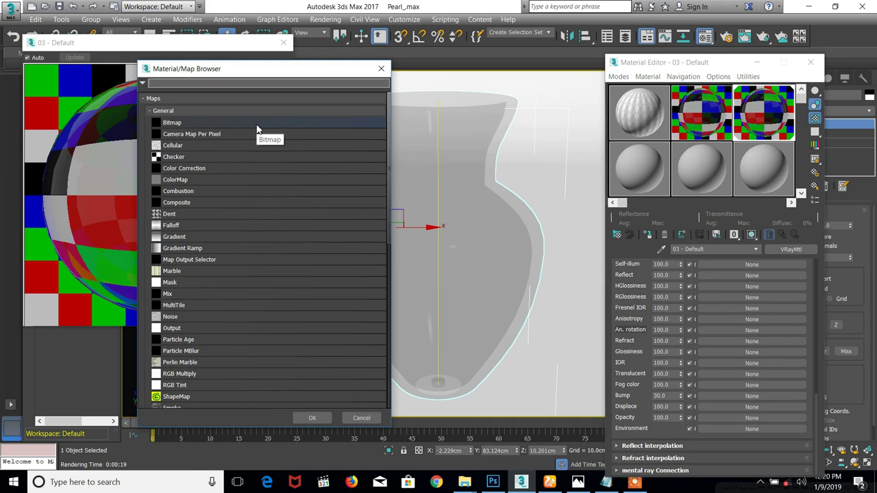
click(191, 126)
scroll(218, 231, down, 4)
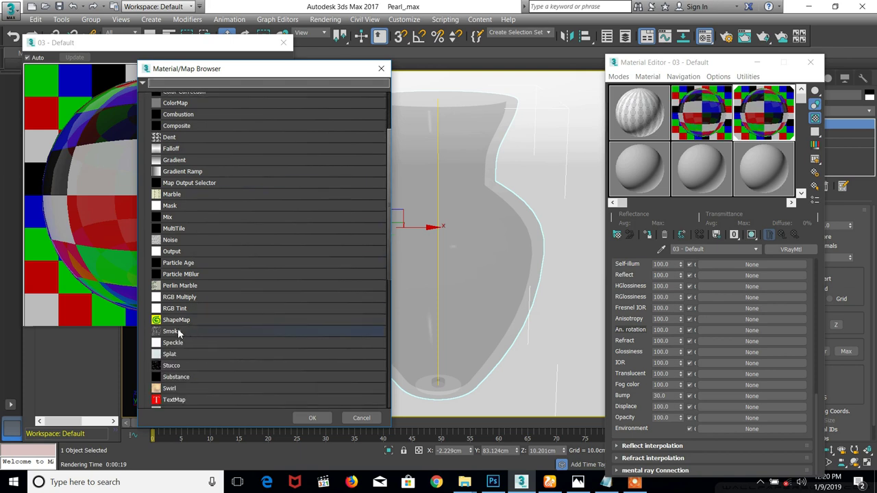
double_click(192, 239)
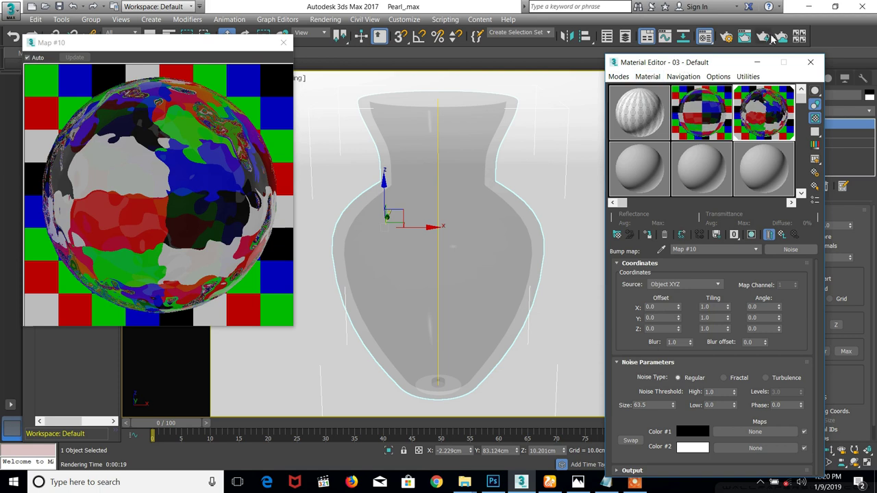
Render the vase from the camera view, inspect it in an enlarged V-Ray frame buffer, and close the render windows
click(745, 37)
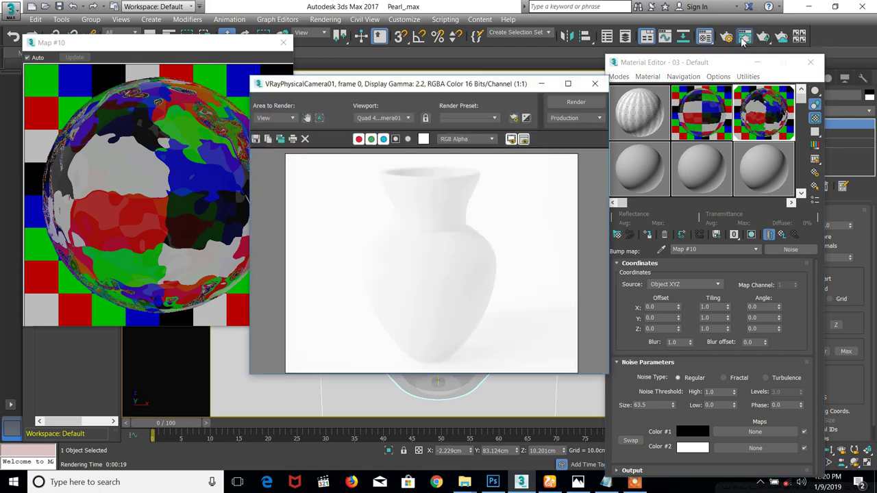
click(575, 102)
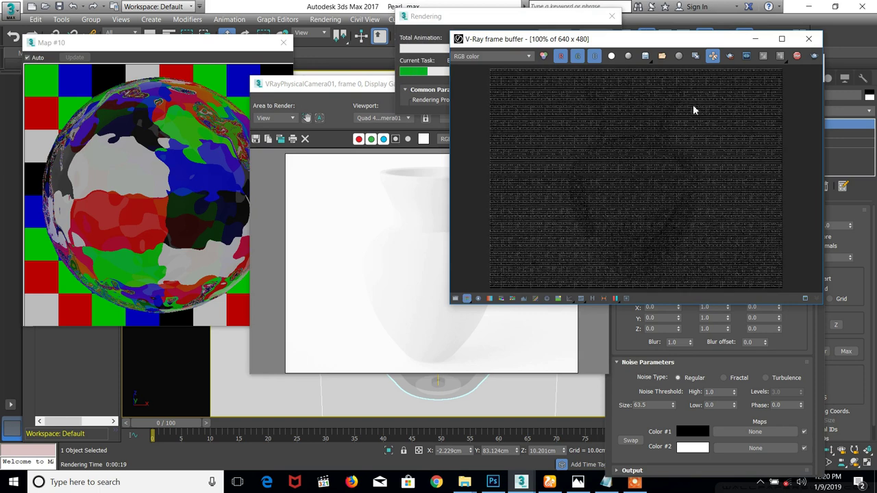
drag(684, 44, 532, 74)
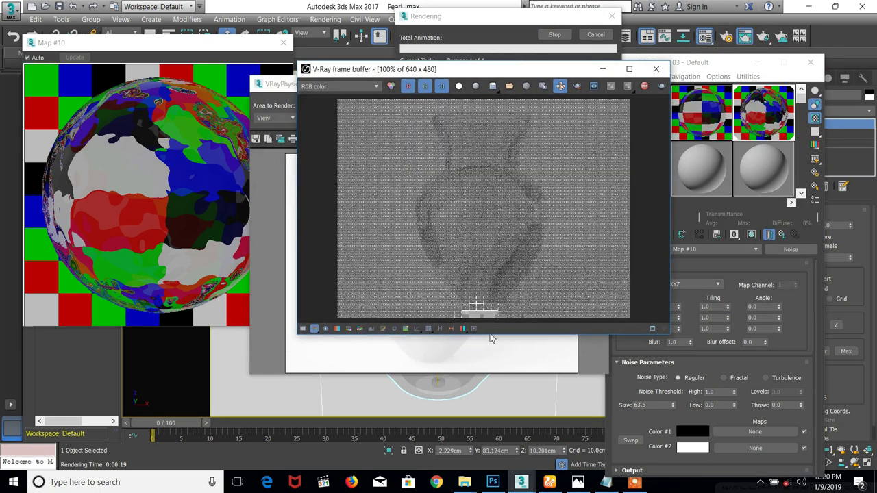
drag(491, 335, 528, 404)
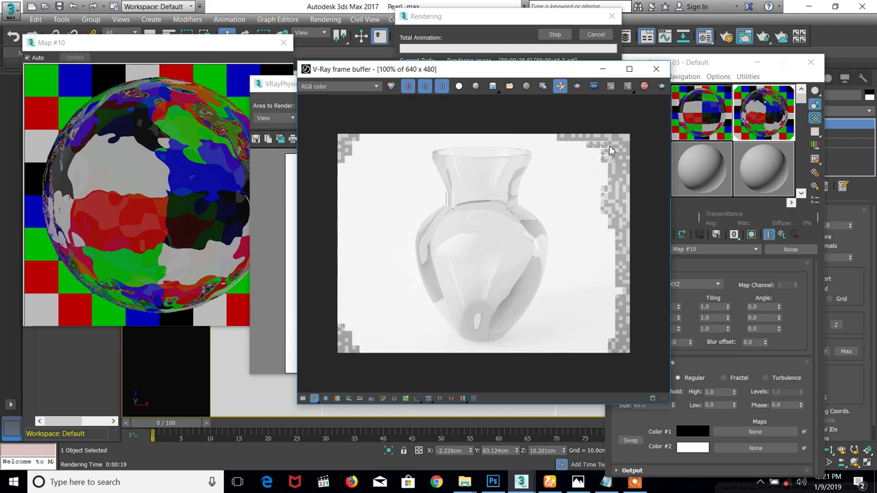
click(656, 70)
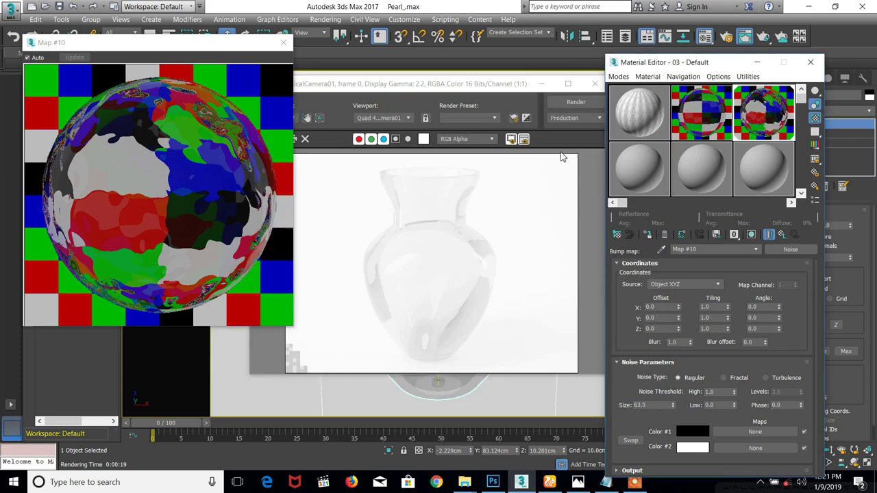
click(595, 84)
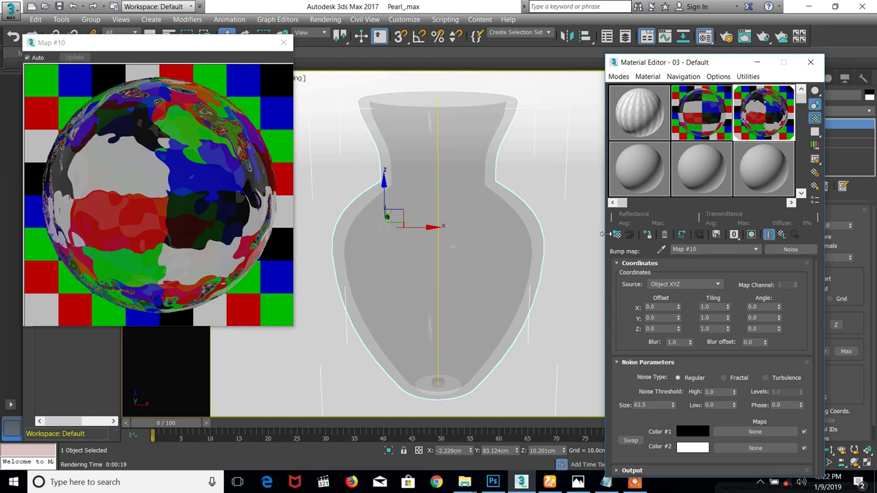
Examine the material's Bump slot and the coordinates and noise parameters of its assigned Noise map
click(783, 234)
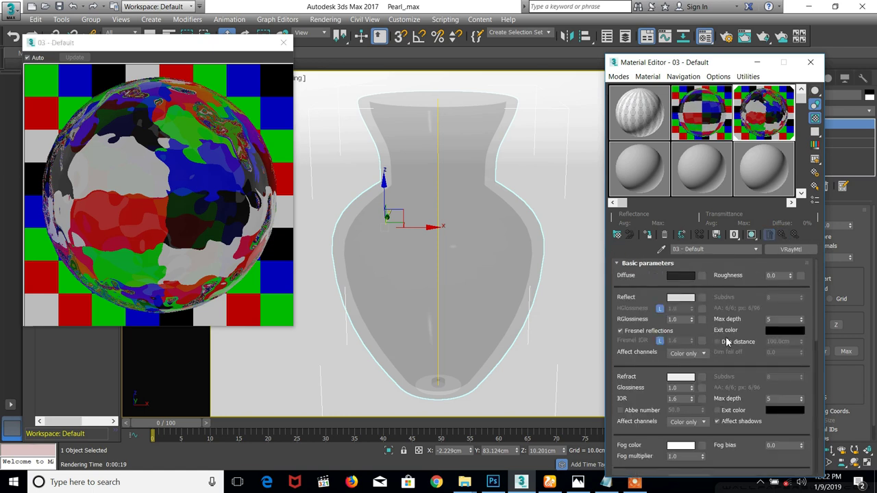
scroll(736, 354, down, 3)
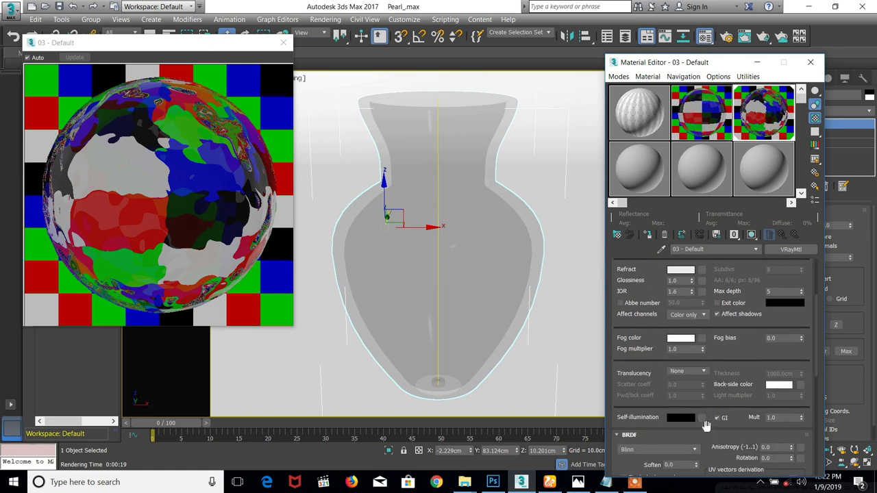
drag(704, 432, 731, 249)
scroll(722, 339, down, 5)
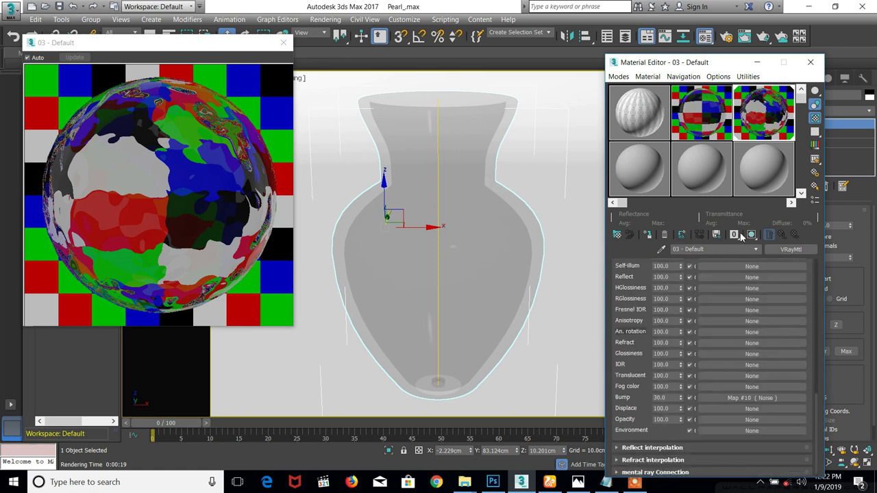
scroll(685, 432, down, 2)
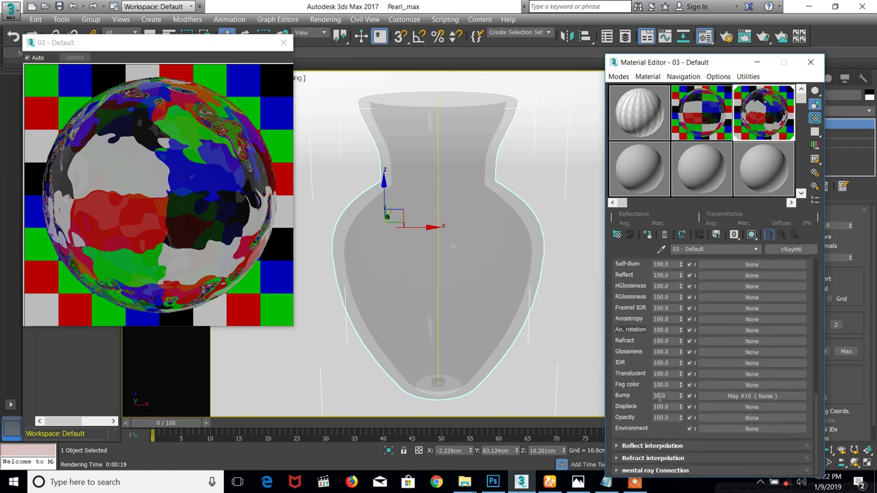
click(749, 396)
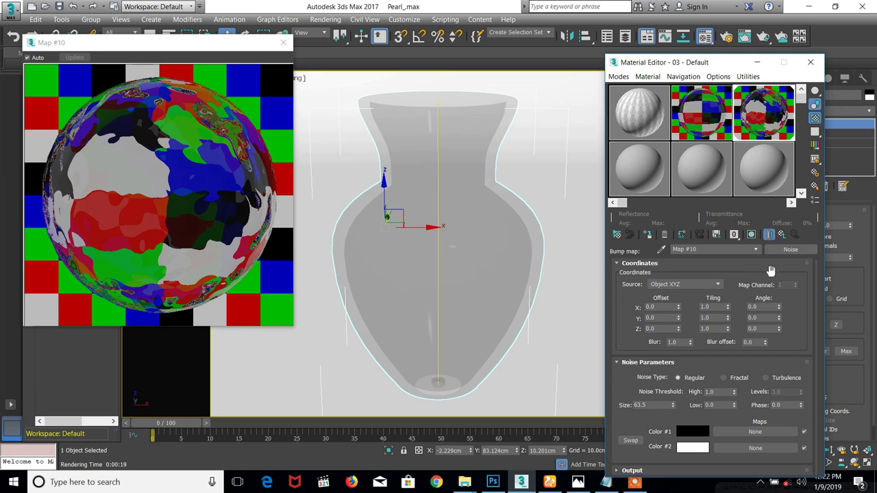
click(771, 235)
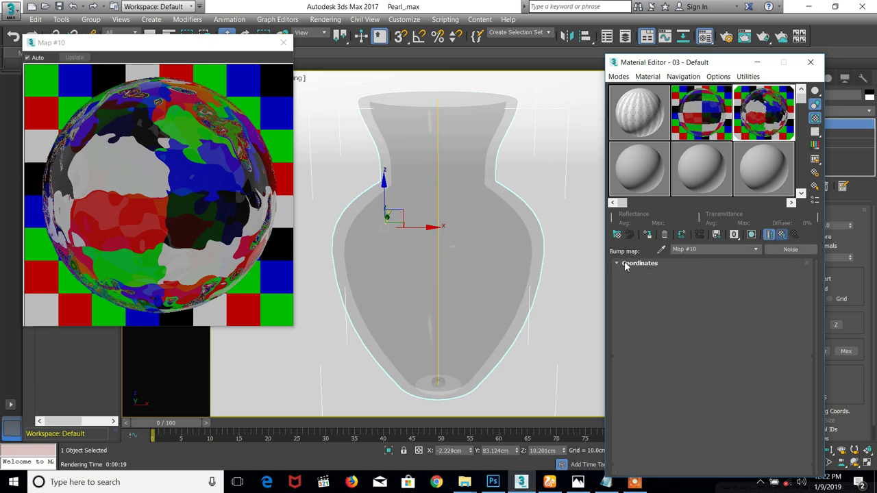
scroll(762, 277, down, 10)
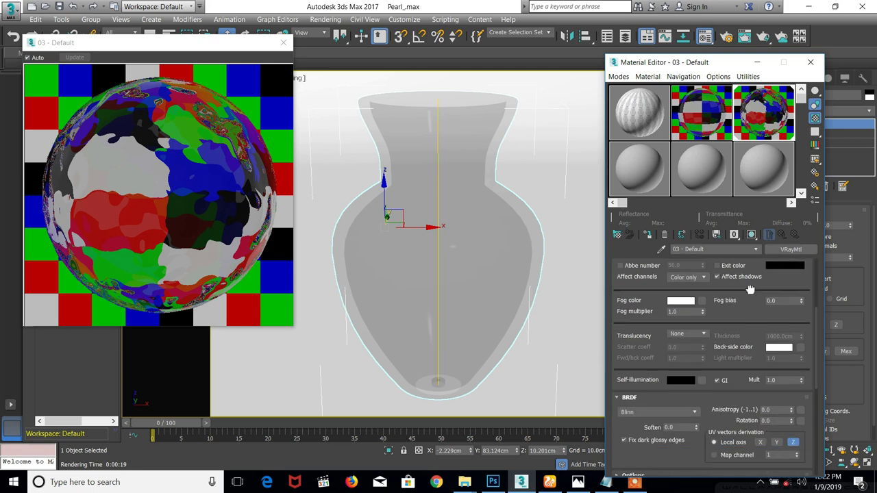
scroll(762, 276, down, 3)
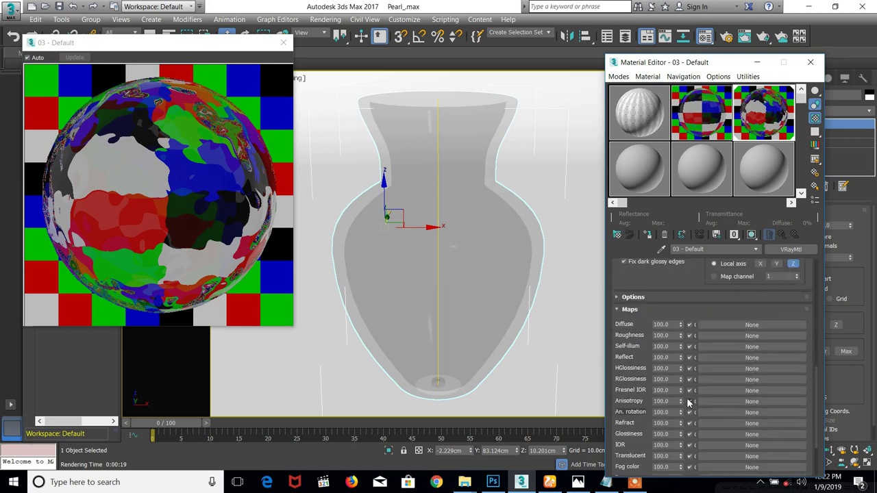
scroll(713, 315, down, 5)
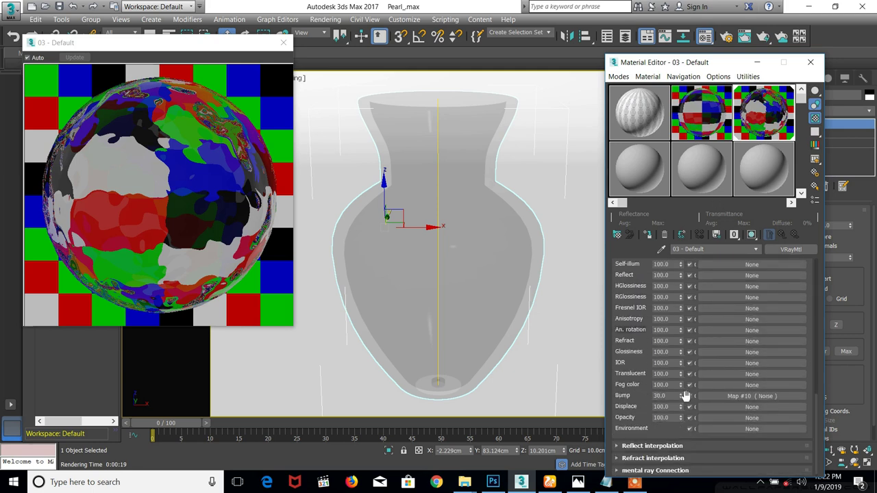
click(739, 401)
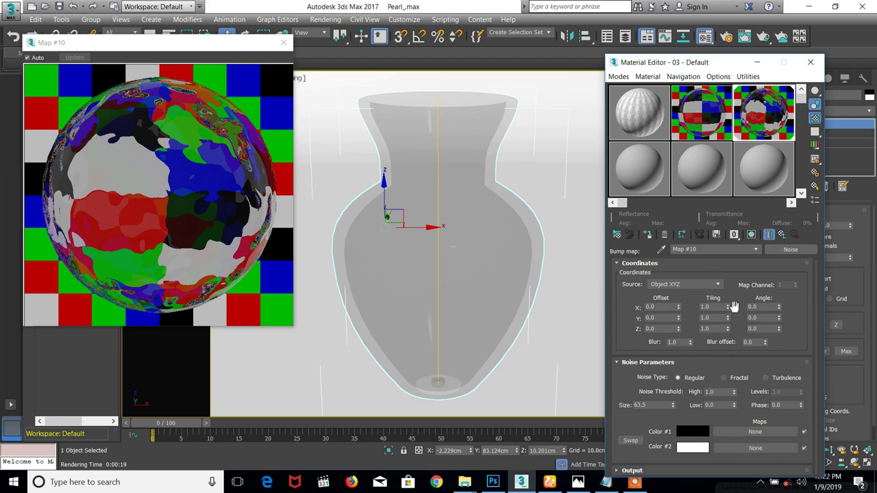
click(782, 235)
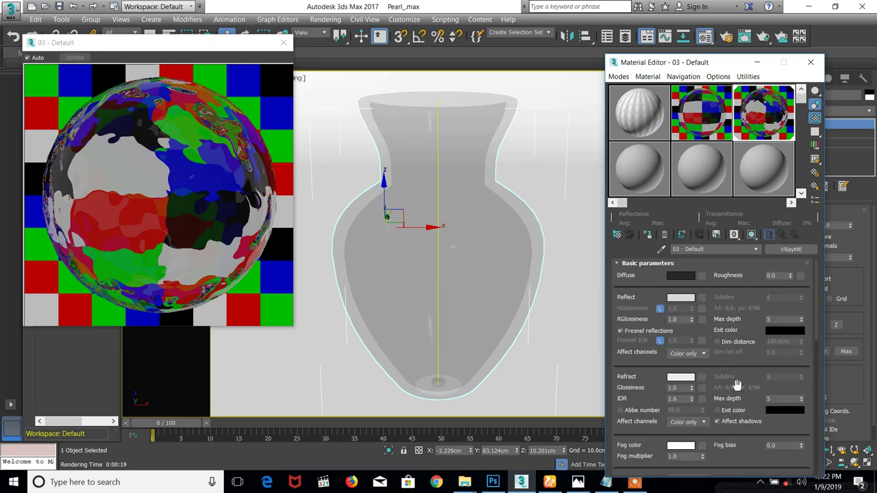
Examine the map types available to replace the Noise map in the material's Bump slot and cancel without choosing one
scroll(749, 377, down, 5)
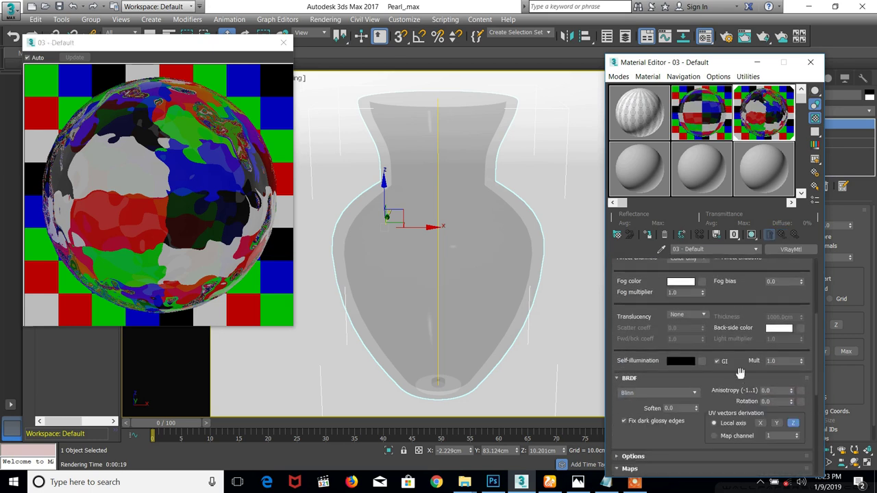
click(712, 469)
scroll(740, 370, down, 3)
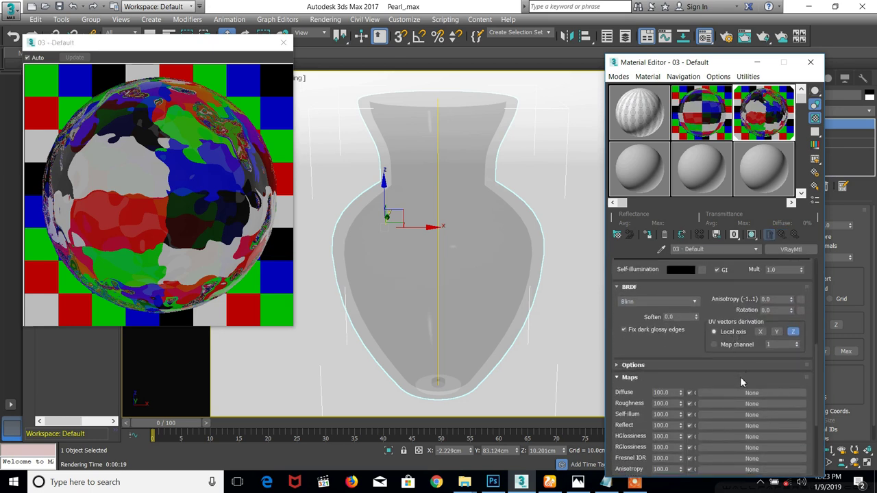
scroll(747, 338, down, 2)
click(740, 448)
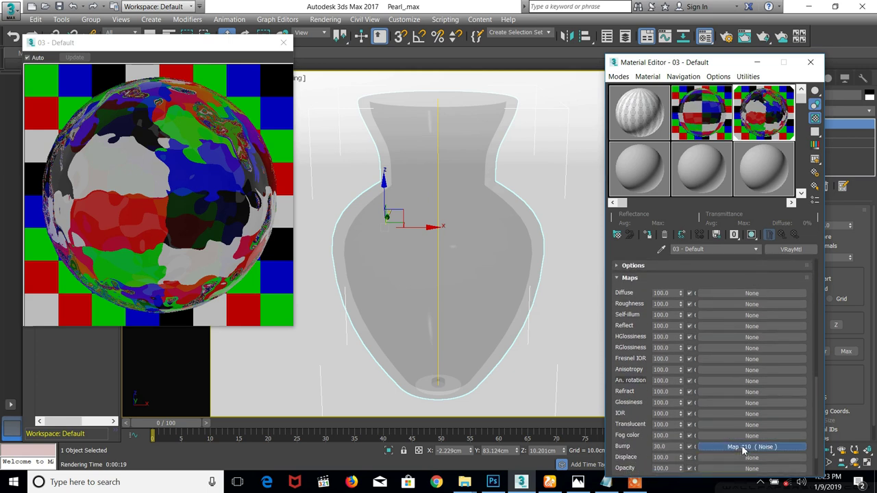
click(791, 250)
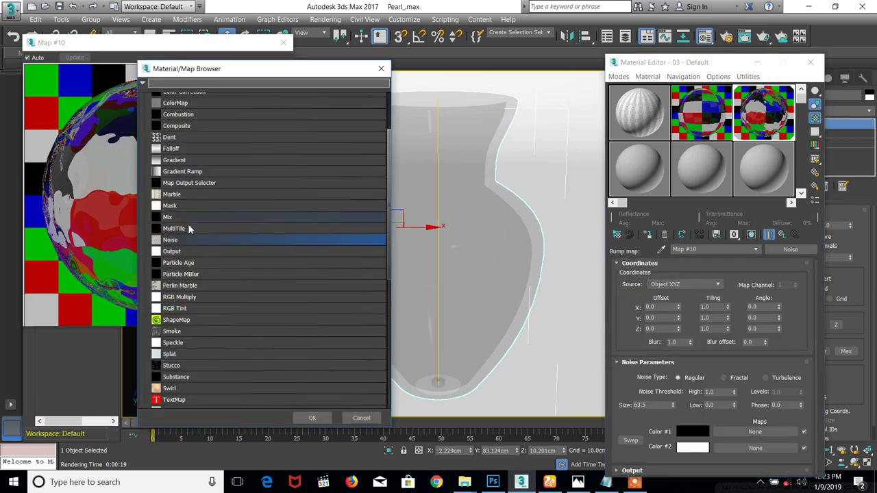
click(356, 420)
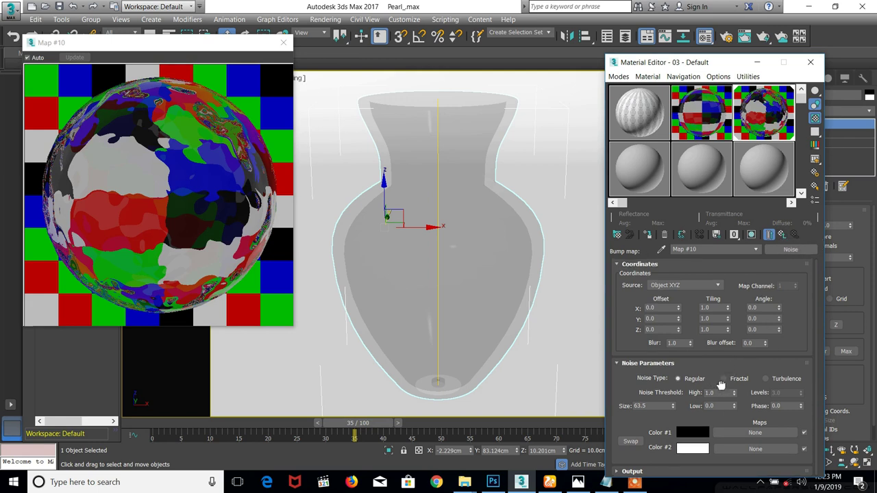
click(782, 234)
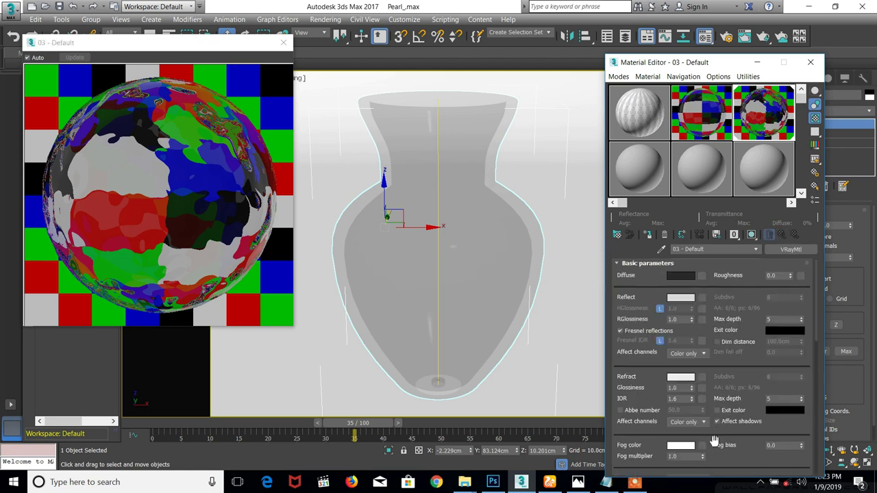
Open the Noise map in the material's Bump slot and set its X and Y tiling to 5
scroll(720, 428, down, 3)
scroll(717, 425, down, 2)
scroll(706, 431, down, 4)
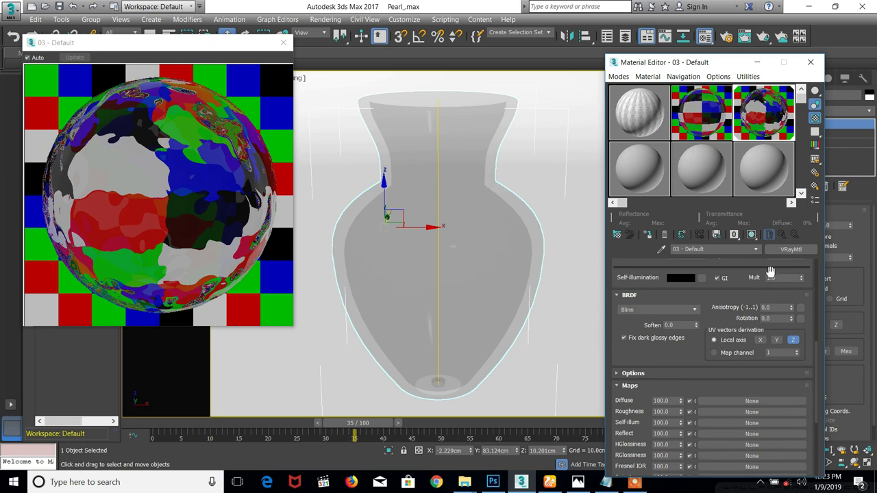
scroll(723, 329, down, 3)
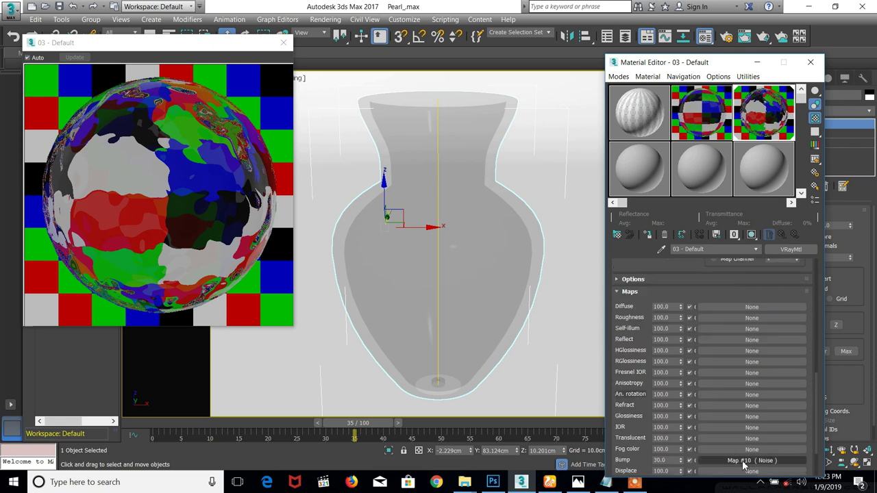
click(752, 461)
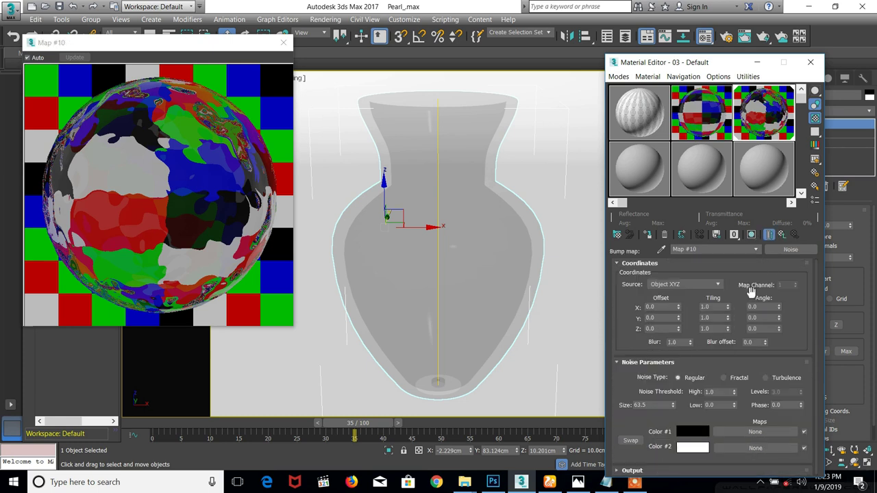
click(634, 483)
click(836, 436)
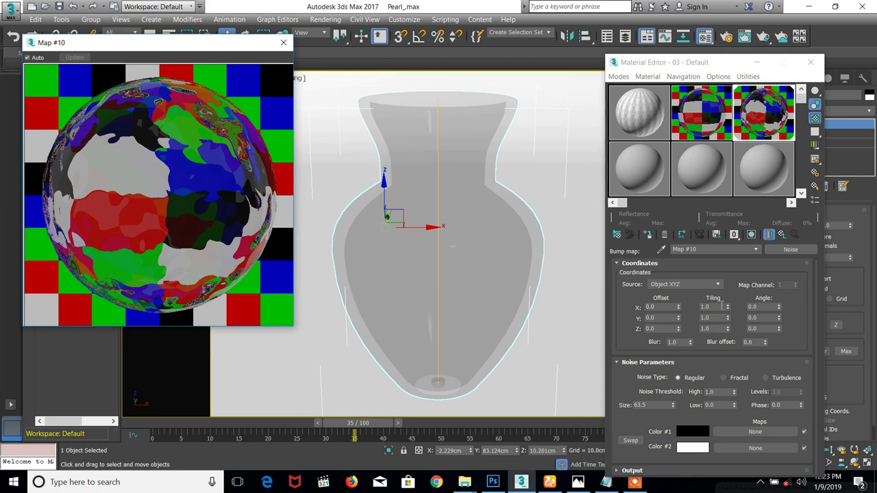
click(715, 307)
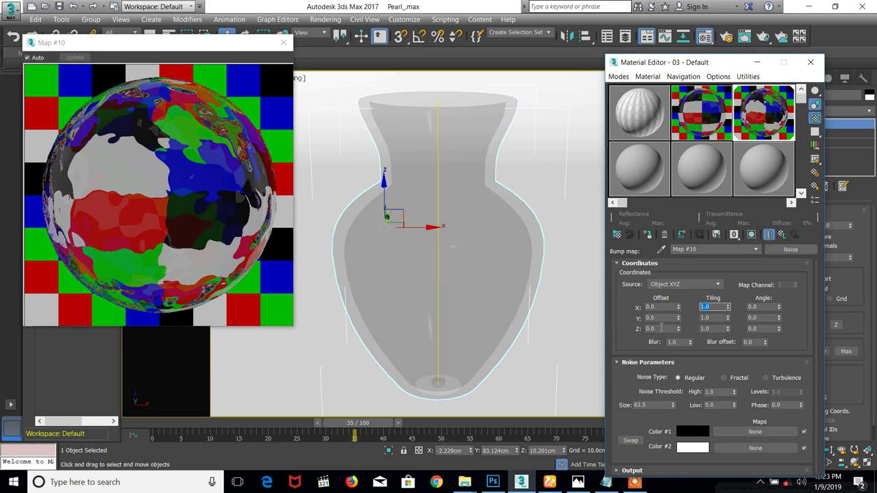
double_click(703, 307)
key(Tab)
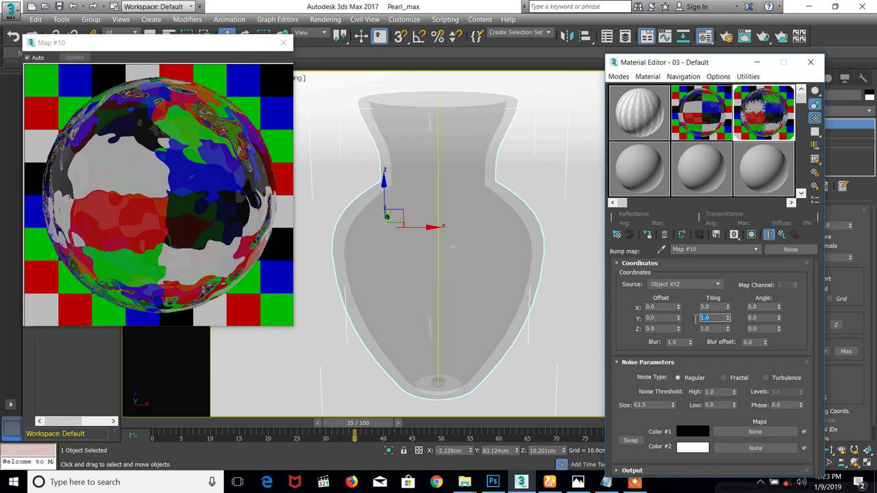
text(5)
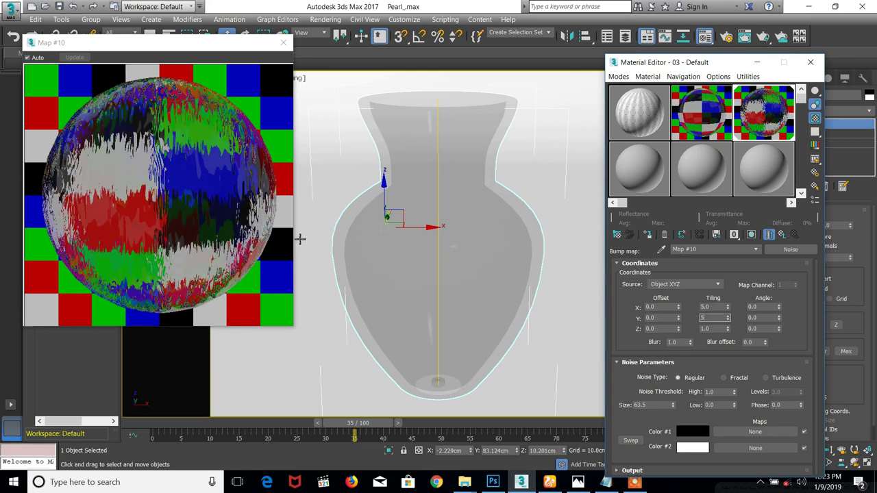
key(Return)
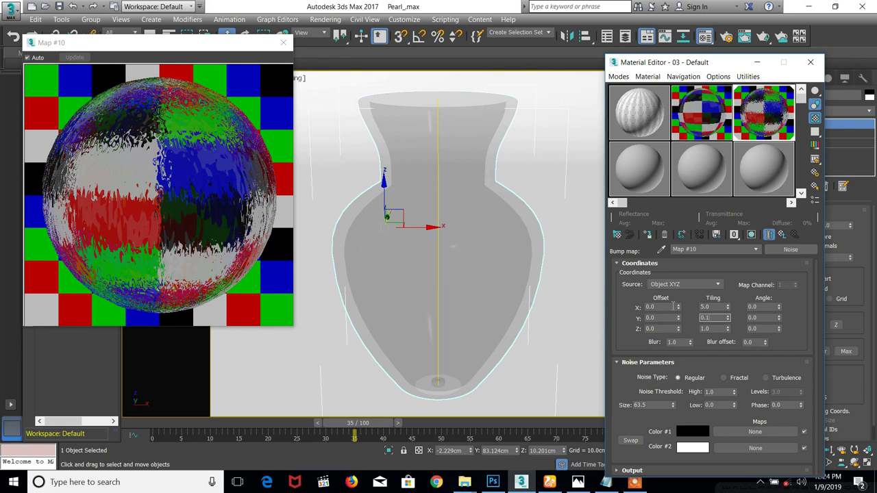
Try a tiling of 0.1 in X and Y on the Noise map
click(713, 307)
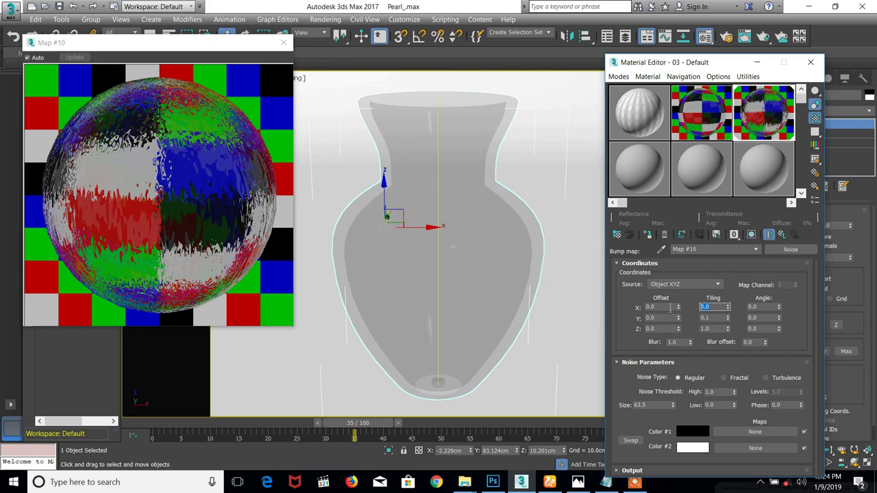
key(BackSpace)
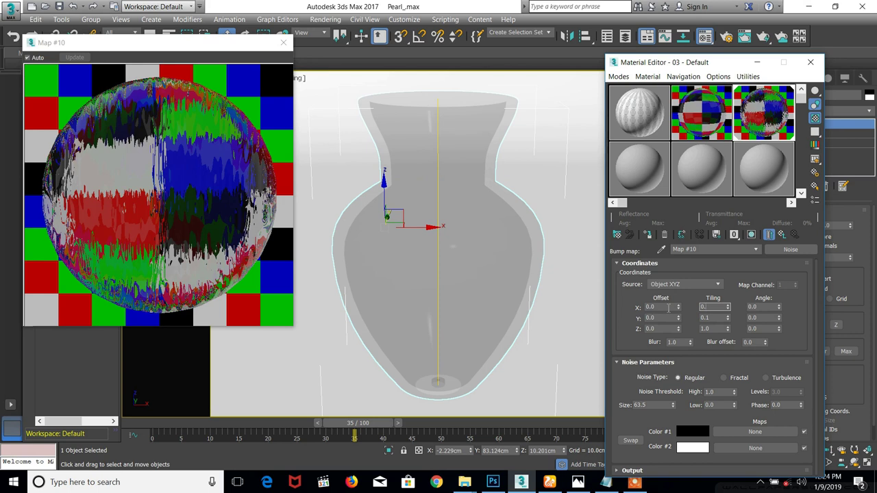
key(Return)
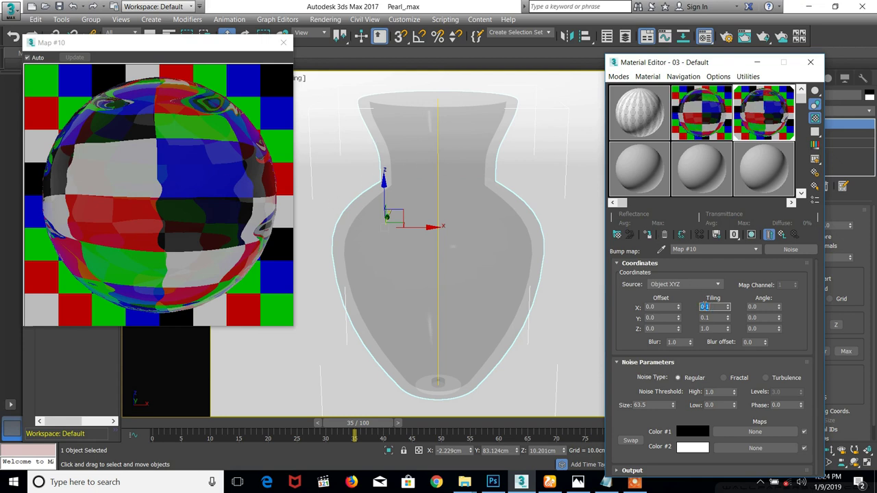
Restore the Noise map's X and Y tiling to 5 and return to the parent material's Bump entry
click(721, 317)
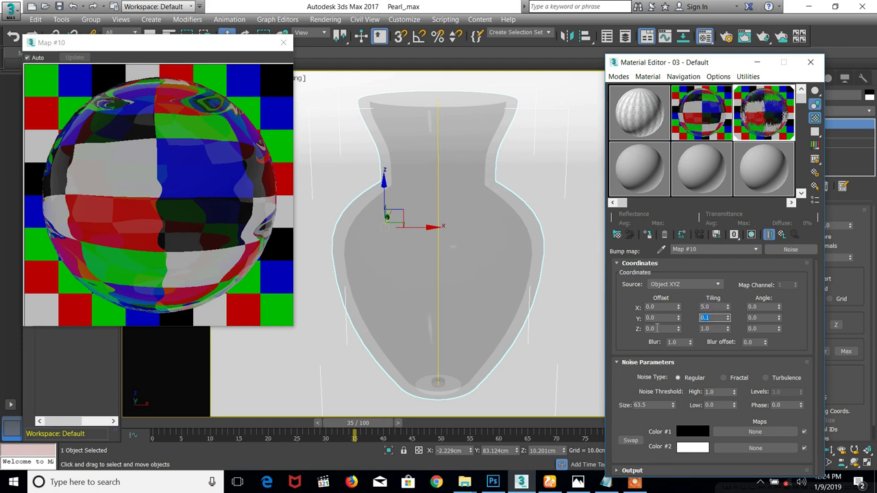
text(5)
key(Return)
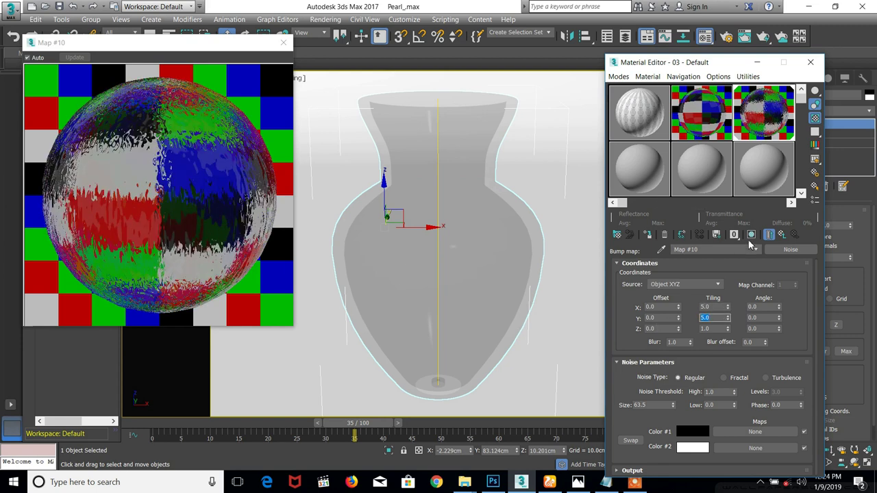
click(782, 237)
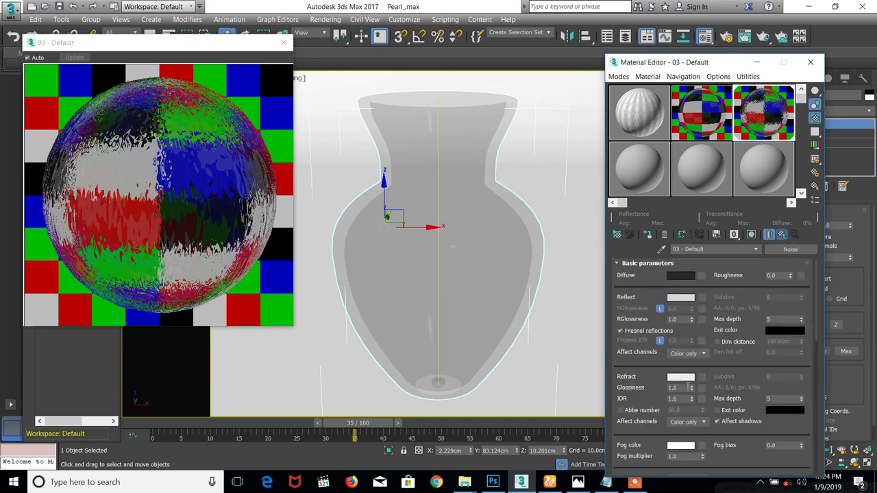
scroll(651, 411, down, 5)
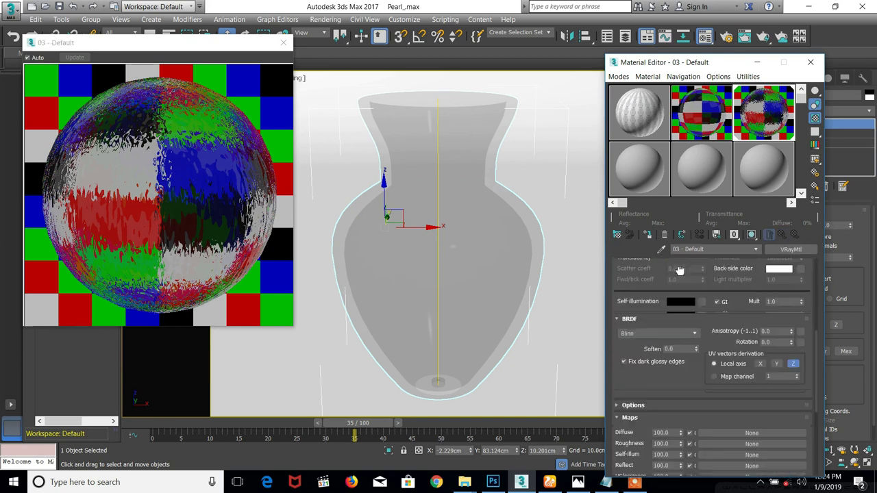
scroll(647, 398, down, 5)
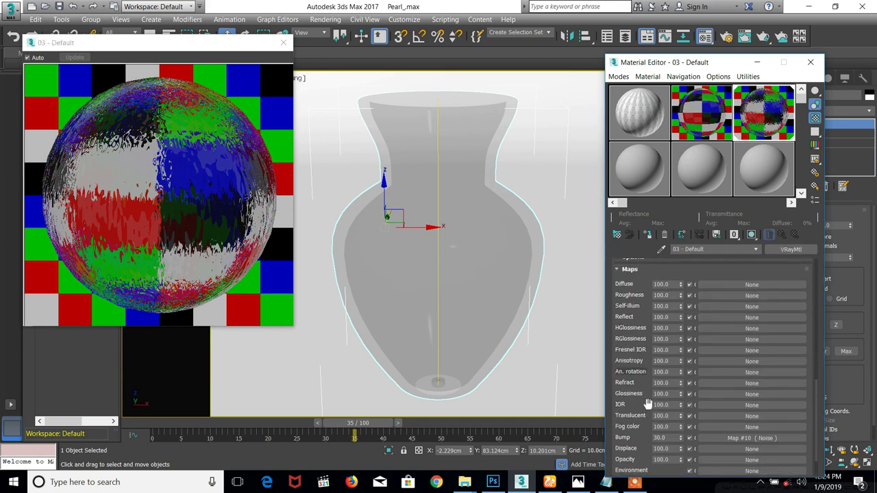
scroll(649, 361, down, 2)
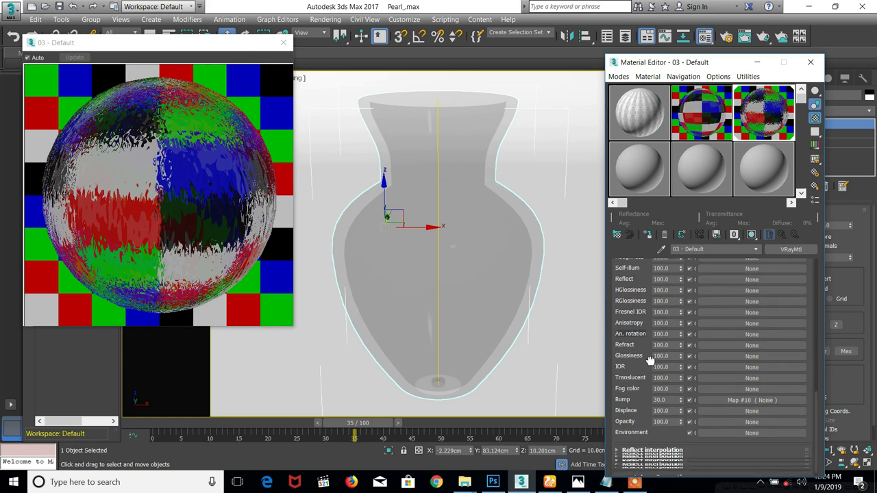
click(670, 396)
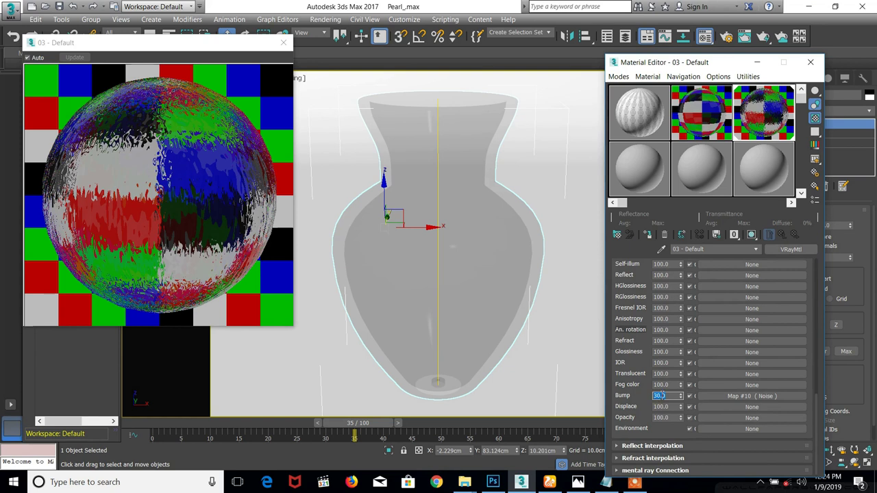
Render the camera view again to inspect the vase with the tiled Noise bump, and close the render windows
click(745, 37)
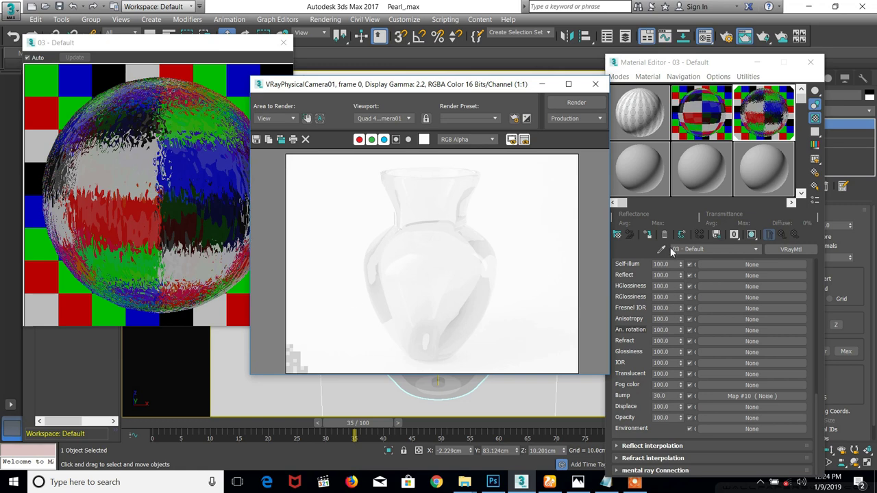
click(584, 104)
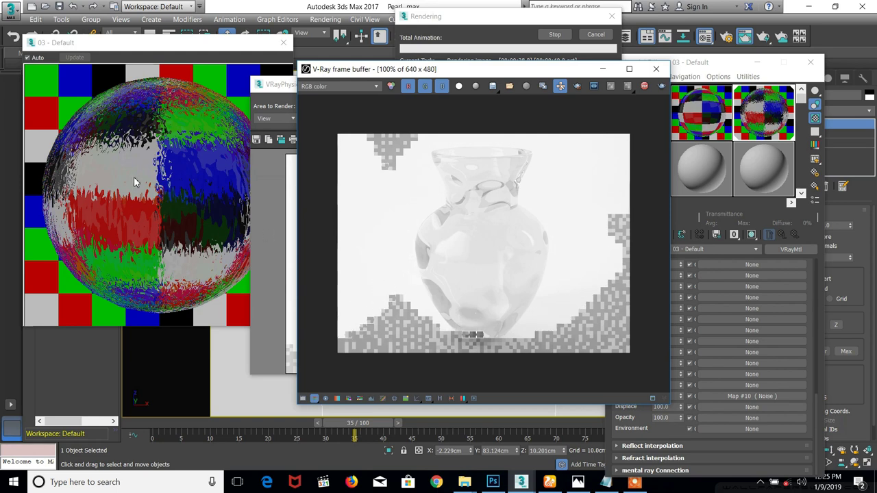
click(125, 205)
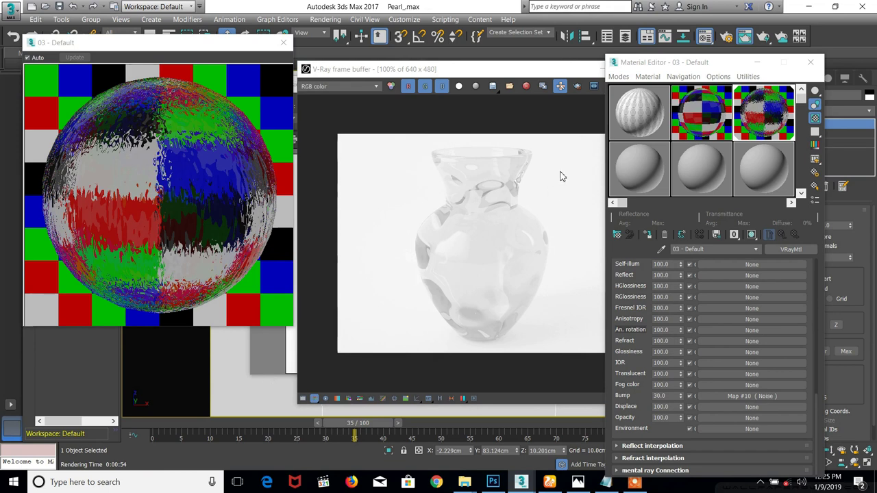
click(573, 63)
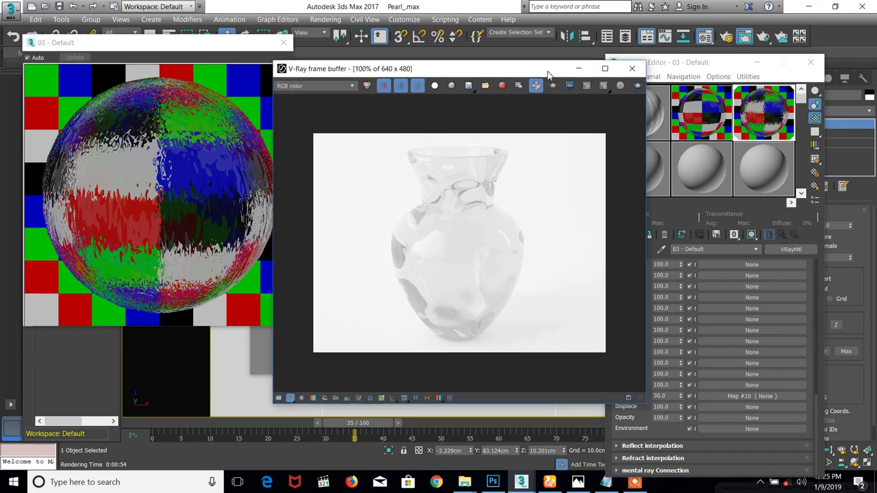
click(635, 71)
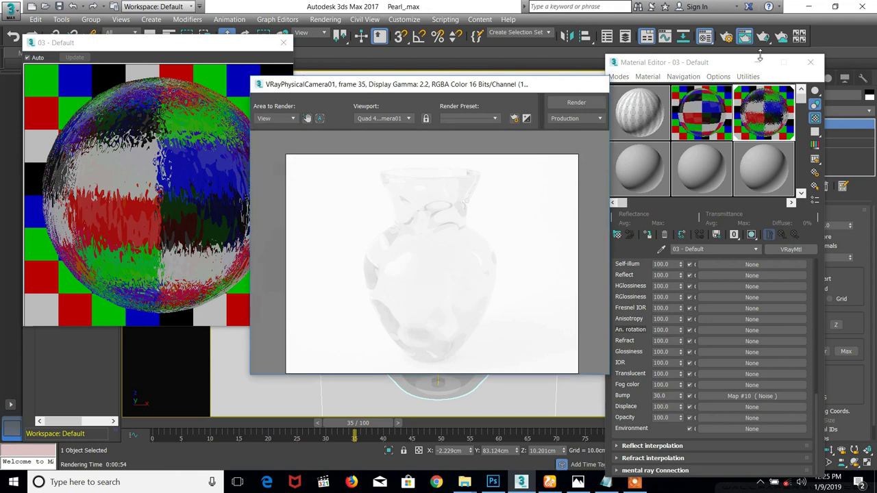
click(595, 83)
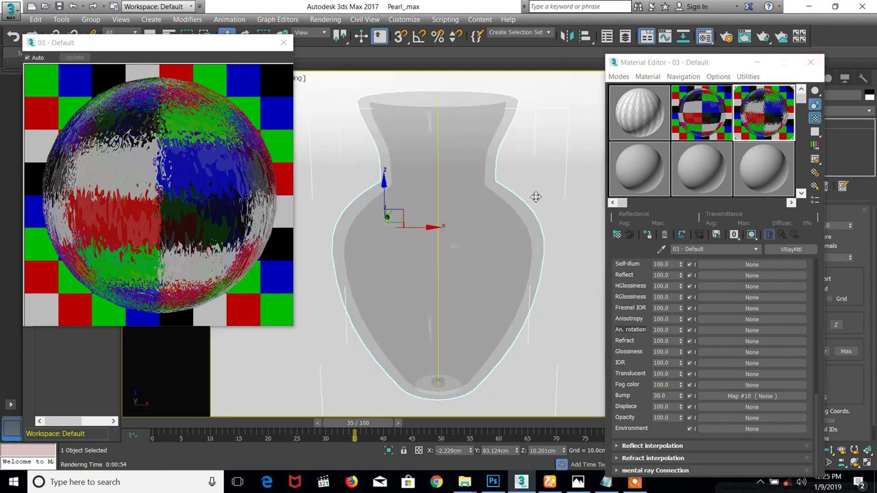
Leave the camera view for a perspective view of the whole set and select the vase
alt+middle_drag(537, 198, 528, 265)
scroll(528, 265, up, 8)
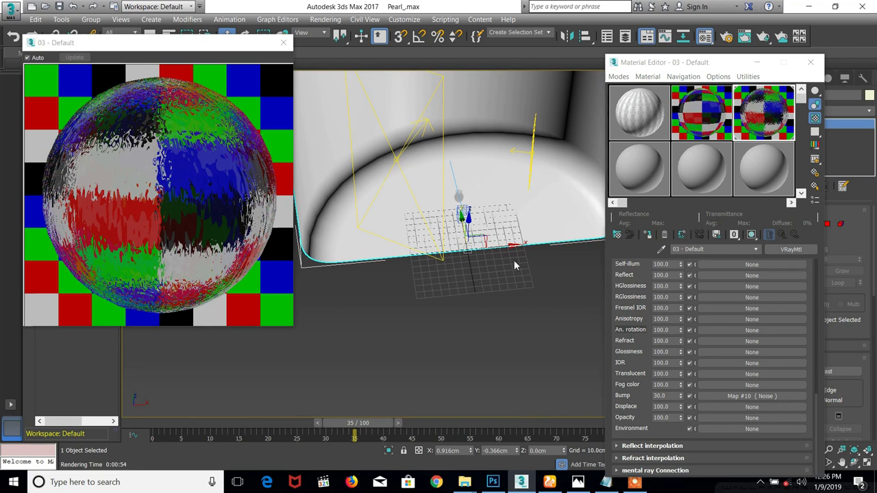
alt+middle_drag(461, 268, 415, 242)
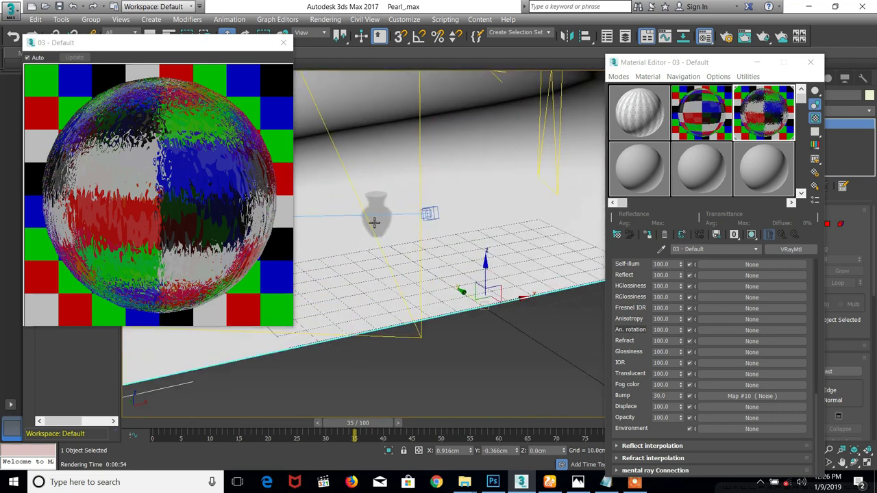
scroll(373, 219, up, 3)
alt+middle_drag(373, 219, 373, 235)
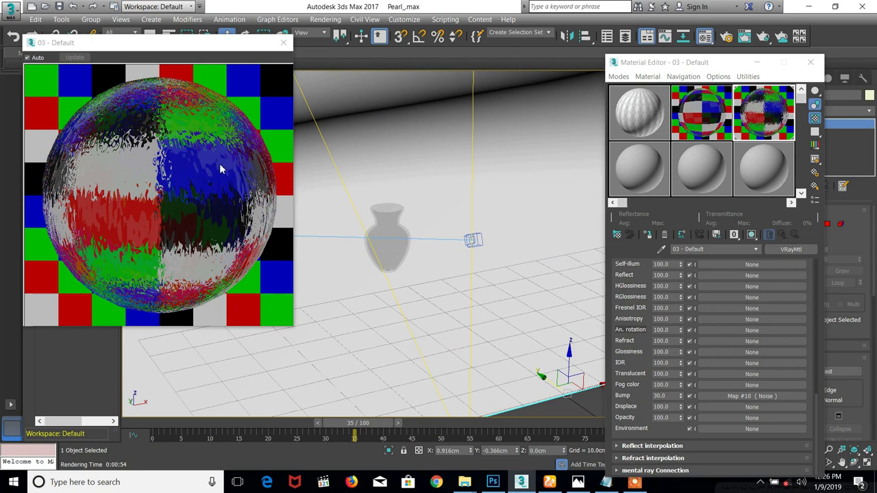
click(381, 234)
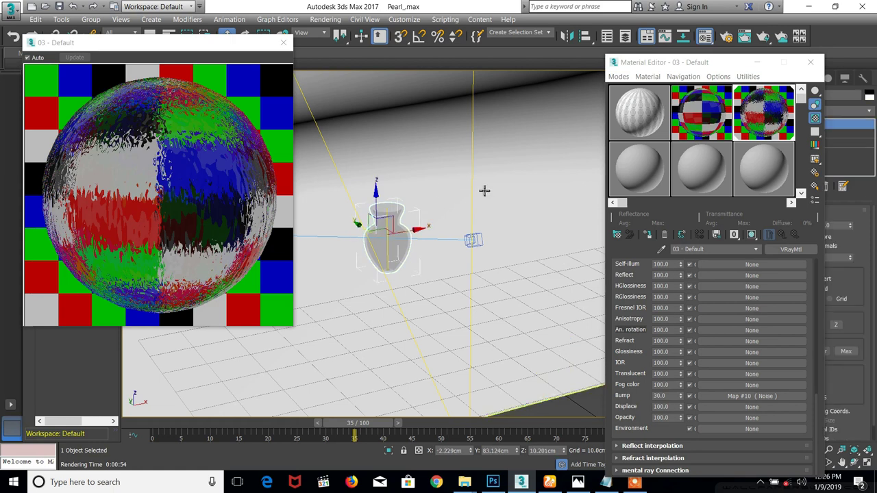
alt+middle_drag(417, 248, 446, 268)
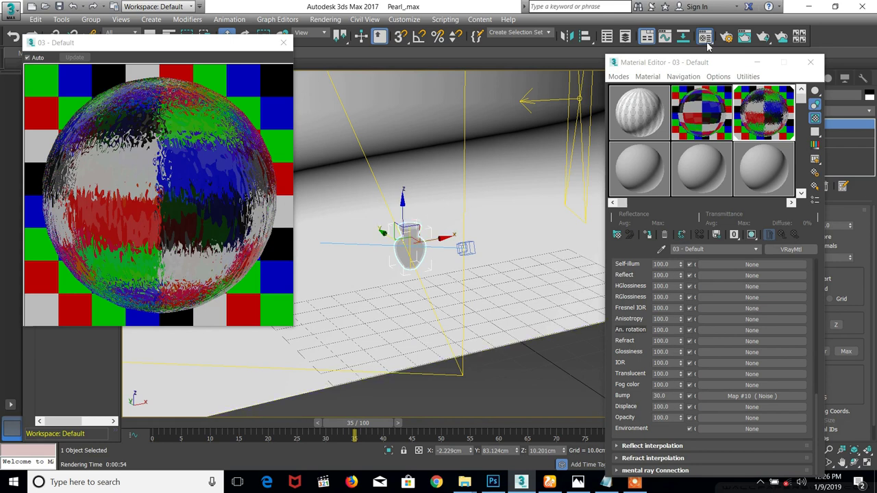
Return to the camera view and reopen the last rendered frame to inspect the vase, closing it when done
key(alt+q)
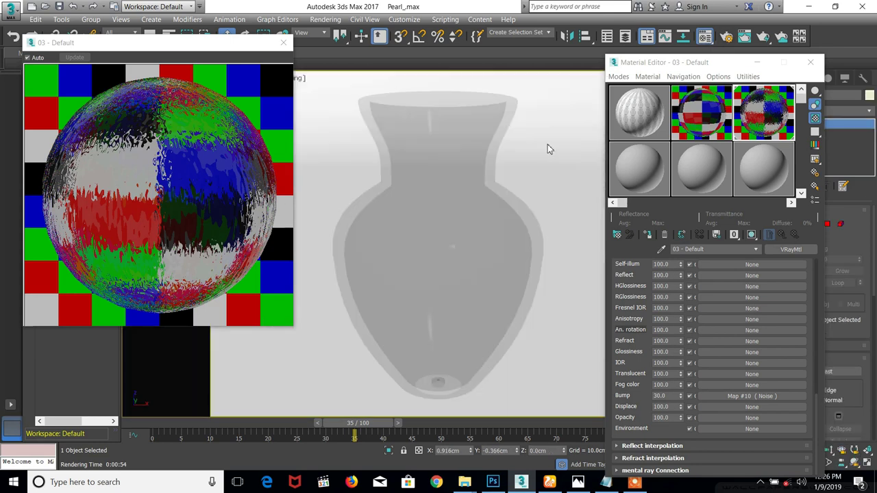
click(745, 36)
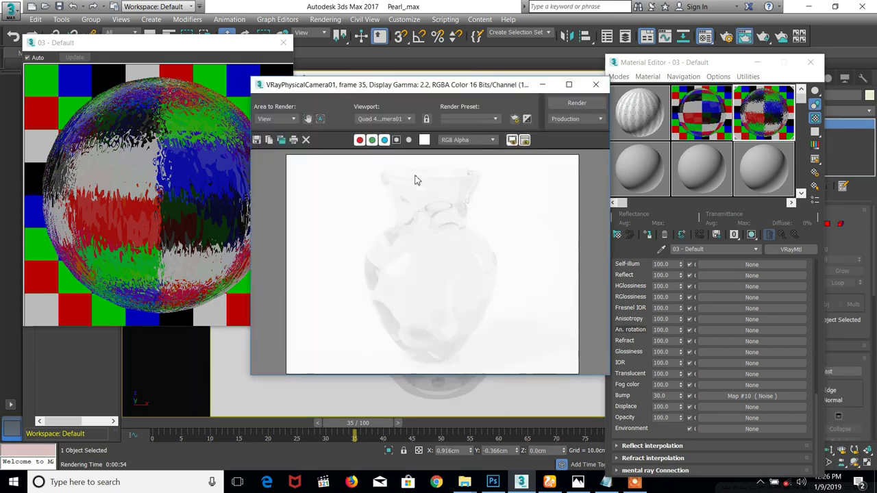
click(133, 202)
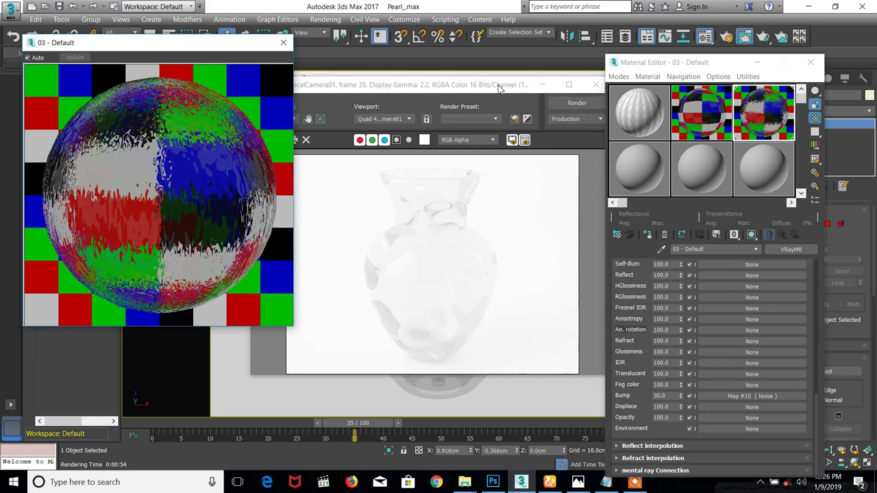
drag(498, 85, 478, 80)
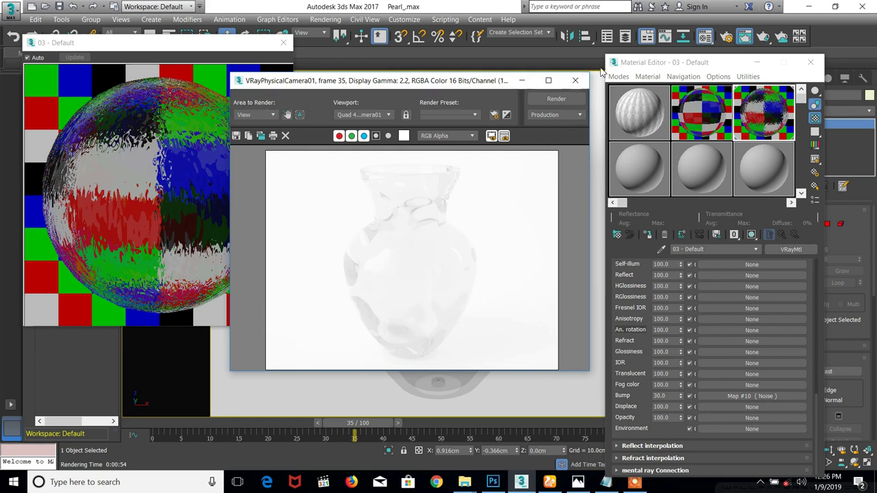
click(576, 81)
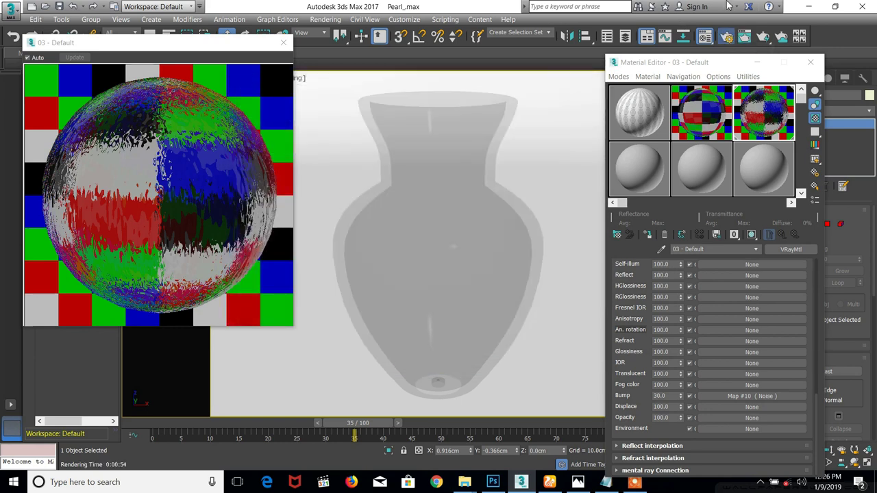
Switch the render target to ActiveShade Mode and start a V-Ray RT render of the camera view
key(F10)
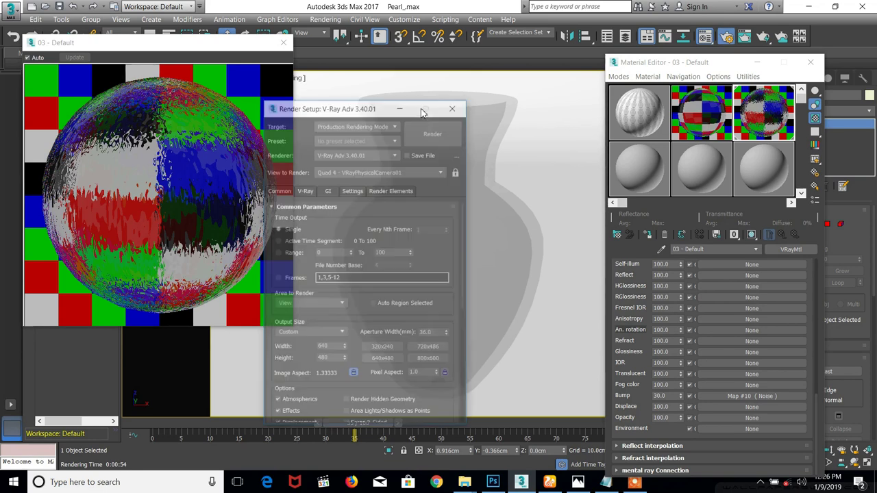
click(348, 129)
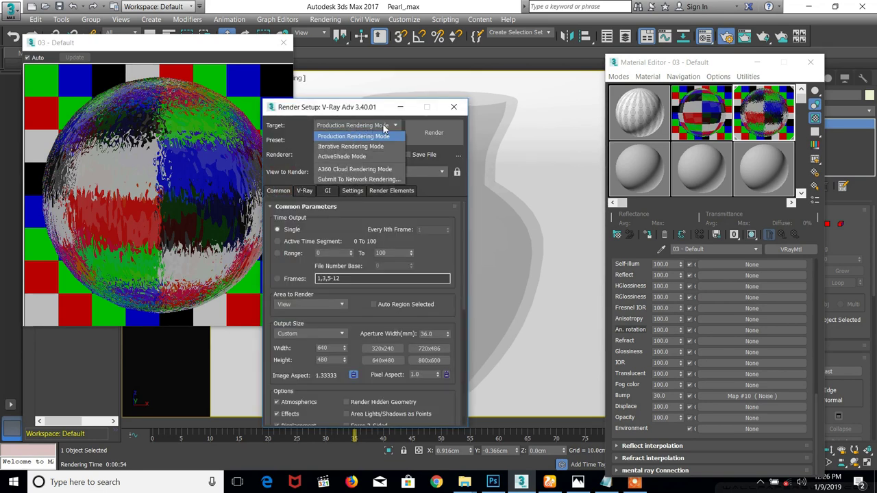
click(367, 157)
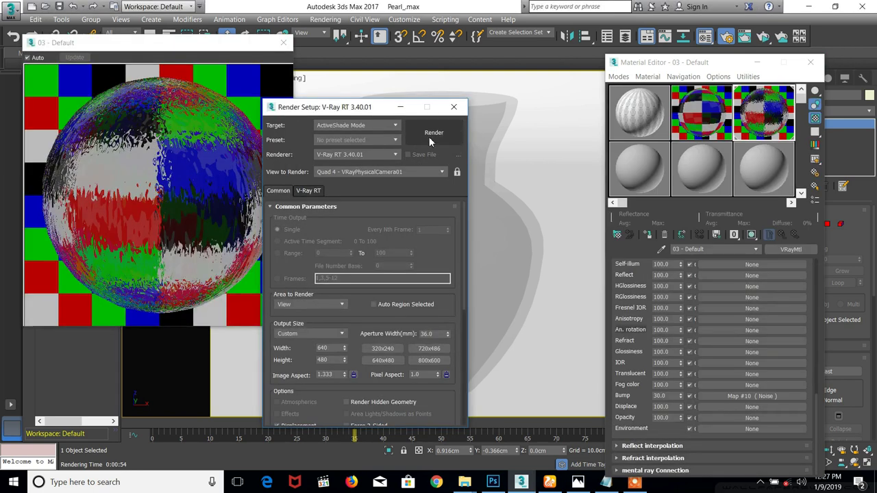
click(431, 135)
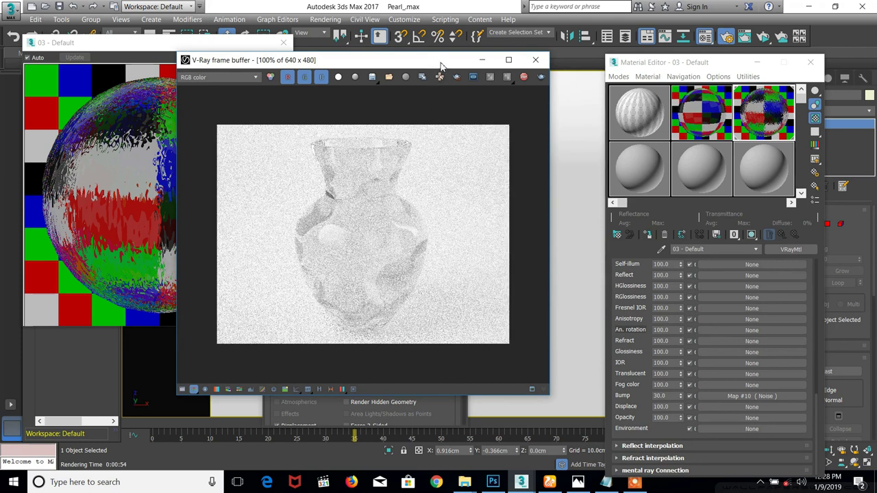
drag(440, 65, 224, 26)
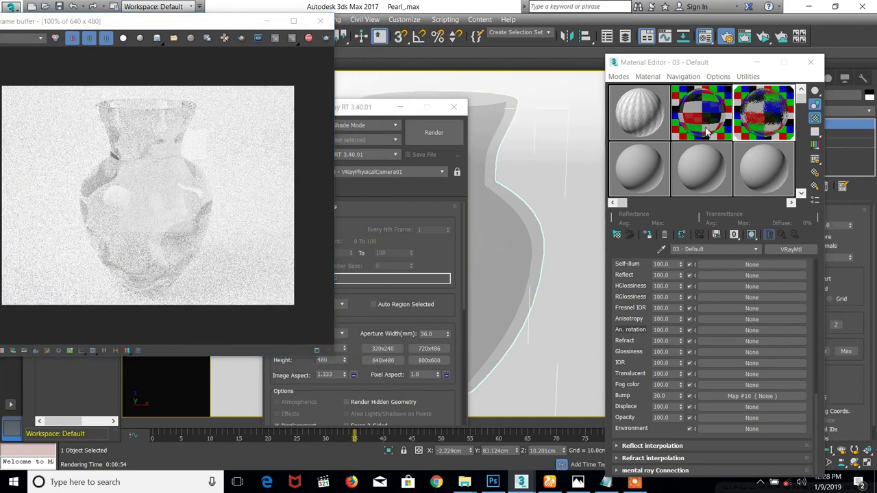
Close the enlarged preview of the 03 - Default material and open the Noise map in its Bump slot
double_click(757, 118)
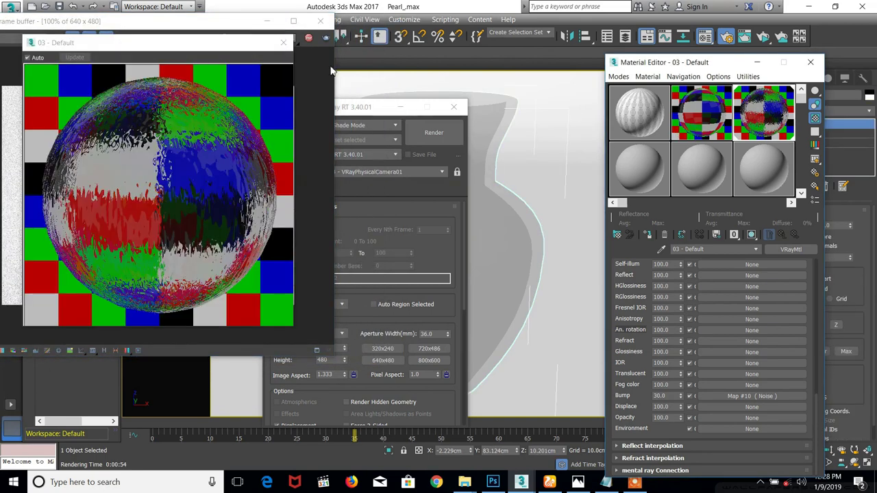
click(284, 44)
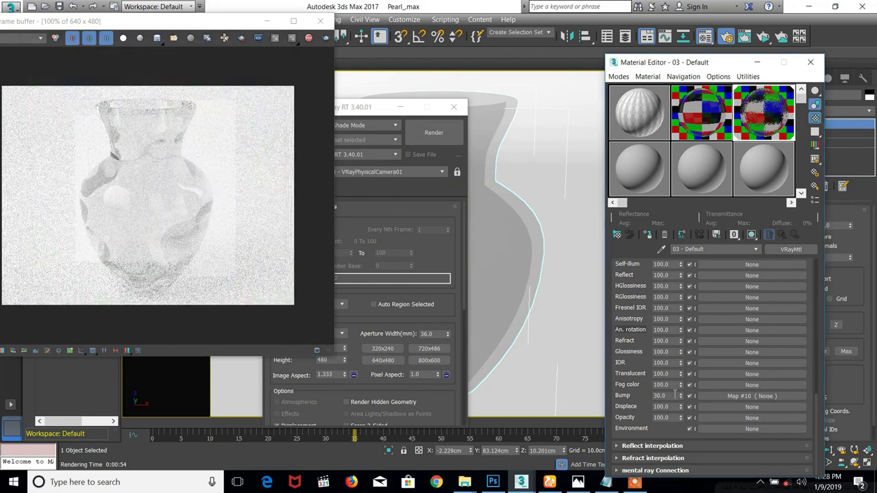
scroll(638, 274, up, 5)
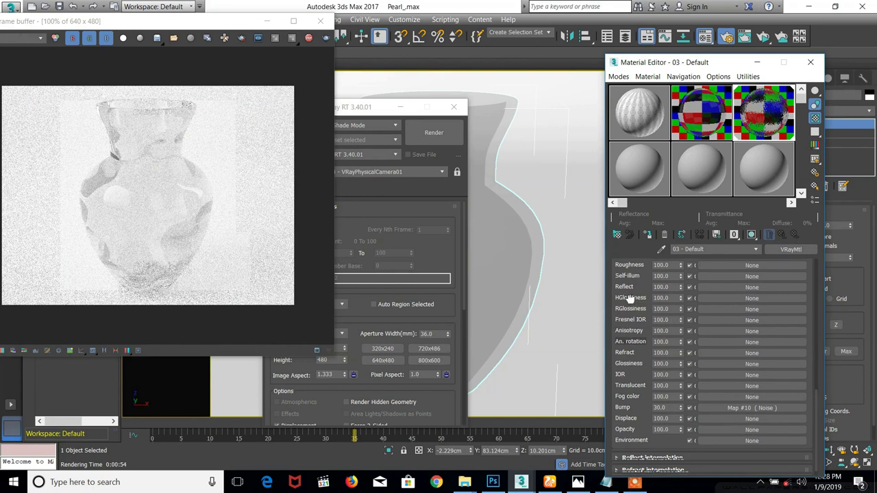
drag(625, 309, 644, 229)
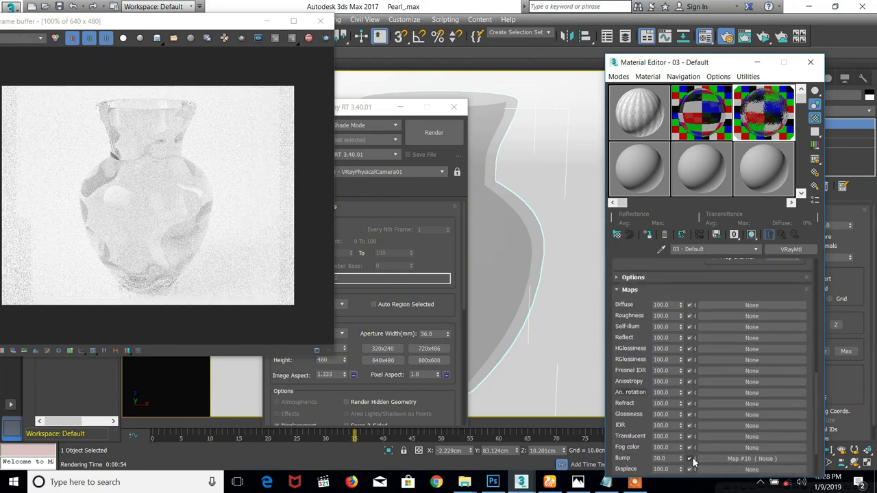
drag(740, 458, 738, 353)
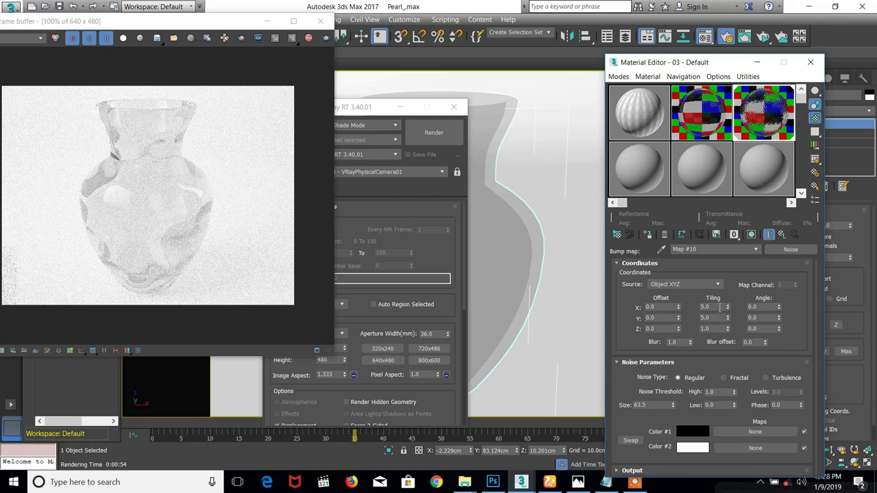
Try a tiling of 10 in X and Y on the Noise map and view the ActiveShade render
click(720, 307)
key(Tab)
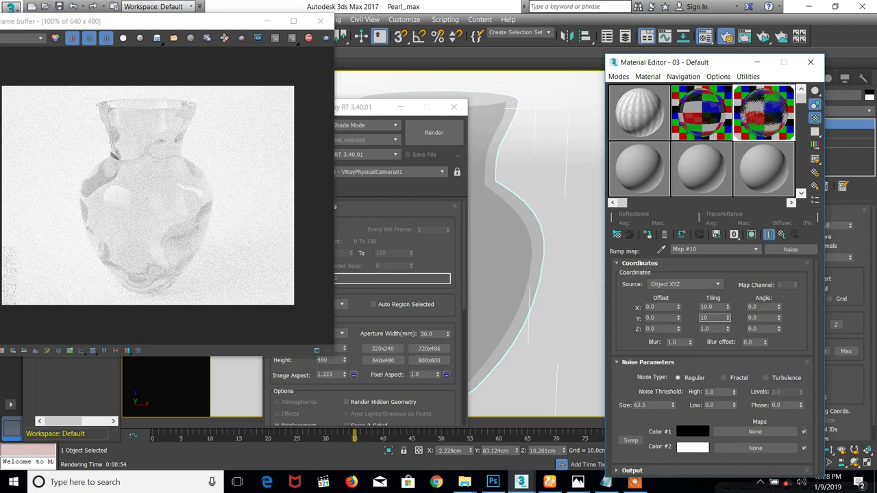
text(10)
key(Return)
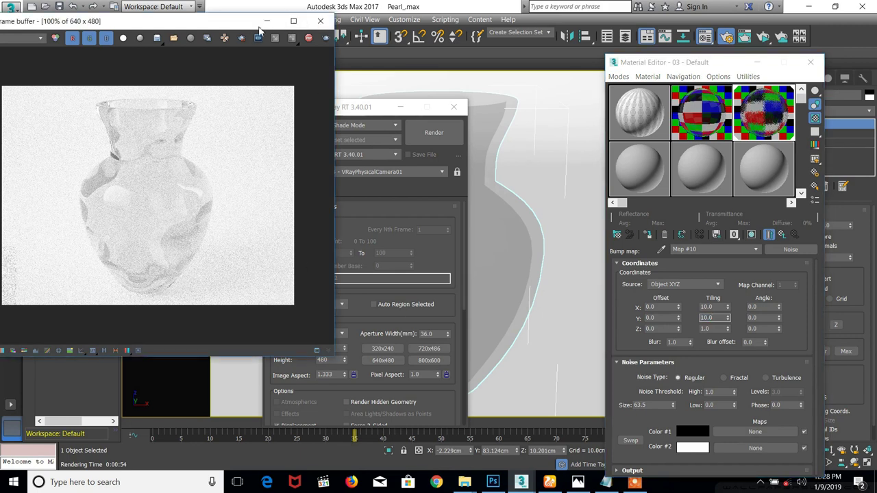
drag(256, 19, 310, 27)
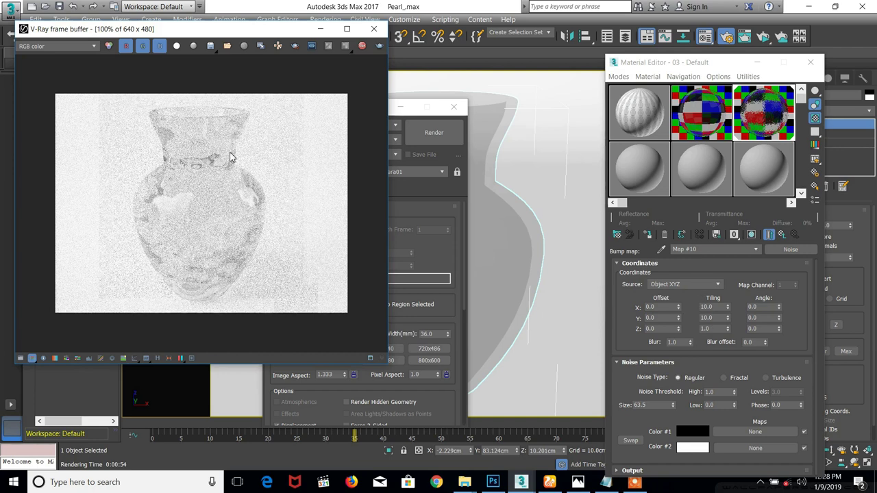
Set the Noise map's X and Y tiling to 15
click(716, 307)
text(1)
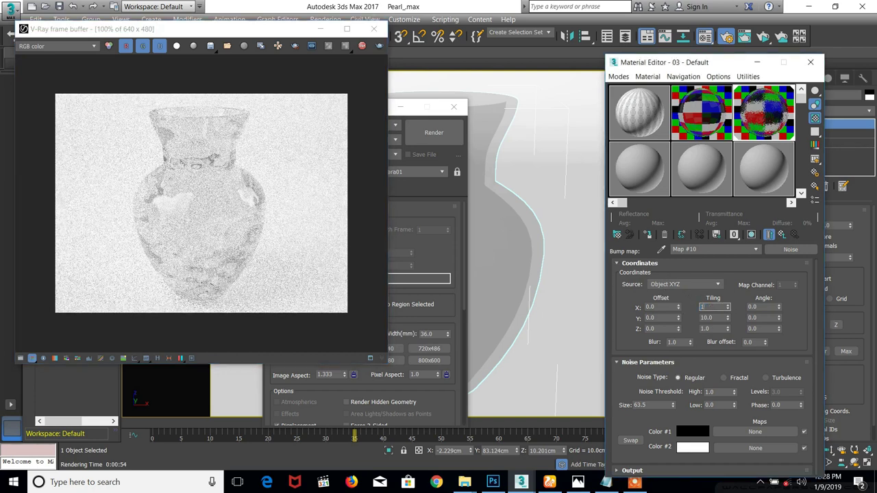
text(5)
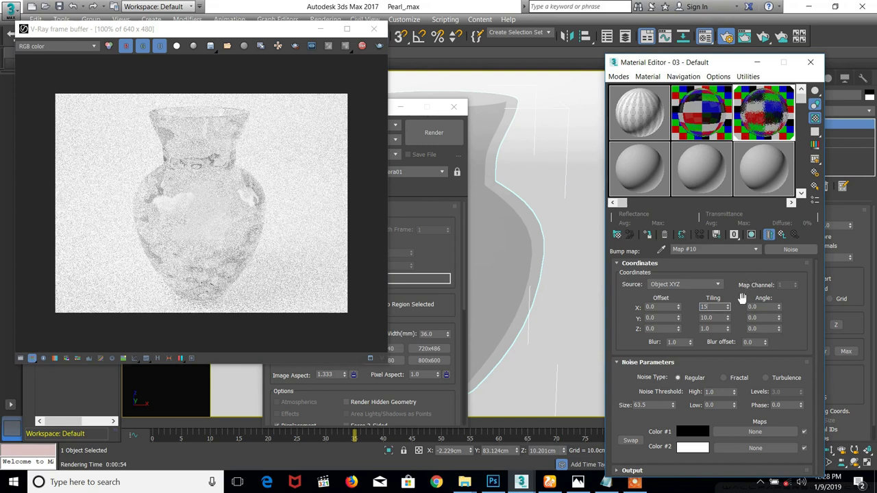
key(Tab)
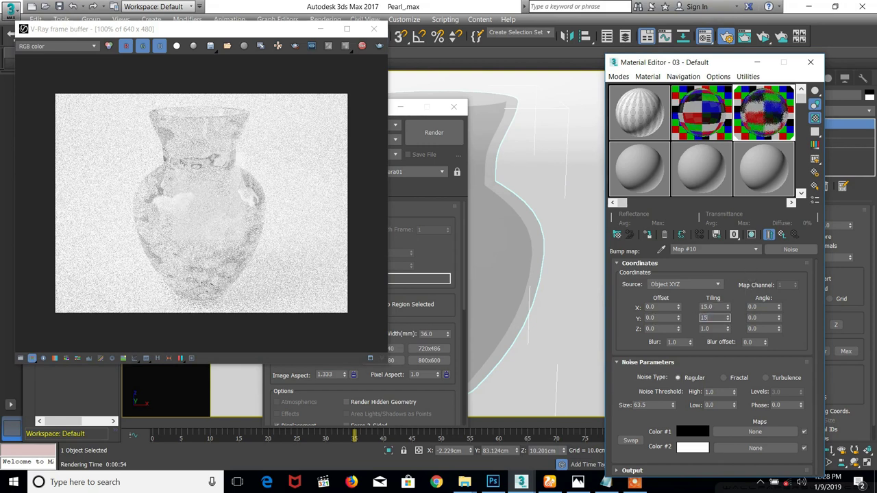
text(15)
key(Return)
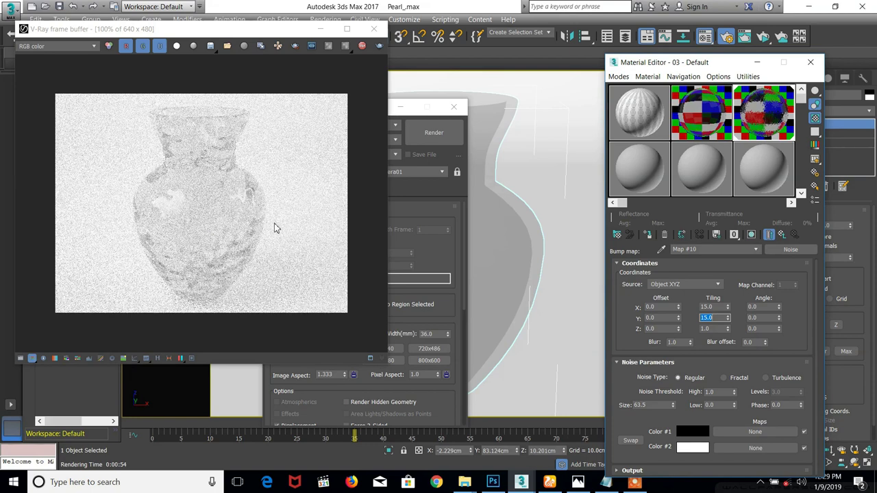
Stop and close the ActiveShade render and set the render target back to Production Rendering Mode
click(361, 47)
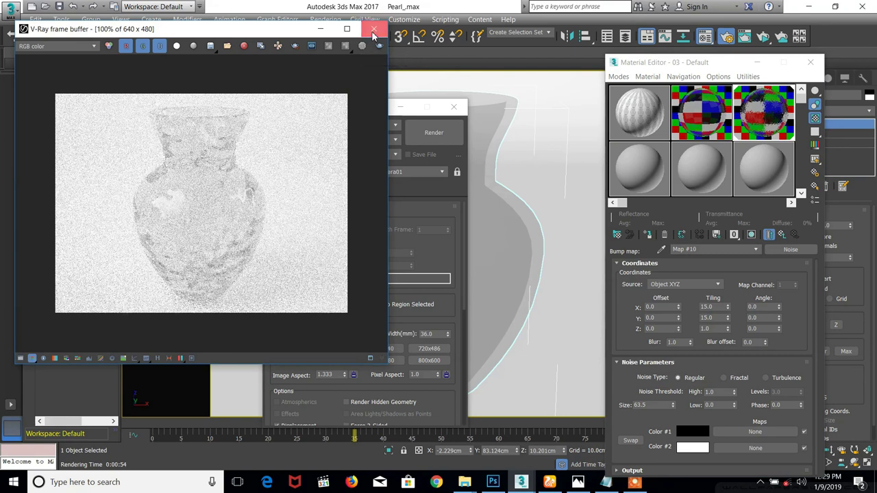
click(373, 29)
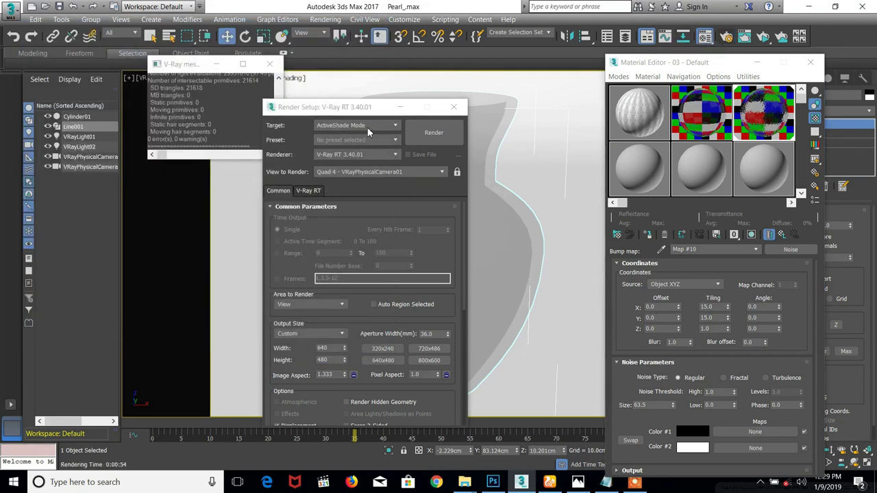
key(F10)
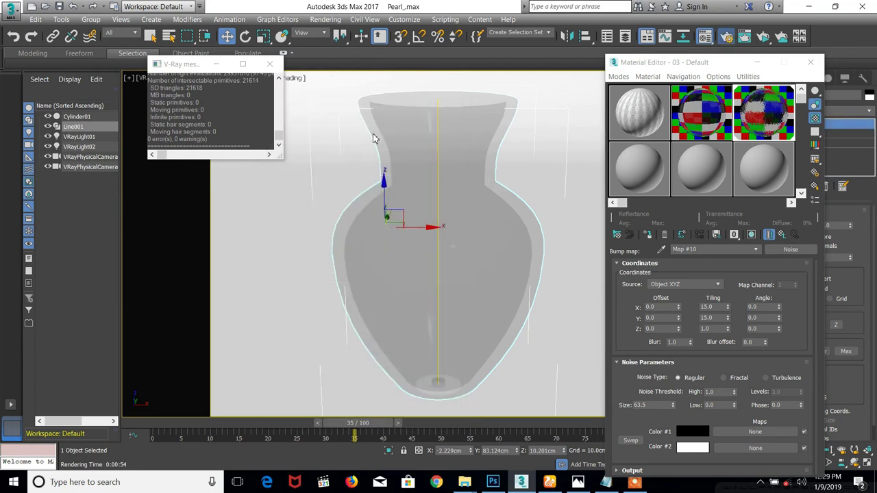
key(F10)
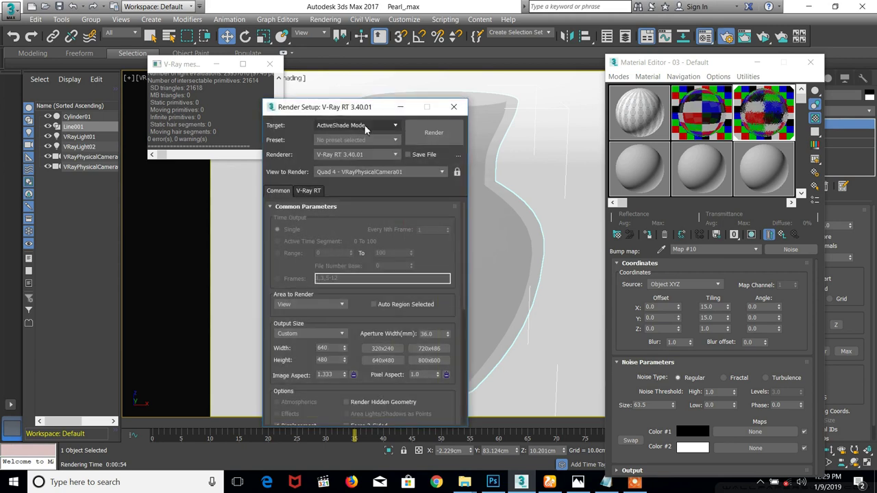
click(366, 127)
click(366, 137)
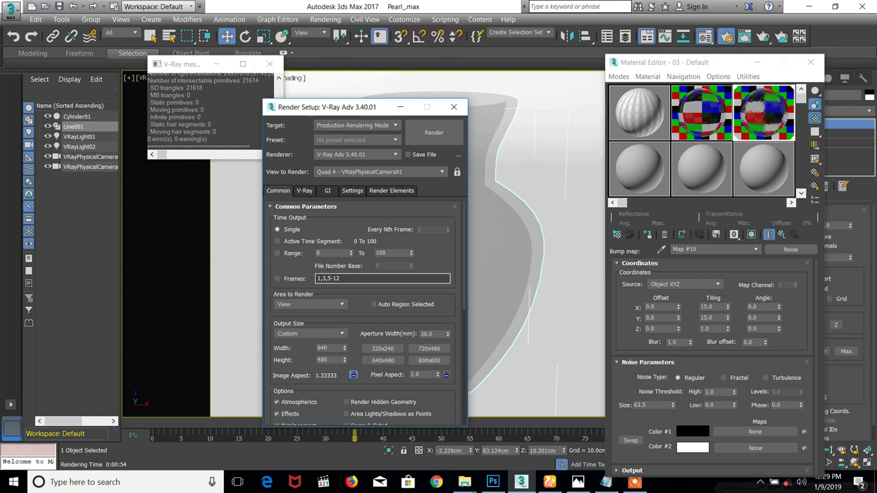
Render the camera view in production mode, with the render following the mouse pointer, to inspect the vase's bump
drag(364, 111, 426, 79)
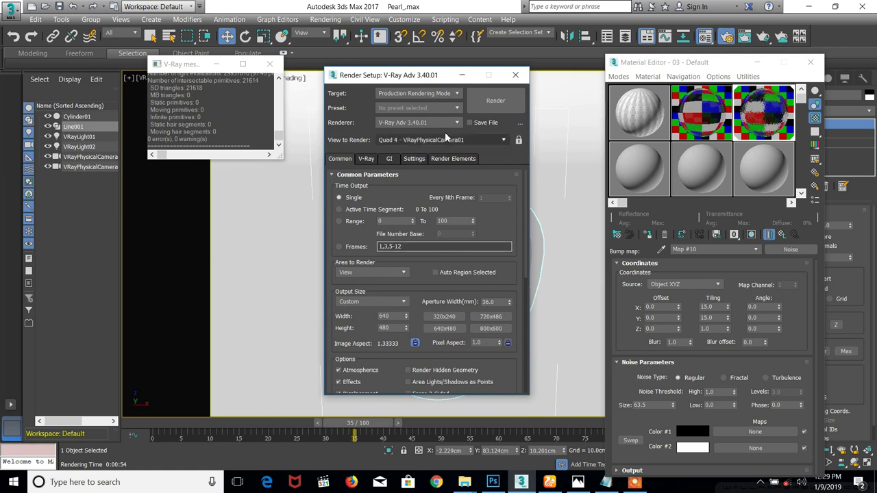
click(495, 101)
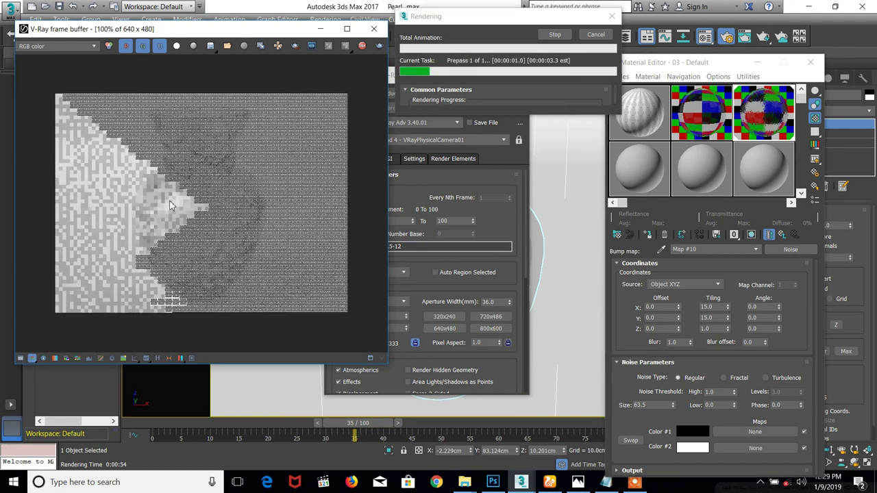
click(278, 45)
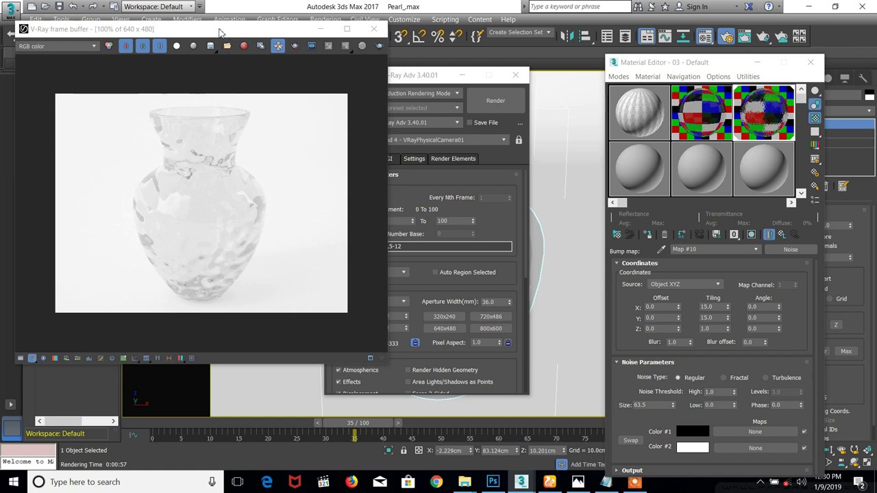
drag(222, 32, 419, 28)
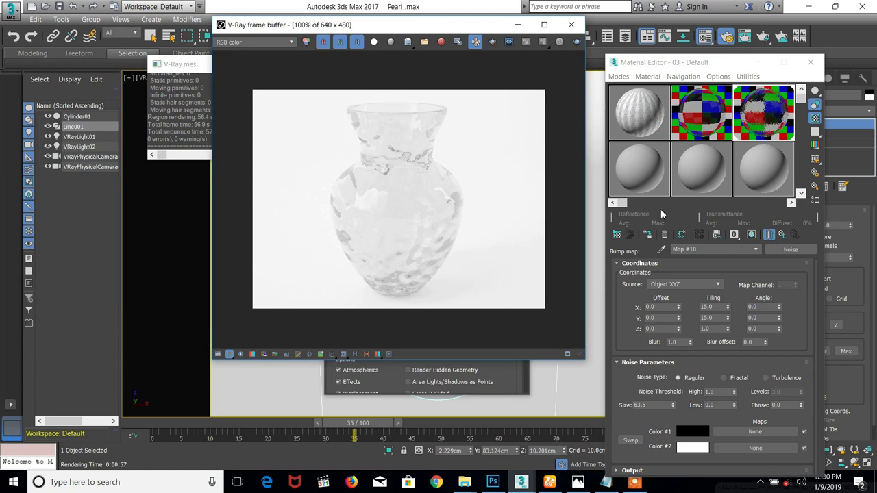
Enlarge the material preview, check the materials list in Notepad, and return to the rendered vase in the frame buffer
double_click(736, 129)
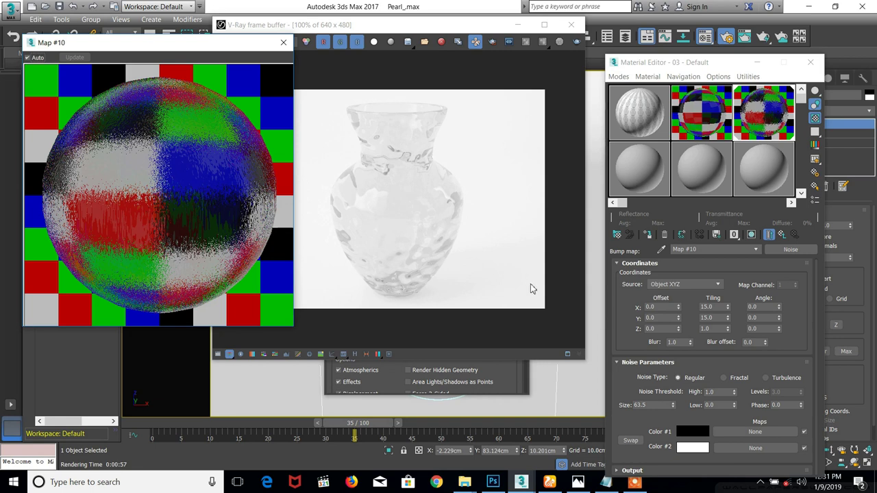
click(606, 483)
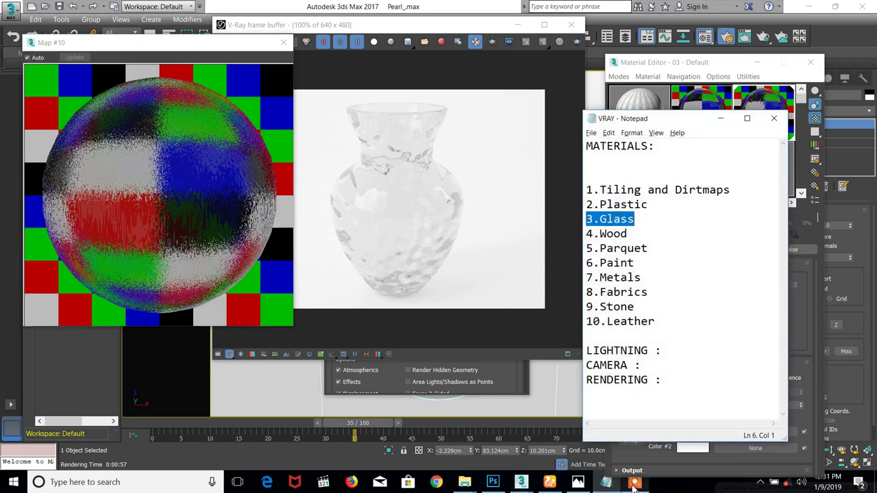
click(613, 488)
click(630, 488)
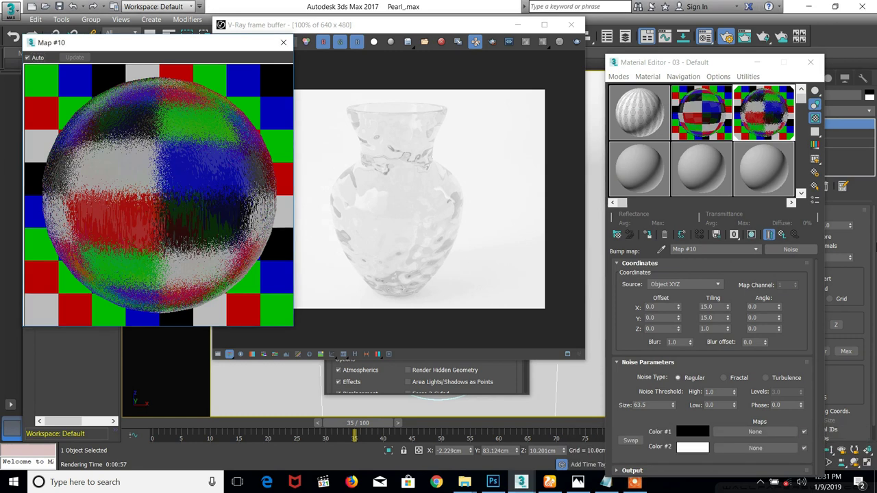
click(451, 279)
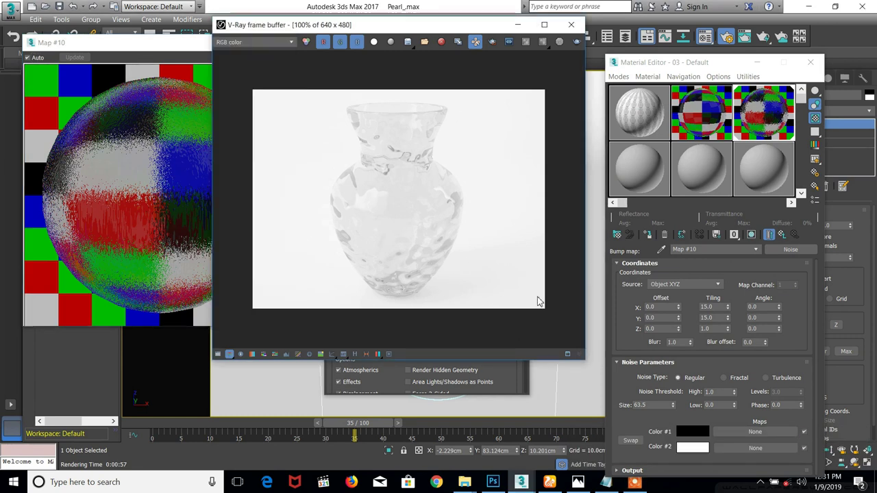
Check the reference photo 2.JPG and set the Noise map's X and Y tiling to 1
click(578, 482)
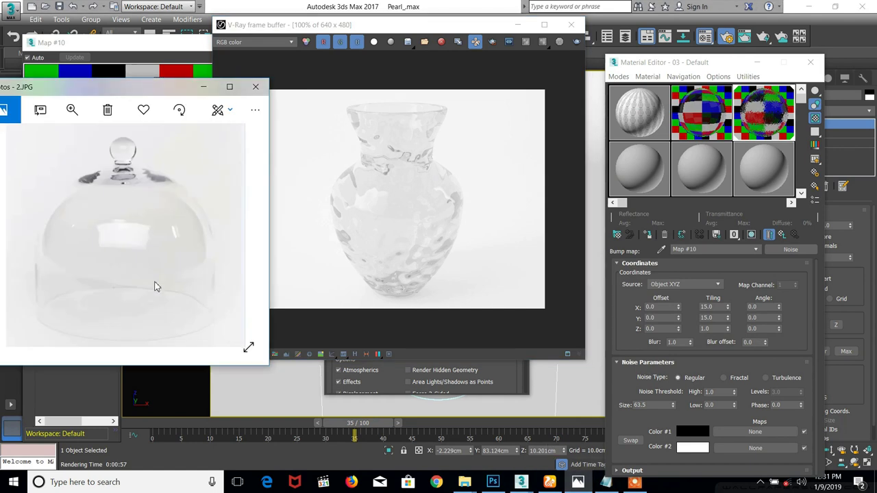
click(465, 191)
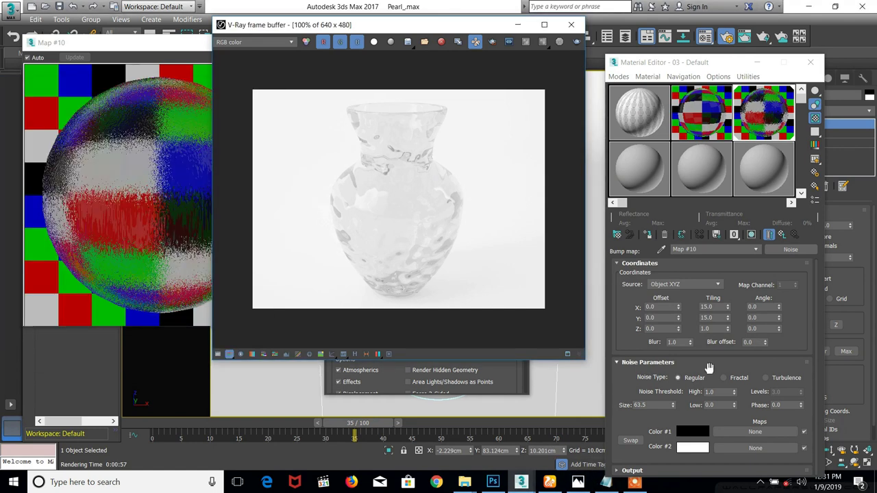
click(715, 307)
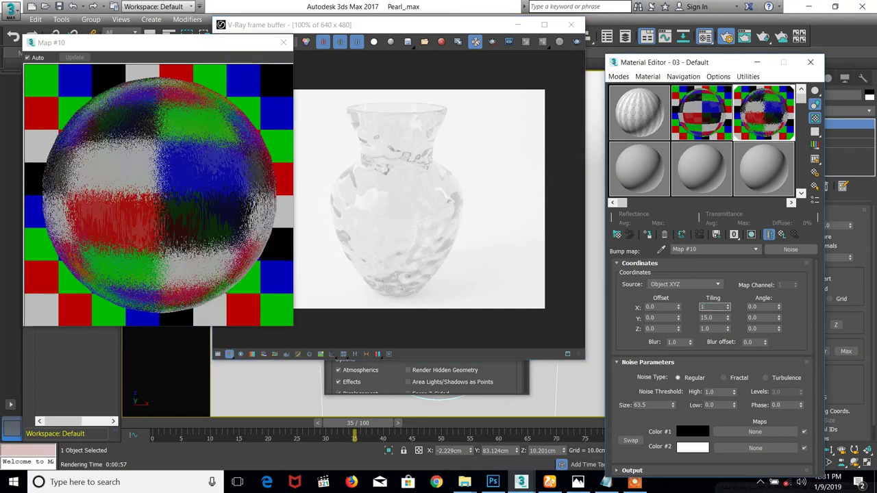
text(15)
key(Return)
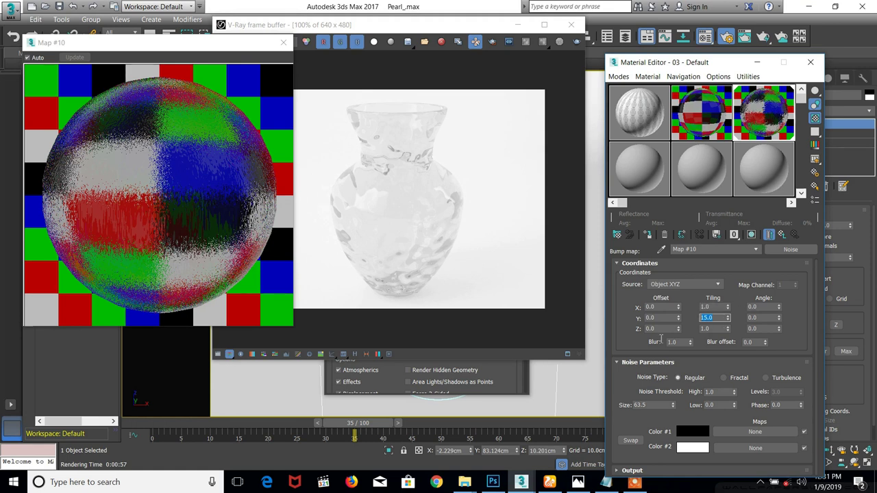
text(1)
key(Return)
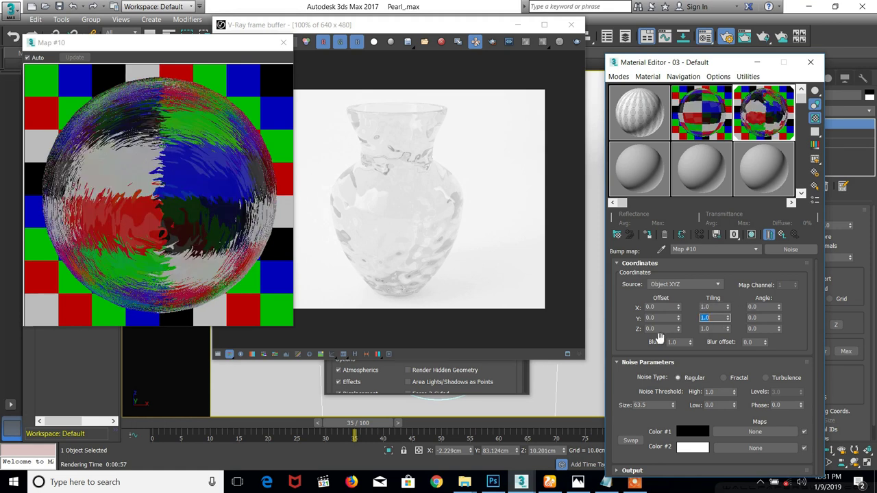
Render the vase again with the new bump tiling and close the frame buffer
click(434, 162)
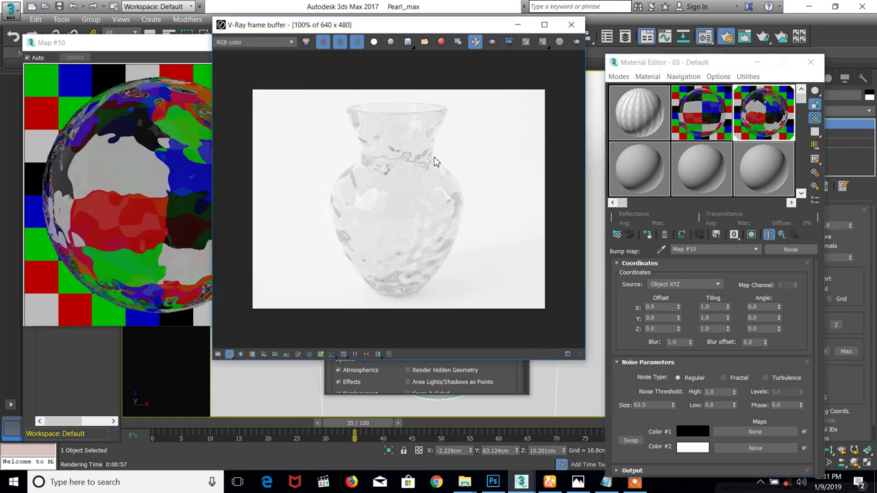
click(577, 41)
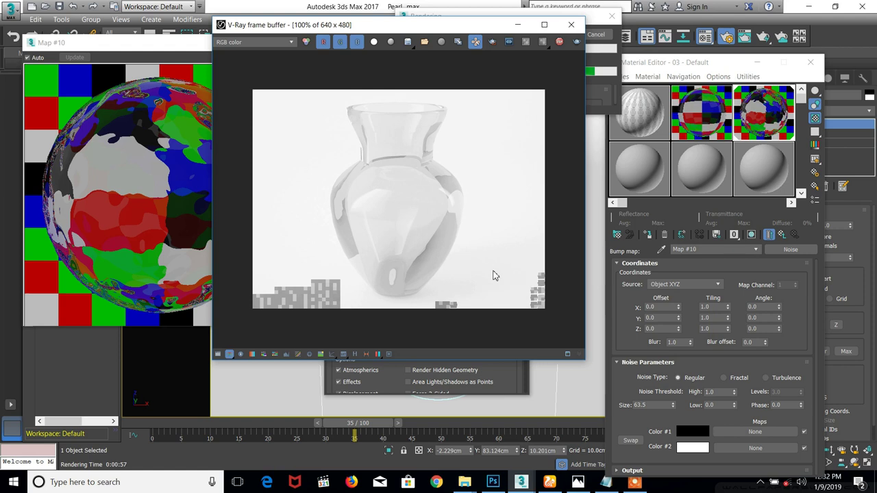
click(572, 26)
click(513, 73)
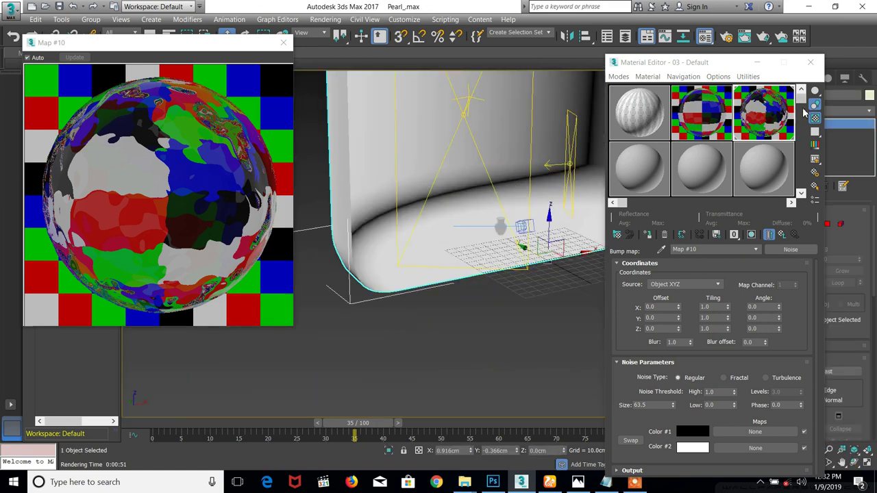
Pick the curved backdrop's material from the scene into the first material slot
drag(802, 106, 804, 115)
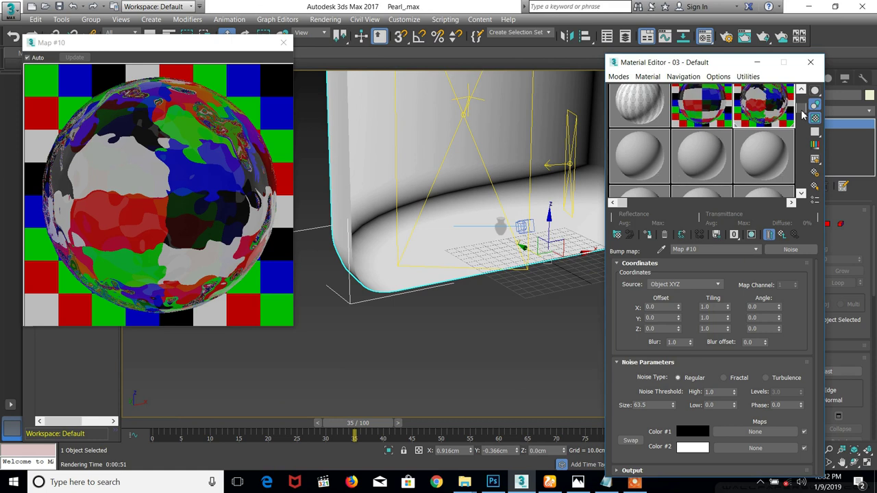
click(624, 166)
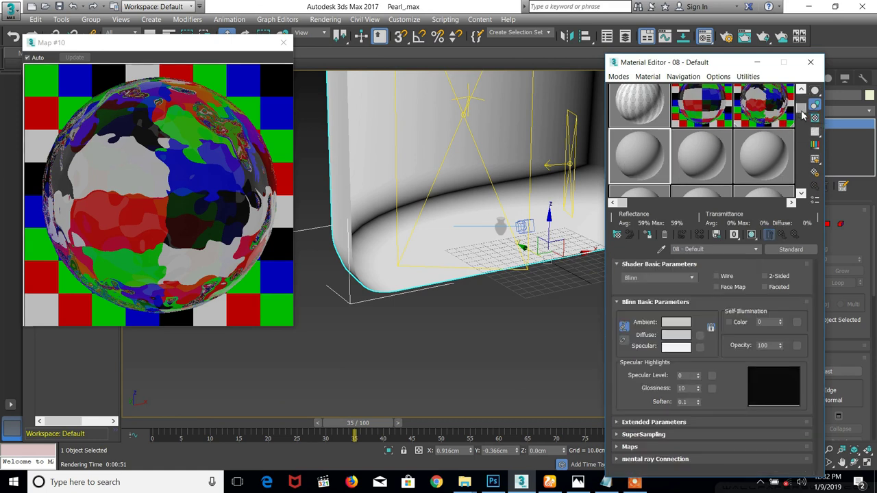
drag(804, 115, 807, 89)
click(650, 121)
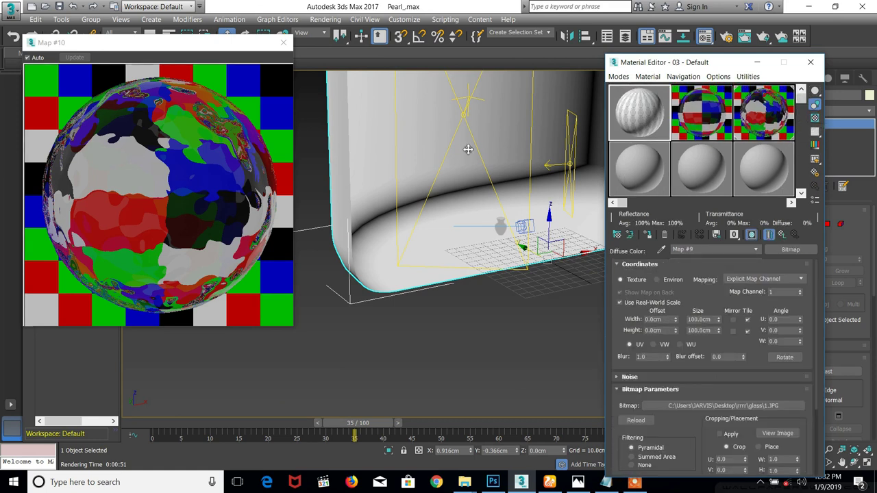
click(662, 252)
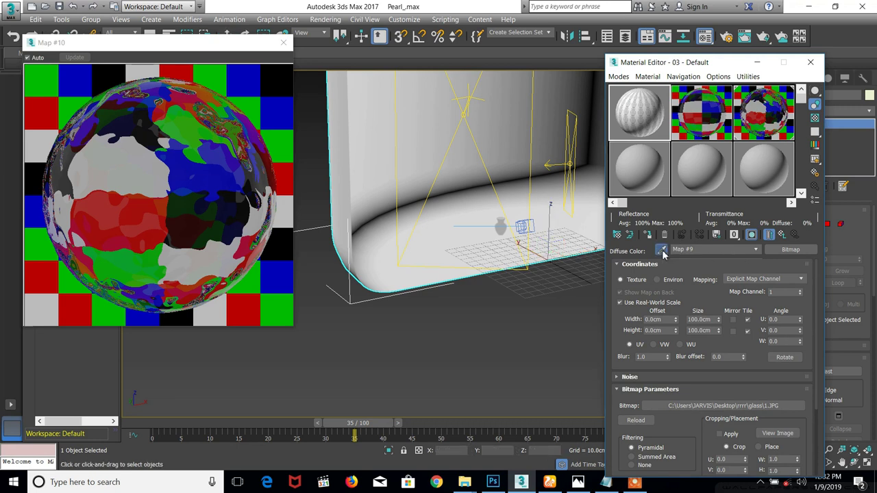
click(431, 275)
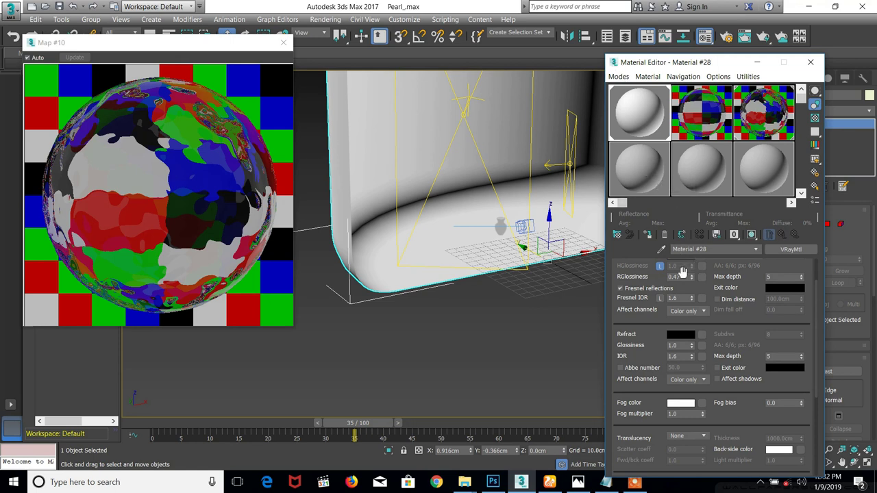
Darken the backdrop material's diffuse colour from white to dark grey
scroll(640, 274, up, 3)
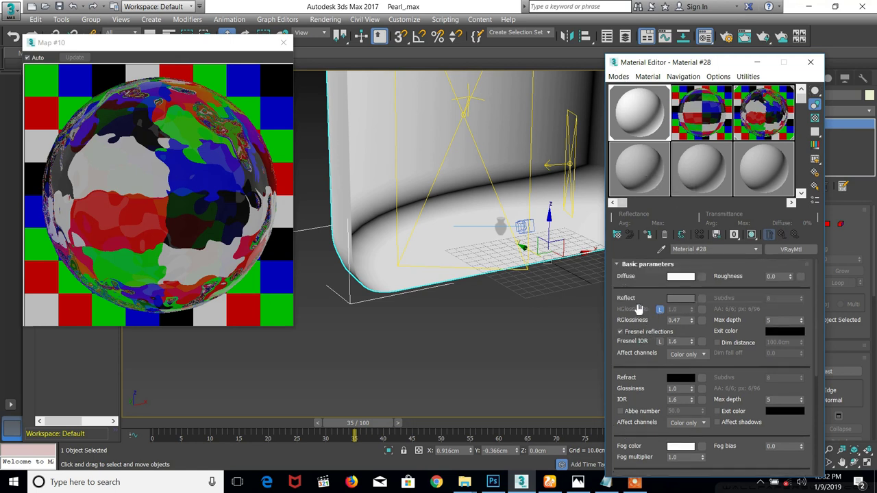
click(687, 277)
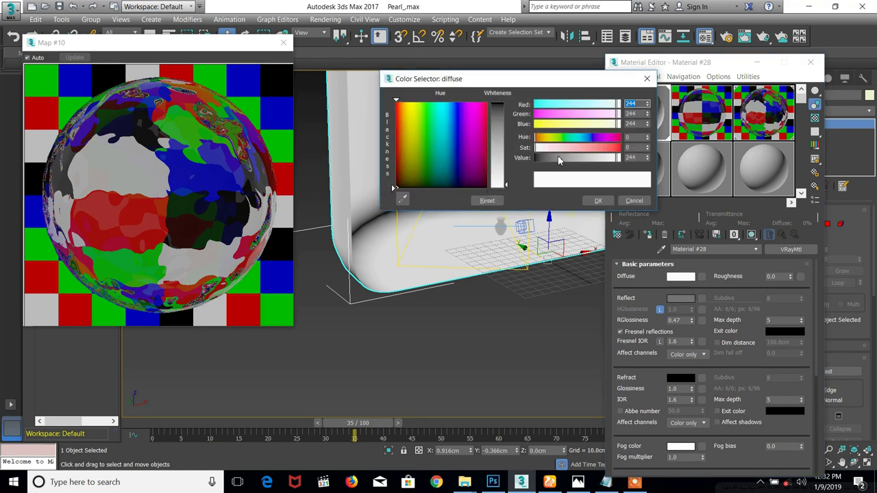
drag(559, 159, 550, 161)
click(598, 200)
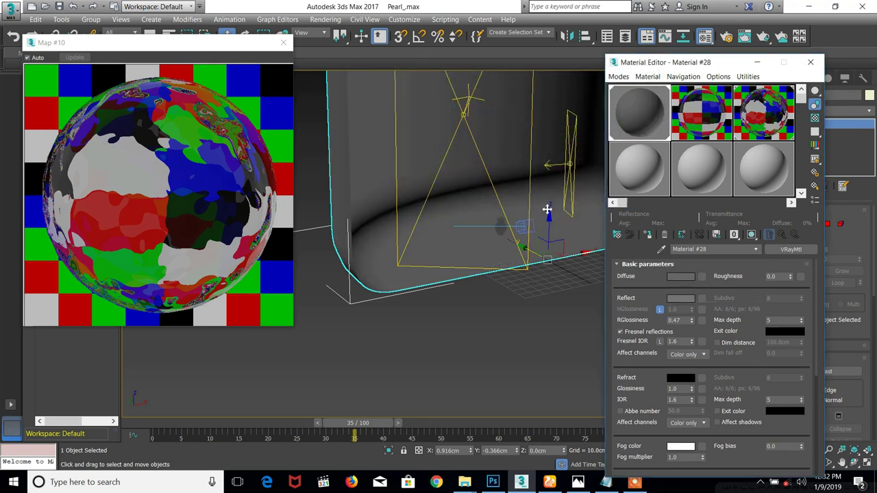
Switch the viewport to VRayPhysicalCamera01 and move the enlarged material preview clear of the vase
drag(151, 45, 217, 130)
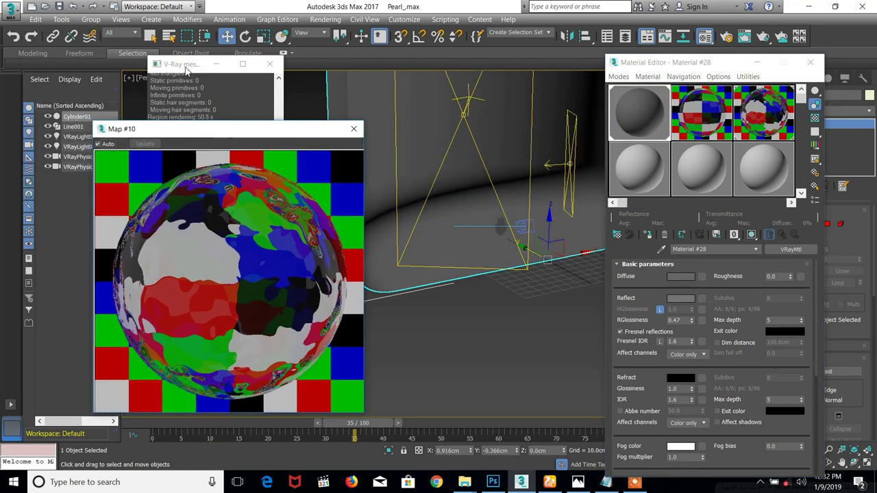
click(153, 80)
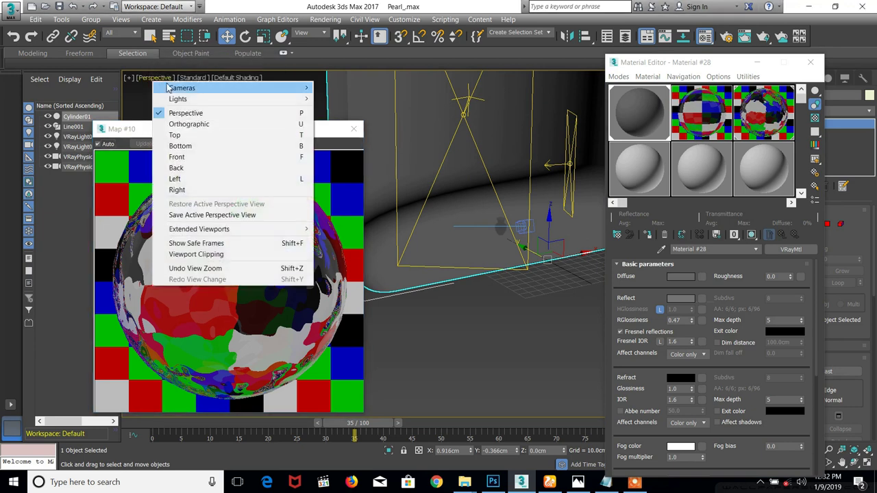
mouse_move(179, 88)
click(363, 89)
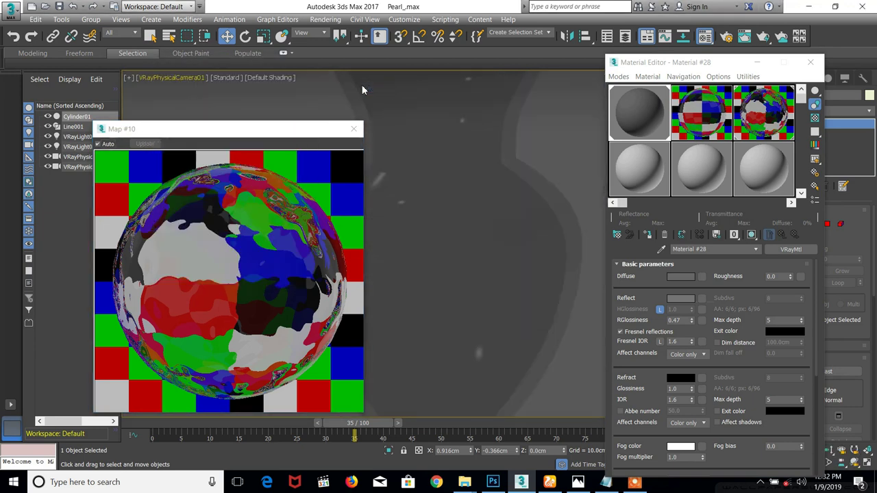
drag(294, 133, 253, 104)
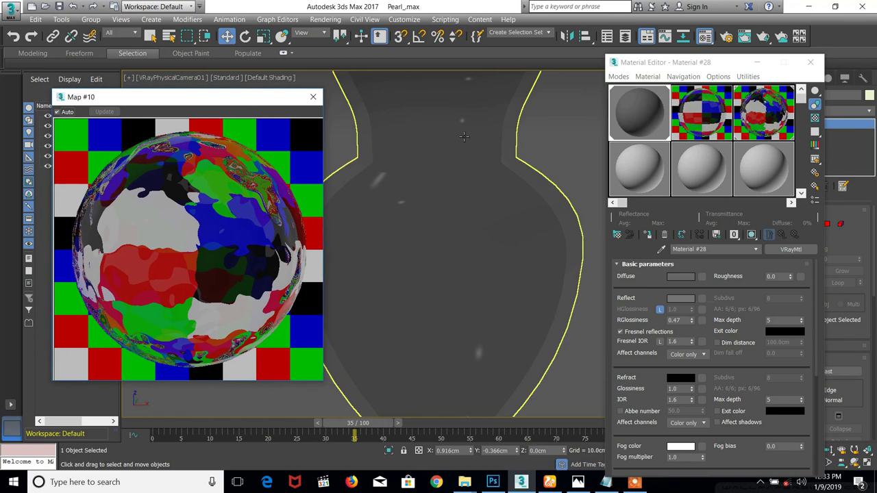
Render the camera view in production mode and enlarge the result to inspect the glass vase against the grey backdrop
click(744, 37)
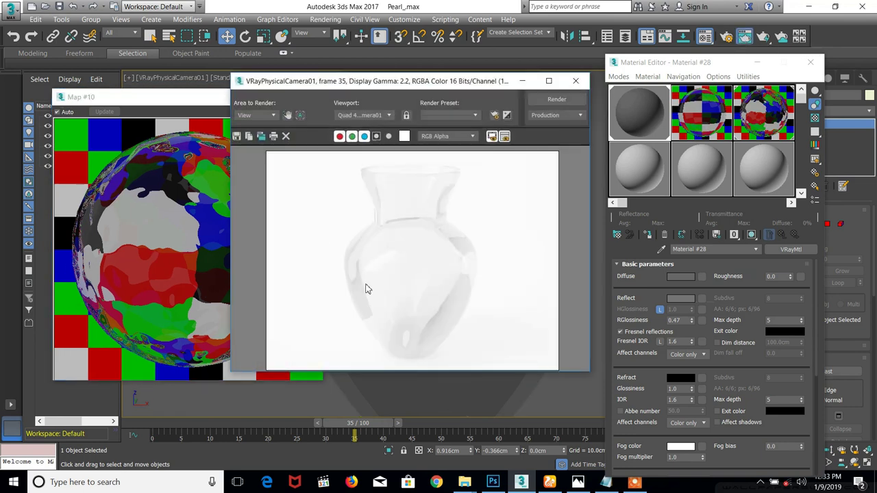
click(573, 103)
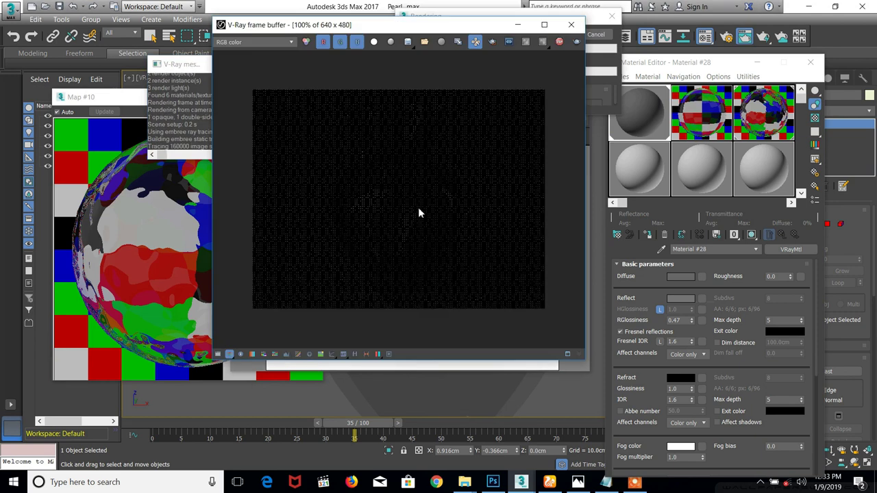
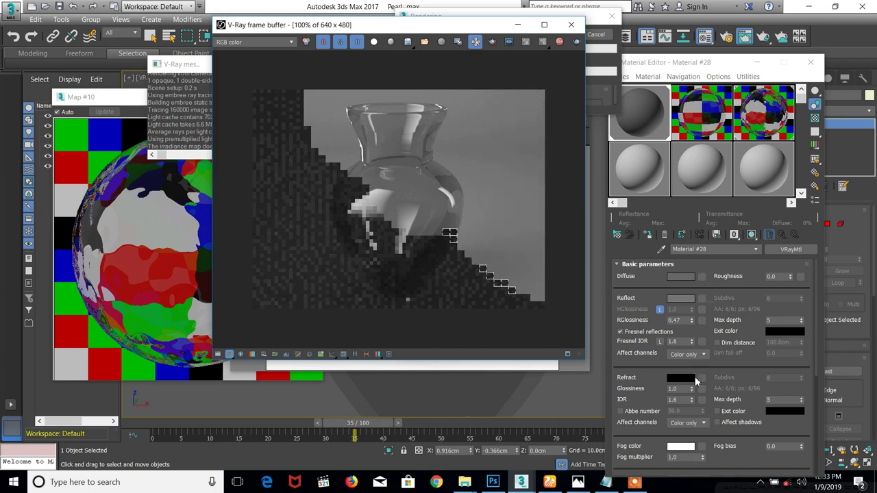
click(656, 373)
click(460, 230)
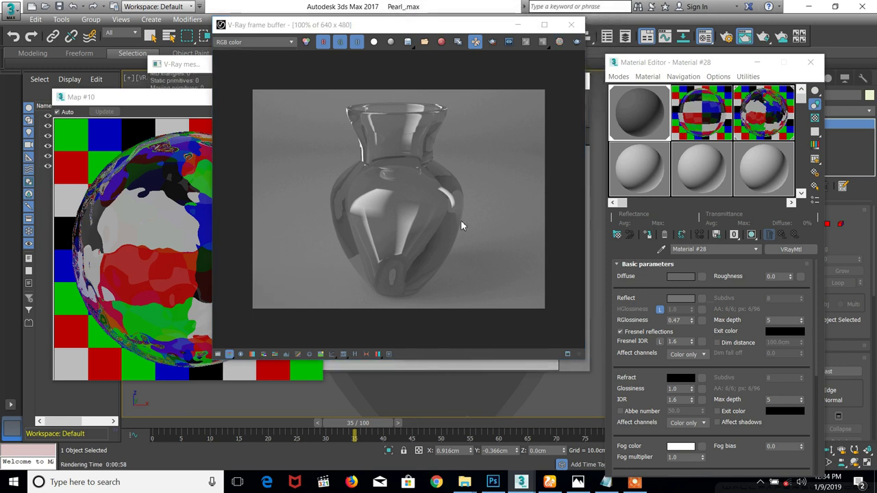
click(544, 25)
scroll(410, 233, up, 2)
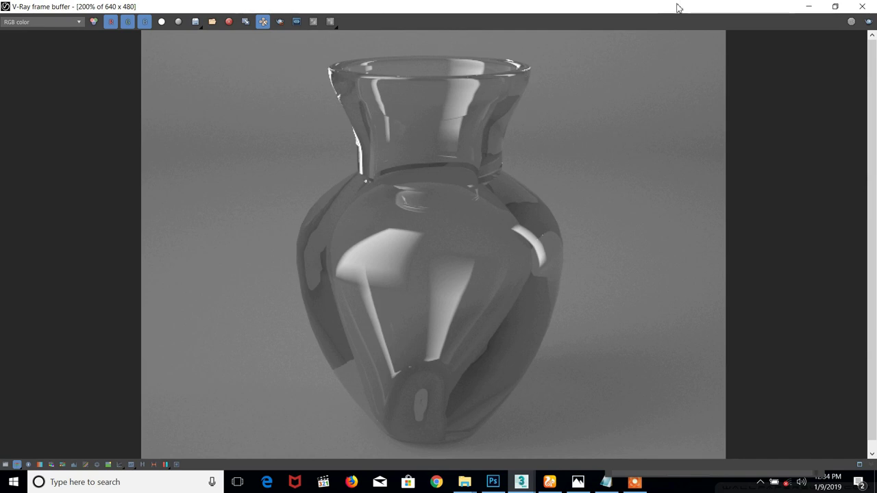
Compare the rendered vase with the reference photo 2.JPG and close the frame buffer
drag(677, 8, 766, 14)
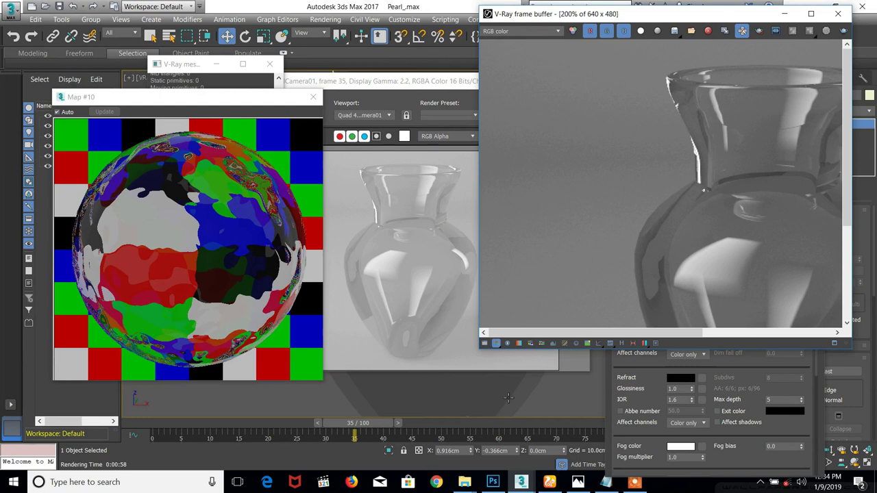
click(578, 481)
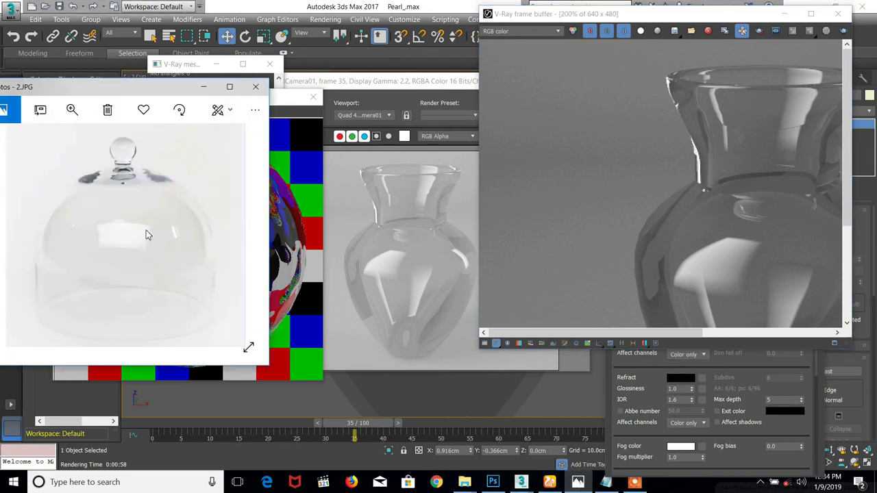
scroll(571, 198, down, 1)
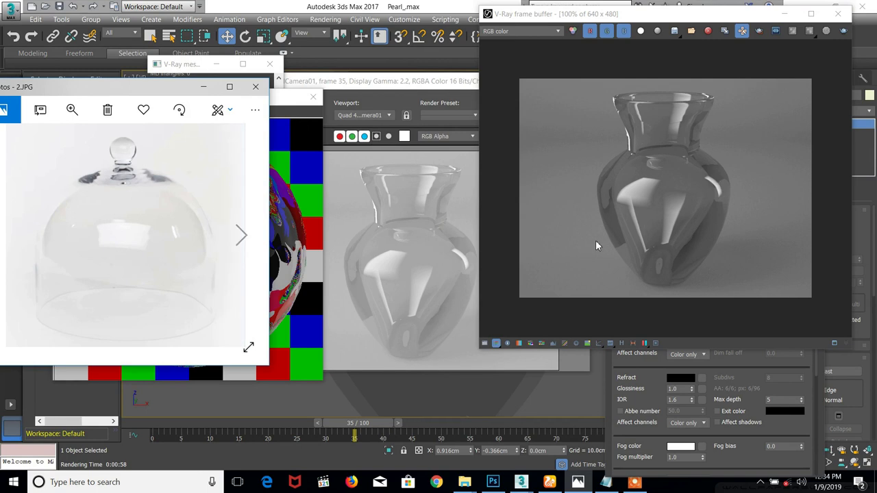
click(577, 137)
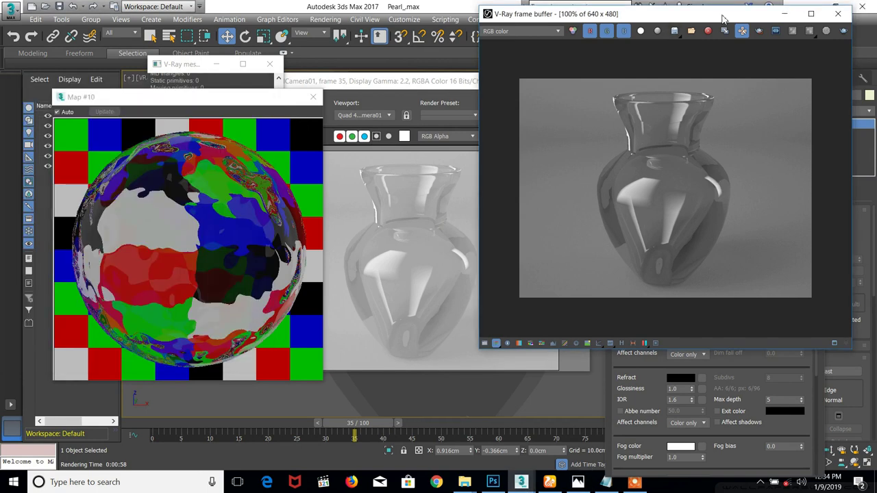
drag(723, 19, 469, 48)
click(583, 43)
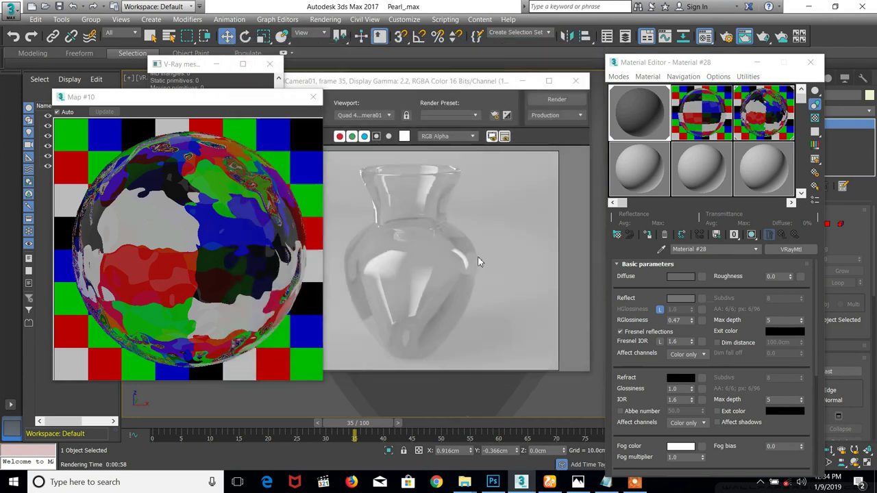
Close the rendered frame window and restore the backdrop material's white diffuse colour
key(shift+q)
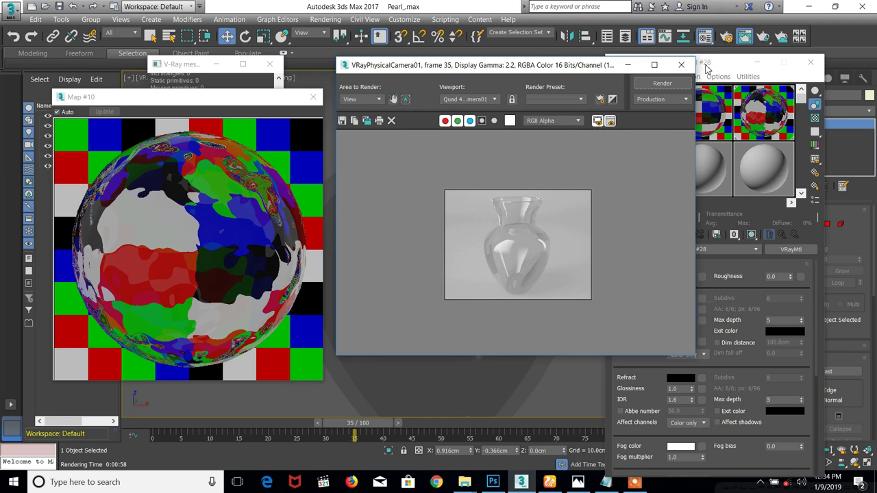
click(681, 64)
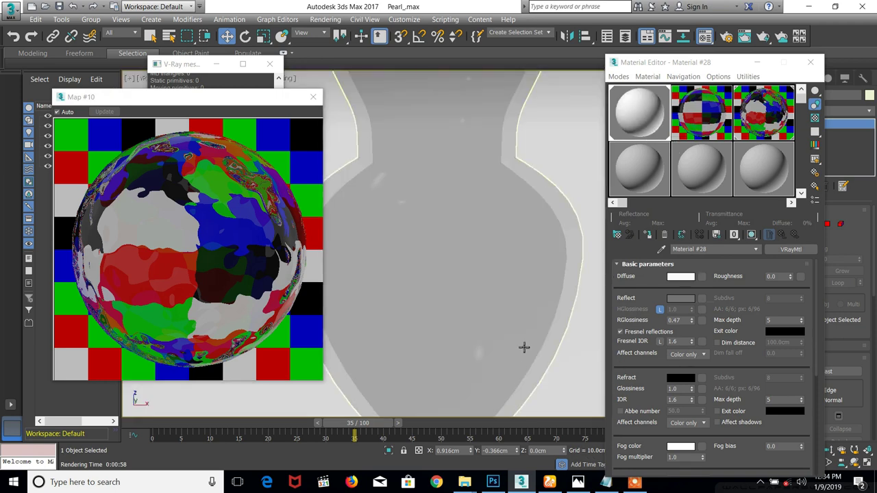
Examine the glass dome in the reference photo 2.JPG again and return to the backdrop material's settings
mouse_move(579, 489)
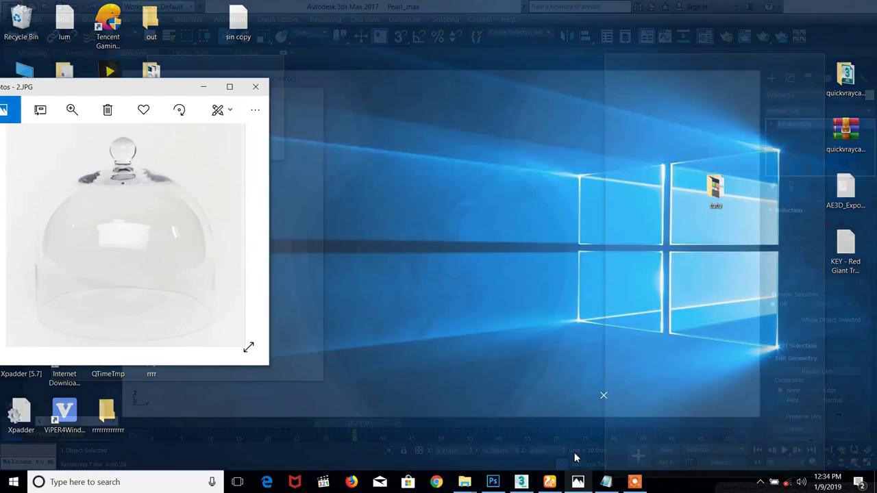
click(578, 455)
mouse_move(236, 241)
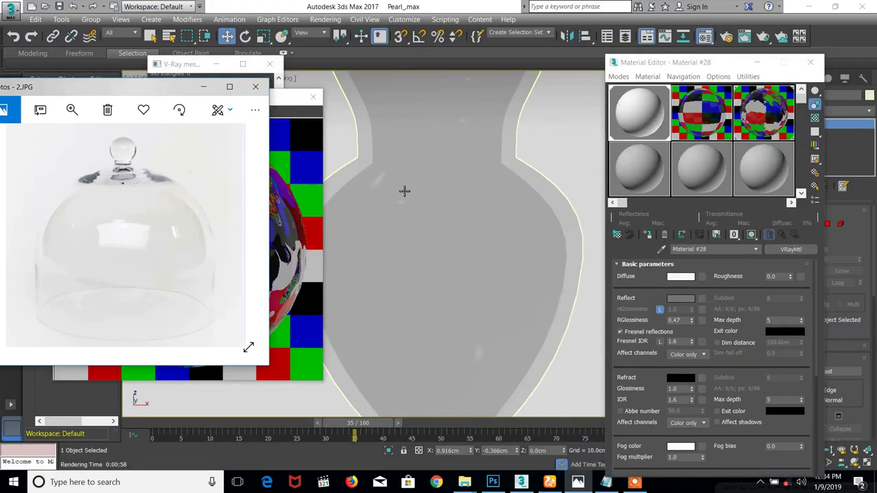
click(751, 294)
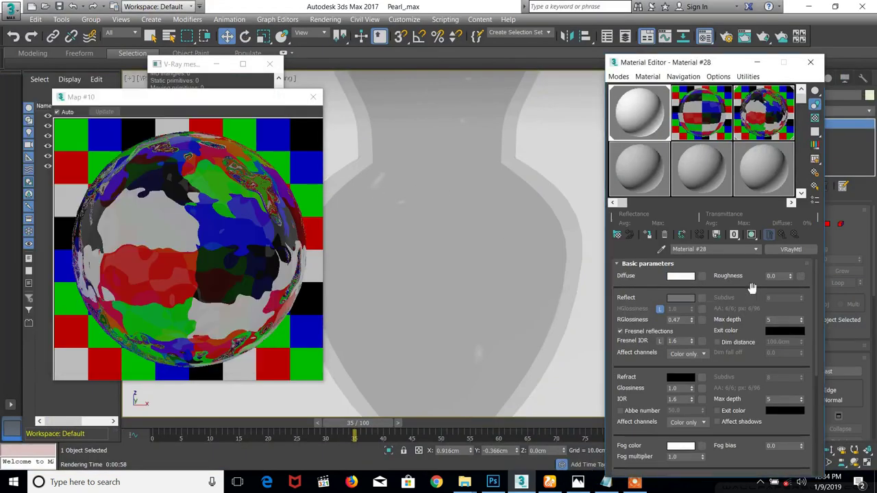
Select the vase and review the Noise bump map in the Maps section of its glass material 03 - Default
click(523, 210)
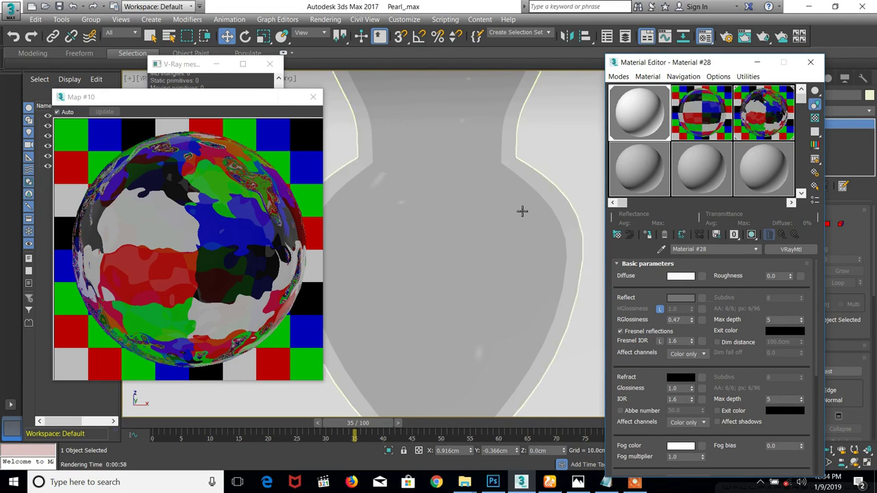
click(762, 120)
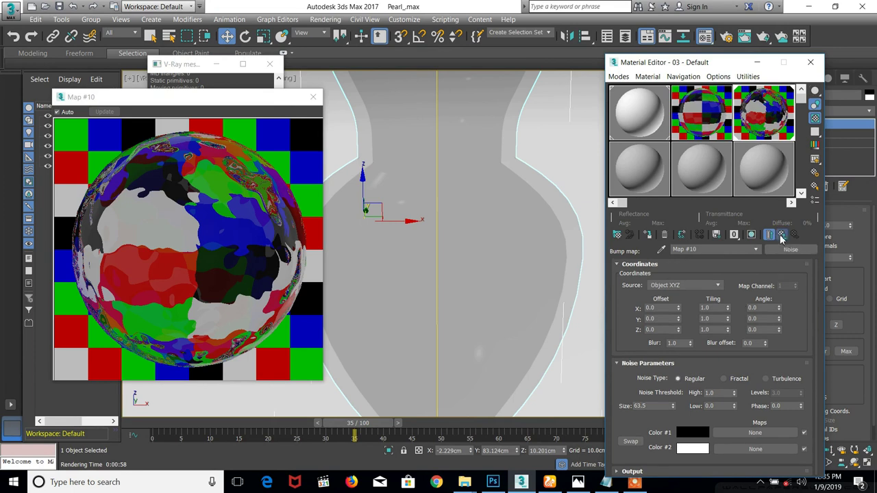
click(781, 235)
scroll(728, 356, down, 2)
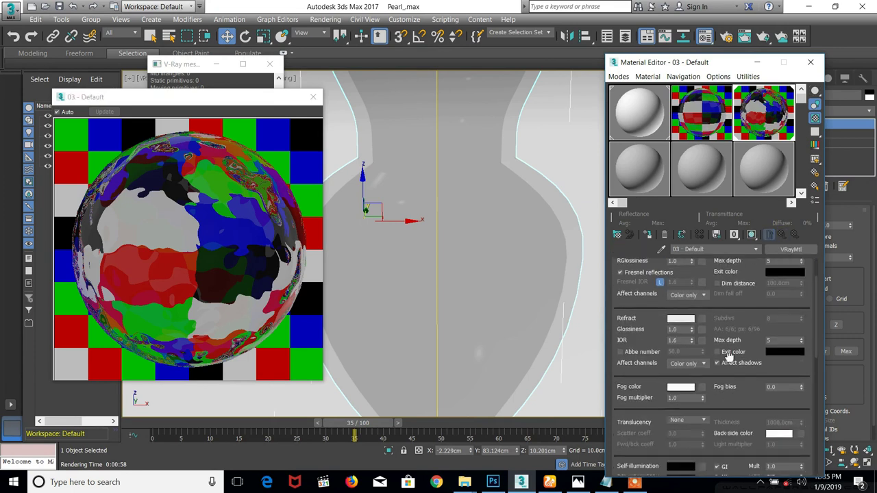
scroll(726, 363, down, 2)
scroll(703, 432, down, 2)
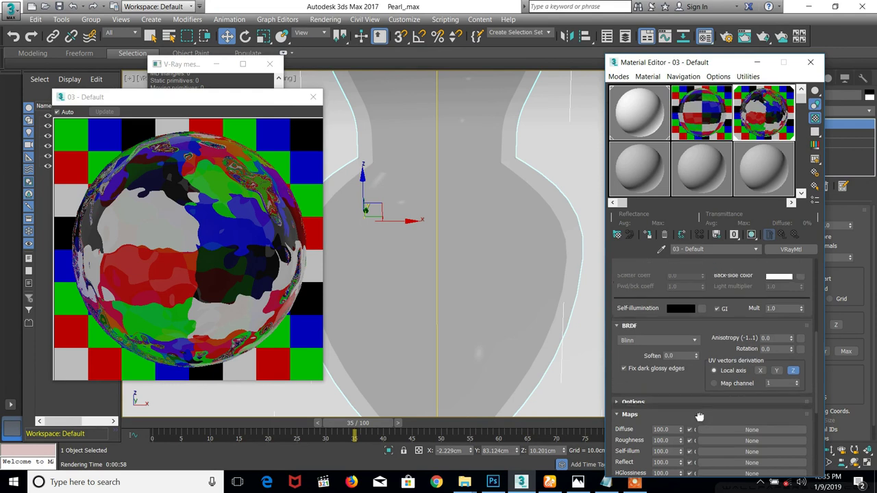
scroll(699, 417, down, 3)
scroll(644, 423, down, 2)
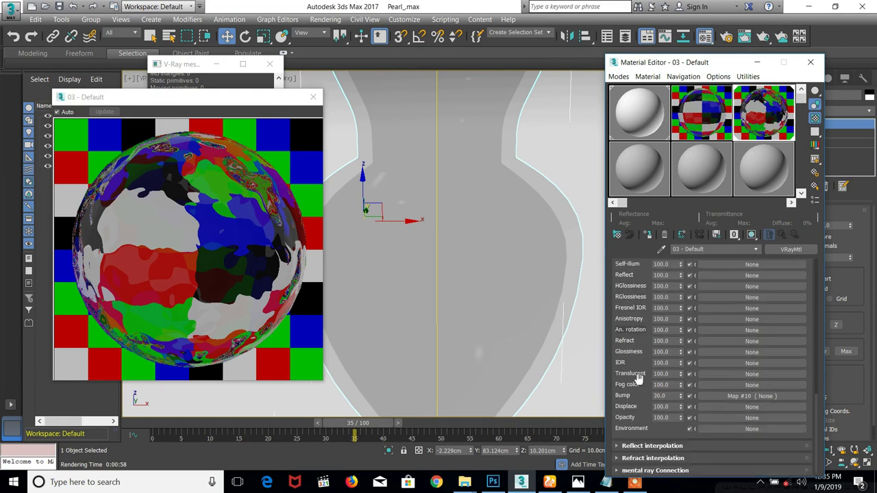
scroll(639, 363, up, 1)
scroll(640, 383, down, 1)
click(737, 402)
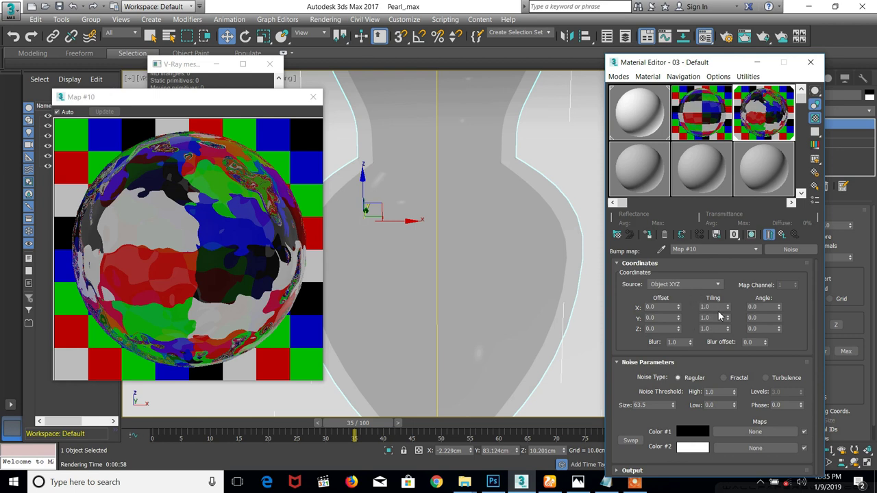
Set the bump amount of the vase's glass material to 50
click(786, 235)
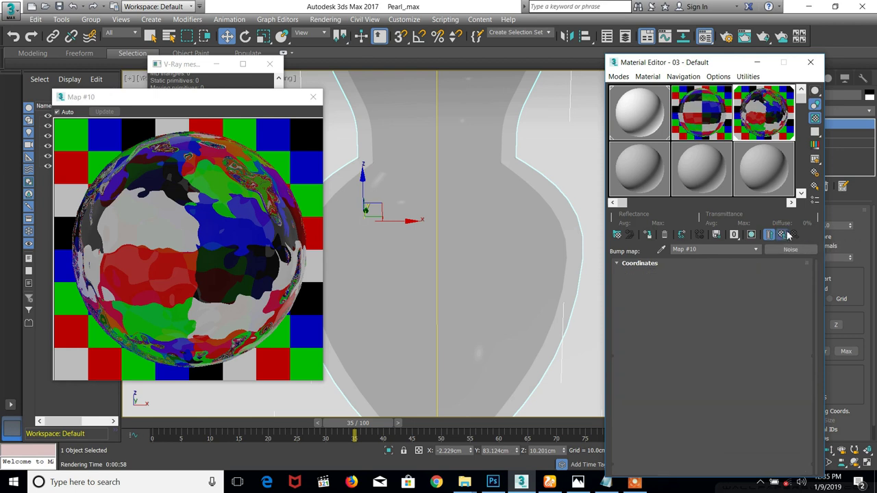
scroll(659, 429, down, 6)
click(646, 363)
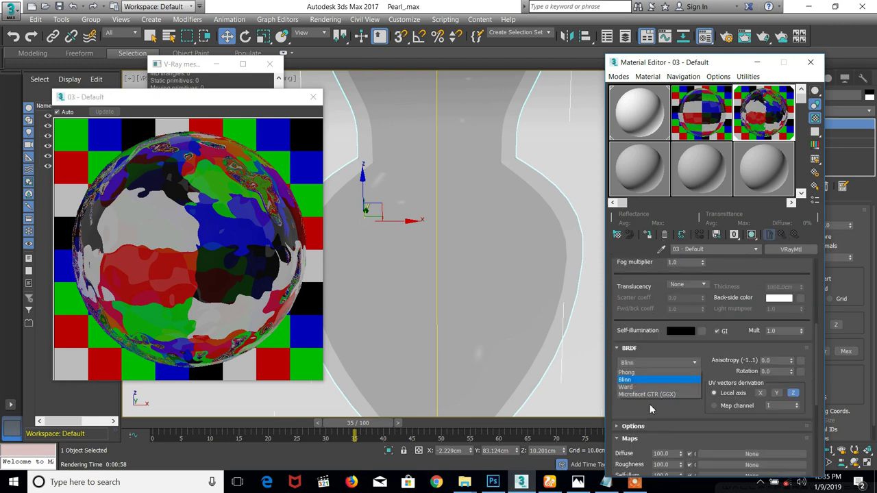
scroll(650, 414, down, 10)
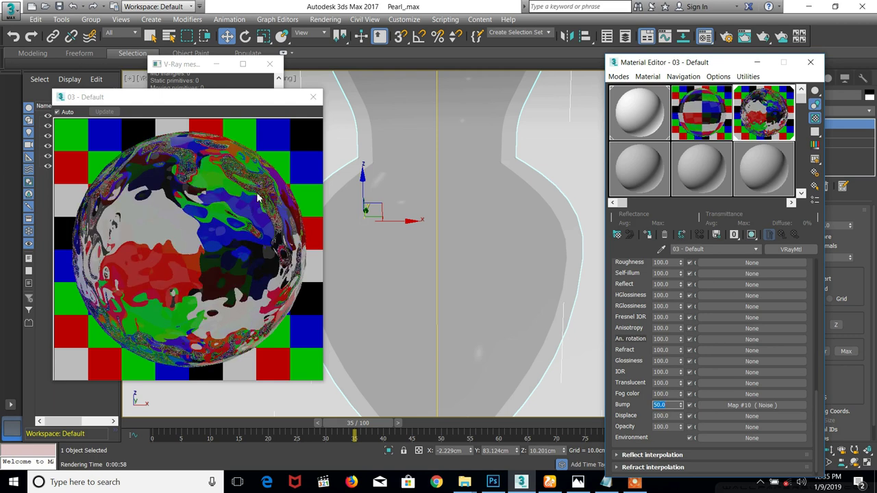
Render the camera view in production mode to inspect the vase's bump effect, cancel the render and close the frame buffer
click(744, 36)
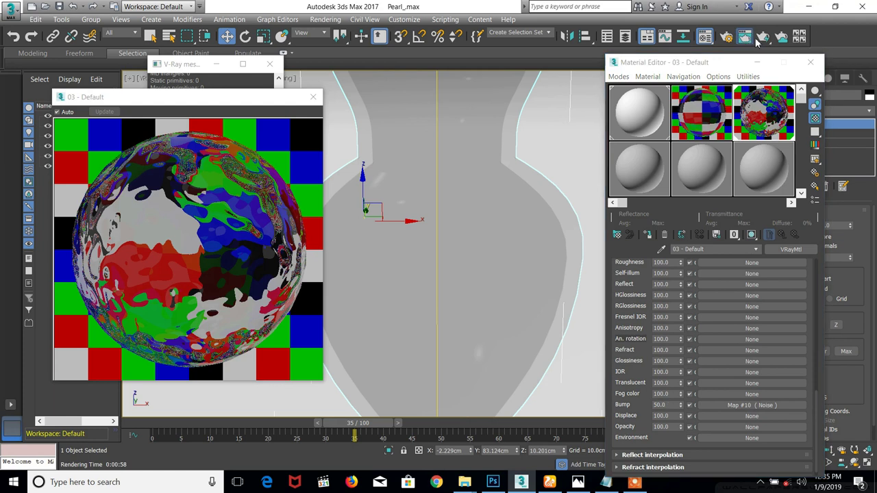
click(689, 89)
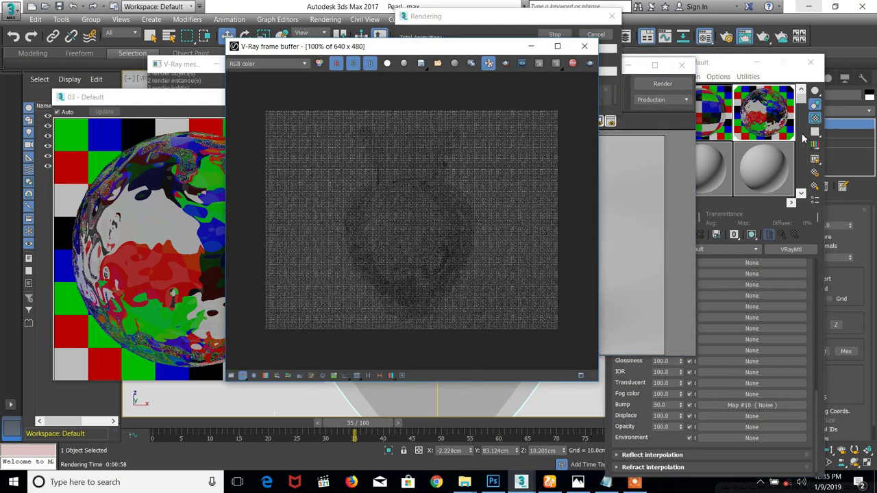
scroll(528, 247, down, 1)
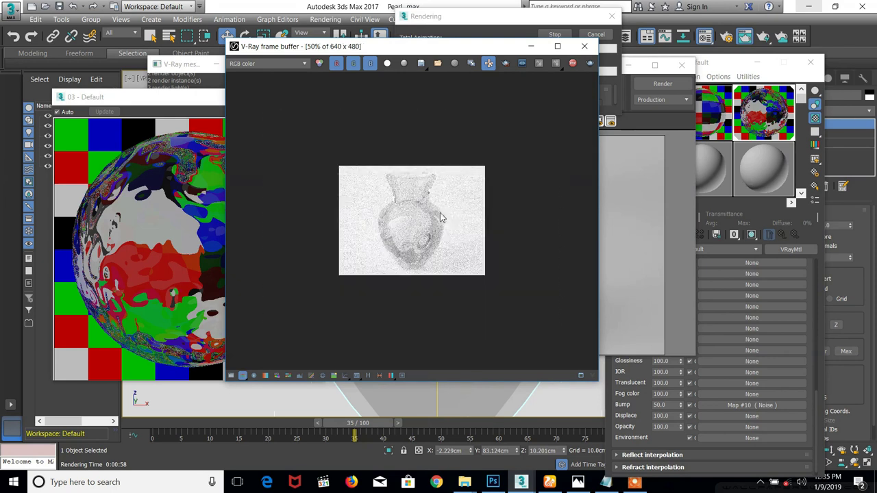
scroll(528, 247, up, 1)
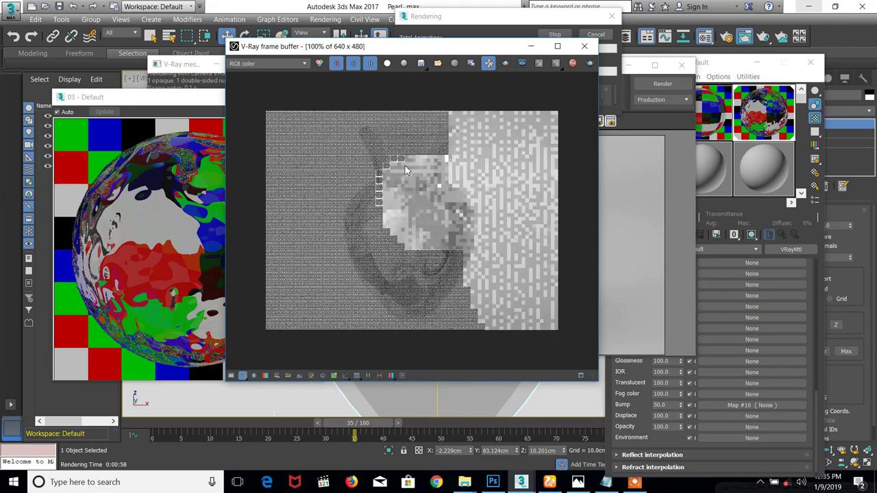
scroll(405, 256, down, 1)
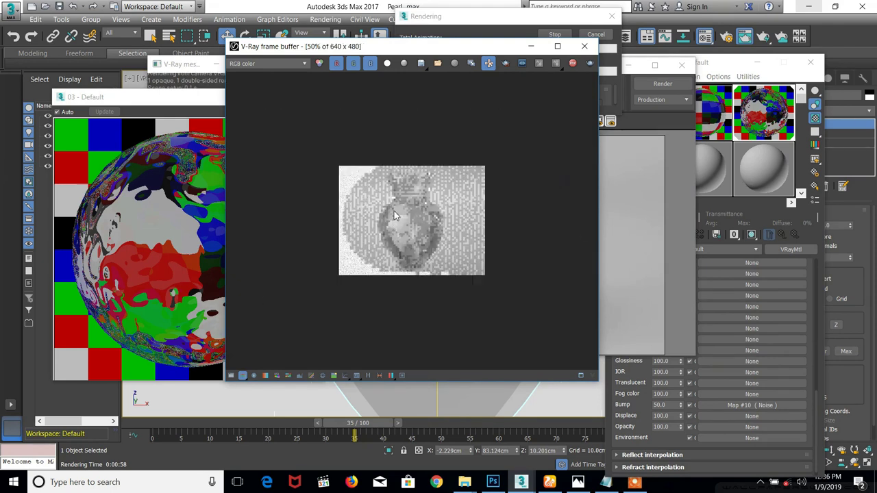
scroll(400, 206, up, 1)
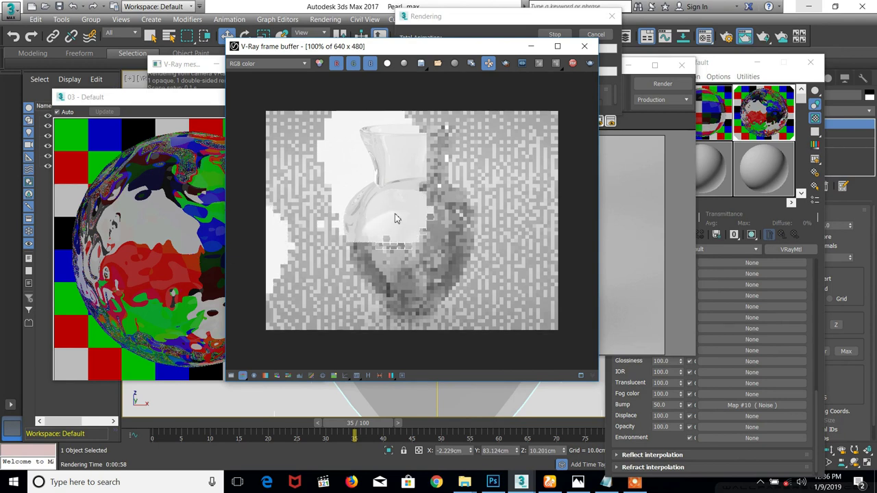
click(596, 34)
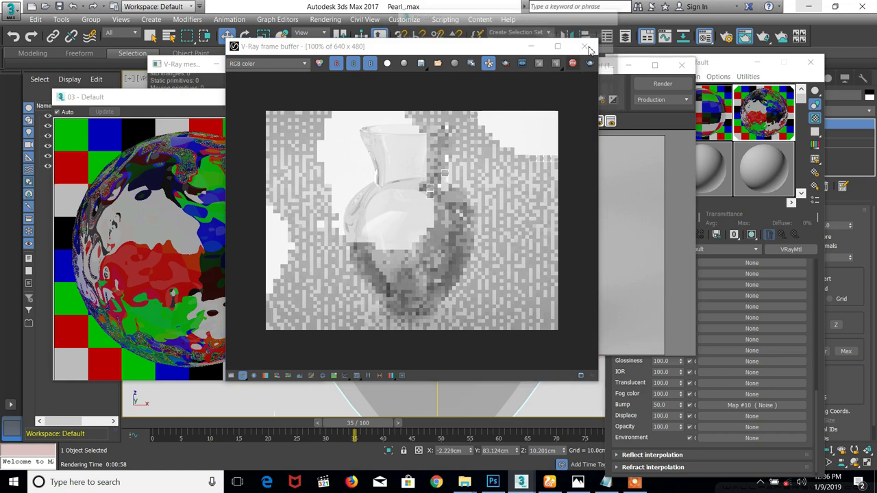
click(586, 47)
Set the X and Y tiling of the glass material's Noise bump map to 10
drag(642, 417, 643, 408)
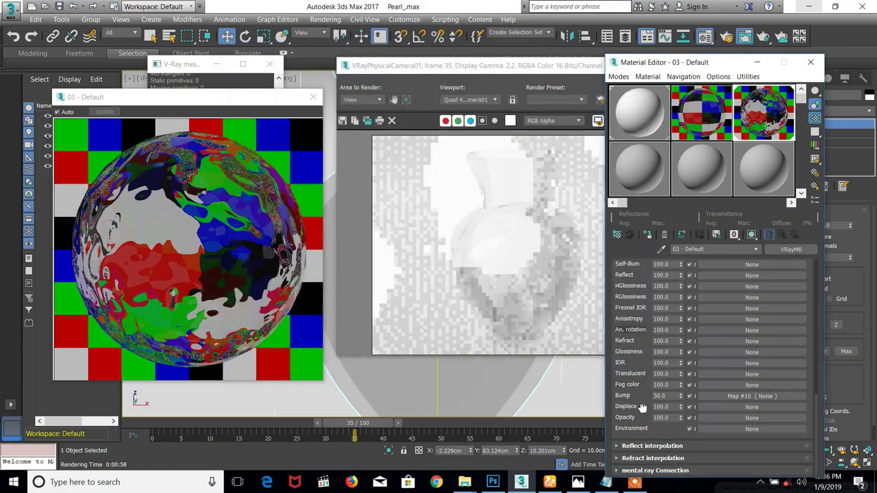
click(733, 397)
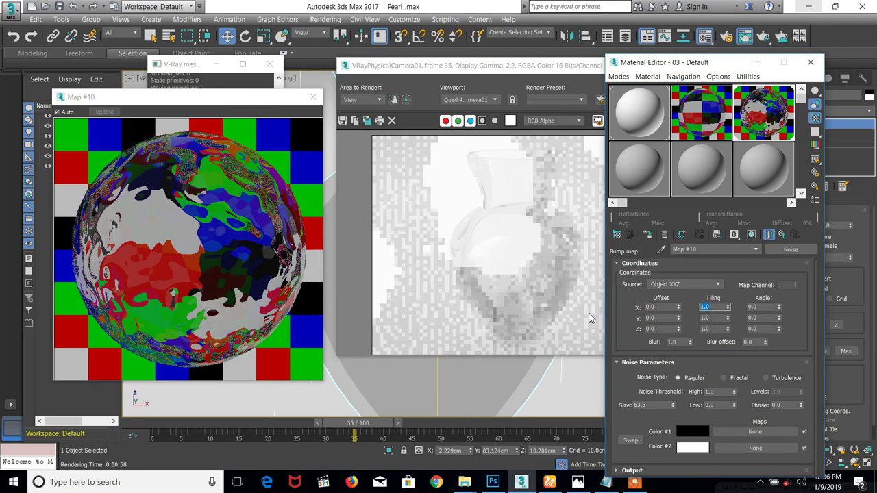
text(10)
key(Tab)
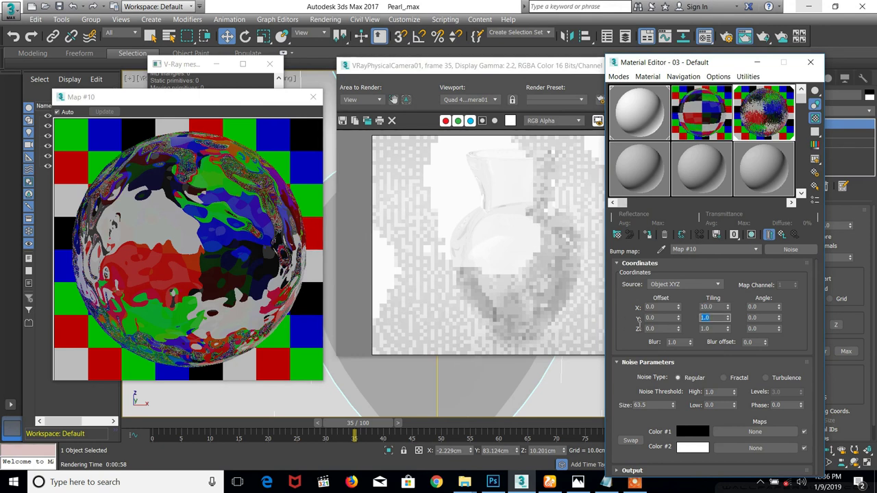
text(10)
key(Return)
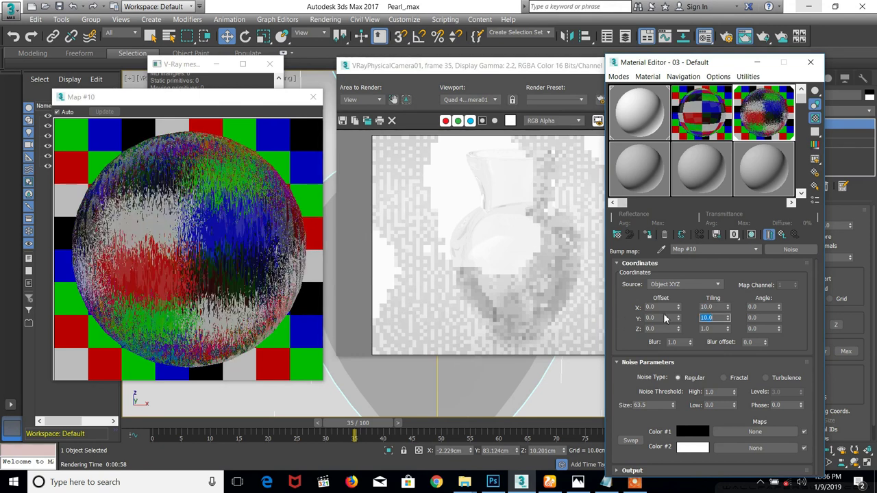
Return to the glass material's main settings and set its bump amount to 100
click(782, 234)
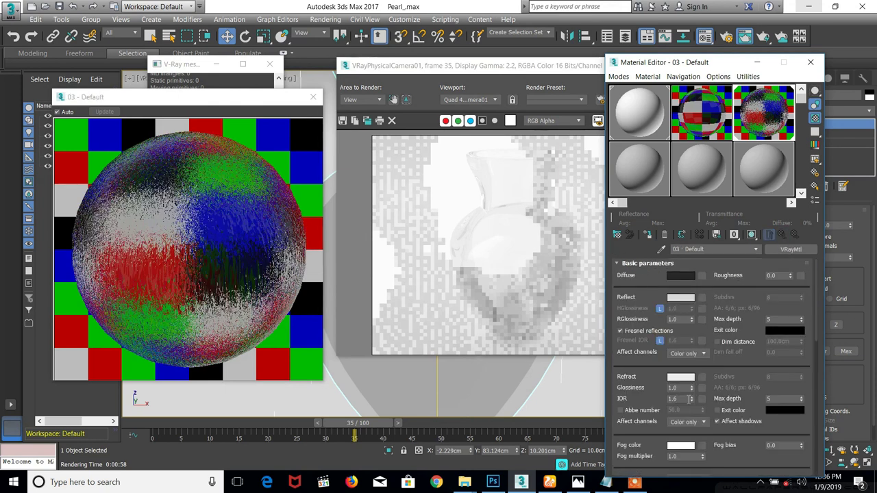
scroll(662, 435, down, 5)
scroll(643, 370, down, 3)
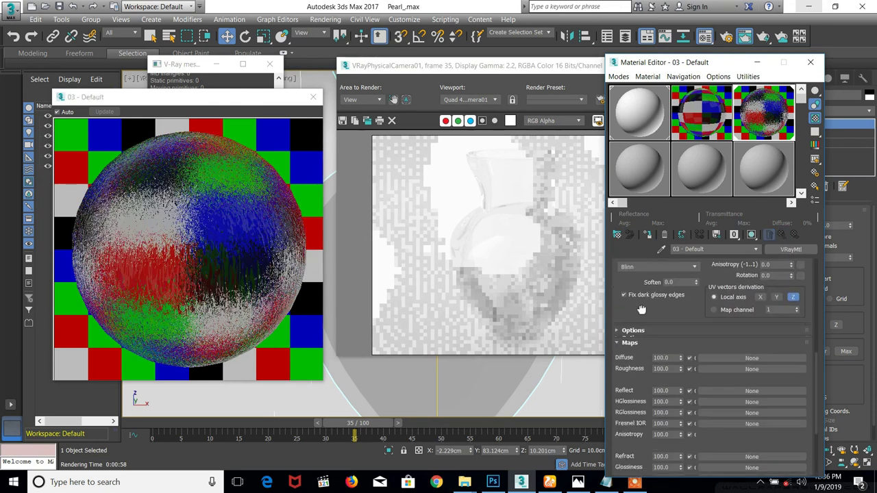
scroll(637, 312, down, 5)
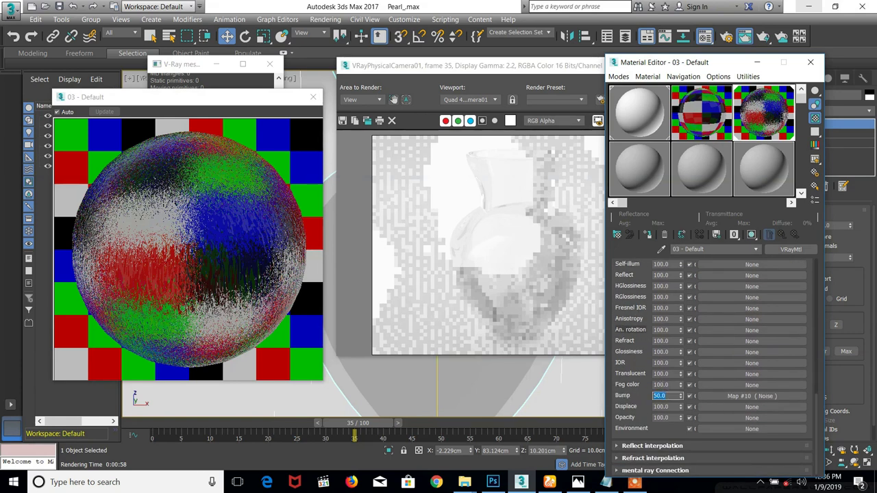
text(100)
key(Return)
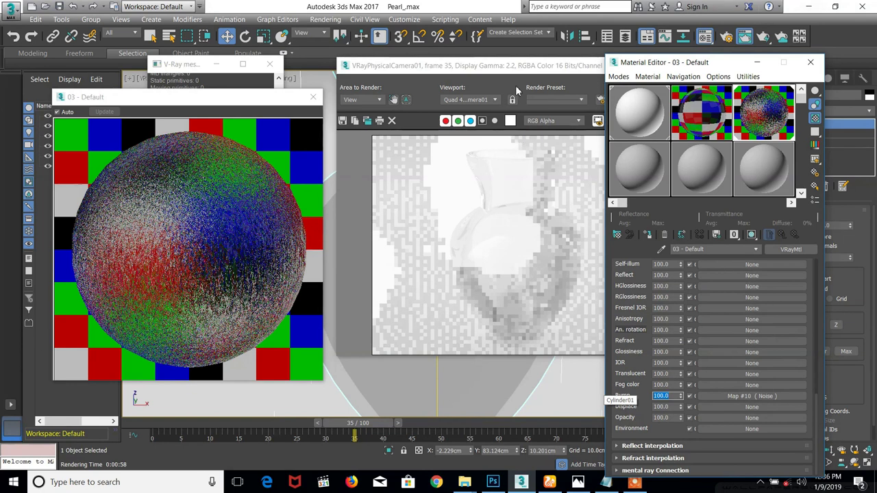
Render the camera view again and examine the bumps on the glass vase up close in the frame buffer
click(464, 64)
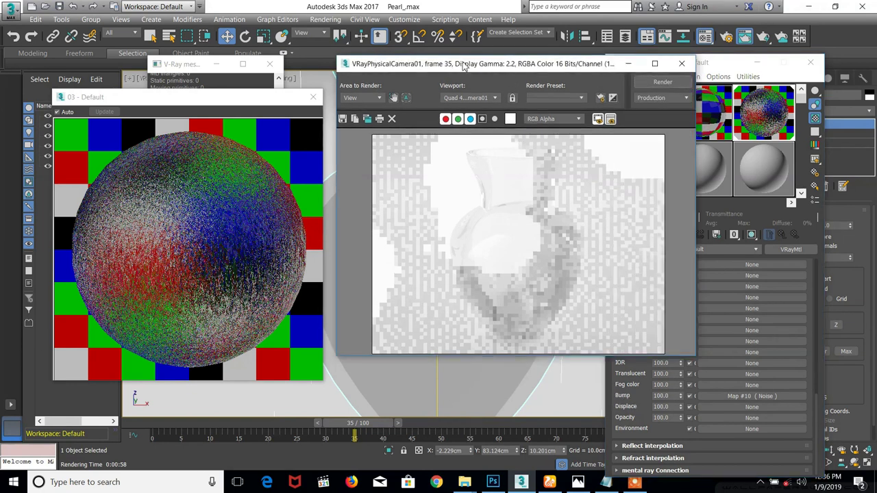
click(663, 81)
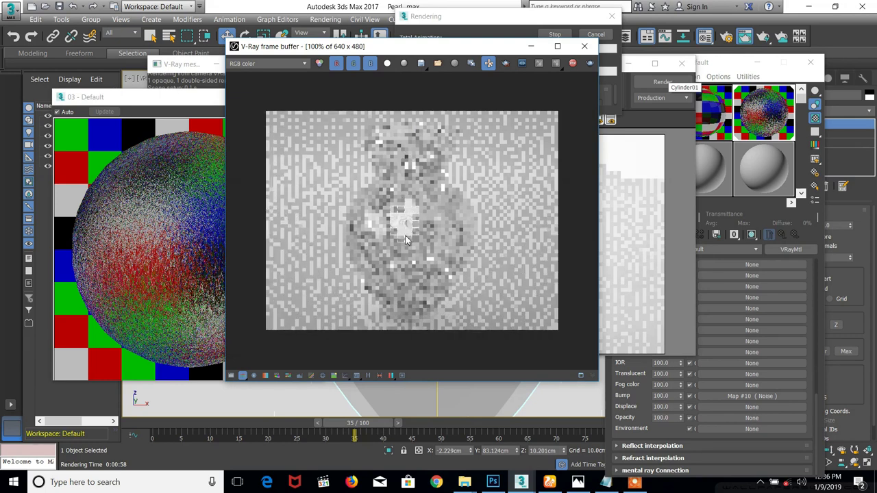
scroll(421, 227, up, 2)
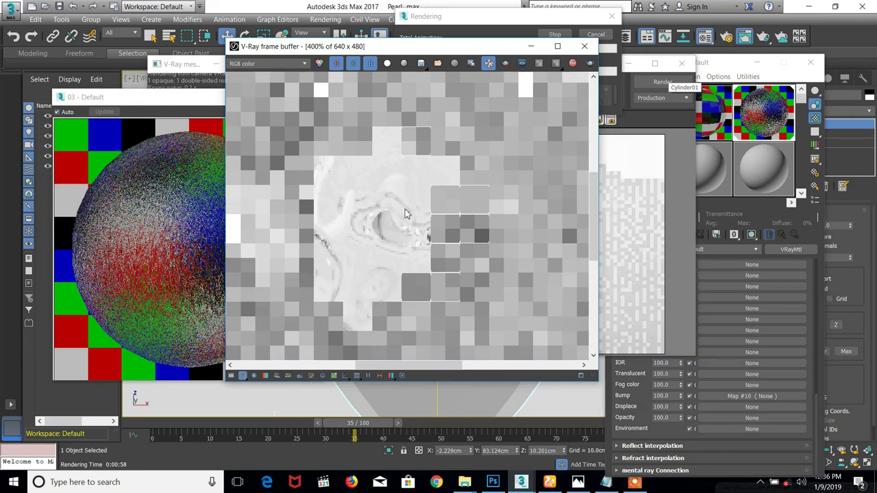
scroll(388, 187, down, 1)
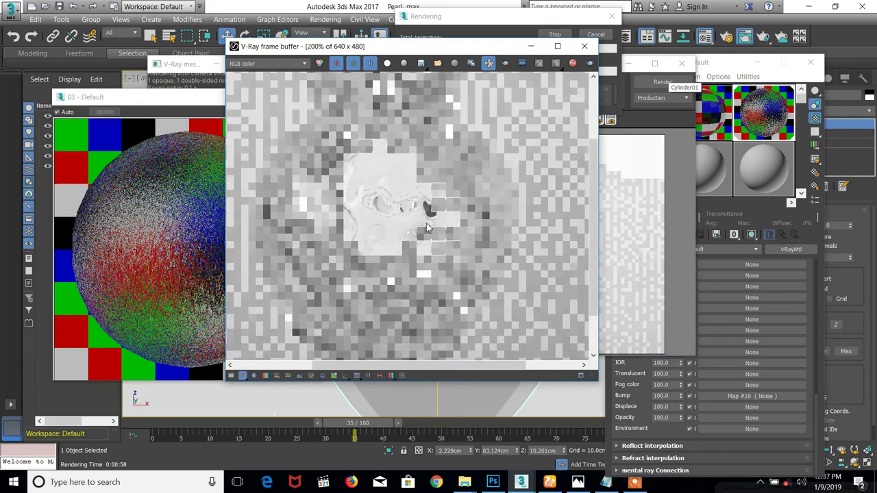
scroll(433, 220, up, 1)
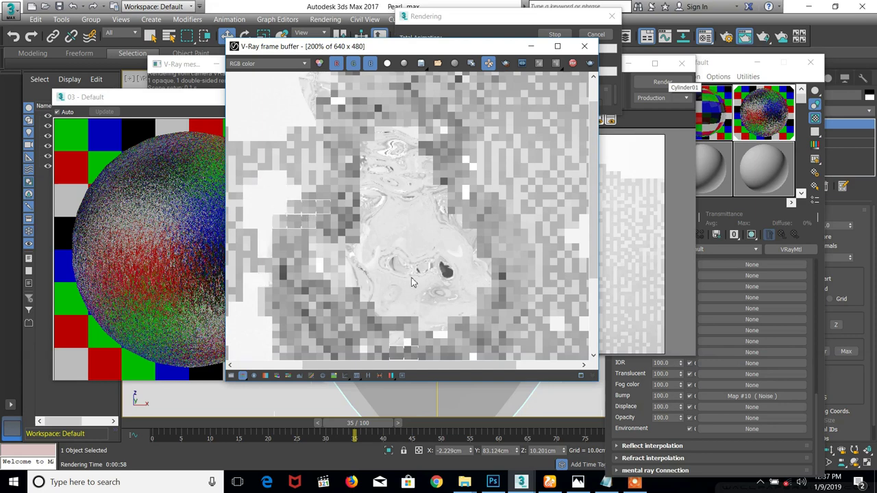
click(491, 453)
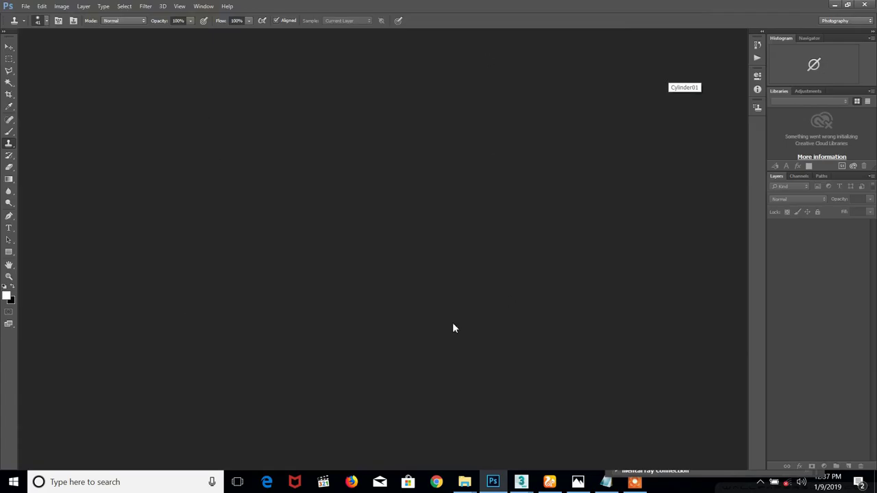
click(23, 6)
click(37, 19)
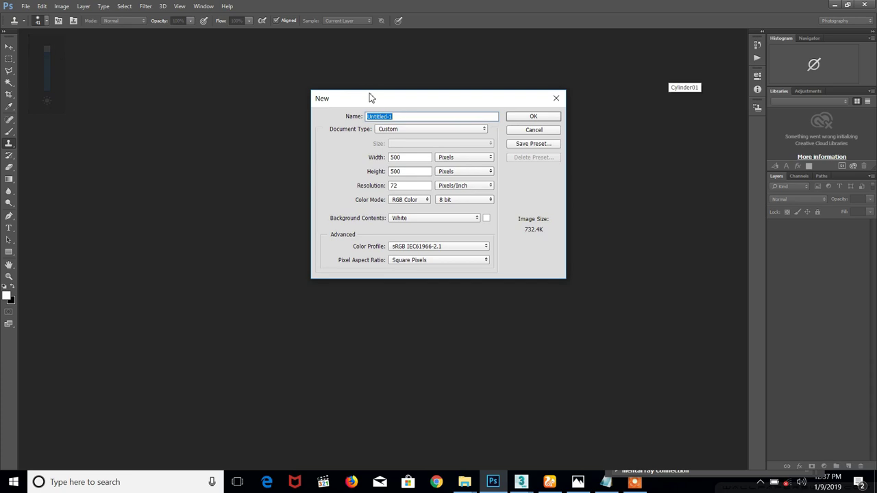
drag(372, 97, 357, 102)
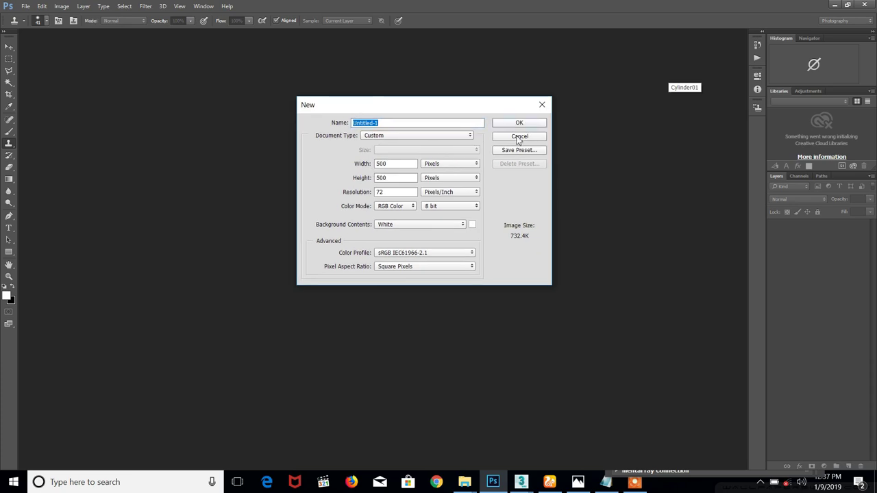
key(Escape)
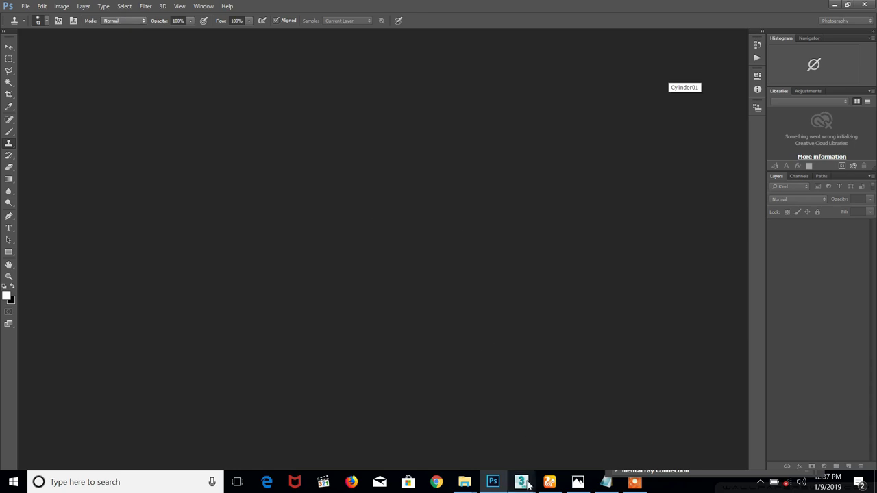
Switch back to 3ds Max and stop the running render of the vase
mouse_move(521, 481)
click(568, 446)
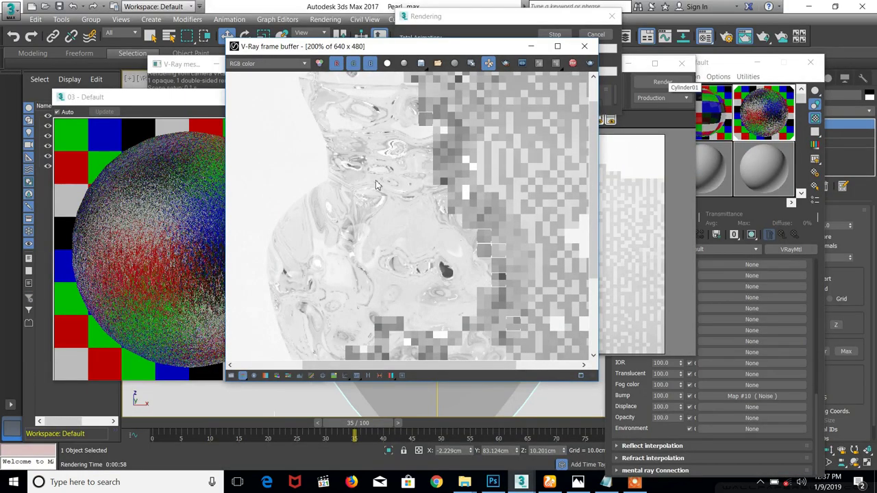
click(576, 63)
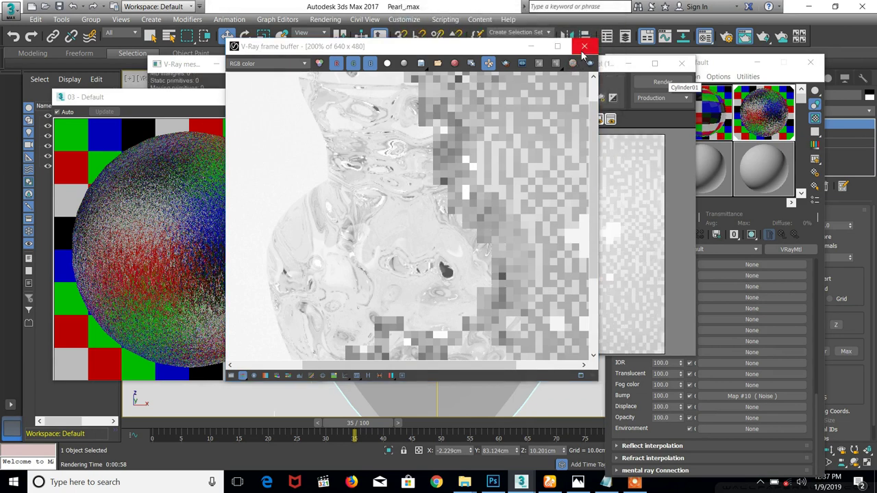
Close the V-Ray frame buffer, the enlarged material preview, the V-Ray messages, the Material Editor and the rendered frame window
click(583, 46)
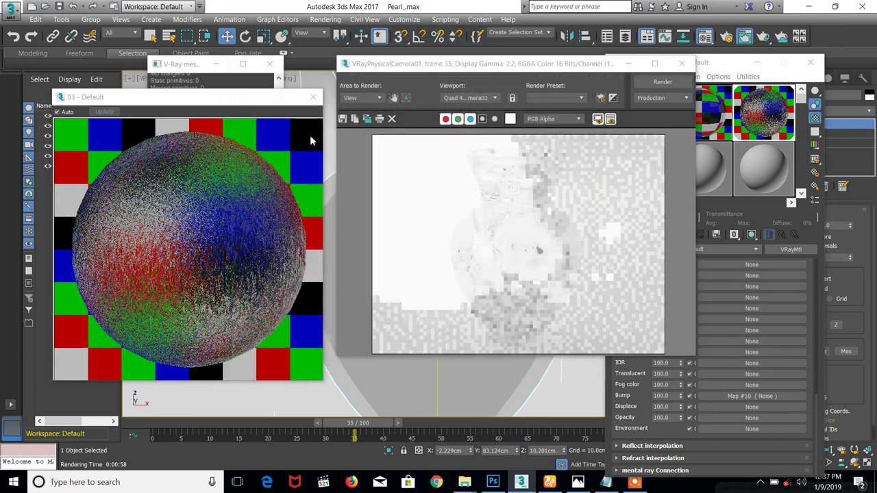
click(313, 98)
click(270, 64)
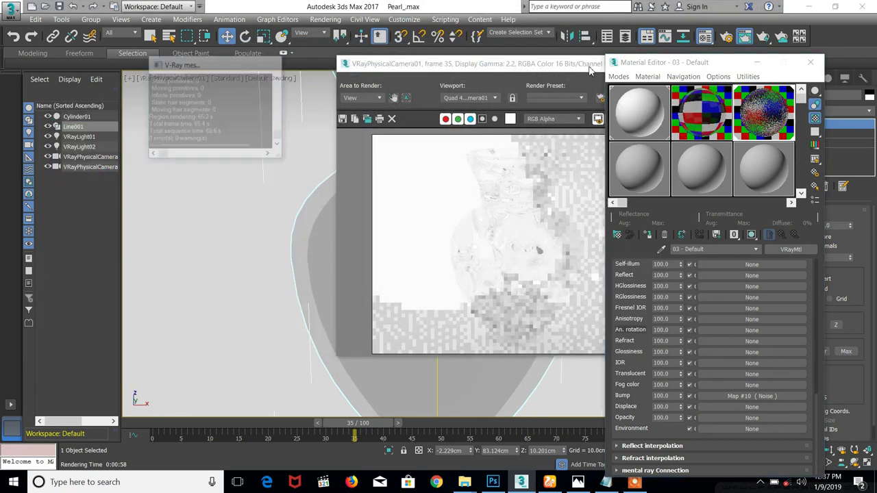
click(811, 63)
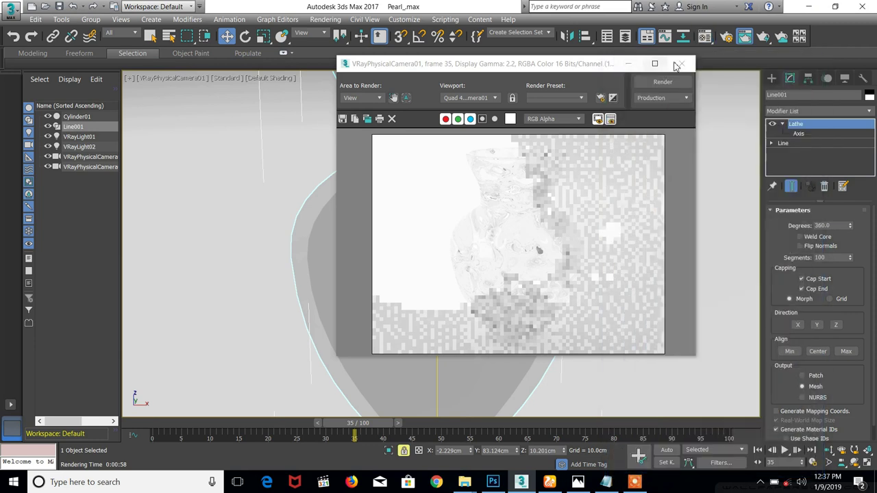
click(687, 65)
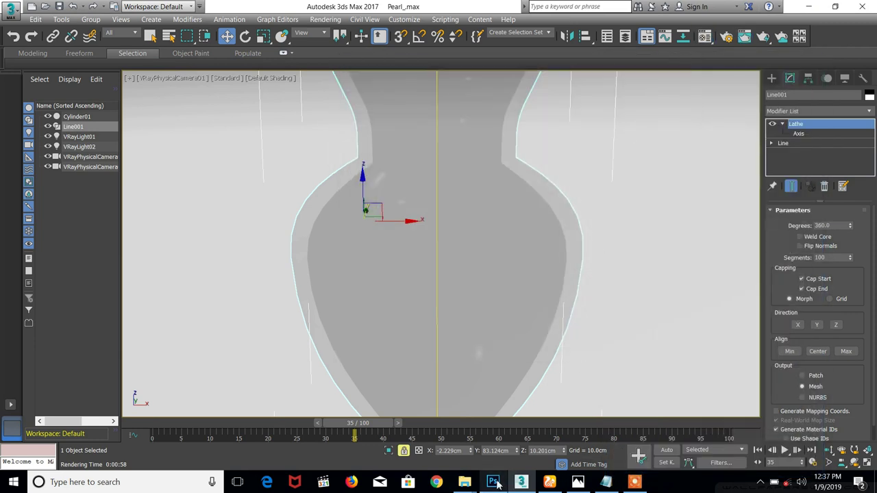
Switch to Photoshop and set up a hard round 27 px Brush with black as the foreground color
click(493, 482)
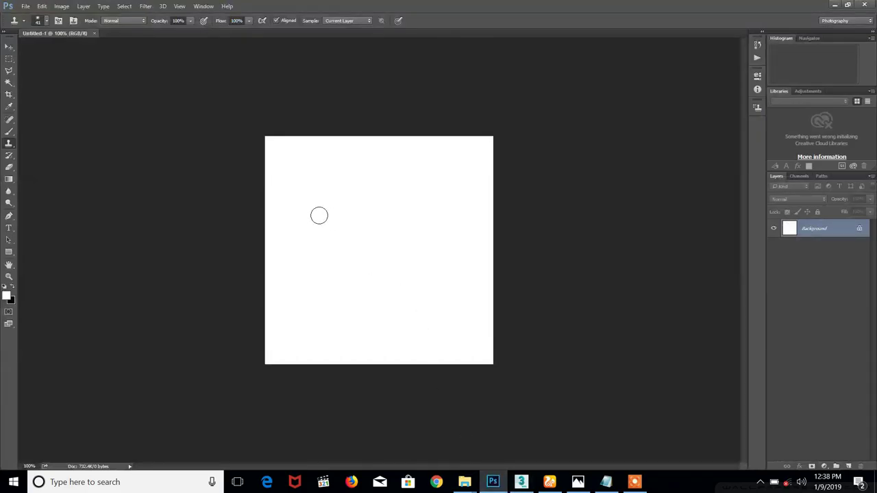
click(9, 132)
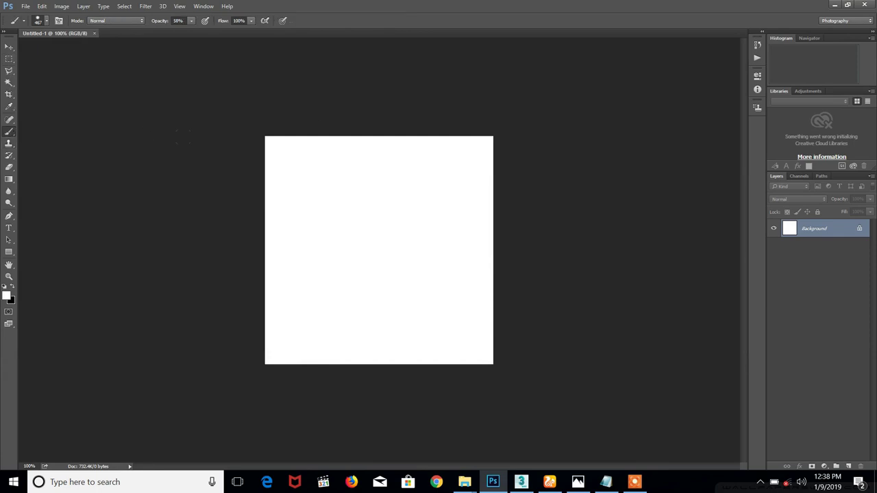
right_click(318, 246)
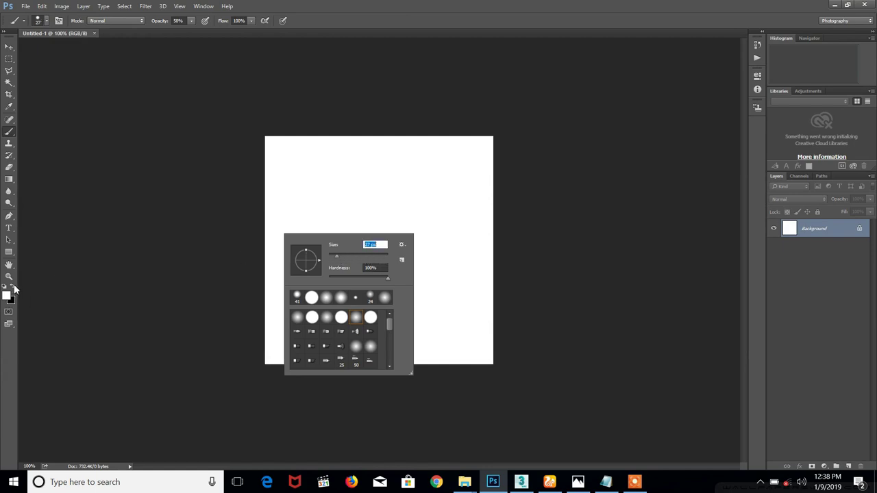
click(8, 294)
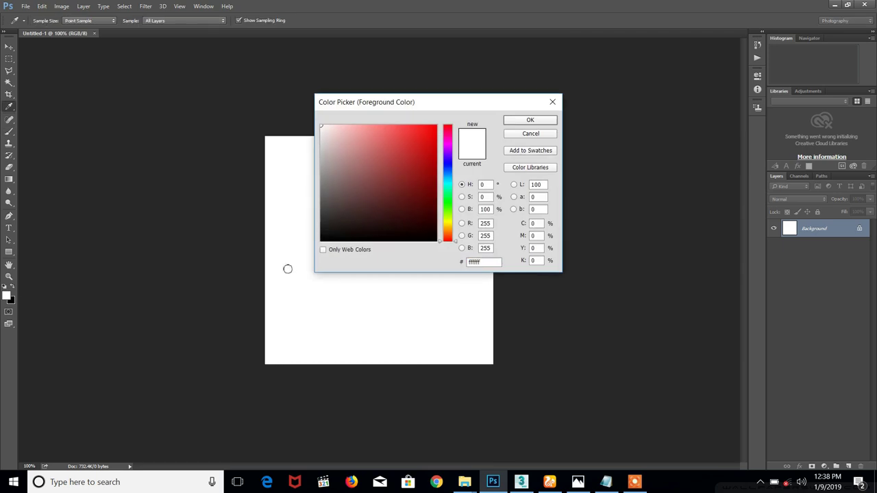
click(533, 119)
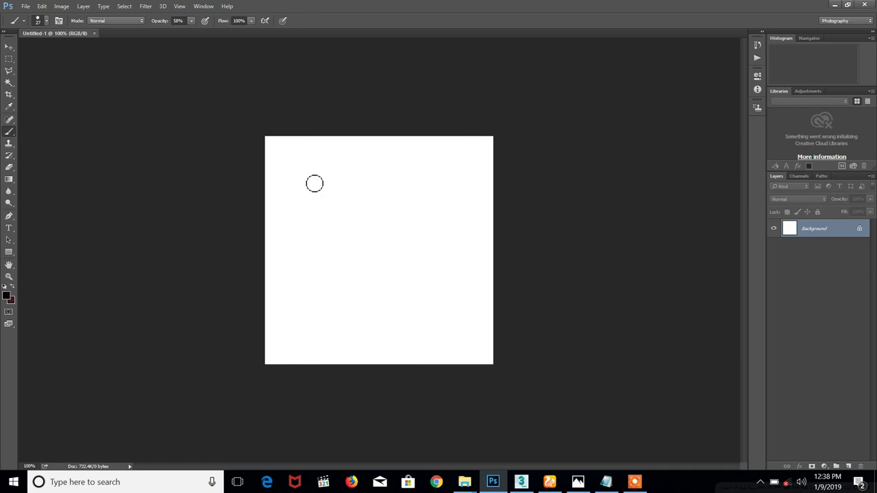
drag(318, 141, 249, 208)
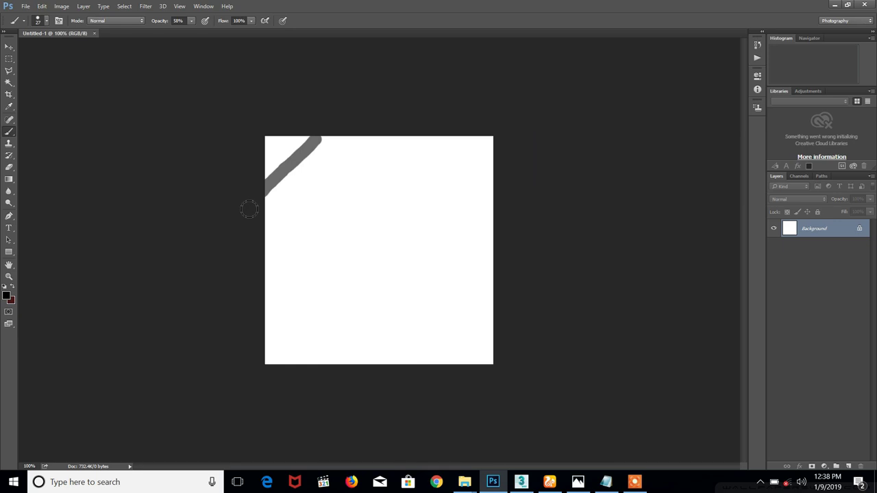
key(ctrl+z)
right_click(294, 196)
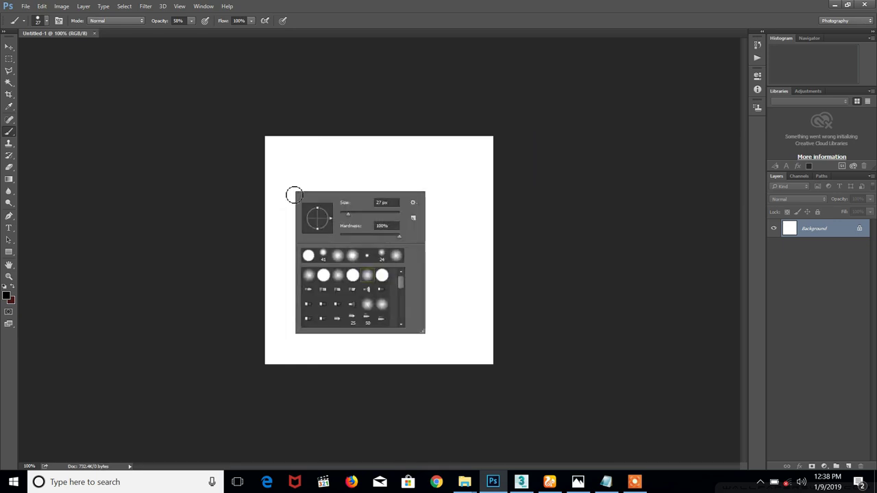
drag(385, 236, 413, 235)
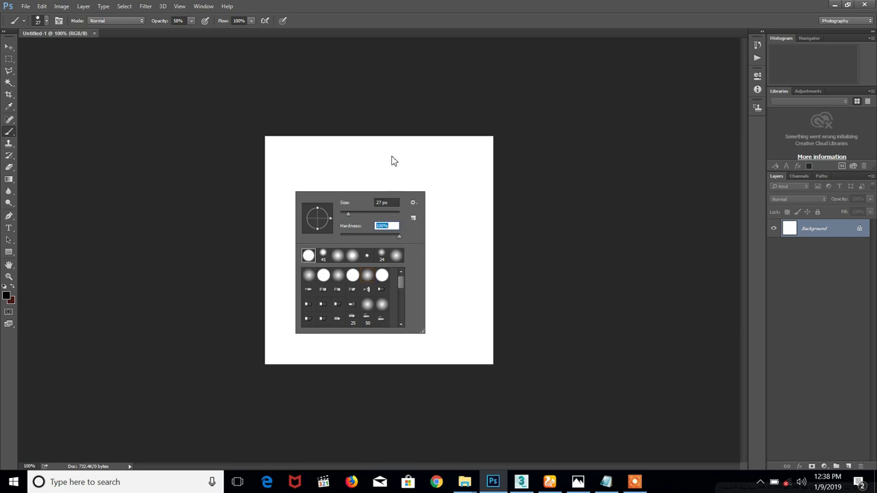
drag(319, 159, 292, 221)
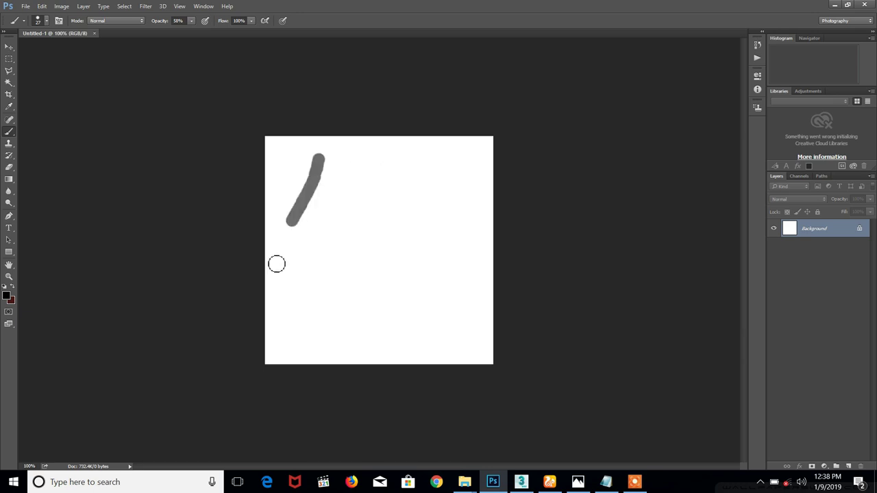
drag(276, 264, 269, 281)
key(ctrl+z)
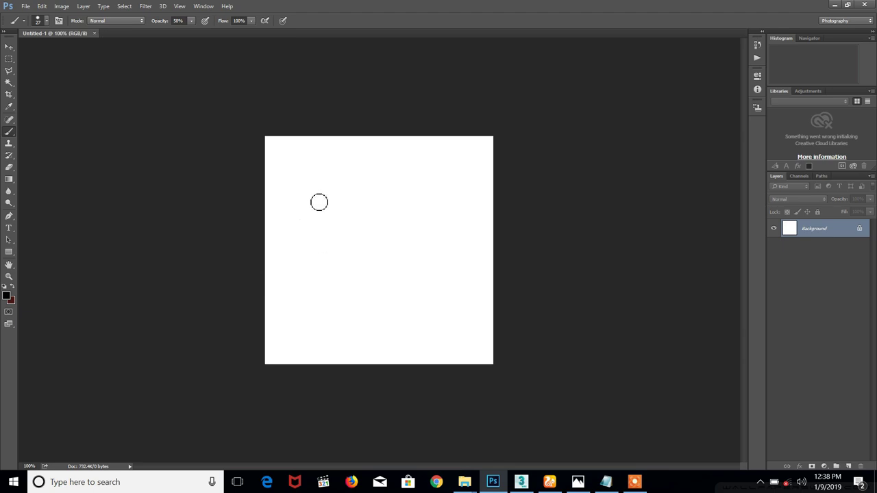
Set the brush opacity to 100%, try a long stroke across the white canvas and undo it
click(191, 21)
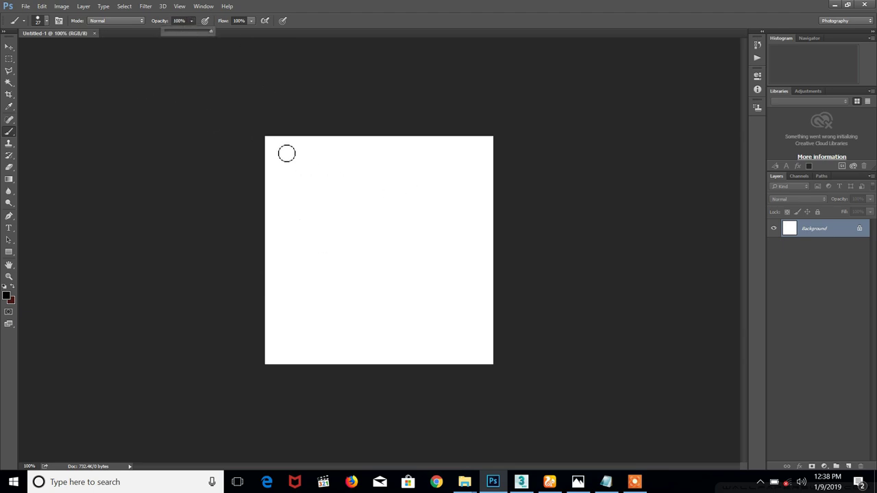
mouse_move(287, 153)
mouse_down()
mouse_move(316, 185)
mouse_move(390, 212)
mouse_move(465, 214)
mouse_up()
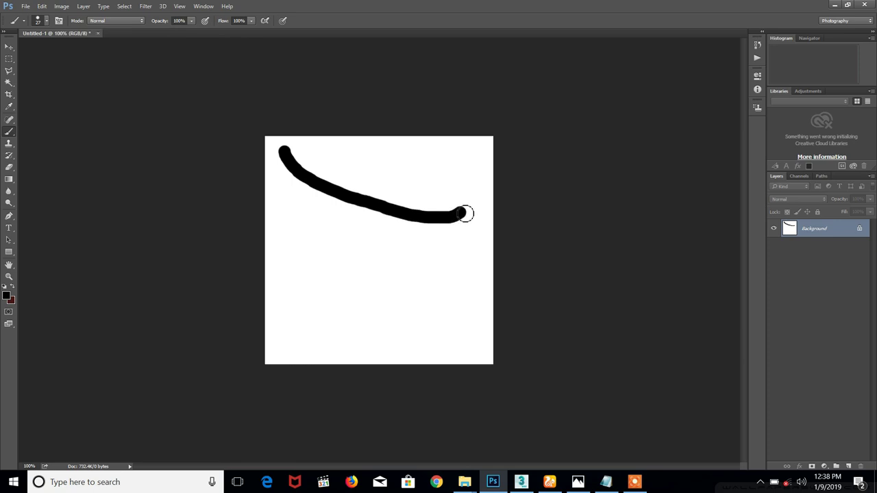
key(ctrl+z)
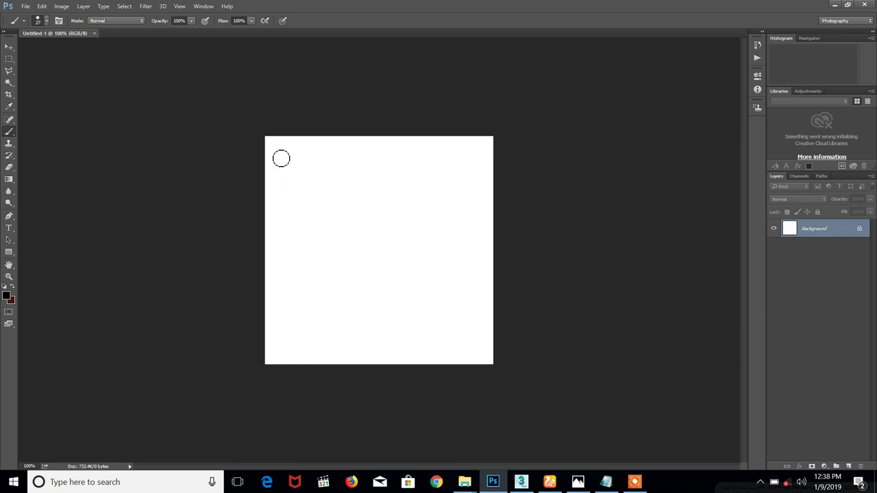
Paint separate black V- and N-shaped zigzag strokes scattered over the whole white canvas
mouse_move(281, 159)
mouse_down()
mouse_move(294, 184)
mouse_move(318, 141)
mouse_up()
drag(323, 178, 380, 143)
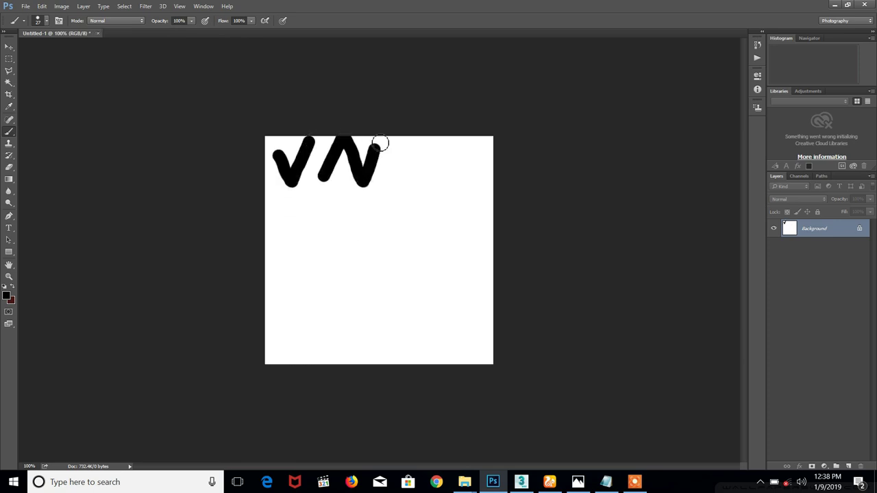
mouse_move(292, 215)
mouse_down()
mouse_move(313, 266)
mouse_move(349, 214)
mouse_up()
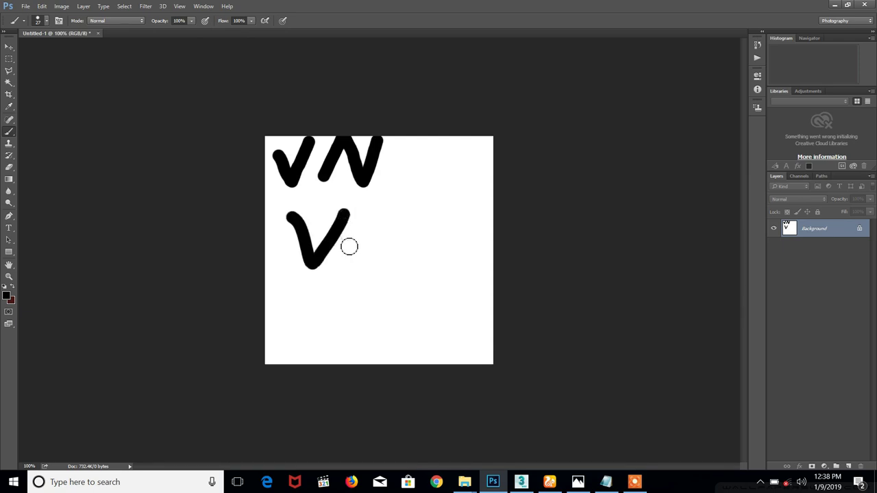
mouse_move(349, 247)
mouse_down()
mouse_move(416, 223)
mouse_move(428, 203)
mouse_up()
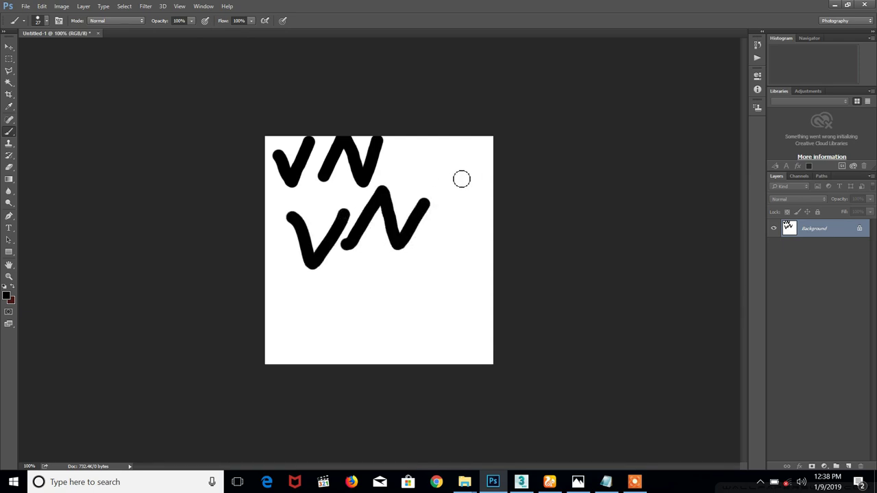
drag(416, 162, 455, 159)
mouse_move(348, 320)
mouse_down()
mouse_move(362, 296)
mouse_move(377, 309)
mouse_move(401, 295)
mouse_up()
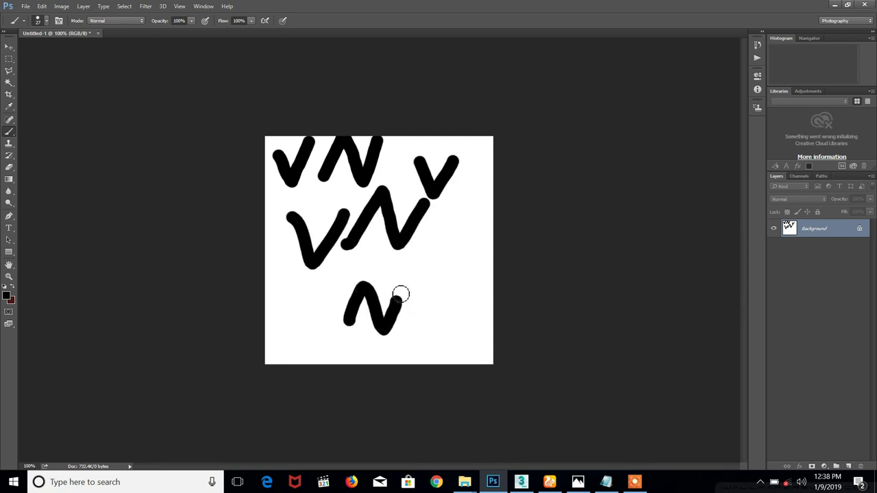
drag(434, 244, 485, 224)
mouse_move(276, 329)
mouse_down()
mouse_move(324, 340)
mouse_move(310, 306)
mouse_up()
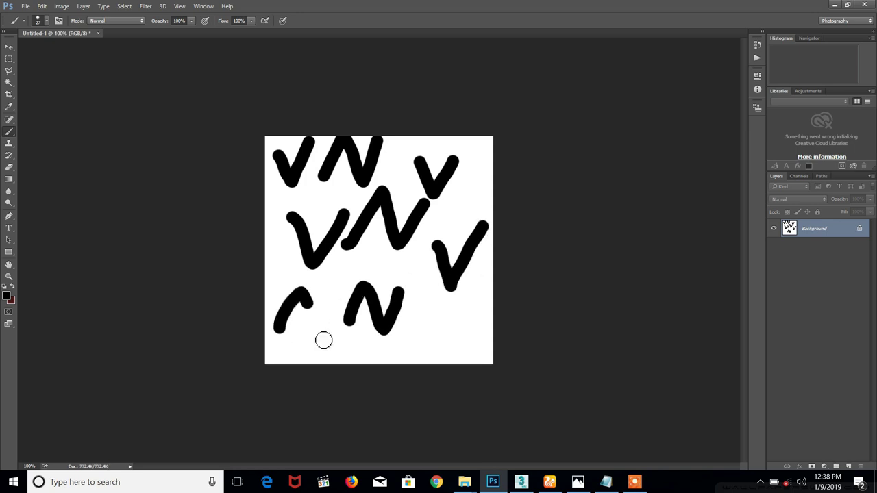
drag(323, 340, 331, 299)
drag(443, 325, 484, 317)
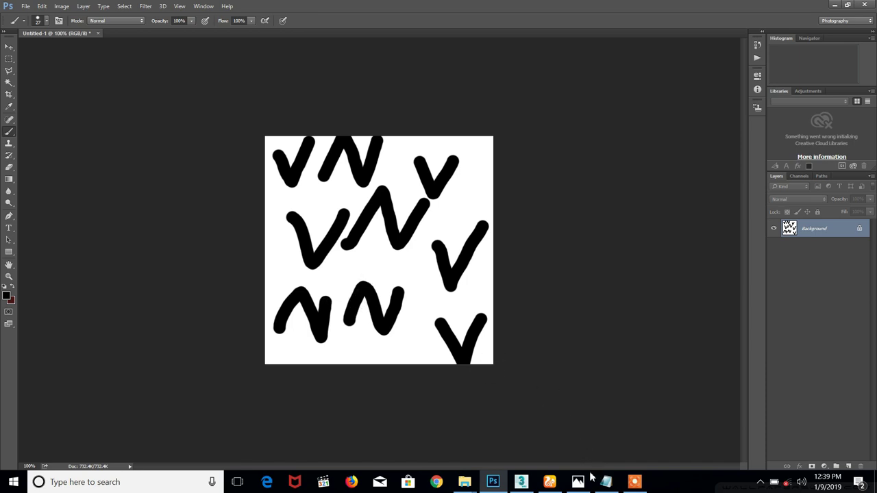
Switch to 3ds Max and reopen the vase's glass material with an enlarged preview, showing its map slots
click(520, 482)
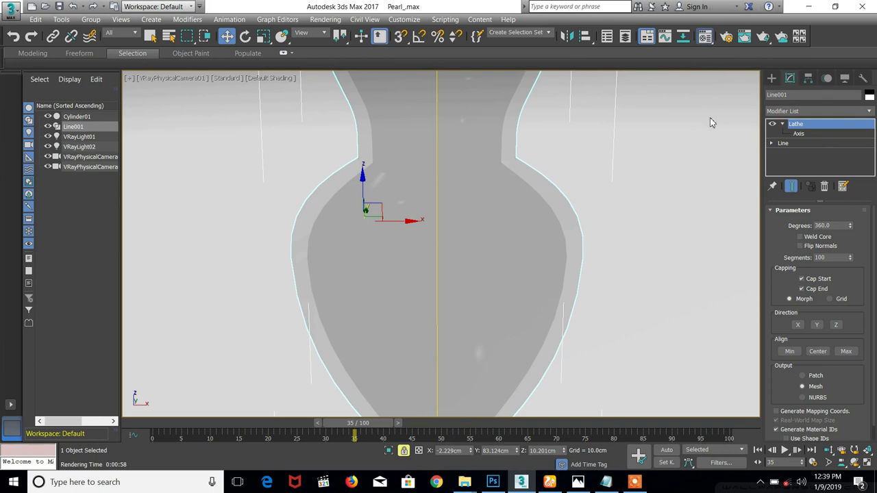
key(m)
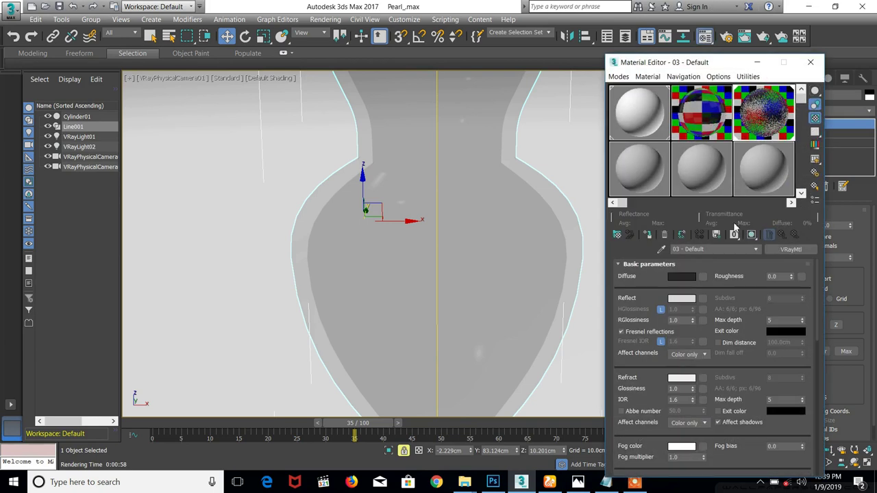
scroll(658, 366, down, 6)
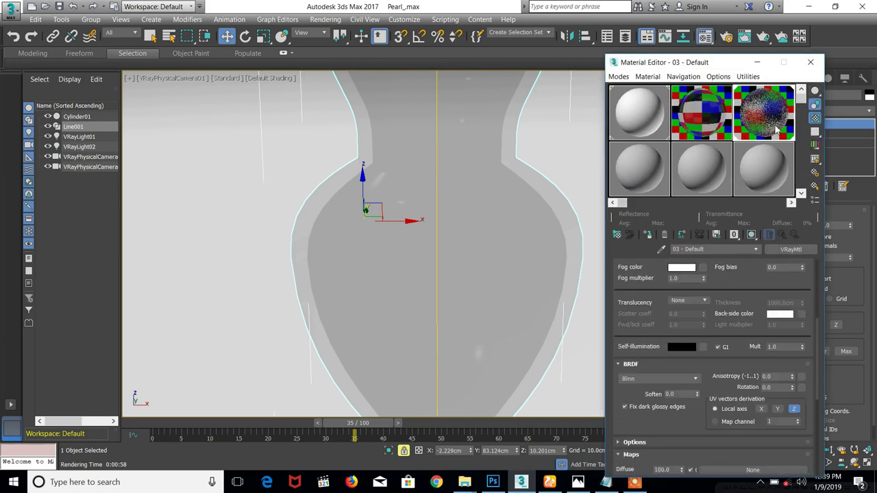
double_click(776, 128)
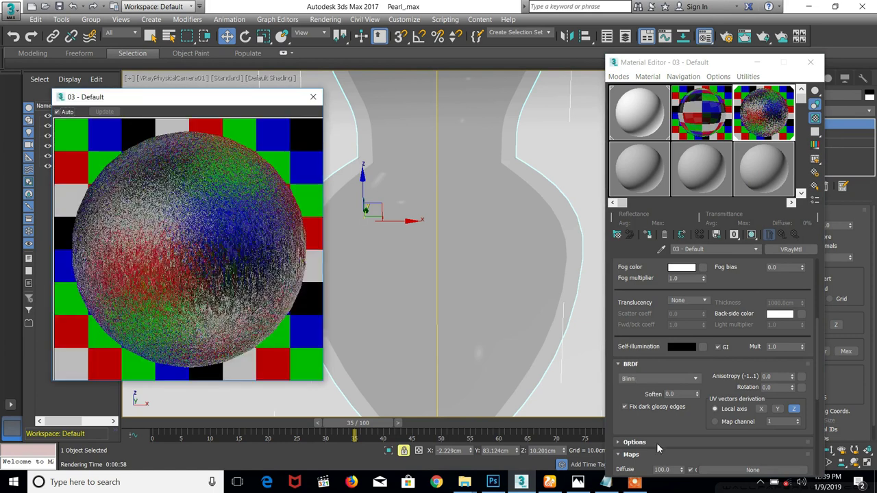
scroll(676, 416, down, 4)
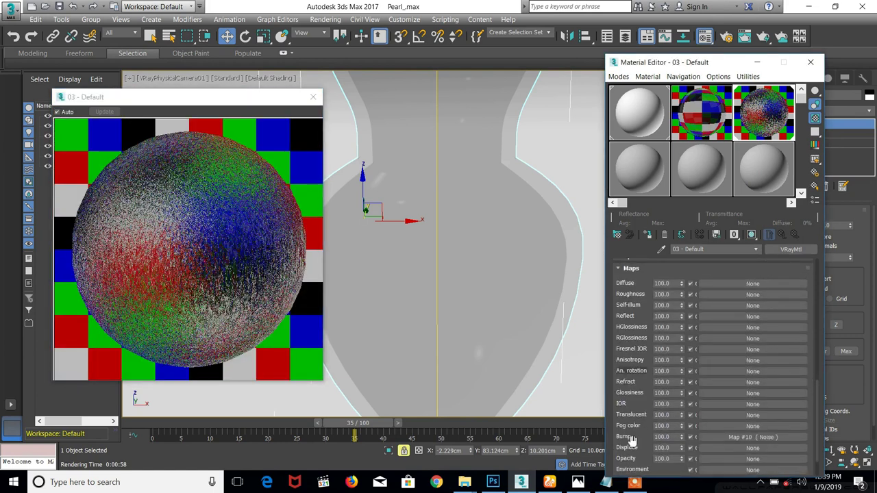
Check the glass material's Noise bump map, return to the material and clear the map from the Bump slot
click(740, 437)
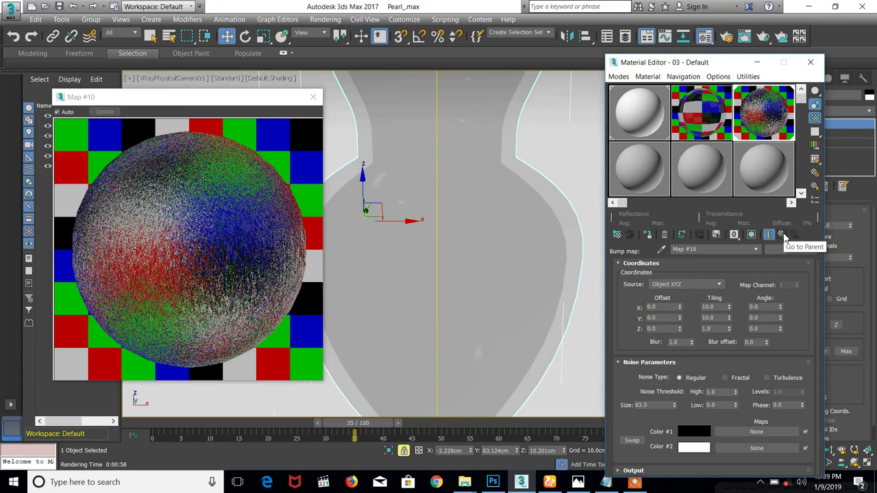
click(790, 250)
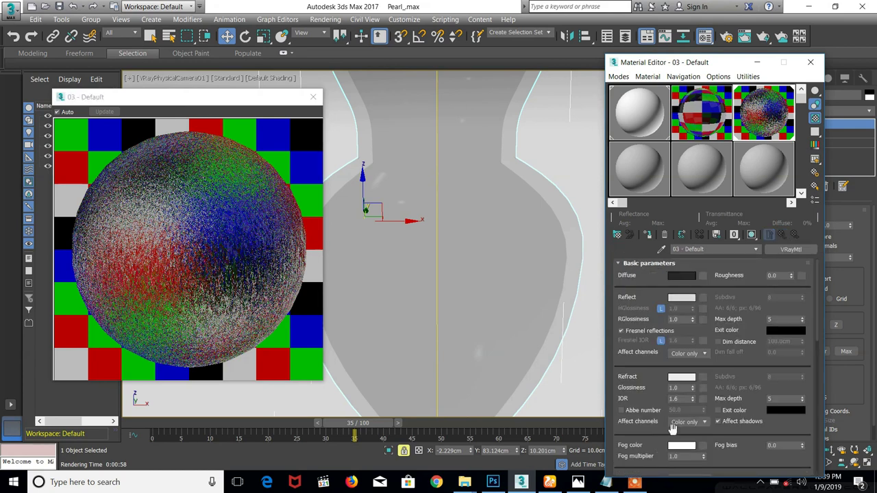
scroll(668, 432, down, 10)
scroll(651, 428, down, 8)
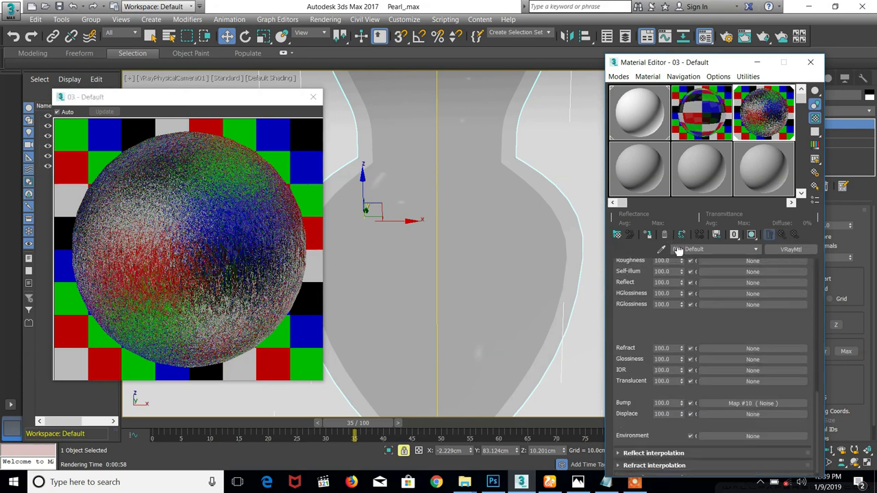
right_click(746, 409)
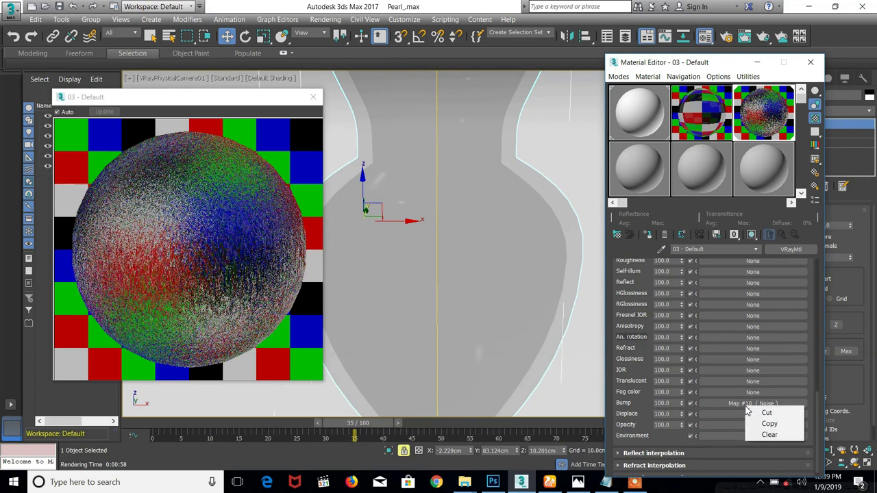
click(762, 434)
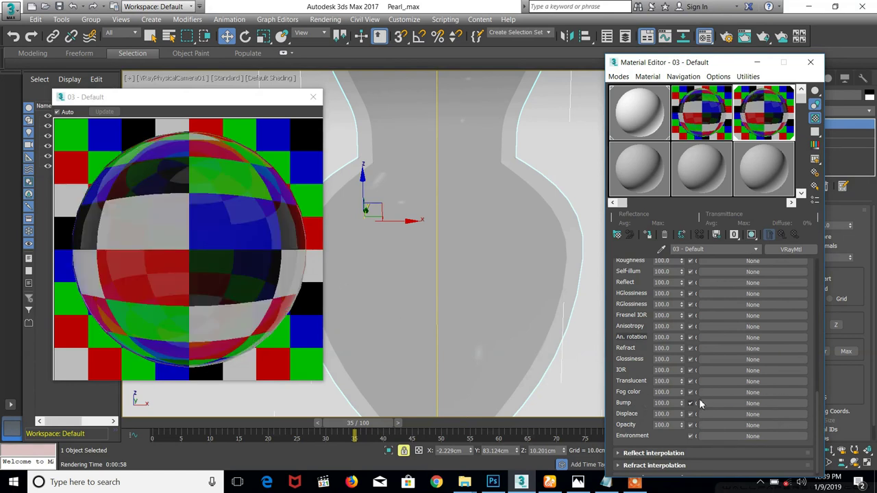
Switch to Photoshop and start saving a copy of the zigzag pattern into a new folder inside rrrr\glass
click(492, 482)
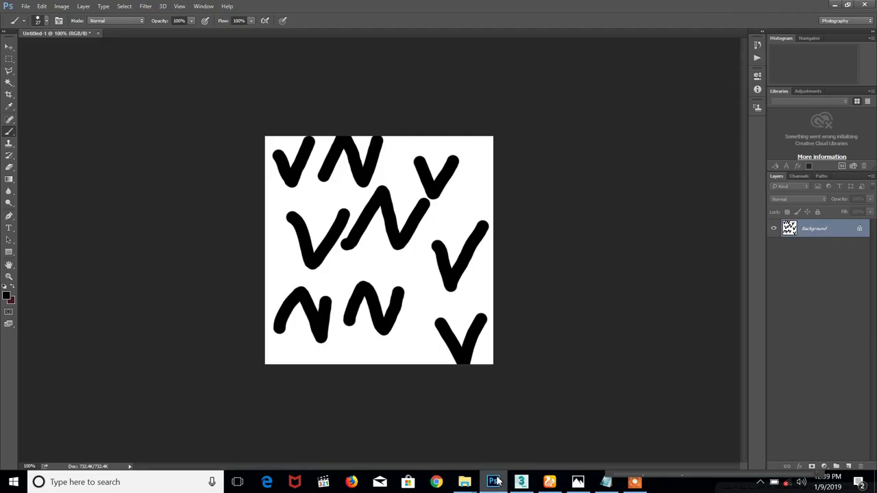
click(25, 6)
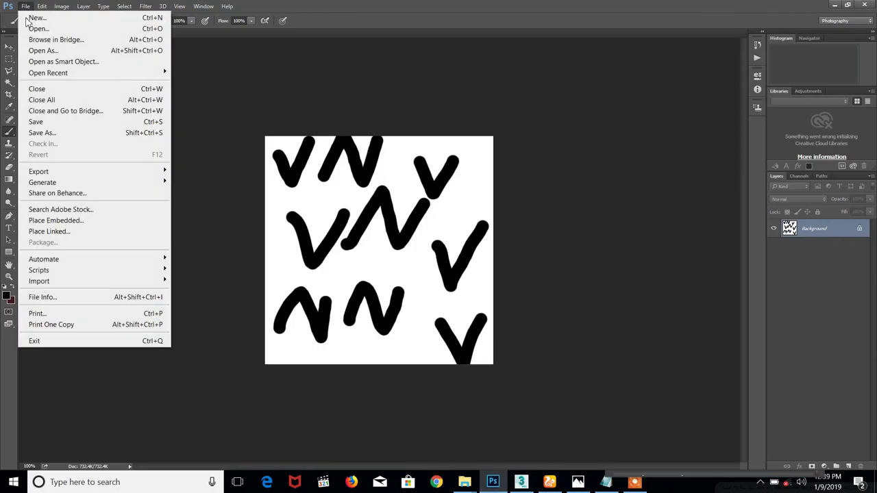
click(55, 134)
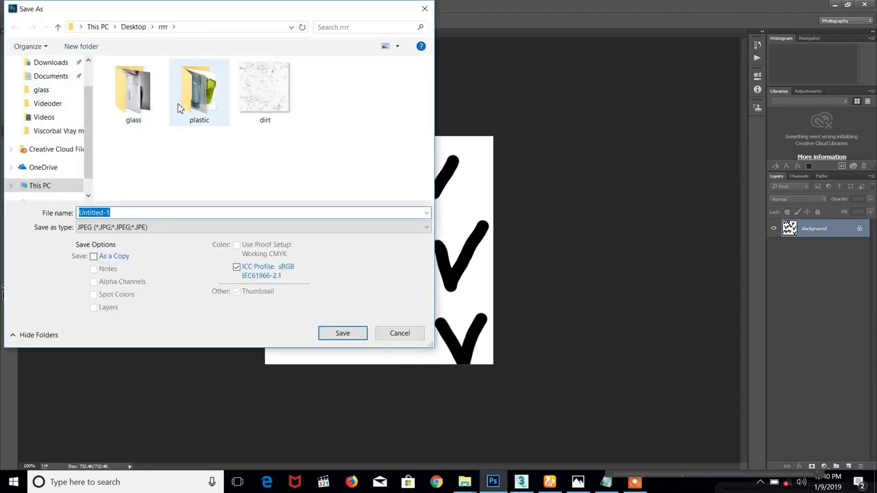
double_click(135, 98)
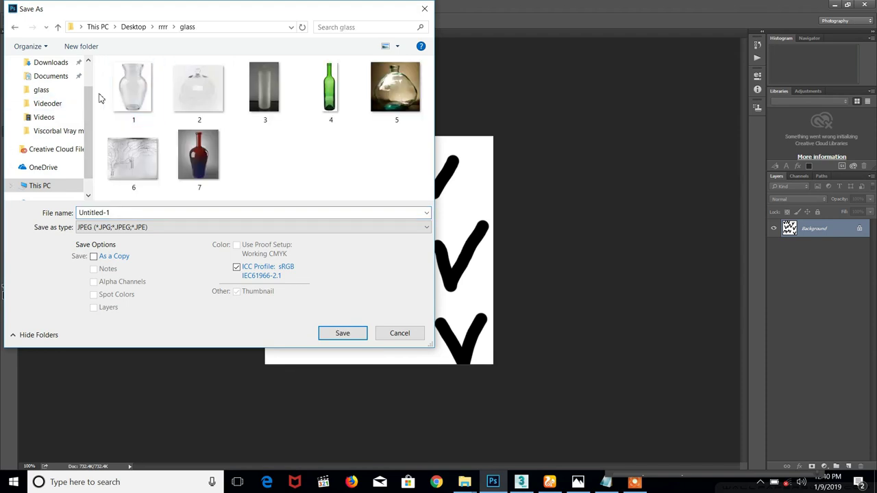
drag(95, 95, 53, 84)
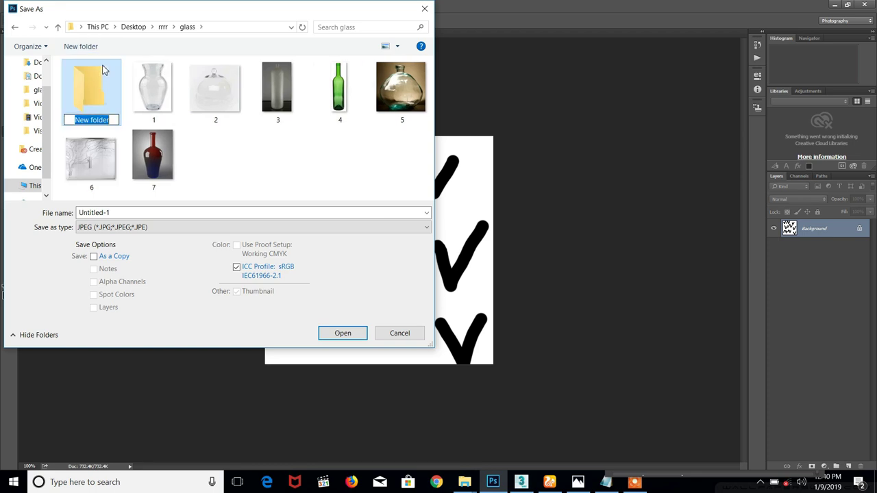
key(Return)
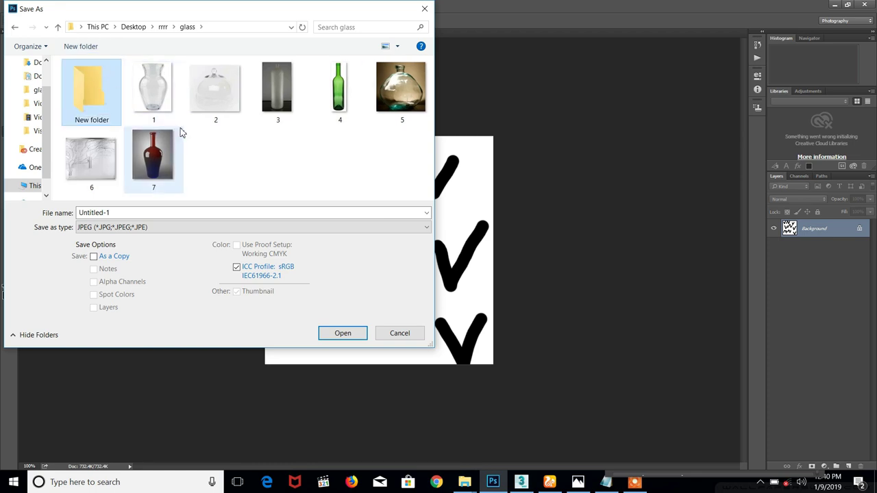
key(Return)
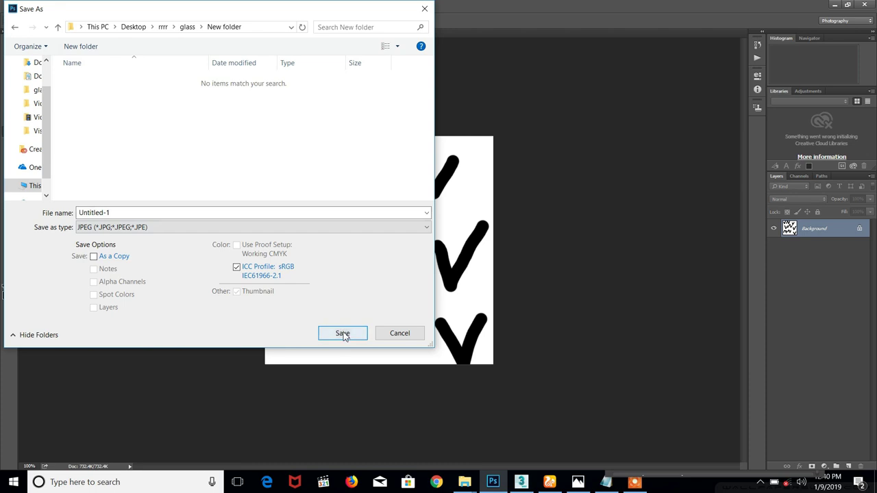
Save the pattern as Untitled-1 in PNG format, accepting the export options
click(160, 231)
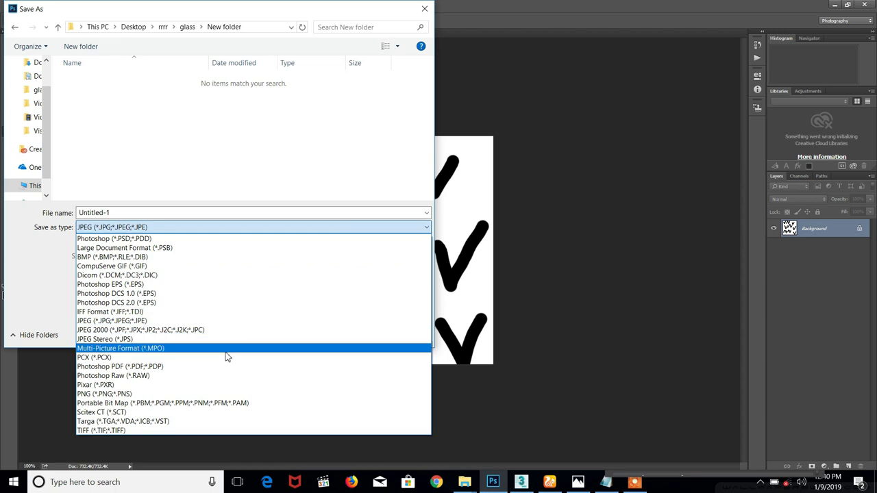
click(196, 394)
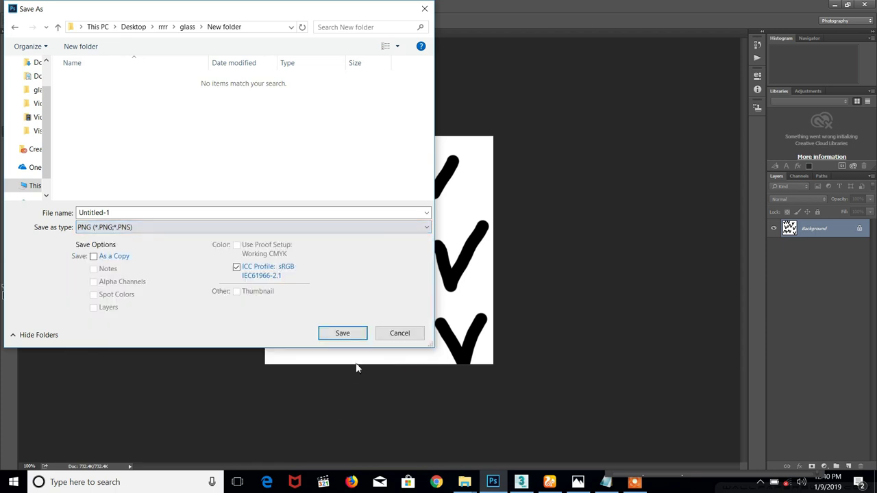
click(352, 338)
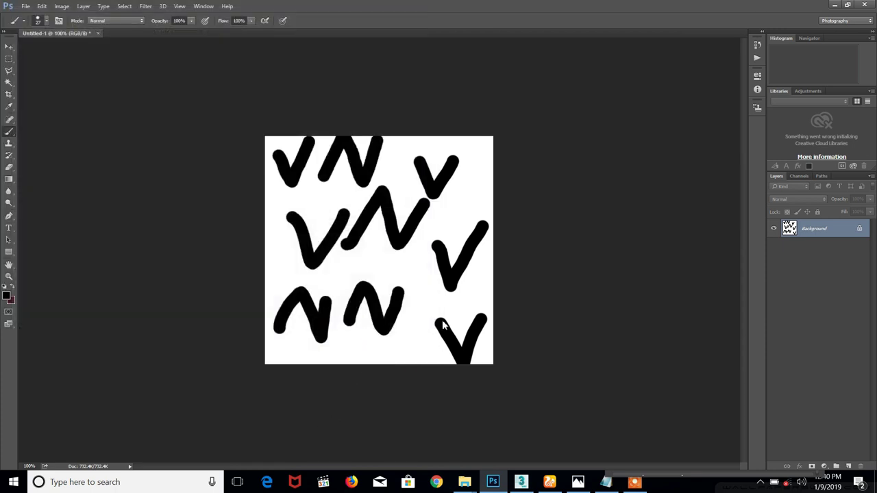
click(469, 152)
Switch to 3ds Max, assign Untitled-1.png from the glass\New folder as a Bitmap in the Bump slot, and return to the material's maps
click(521, 482)
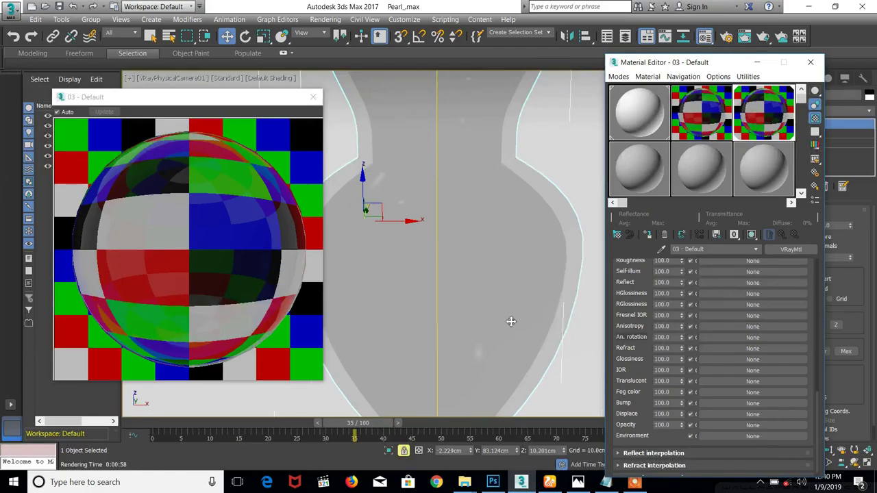
click(716, 403)
scroll(205, 120, up, 2)
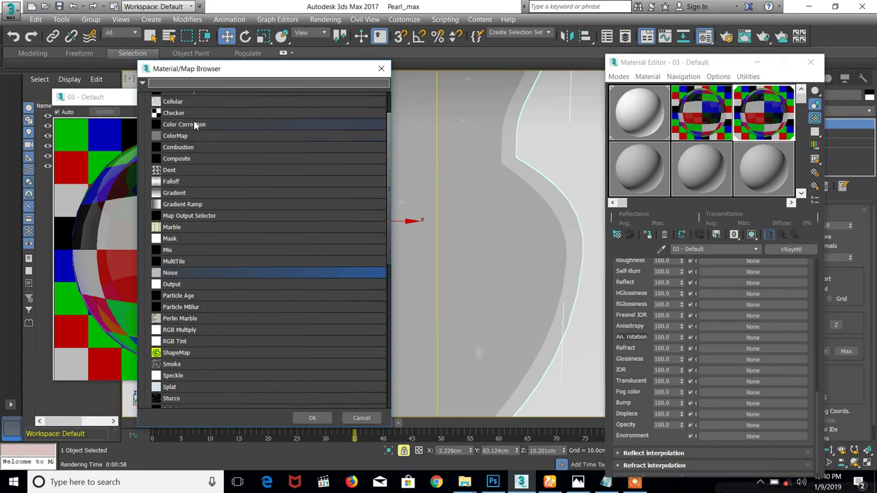
scroll(194, 124, up, 4)
key(Escape)
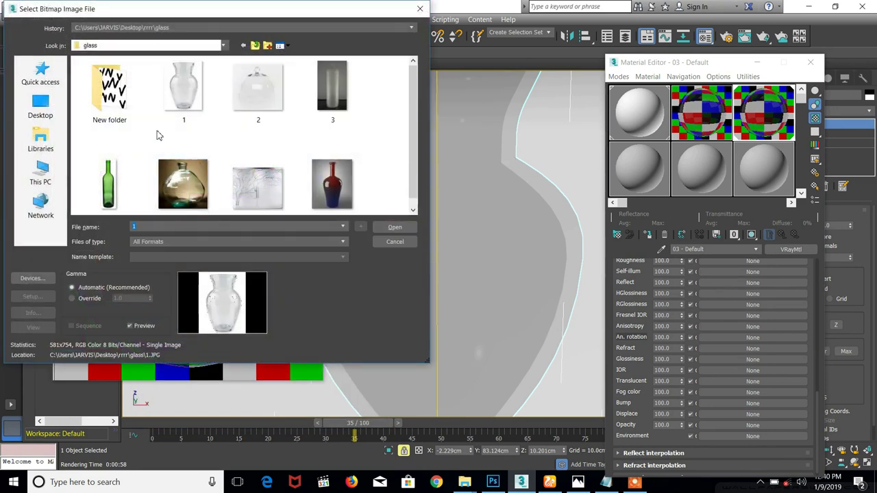
double_click(112, 96)
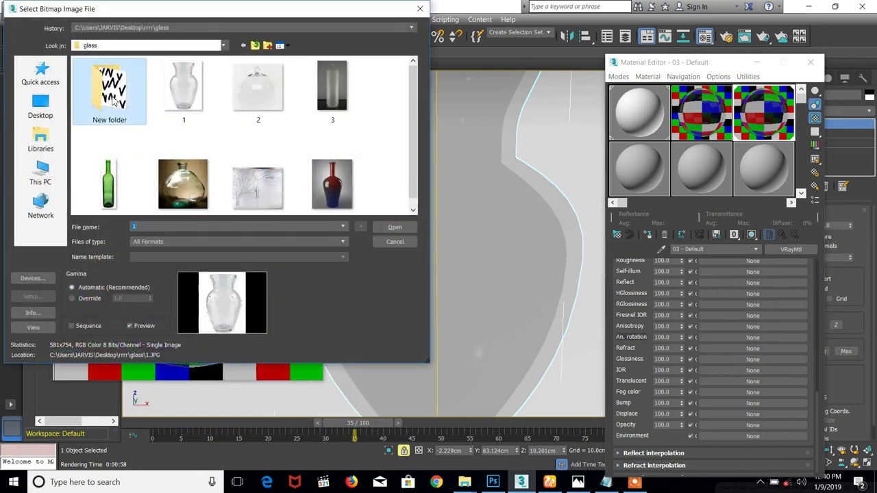
double_click(109, 96)
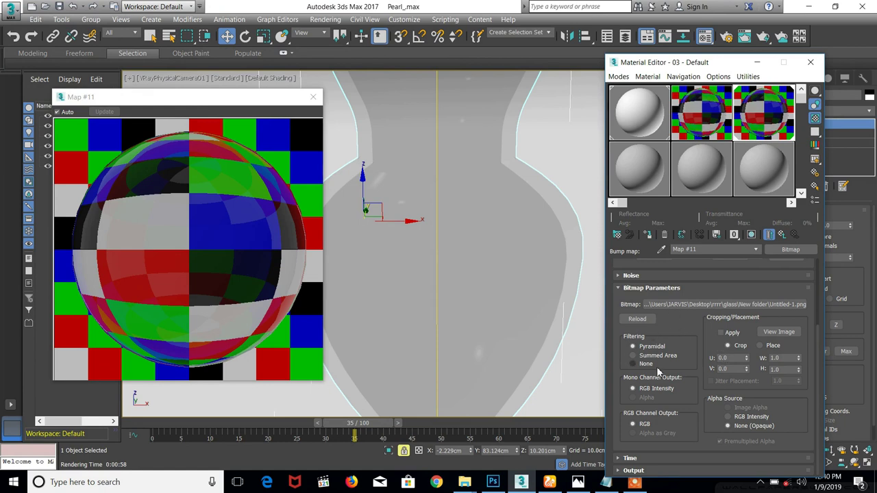
drag(691, 326, 686, 425)
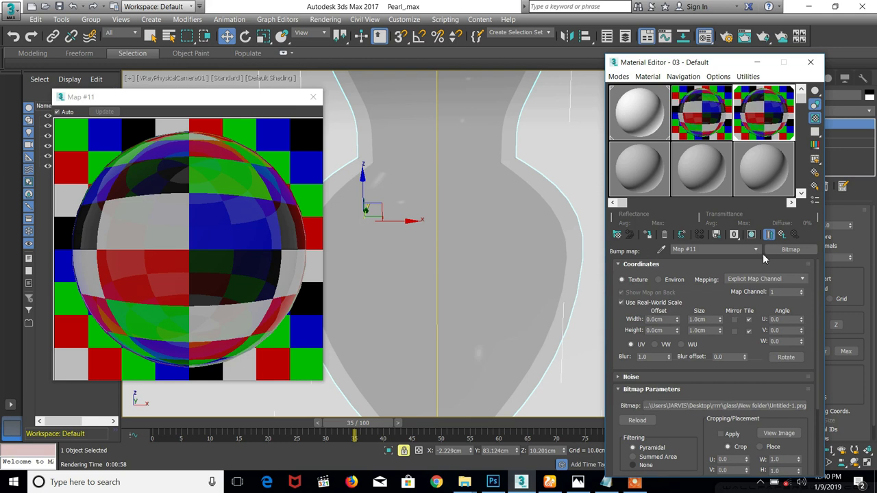
click(782, 234)
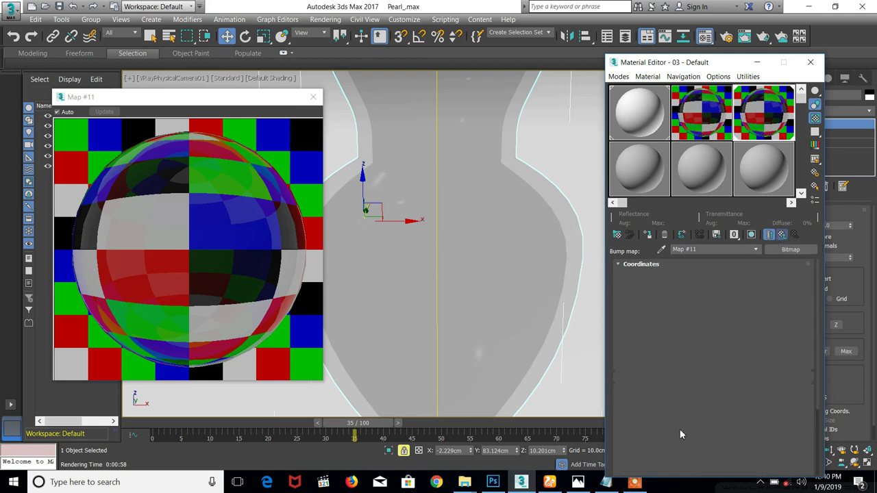
key(Up)
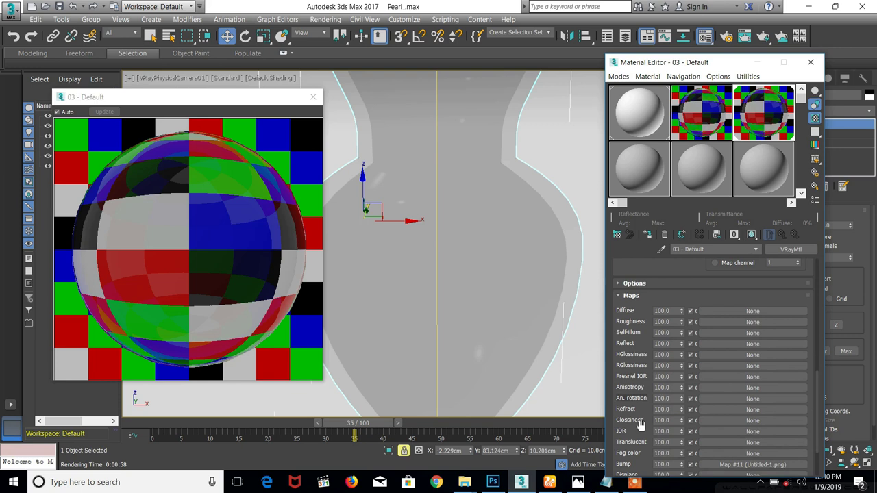
drag(639, 425, 660, 197)
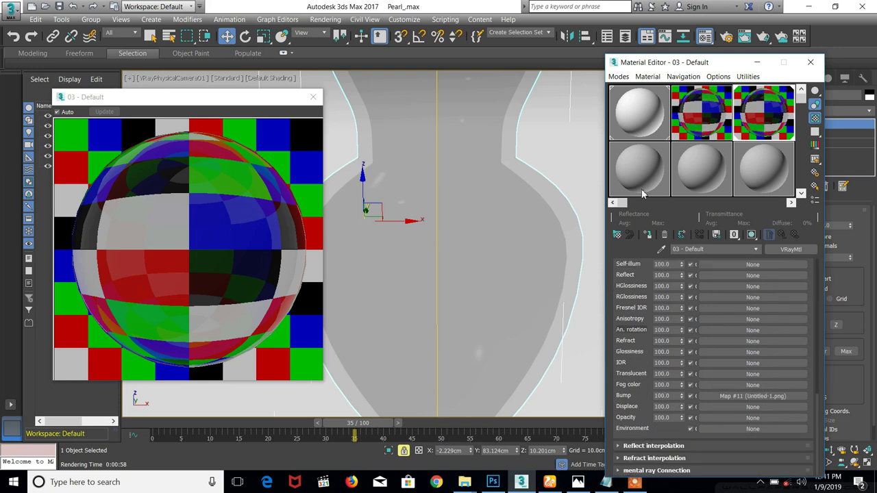
Reopen the bump bitmap and apply cropping with U and V at 1.0 and W and H at 0.0
click(754, 395)
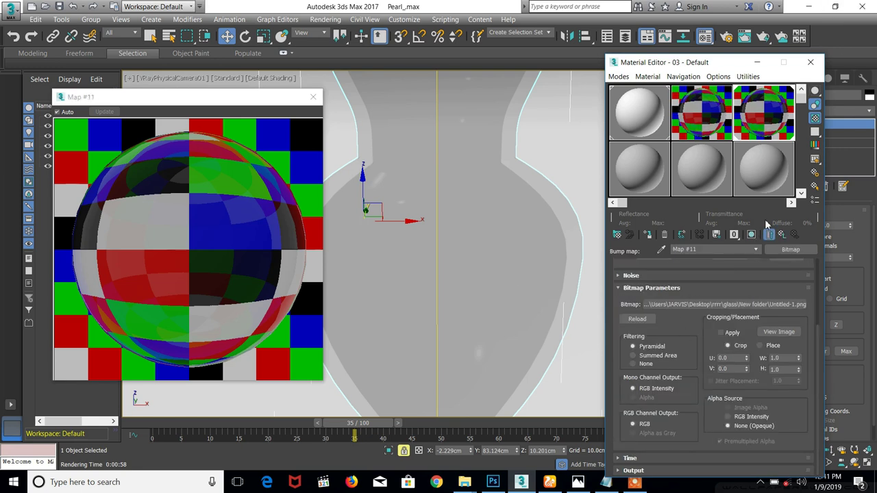
click(727, 334)
text(5)
key(Tab)
click(718, 404)
scroll(692, 356, up, 3)
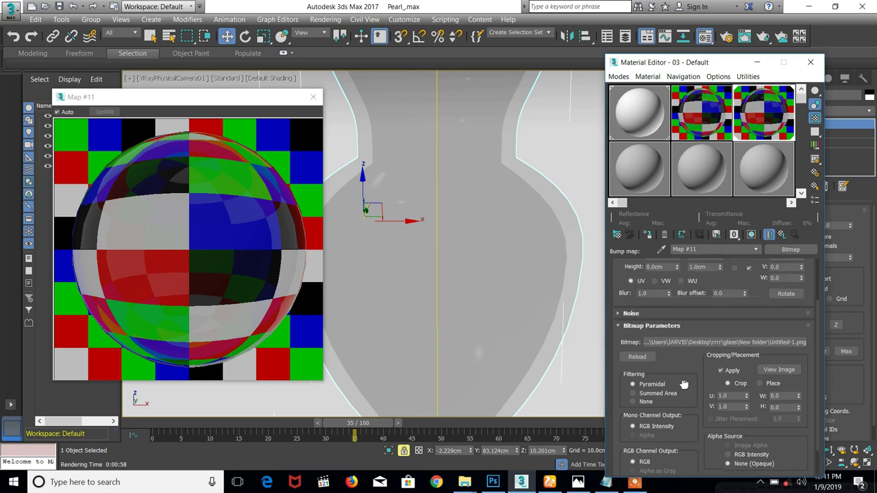
Set the bump bitmap's real-world width and height to 5.0 cm and return to the glass material
drag(714, 335, 704, 390)
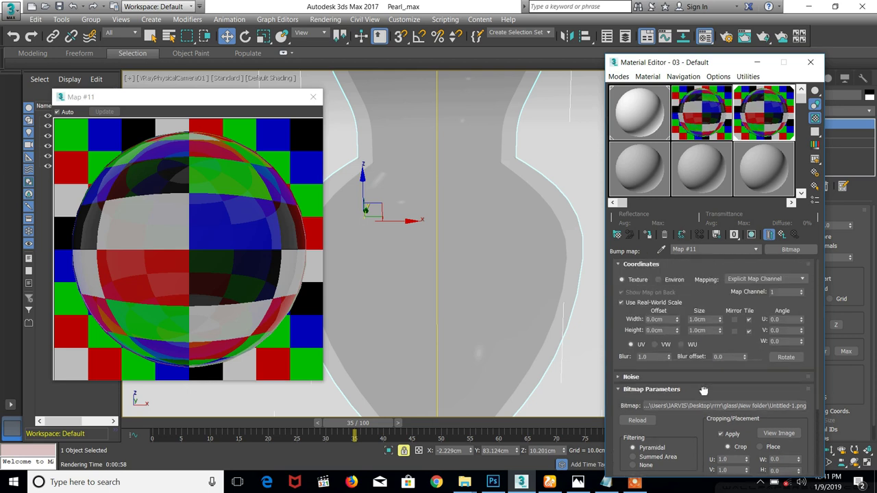
click(713, 319)
text(5)
click(710, 330)
text(5)
key(Return)
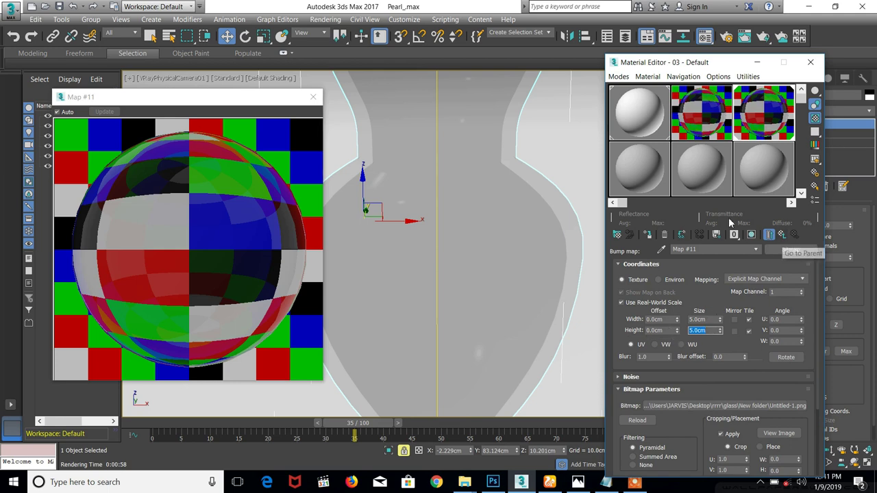
click(782, 235)
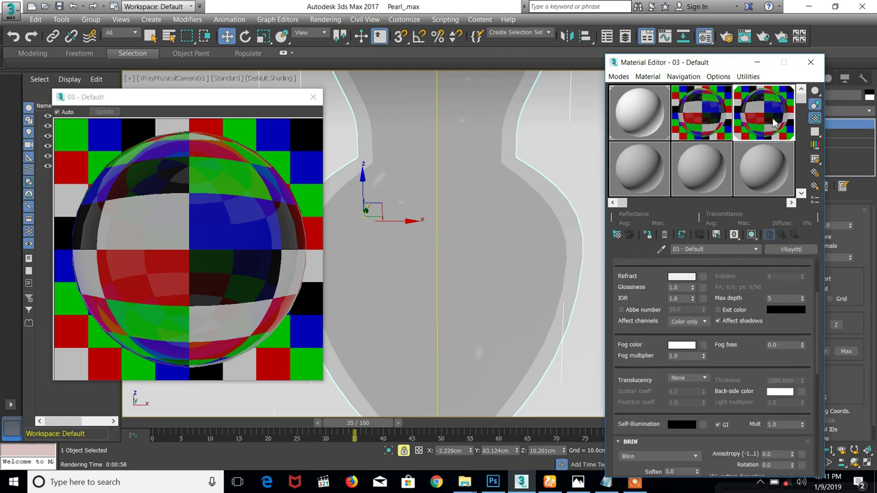
Close the enlarged material preview, render the vase from the camera to check the bump, and close the render windows
click(313, 97)
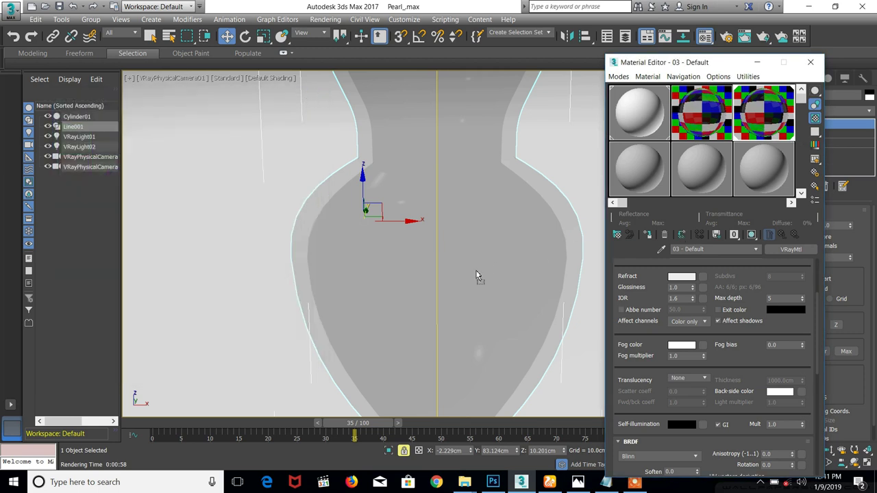
click(746, 37)
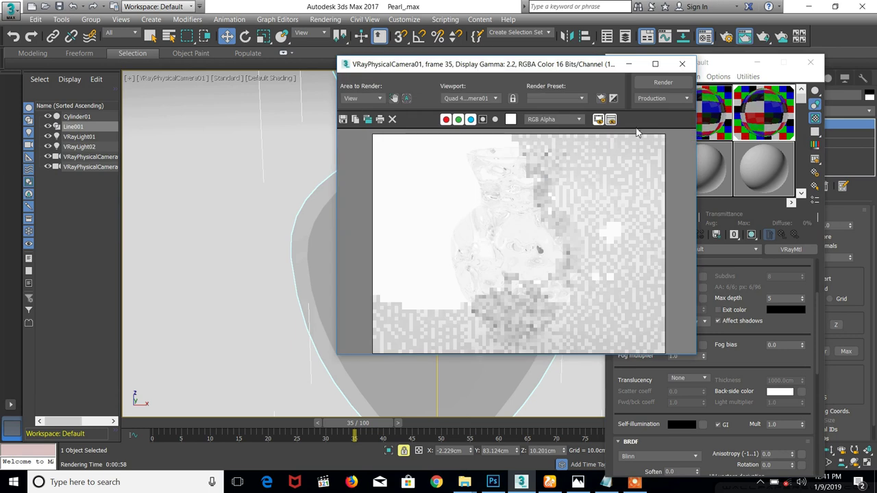
click(657, 83)
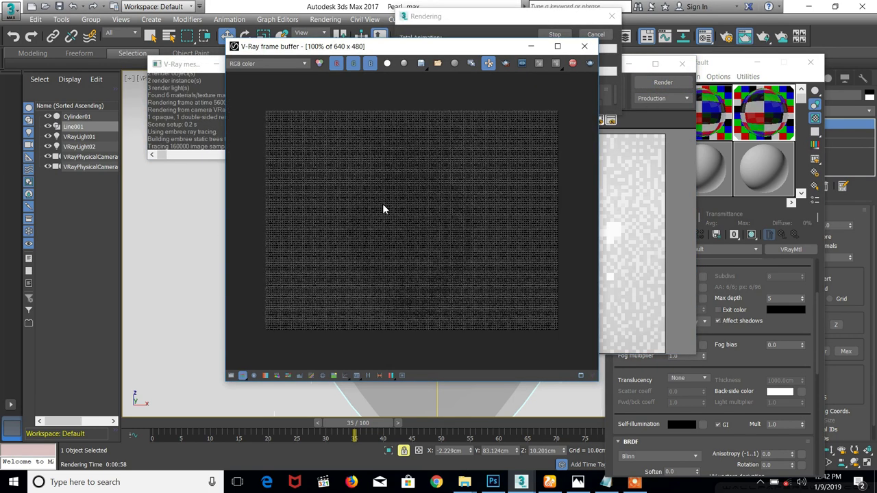
scroll(382, 206, down, 2)
scroll(384, 209, up, 1)
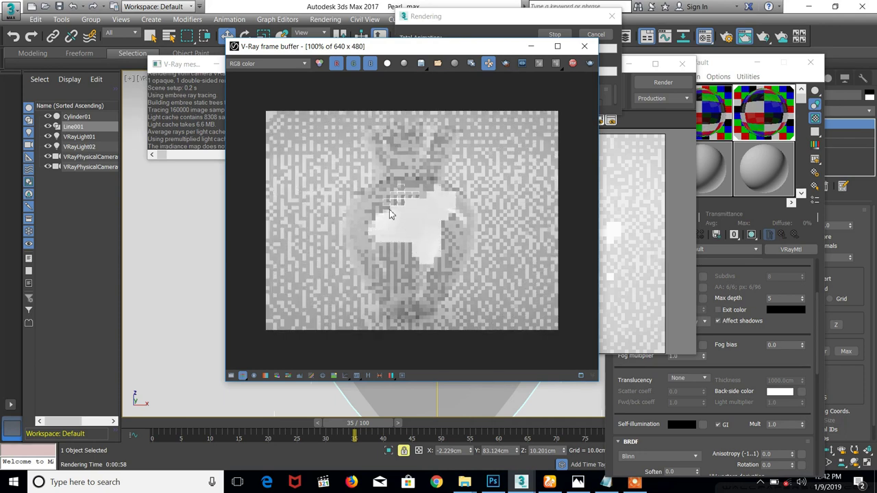
click(584, 47)
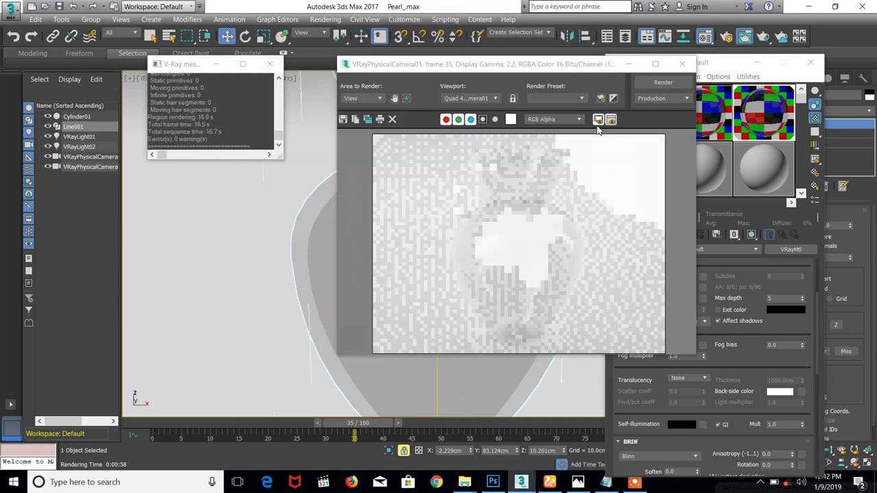
click(682, 64)
Bring up the reference photos and browse from the glass dome to the etched glass doors, returning to bottle photo 5.JPG
scroll(753, 346, up, 5)
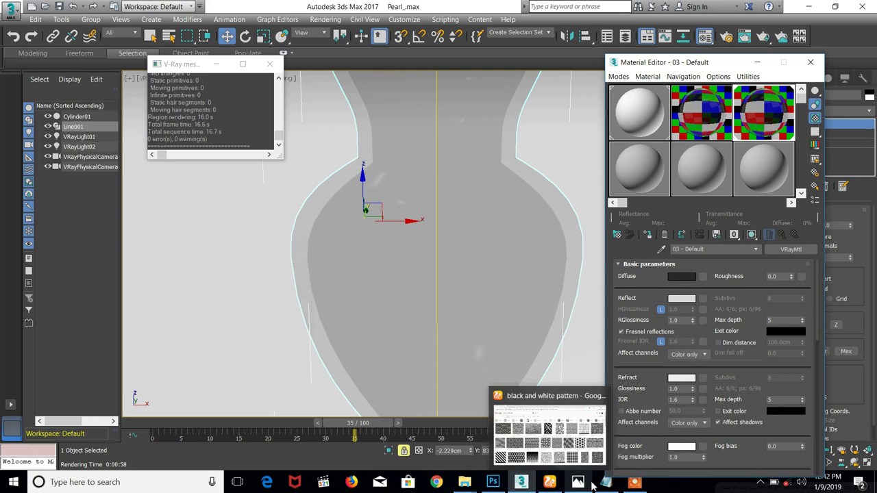
mouse_move(578, 480)
mouse_move(583, 461)
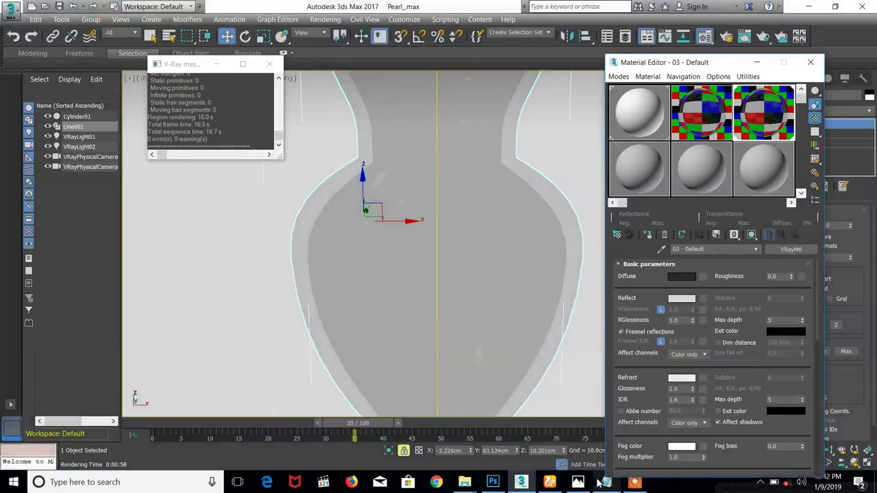
click(578, 438)
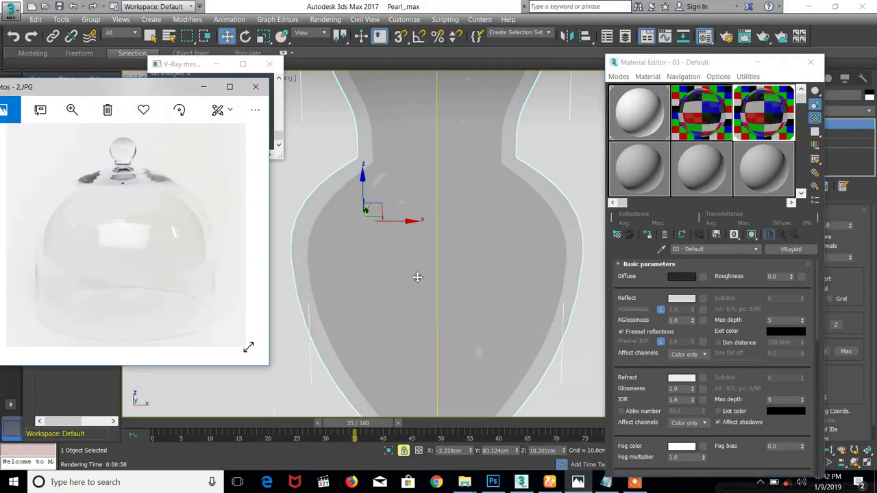
click(240, 232)
click(241, 232)
click(240, 229)
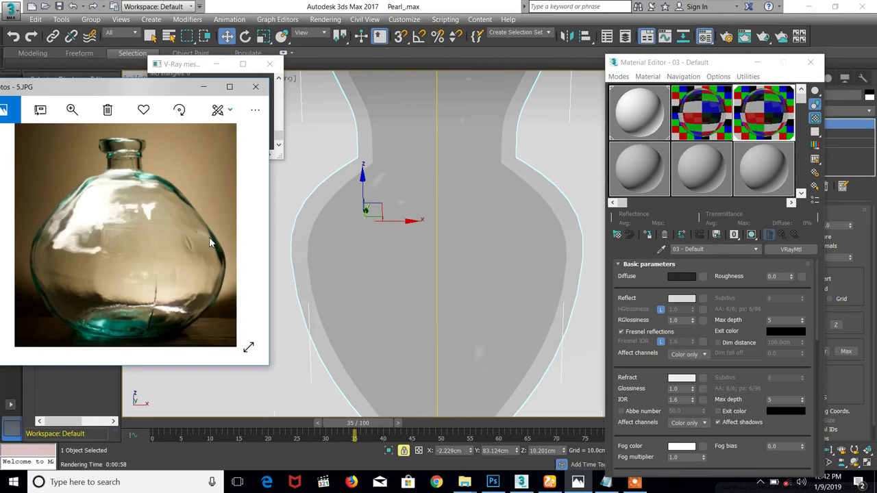
click(239, 232)
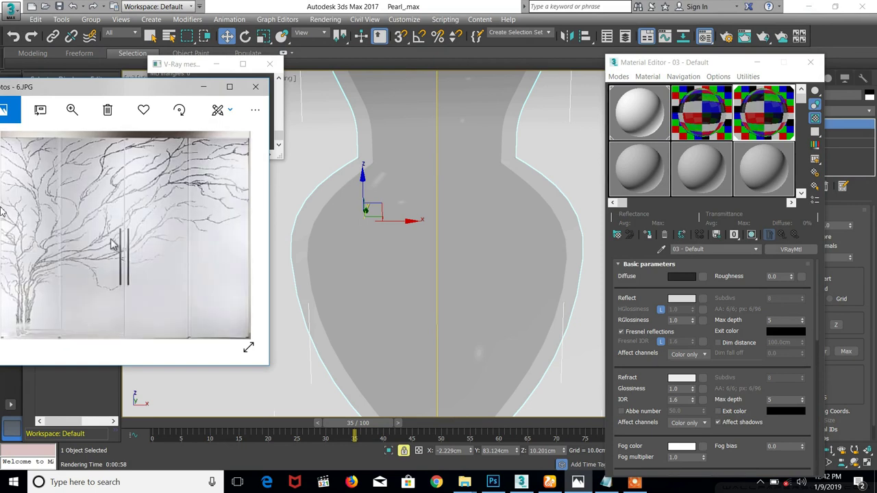
click(30, 209)
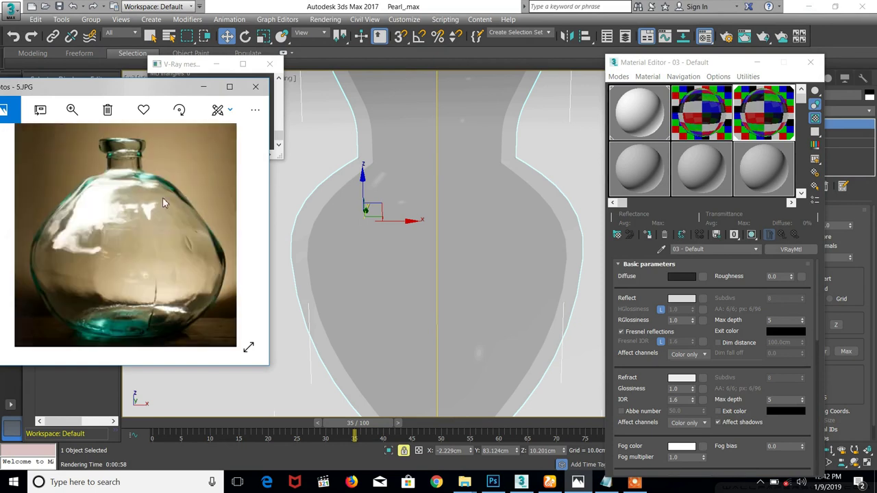
Browse the reference photos back to 1.JPG and forward to the glass dome in 2.JPG
click(17, 235)
click(17, 235)
click(18, 235)
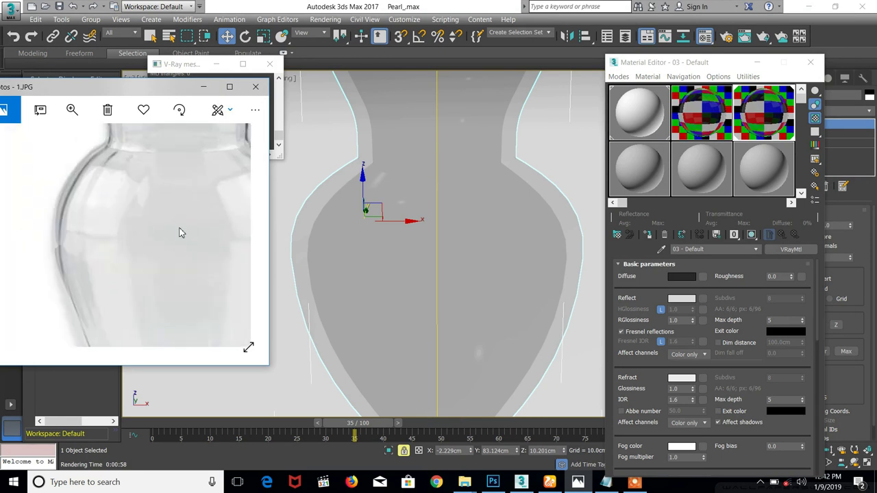
click(240, 237)
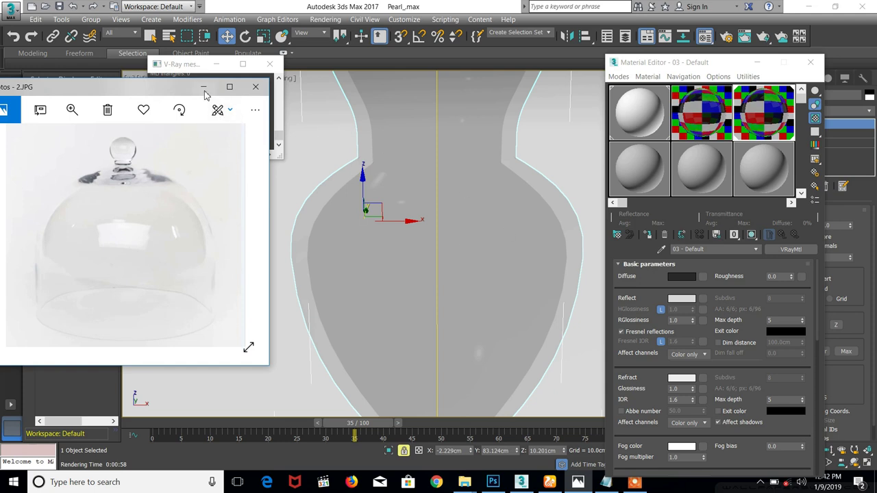
Clear the bitmap from the glass material's bump slot and assign a Noise map in its place
click(759, 128)
scroll(656, 442, down, 10)
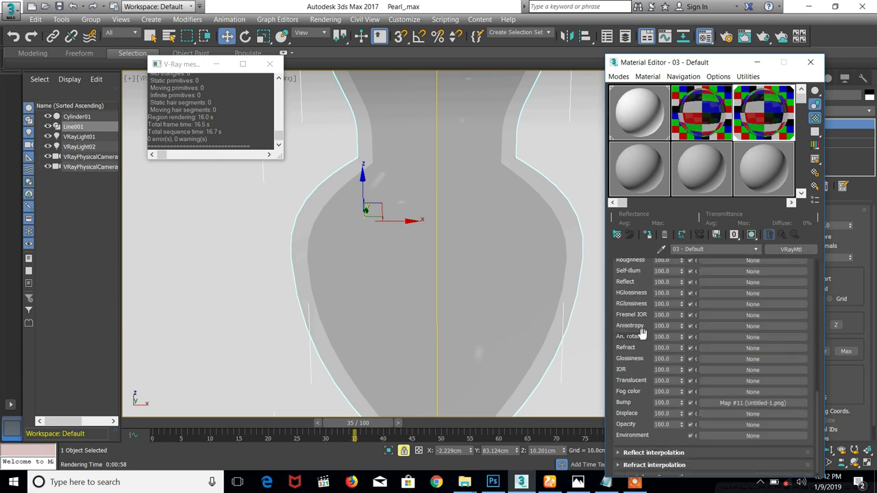
right_click(725, 402)
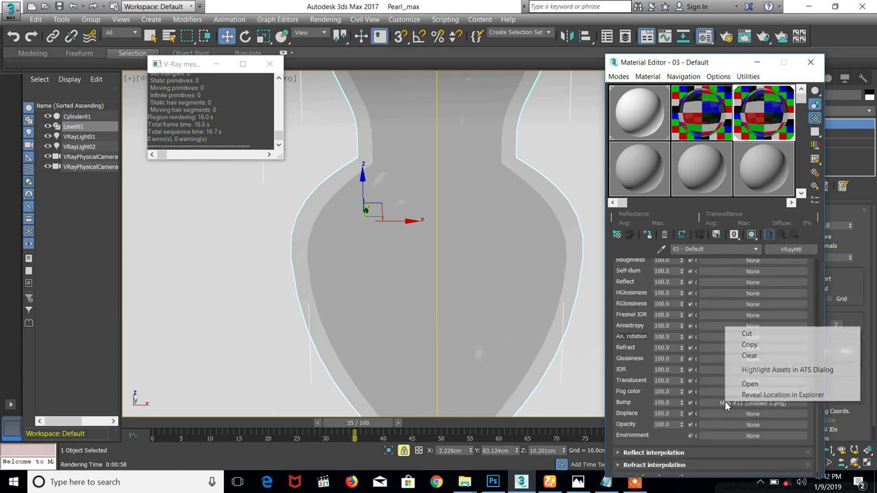
click(749, 356)
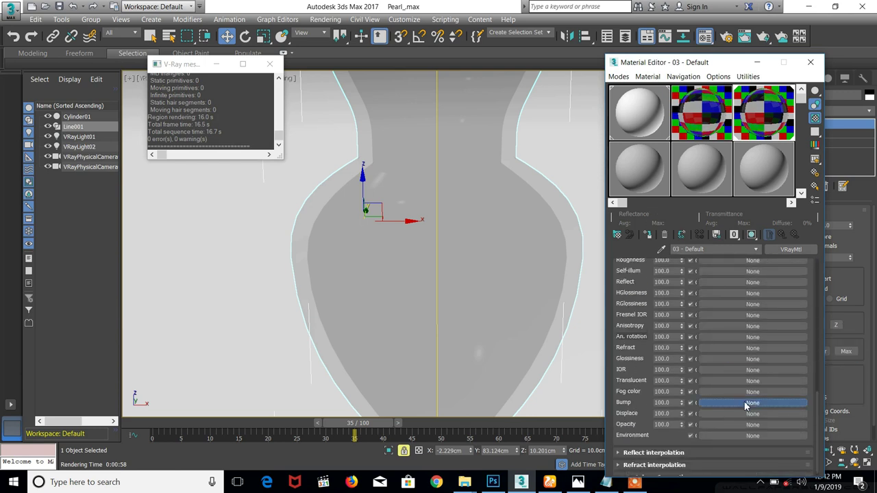
click(753, 403)
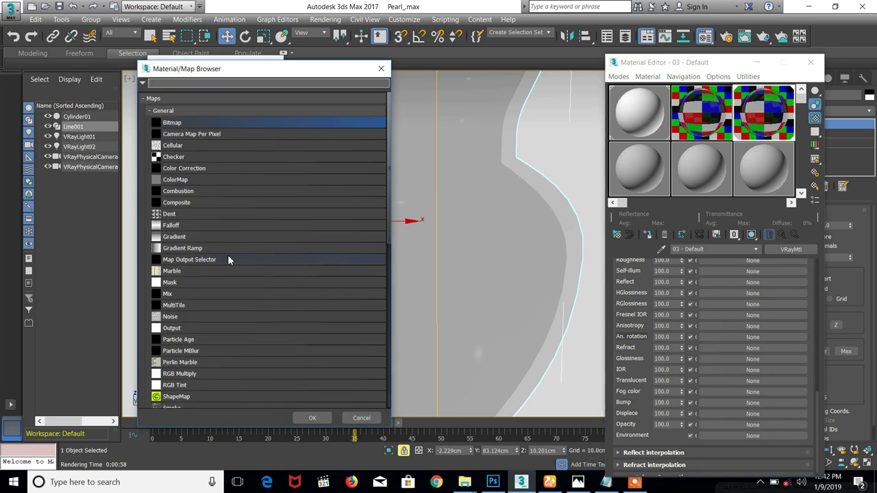
click(183, 317)
click(313, 417)
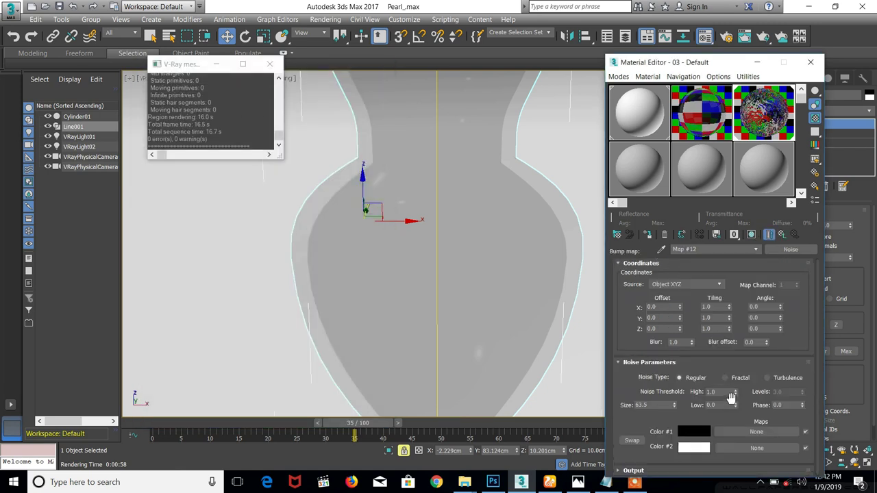
Set the bump noise's X and Y tiling to 10.0 and return to the glass material
double_click(713, 307)
key(Tab)
text(10)
key(Return)
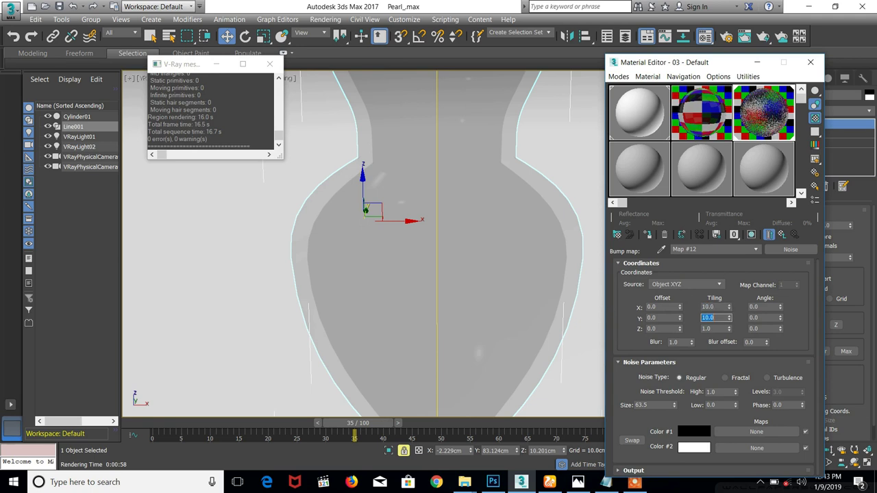
click(782, 235)
Set the glass material's bump amount to 30 and test-render the vase from VRayPhysicalCamera01
scroll(641, 444, down, 10)
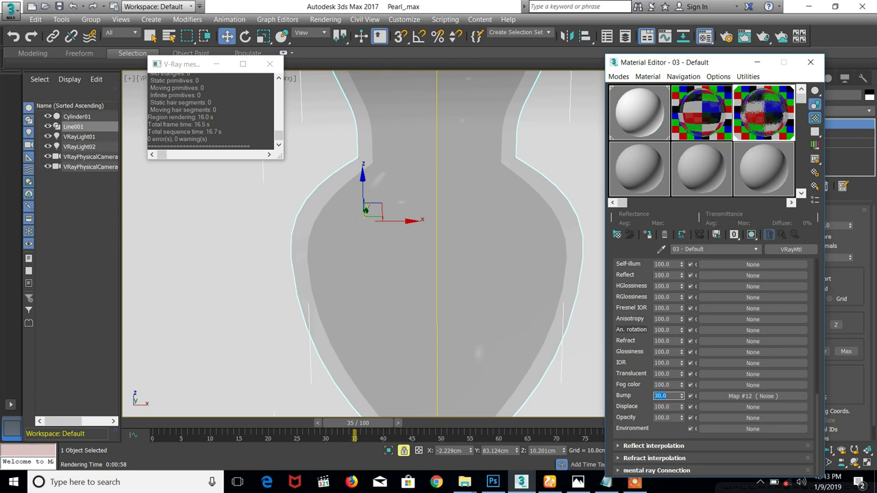
click(747, 36)
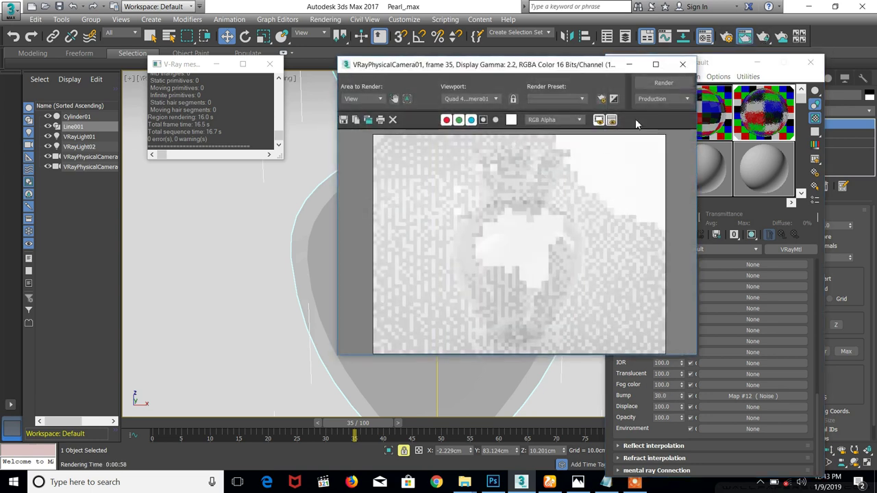
click(661, 83)
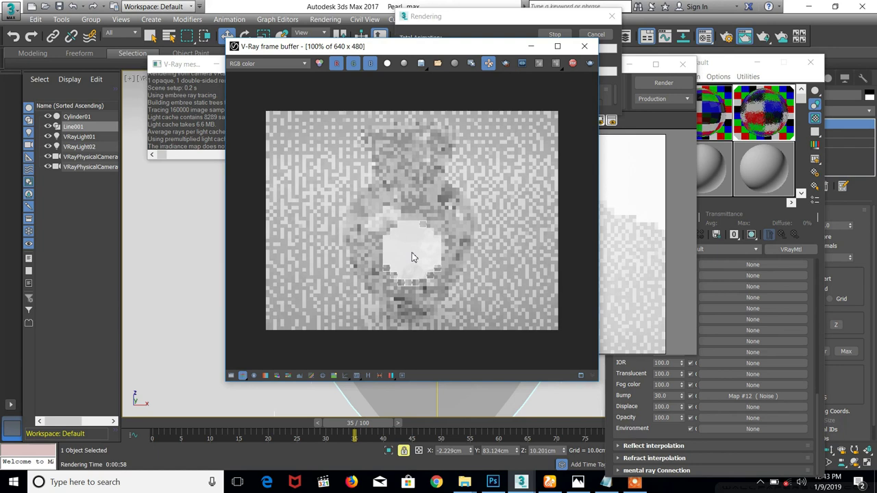
click(578, 482)
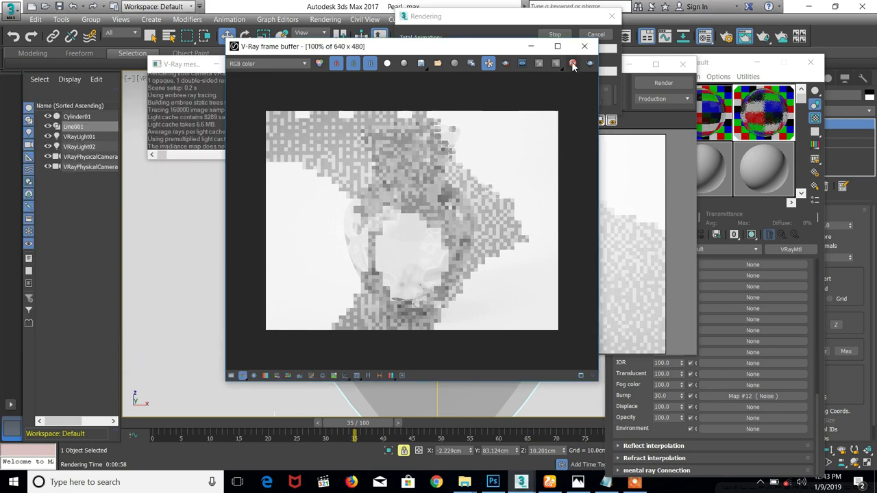
Lower the noise bump amount to 10 and render the vase again
click(669, 396)
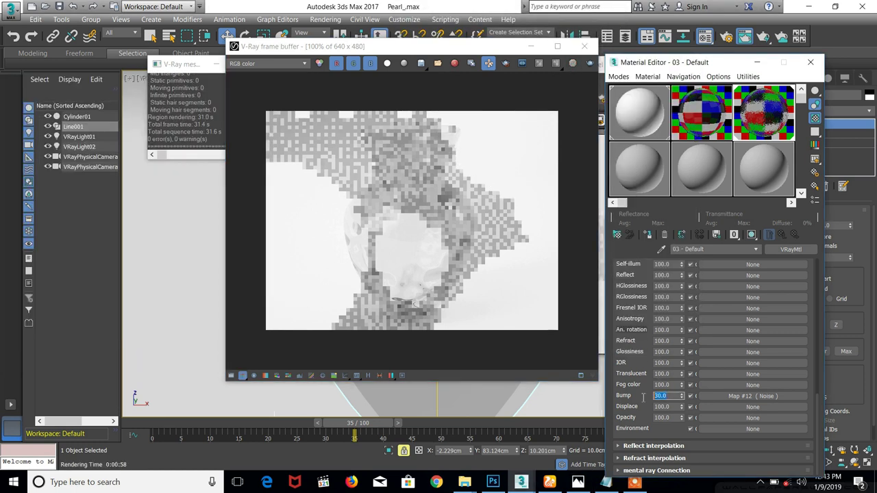
text(10)
click(578, 179)
click(590, 63)
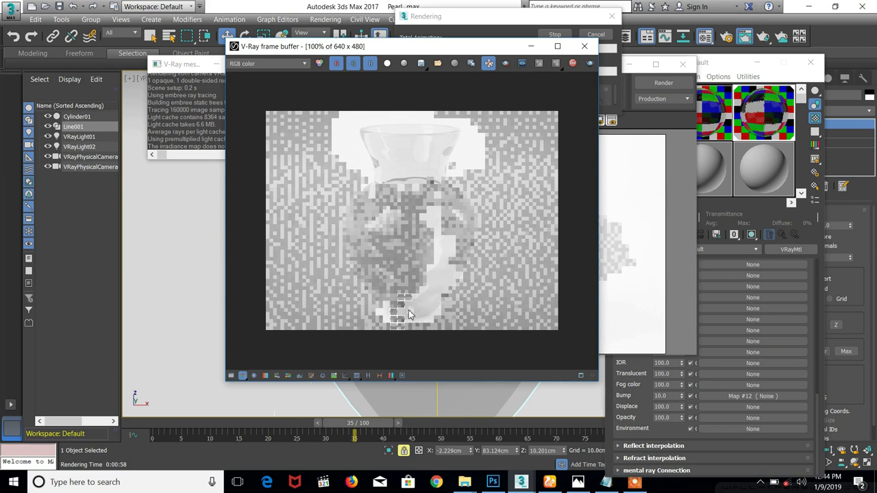
Examine the bump on the lower part of the rendered vase up close, then close the render windows
scroll(413, 319, up, 3)
scroll(413, 319, down, 3)
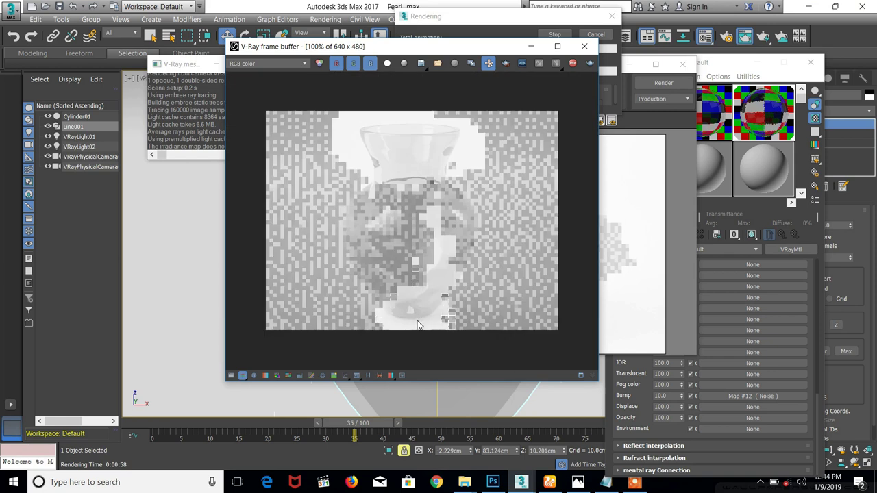
scroll(417, 320, up, 3)
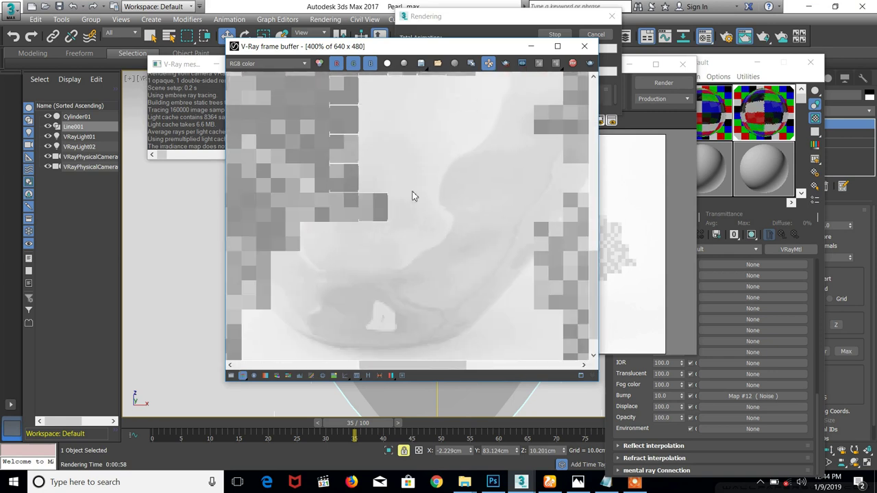
middle_drag(377, 308, 449, 275)
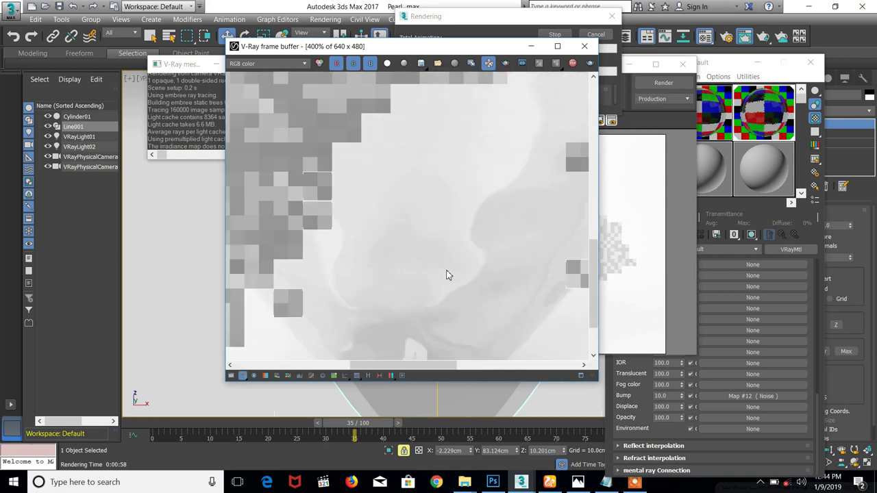
scroll(406, 313, down, 1)
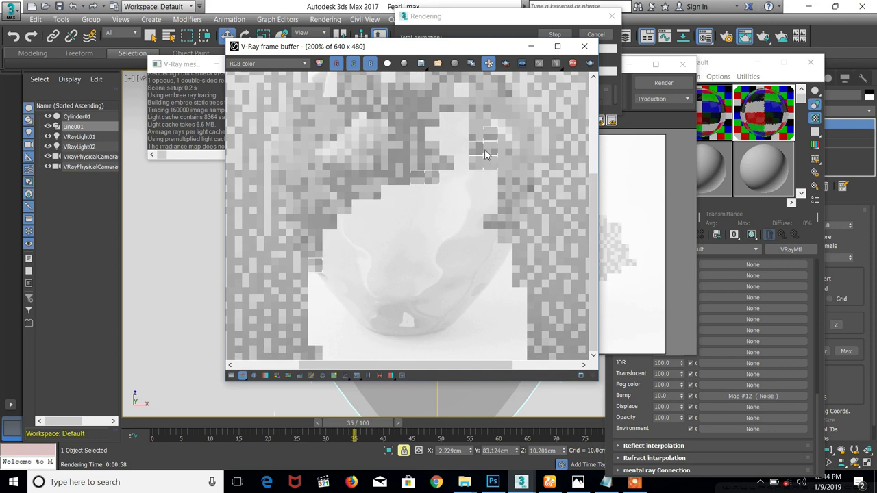
scroll(493, 176, down, 2)
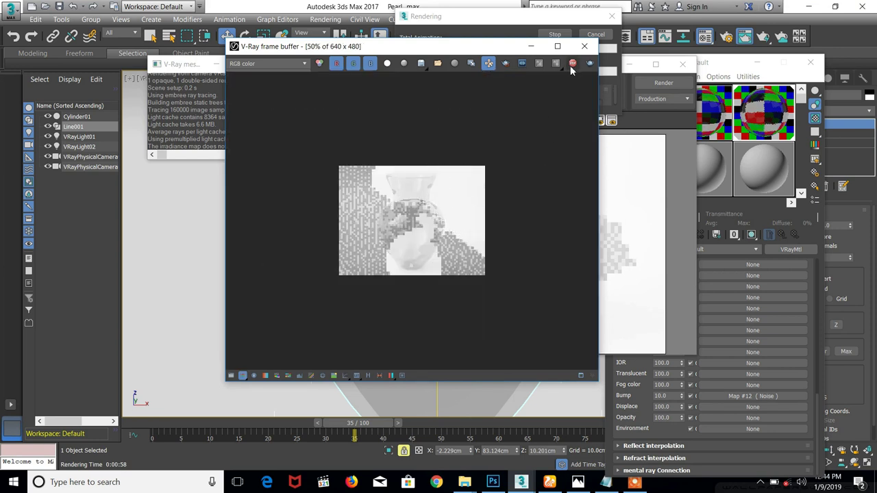
click(584, 46)
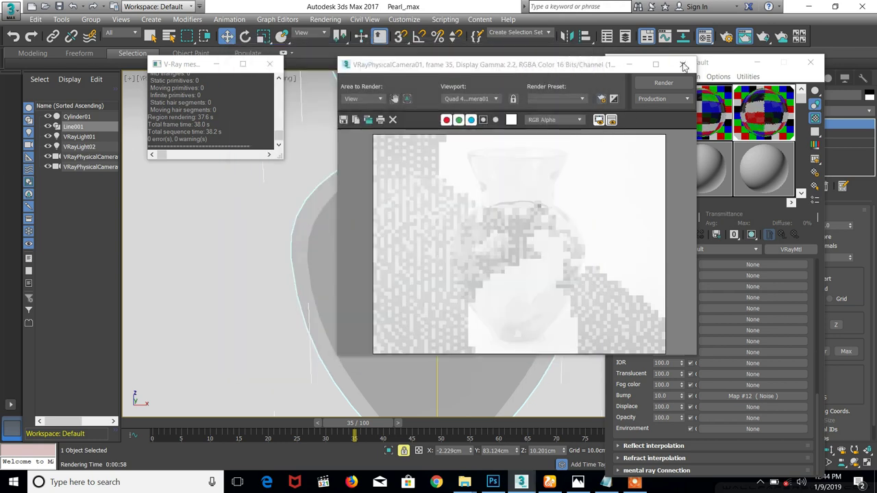
click(682, 64)
Review the glass material's reflection, refraction, fog and translucency settings
scroll(638, 284, up, 5)
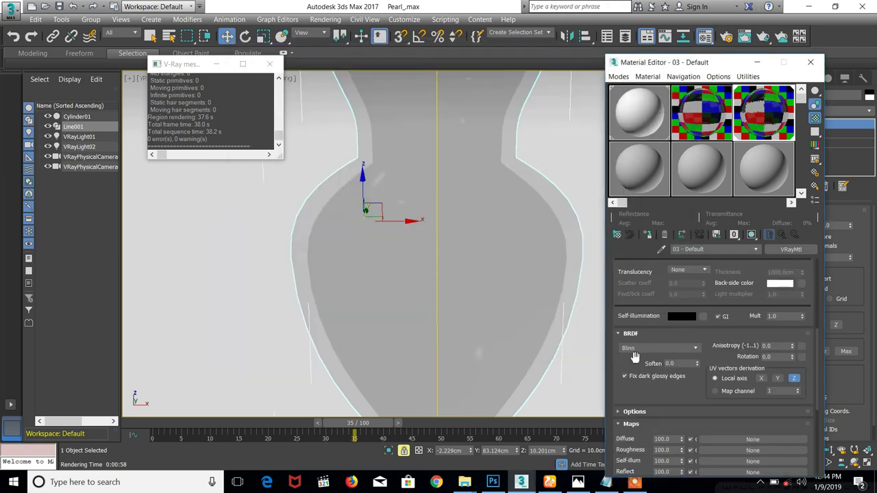
scroll(636, 356, up, 4)
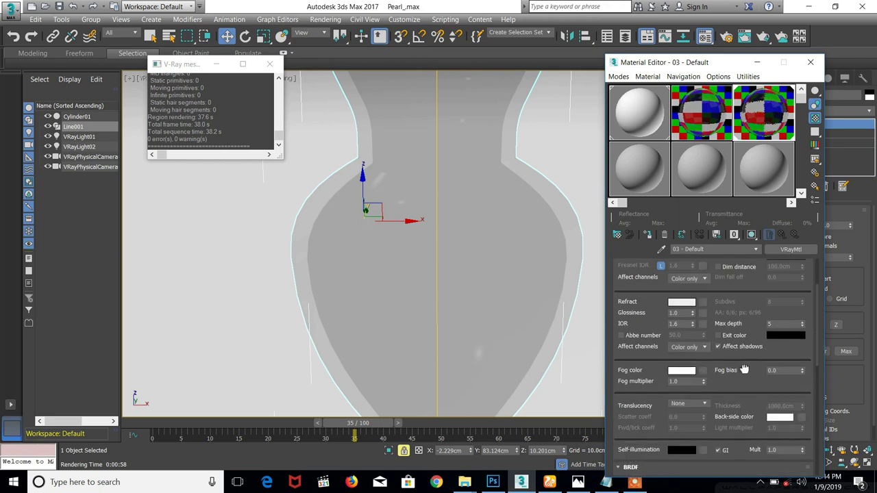
scroll(744, 370, up, 1)
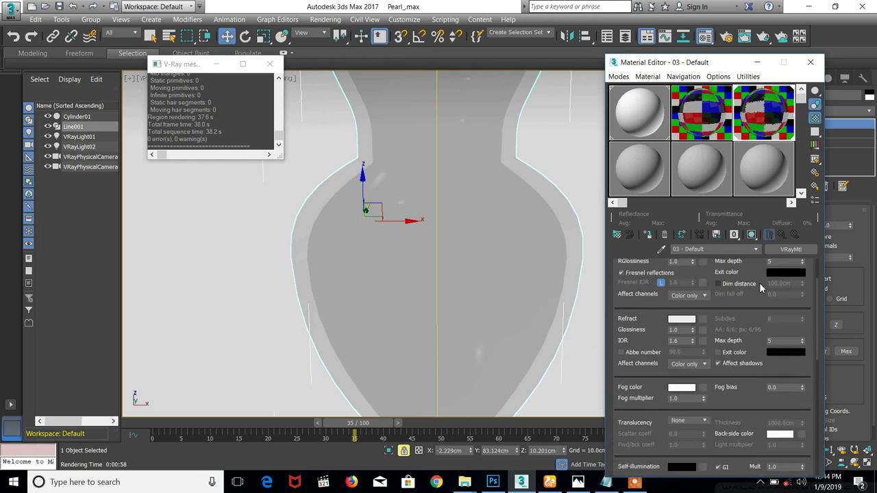
drag(621, 303, 625, 351)
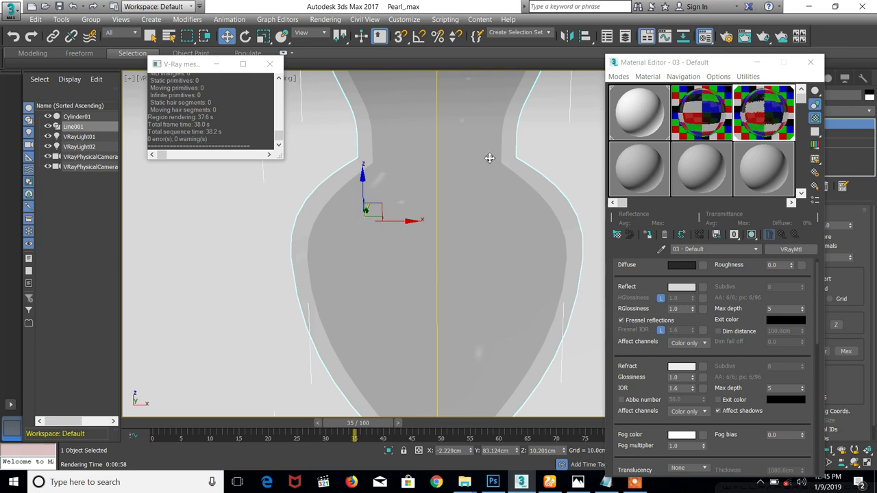
scroll(644, 351, down, 3)
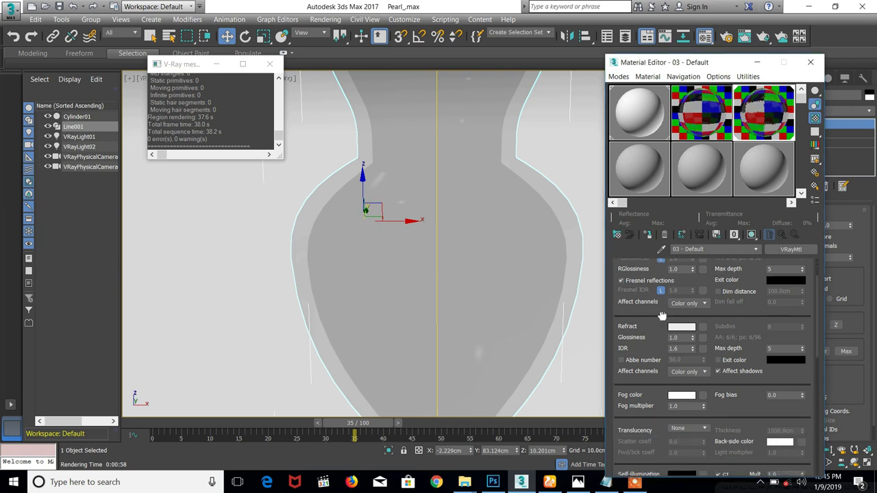
scroll(641, 336, up, 2)
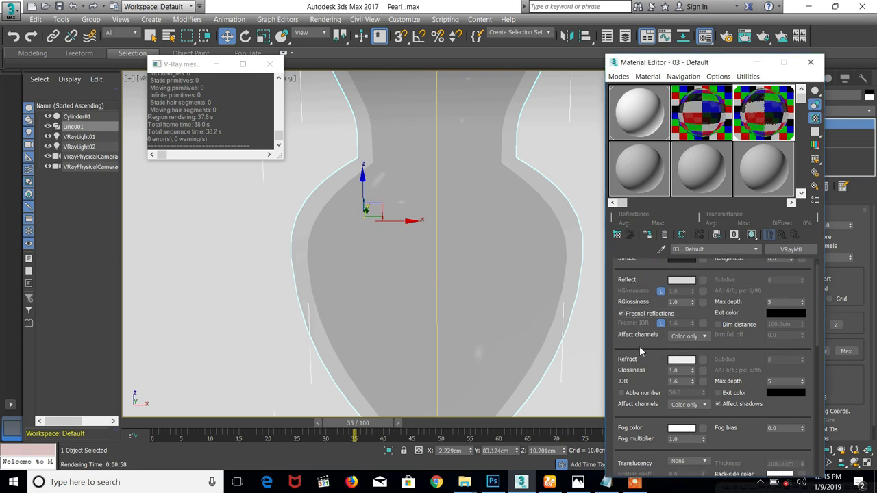
scroll(644, 334, up, 1)
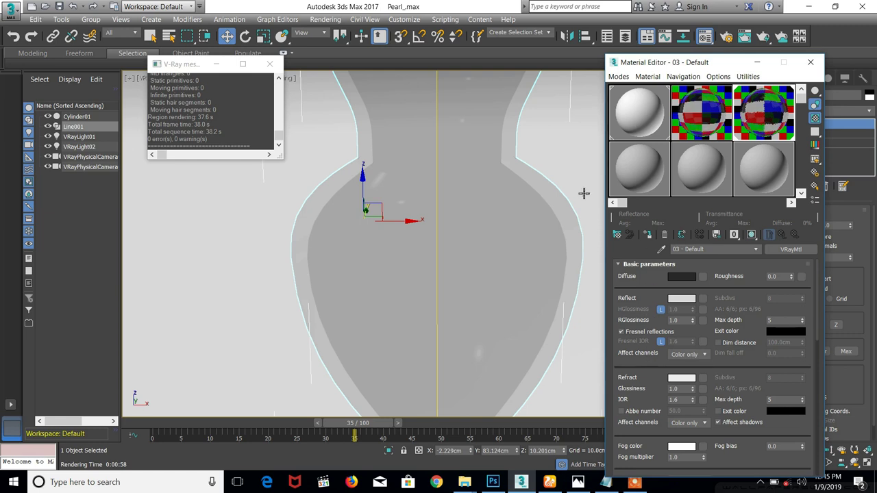
Close the old frame window and start a fresh camera render with the current glass material
click(746, 36)
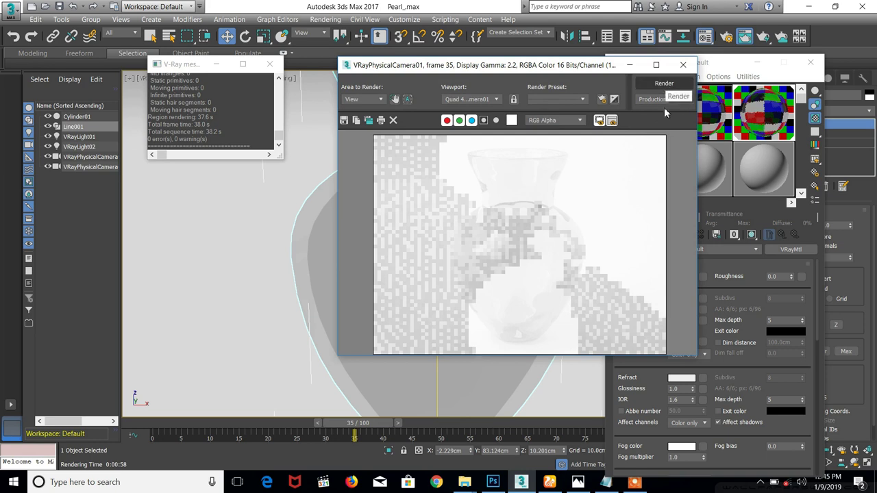
click(682, 64)
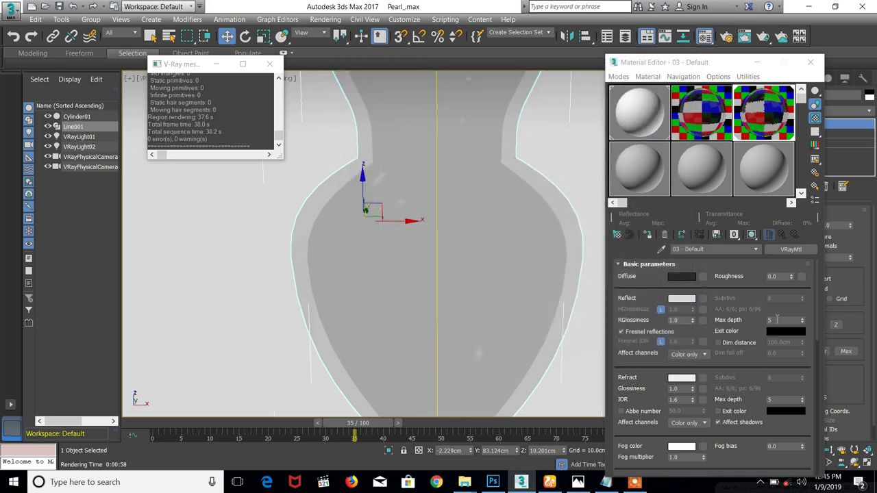
click(745, 37)
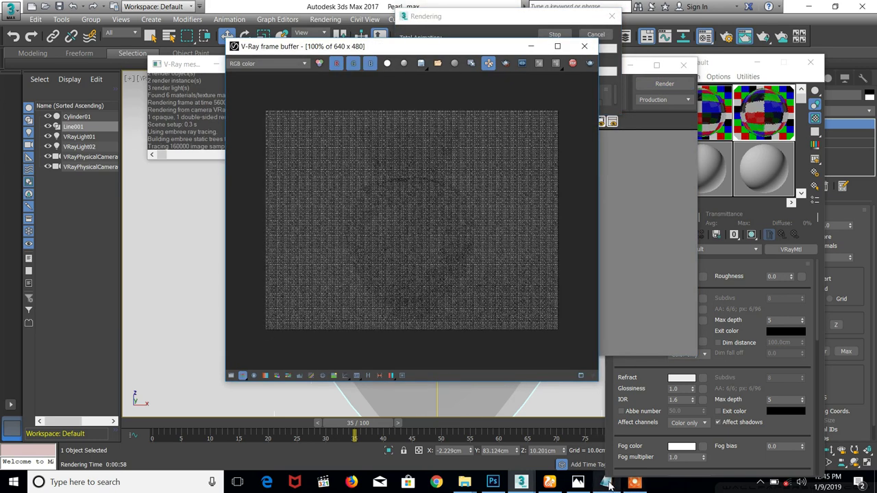
Bring up the reference photos in a maximized window, compare 2.JPG with 3.JPG, and magnify the frosted bottle in 3.JPG
click(578, 482)
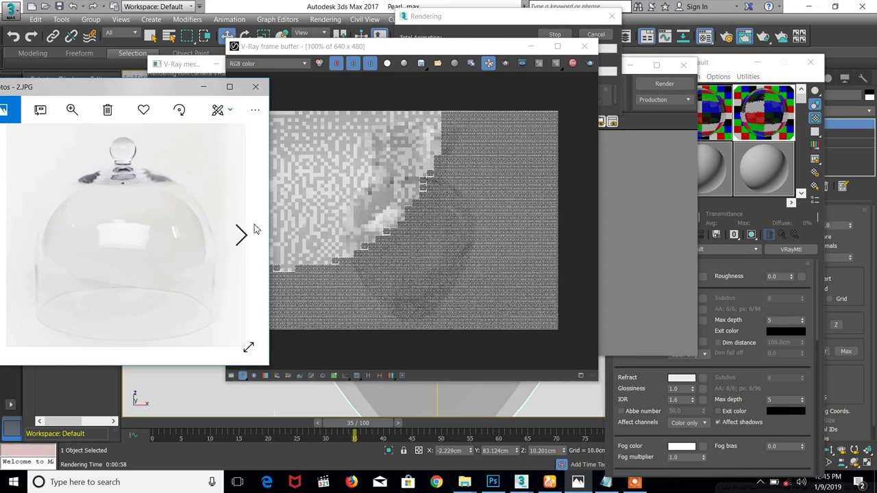
click(242, 234)
scroll(111, 185, up, 1)
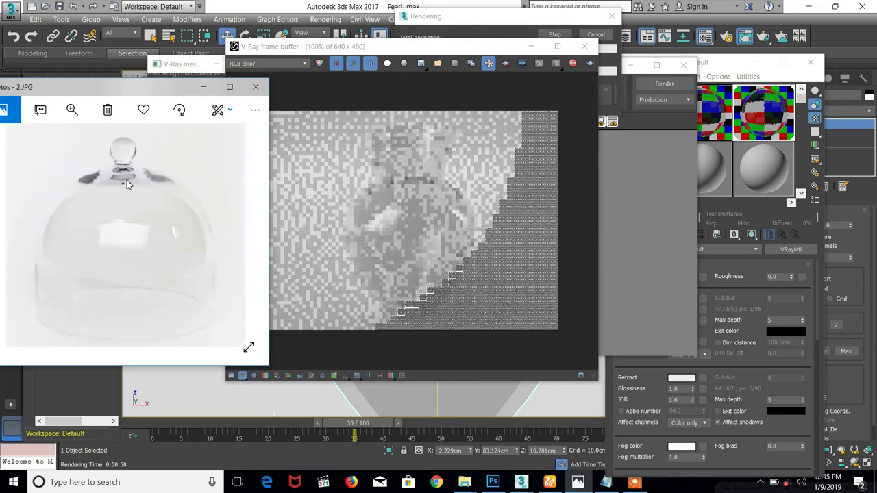
scroll(125, 180, down, 1)
drag(232, 100, 250, 19)
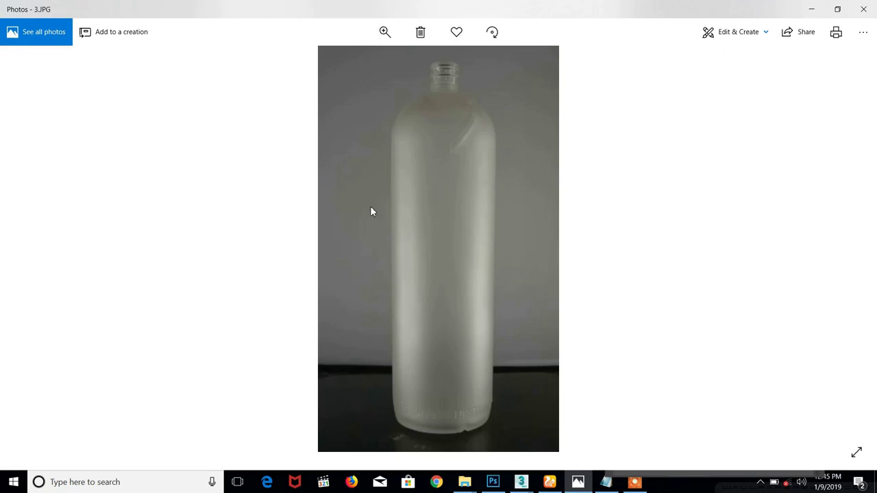
scroll(370, 212, up, 1)
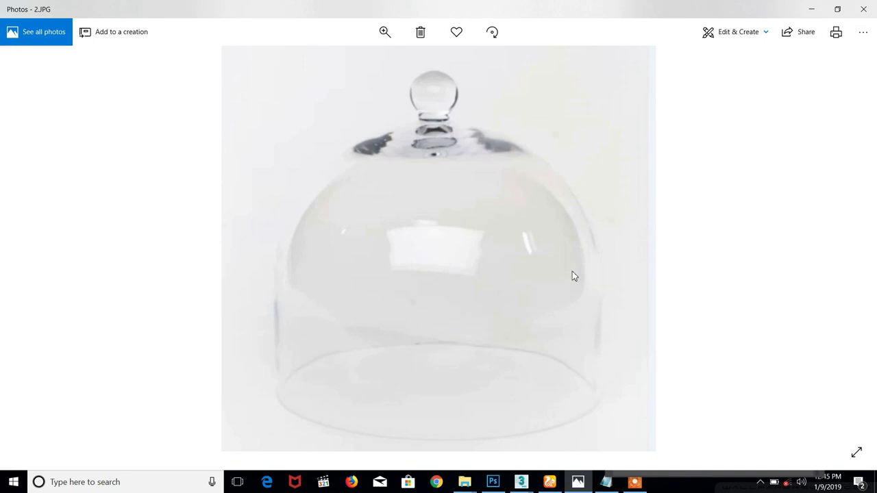
scroll(574, 277, down, 1)
ctrl+scroll(442, 253, up, 2)
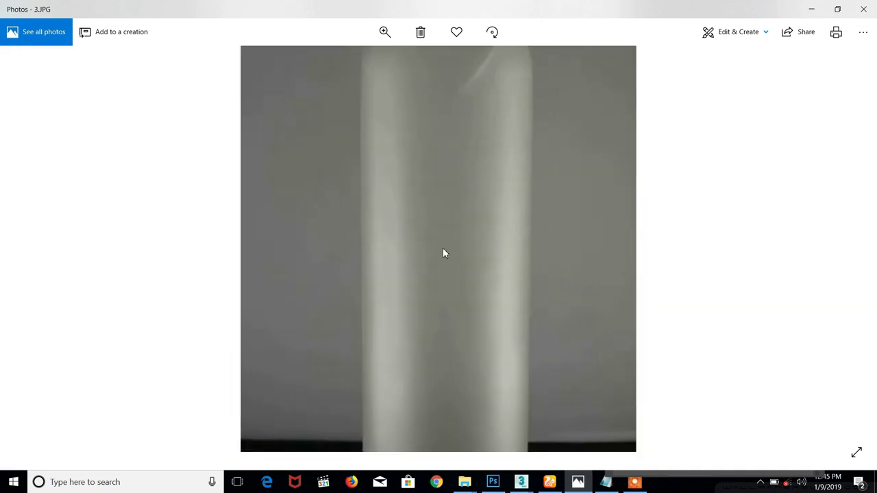
Examine the frosted bottle in 3.JPG from neck to base up close, then fit the whole photo in view
drag(456, 237, 475, 348)
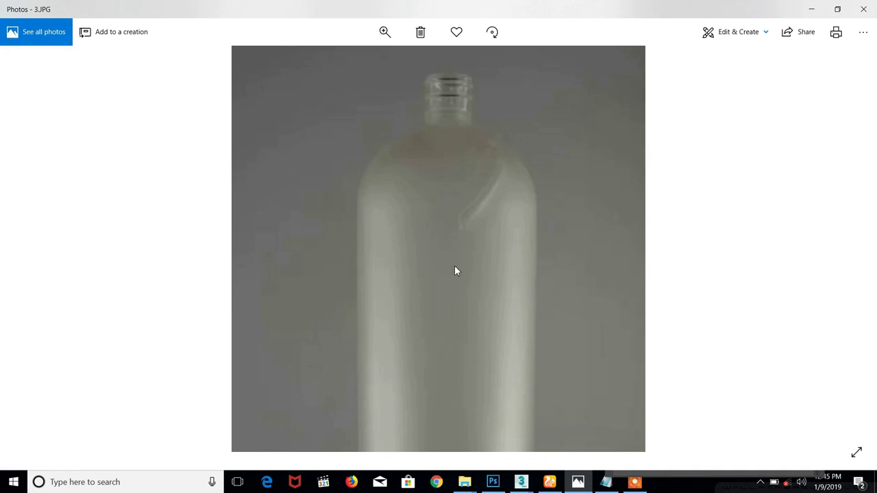
scroll(415, 348, down, 5)
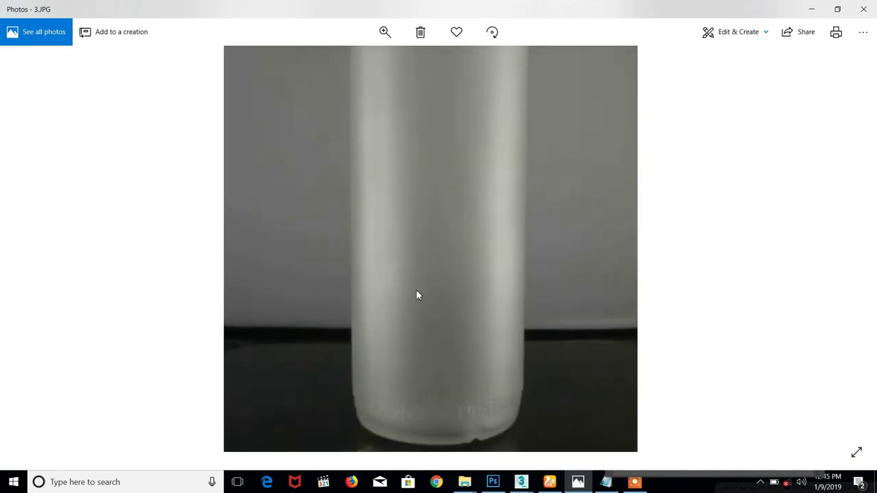
scroll(455, 274, down, 1)
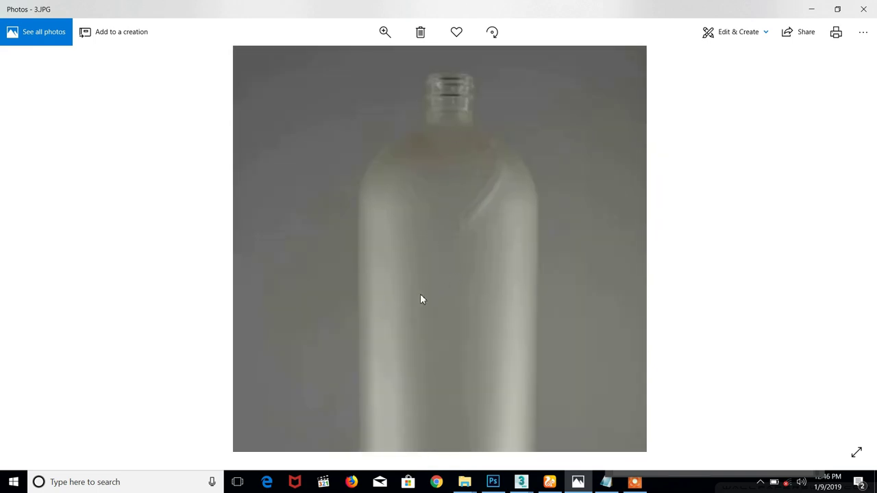
scroll(452, 289, down, 1)
scroll(452, 289, down, 3)
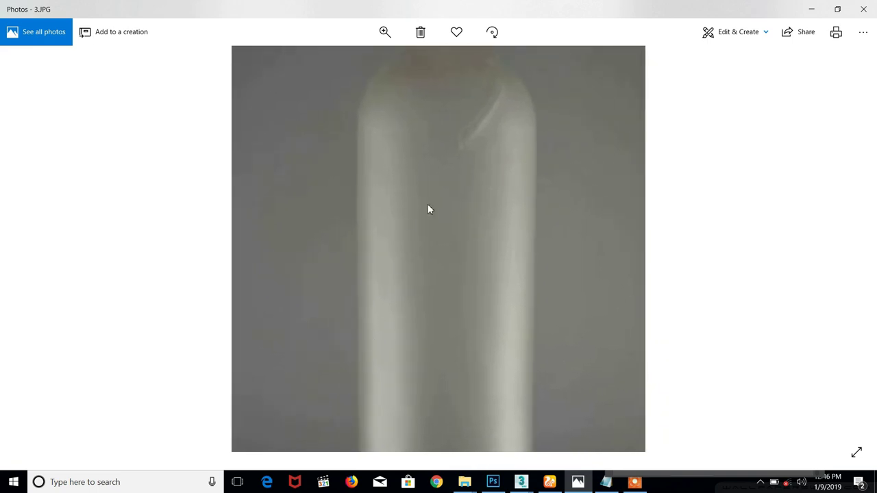
scroll(428, 204, down, 2)
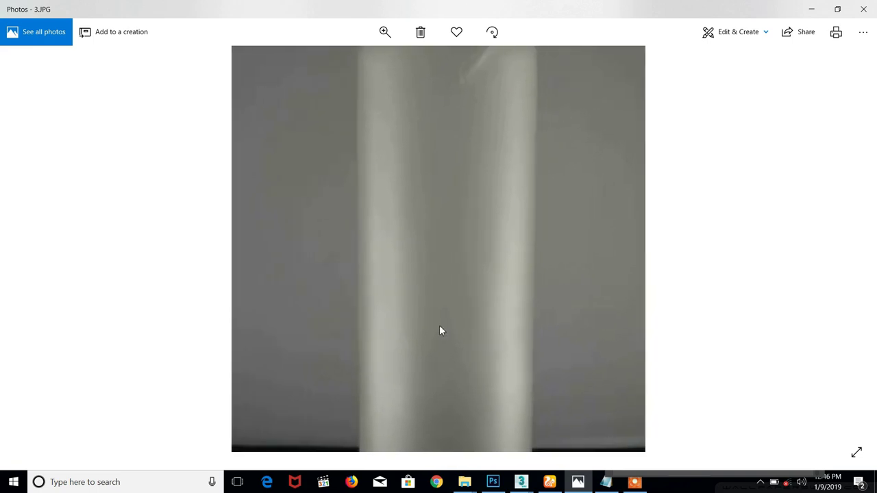
scroll(441, 329, down, 3)
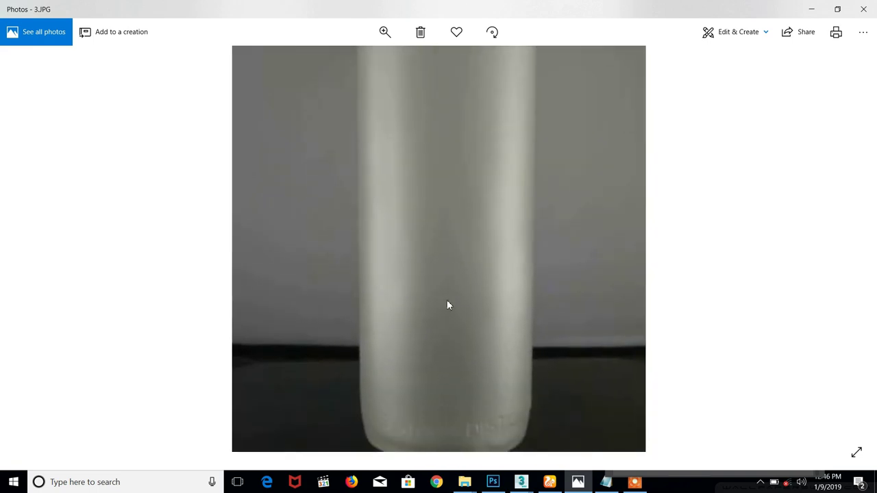
scroll(447, 299, up, 5)
scroll(454, 406, down, 1)
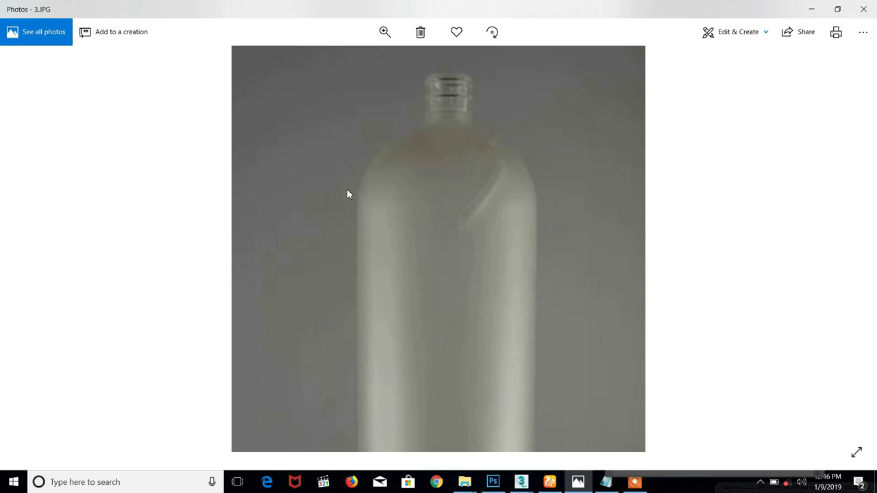
scroll(467, 327, down, 4)
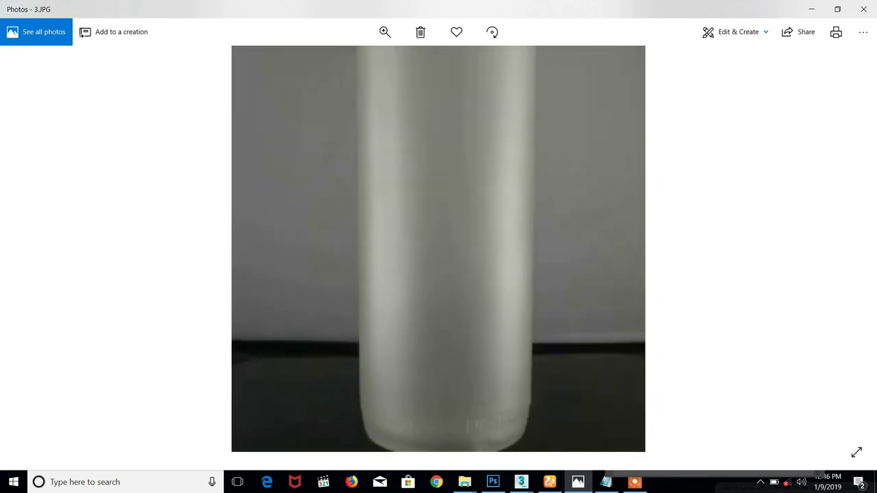
scroll(477, 272, up, 2)
ctrl+scroll(478, 272, down, 5)
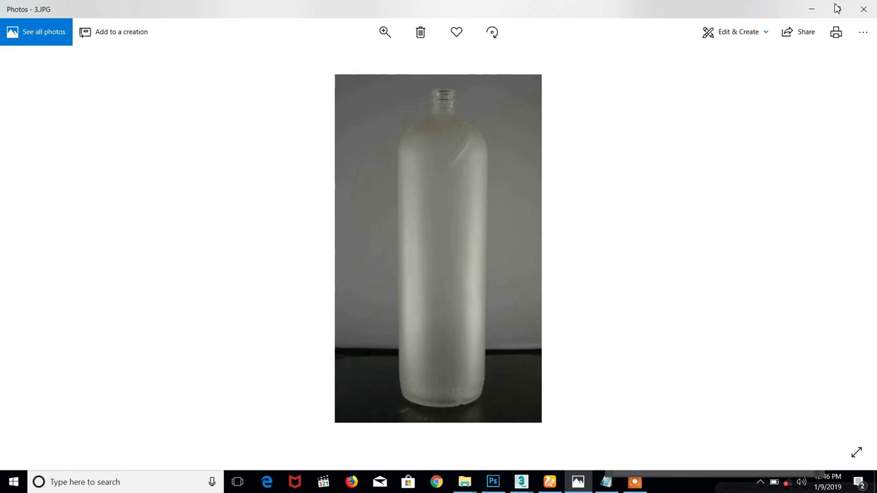
Restore the photo window to a smaller size, switch to 3ds Max, and close the V-Ray frame buffer and rendered frame windows
drag(783, 19, 259, 96)
click(451, 53)
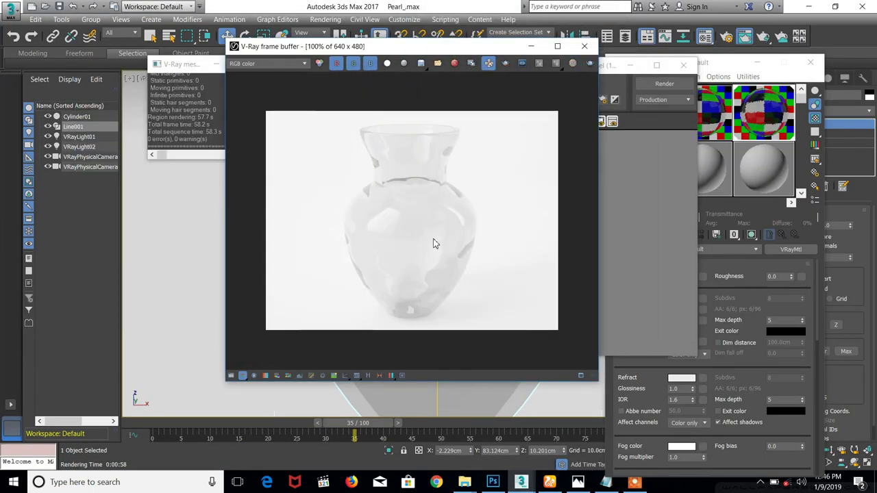
click(634, 482)
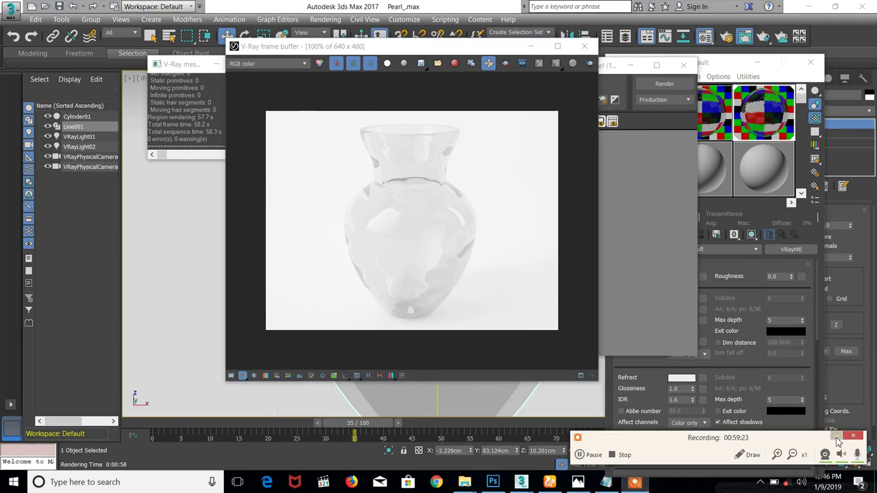
click(426, 317)
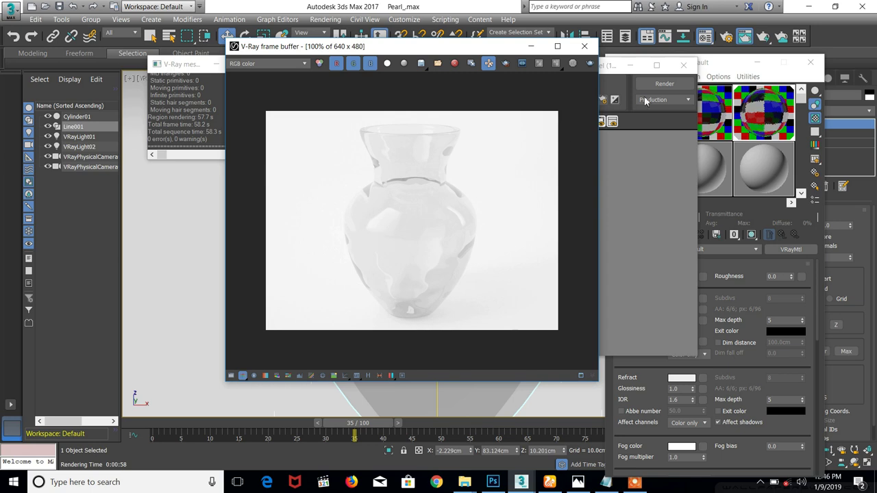
click(584, 46)
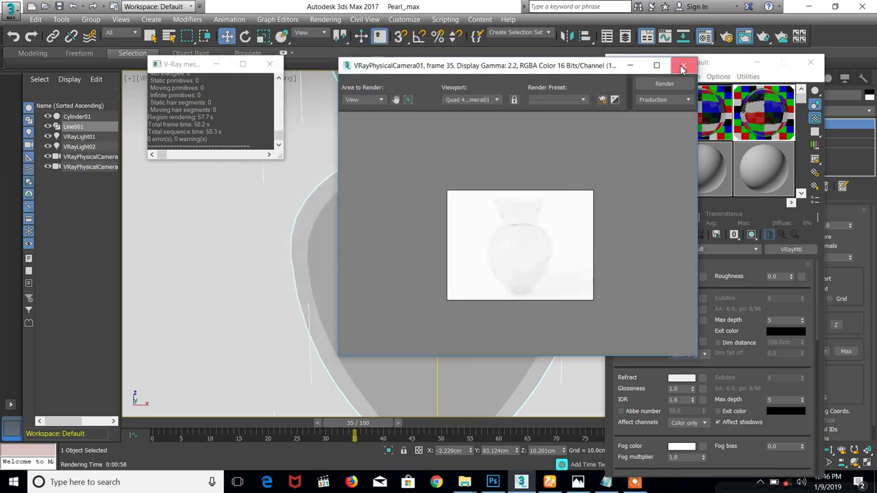
click(683, 66)
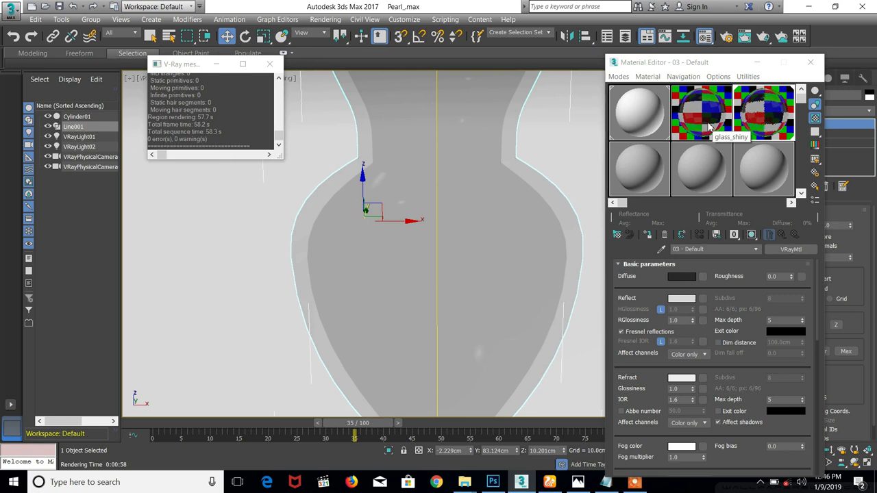
Rename the 03 - Default glass material as glass_bump
click(708, 118)
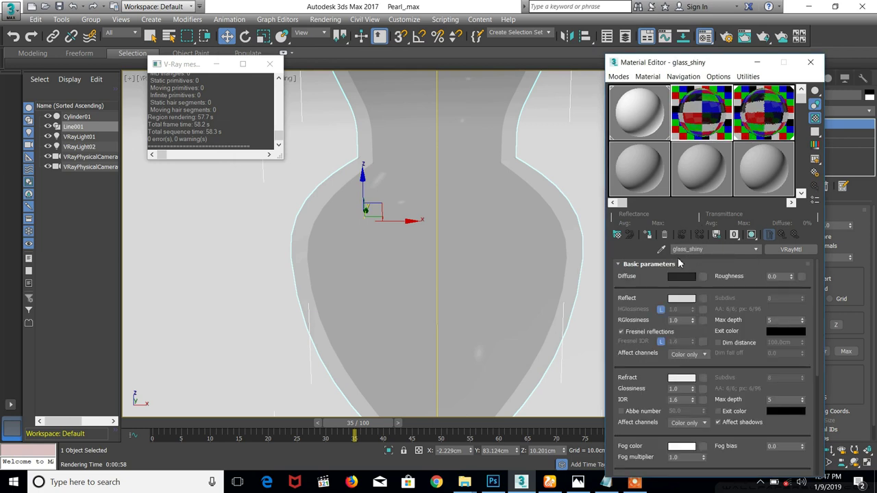
click(758, 137)
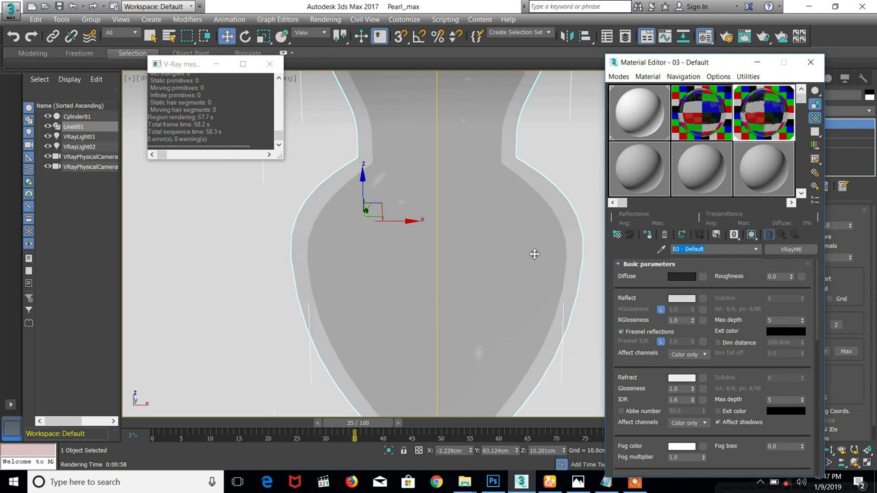
text(glass_bump)
Review 3.JPG and reference photos 1 to 7 in the glass folder, then minimize the folder window
click(577, 482)
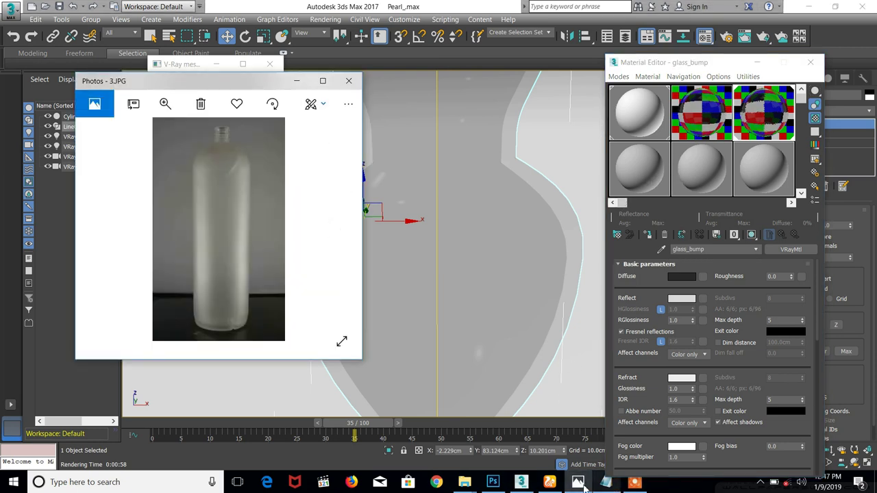
mouse_move(470, 473)
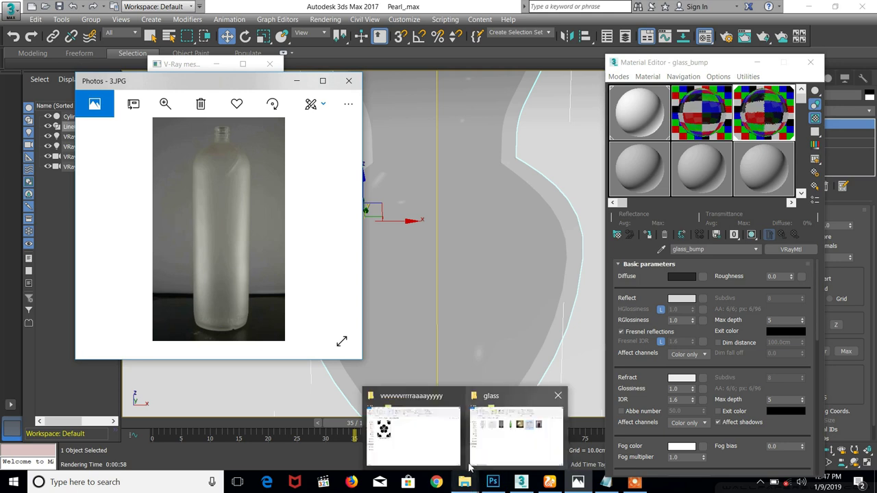
click(492, 442)
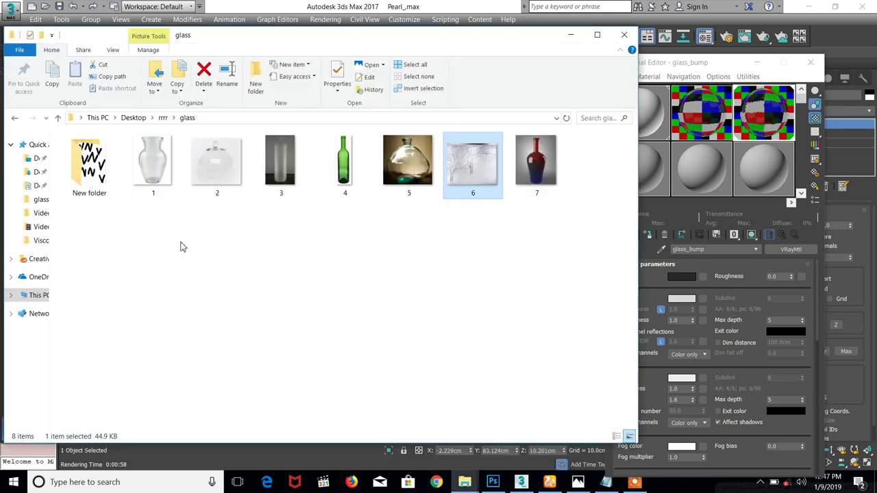
drag(162, 240, 557, 138)
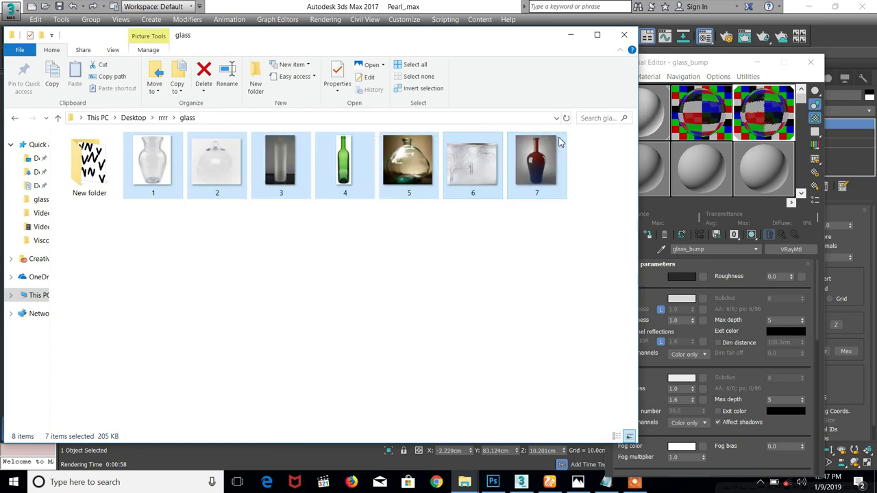
click(575, 39)
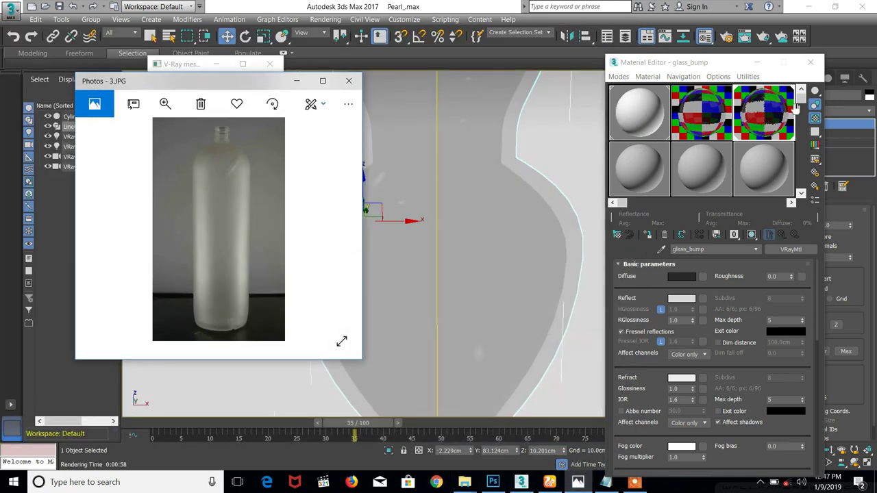
Look through the unused material slots and select the 08 - Default sample
drag(803, 103, 803, 131)
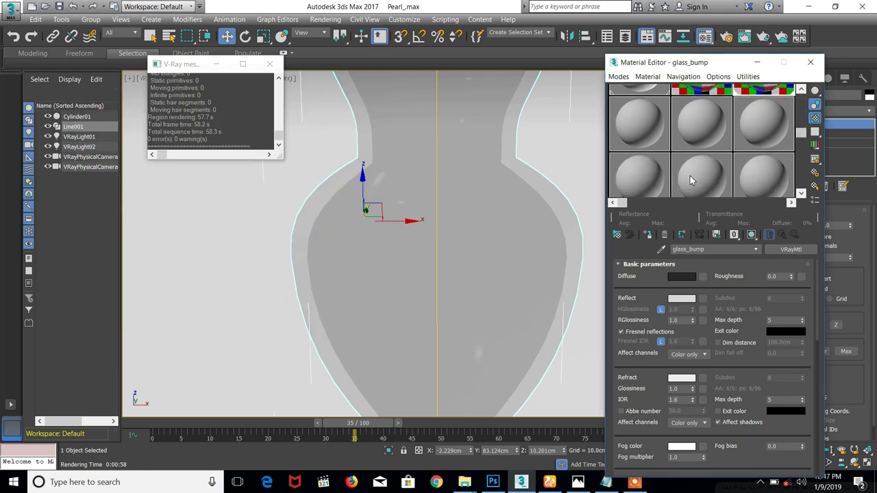
click(644, 175)
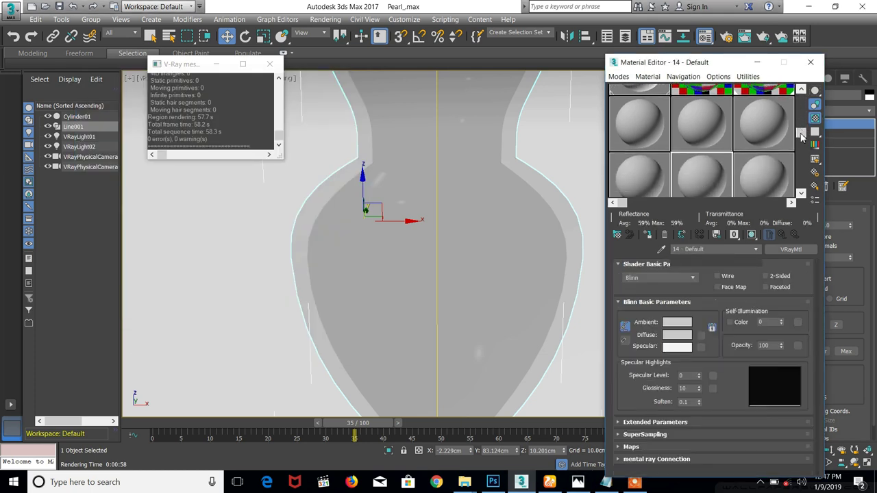
click(803, 118)
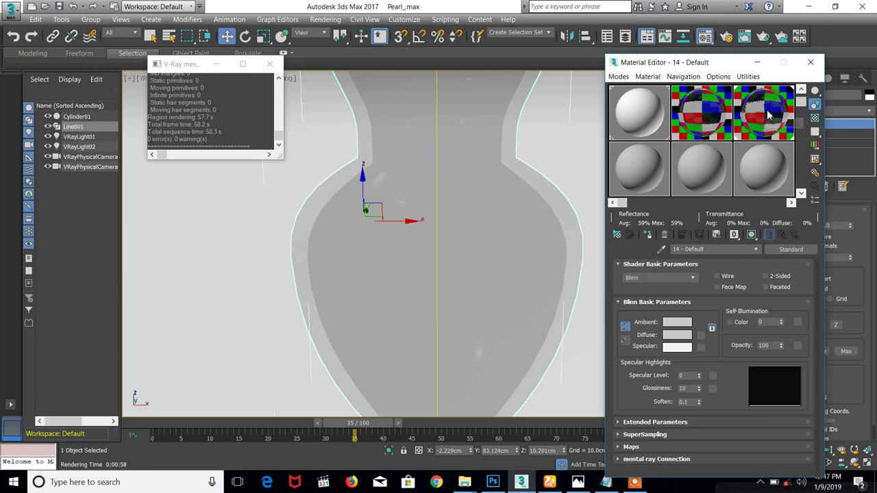
click(625, 169)
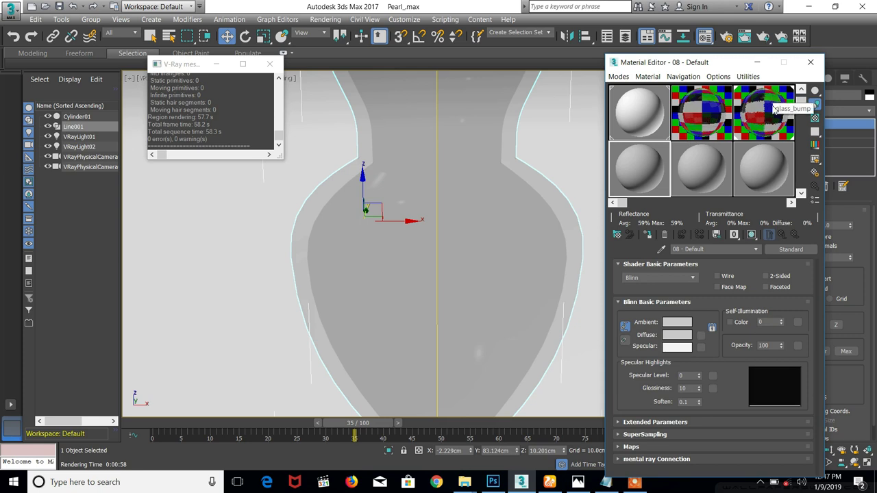
Compare the last vase render with reference photos 2.JPG and 3.JPG, then close the rendered frame window
click(744, 36)
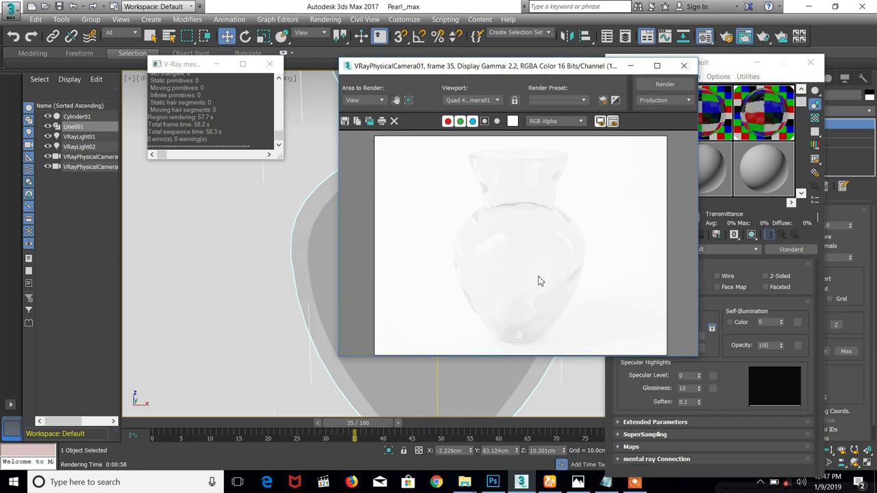
click(587, 488)
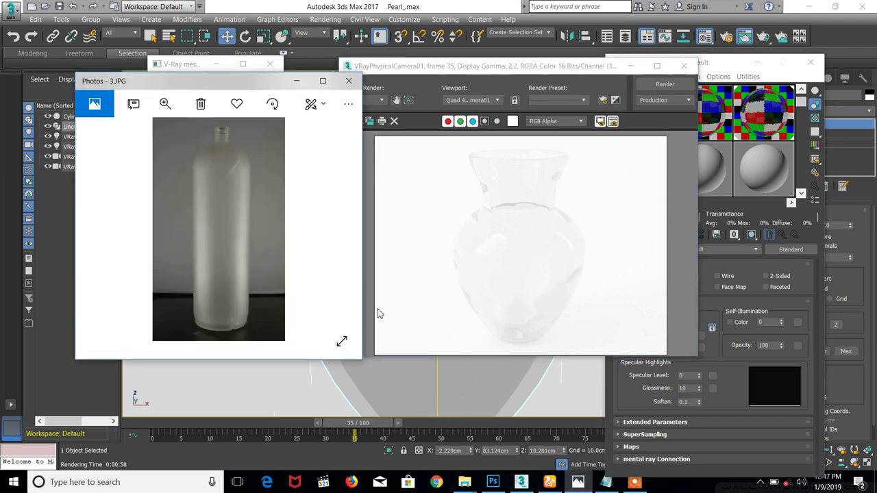
click(107, 230)
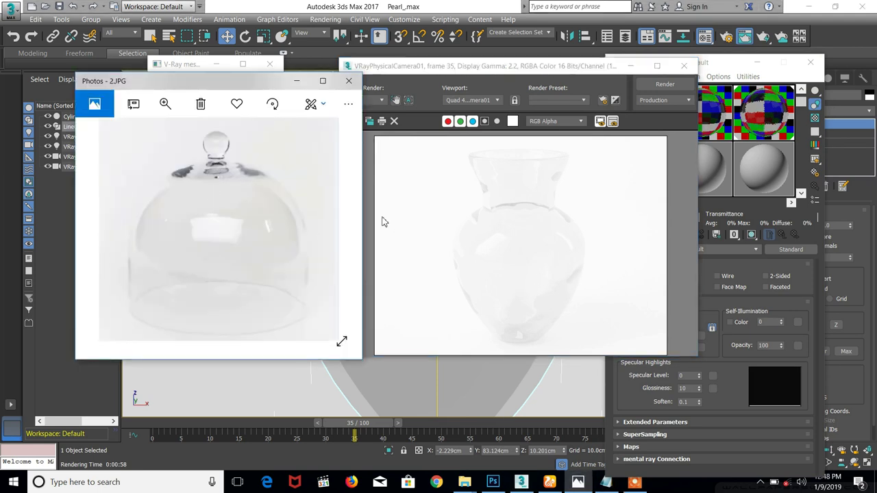
click(336, 229)
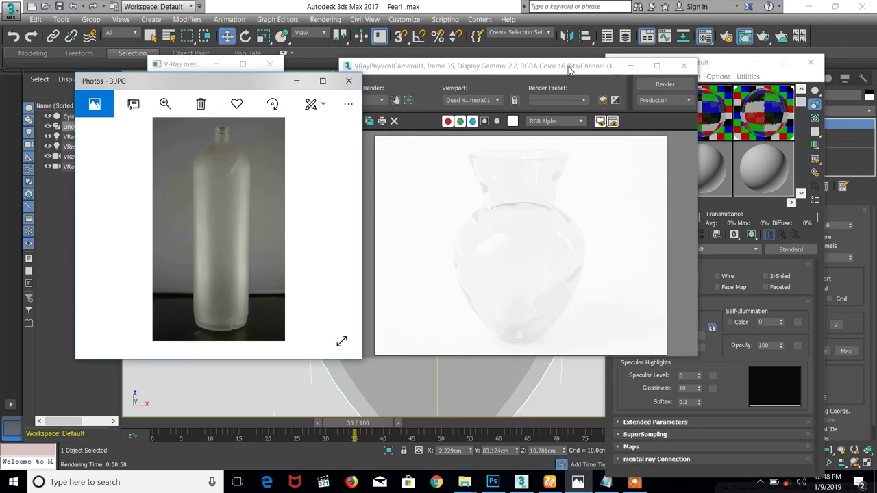
click(676, 78)
click(684, 65)
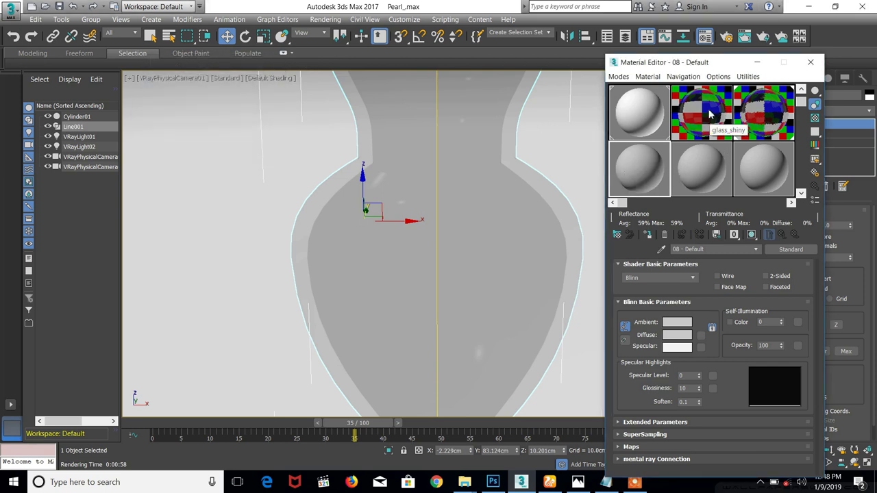
Check the frosted bottle reference once more and change the 08 - Default material's type to VRayMtl
click(711, 115)
click(632, 169)
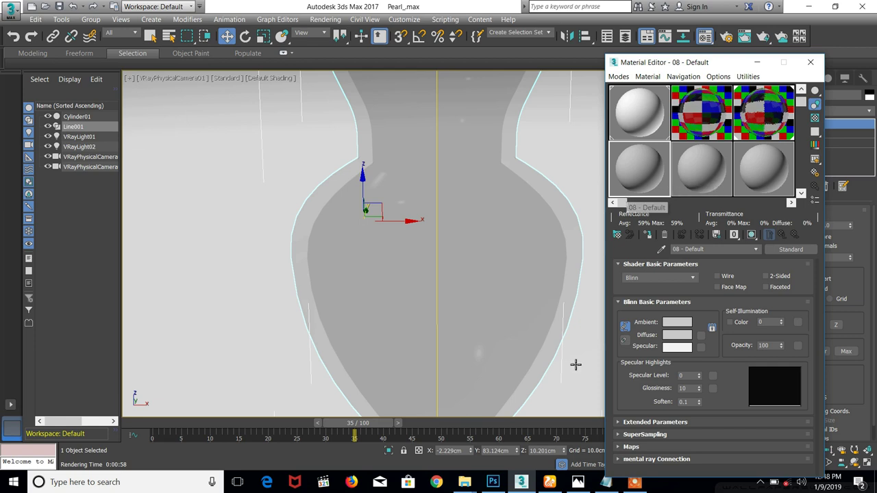
click(578, 482)
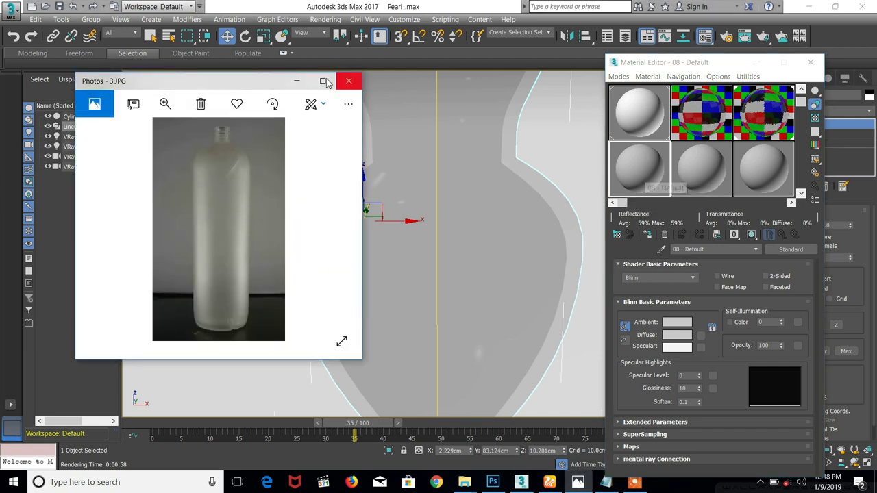
click(297, 81)
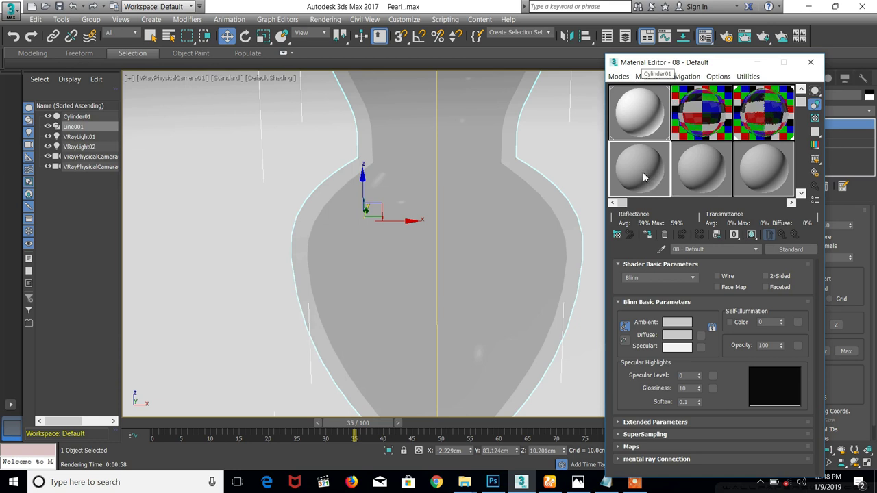
click(787, 252)
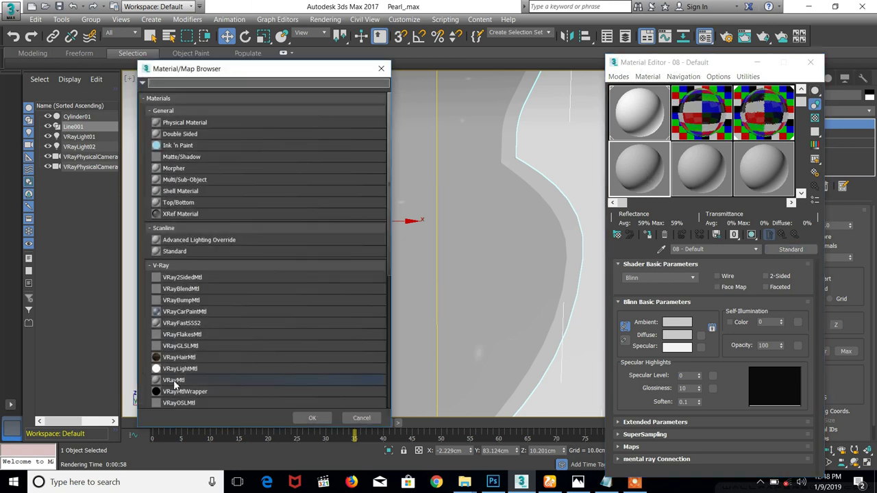
double_click(174, 381)
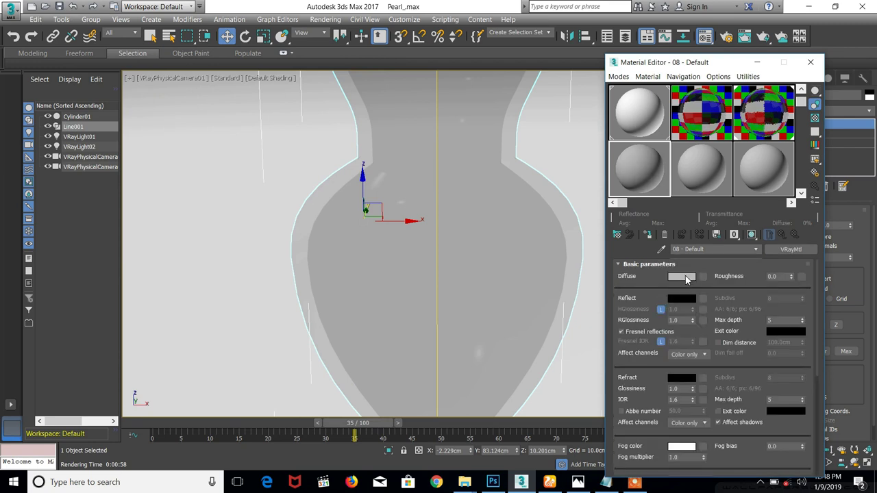
Set the 08 - Default material's diffuse color to a near-black grey with value 4
click(684, 277)
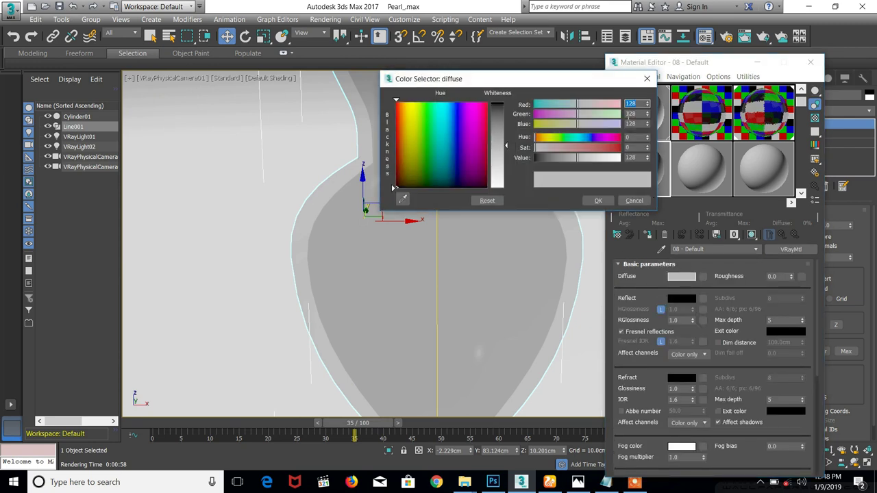
click(640, 158)
text(4)
key(Return)
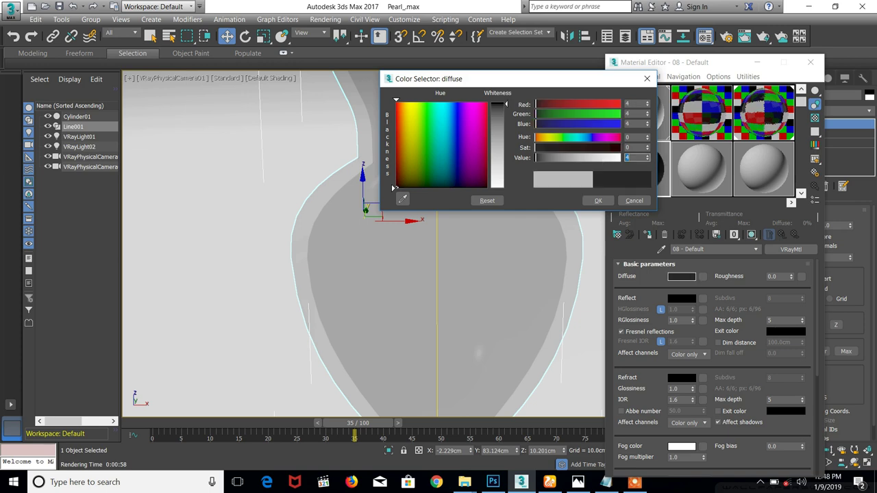
click(600, 200)
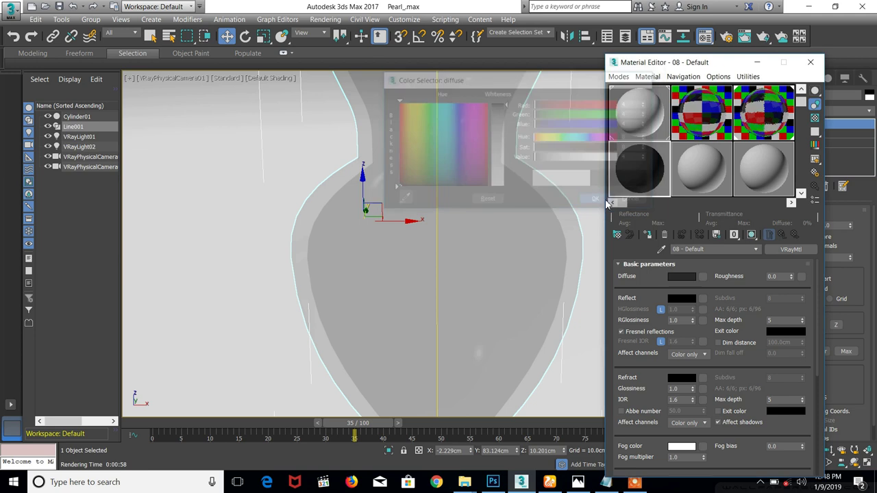
Set the 08 - Default material's reflection color to a light grey with value 180
click(688, 301)
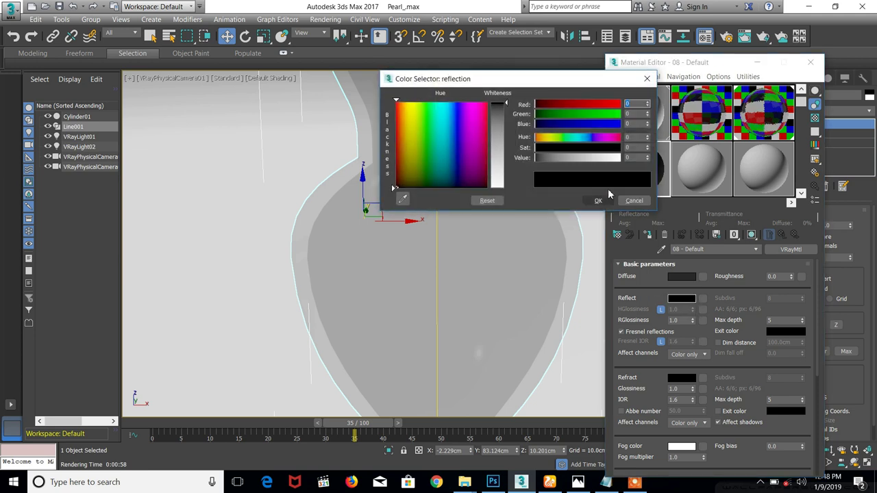
click(622, 158)
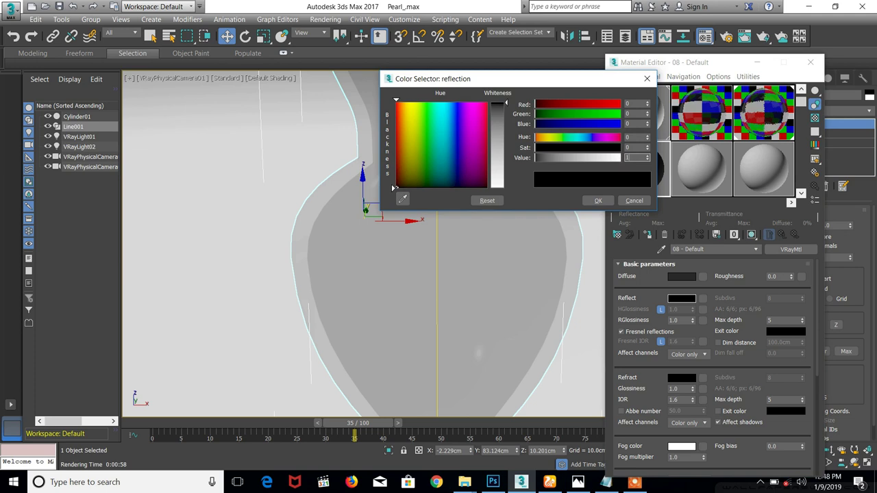
key(Return)
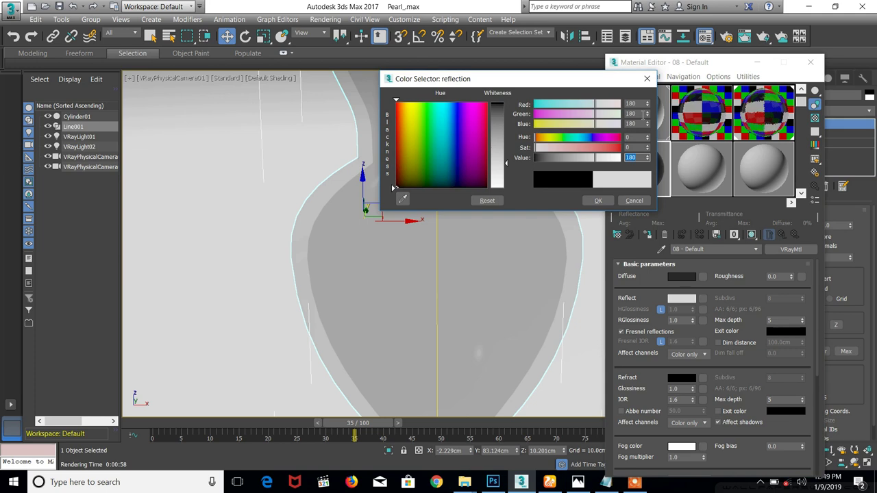
click(598, 201)
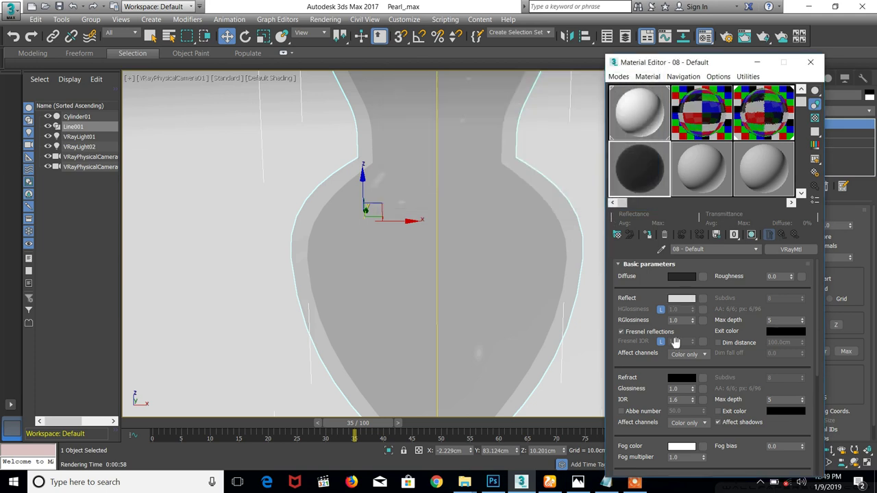
Set the 08 - Default material's refraction color to a light grey with value 220
click(679, 378)
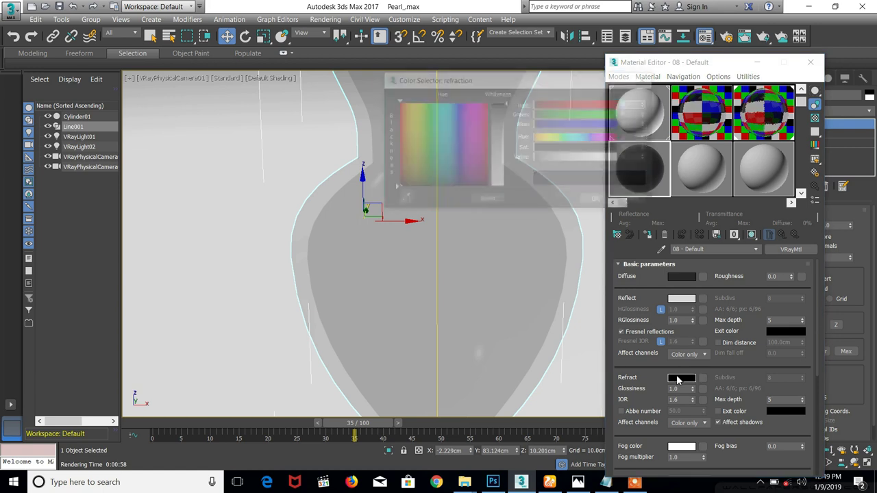
click(637, 158)
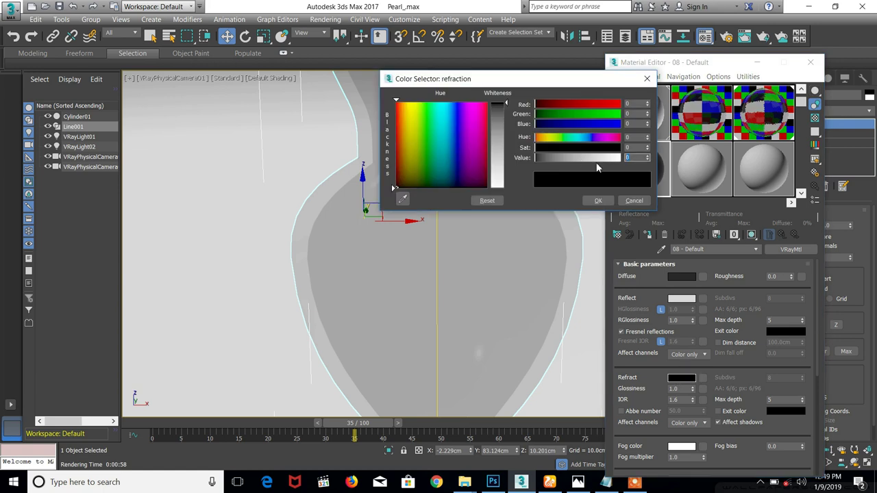
text(220)
key(Return)
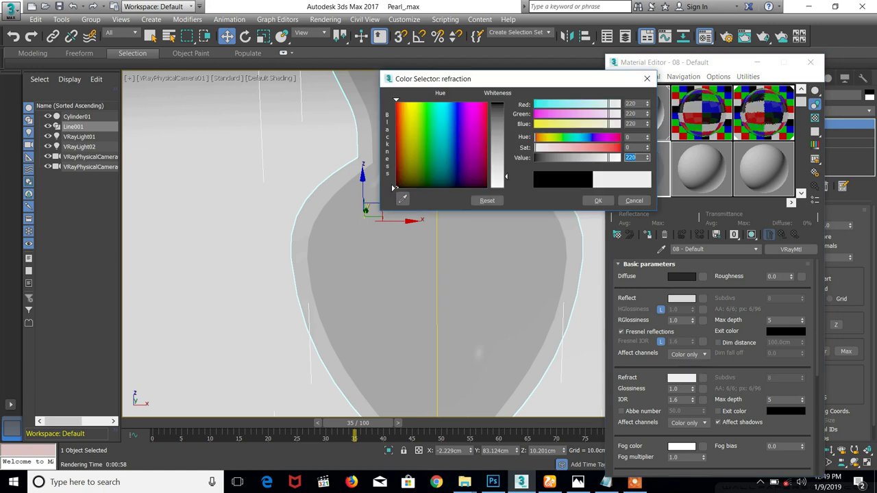
click(606, 199)
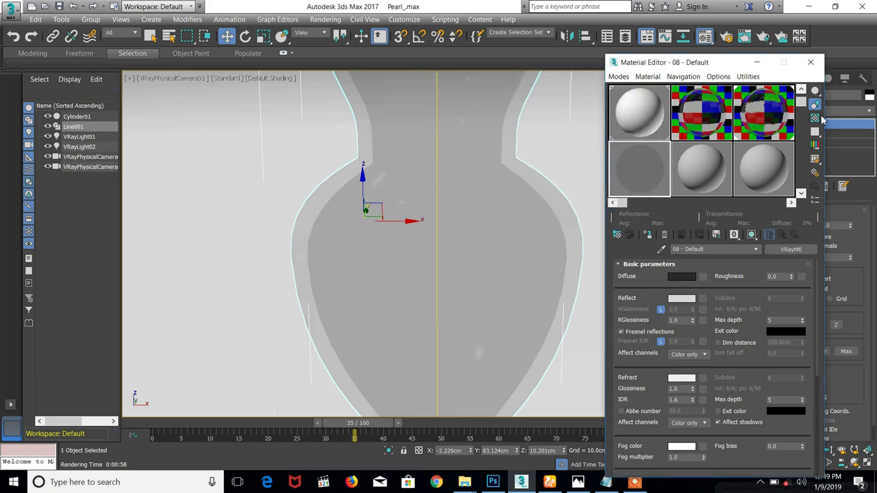
Show the 08 - Default sample on a checkered background in an enlarged preview and compare it with the 3.JPG bottle photo
click(815, 117)
double_click(628, 176)
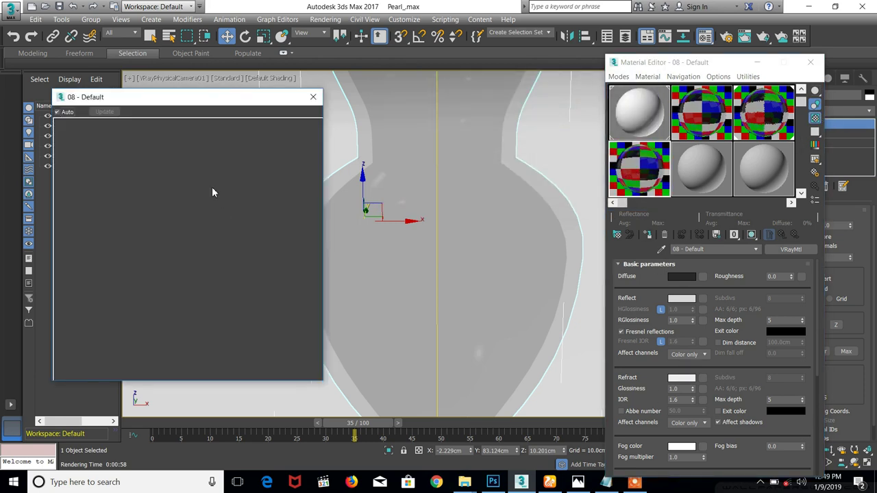
drag(221, 99, 221, 52)
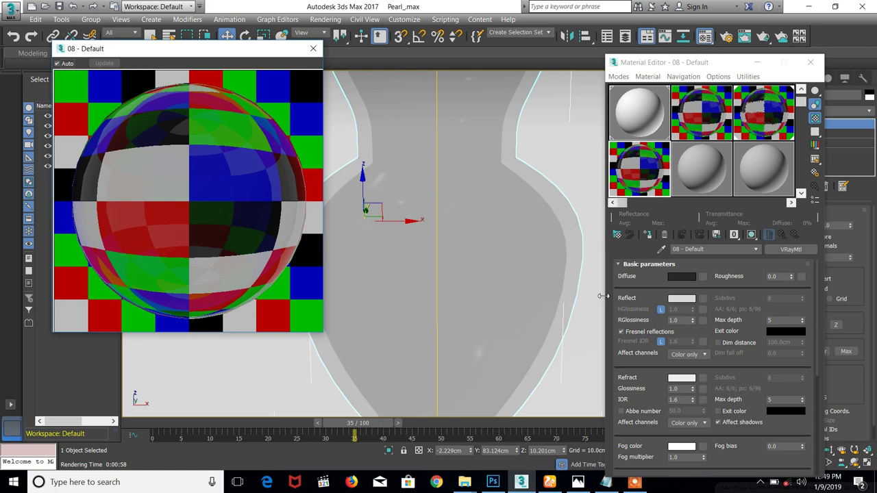
click(578, 482)
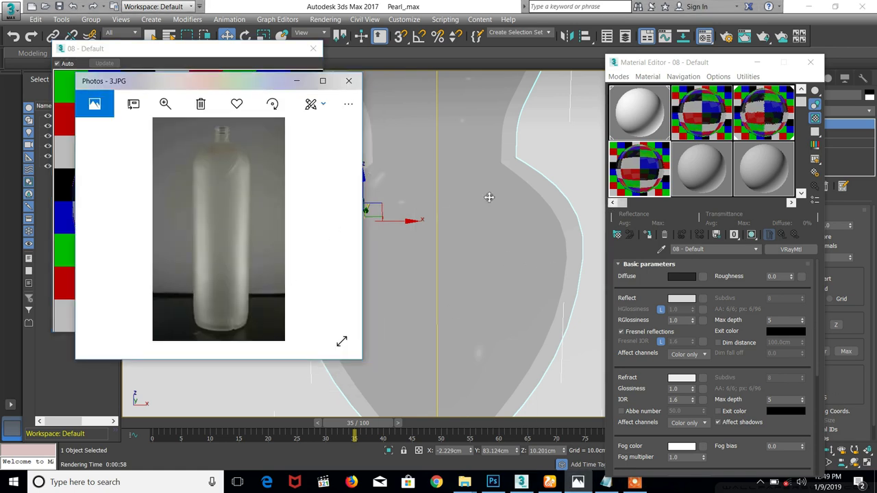
click(297, 81)
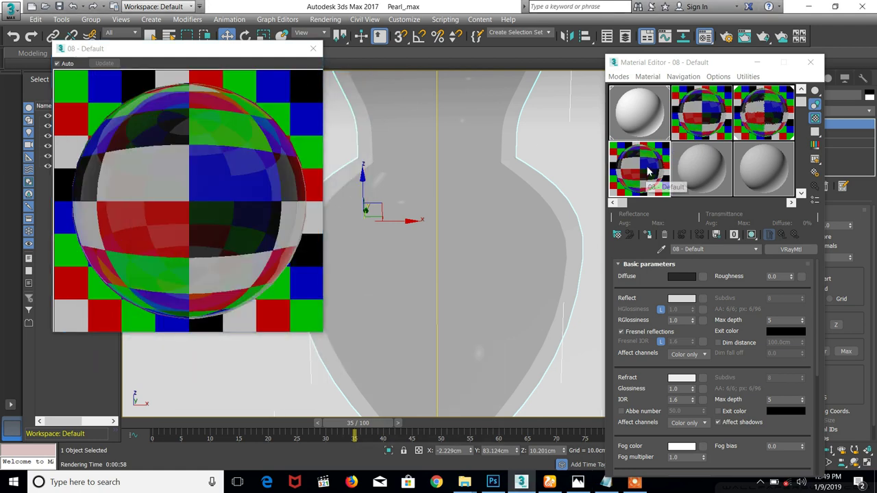
Apply the 08 - Default material to the vase in the camera viewport and move the enlarged preview off the viewport labels
click(648, 171)
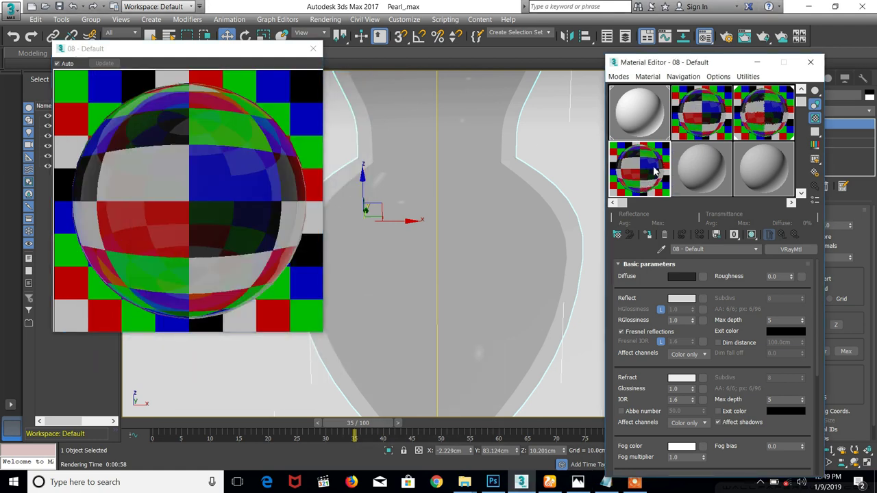
drag(648, 175, 503, 268)
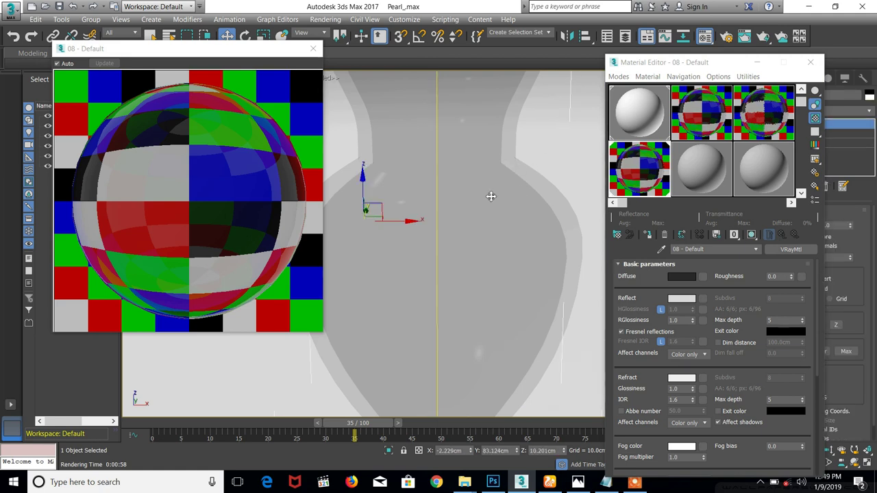
drag(259, 55, 254, 169)
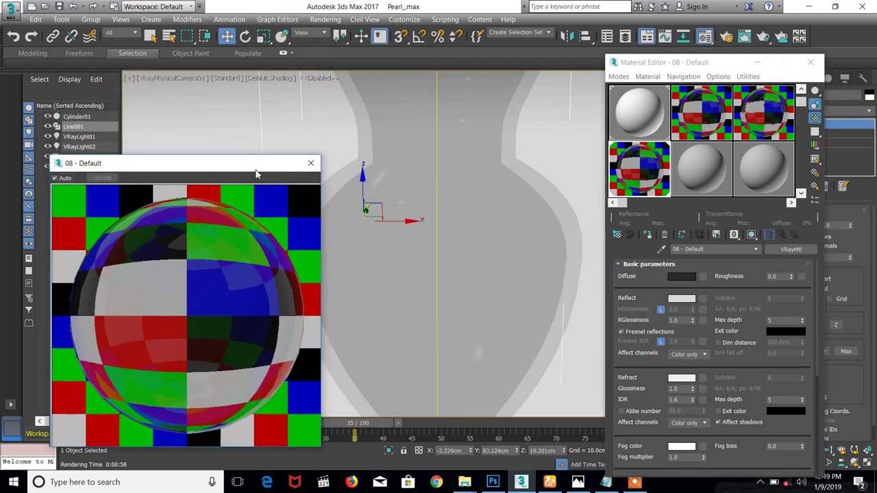
Turn on edged faces in the camera viewport to inspect the vase, then turn them off again
click(263, 81)
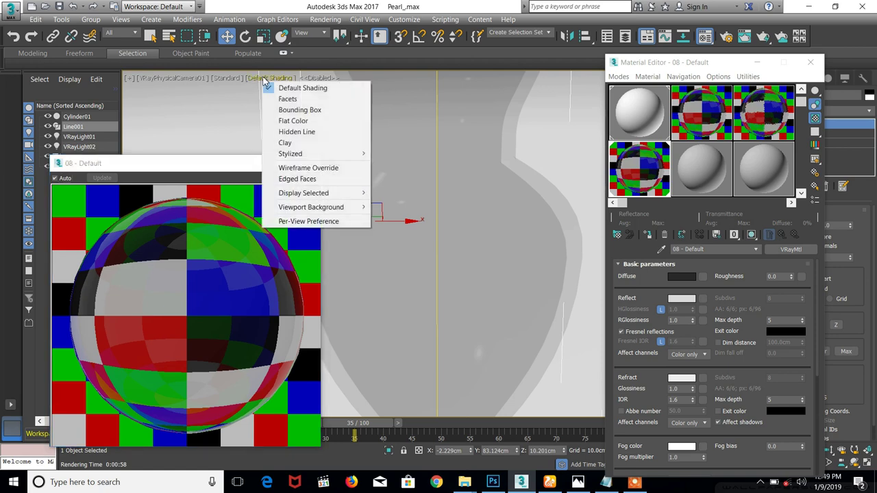
click(296, 176)
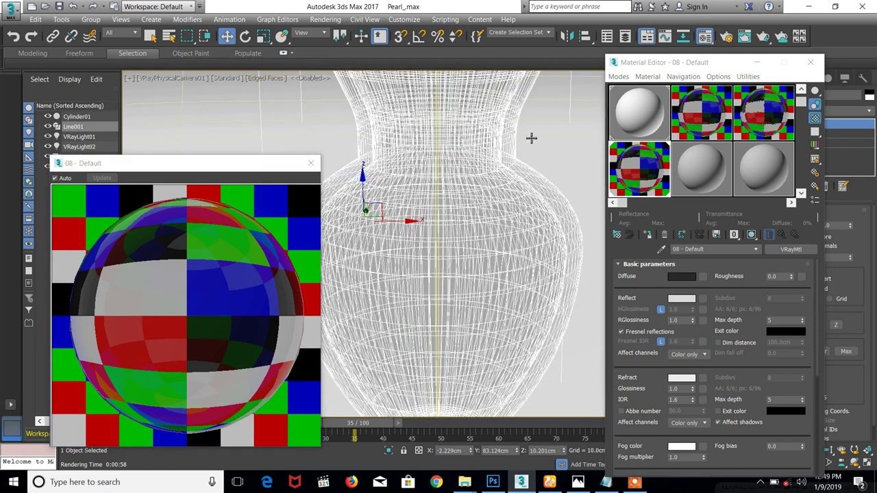
click(516, 193)
click(474, 228)
click(512, 202)
click(507, 204)
click(244, 80)
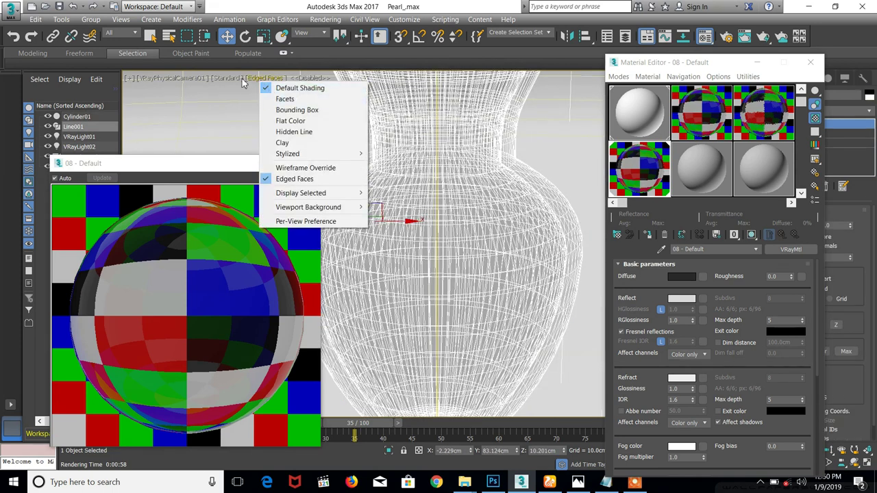
click(292, 179)
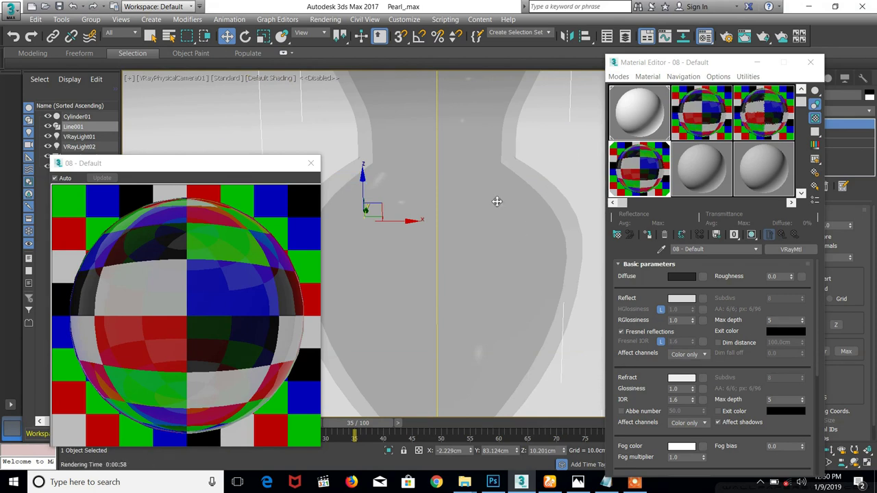
Re-enable the camera viewport and assign the 08 - Default material to the selected Line001 vase
key(d)
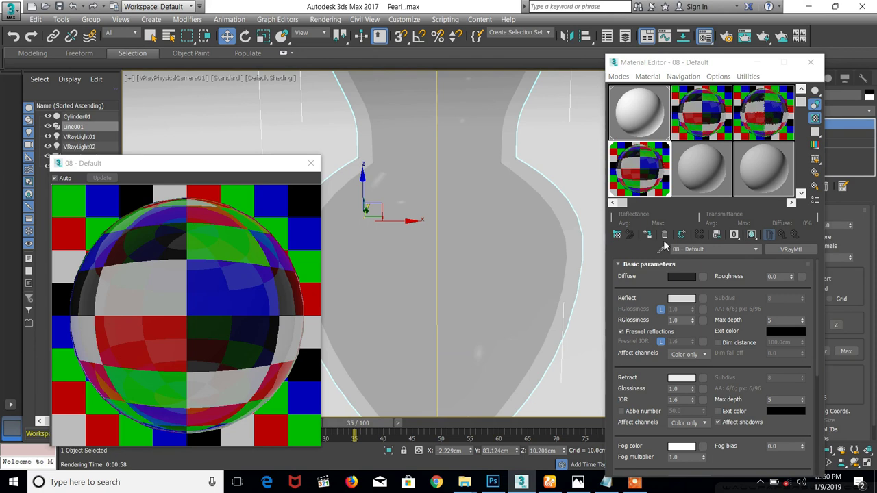
click(643, 183)
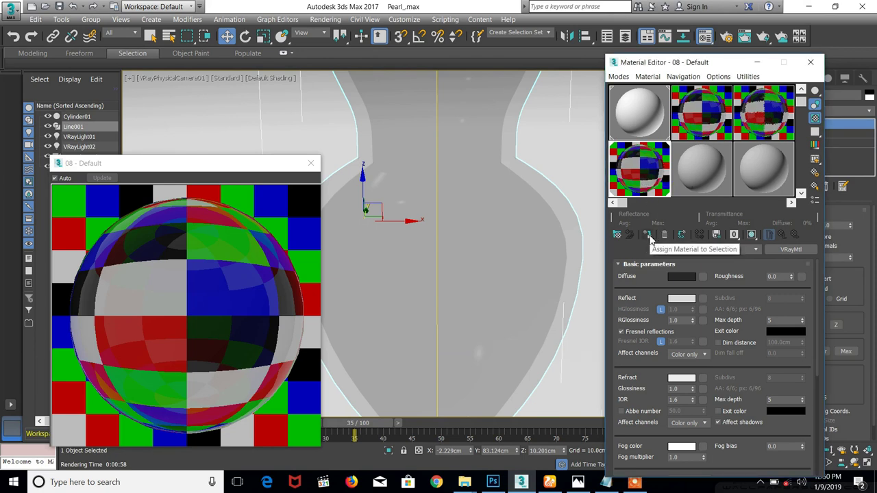
click(648, 236)
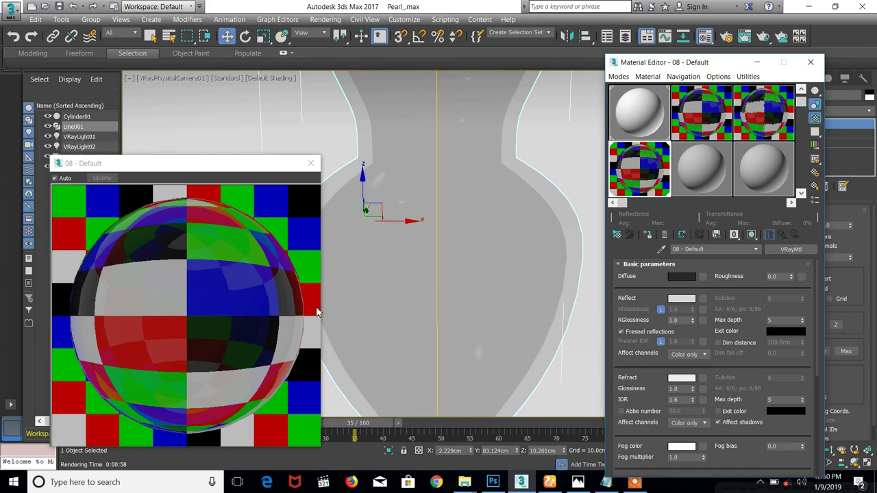
Close the enlarged 08 - Default preview, reopen it and place it beside the vase to inspect the glass
drag(236, 163, 247, 99)
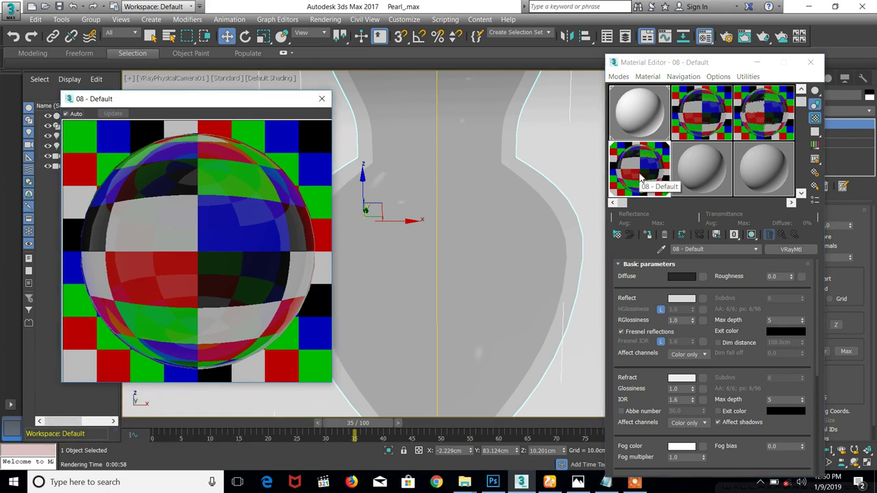
click(322, 99)
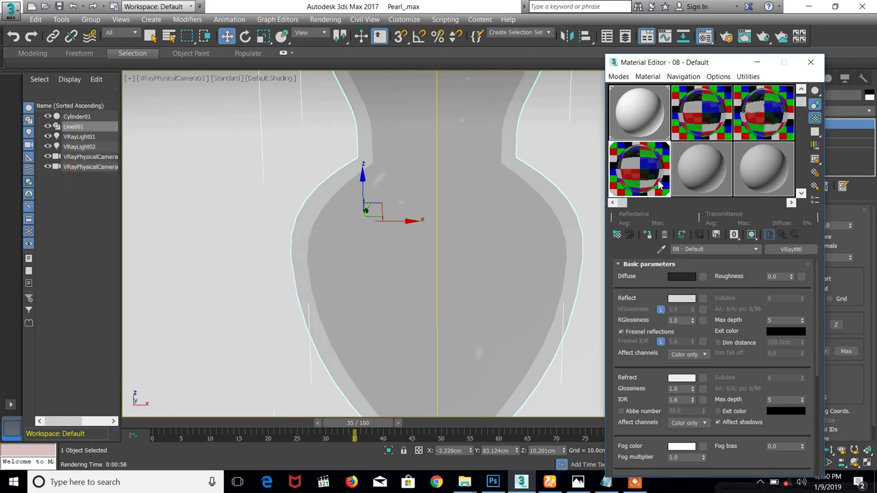
double_click(647, 172)
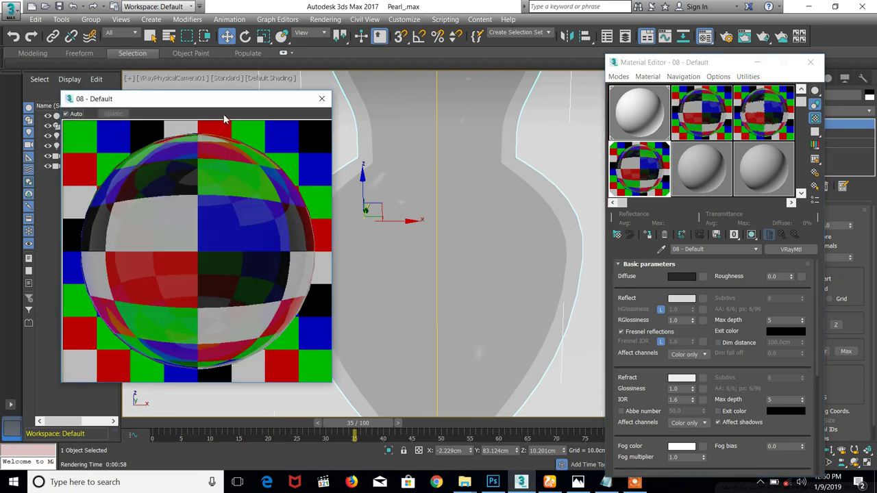
drag(223, 107, 207, 104)
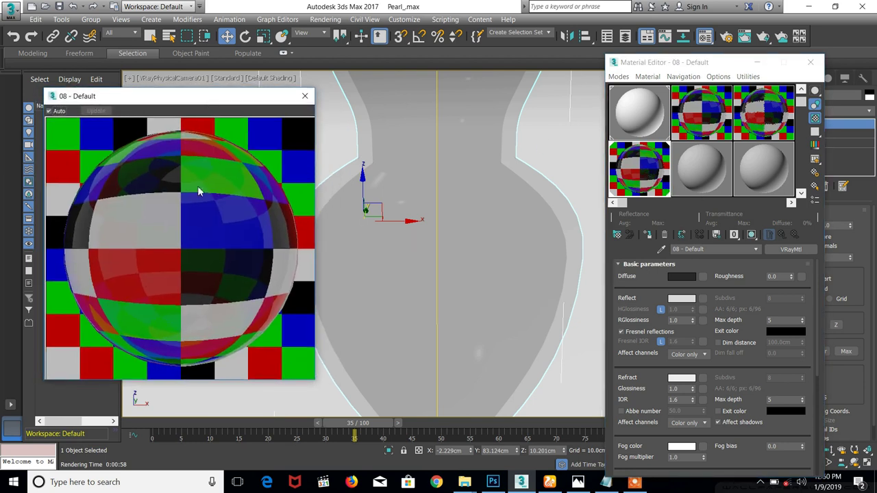
Start a production render of the vase with the 08 - Default material from the rendered frame window
click(647, 166)
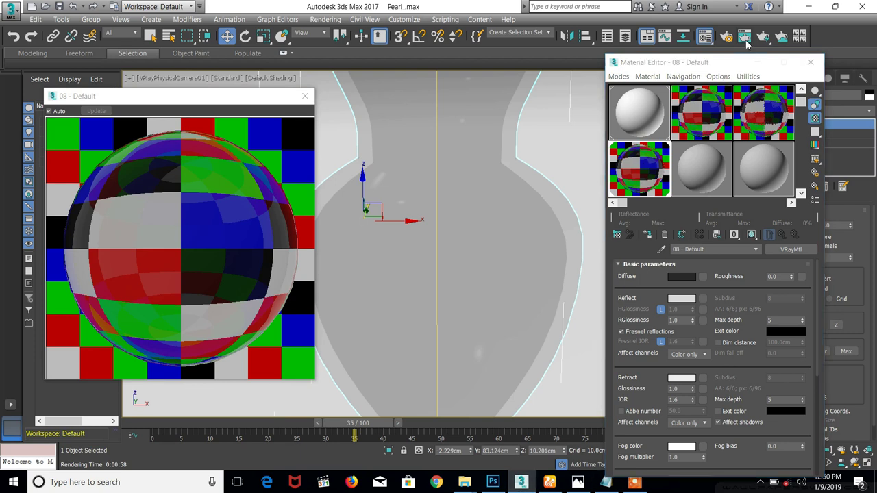
click(745, 36)
click(661, 86)
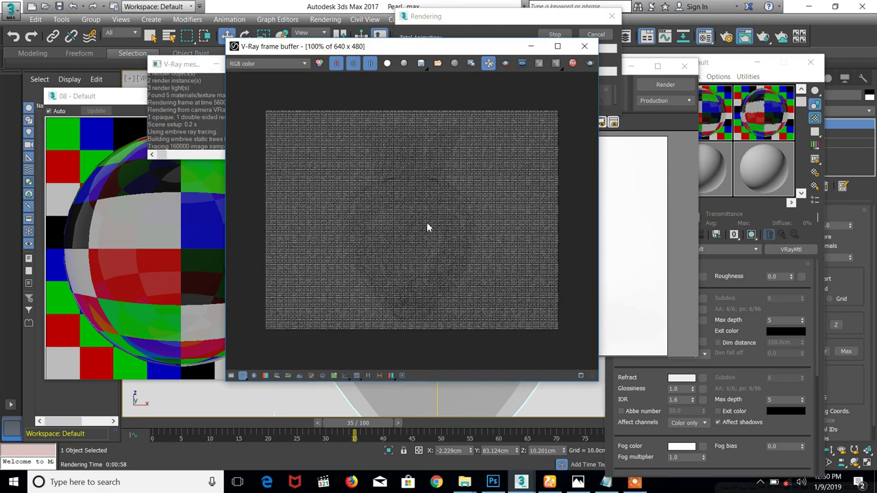
Examine the frosted bottle surface in 3.JPG up close and in full while the vase renders
click(578, 483)
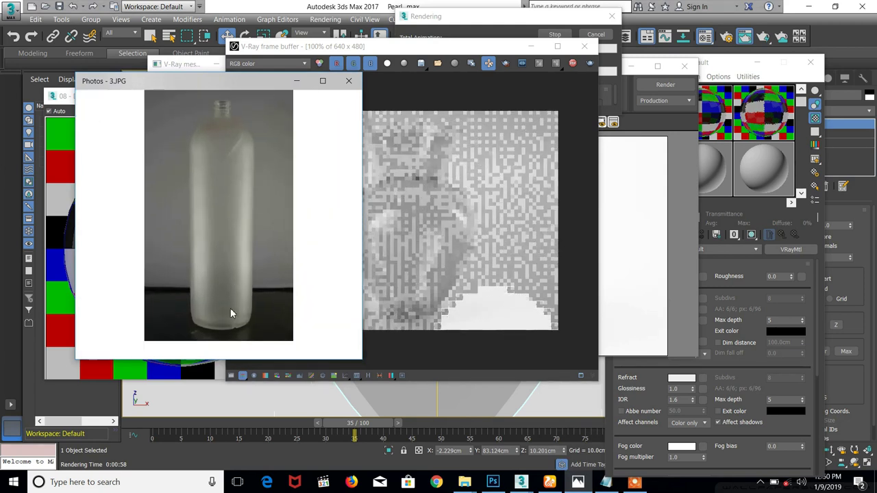
scroll(226, 319, up, 3)
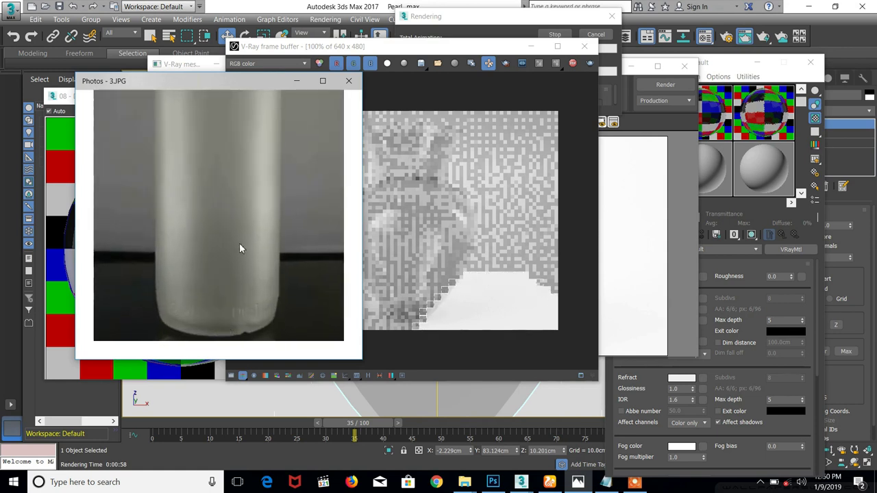
scroll(240, 248, down, 3)
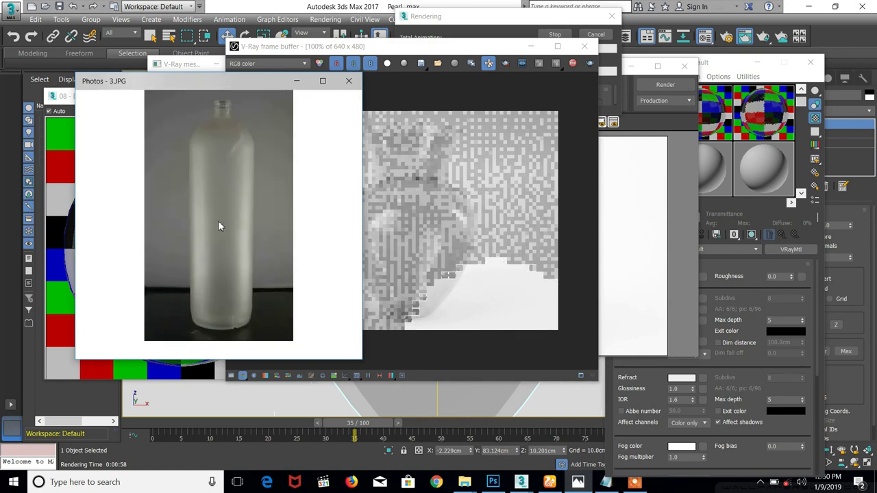
scroll(218, 221, up, 3)
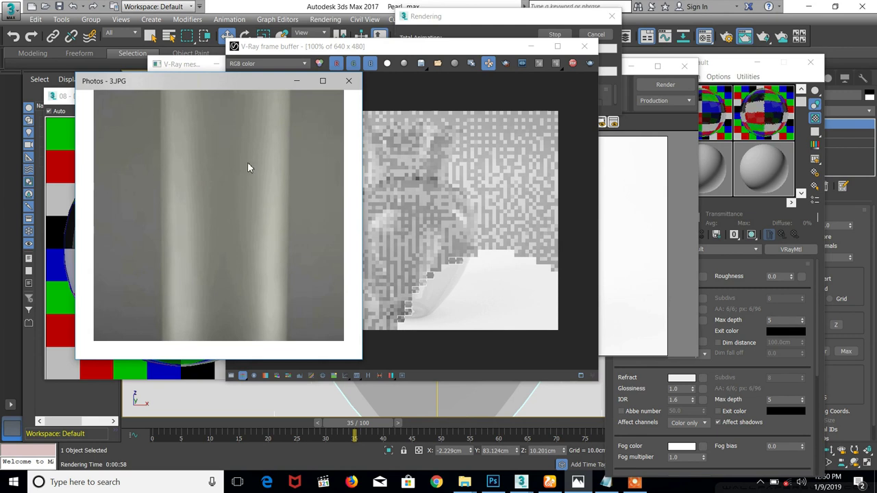
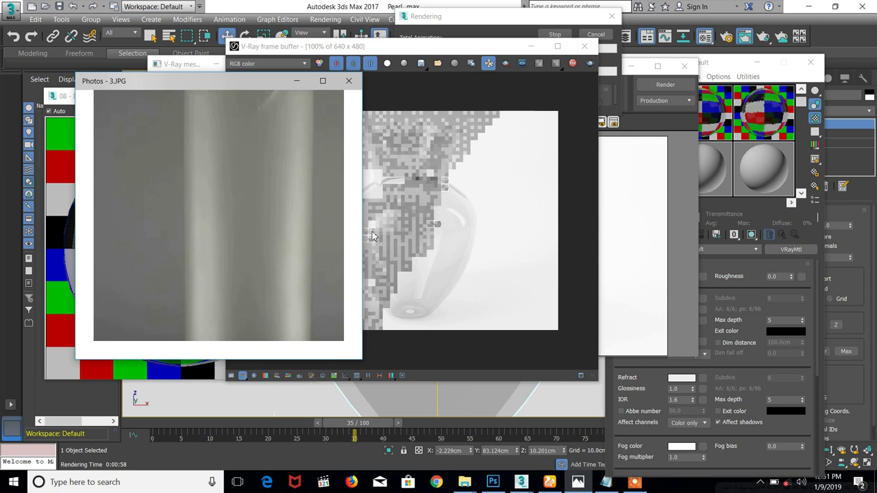
Examine the body and shoulder of the frosted bottle in 3.JPG up close, return to the full photo and reveal the running render
drag(254, 176, 264, 266)
drag(236, 179, 383, 101)
drag(329, 178, 304, 217)
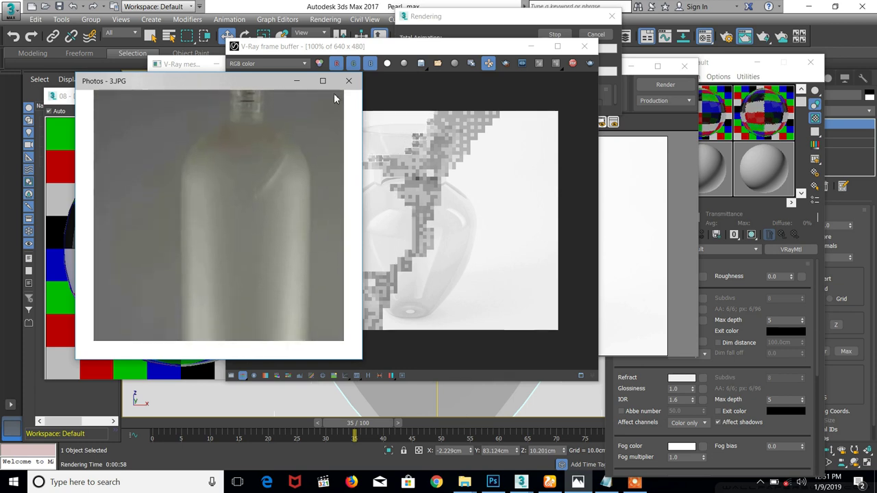
drag(253, 170, 272, 260)
double_click(272, 261)
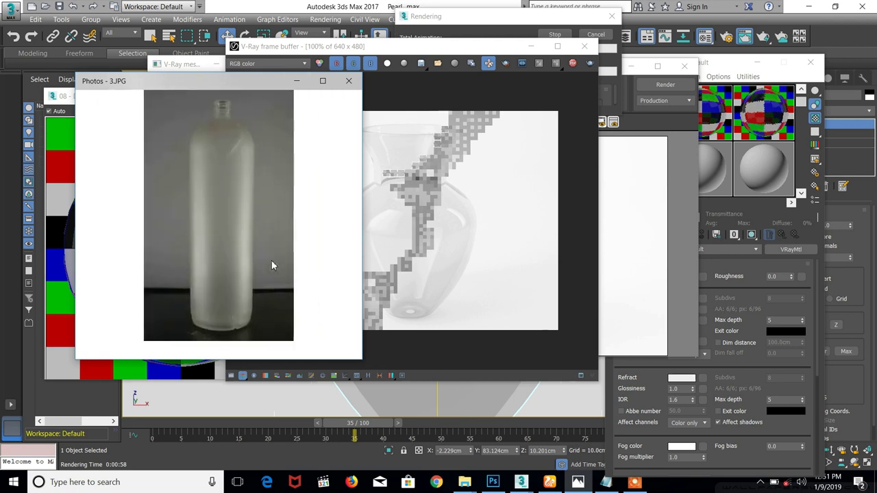
click(298, 82)
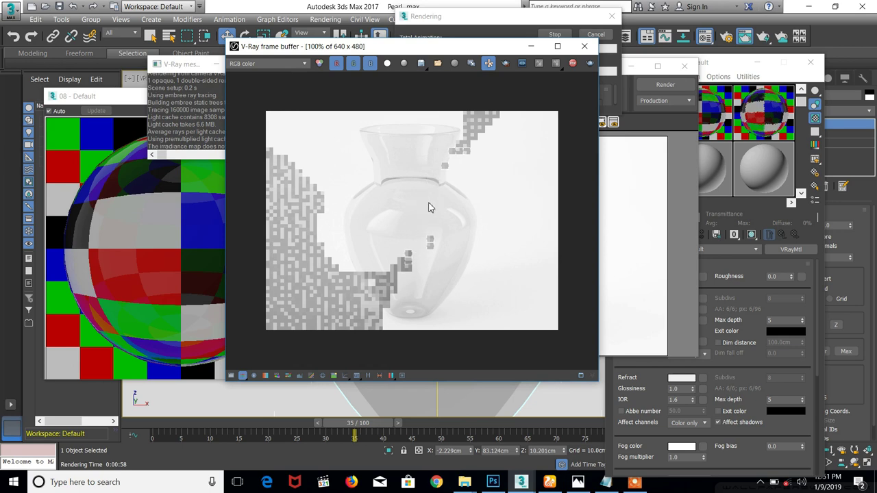
Reopen 3.JPG and study the bottle's base and dark tabletop up close against the vase render
click(577, 482)
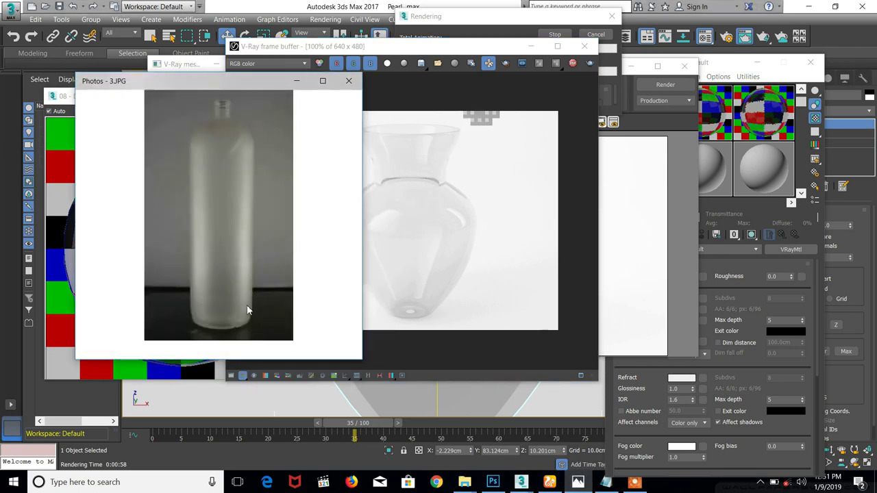
scroll(181, 276, up, 3)
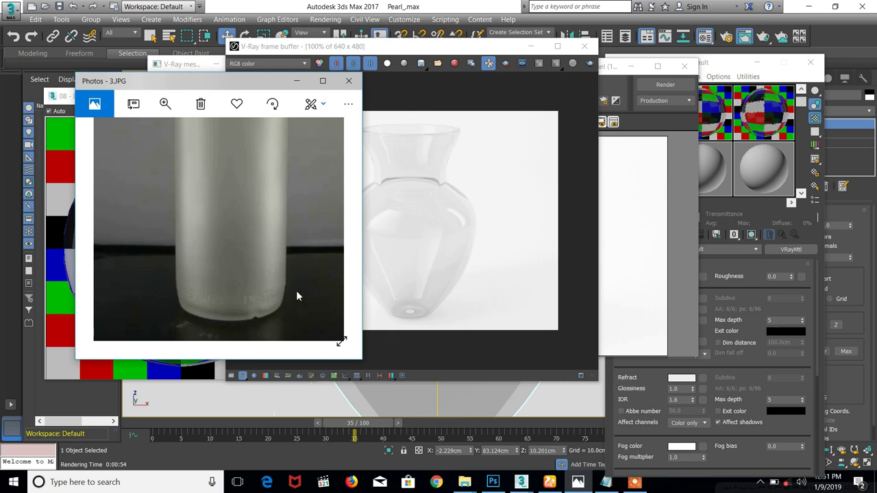
drag(296, 291, 279, 336)
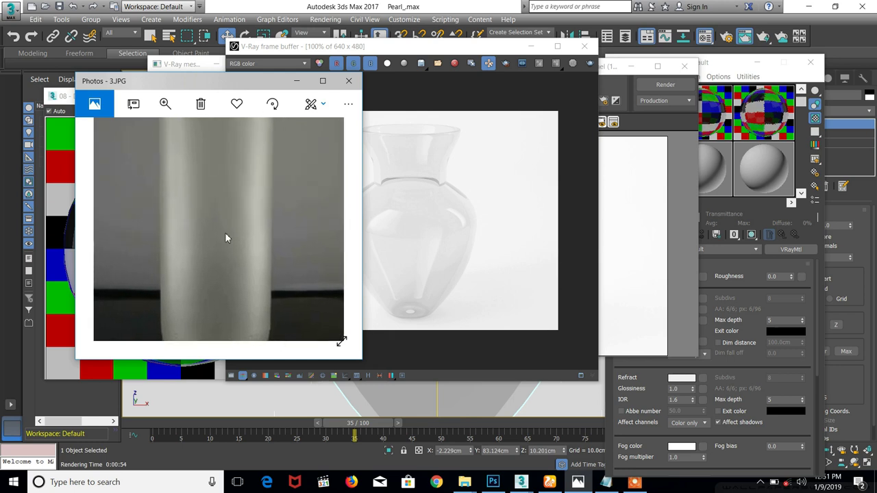
scroll(302, 209, down, 1)
scroll(305, 211, up, 1)
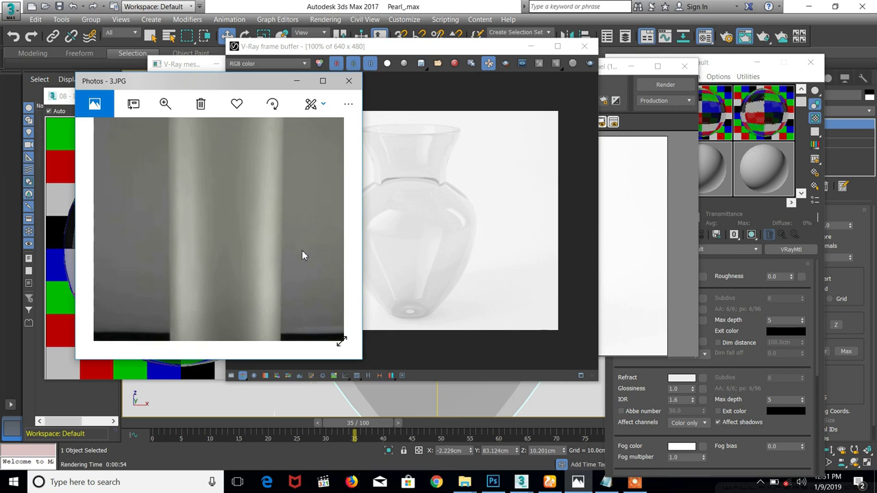
scroll(277, 255, up, 1)
drag(275, 259, 298, 285)
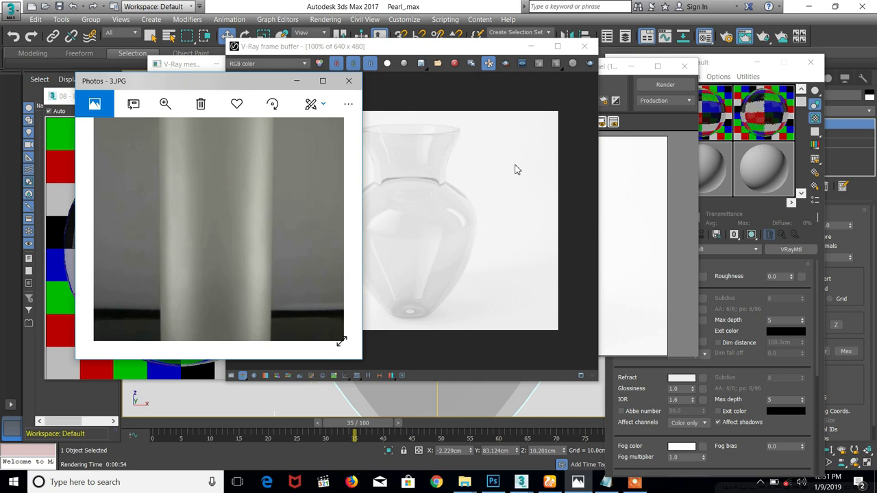
drag(296, 165, 270, 129)
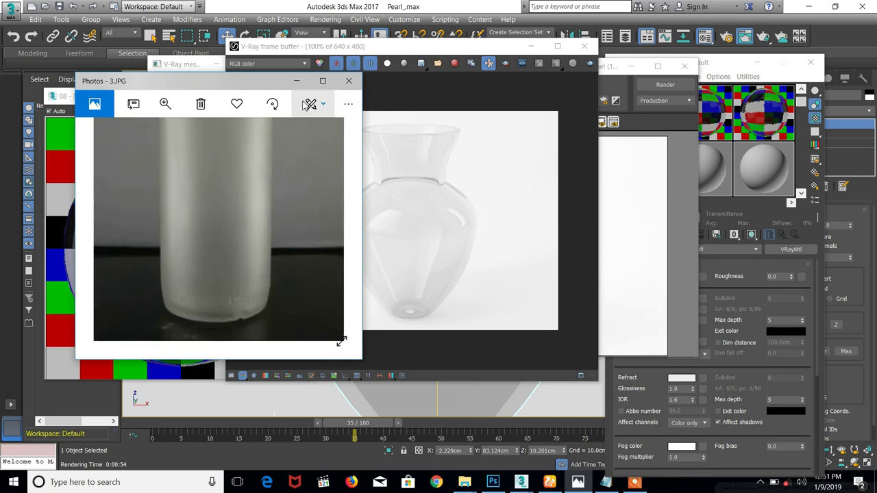
click(297, 81)
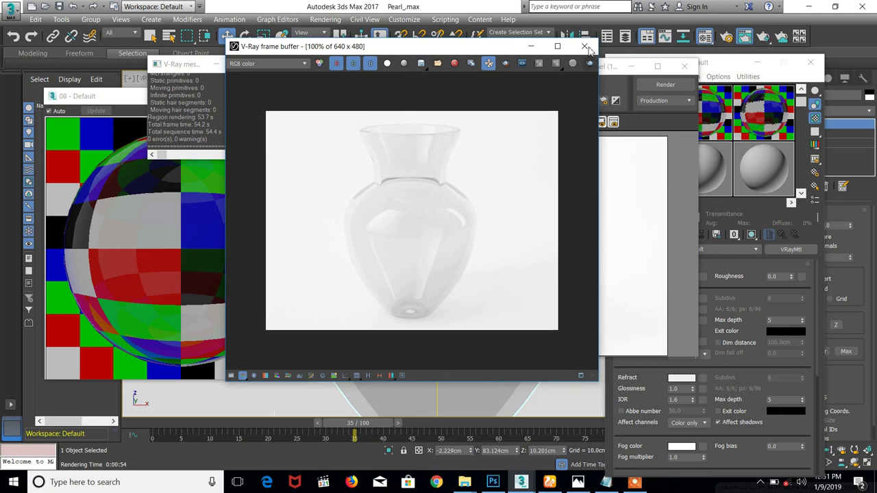
Close the render windows, V-Ray messages, enlarged 08 - Default preview and Material Editor to clear the camera viewport
click(585, 47)
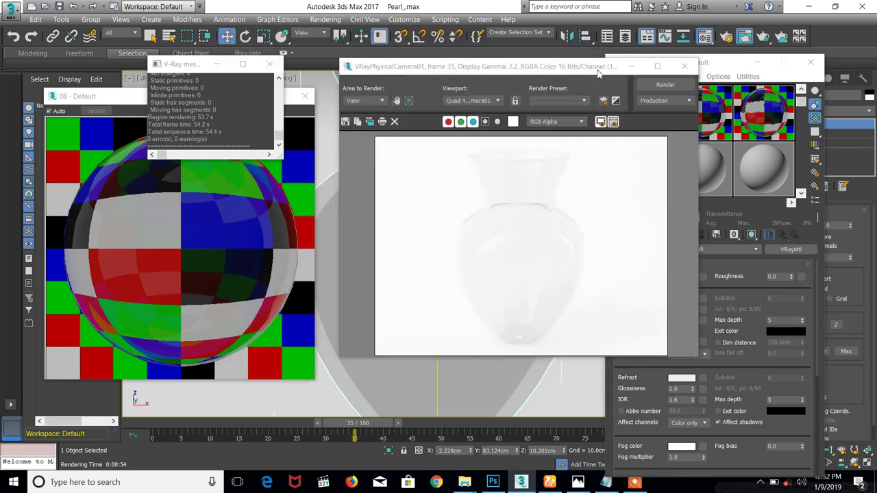
click(683, 67)
click(269, 64)
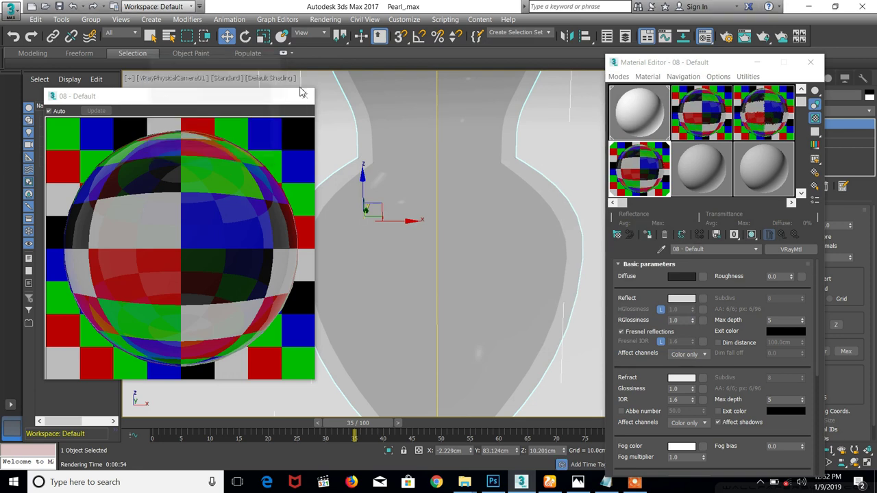
click(306, 96)
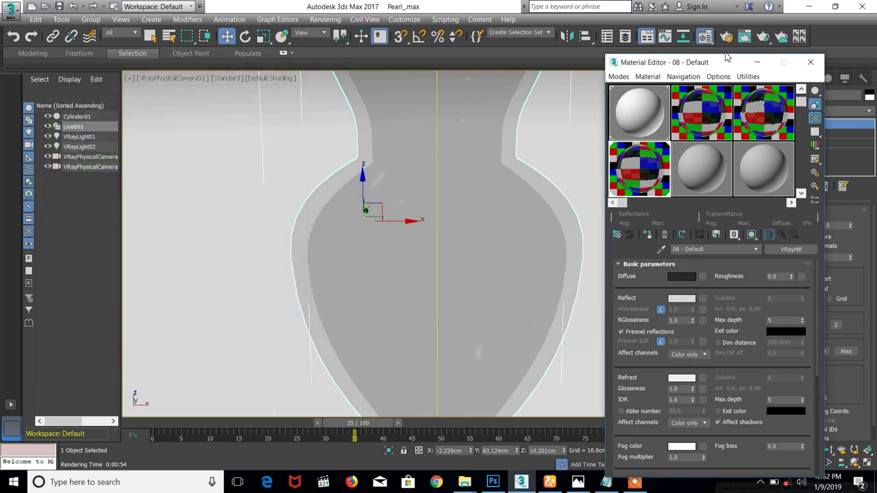
click(809, 61)
Select the Cylinder01 backdrop and switch to a Perspective view that shows the whole studio setup
click(571, 173)
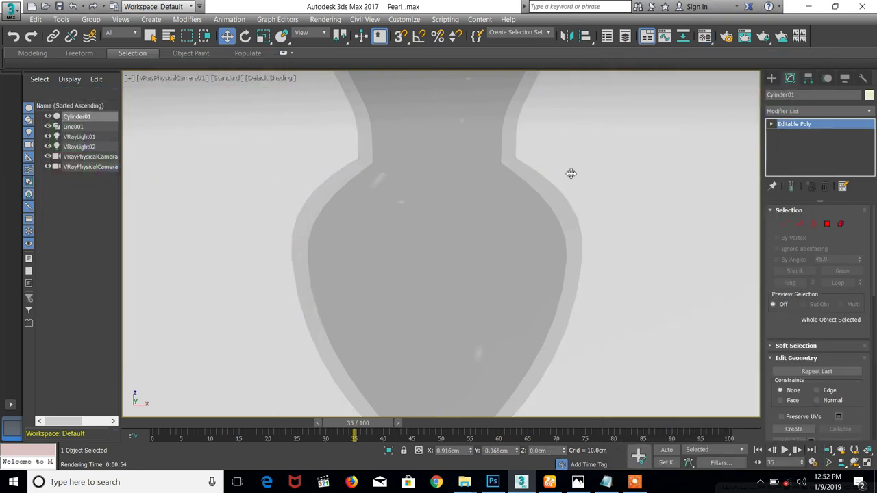
key(p)
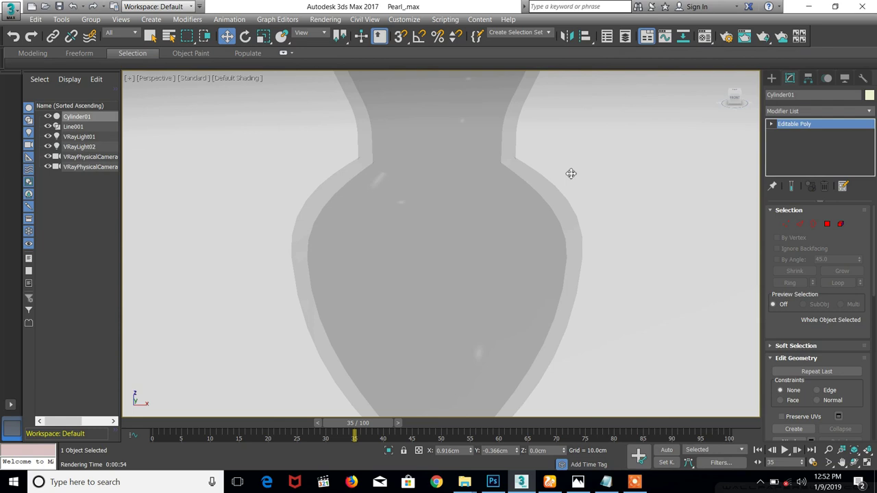
click(155, 78)
click(182, 112)
key(z)
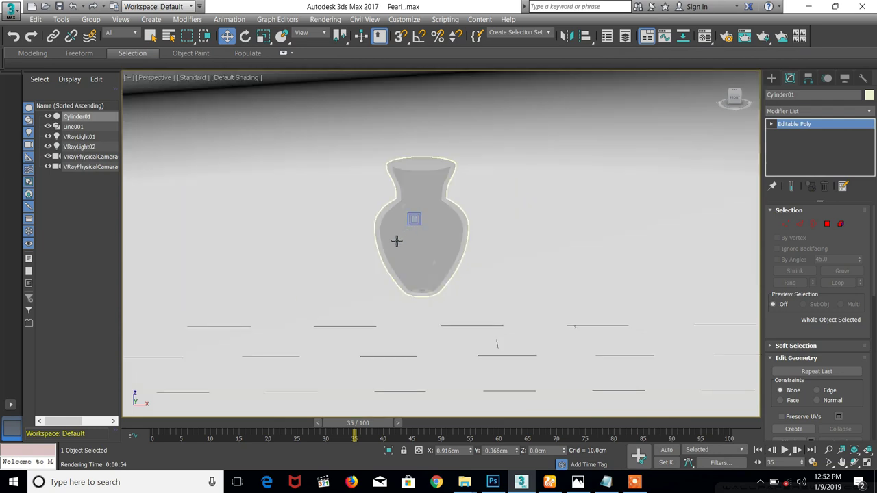
alt+middle_drag(396, 241, 421, 248)
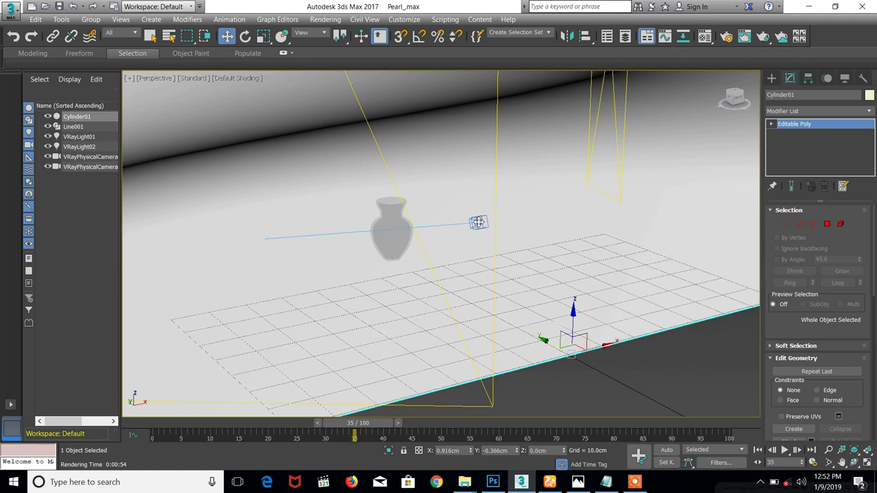
alt+middle_drag(426, 217, 473, 206)
scroll(448, 197, down, 5)
Display edged faces in the Perspective viewport to reveal the backdrop's polygon layout around the vase
click(240, 80)
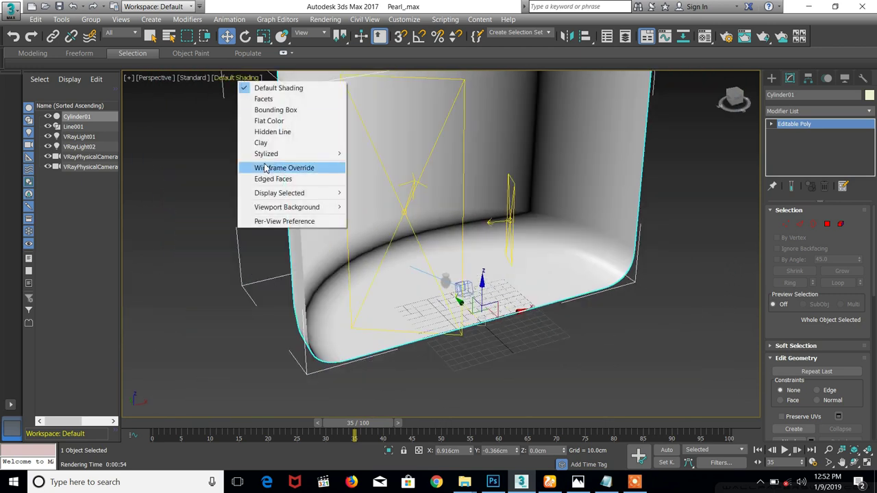
click(218, 181)
mouse_move(432, 236)
alt+middle_down()
mouse_move(449, 245)
mouse_move(435, 240)
mouse_move(452, 262)
mouse_move(448, 243)
mouse_move(448, 256)
alt+middle_up()
scroll(450, 259, up, 4)
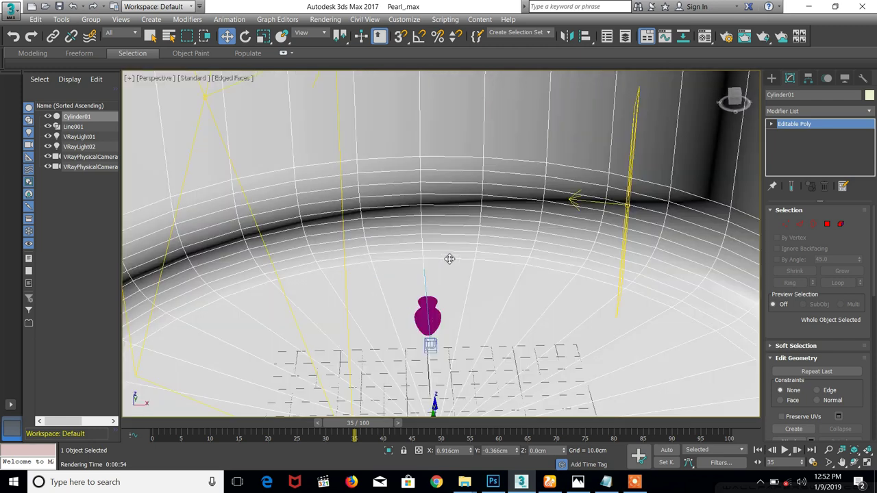
scroll(449, 259, down, 5)
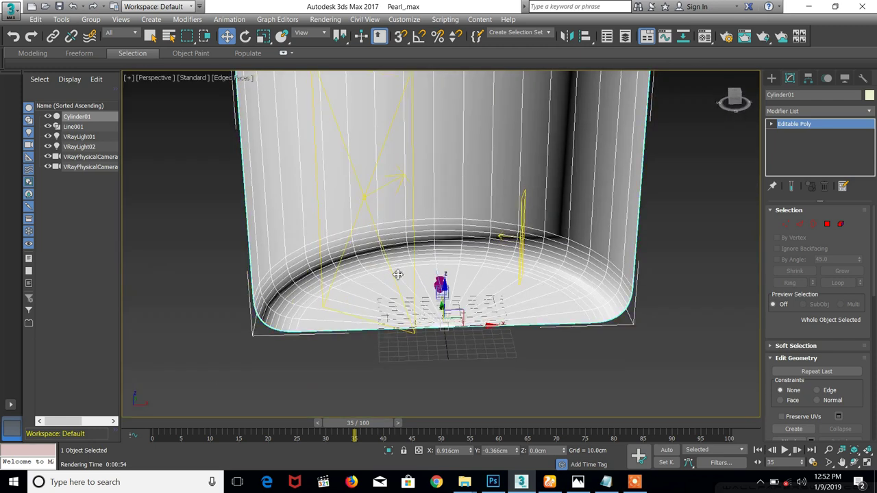
scroll(398, 274, up, 4)
alt+middle_drag(409, 270, 513, 268)
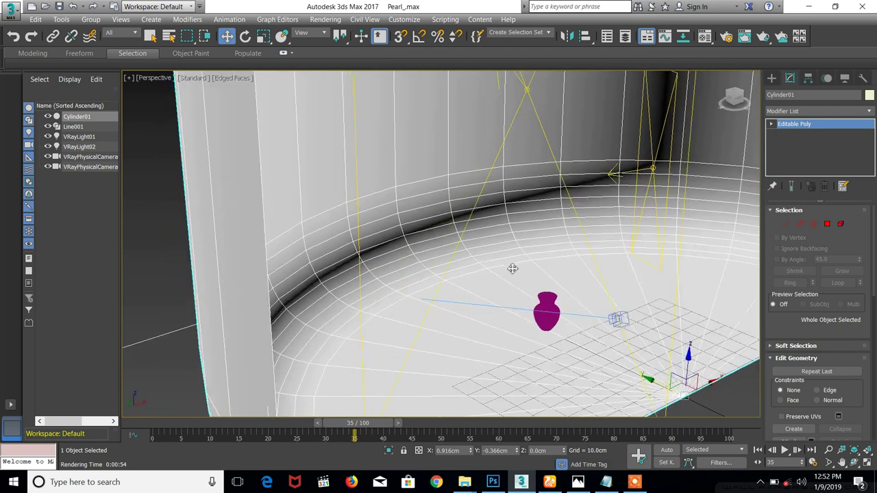
At polygon level, select all 18 wedge-shaped polygons that form the flat floor of the Cylinder01 backdrop
click(827, 224)
alt+middle_drag(414, 276, 569, 225)
click(569, 226)
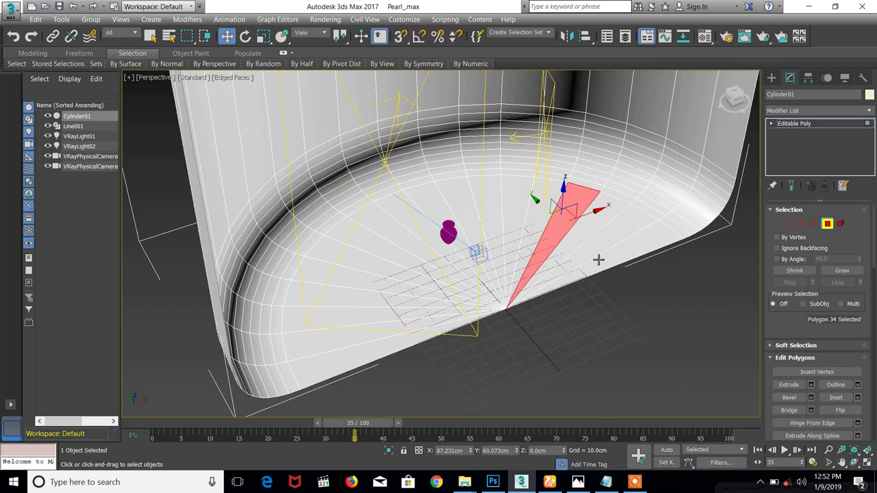
click(534, 284)
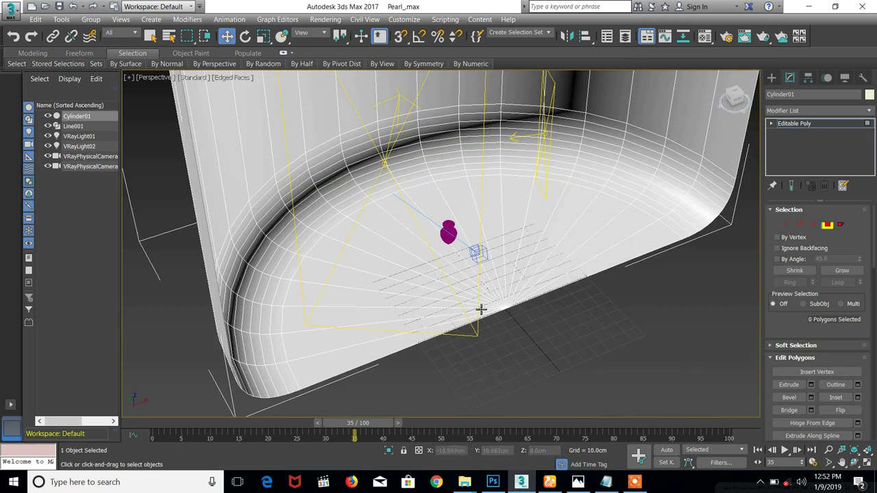
click(562, 270)
ctrl+click(559, 261)
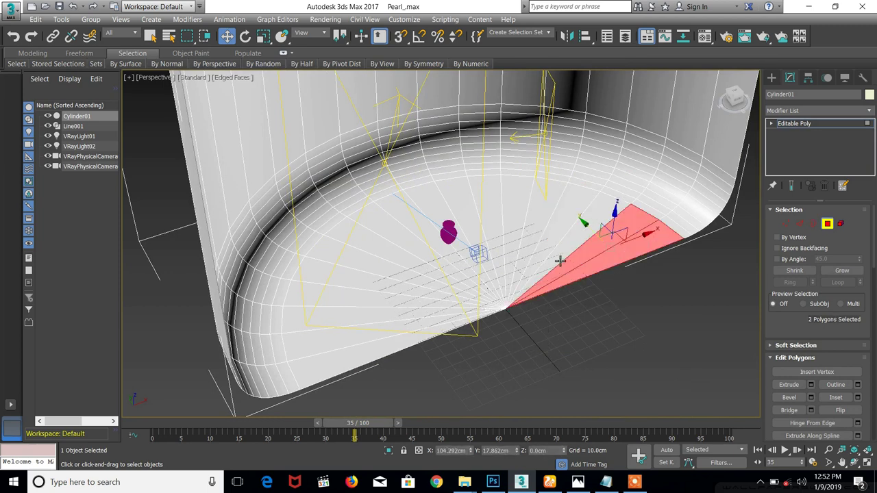
ctrl+click(548, 253)
ctrl+click(531, 254)
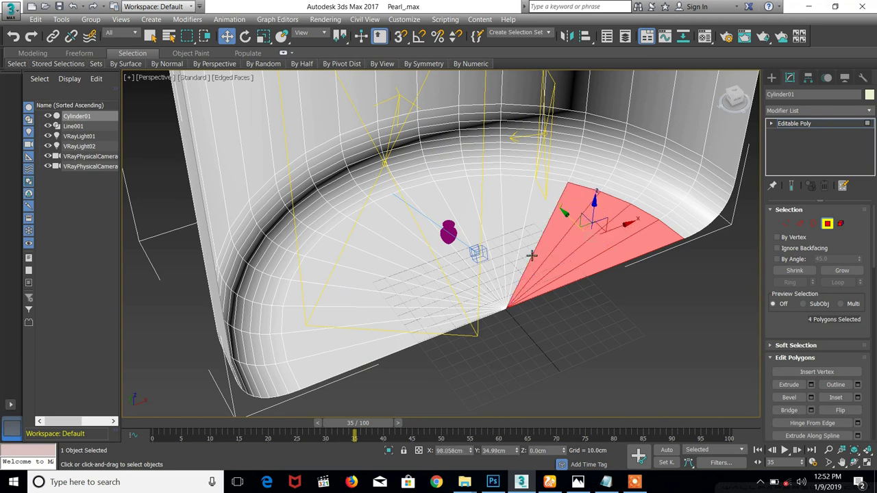
ctrl+click(513, 260)
ctrl+click(503, 270)
ctrl+click(497, 274)
ctrl+click(488, 279)
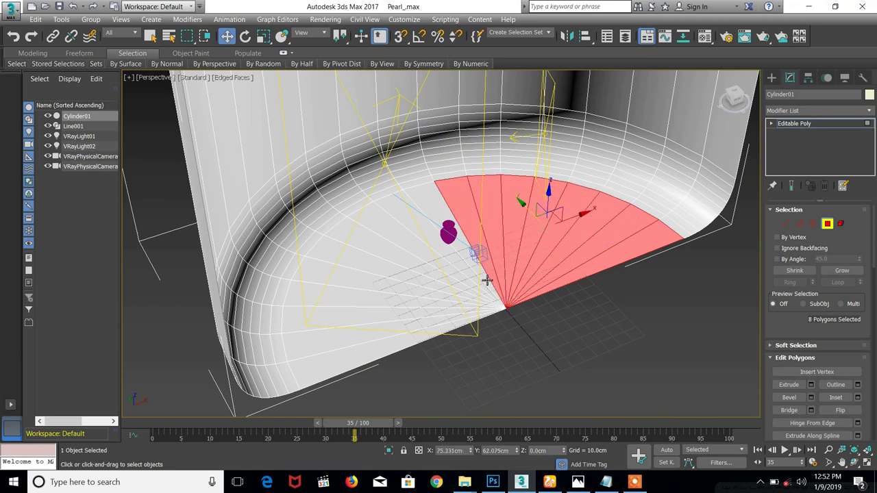
ctrl+click(481, 282)
ctrl+click(476, 287)
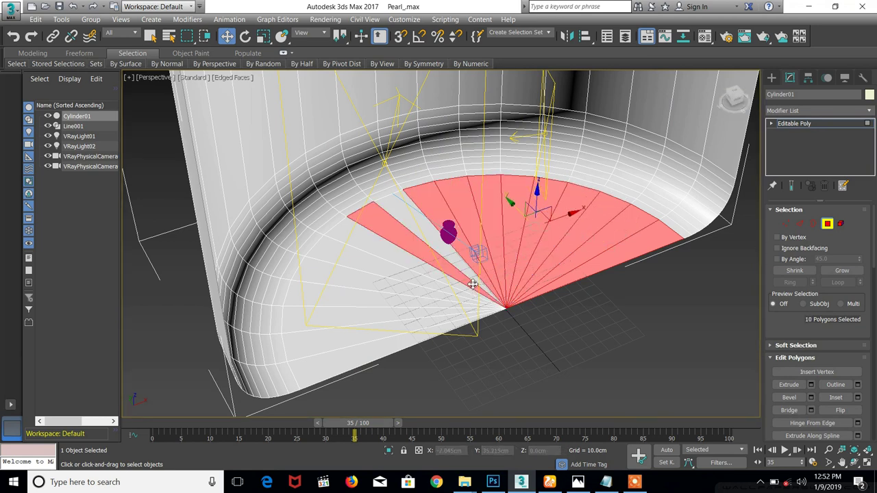
ctrl+click(472, 281)
ctrl+click(462, 272)
ctrl+click(422, 268)
ctrl+click(398, 260)
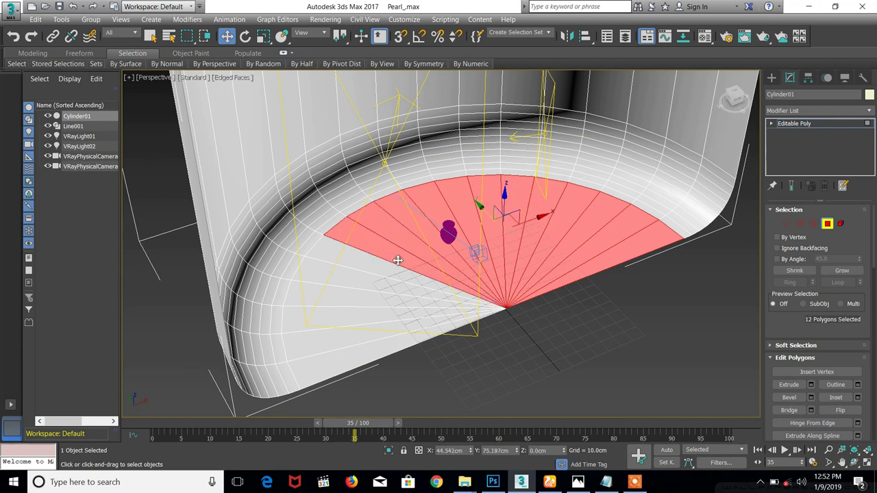
ctrl+click(382, 278)
ctrl+click(372, 290)
ctrl+click(362, 303)
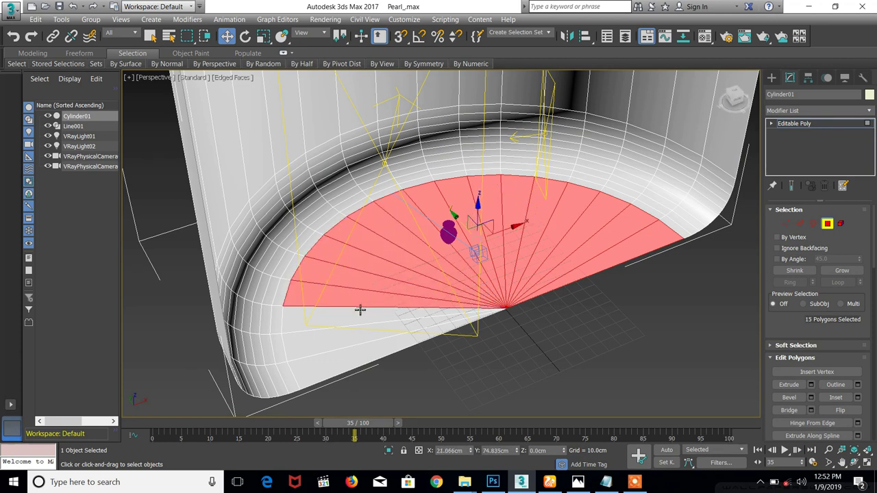
ctrl+click(360, 312)
ctrl+click(362, 327)
ctrl+click(364, 349)
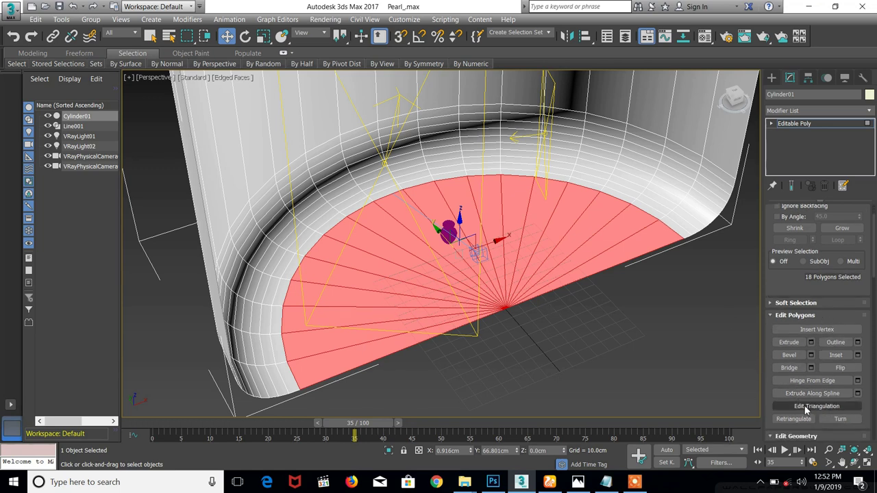
Detach the cylinder's selected floor polygons as a separate object named Object001jghjgh and leave polygon editing
scroll(816, 341, down, 3)
scroll(815, 340, down, 2)
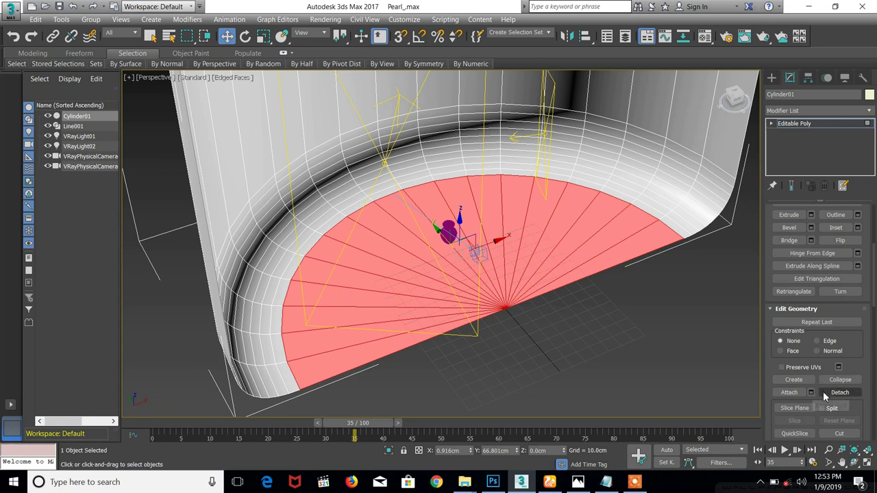
click(840, 393)
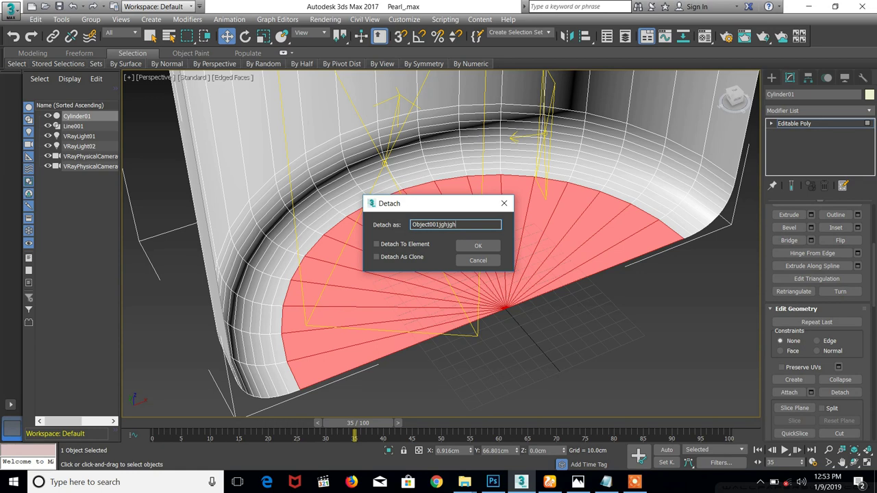
click(479, 248)
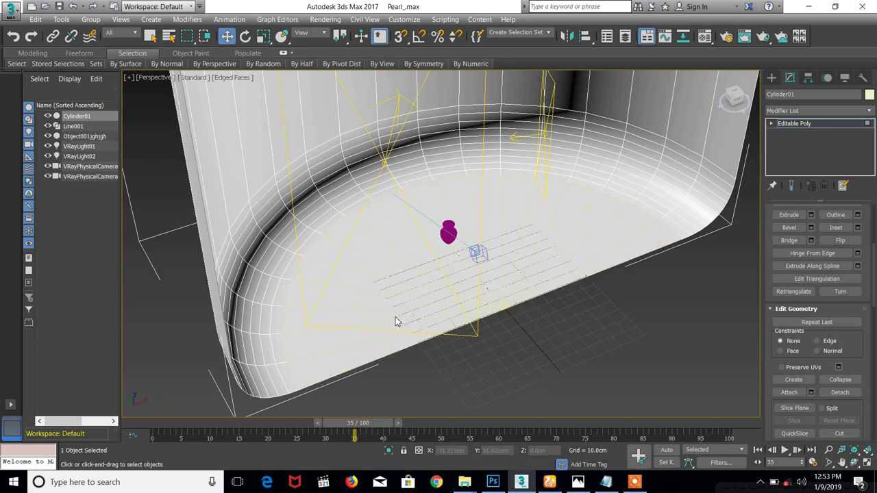
click(772, 124)
click(792, 162)
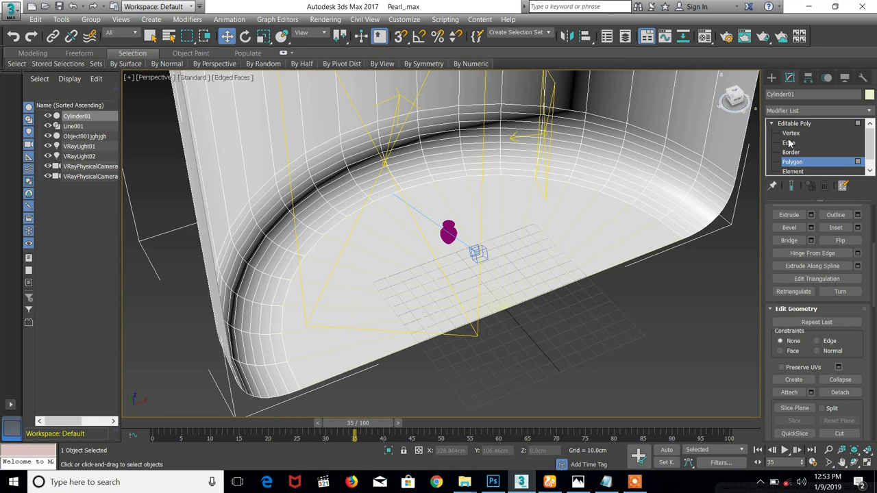
click(774, 125)
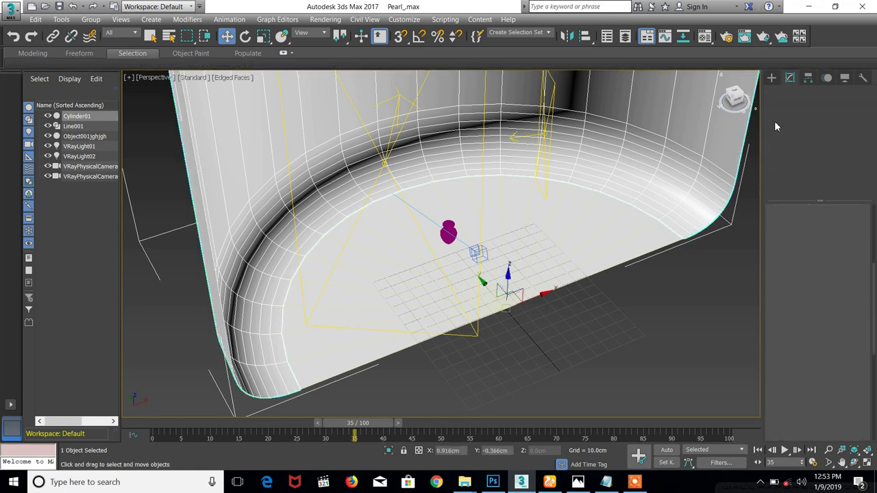
click(772, 124)
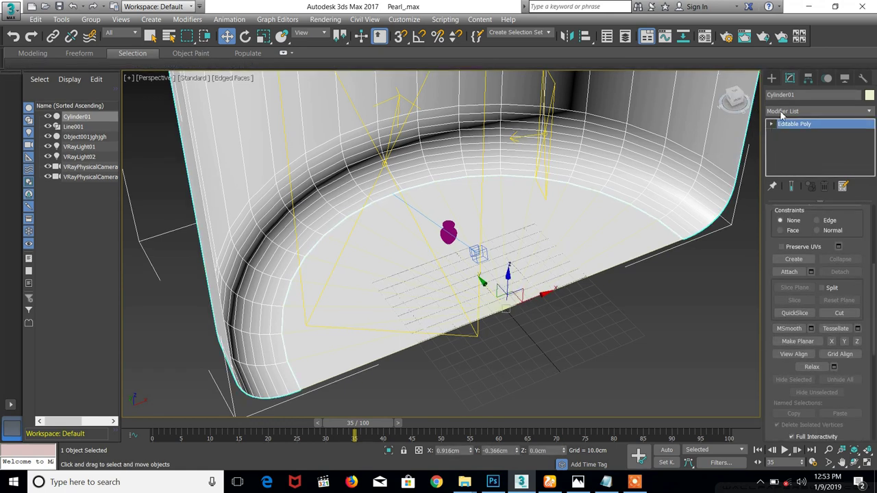
Select the detached half-round floor object beneath the vase
drag(511, 273, 504, 309)
right_click(504, 309)
click(497, 377)
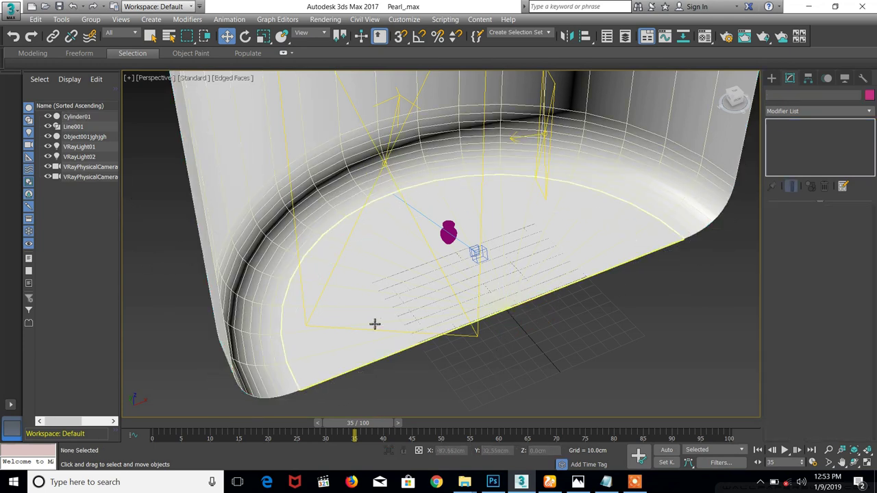
click(375, 322)
drag(509, 277, 465, 343)
alt+middle_drag(465, 342, 472, 290)
scroll(473, 290, up, 6)
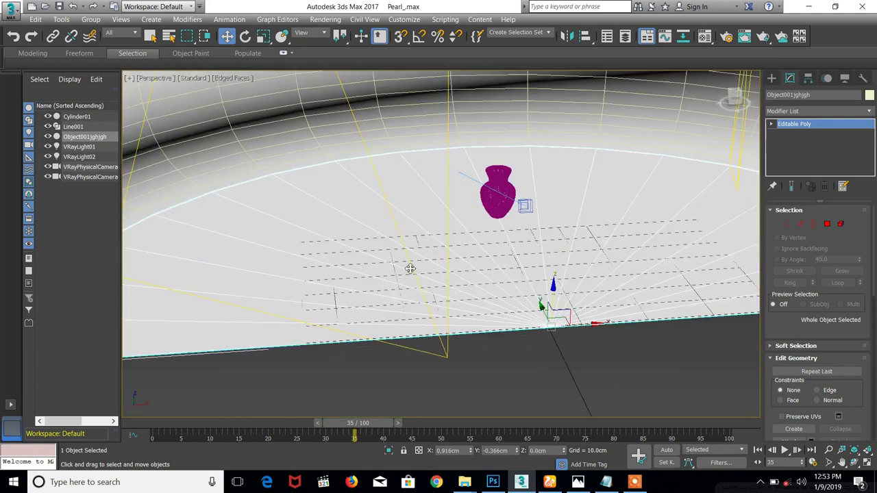
alt+middle_drag(497, 245, 487, 259)
Switch to the VRayPhysicalCamera01 view and orbit and pan the camera until the floor's back edge crosses behind the middle of the vase
right_click(487, 259)
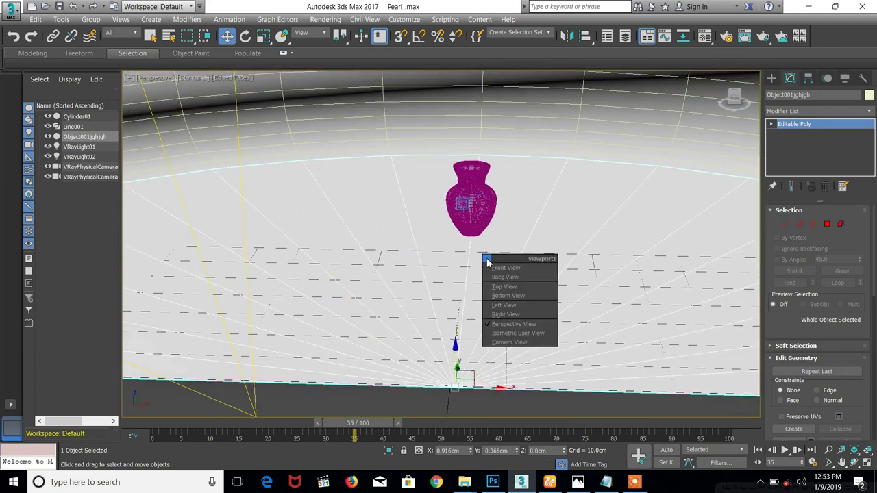
key(c)
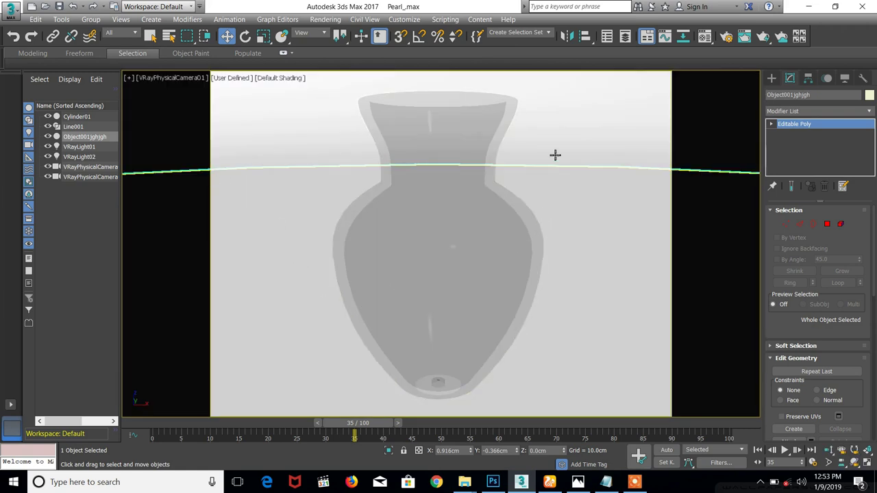
middle_drag(591, 137, 594, 95)
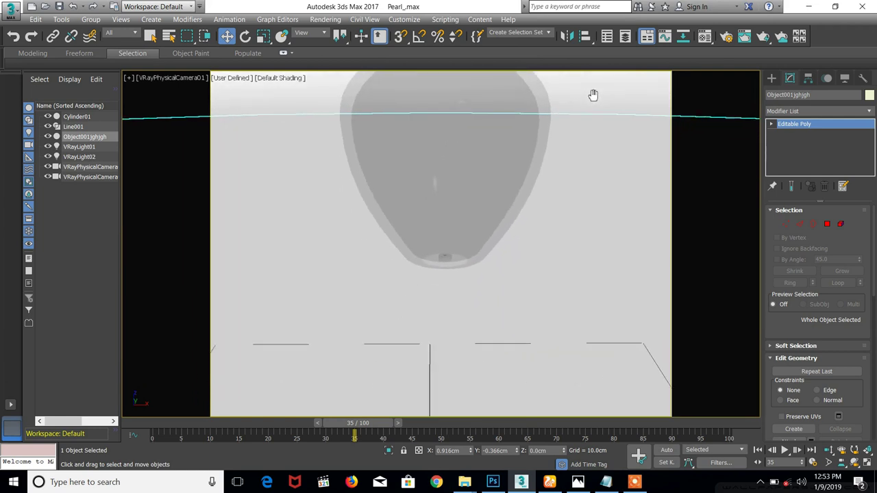
click(854, 462)
drag(446, 300, 446, 296)
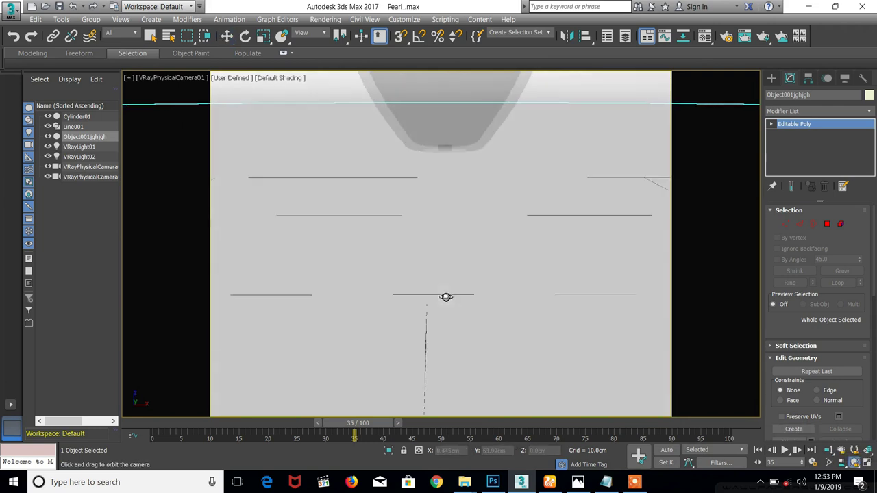
drag(496, 213, 446, 298)
middle_drag(479, 233, 475, 282)
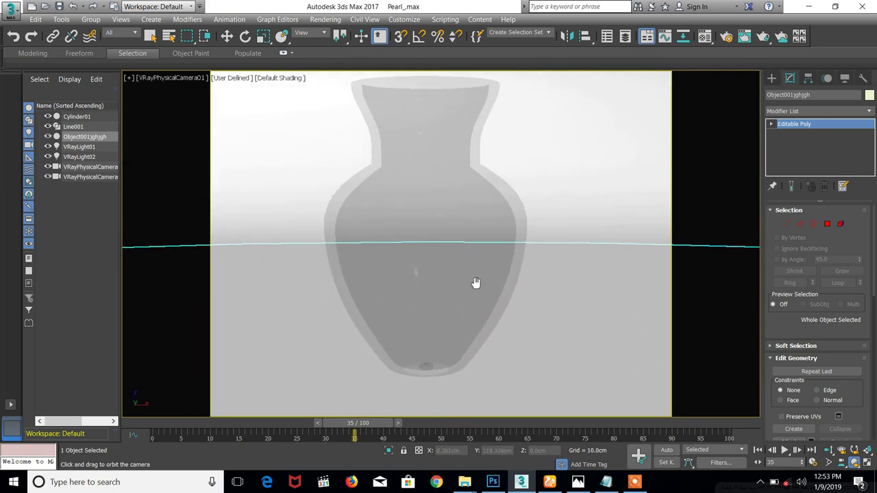
Compare with reference photo 3.JPG and adjust the camera so the floor's back edge sits behind the lower part of the vase
click(578, 481)
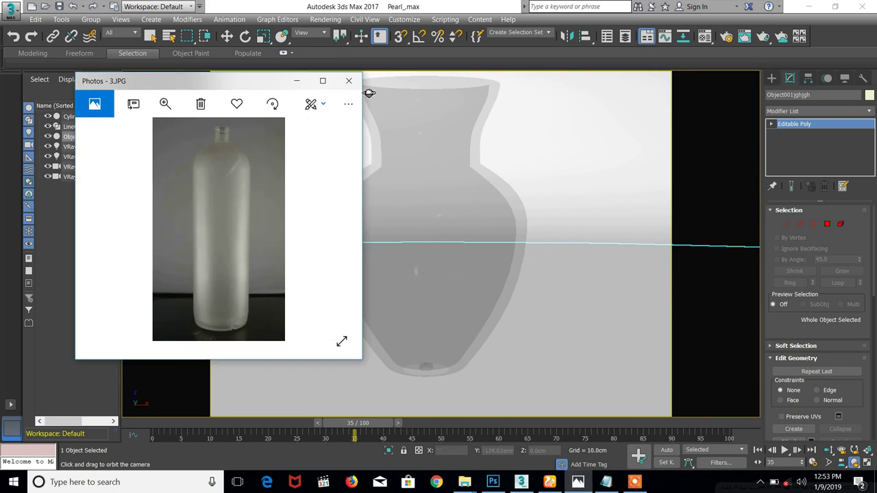
click(301, 82)
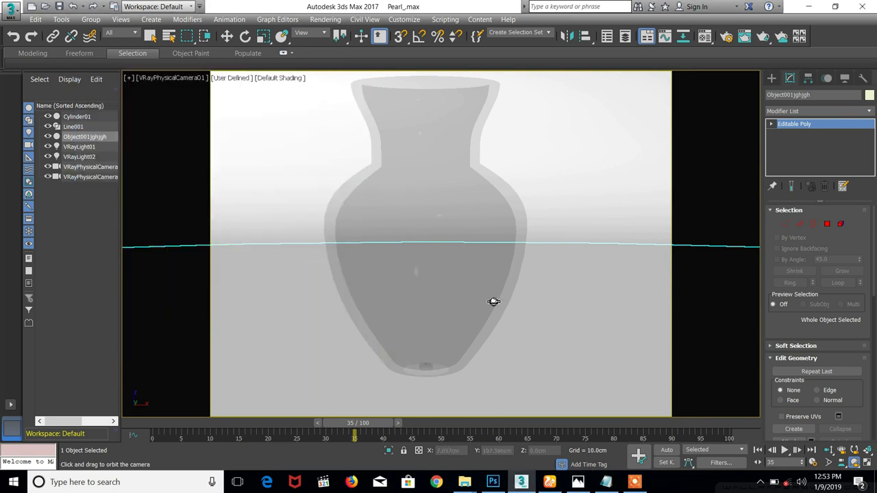
mouse_move(493, 301)
middle_down()
mouse_move(503, 225)
mouse_move(514, 262)
mouse_move(530, 276)
mouse_move(505, 280)
mouse_move(487, 312)
mouse_move(538, 223)
mouse_move(468, 308)
mouse_move(481, 299)
mouse_move(480, 313)
mouse_move(483, 304)
middle_up()
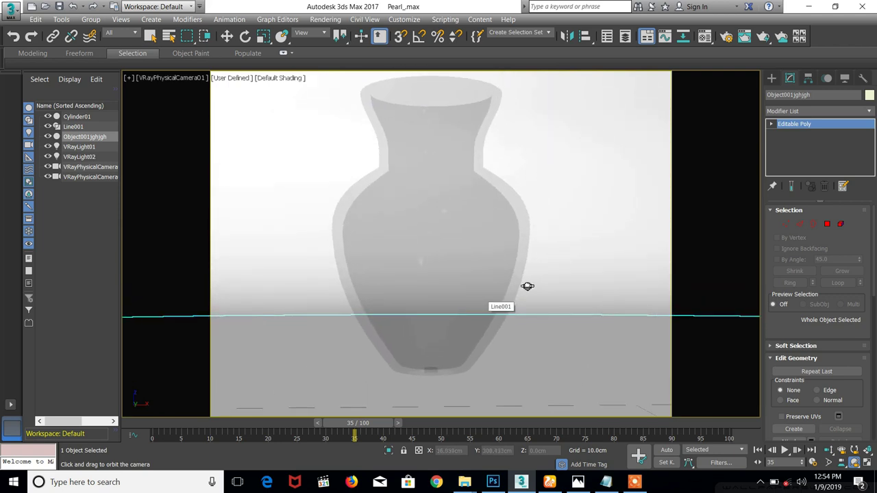
Return to the perspective view and set the diffuse colour of Material #28 to a mid grey with value 129
key(p)
drag(571, 300, 581, 281)
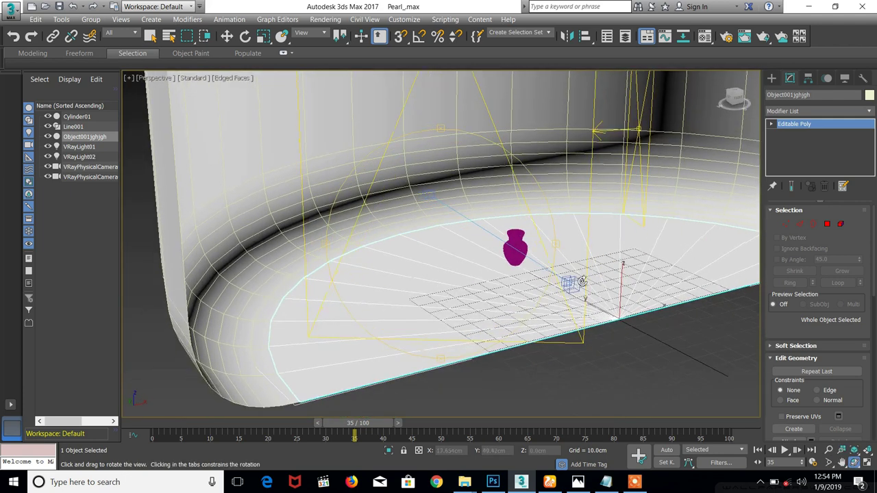
drag(462, 238, 521, 201)
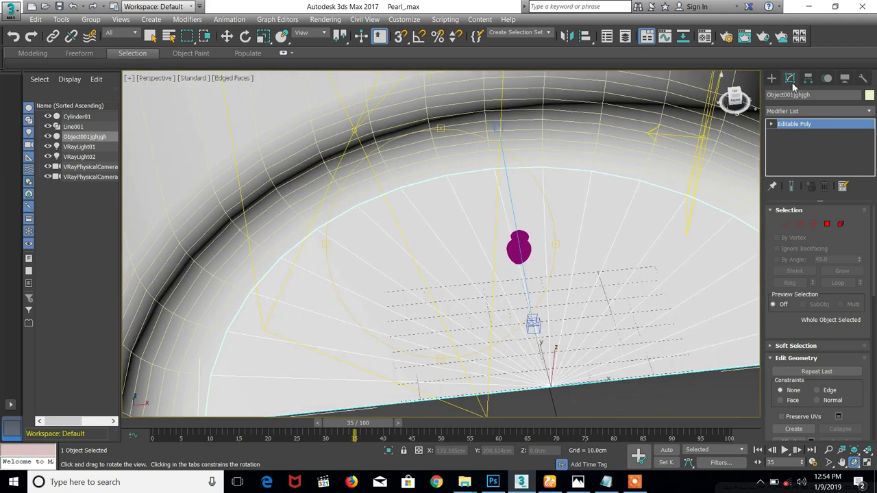
click(706, 37)
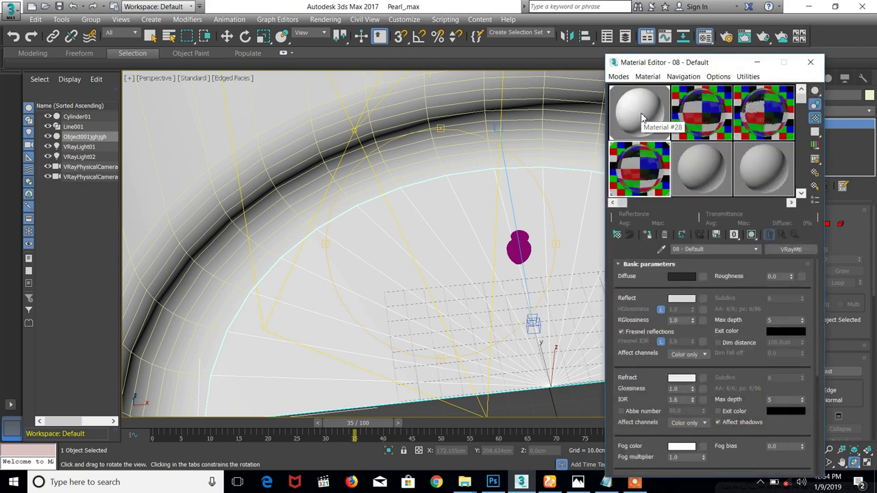
click(642, 118)
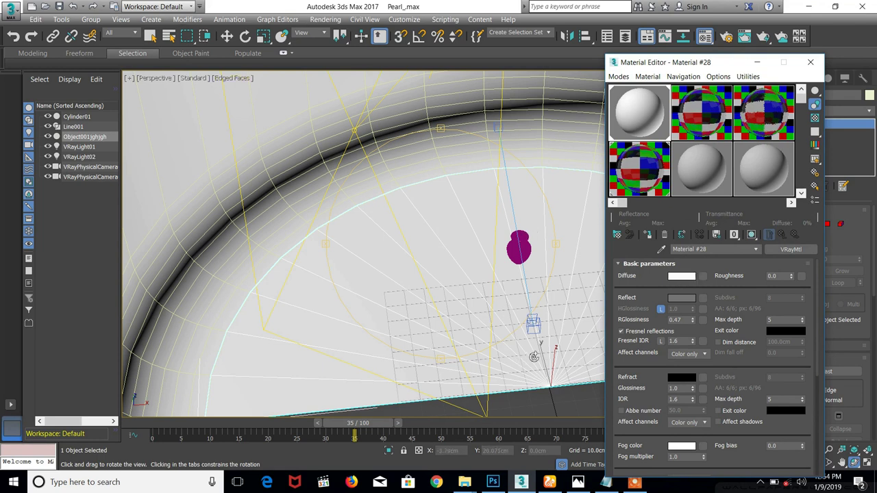
click(577, 481)
click(634, 137)
click(683, 276)
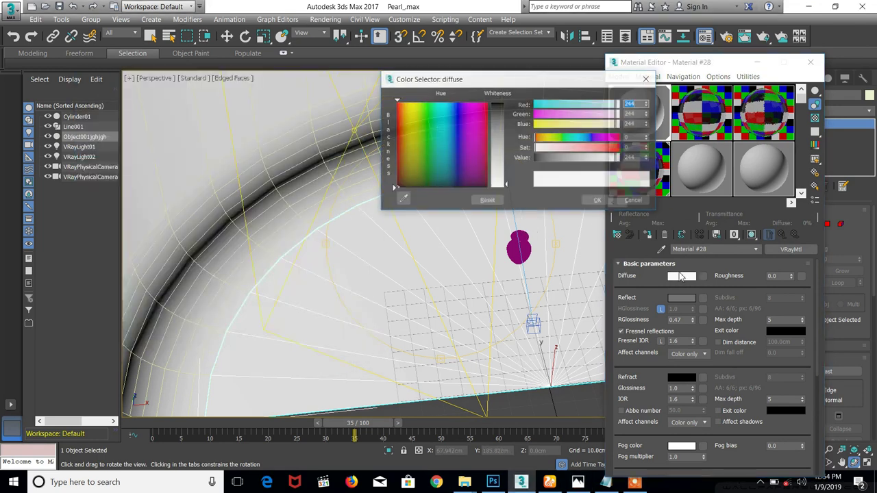
click(583, 158)
click(578, 158)
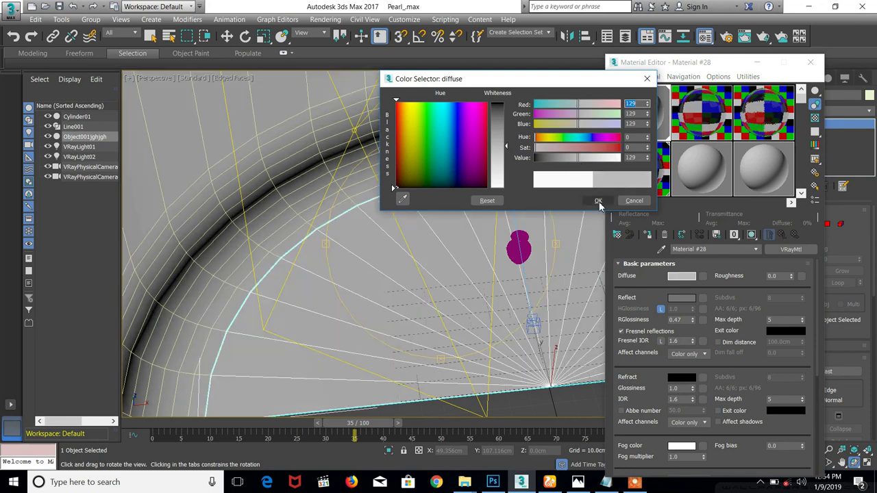
click(599, 201)
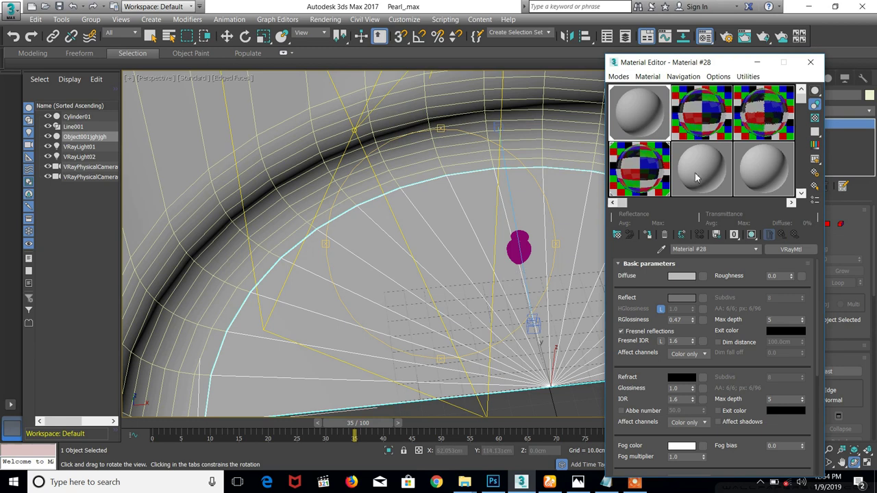
Change the unused material 21 - Default to the VRayMtl type
drag(805, 103, 805, 125)
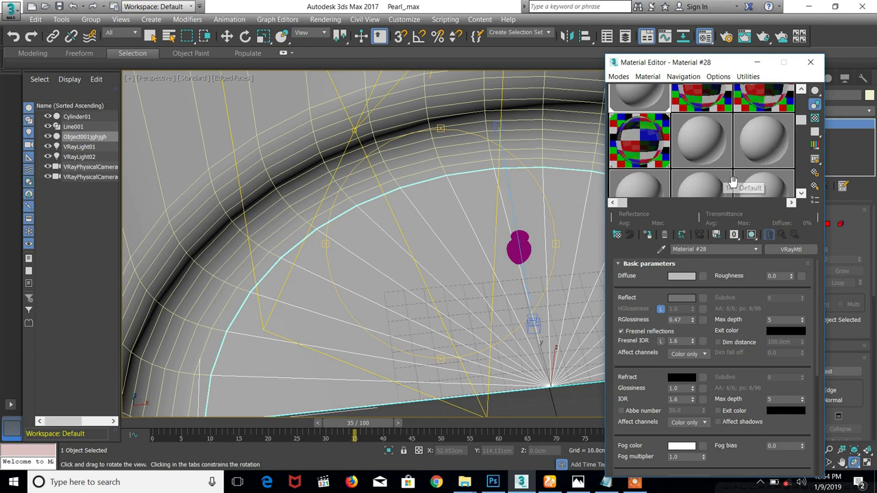
drag(801, 124, 802, 193)
click(773, 191)
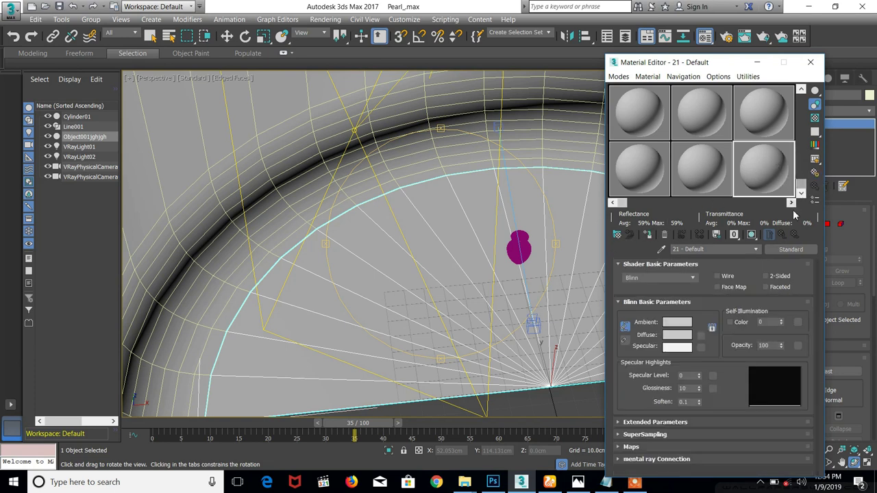
click(790, 249)
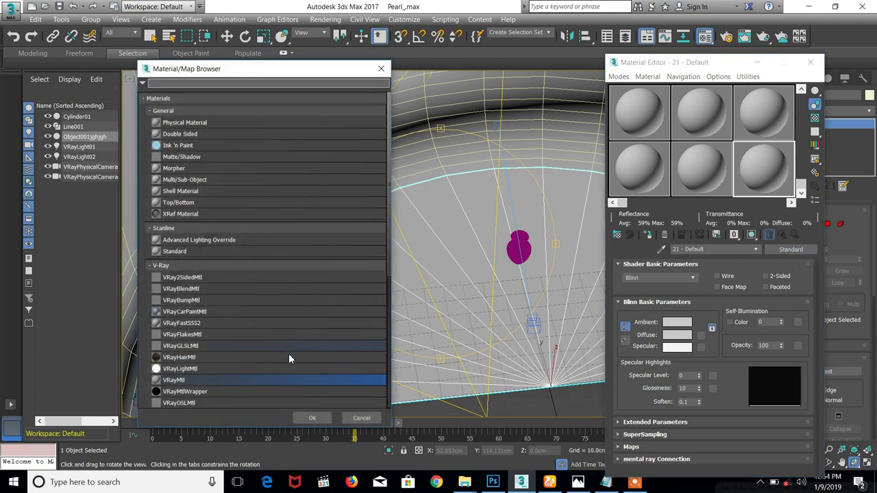
double_click(207, 382)
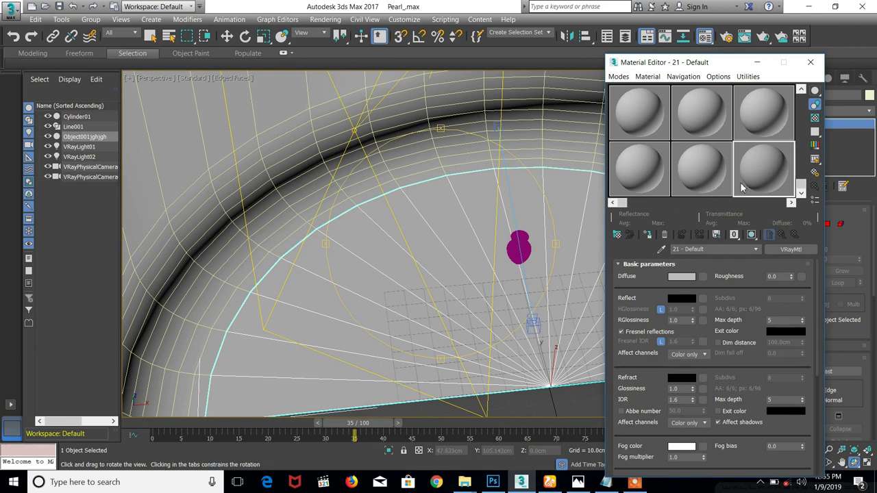
Assign material 21 - Default to the detached floor and set its diffuse colour to near-black with value 6
drag(727, 203, 596, 237)
click(679, 277)
drag(577, 158, 538, 165)
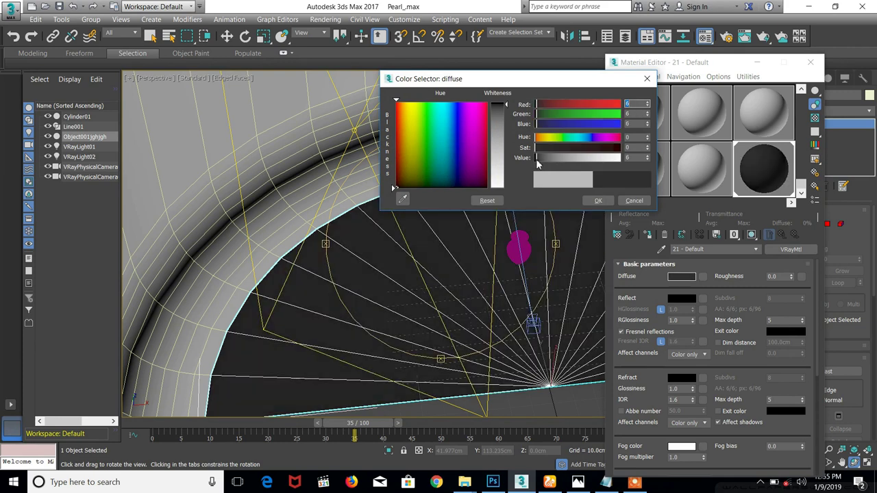
click(596, 200)
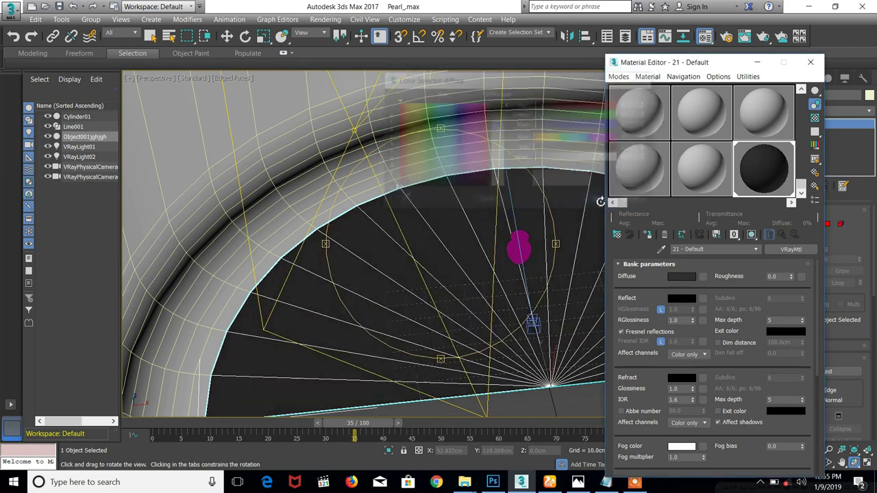
Switch the viewport to VRayPhysicalCamera01 and start a production render of the vase
drag(525, 244, 459, 215)
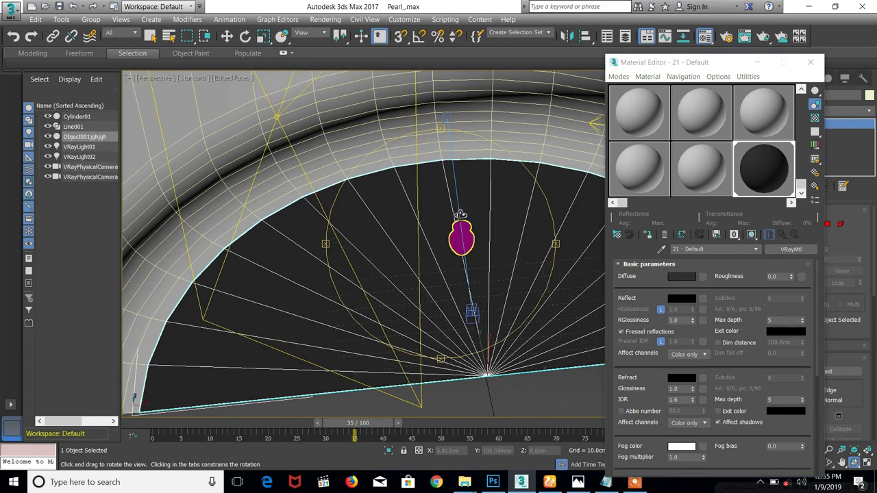
click(157, 82)
mouse_move(221, 89)
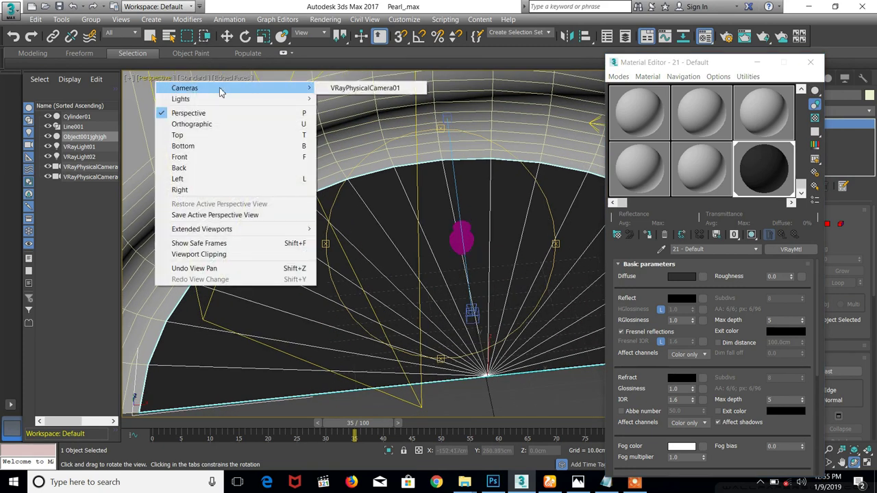
click(330, 90)
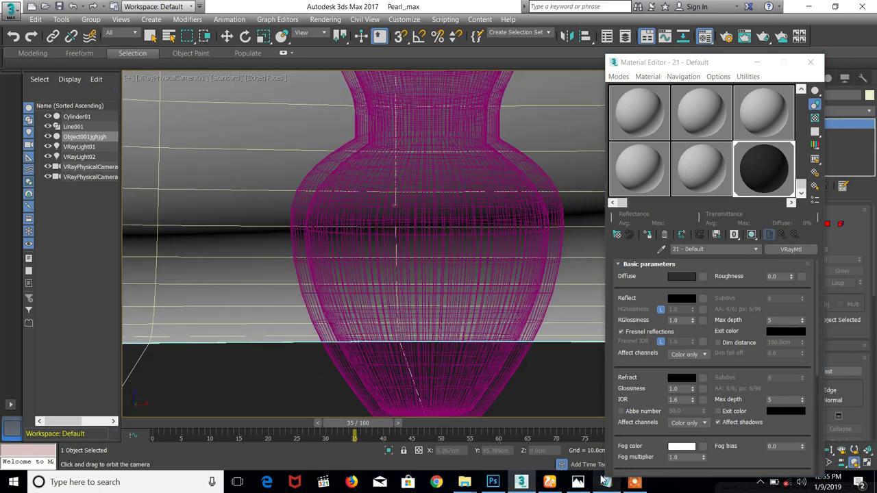
click(633, 482)
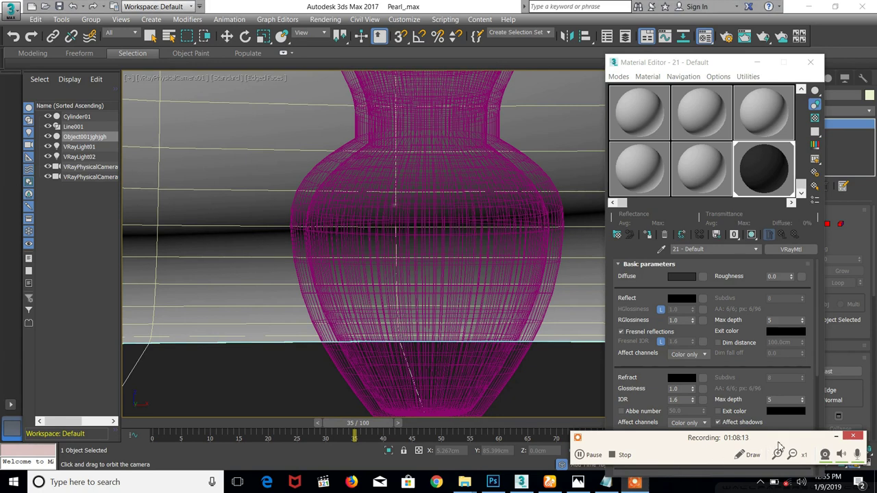
click(836, 436)
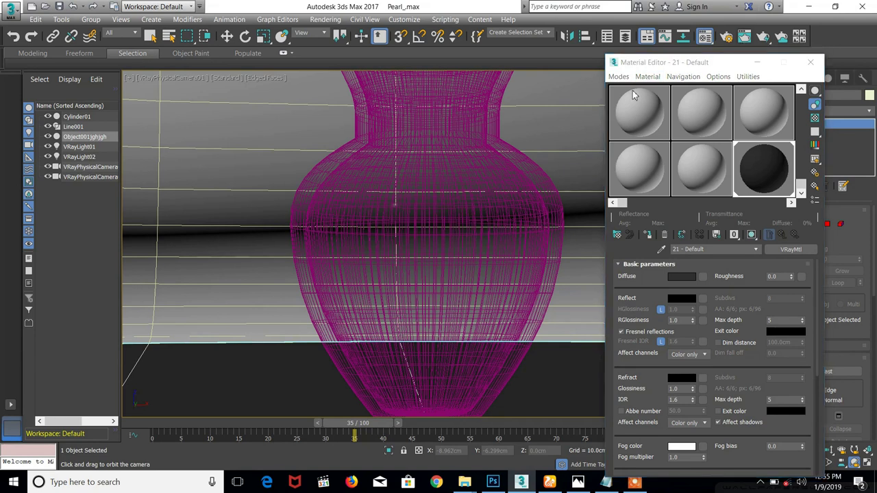
click(745, 37)
click(666, 85)
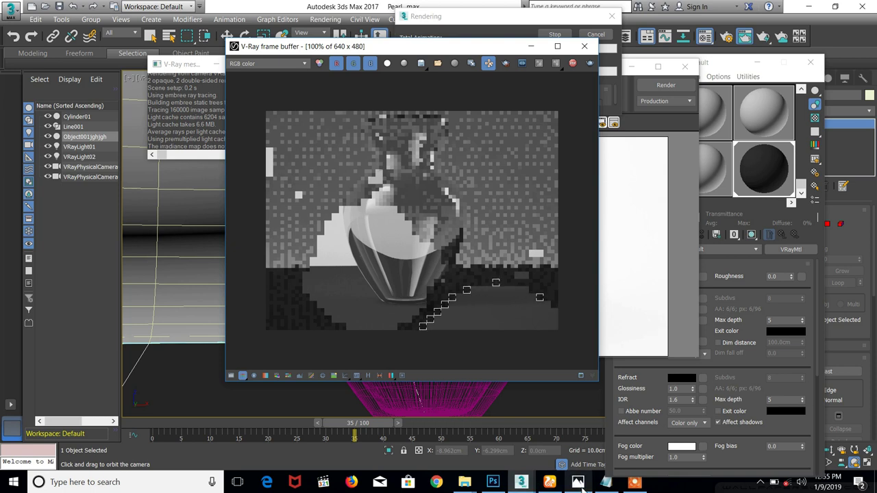
Compare the finished vase render with the reference bottle photo 3.JPG, and close the photo and render windows
click(605, 483)
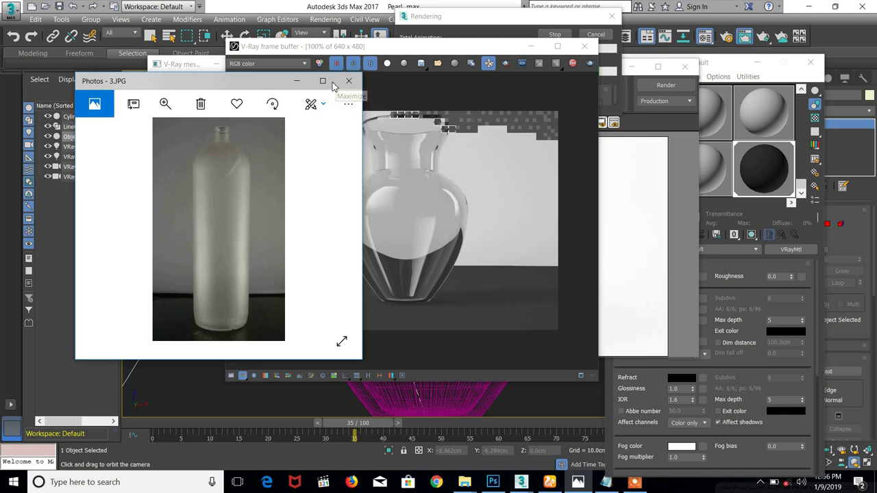
click(303, 84)
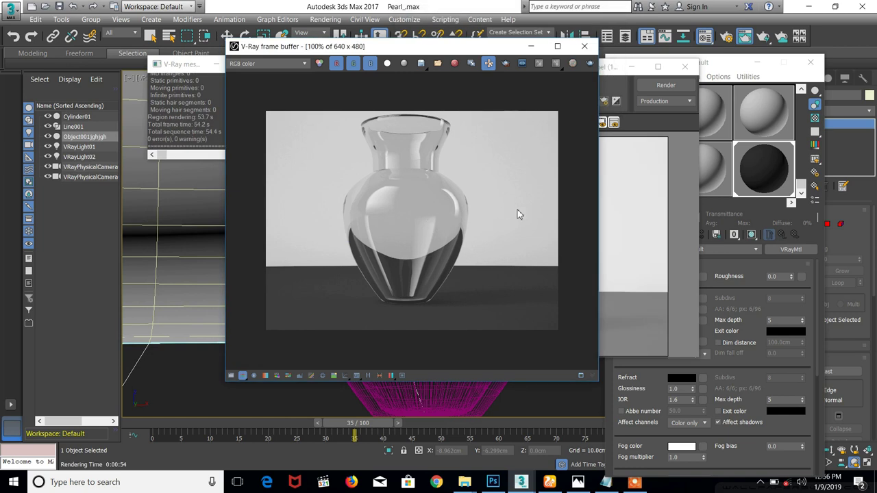
click(585, 46)
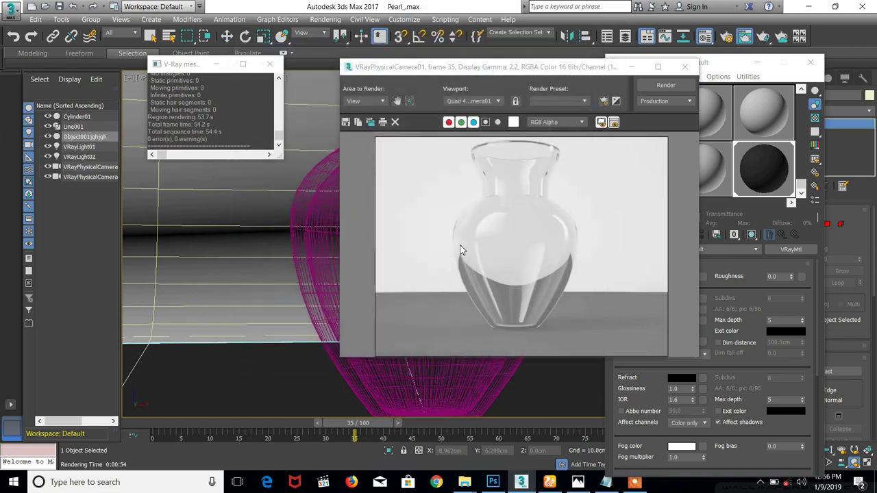
click(684, 66)
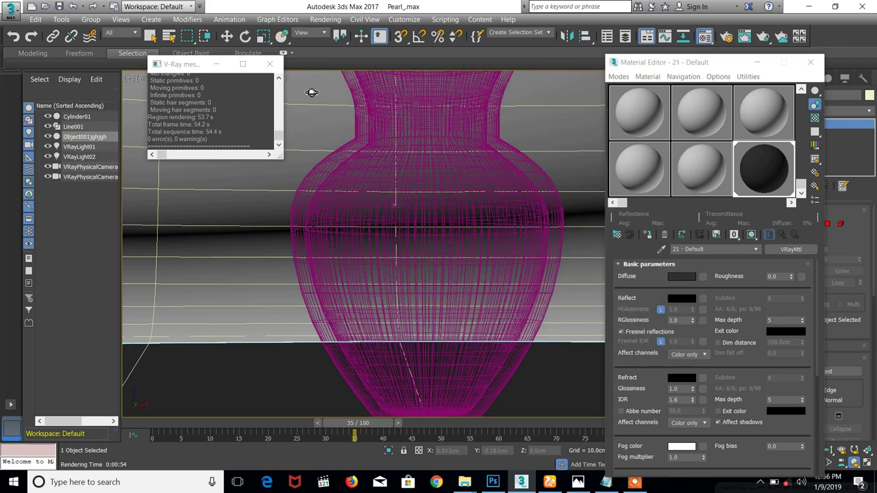
click(269, 64)
Reframe the VRayPhysicalCamera01 view so the vase sits lower with its rim in frame, and briefly test-render the new framing
middle_drag(414, 235, 411, 251)
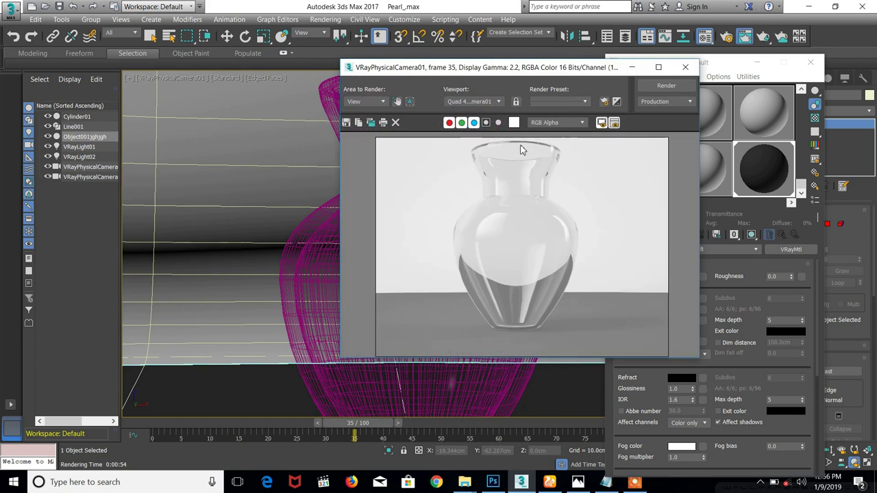
click(664, 86)
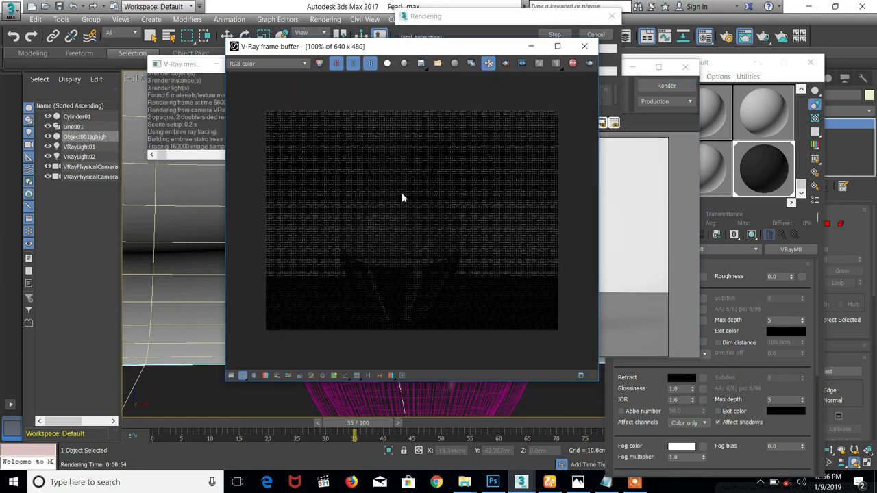
click(593, 51)
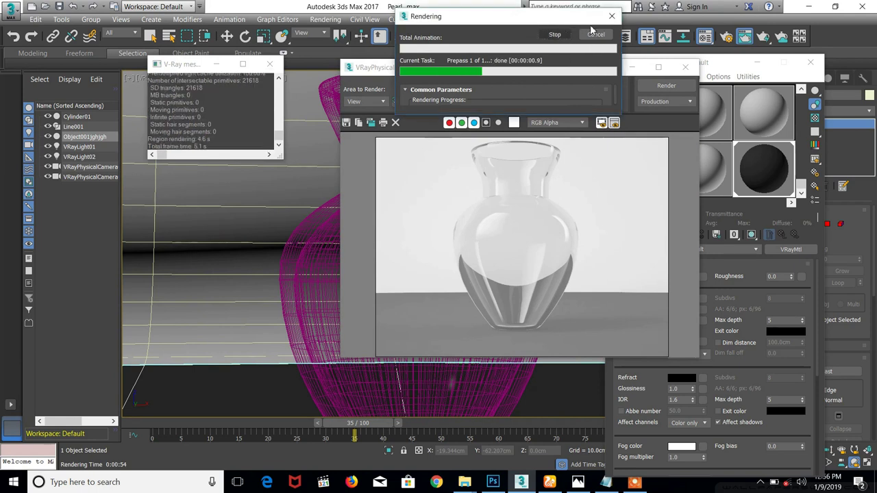
click(685, 67)
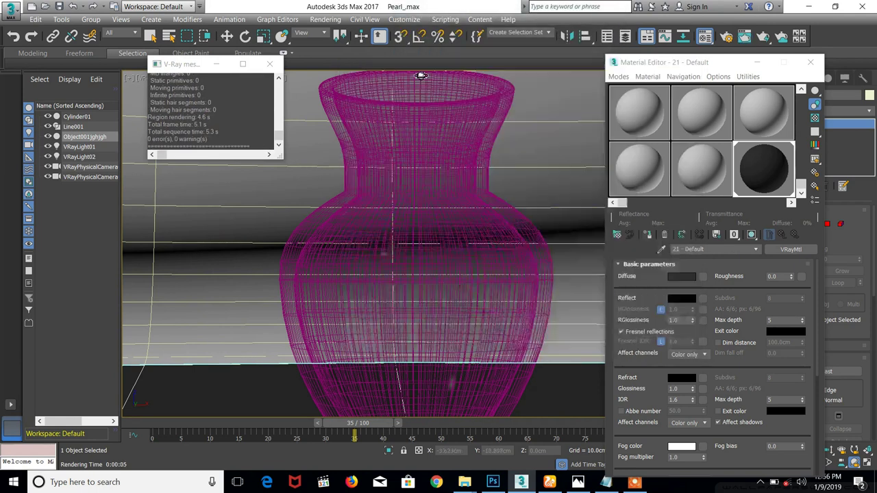
click(270, 64)
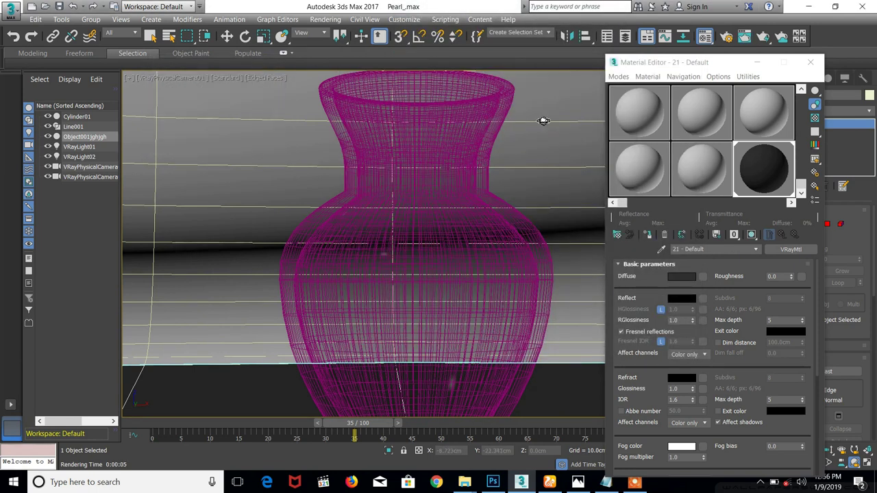
Open the glass material 08 - Default in the material editor and check its refraction colour
drag(802, 184, 814, 96)
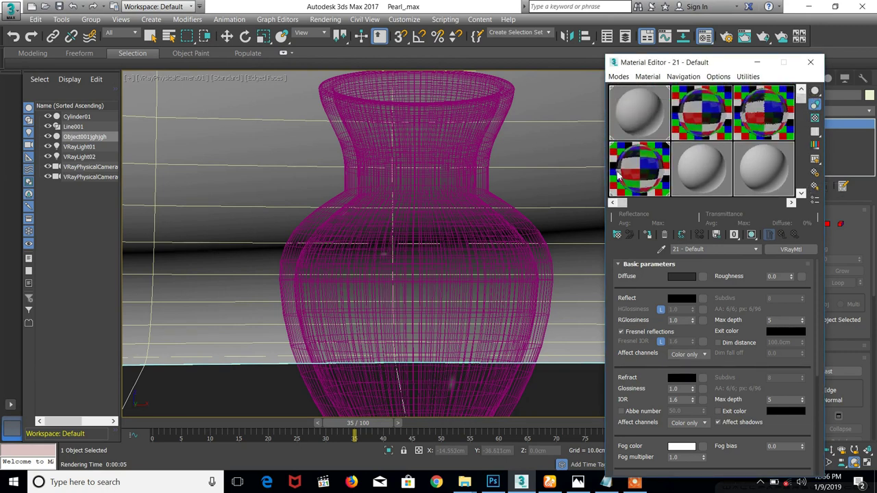
click(645, 181)
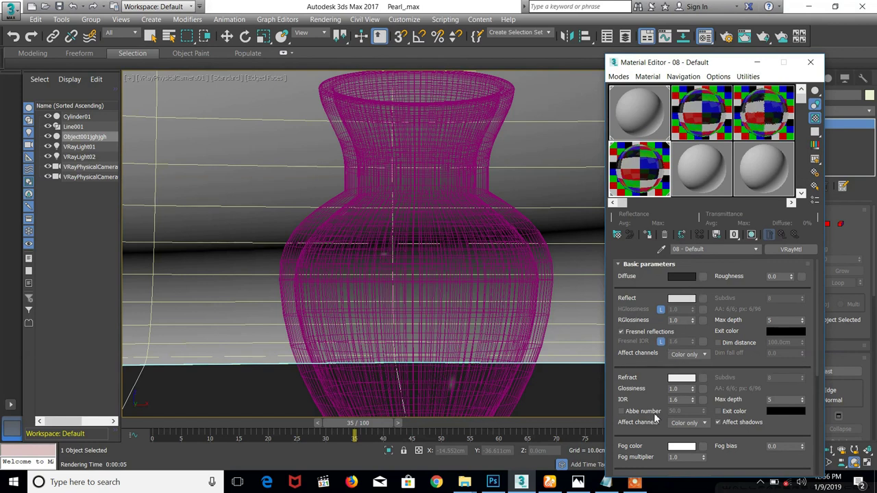
scroll(655, 405, down, 3)
scroll(652, 304, up, 1)
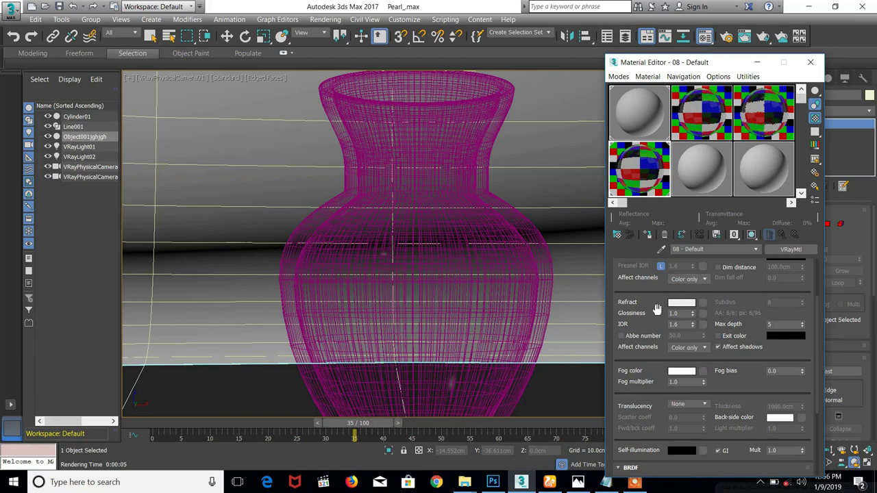
click(685, 303)
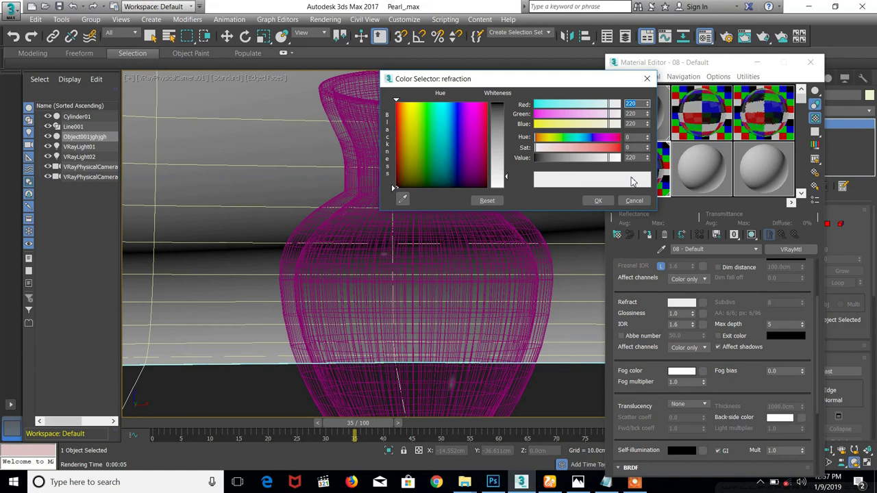
click(598, 200)
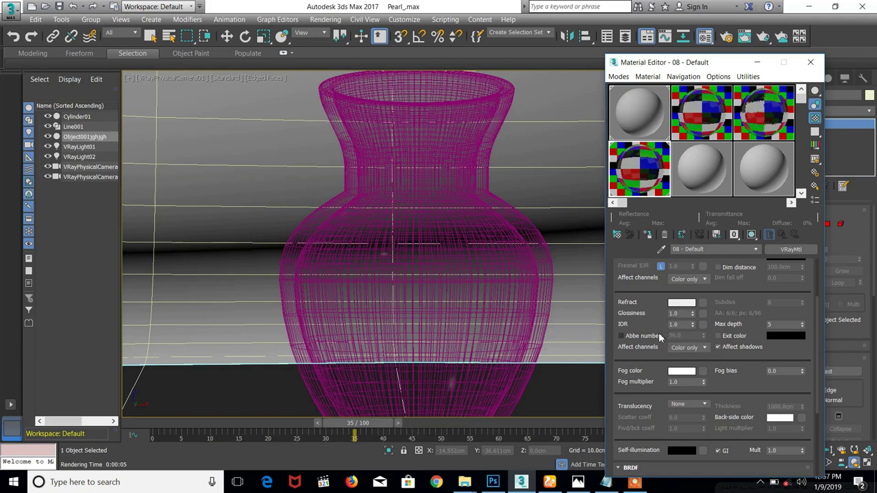
Set the reflection glossiness (RGlossiness) of glass material 08 - Default to 0.8
scroll(658, 350, up, 2)
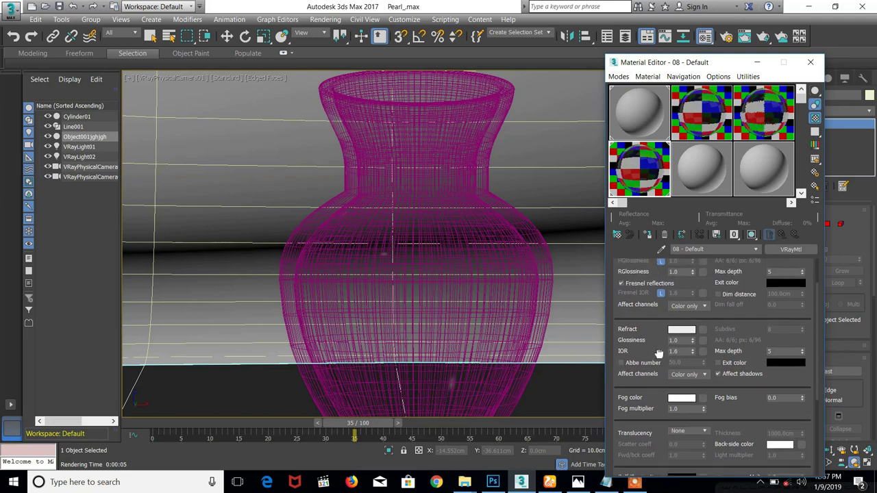
scroll(657, 353, up, 2)
scroll(657, 346, up, 1)
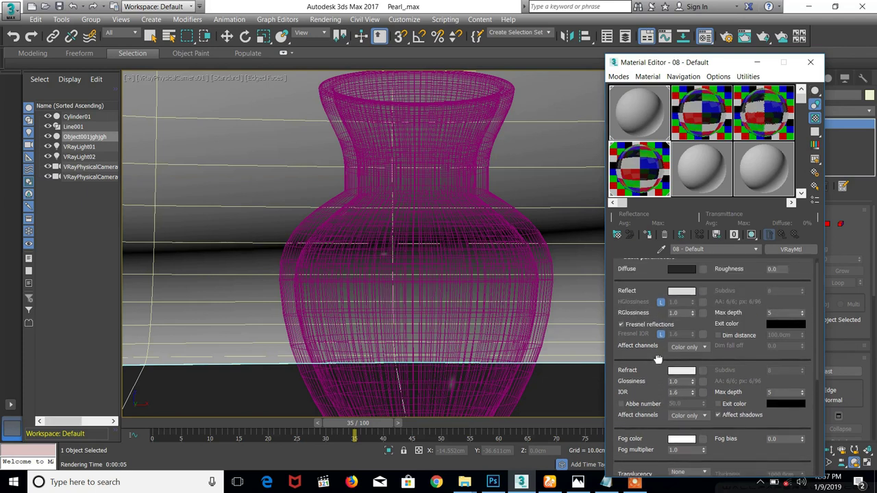
scroll(658, 359, up, 1)
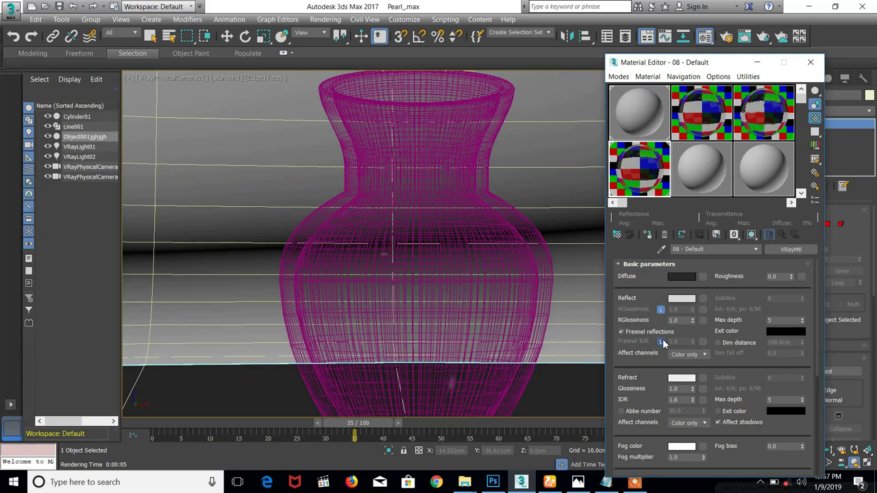
click(662, 342)
click(661, 342)
key(Return)
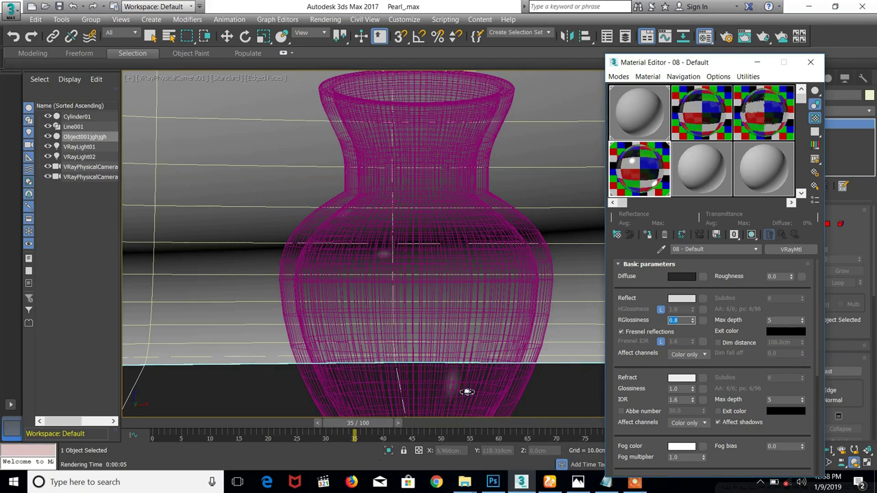
Turn off edged faces in the camera viewport and open an enlarged preview of material 08 - Default
click(259, 78)
click(281, 179)
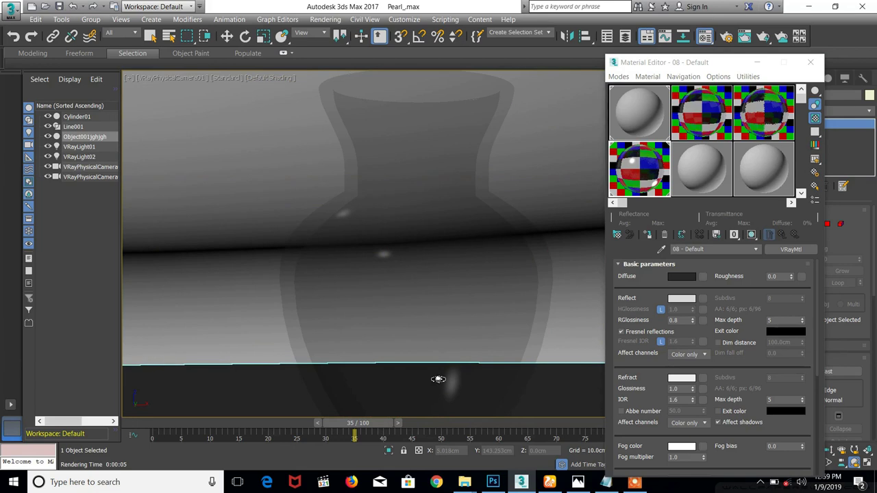
click(677, 320)
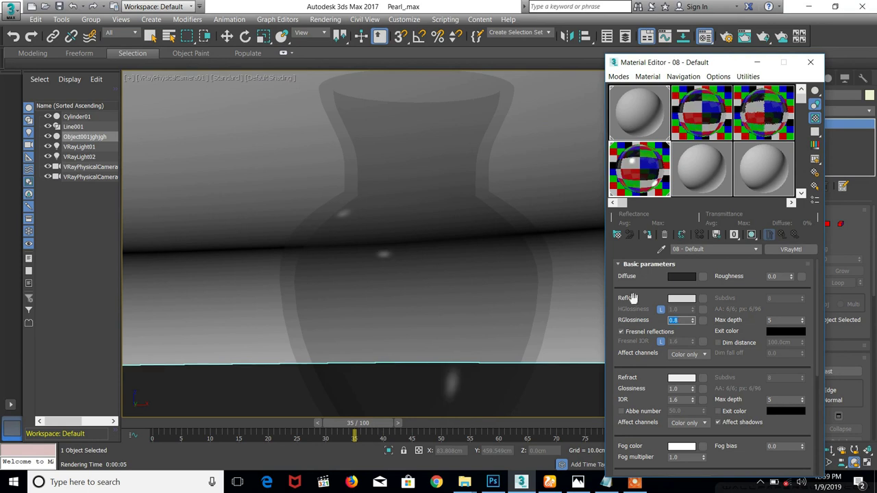
double_click(654, 168)
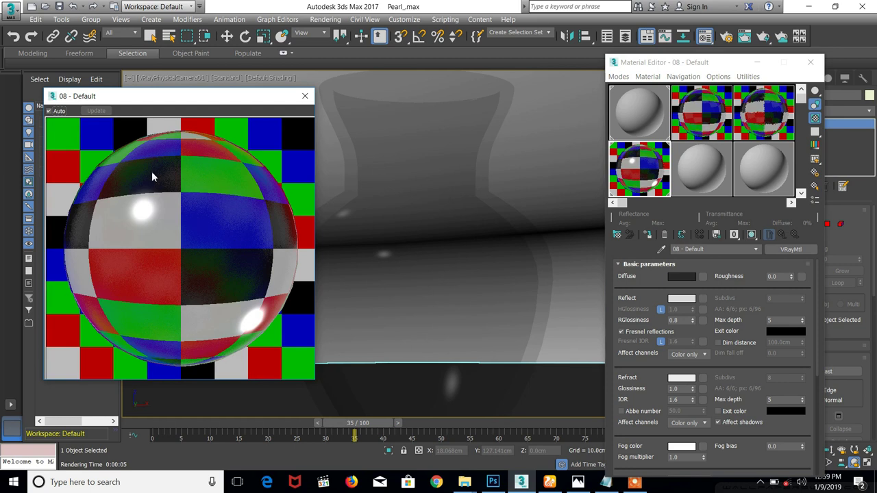
Run a partial production render of the camera view to check the glossier glass, and dismiss the render windows
click(728, 37)
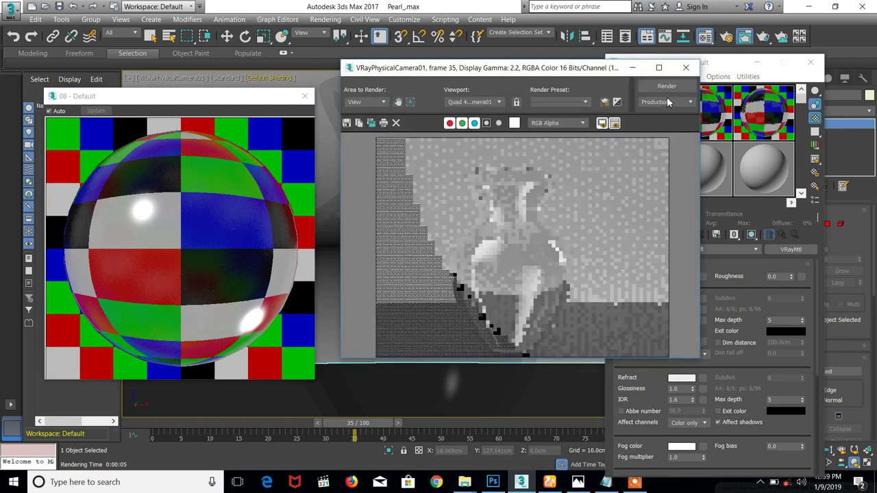
click(667, 87)
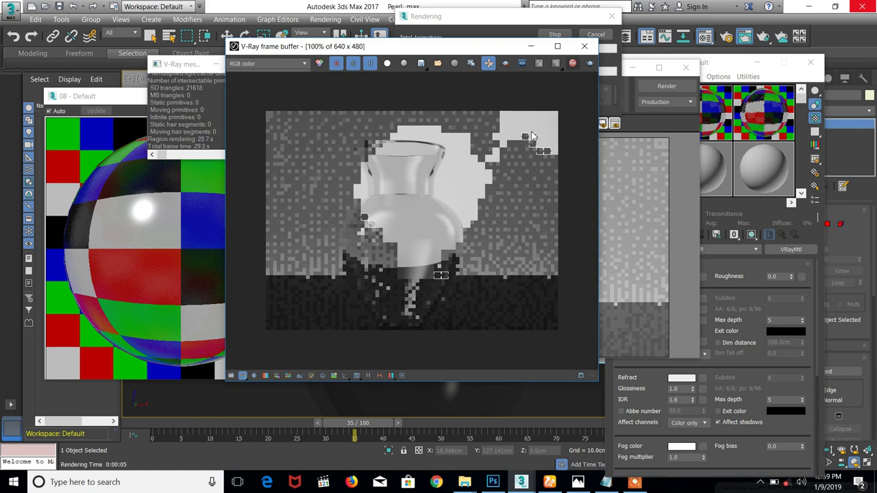
click(530, 50)
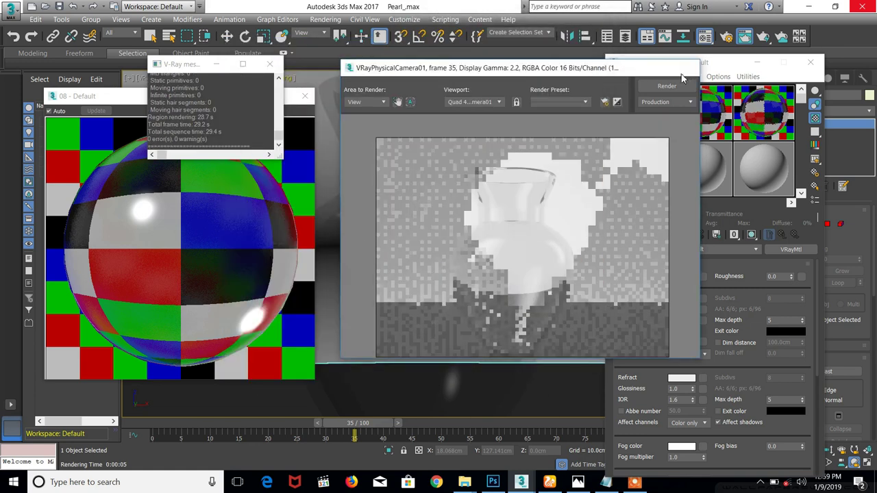
click(685, 67)
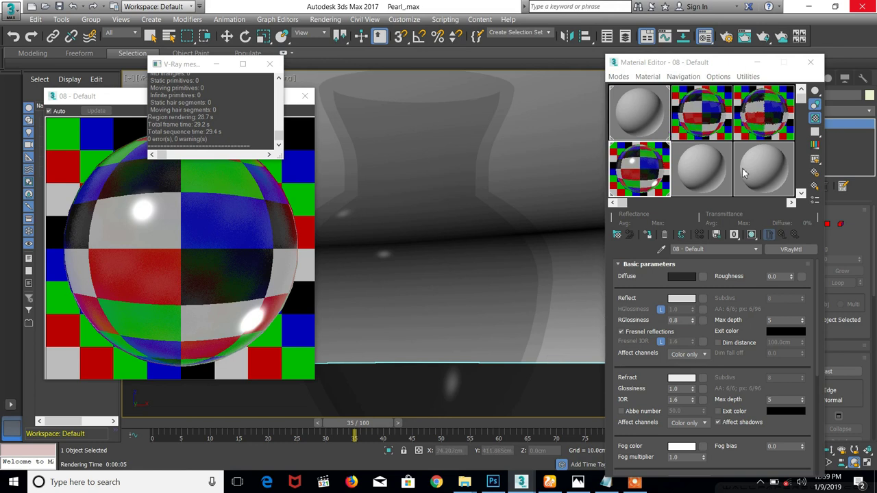
Assign Material #28 to the detached floor in place of its near-black material
click(641, 110)
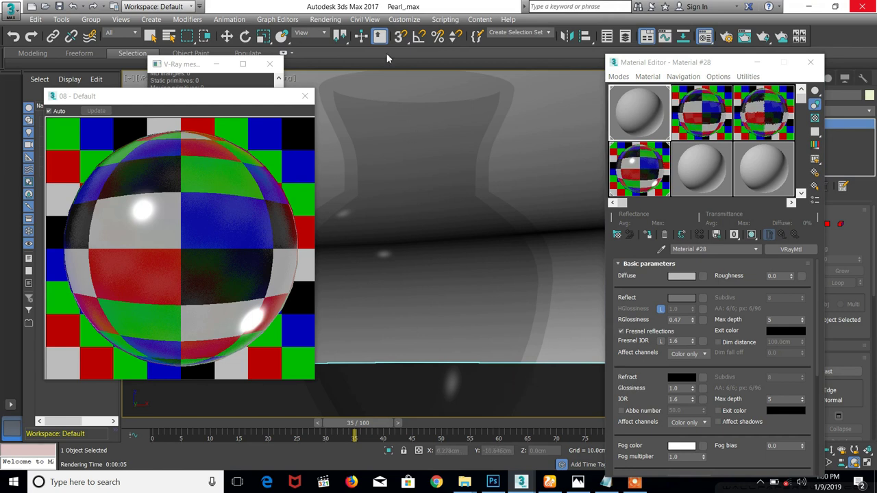
key(w)
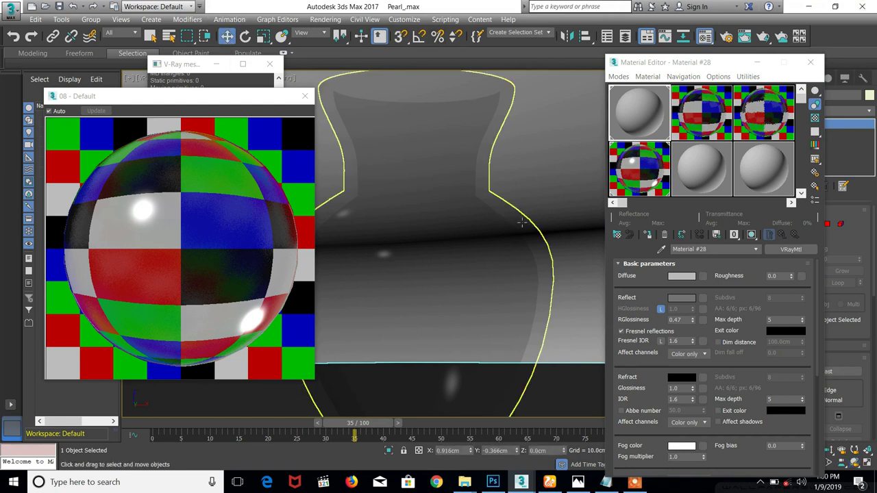
click(494, 264)
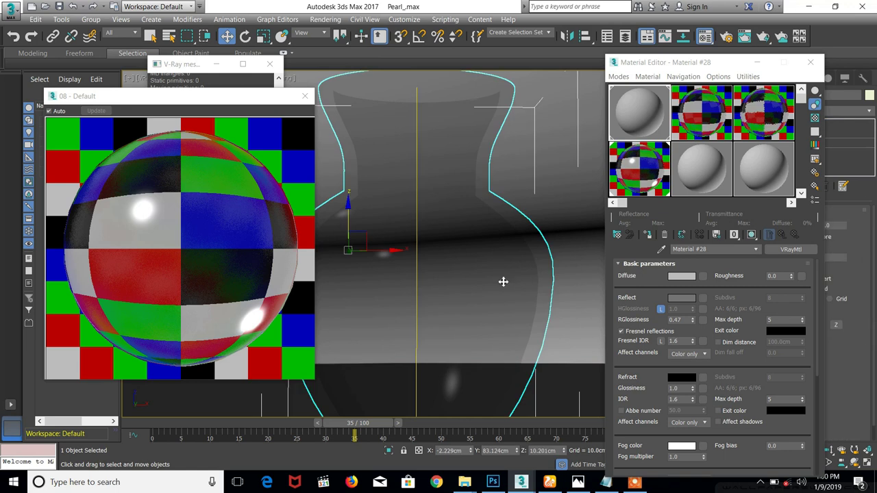
click(559, 369)
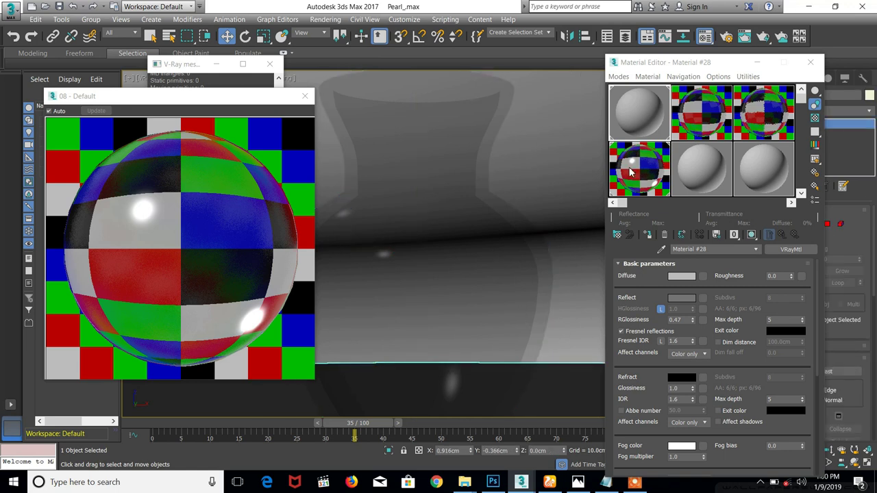
click(646, 236)
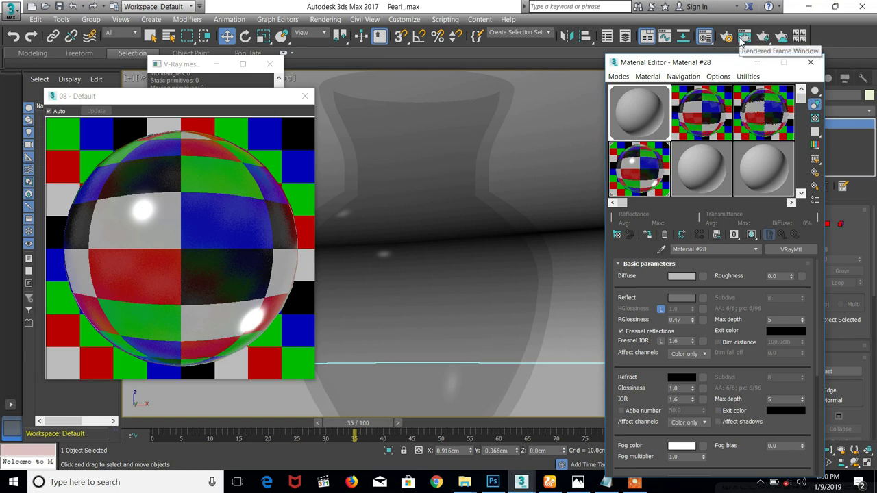
Render the camera view with the light floor, stop it partway in the V-Ray frame buffer and close the render windows
click(745, 35)
click(675, 86)
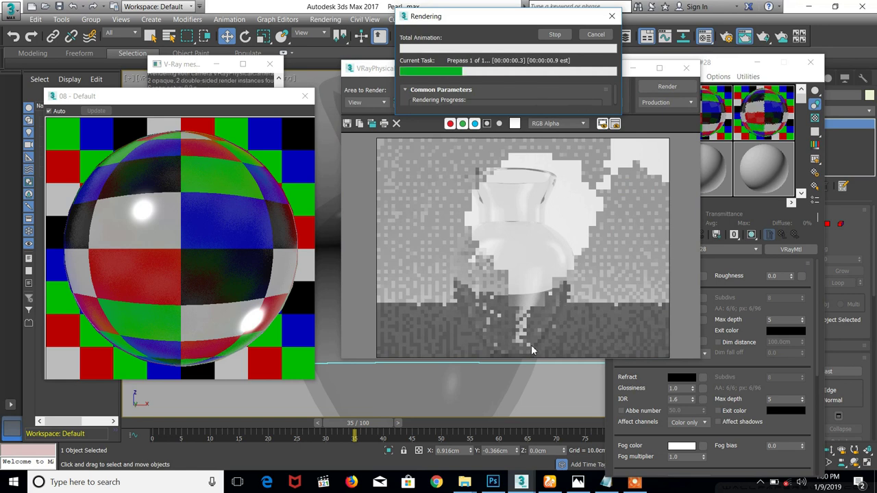
mouse_move(527, 485)
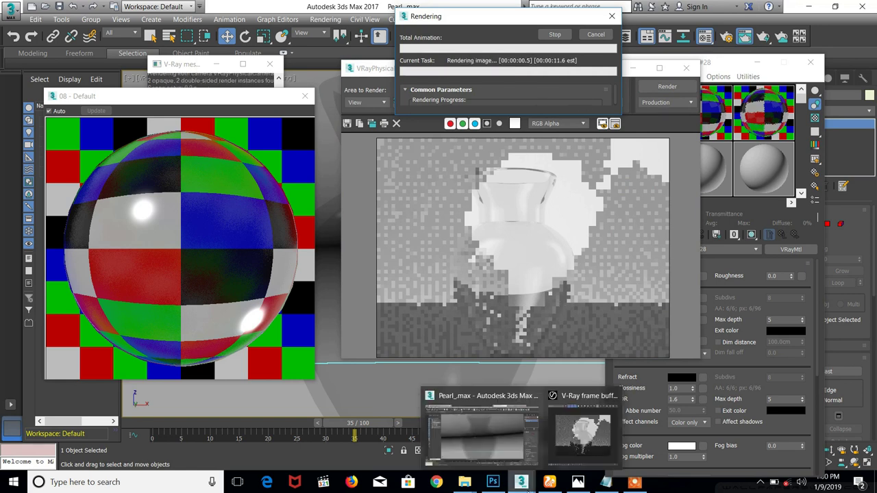
click(583, 430)
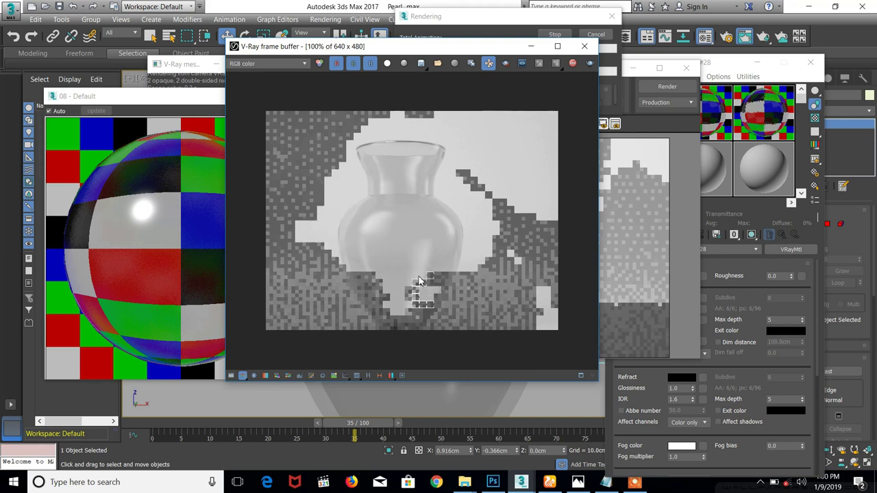
click(574, 65)
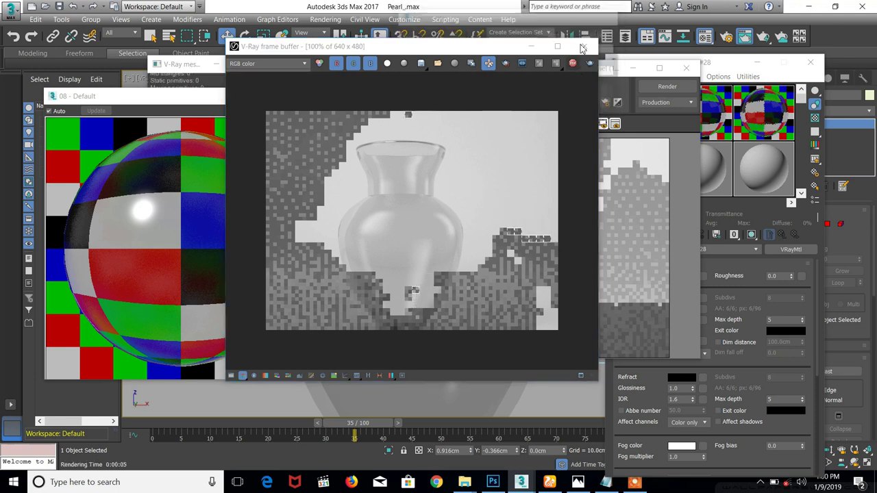
click(685, 69)
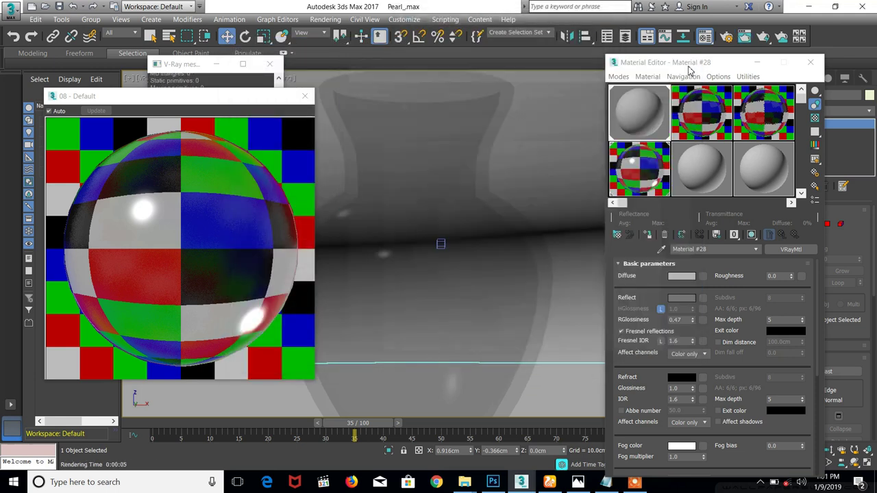
Check the bottle's surface in reference photo 3.JPG and minimize the photo
click(576, 467)
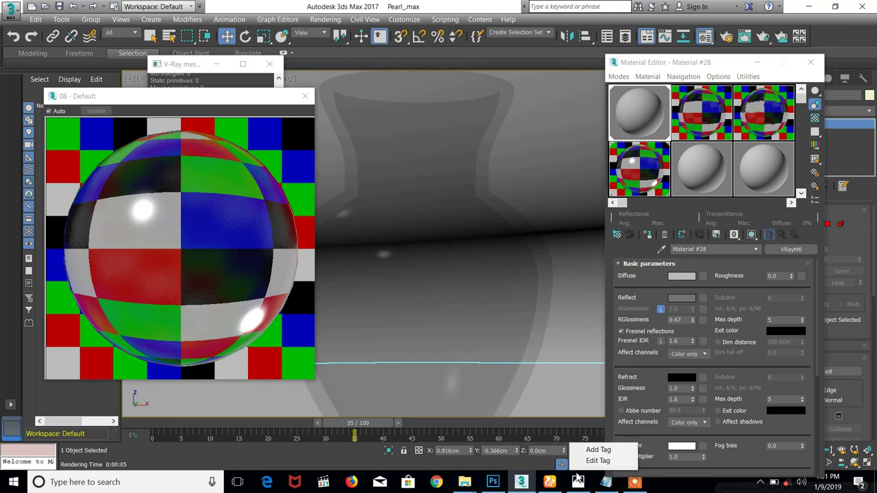
click(577, 481)
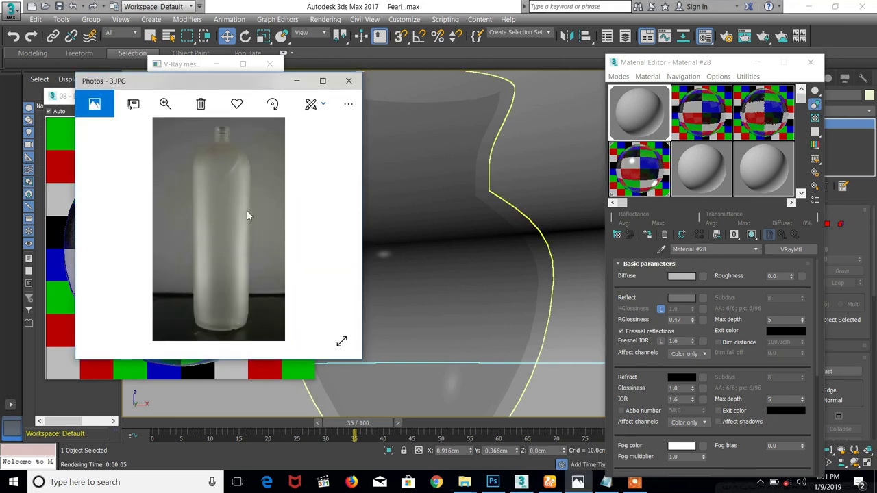
click(295, 81)
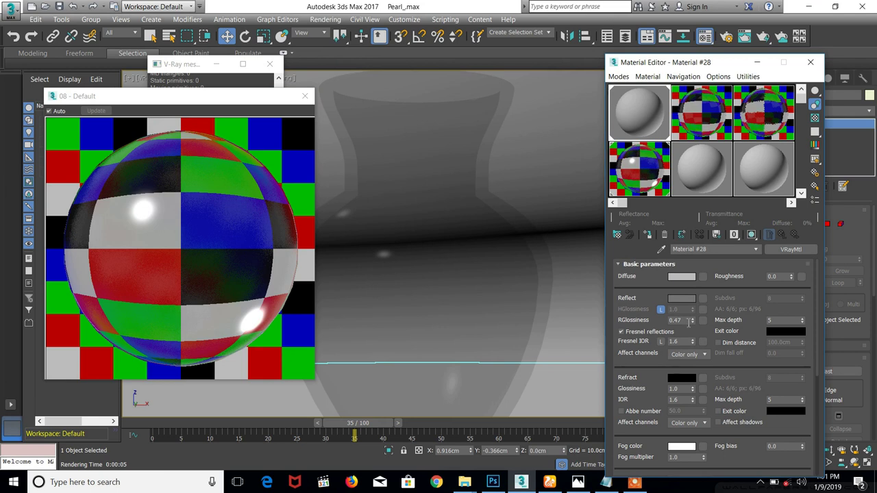
Set the reflection glossiness of the glass material 08 - Default to 0.7
double_click(687, 320)
click(647, 182)
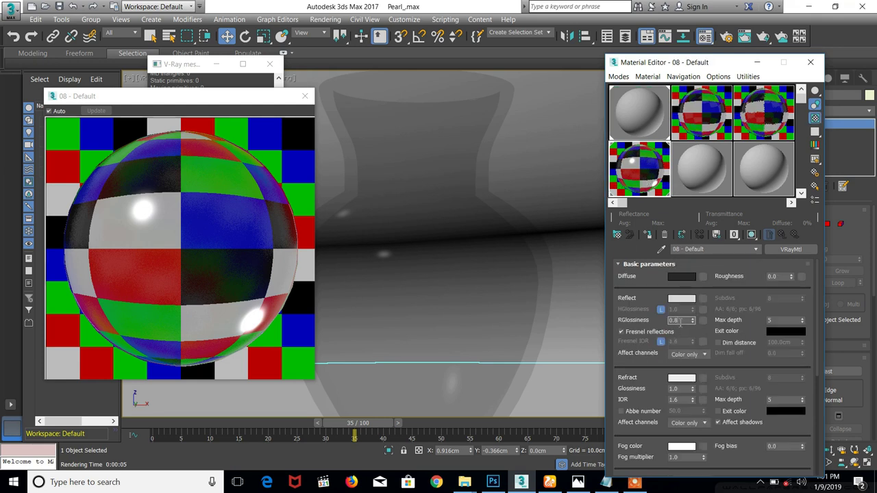
double_click(677, 320)
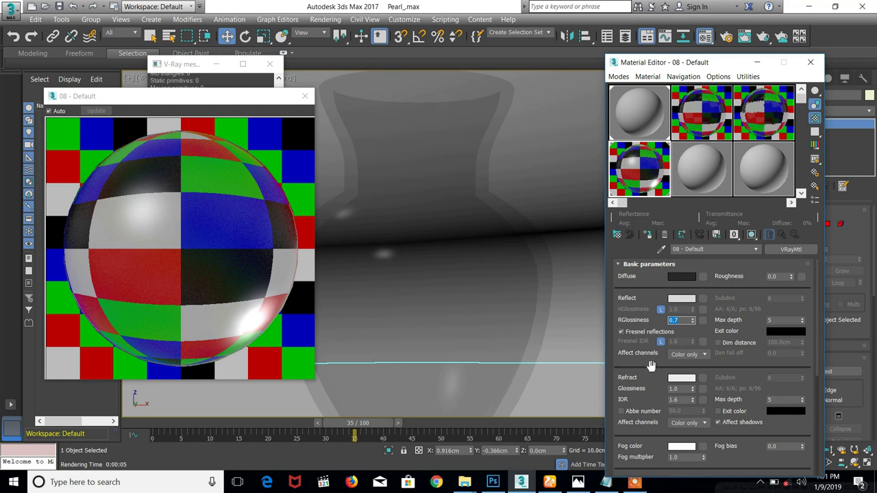
Render the camera view, inspect the vase enlarged in the V-Ray frame buffer, and close the render, message and material preview windows
click(745, 34)
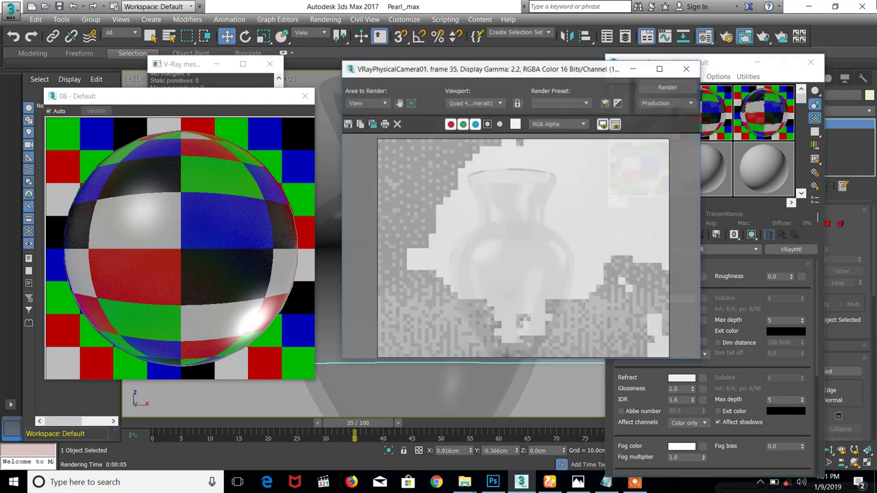
click(685, 90)
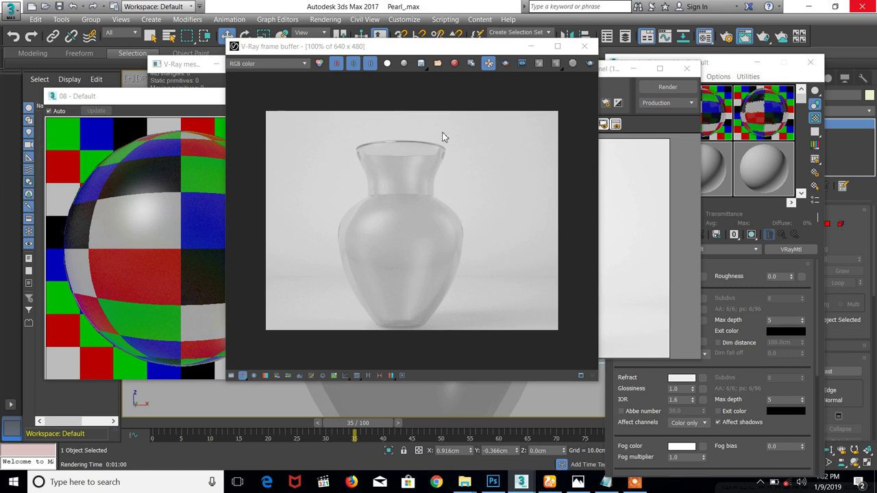
click(557, 46)
scroll(420, 234, up, 1)
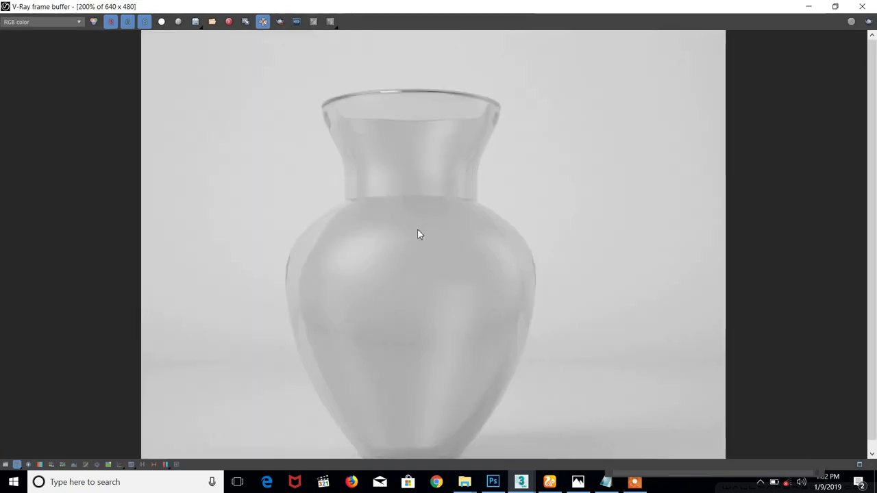
scroll(420, 234, down, 1)
scroll(465, 240, up, 1)
click(834, 7)
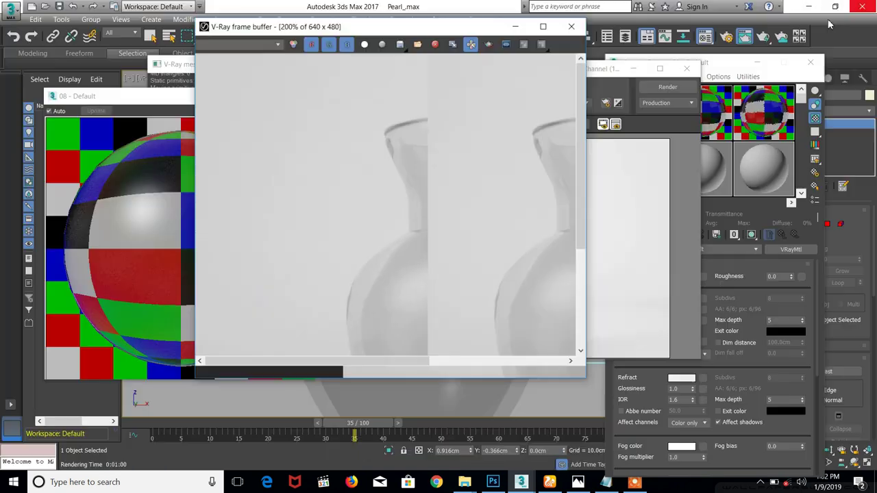
scroll(473, 332, down, 1)
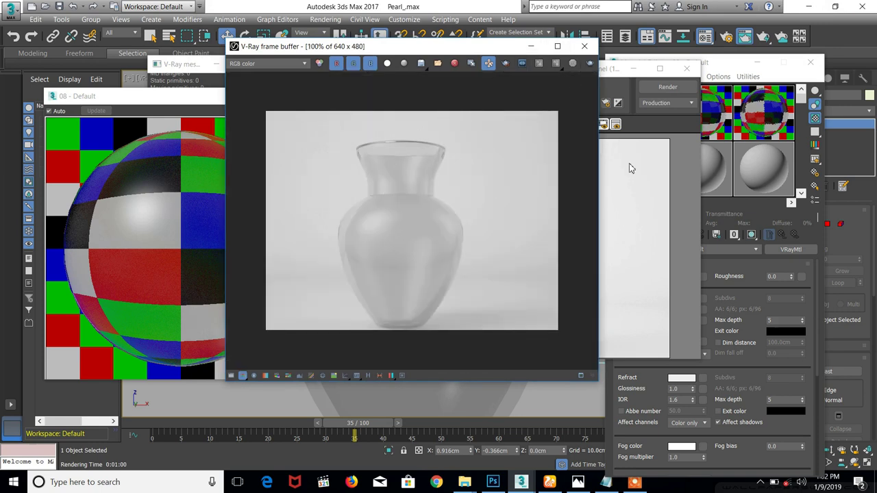
click(585, 46)
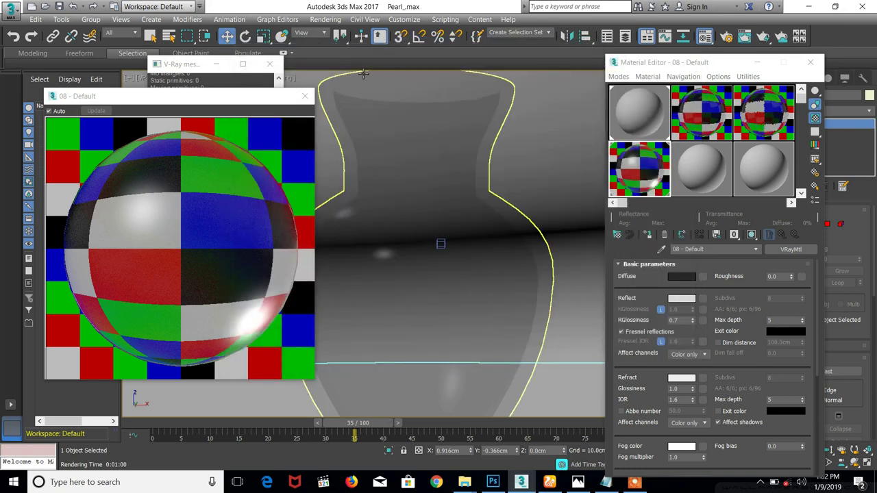
click(305, 95)
click(269, 69)
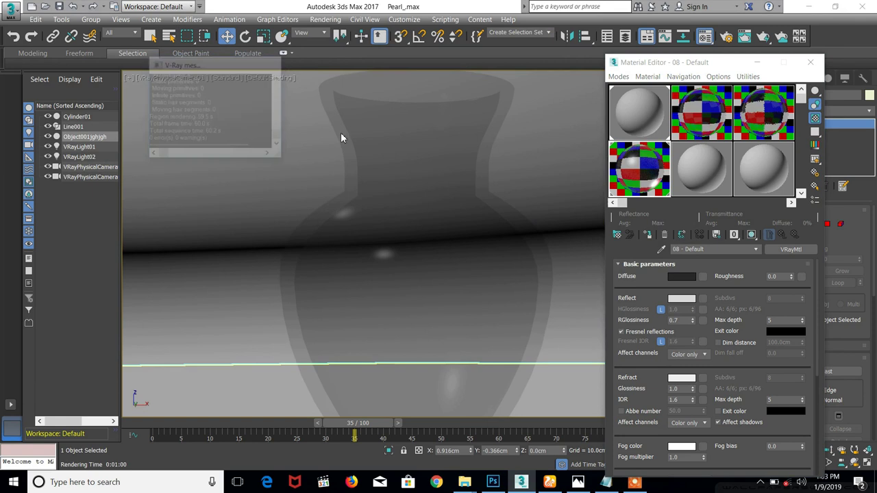
Set the refraction glossiness of 08 - Default to 0.8 and open its enlarged material preview
scroll(651, 376, down, 2)
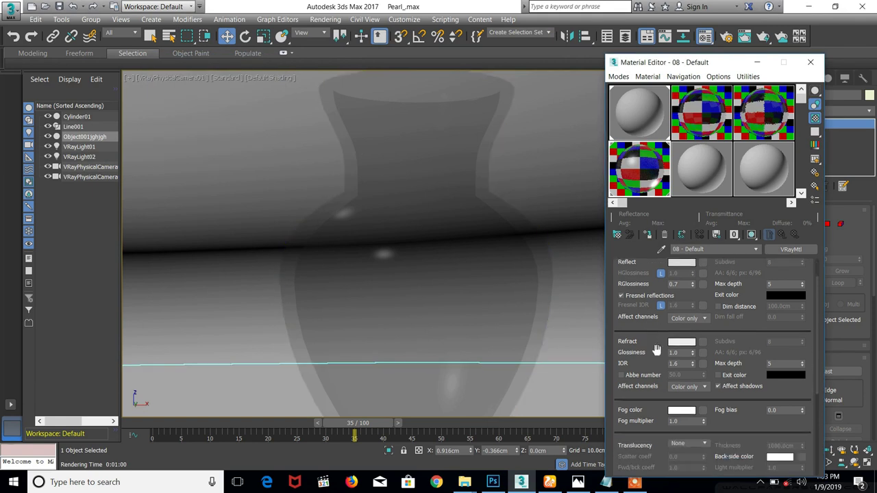
scroll(647, 348, down, 2)
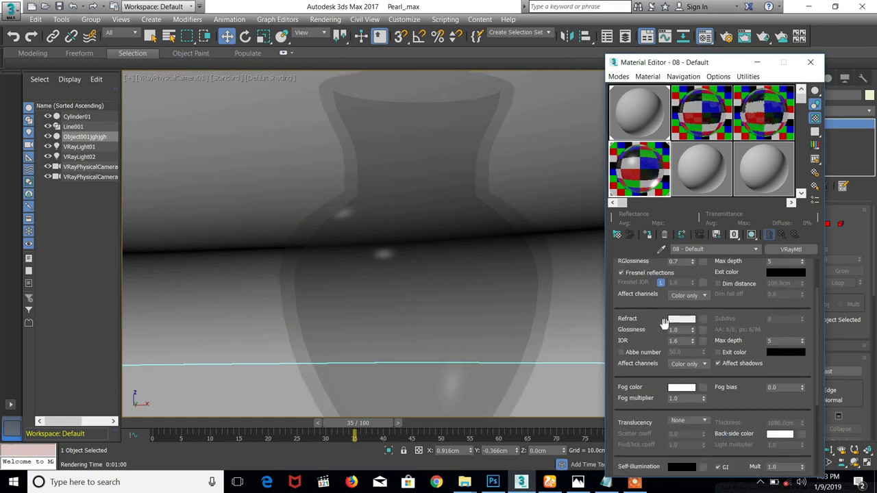
double_click(673, 331)
text(0.8)
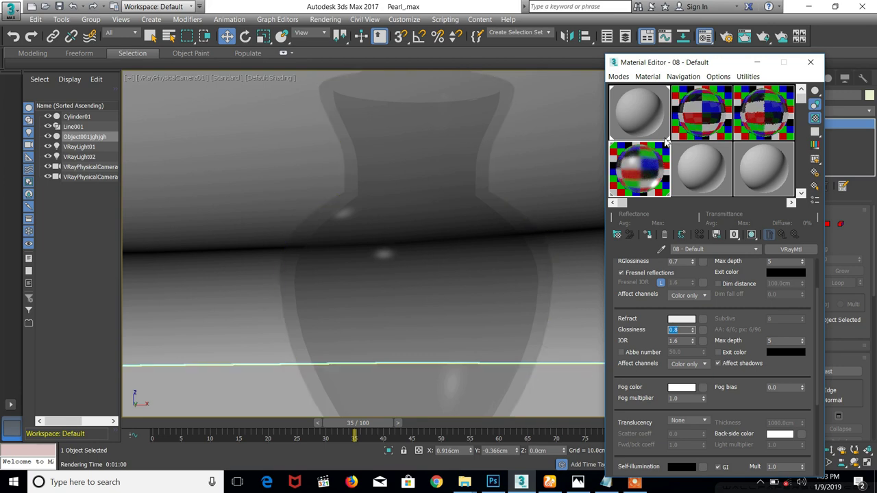
double_click(644, 169)
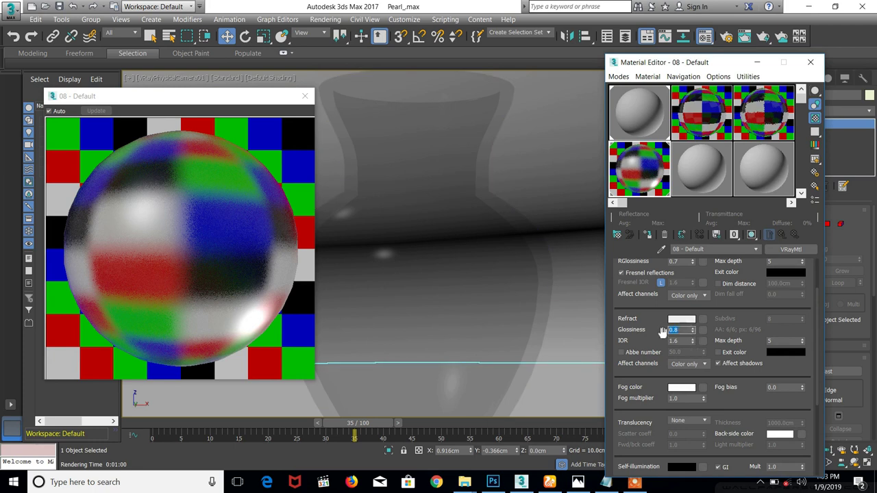
Compare the glass preview at a refraction glossiness of 1.0, and return the value to 0.8
text(1)
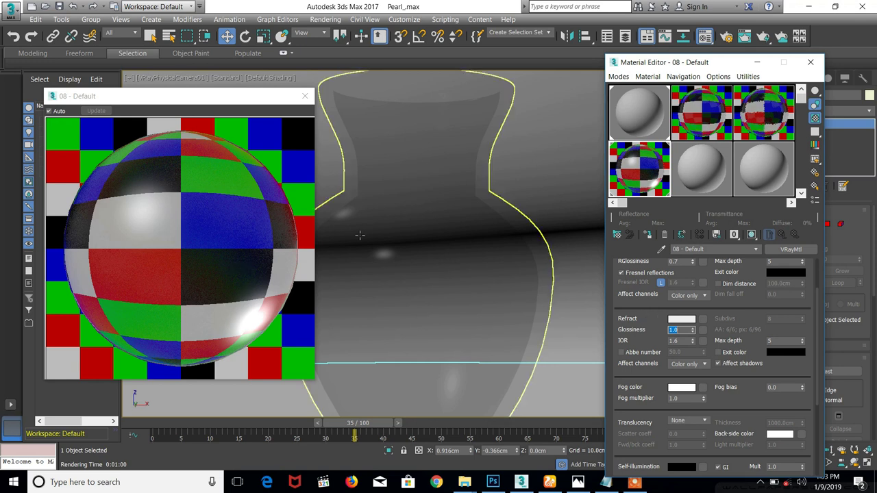
click(376, 256)
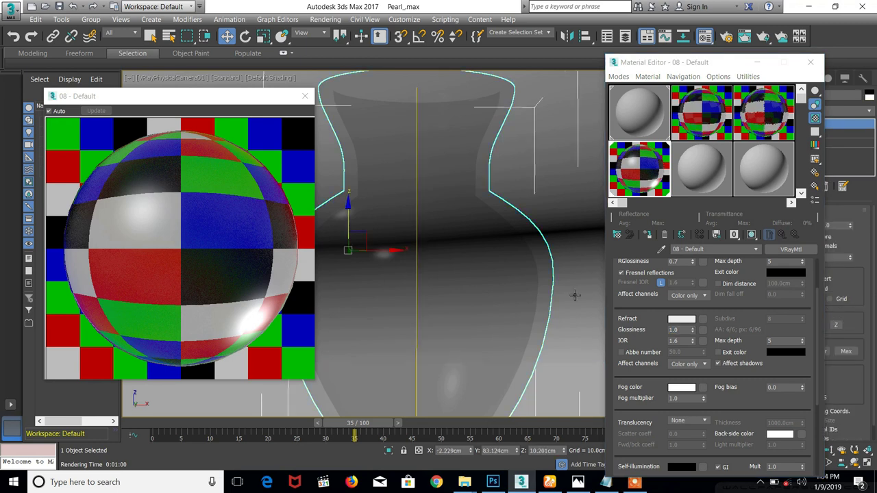
double_click(683, 332)
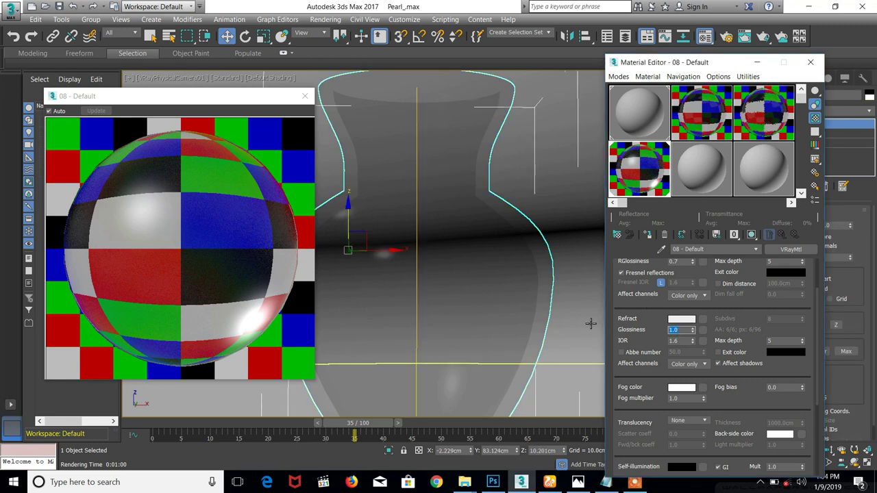
text(0.8)
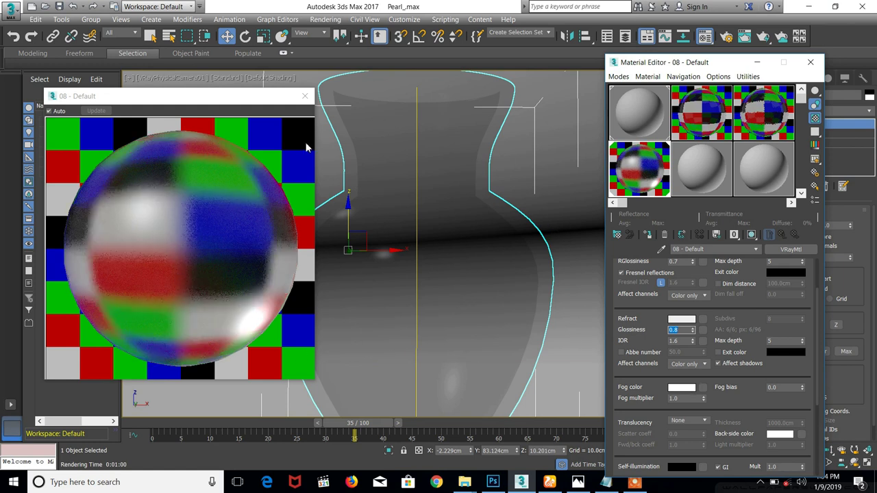
click(745, 37)
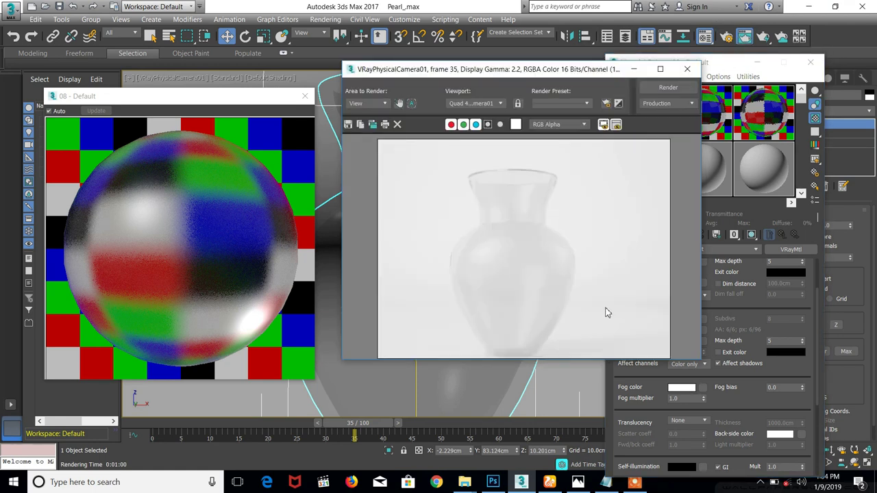
click(663, 87)
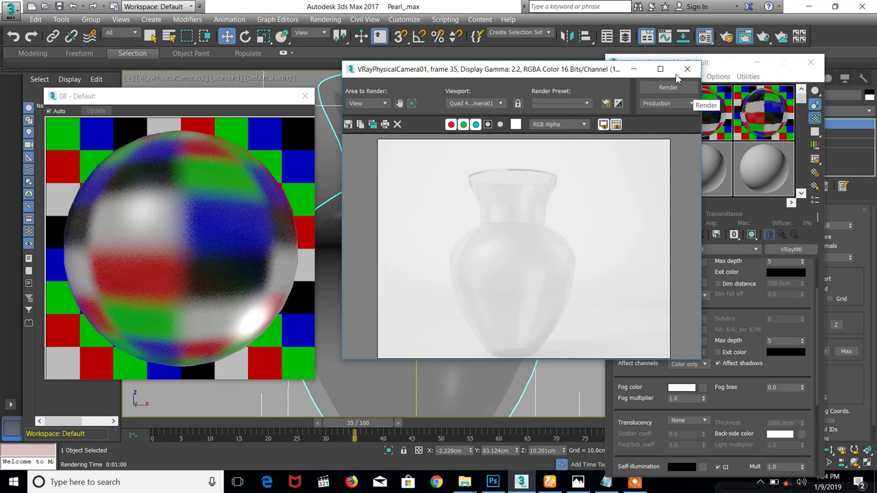
click(688, 71)
Set the diffuse color of Material #28 to a neutral grey of value 129 and start a production render of the camera view
click(658, 122)
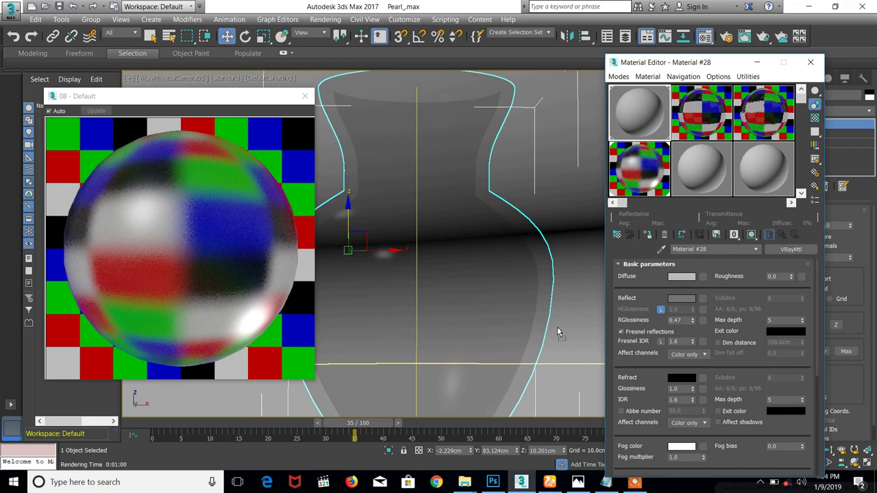
click(677, 277)
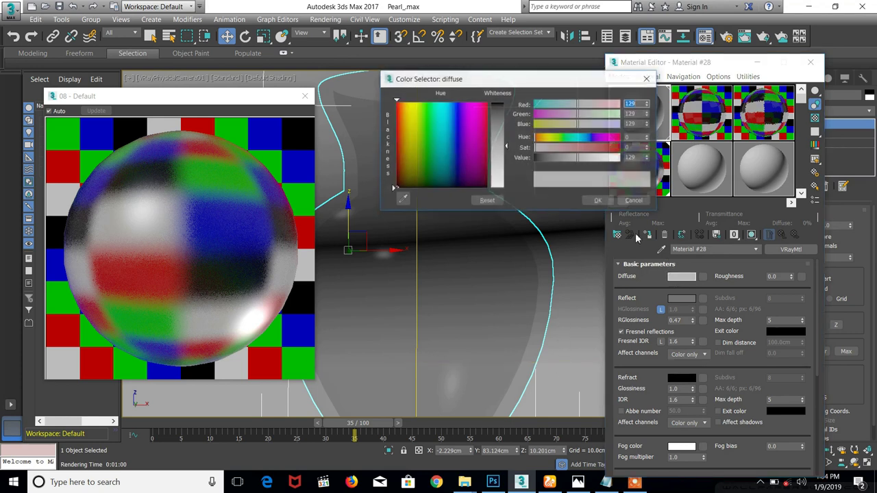
click(600, 200)
click(745, 36)
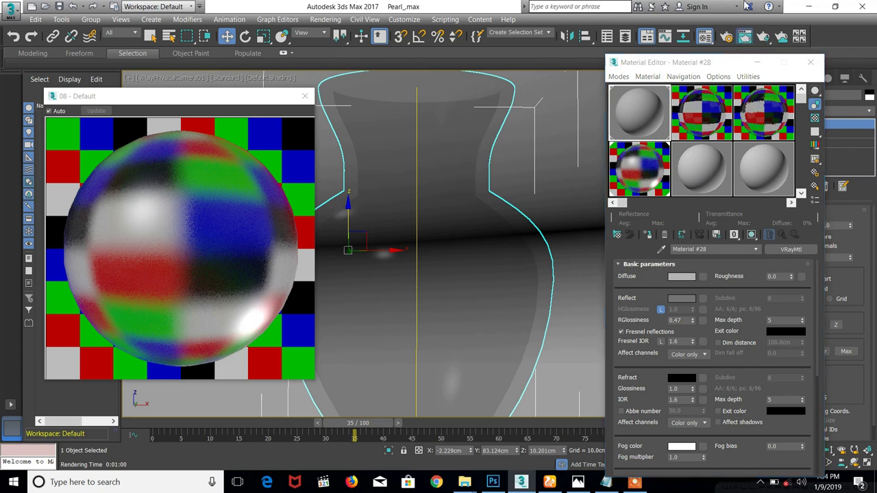
click(647, 88)
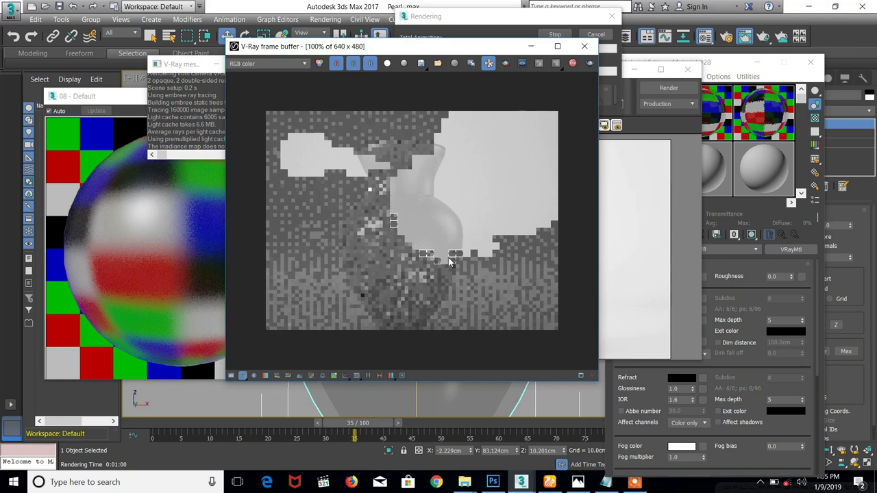
Examine the frosted bottle in reference photo 3.JPG up close beside the running render, and return to the Material Editor
click(579, 483)
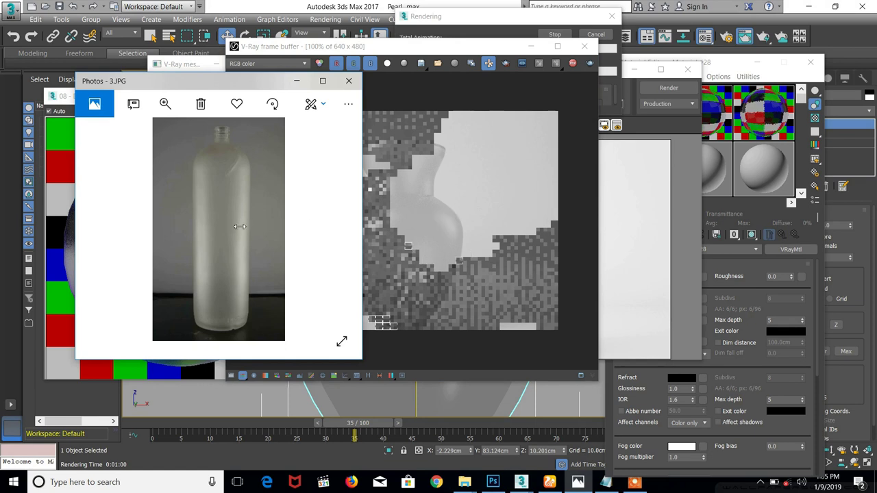
double_click(236, 239)
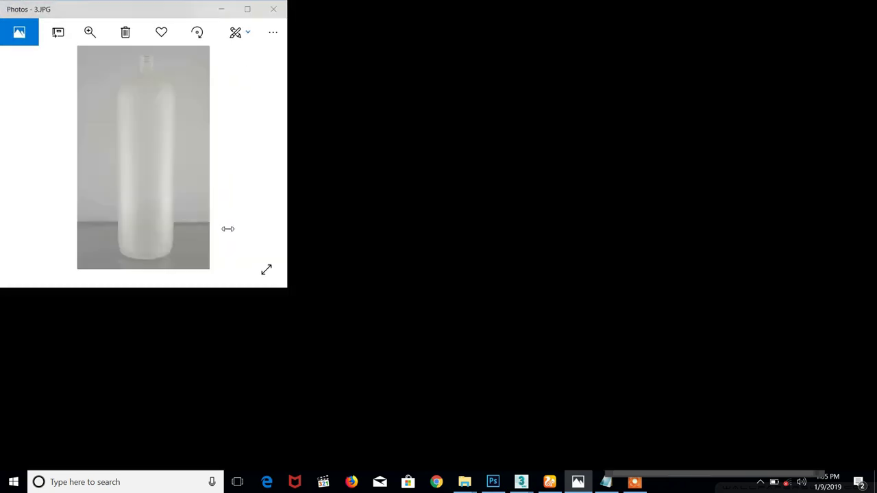
scroll(452, 223, up, 3)
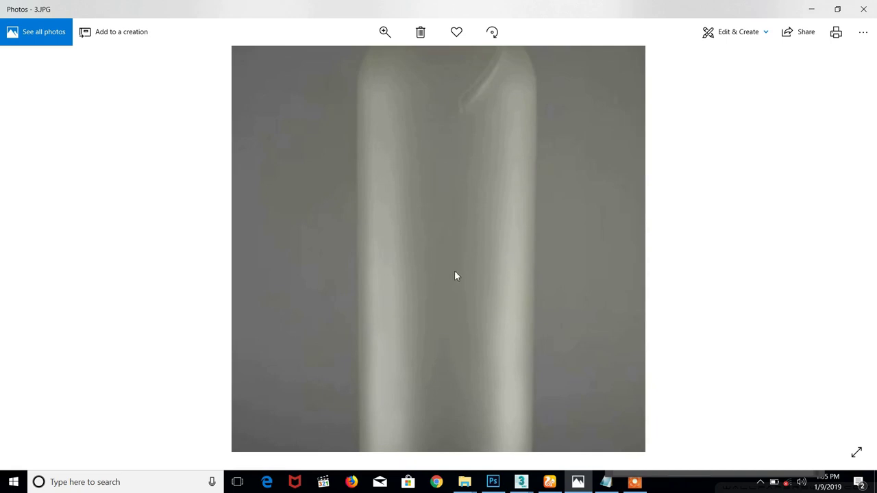
drag(610, 8, 253, 92)
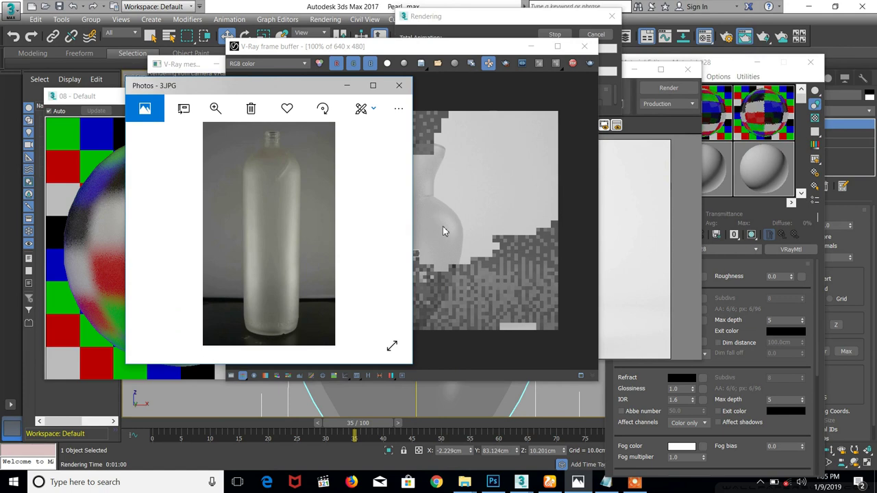
drag(294, 85, 225, 83)
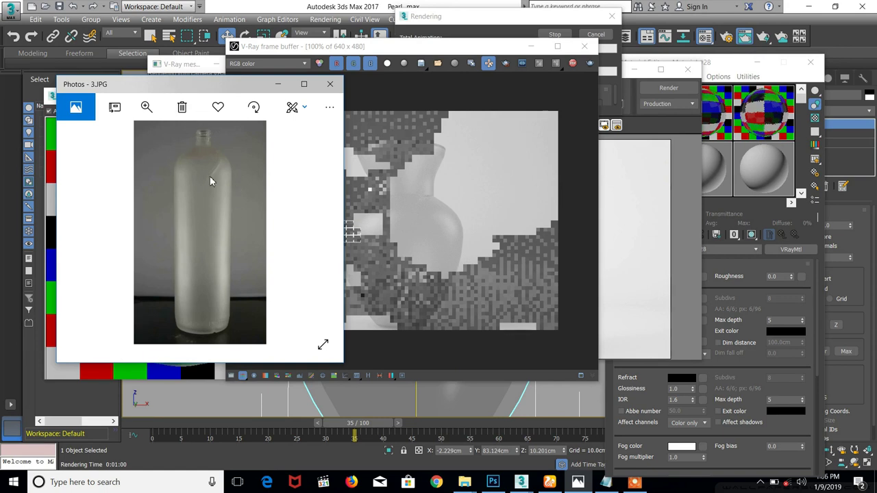
scroll(211, 185, up, 2)
scroll(212, 226, down, 2)
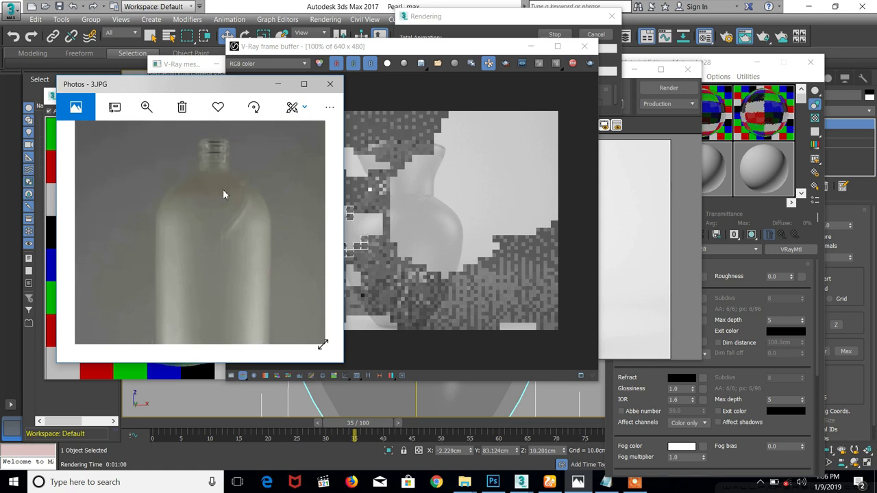
scroll(209, 240, up, 3)
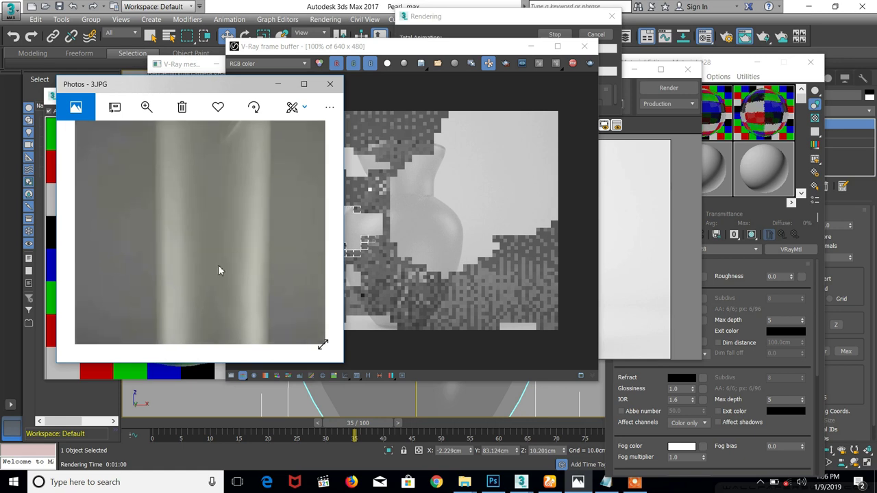
scroll(214, 274, down, 4)
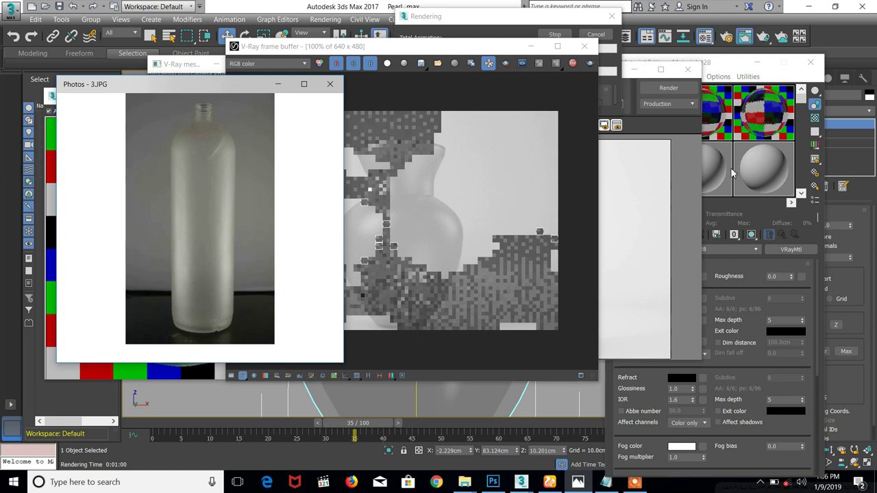
click(660, 380)
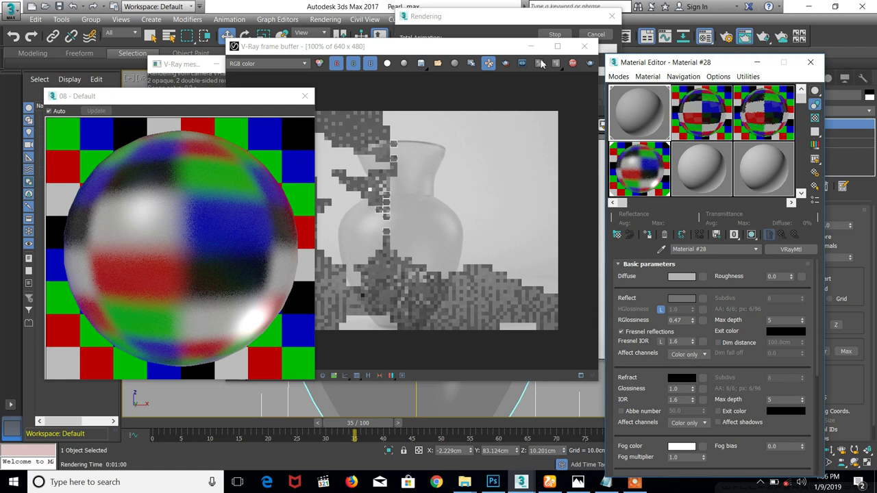
Stop the running render and close the frame buffer, rendered frame, V-Ray messages and enlarged material preview windows
click(573, 63)
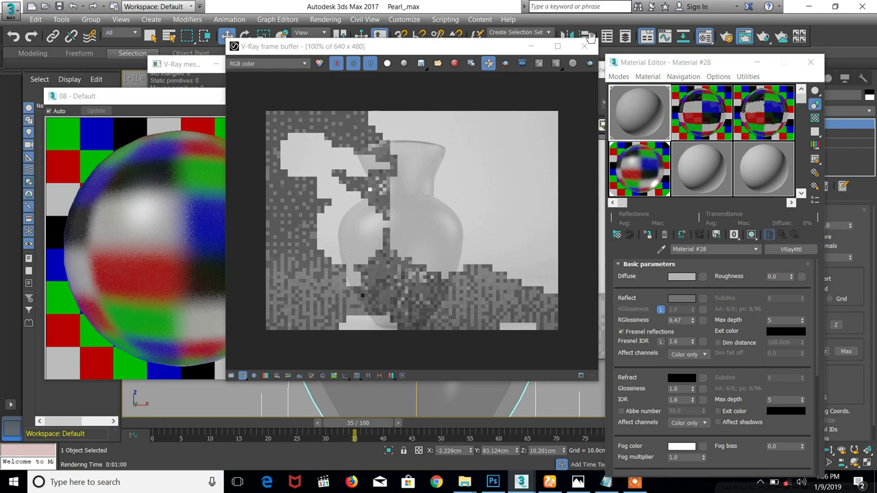
click(587, 46)
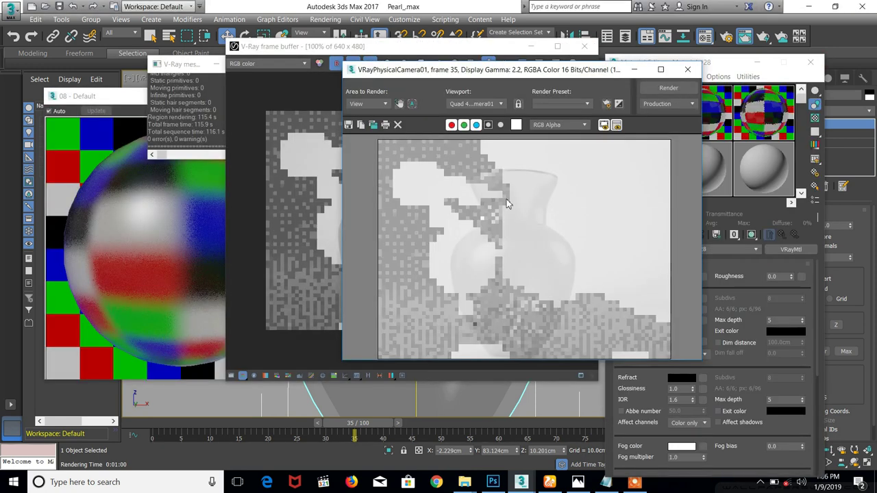
click(687, 69)
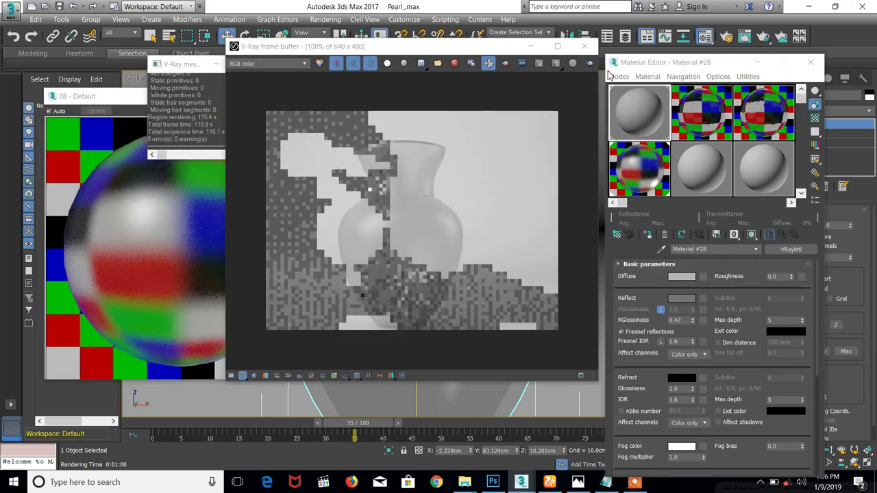
click(586, 50)
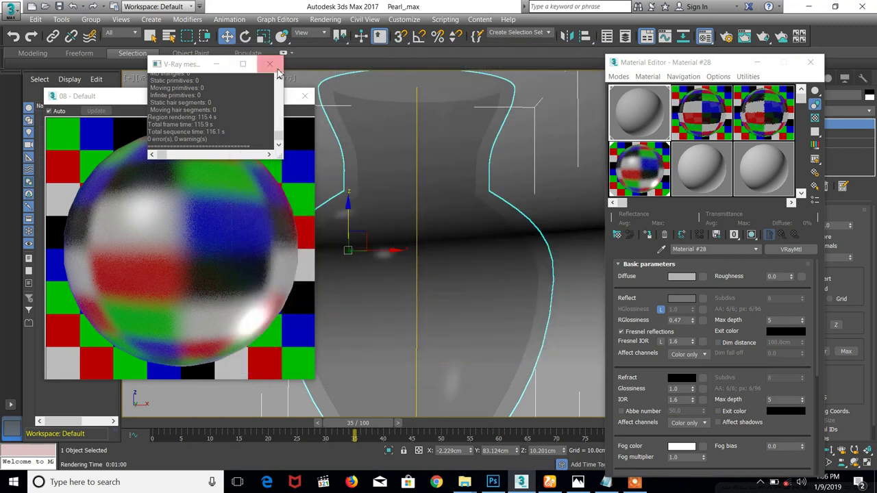
click(269, 64)
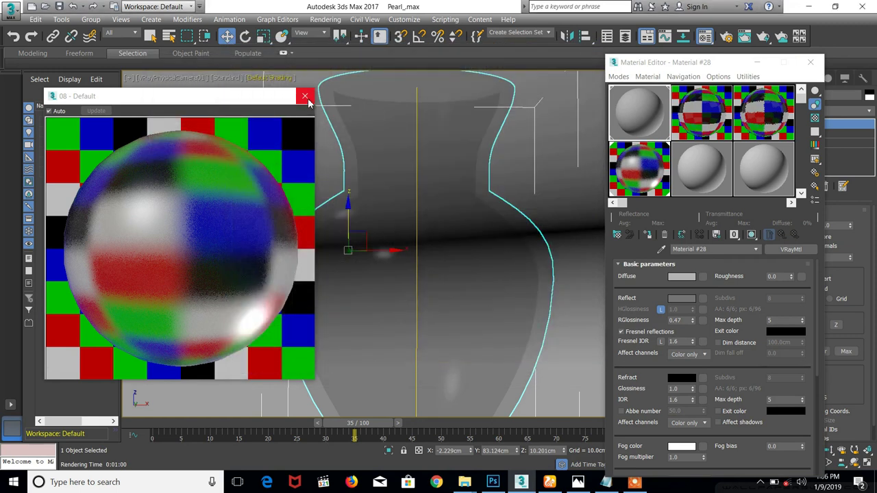
click(304, 97)
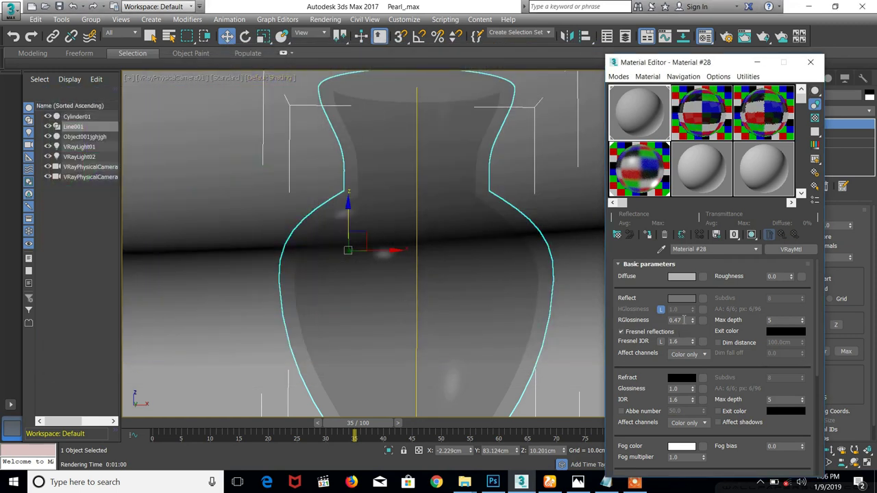
Tint the reflection color of Material #28 brown with saturation 126 and value 44, and start a production render of the camera view
click(675, 302)
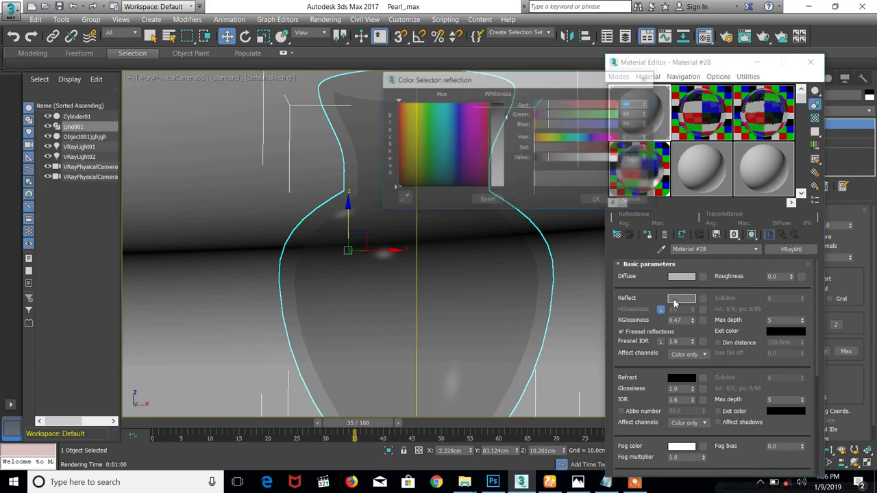
click(578, 149)
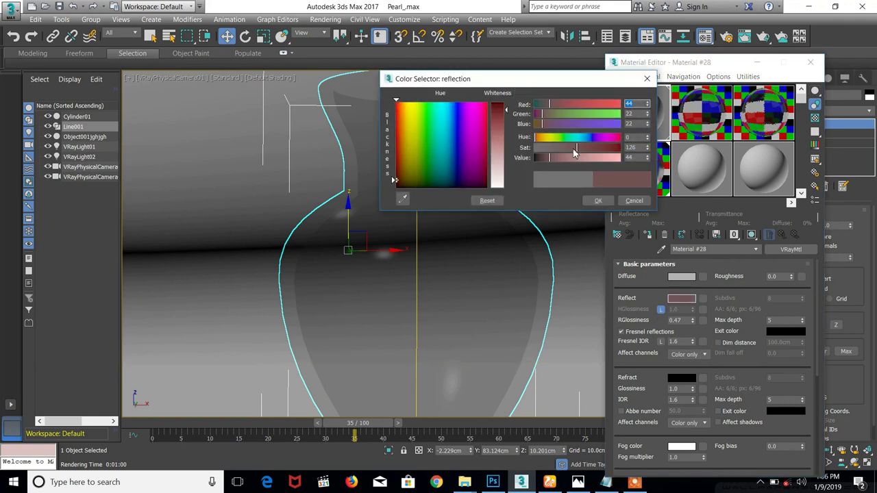
drag(552, 138, 543, 138)
click(604, 203)
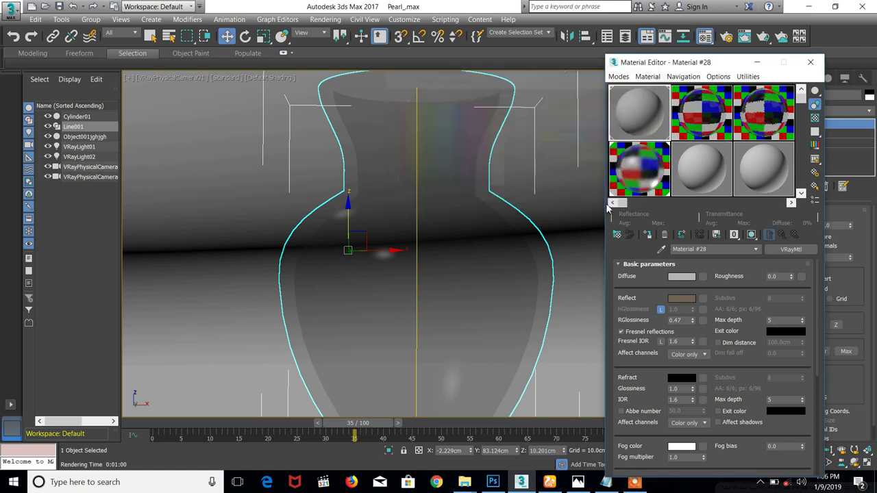
click(743, 36)
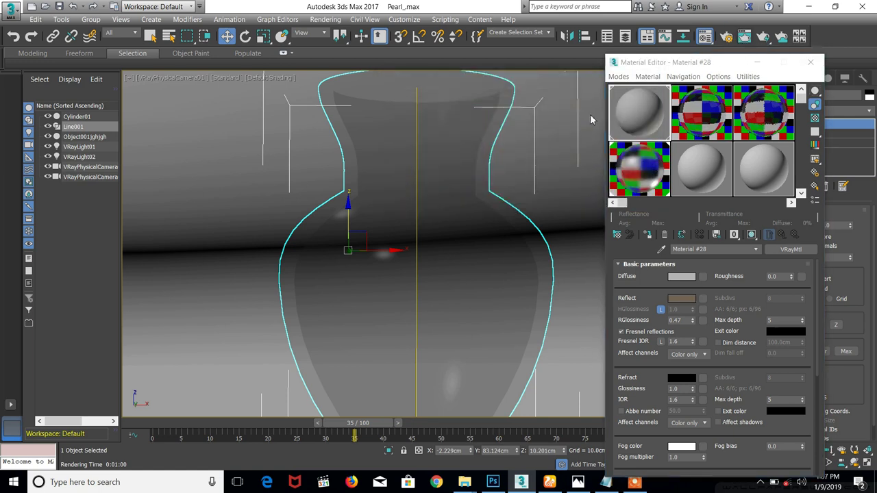
click(672, 90)
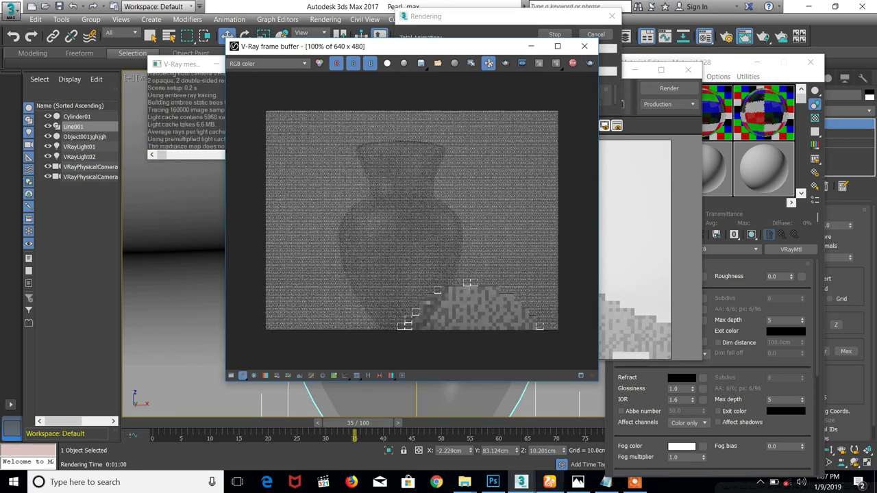
Compare the running render with the frosted bottle in reference photo 3.JPG, stop the render and close its image windows
click(578, 482)
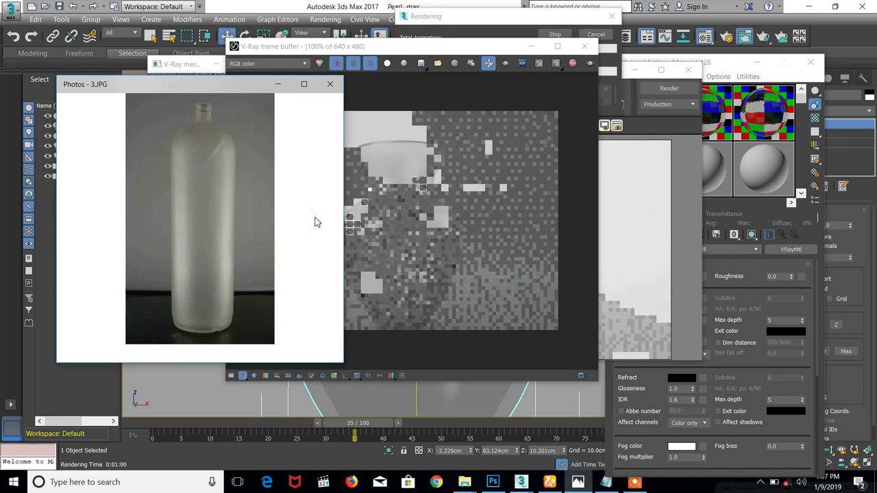
click(447, 145)
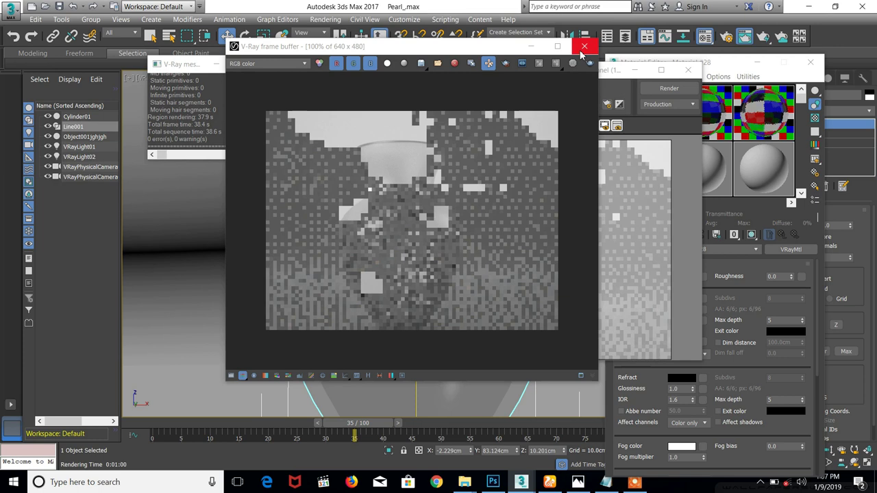
click(584, 47)
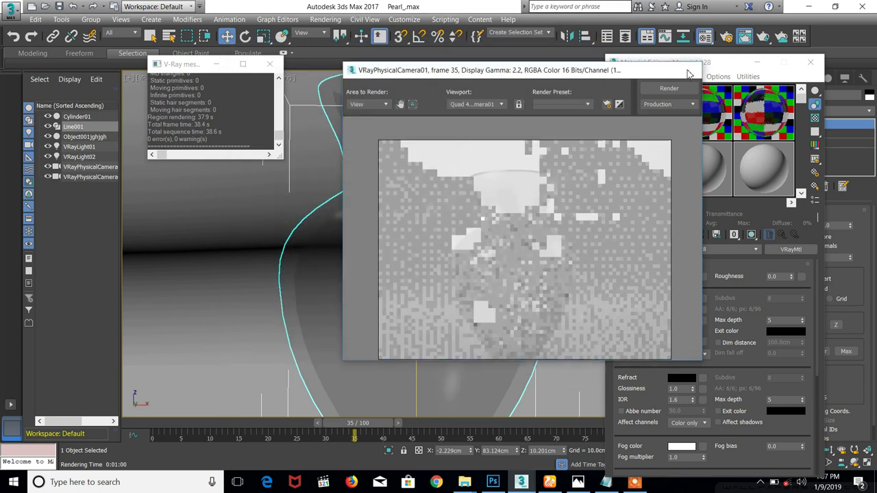
click(688, 71)
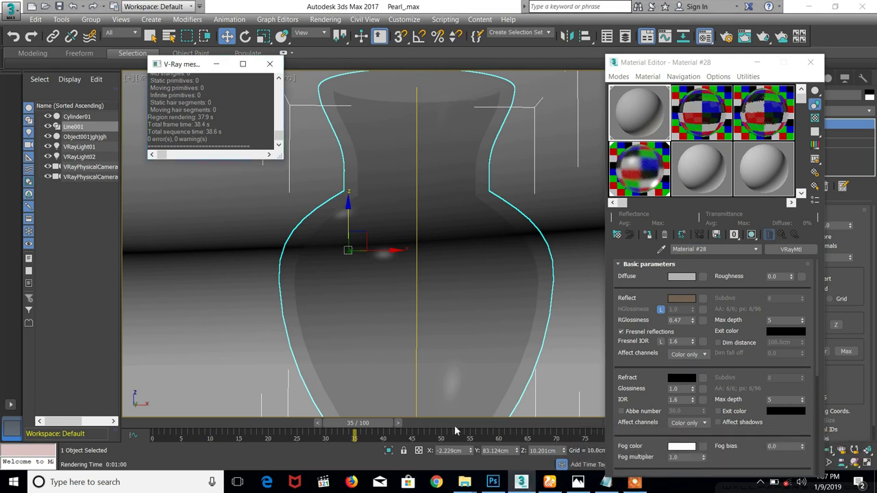
Examine the green glass bottle in reference photo 4.JPG and review the fog settings and diffuse color of Material #28
click(577, 482)
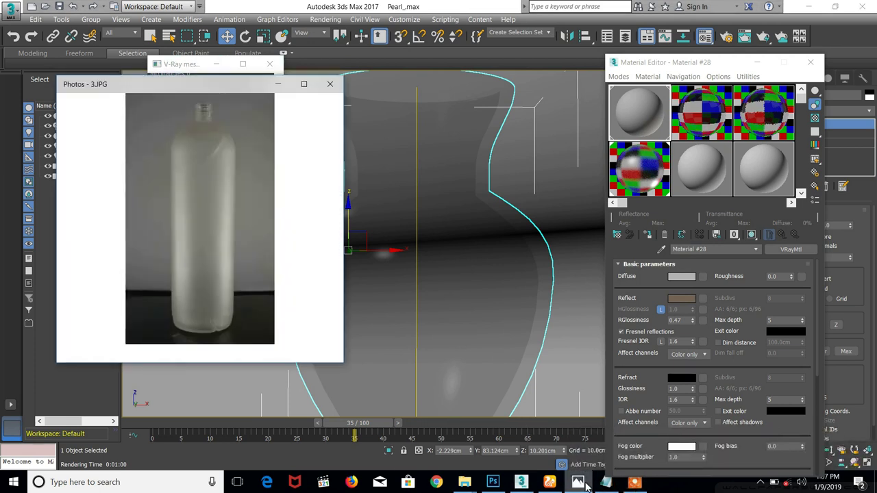
click(325, 226)
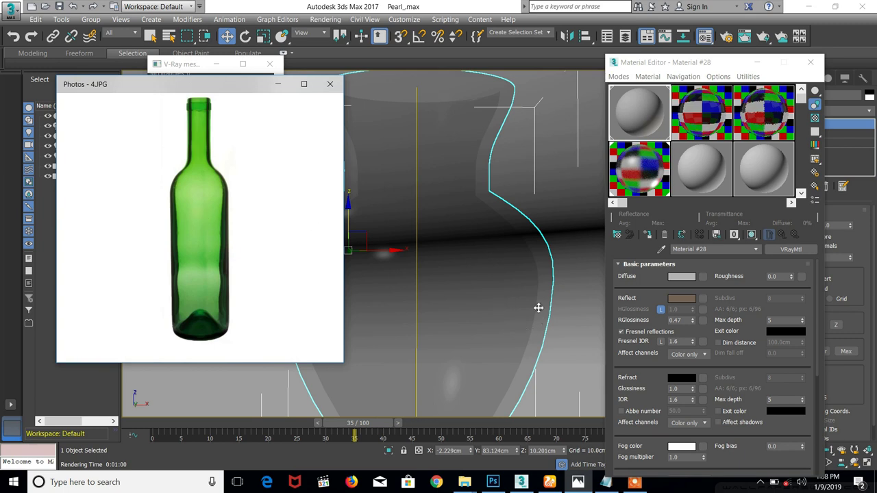
click(662, 375)
scroll(661, 375, down, 3)
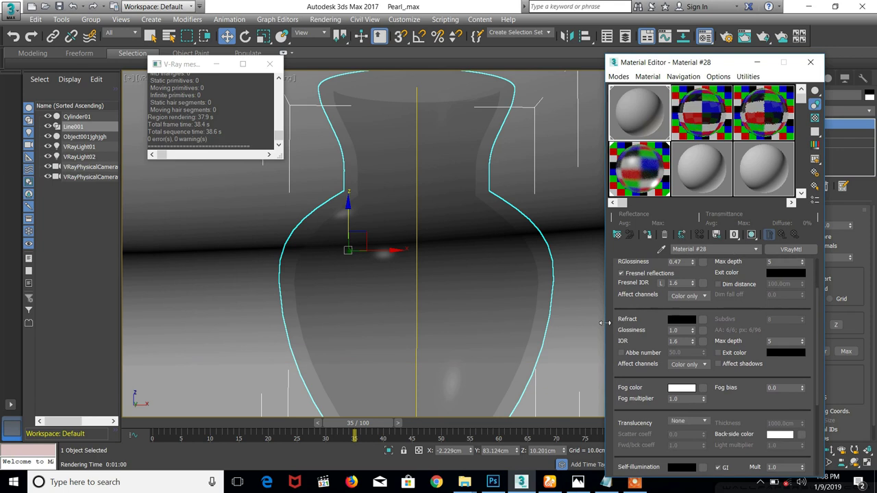
scroll(626, 390, down, 1)
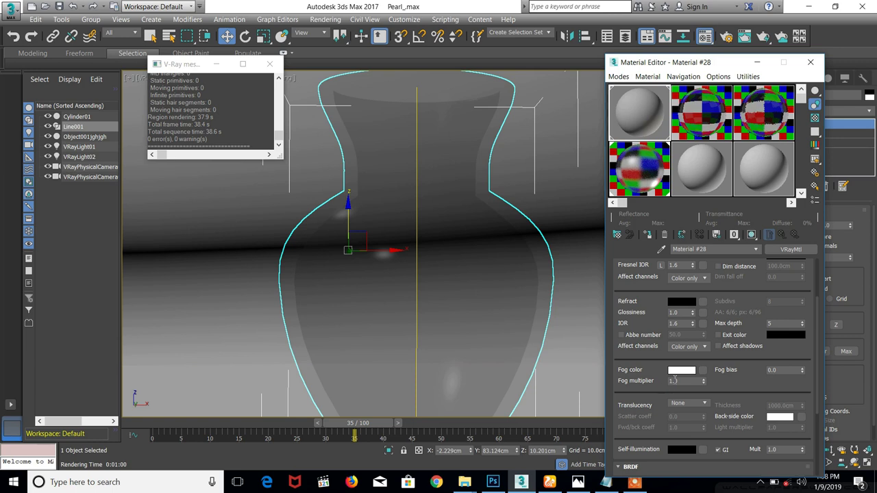
click(586, 484)
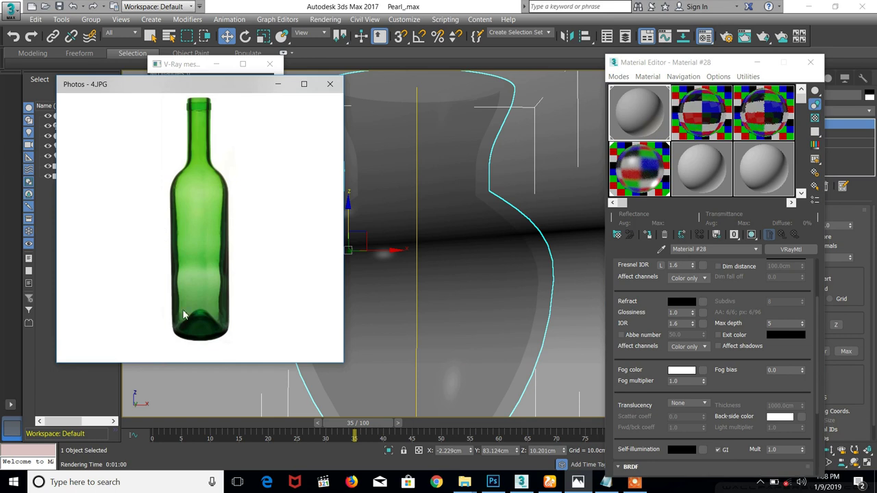
click(651, 316)
scroll(658, 411, up, 5)
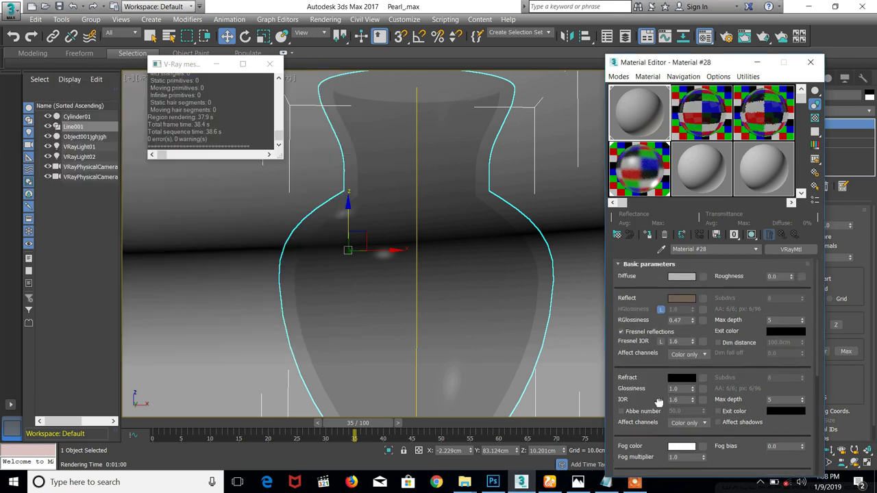
click(677, 276)
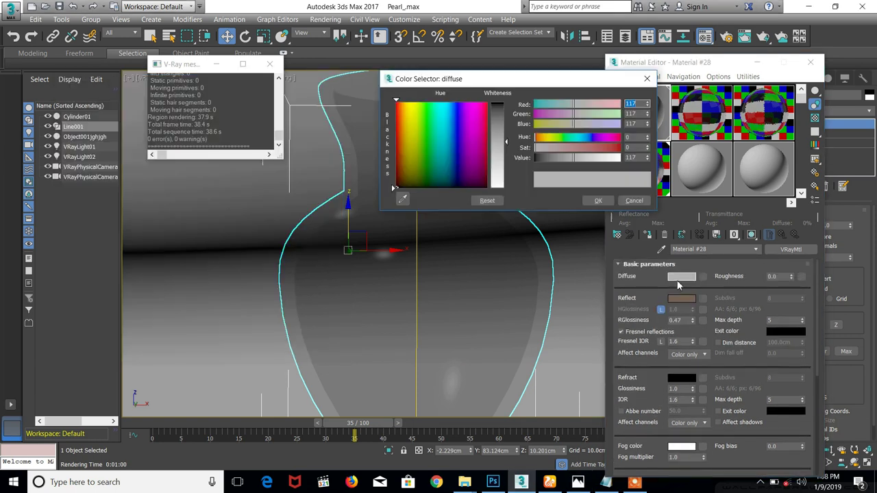
click(647, 78)
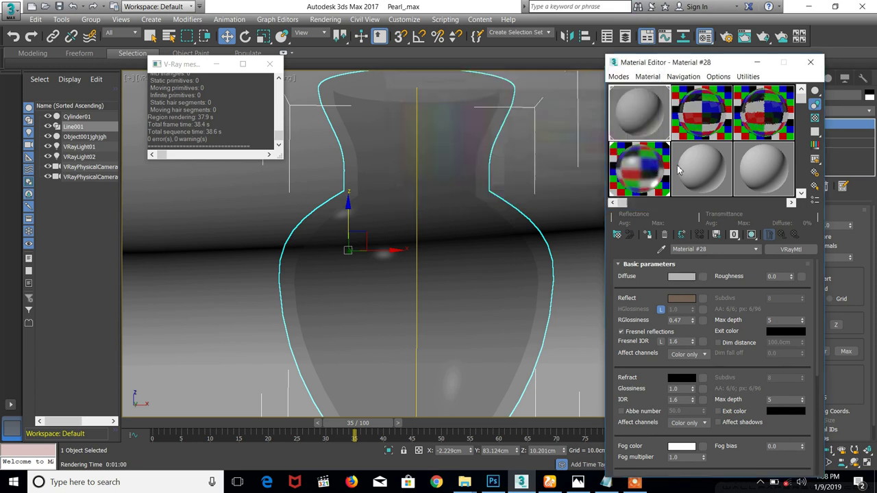
Review the reflection, refraction and fog parameters of the frosted glass material 08 - Default
click(662, 169)
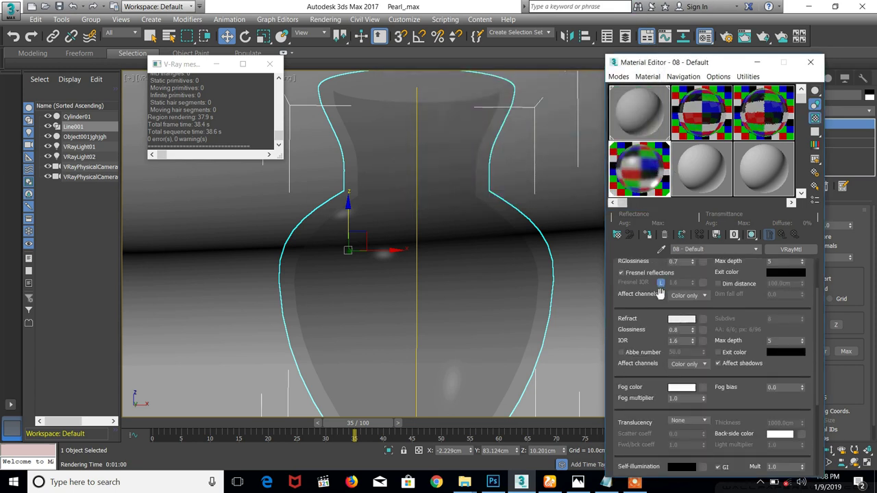
scroll(655, 356, down, 2)
scroll(655, 355, up, 1)
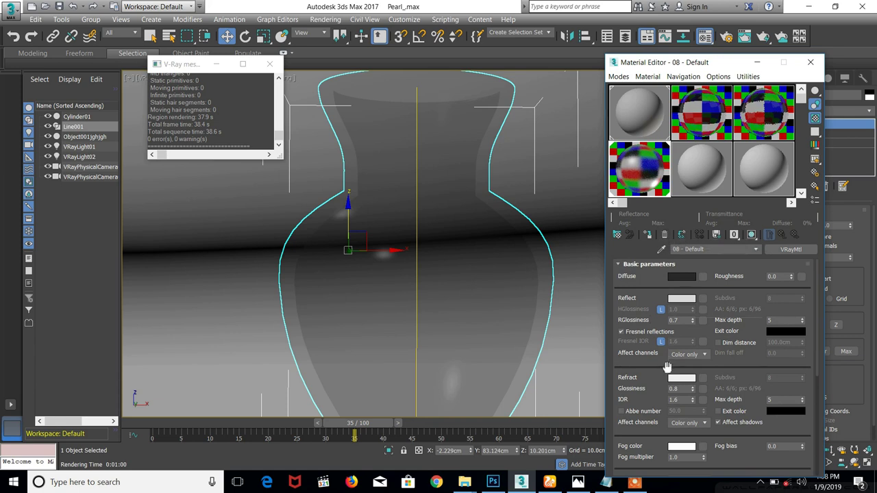
scroll(659, 316, down, 2)
scroll(659, 311, down, 1)
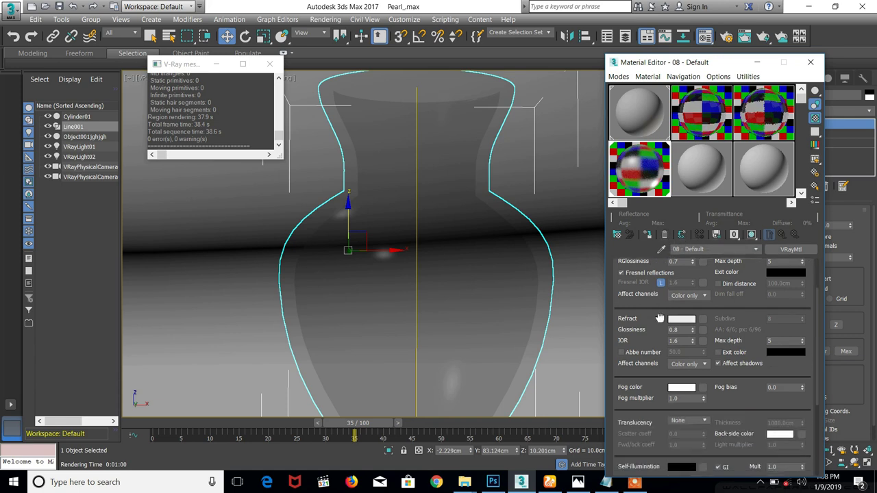
scroll(660, 318, up, 3)
scroll(662, 334, down, 2)
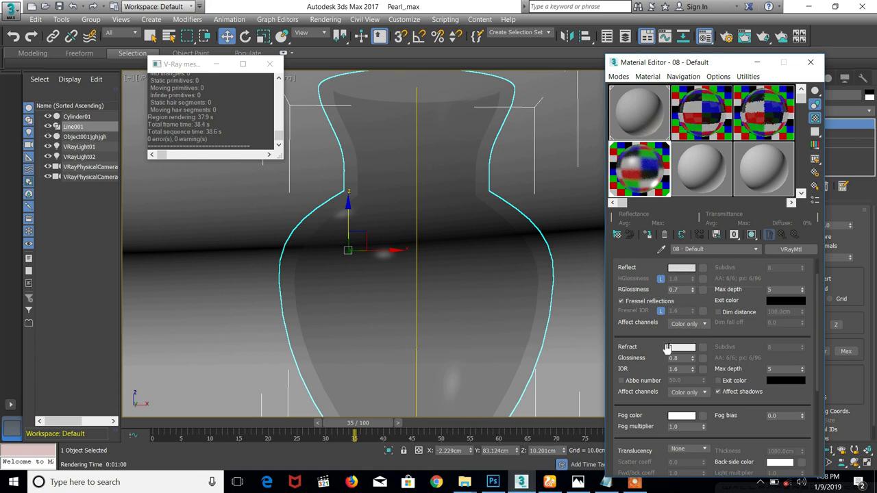
scroll(649, 342, down, 2)
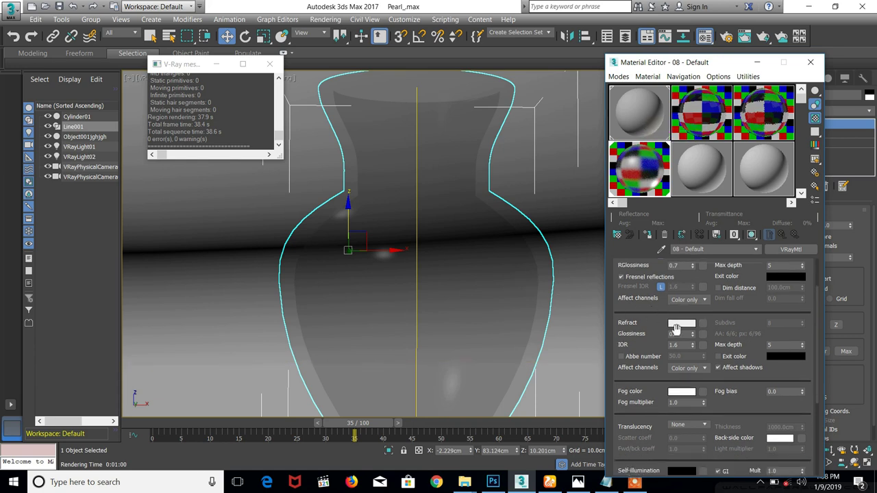
scroll(636, 308, up, 3)
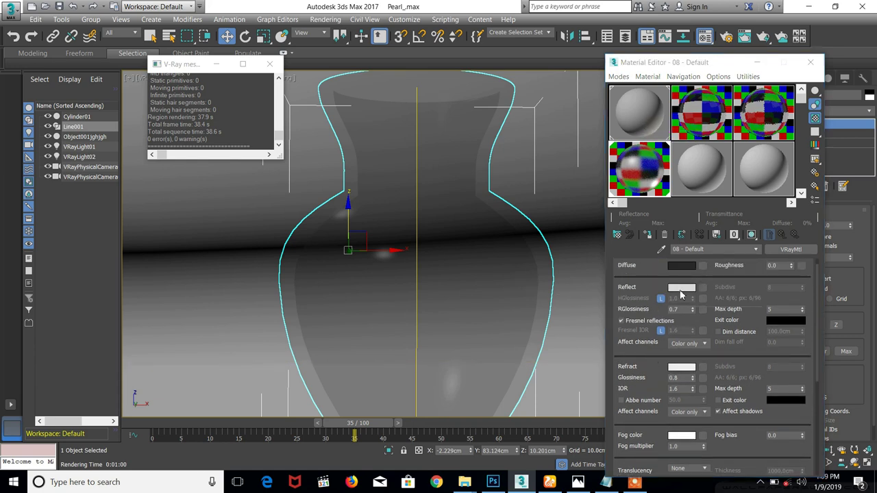
click(680, 292)
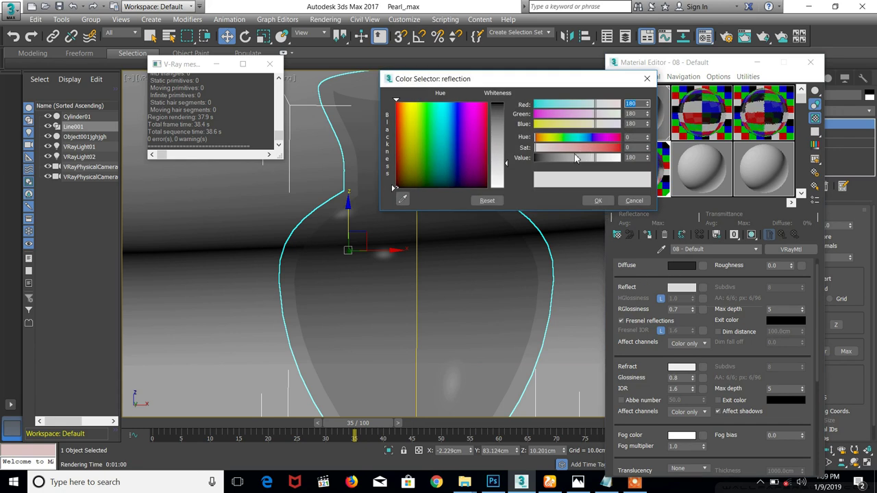
click(548, 137)
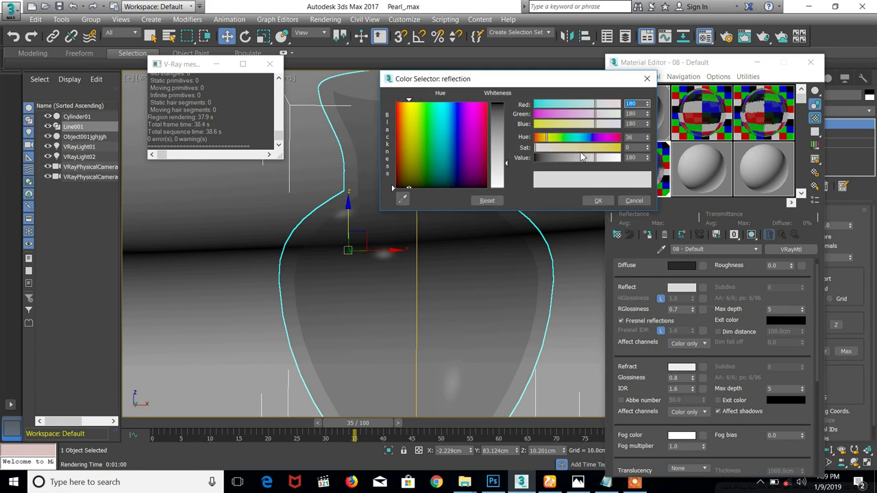
click(548, 137)
click(547, 158)
drag(558, 152, 604, 150)
drag(547, 157, 558, 157)
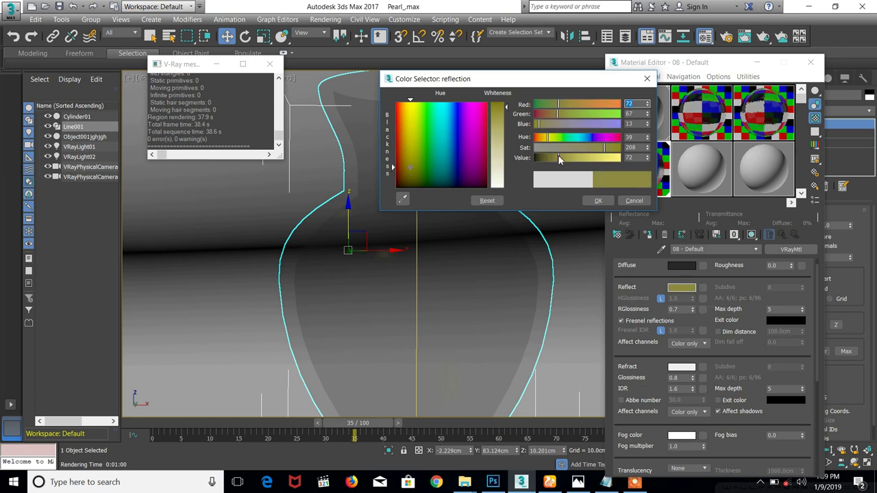
click(634, 200)
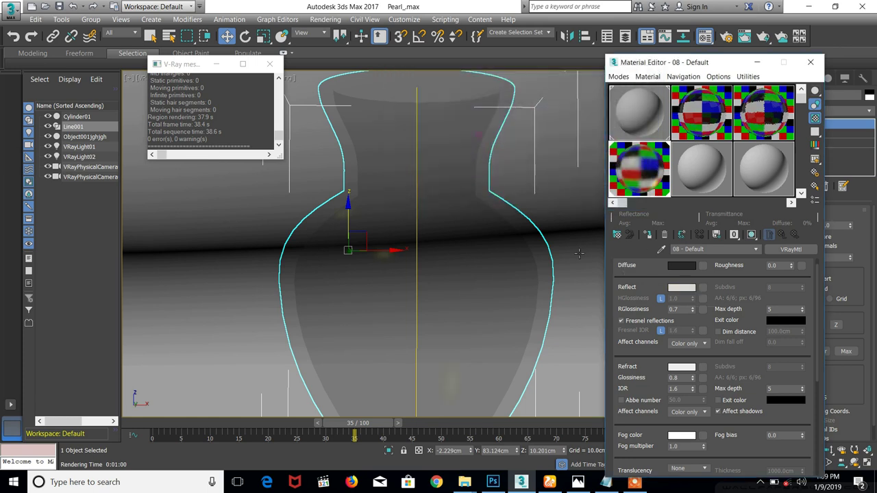
Copy the frosted glass material 08 - Default onto the unused sample slot beside it
click(695, 170)
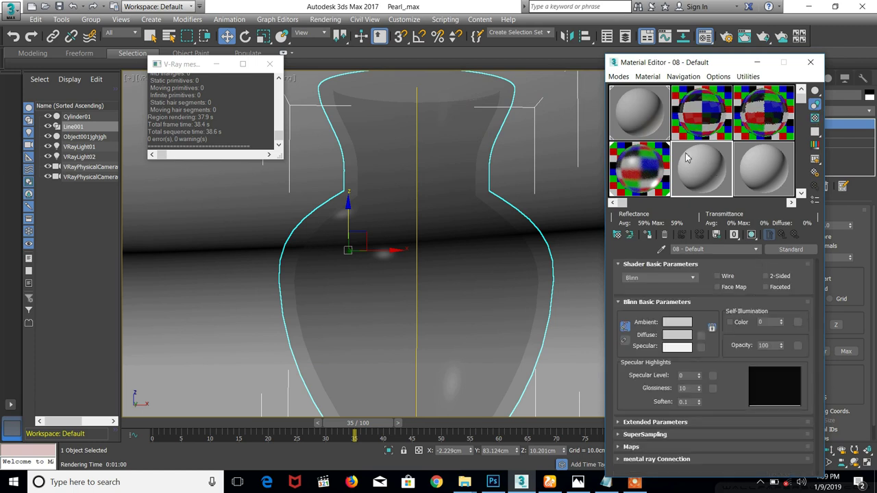
drag(684, 159, 699, 172)
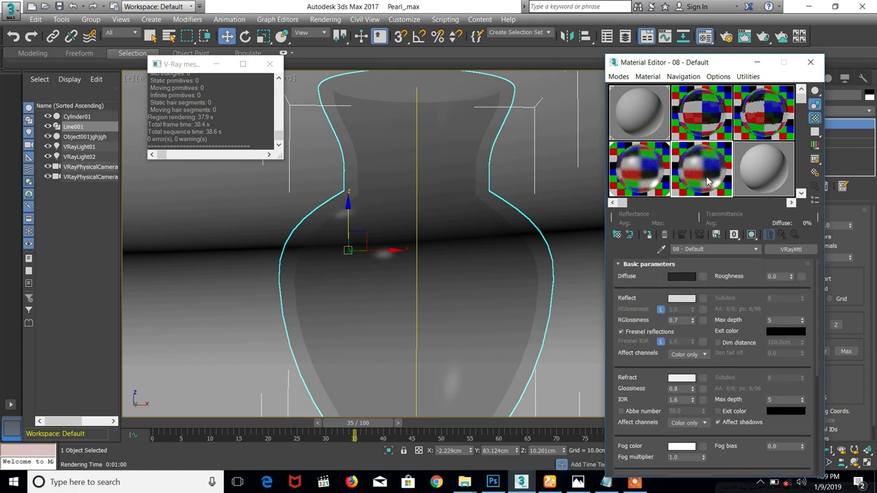
Restore the copied sample slot to its default material and rename the frosted glass material 08 - Default as glass_matte
click(716, 173)
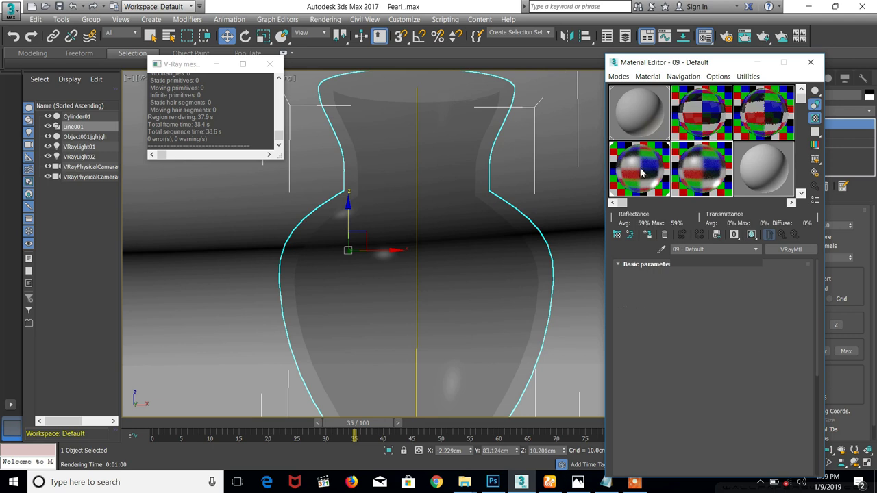
click(641, 180)
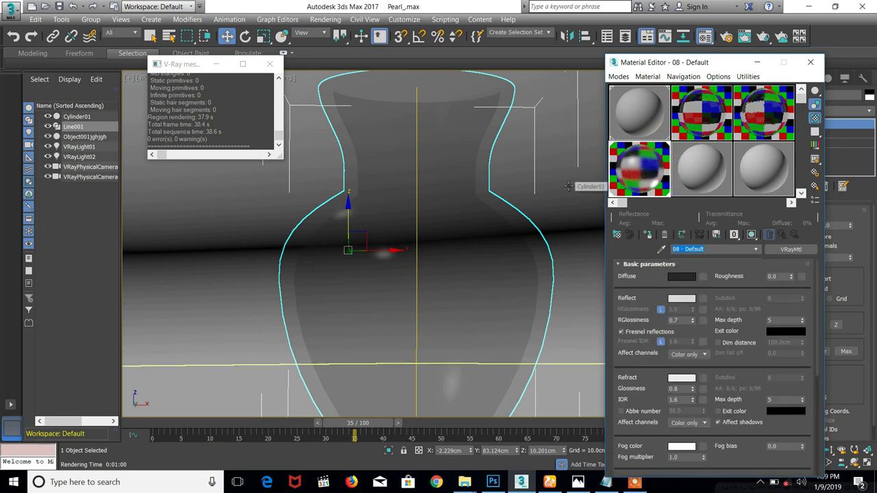
text(glass_matte)
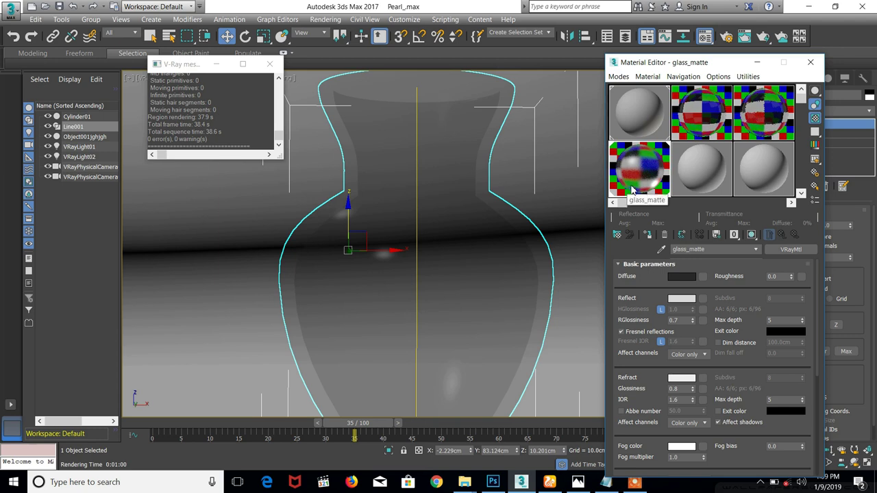
Check the green bottle in reference photo 4.JPG and rename the unused material 09 - Default beside glass_matte as glass_fog
click(691, 176)
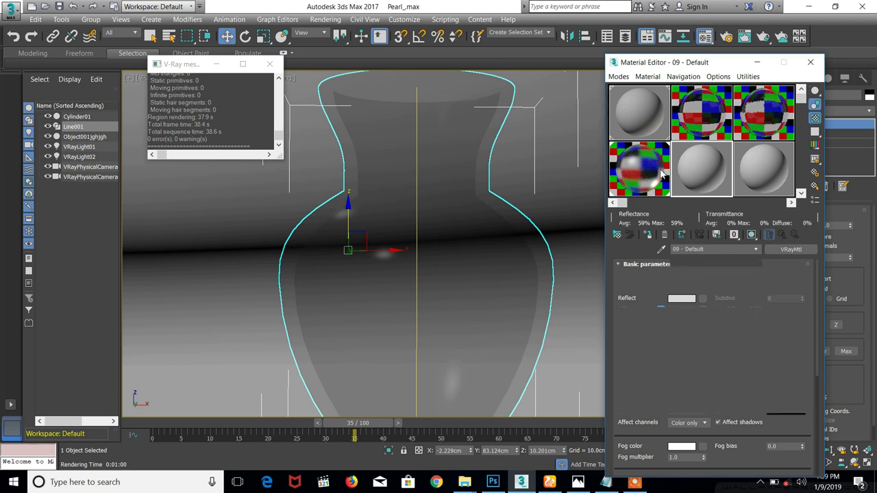
click(653, 177)
click(694, 170)
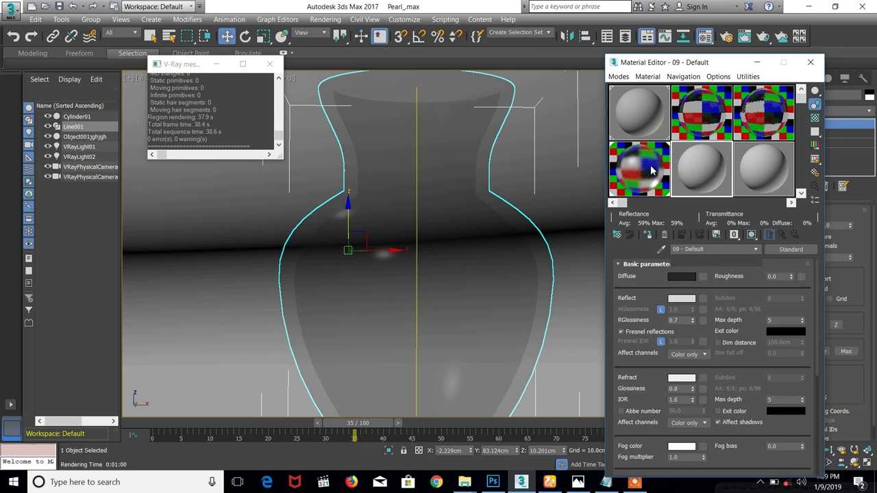
click(658, 171)
click(577, 482)
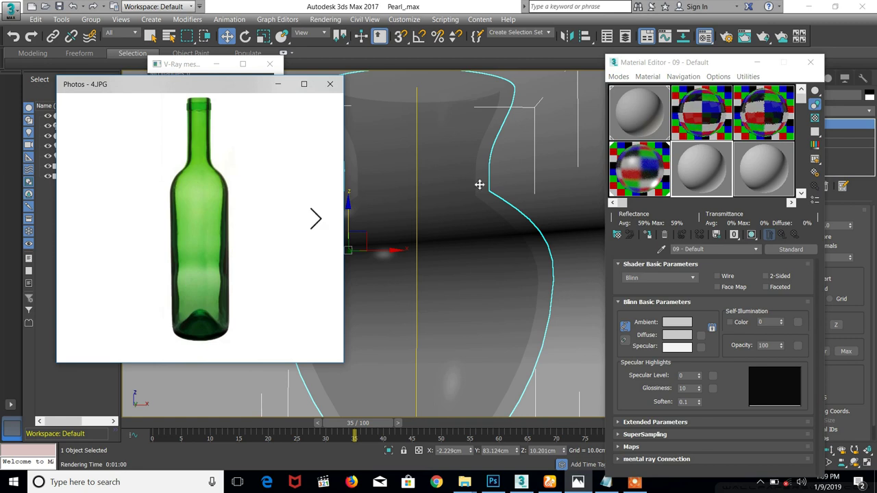
click(713, 250)
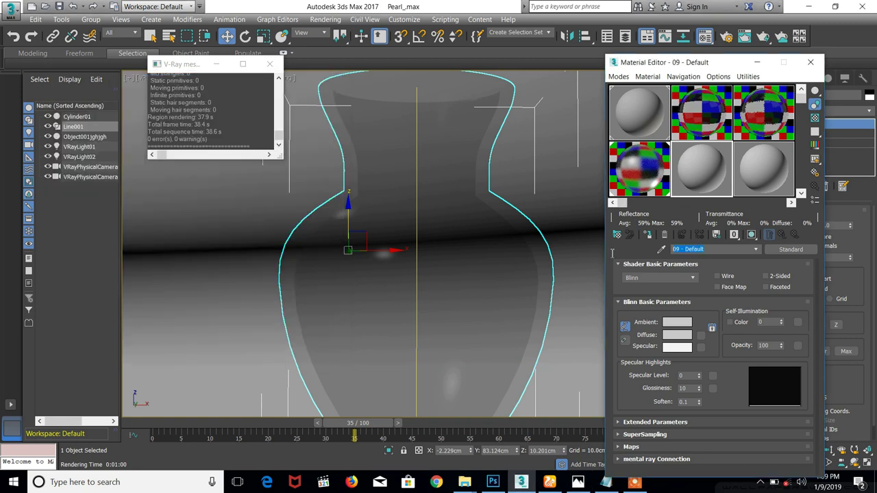
text(gla)
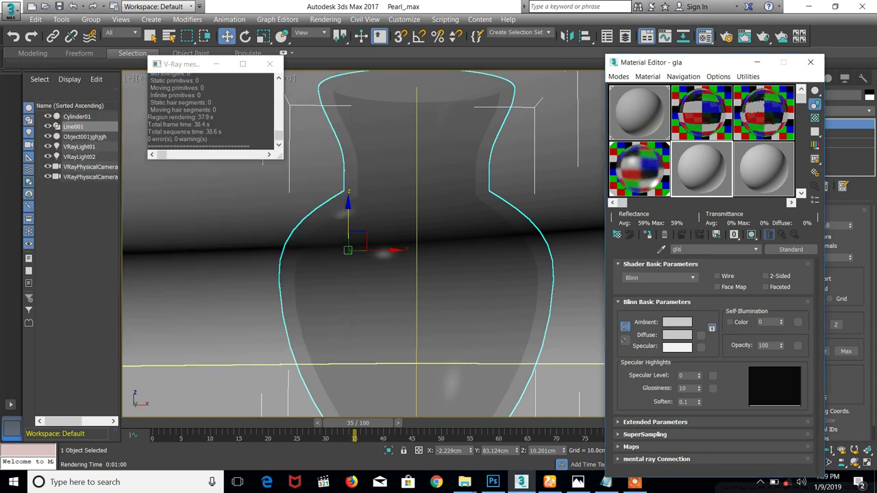
text(ss_g)
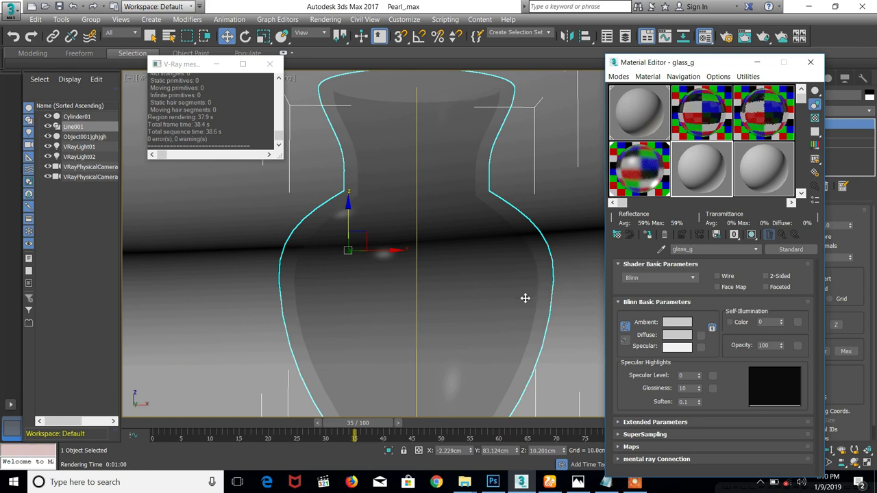
key(BackSpace)
Change glass_fog to a VRayMtl and set its diffuse color to a near-black with value 4
click(791, 249)
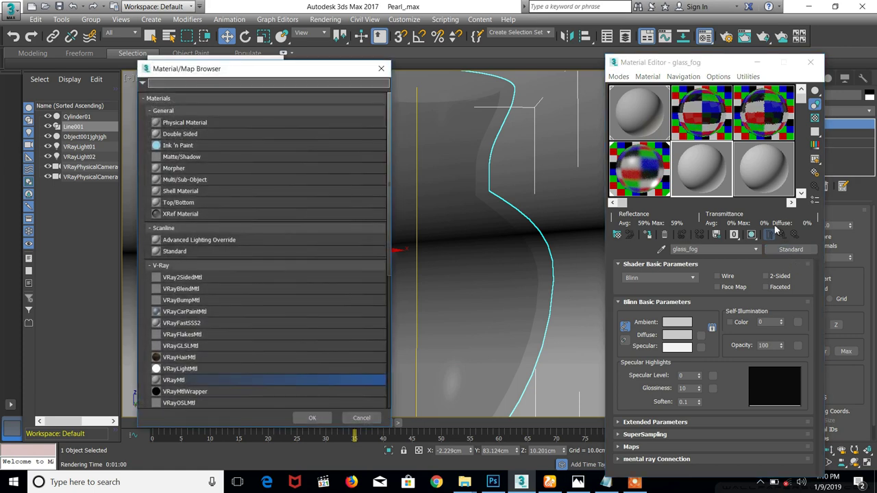
double_click(179, 381)
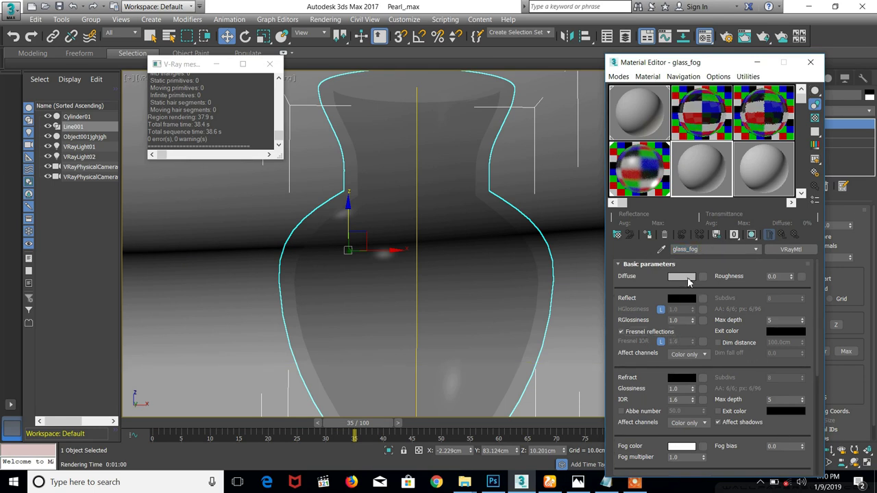
click(686, 277)
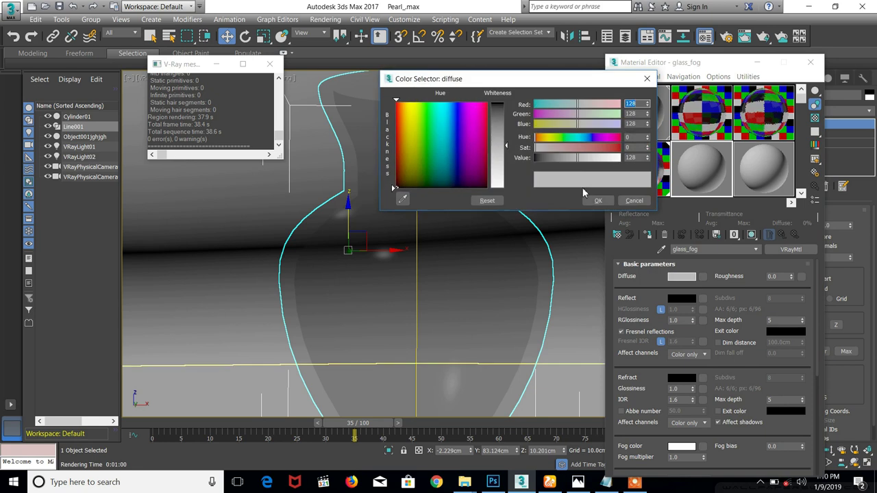
double_click(638, 158)
text(4)
key(Return)
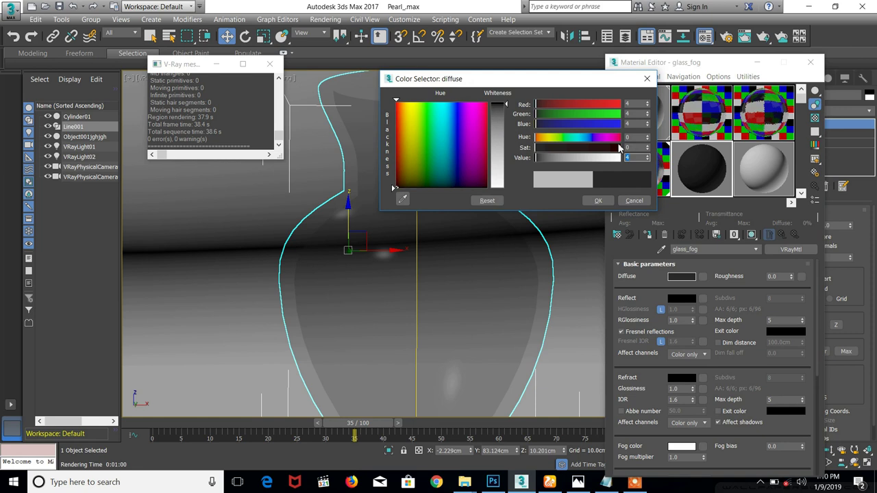
click(598, 200)
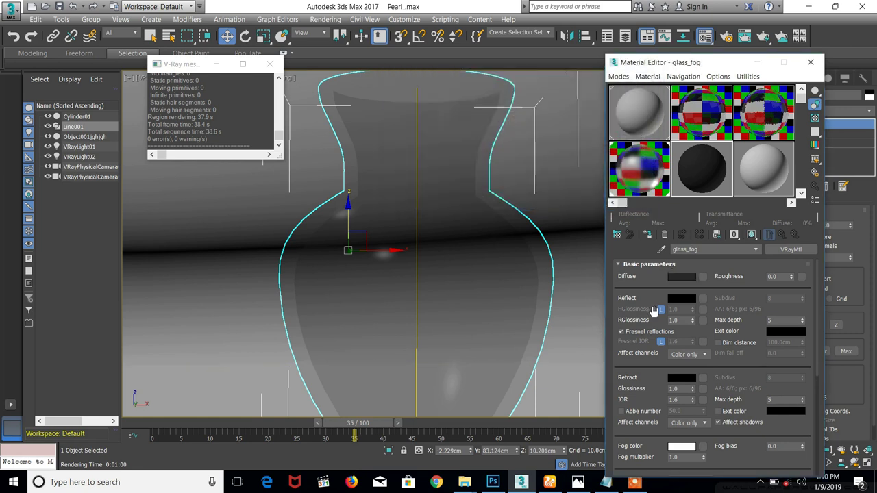
Set the reflection color of glass_fog to a light grey with value 180
click(682, 298)
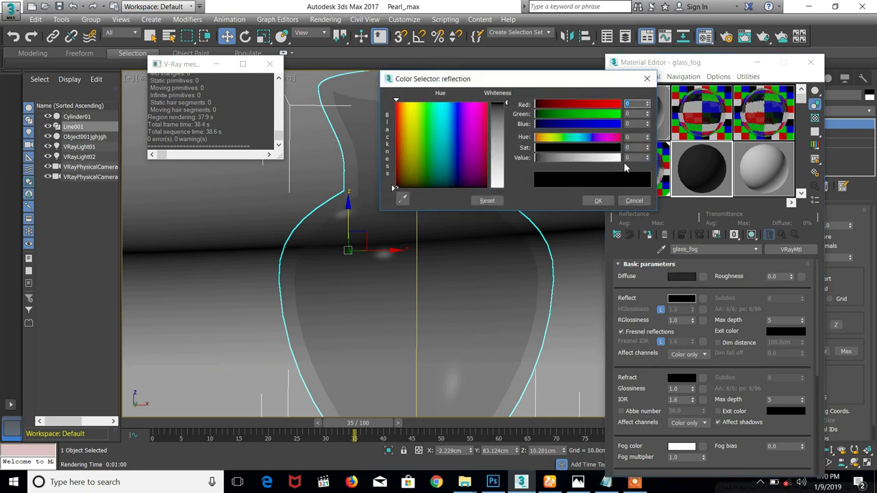
click(636, 158)
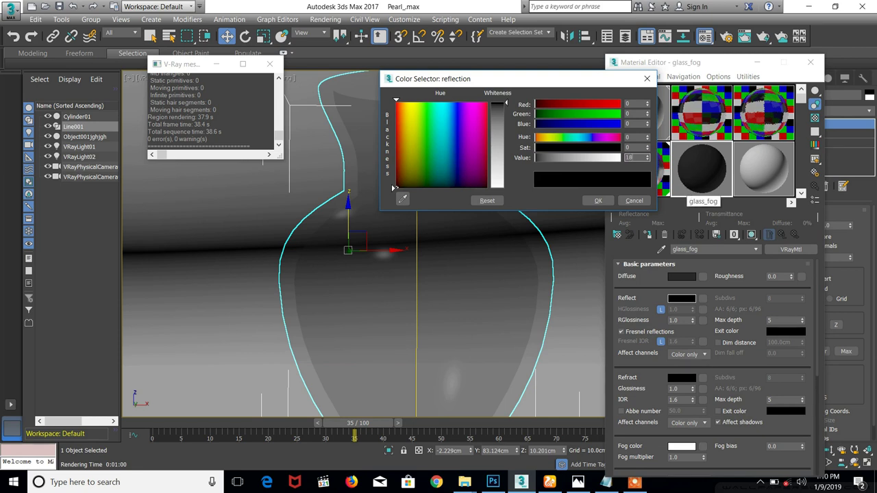
key(Return)
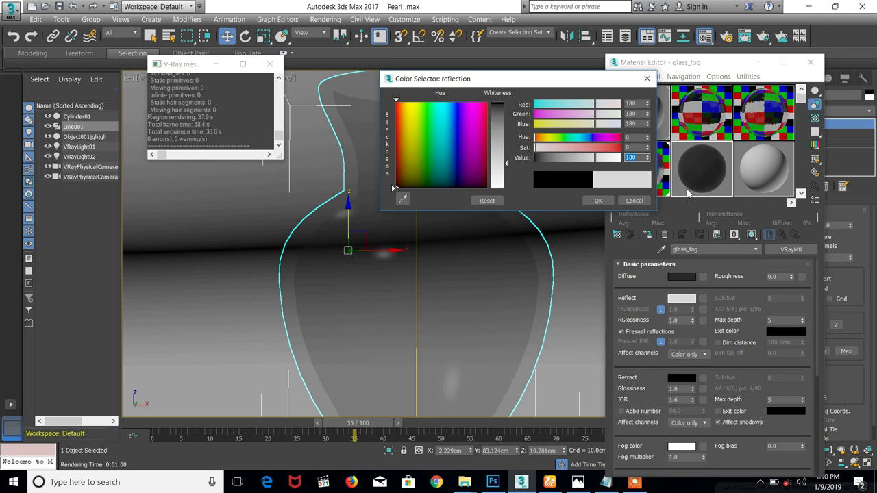
click(596, 200)
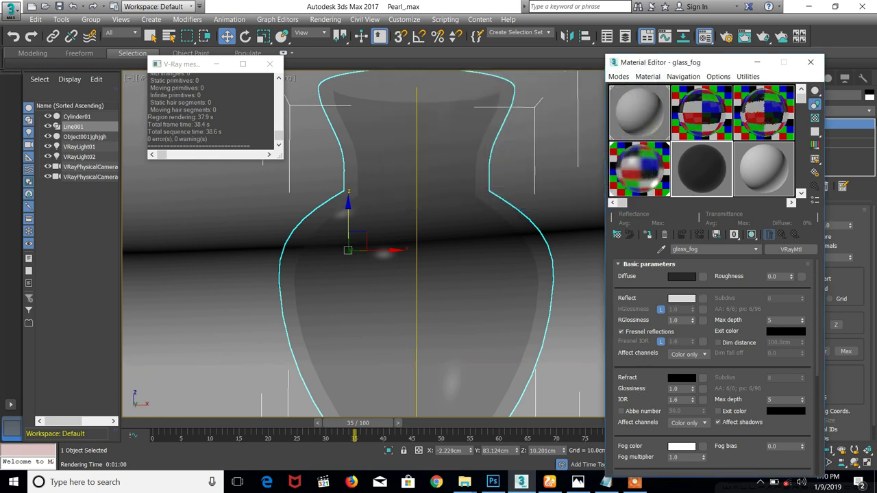
Turn on the checkered sample background for glass_fog and show its preview in a separate enlarged window
click(814, 118)
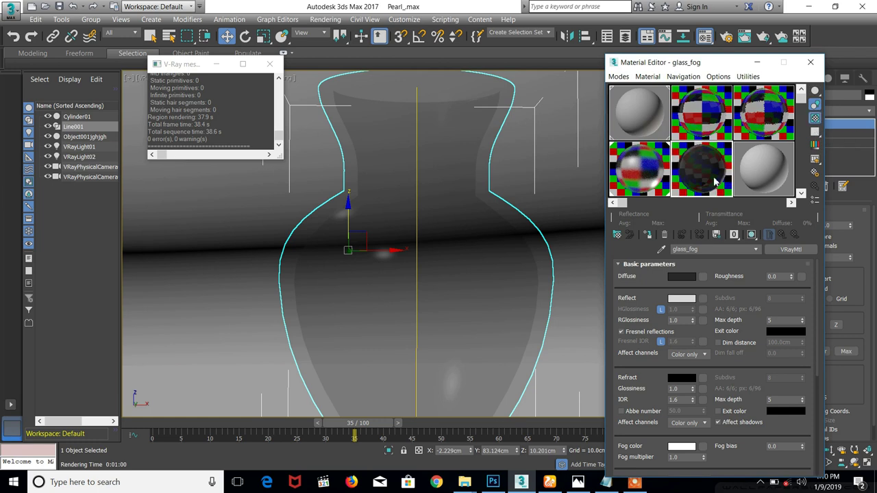
double_click(715, 181)
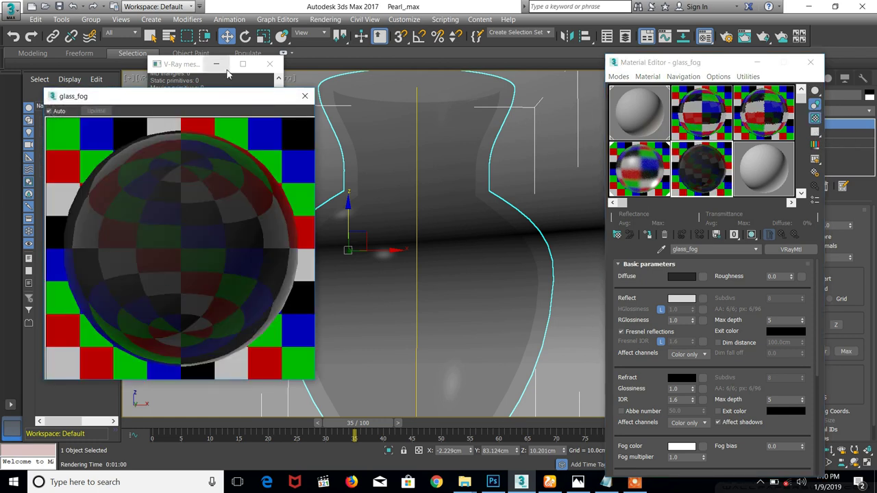
drag(240, 101, 248, 122)
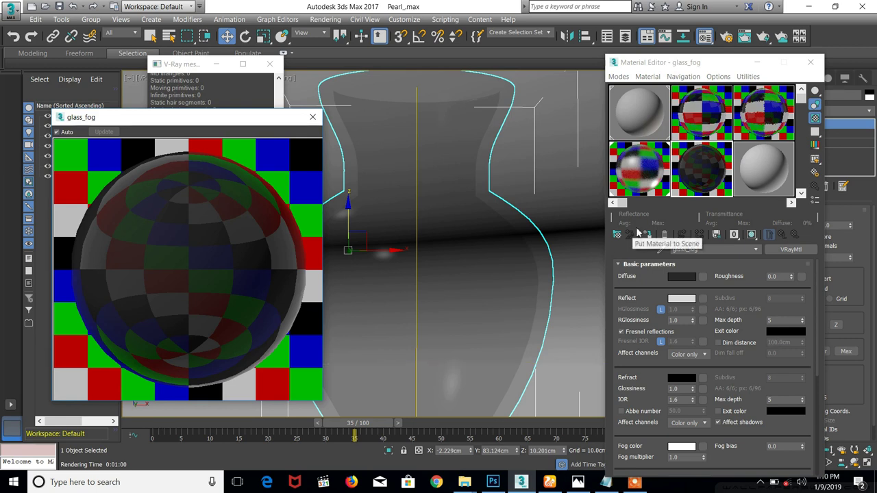
Set the refraction color of glass_fog to a near-white with value 220
click(683, 378)
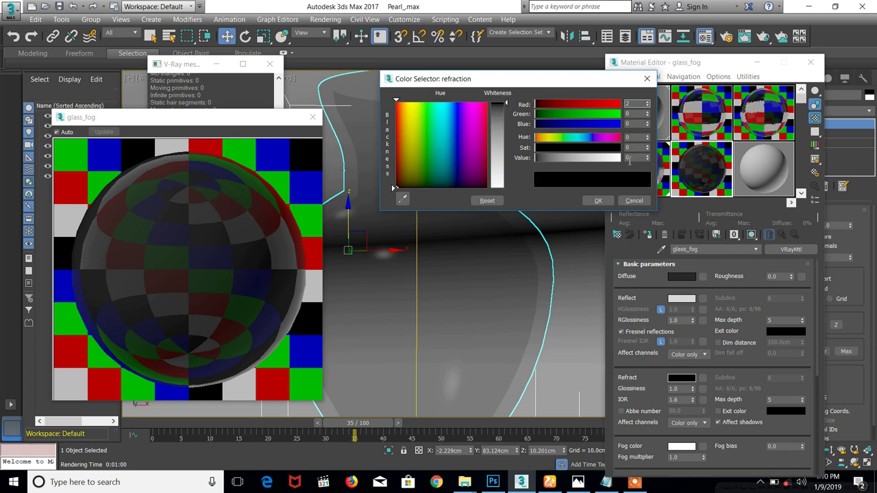
drag(647, 105, 647, 113)
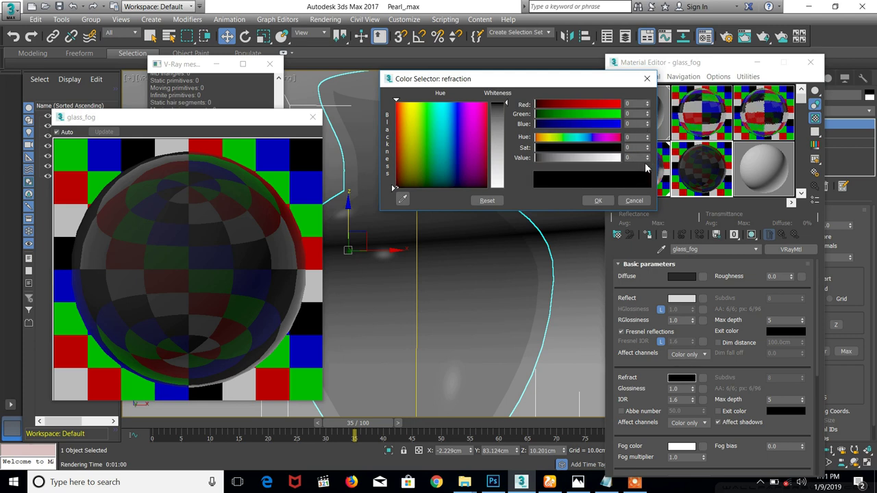
click(644, 159)
key(Return)
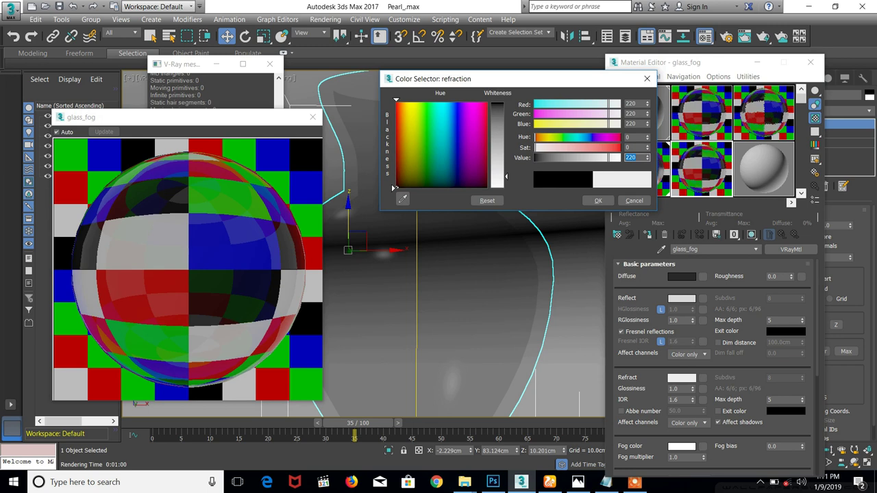
click(601, 201)
scroll(653, 375, down, 2)
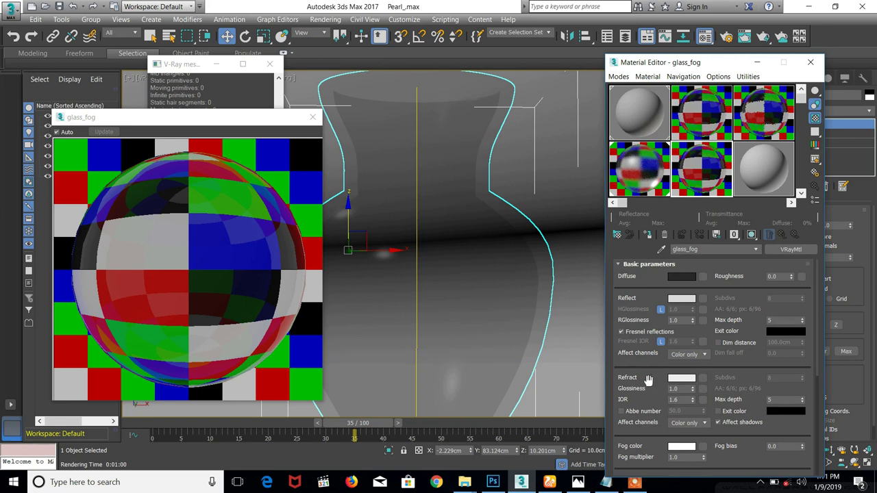
scroll(651, 377, down, 1)
click(745, 38)
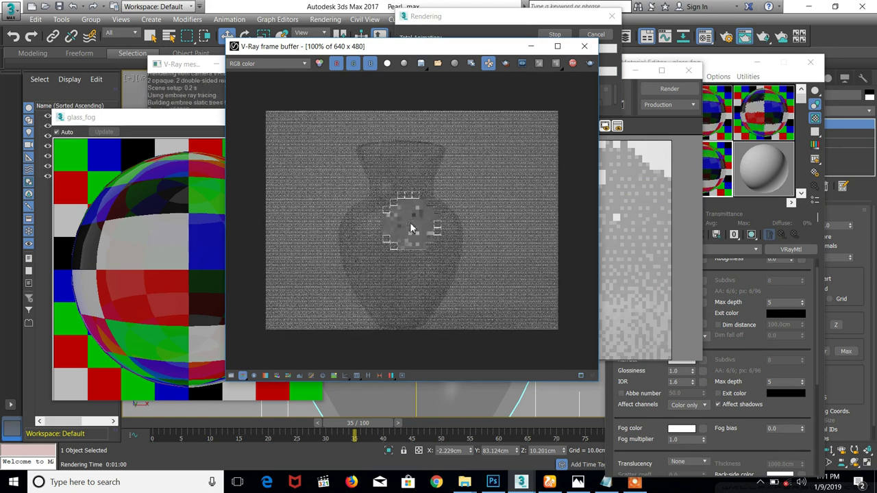
click(572, 63)
click(585, 45)
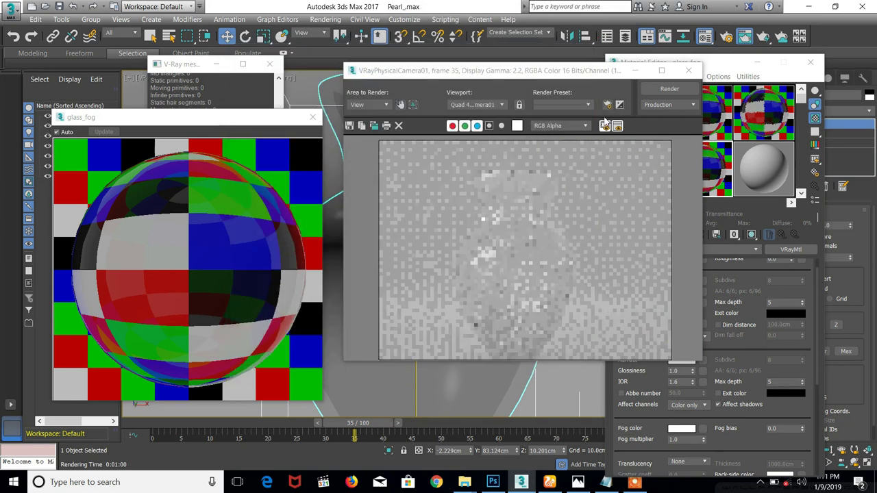
click(689, 70)
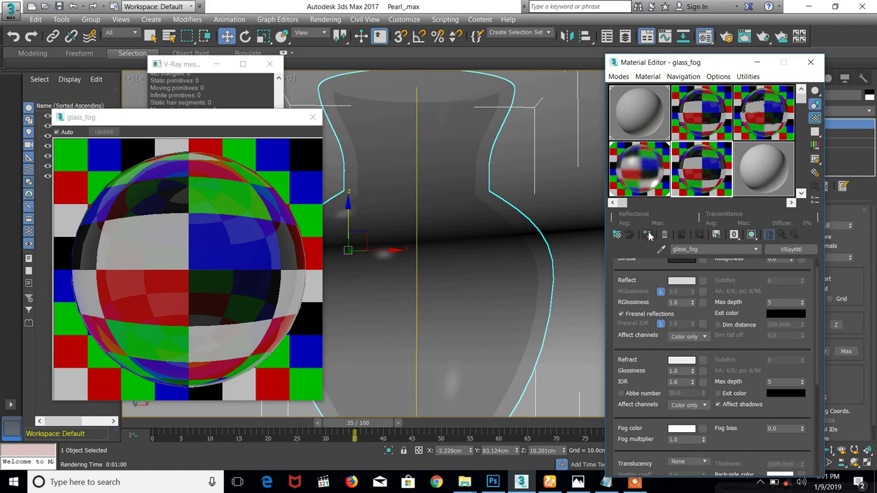
Assign glass_fog to the selected vase, render the camera view, and close the render, preview and V-Ray messages windows
click(745, 36)
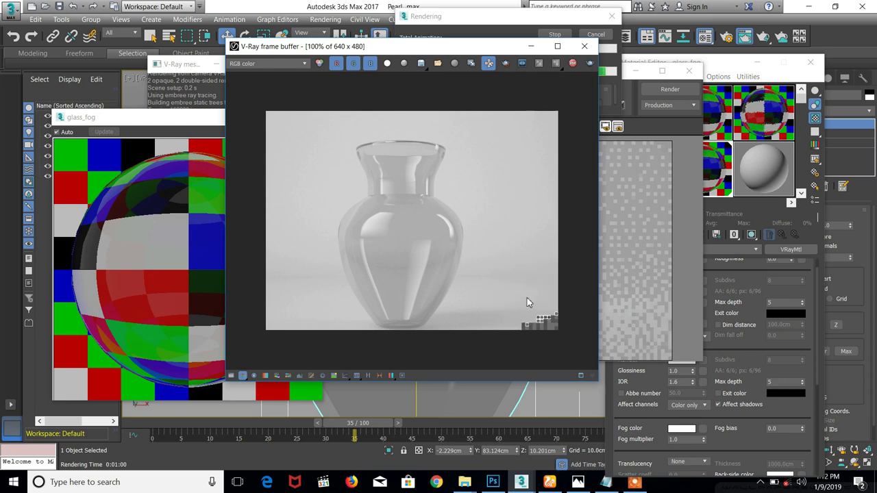
click(584, 46)
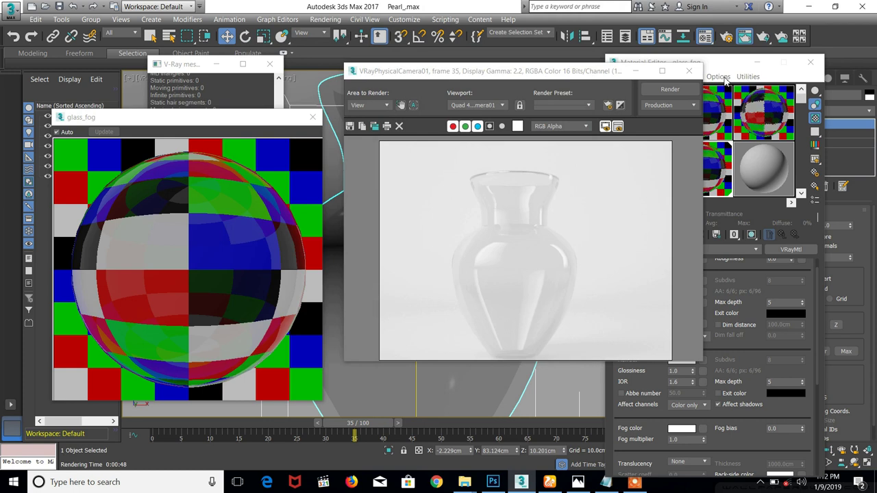
click(692, 69)
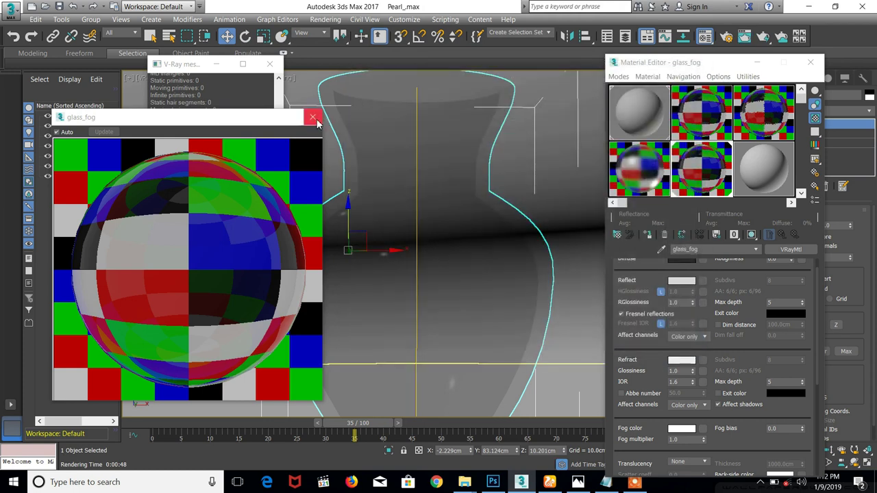
click(312, 117)
click(272, 66)
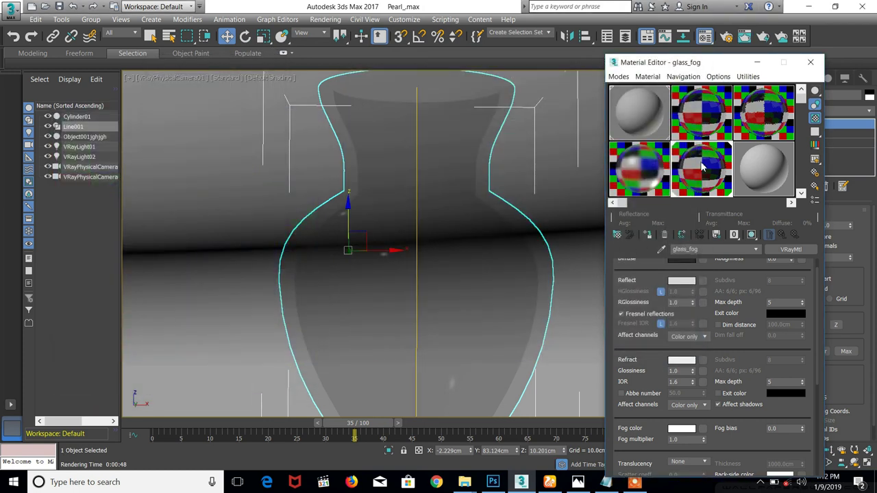
Review the enlarged glass_fog preview and its basic parameters against the green bottle in reference photo 4.JPG
double_click(706, 171)
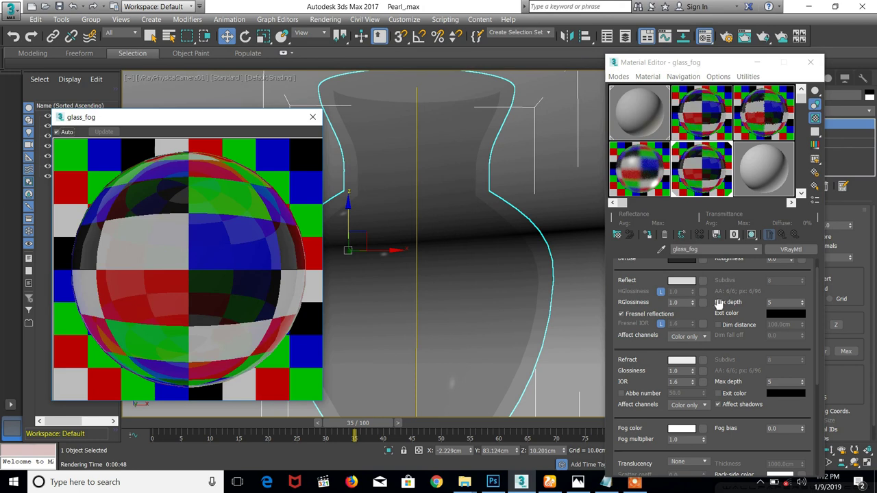
click(713, 352)
scroll(722, 347, up, 1)
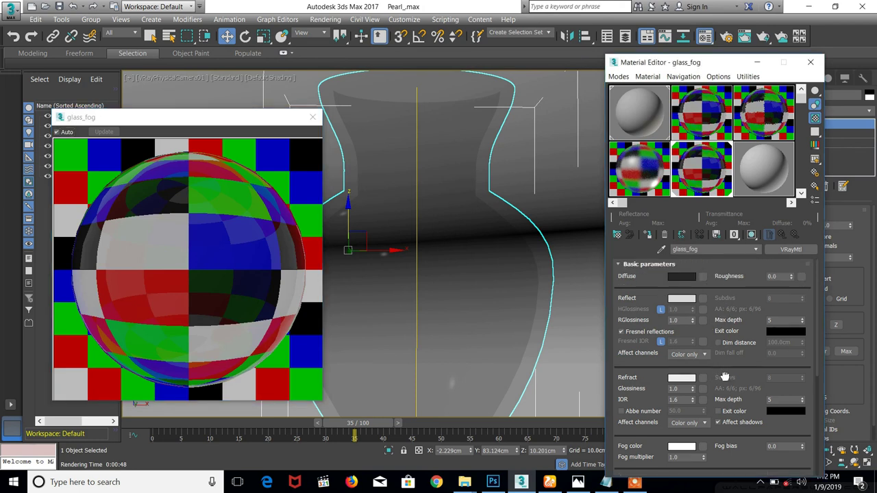
click(578, 482)
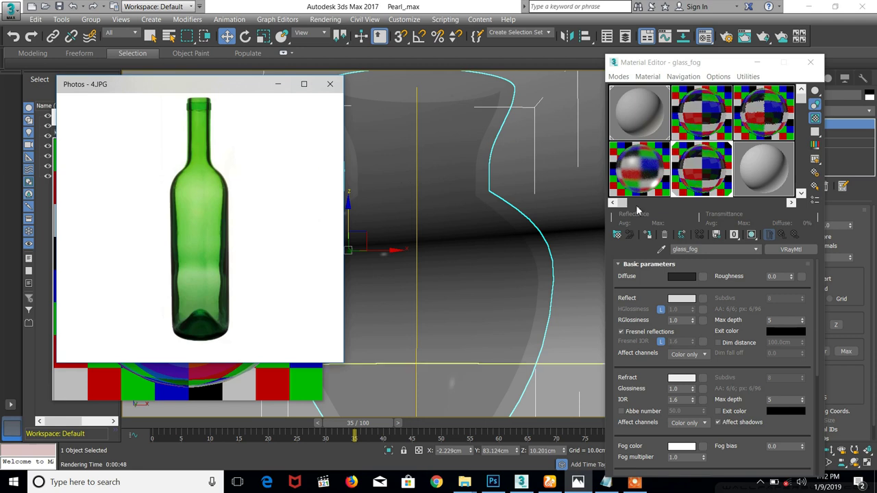
Examine glass_fog's reflection, refraction, fog, translucency and BRDF parameters
click(681, 371)
scroll(675, 363, down, 5)
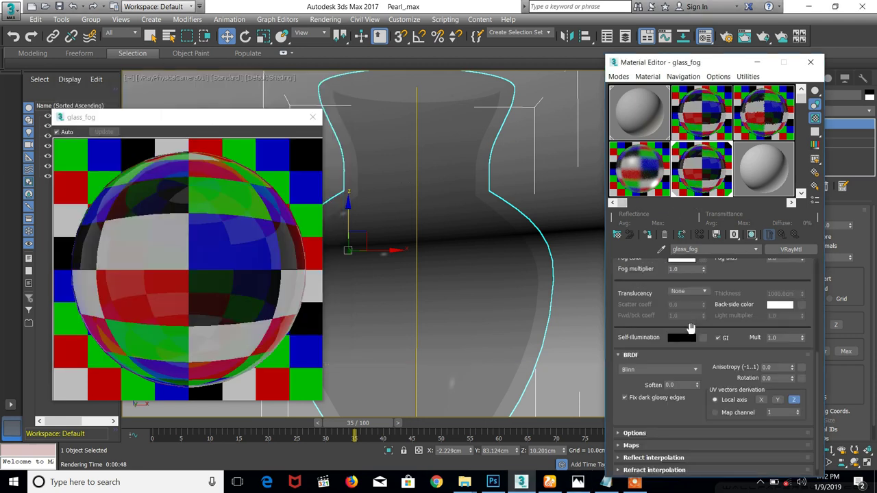
scroll(660, 351, up, 1)
scroll(665, 339, down, 2)
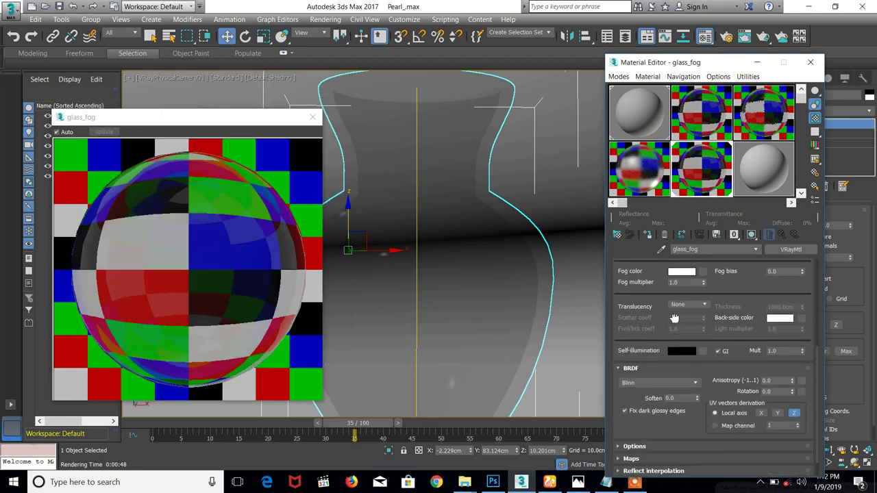
scroll(670, 329, up, 2)
scroll(673, 322, down, 1)
scroll(664, 356, up, 5)
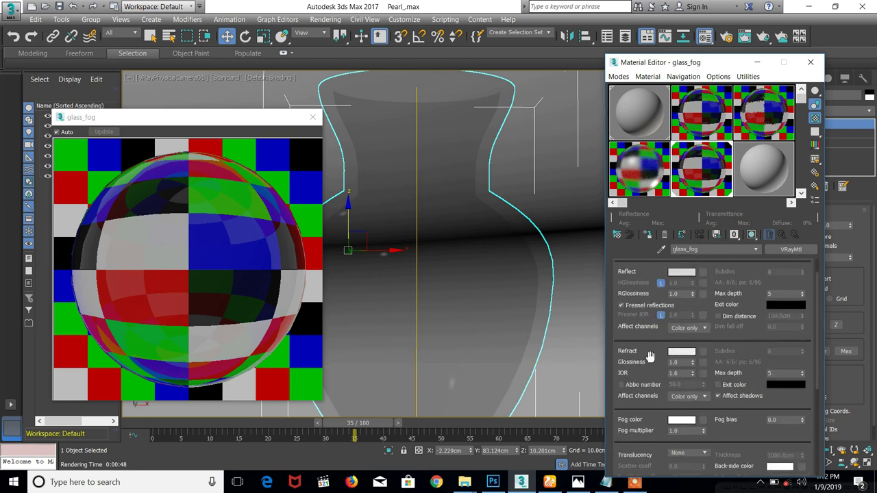
scroll(657, 322, down, 3)
scroll(644, 329, up, 1)
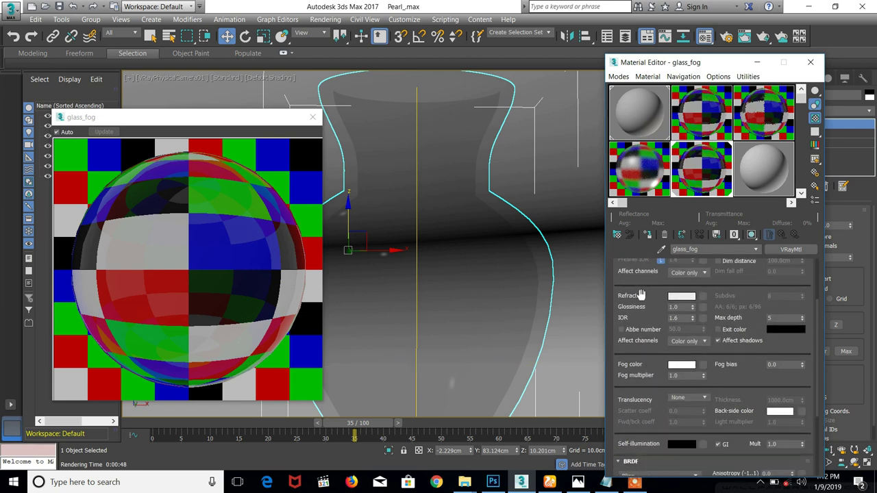
scroll(654, 366, down, 1)
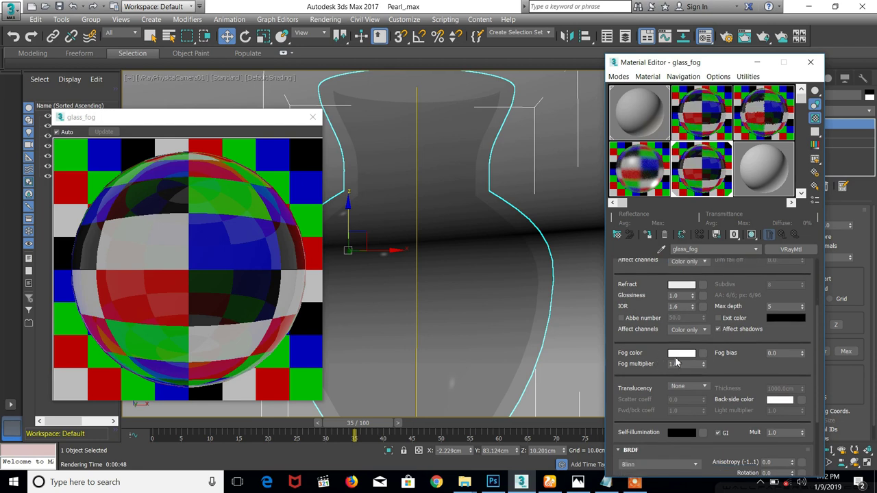
Open the fog color of glass_fog for editing and study the green bottle in reference photo 4.JPG up close
click(680, 353)
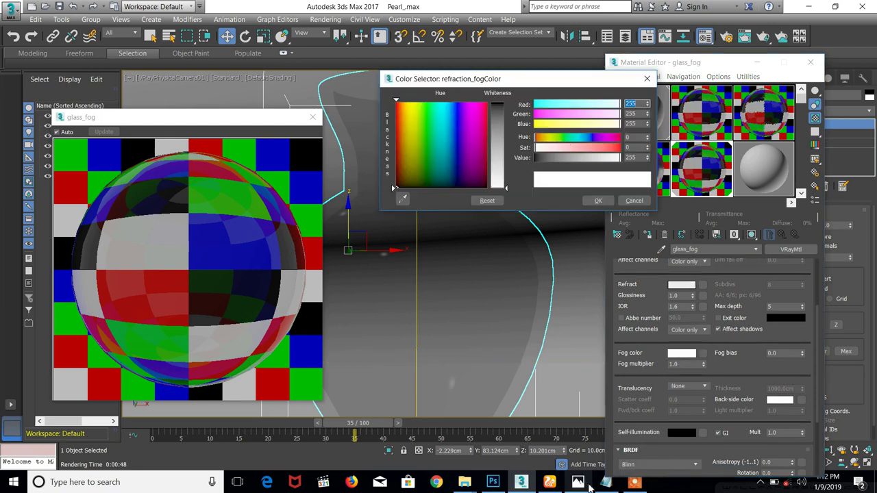
mouse_move(581, 484)
click(549, 439)
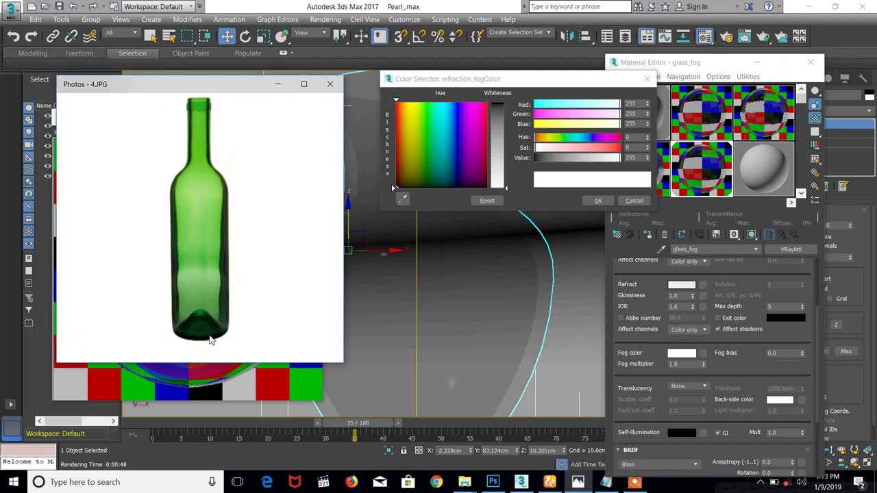
scroll(210, 341, up, 3)
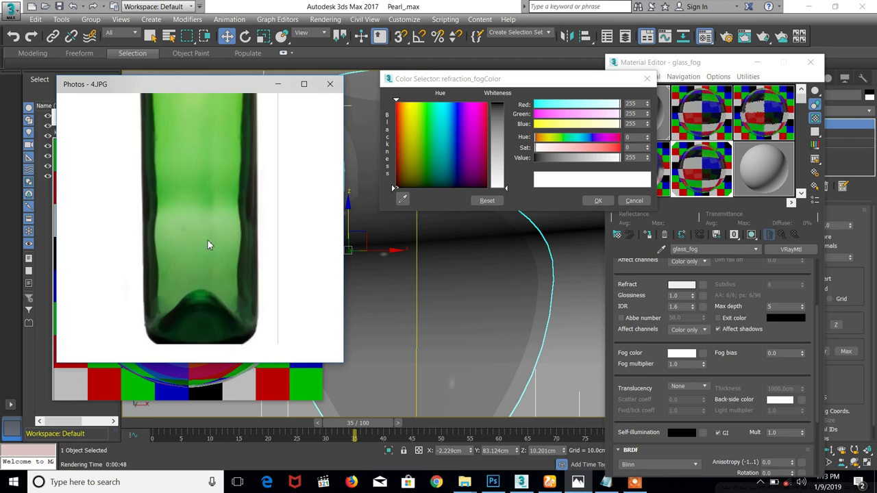
scroll(199, 240, up, 2)
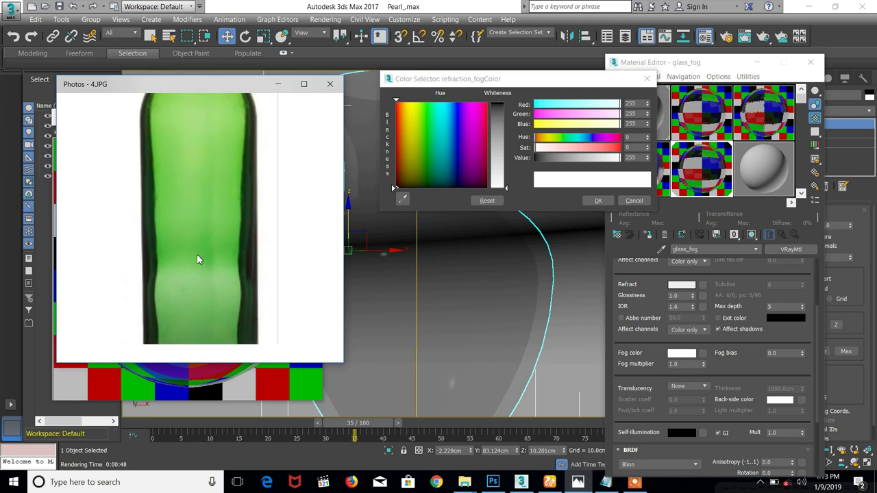
scroll(221, 221, up, 2)
scroll(268, 178, down, 1)
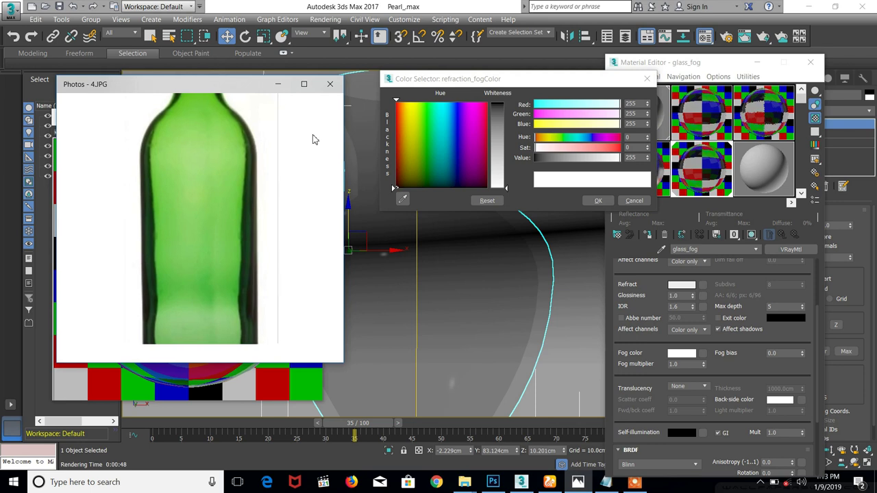
ctrl+scroll(230, 185, down, 3)
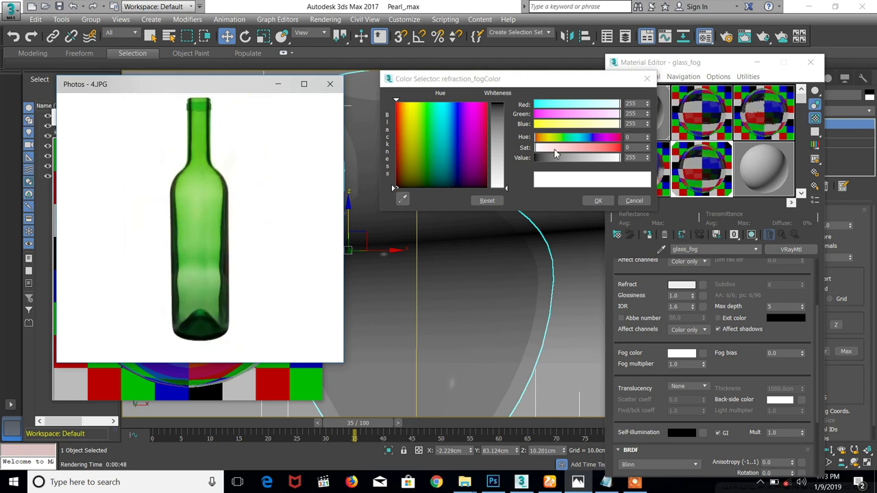
Set the fog color to a light green with hue 84, saturation 159 and value 242
click(561, 140)
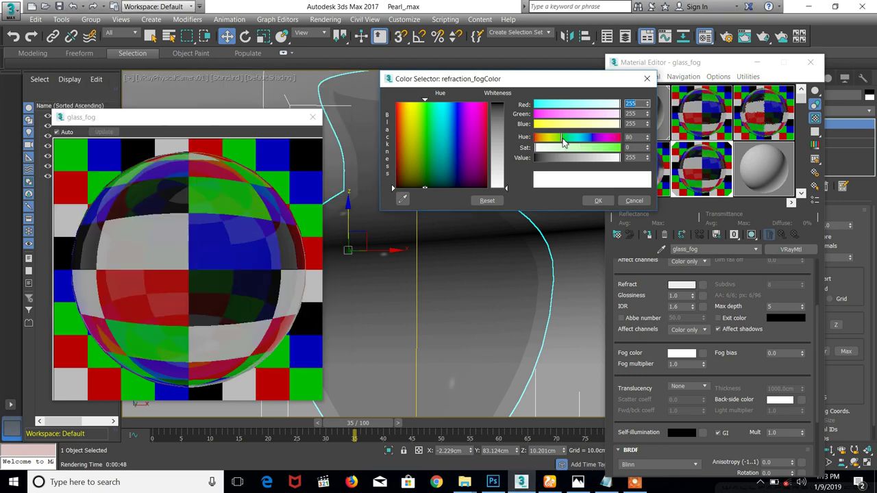
click(613, 151)
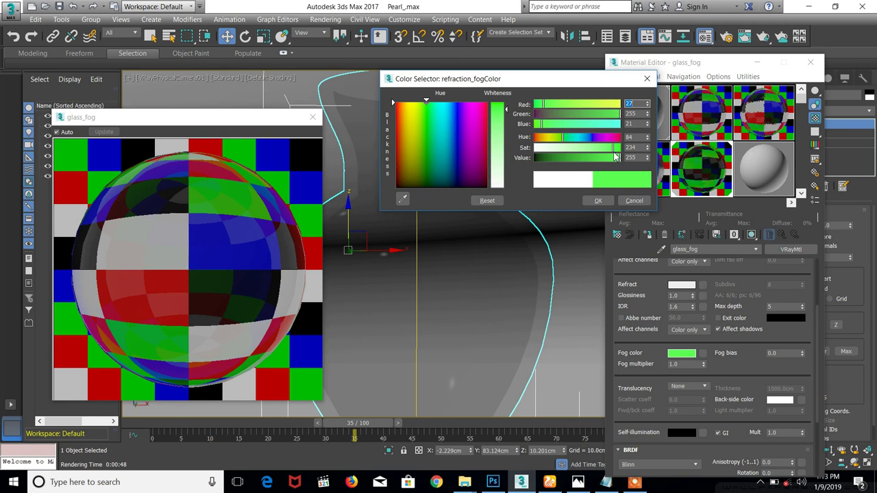
drag(582, 159, 614, 166)
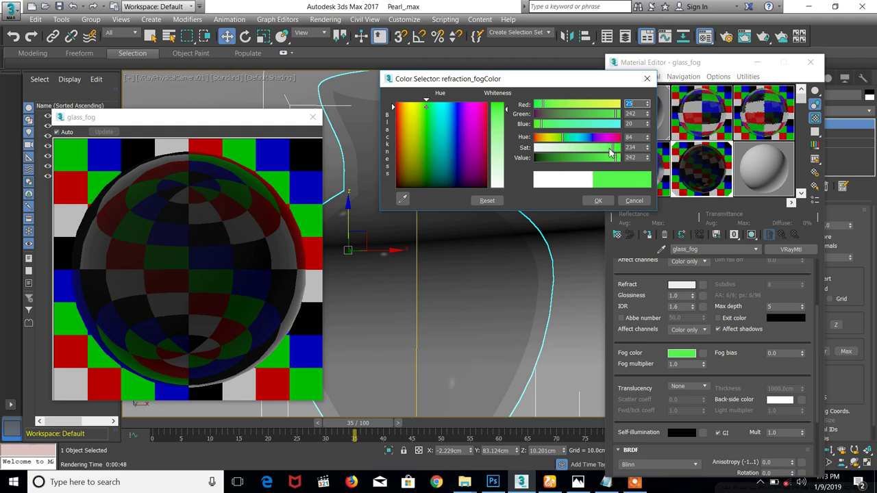
drag(610, 153, 588, 156)
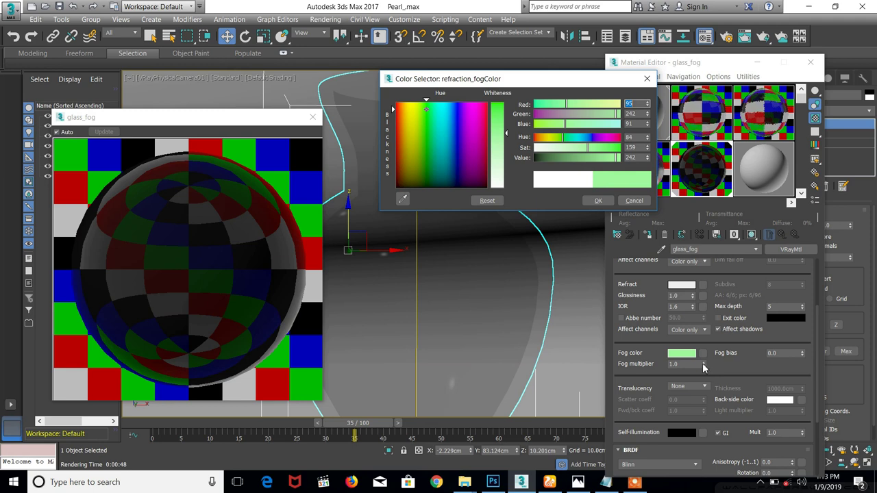
Lower the fog multiplier to 0.0 and raise the green fog color's saturation to 255
drag(702, 363, 706, 440)
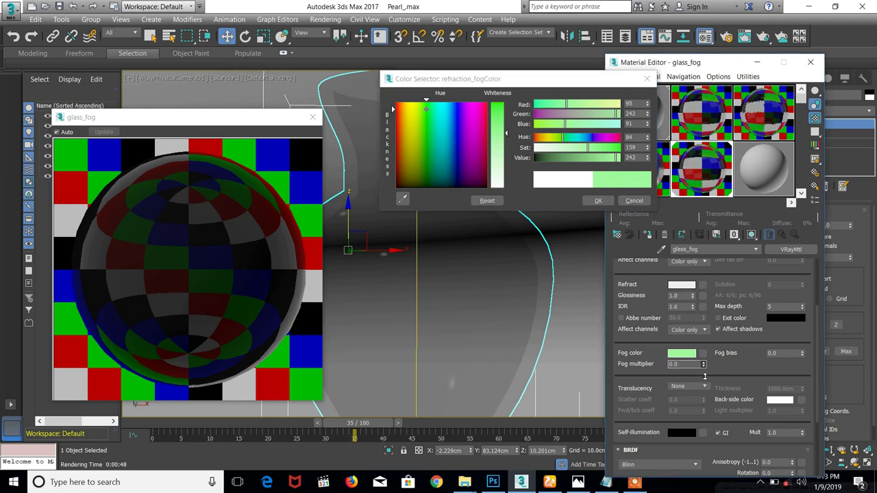
drag(704, 376, 705, 366)
drag(588, 148, 622, 152)
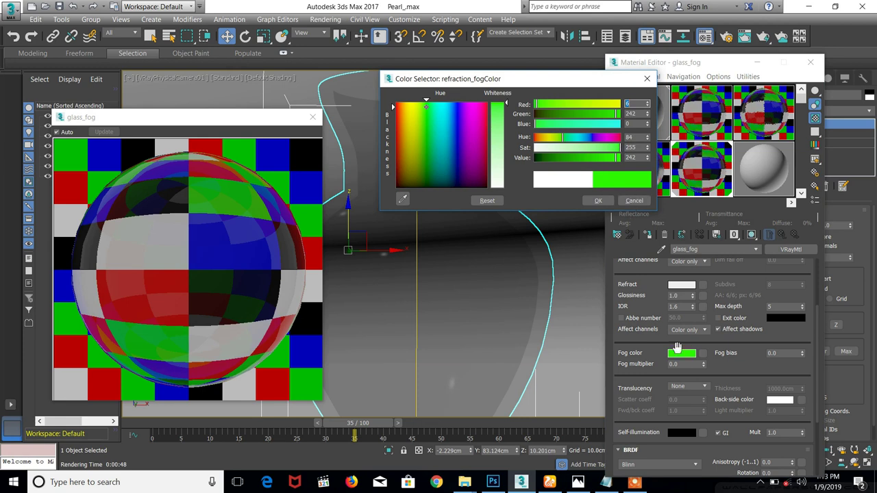
Accept the green fog color and set glass_fog's fog multiplier to 0.01, trying 0.1 first
drag(703, 364, 705, 354)
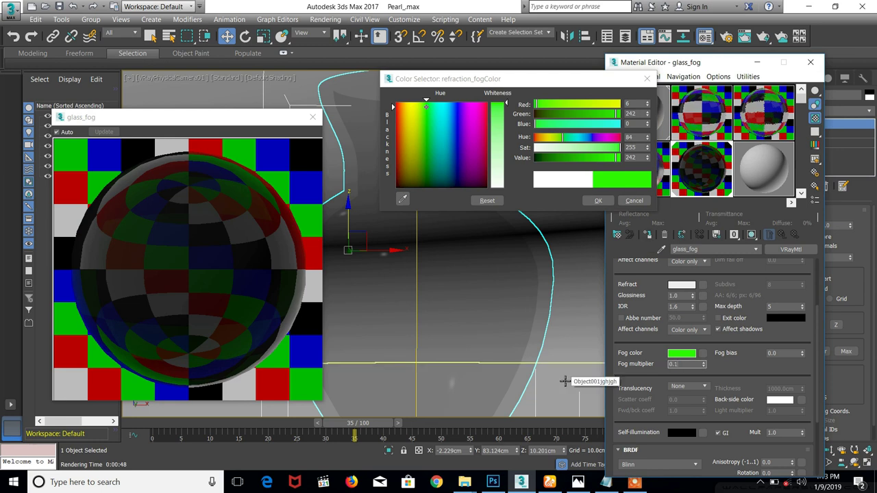
text(1)
key(Return)
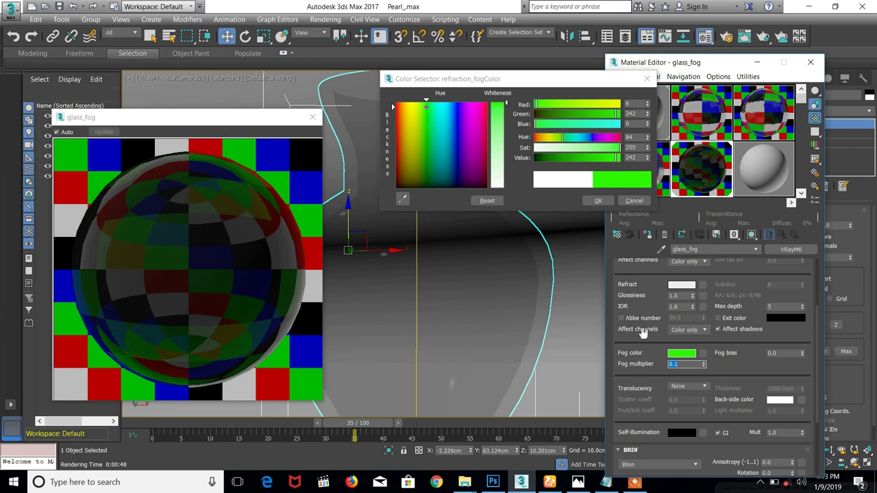
click(604, 201)
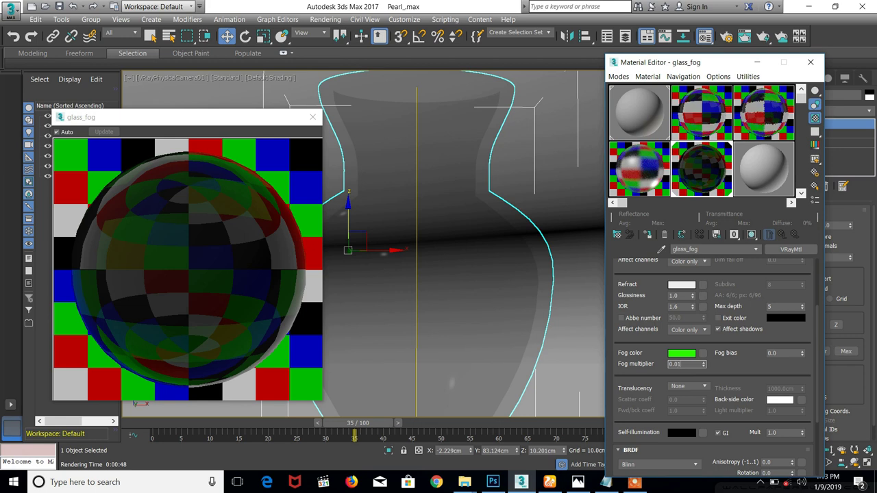
key(Return)
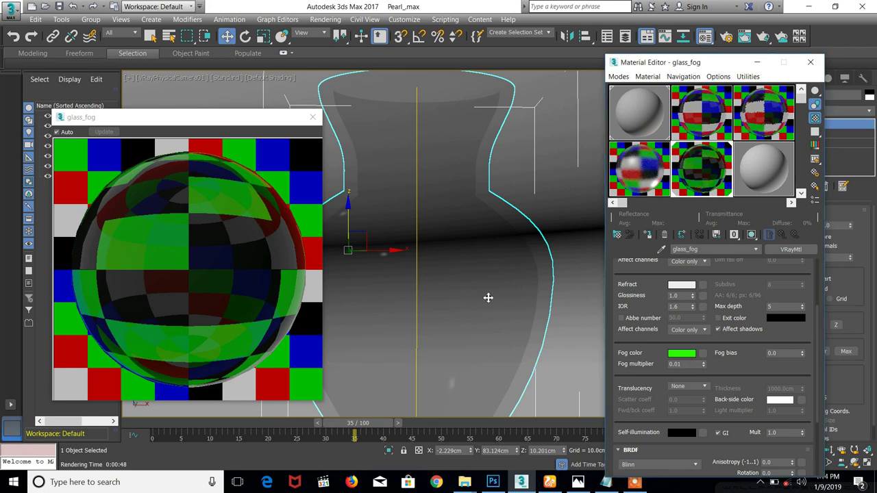
Render the VRayPhysicalCamera01 view in Production mode with the fog-tinted vase
drag(477, 301, 489, 296)
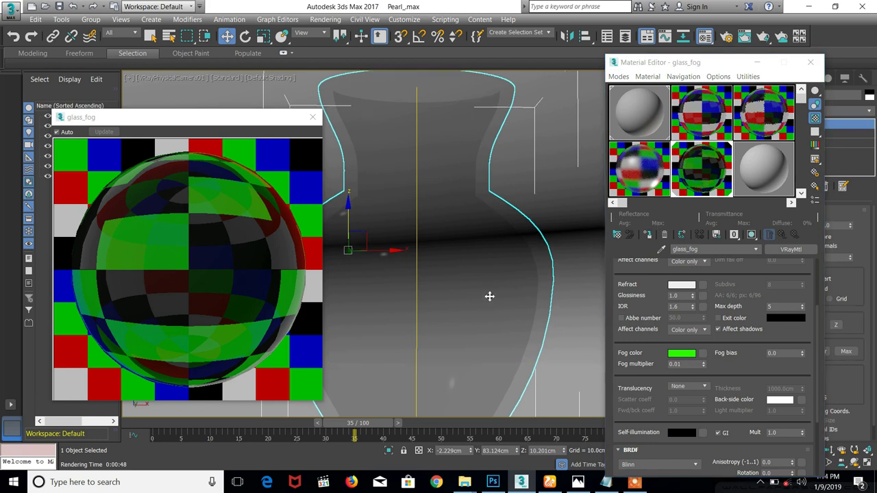
click(744, 36)
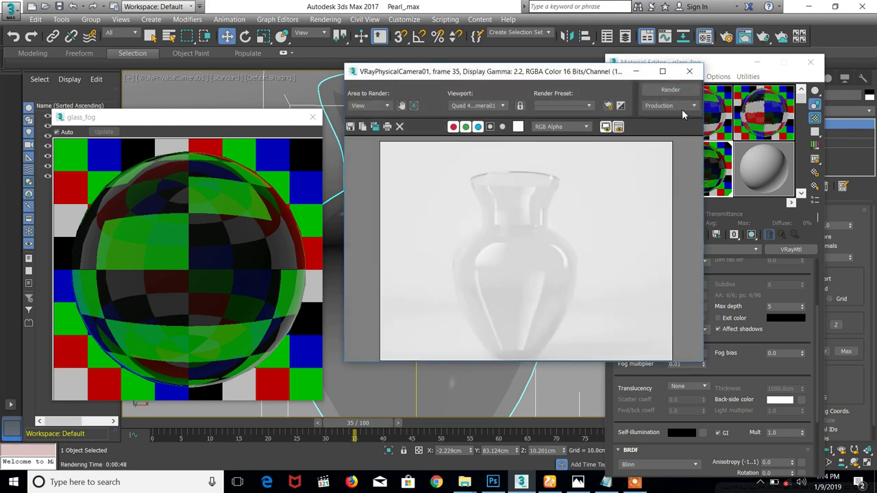
click(671, 89)
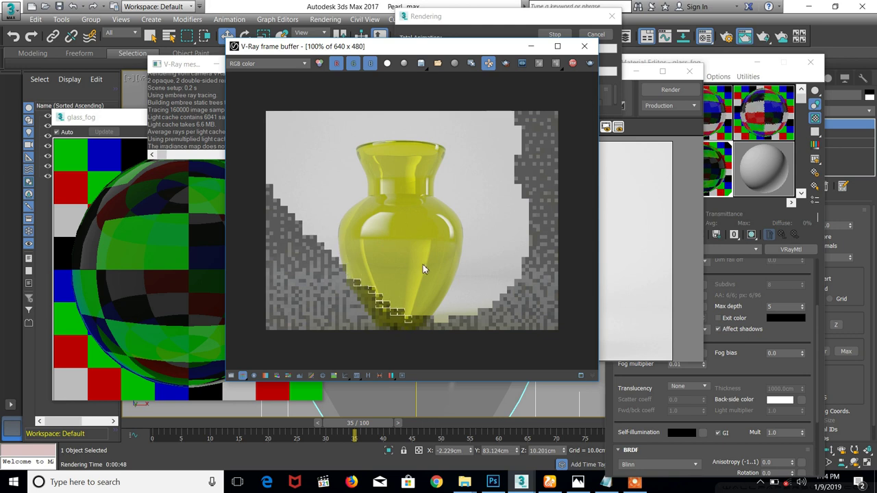
Compare the rendered vase with reference photos 4.JPG back through 1.JPG, return to 4.JPG, and minimize the photo viewer
click(578, 482)
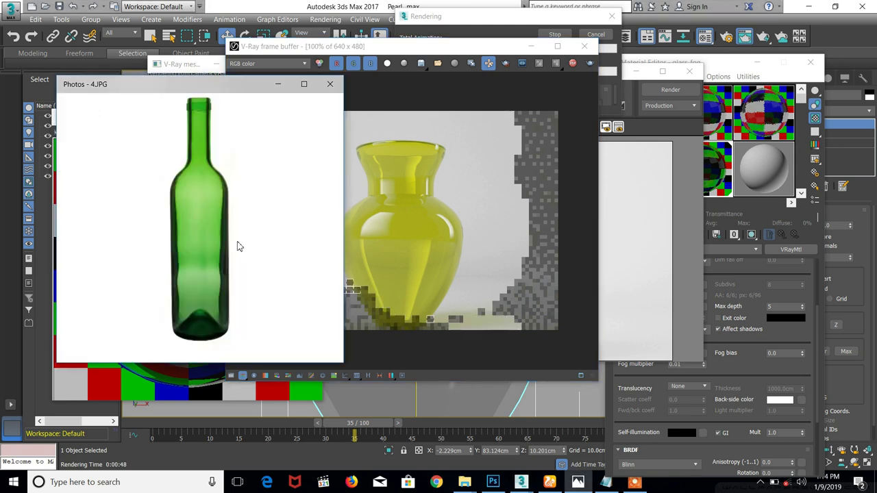
click(84, 218)
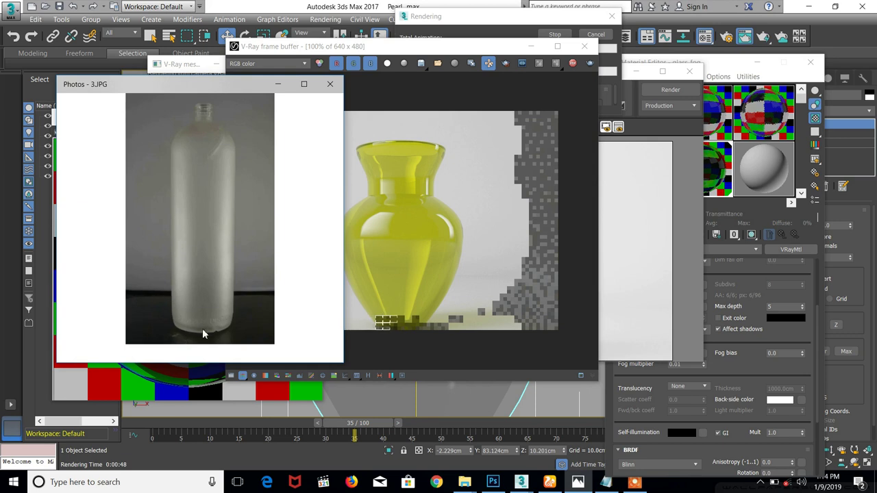
click(86, 219)
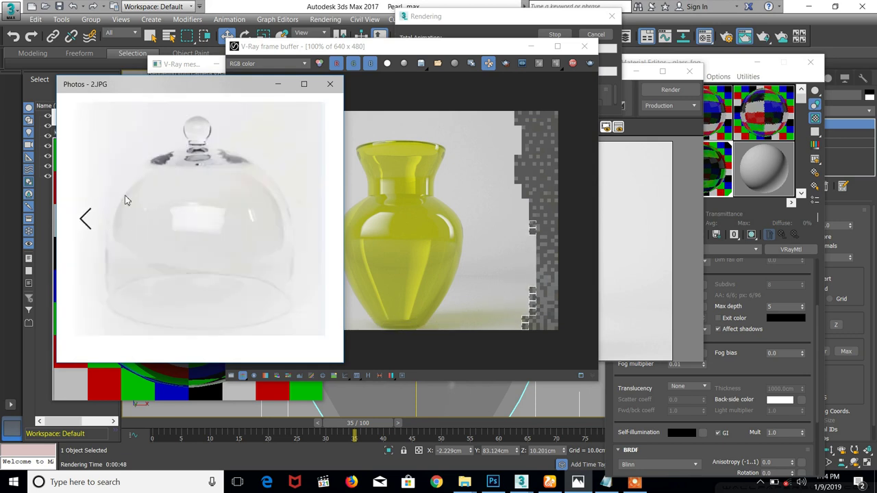
click(86, 219)
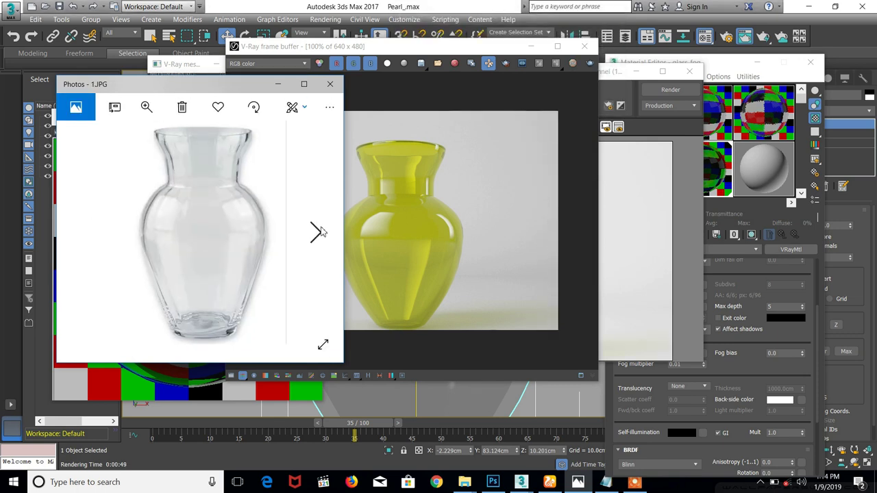
click(320, 232)
click(317, 233)
click(315, 234)
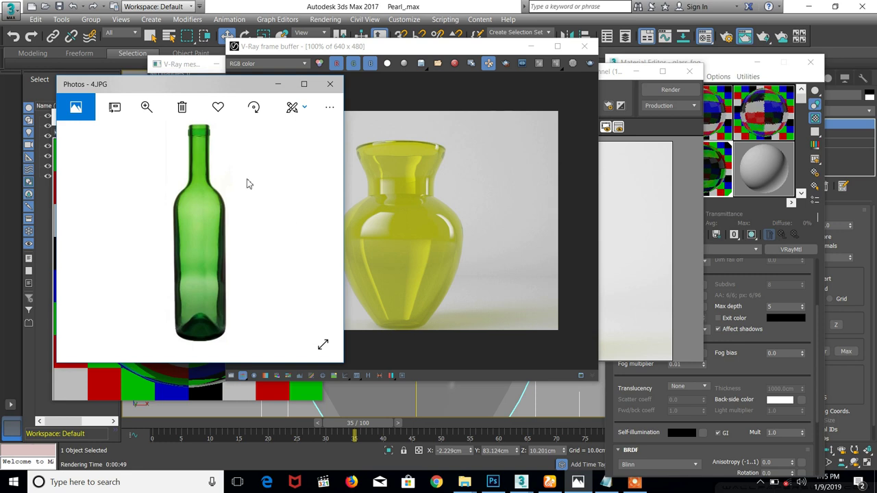
click(279, 86)
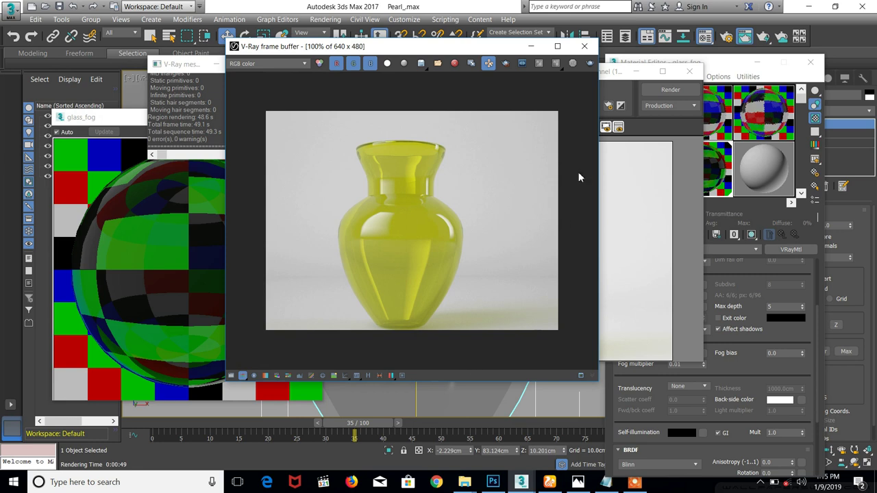
Close the V-Ray frame buffer, the camera render window, the V-Ray messages and the enlarged glass_fog preview
click(584, 46)
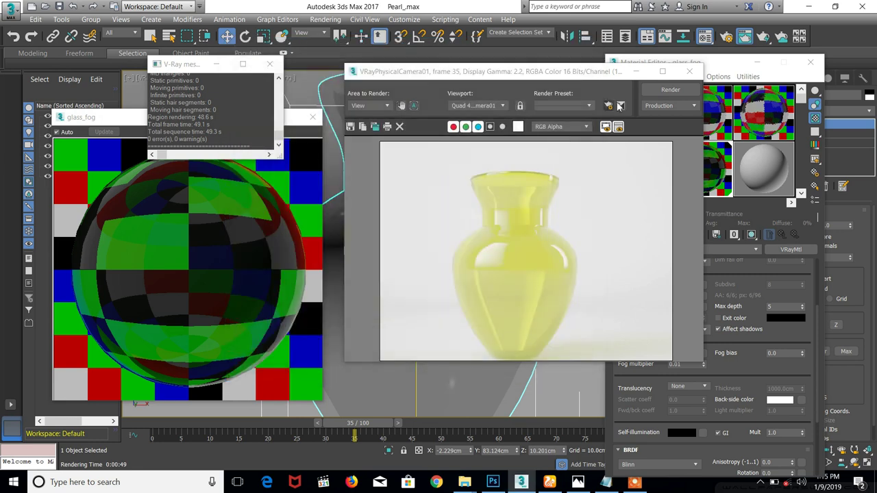
click(689, 61)
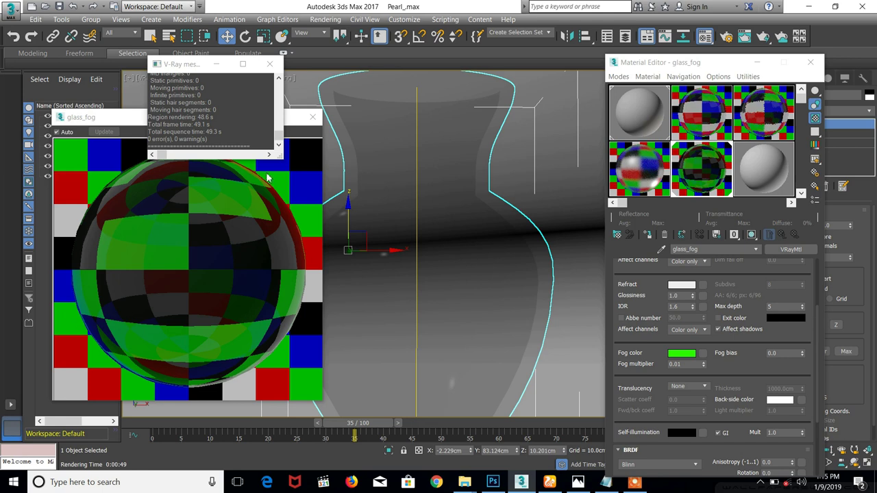
click(269, 63)
click(313, 117)
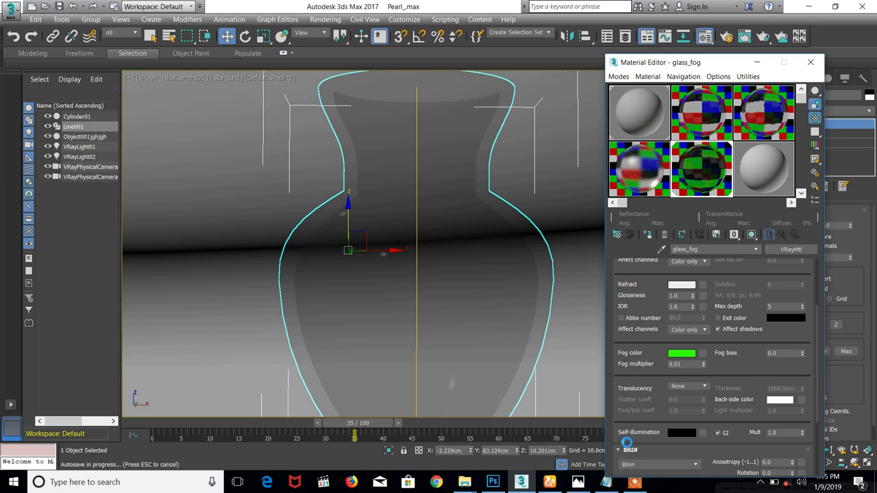
Switch to Photos, view the clear glass bottle in 5.JPG, and return to the green bottle in 4.JPG
click(578, 482)
click(315, 233)
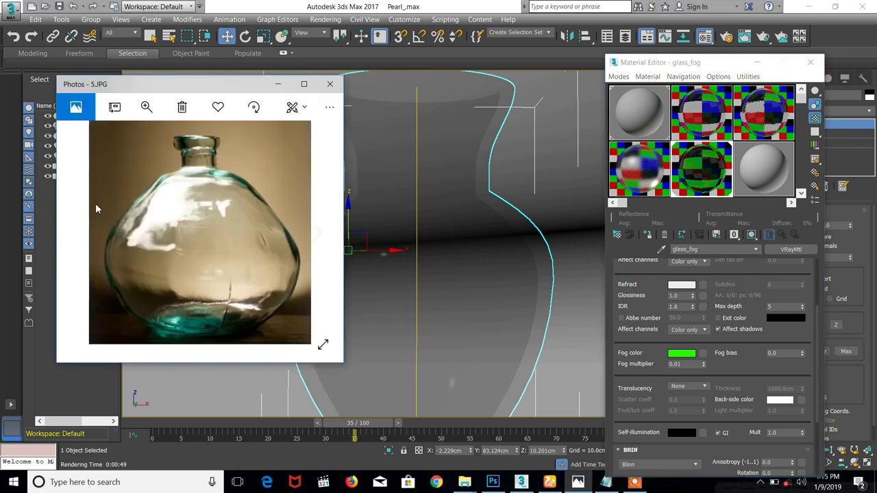
click(82, 229)
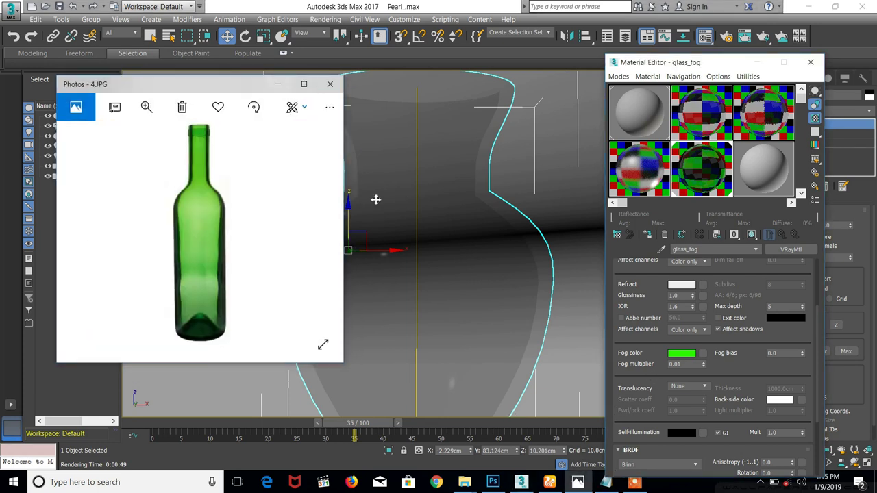
Minimize the photo viewer, reset the glass_fog fog multiplier to 0.0, render the camera view, and close the V-Ray frame buffer
click(279, 83)
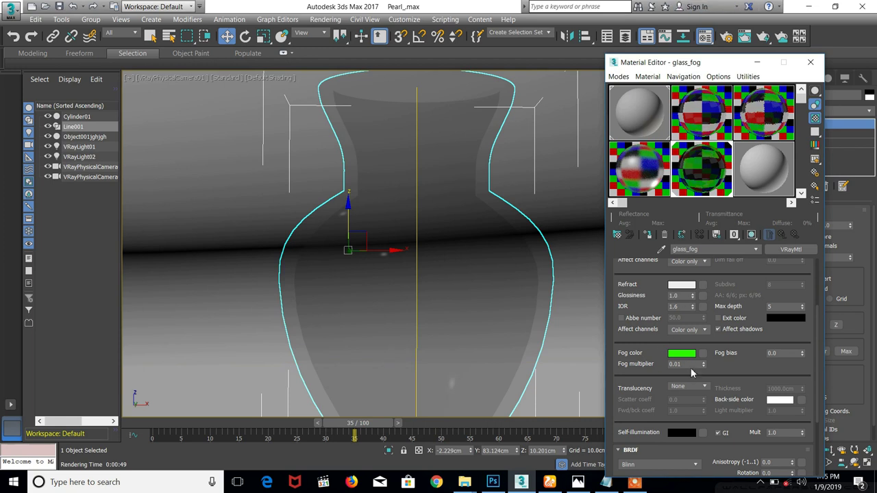
drag(702, 370, 705, 364)
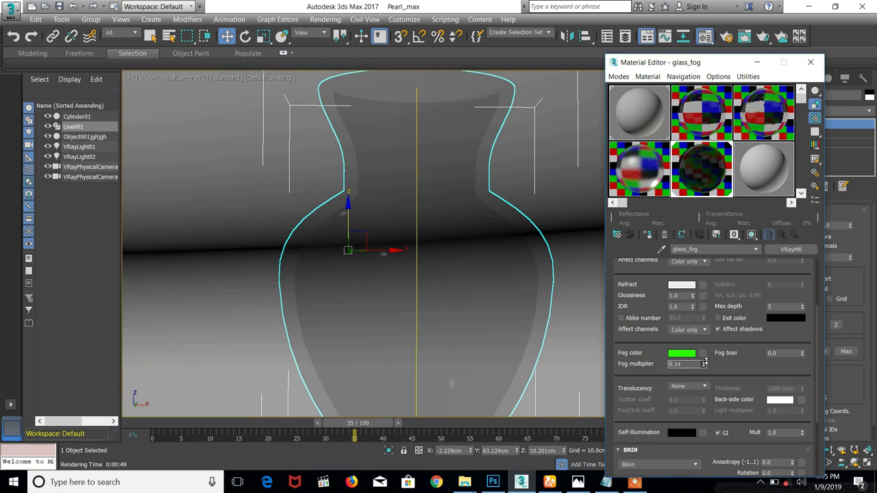
right_click(704, 363)
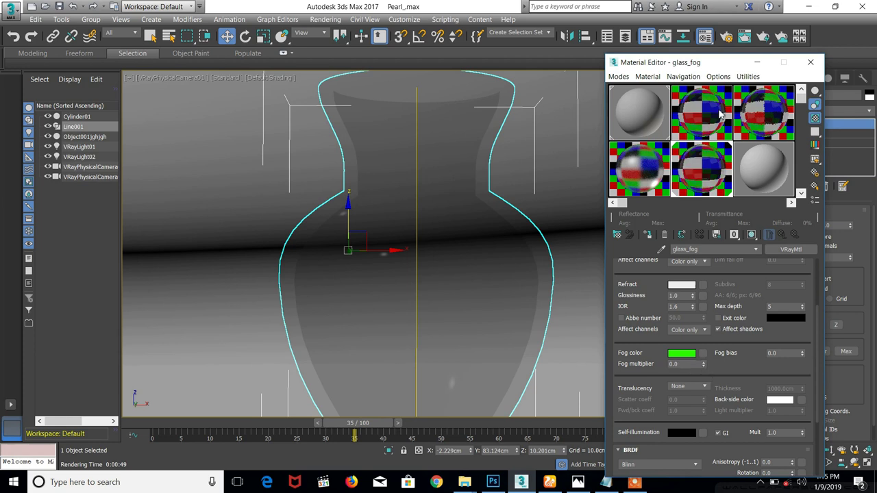
click(745, 36)
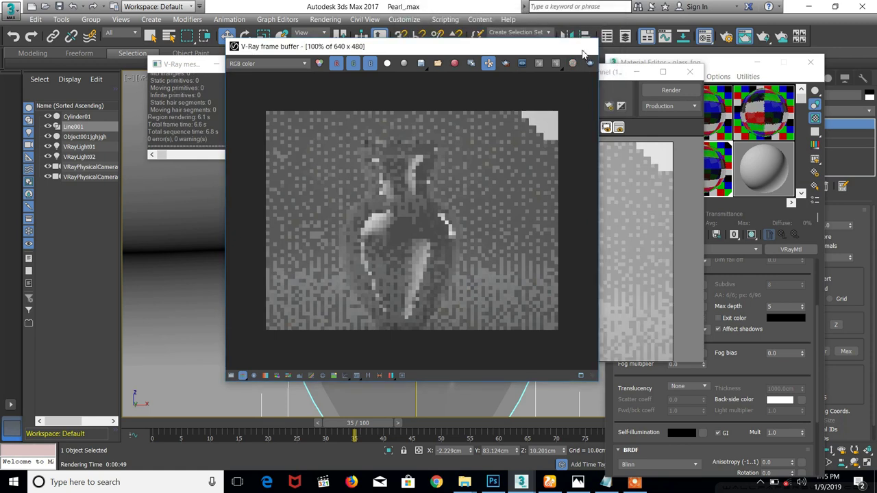
click(585, 46)
drag(588, 79, 466, 83)
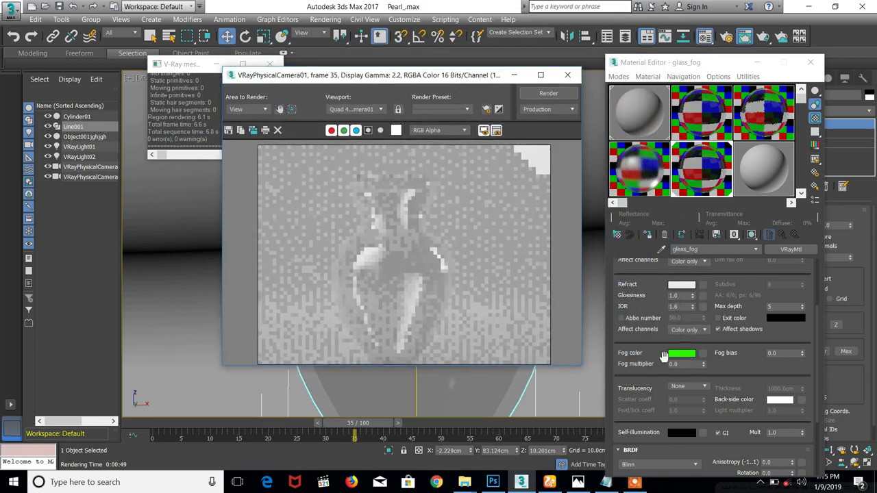
Try fog multipliers below 0.01 for glass_fog, rendering the camera view after each change
click(683, 364)
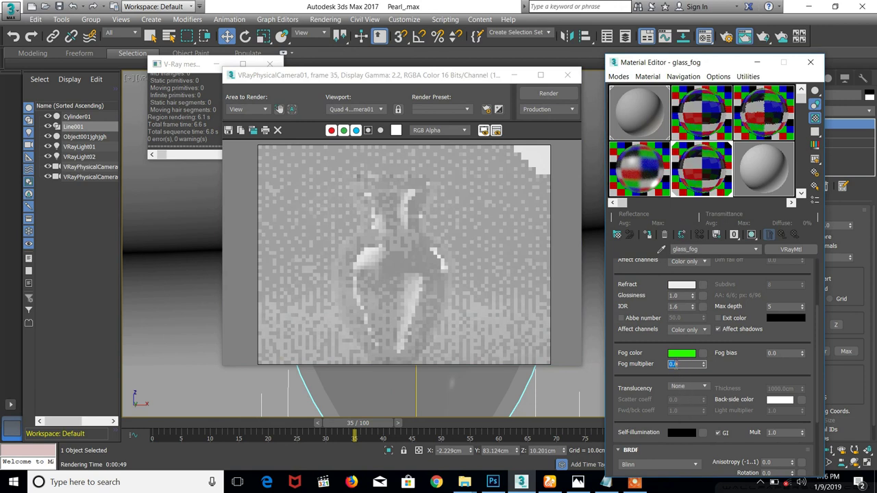
click(548, 98)
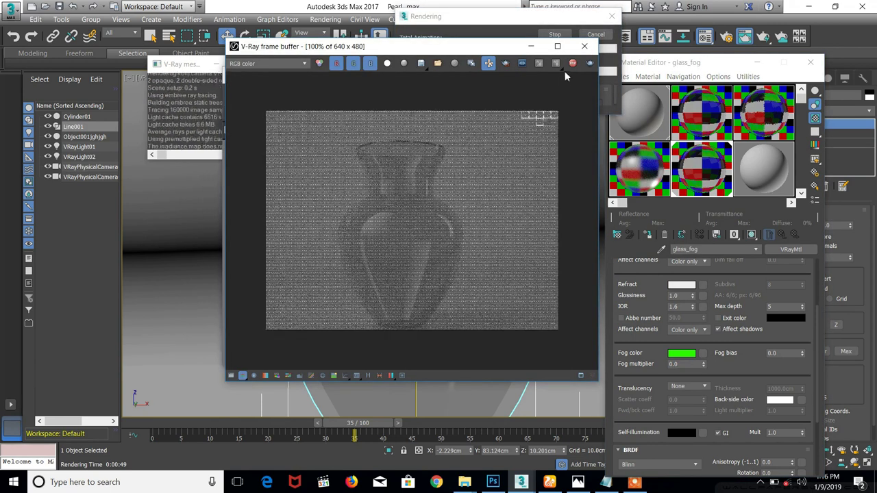
click(683, 366)
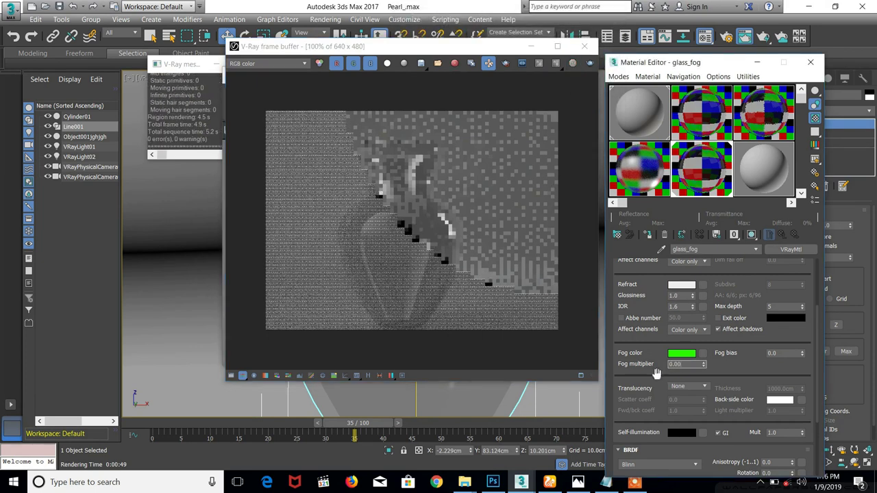
key(Return)
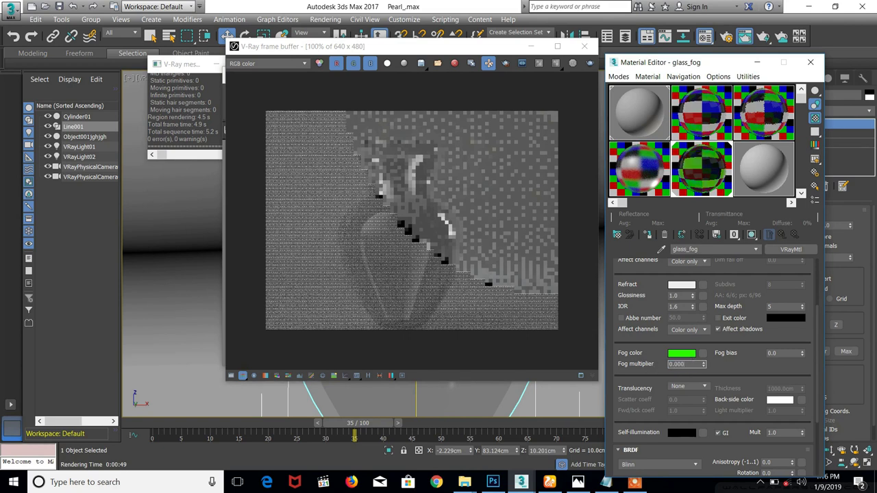
text(0)
key(Return)
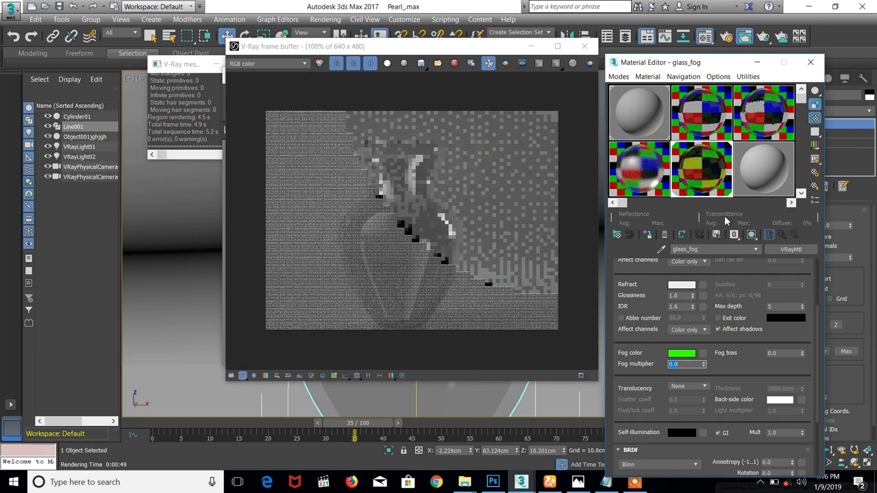
click(589, 63)
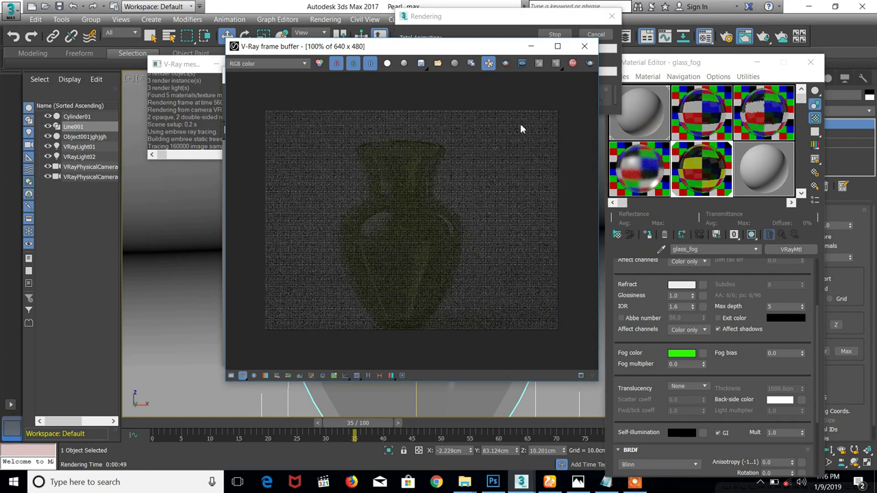
click(583, 46)
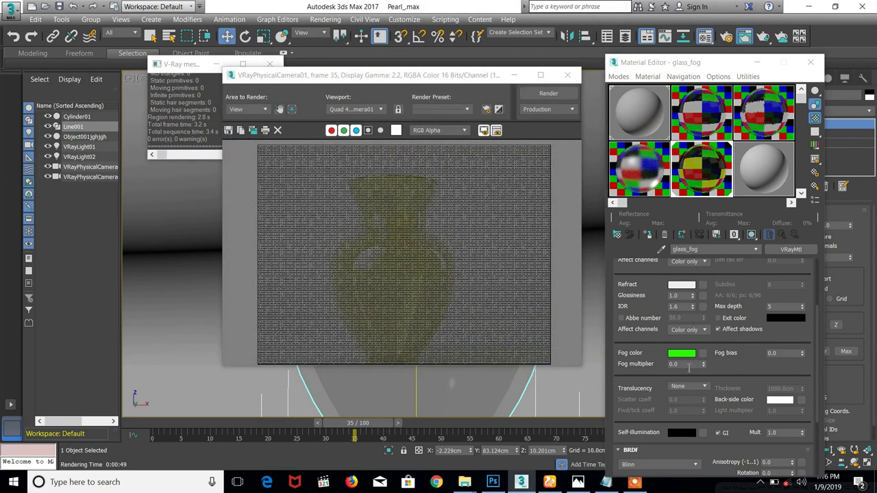
Render the vase with the fog multiplier set to 0.05 and again with it set to 0.1
click(687, 365)
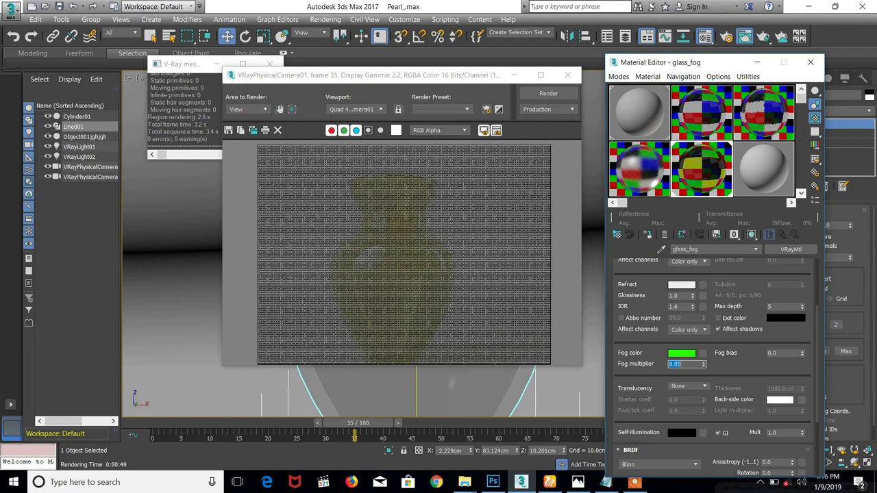
click(548, 94)
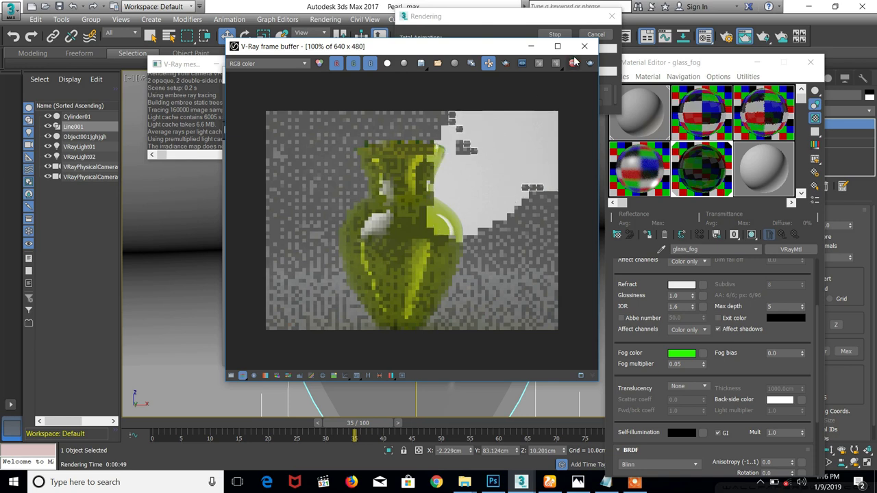
double_click(689, 364)
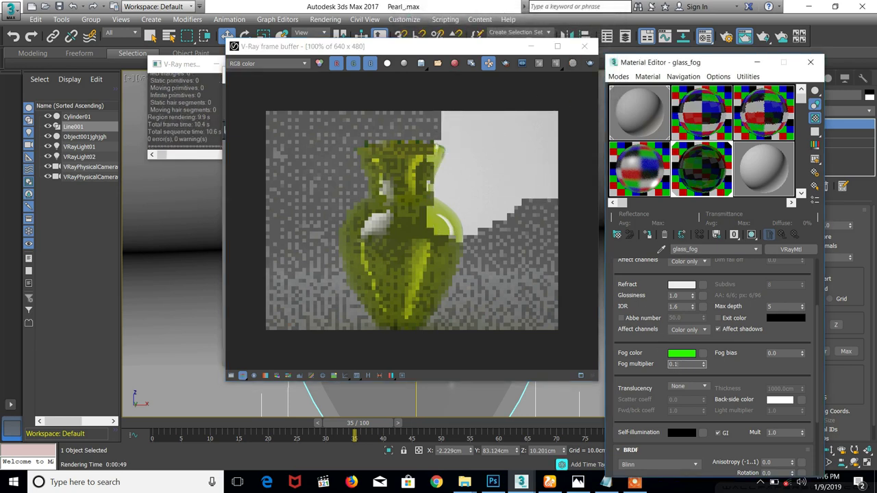
key(Return)
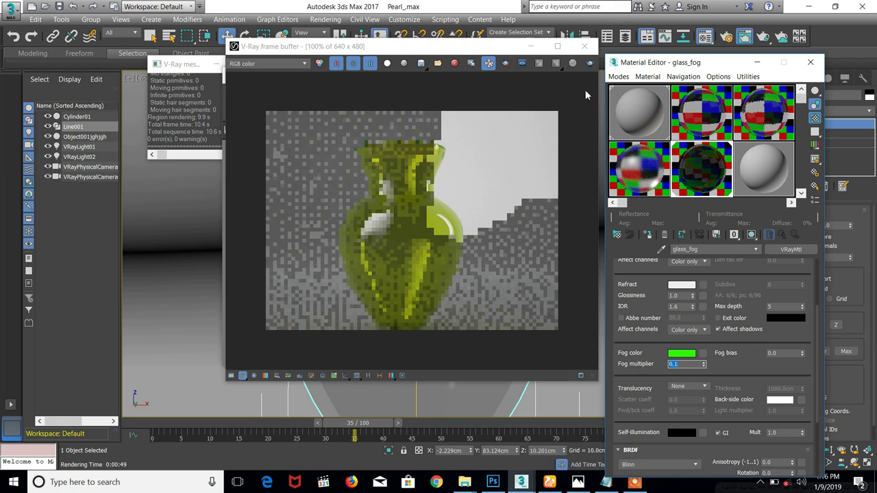
click(590, 63)
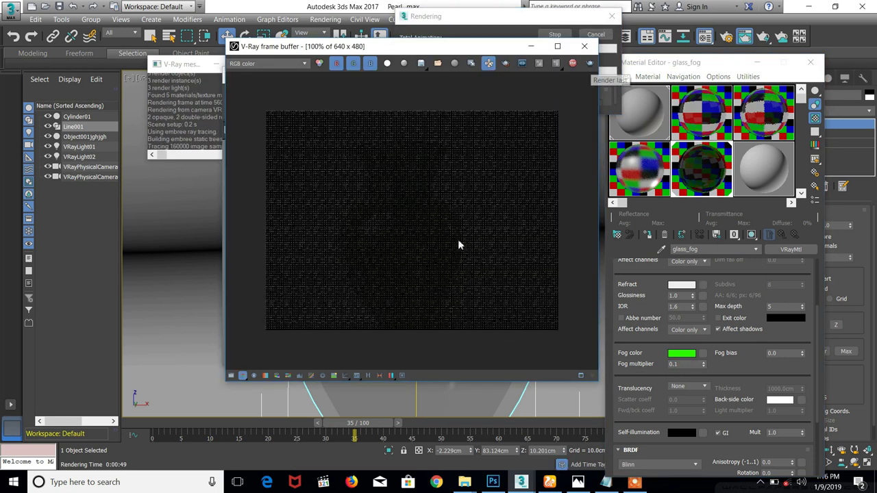
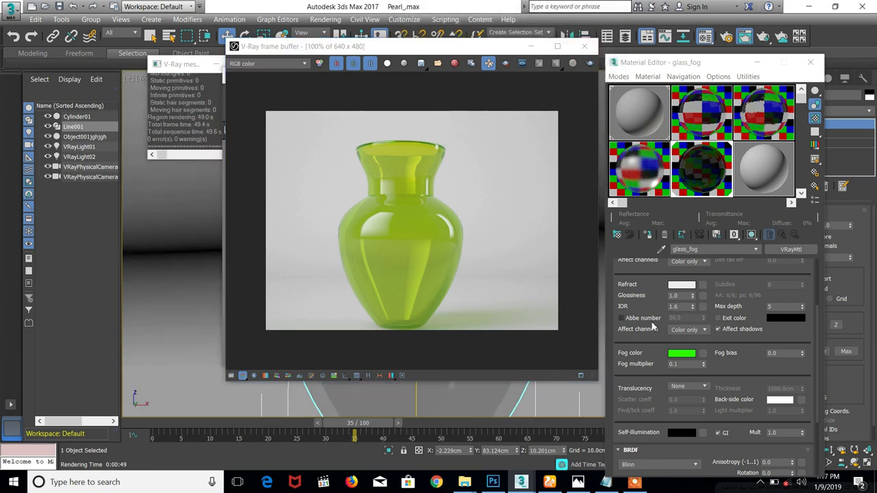
Set the glass_fog fog multiplier to 1.0 and render the vase again
double_click(673, 364)
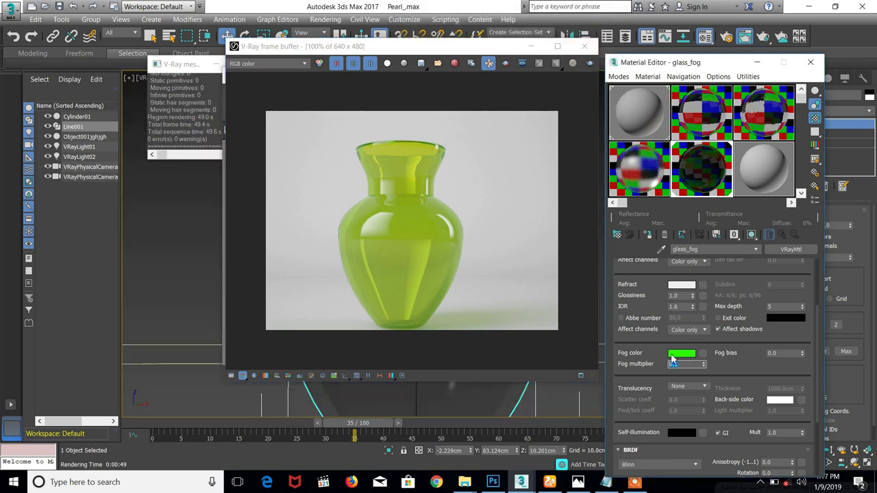
text(1)
key(Return)
click(590, 63)
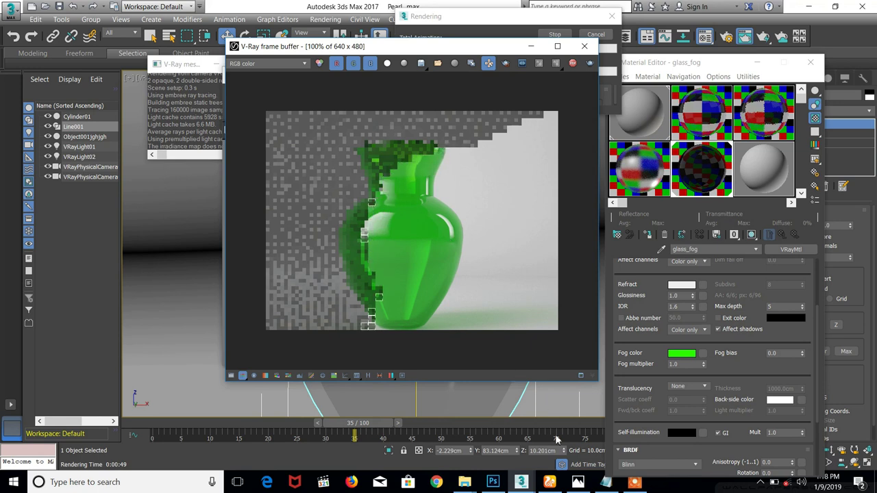
Compare the rendered vase with the green bottle in reference photo 4.JPG
click(578, 482)
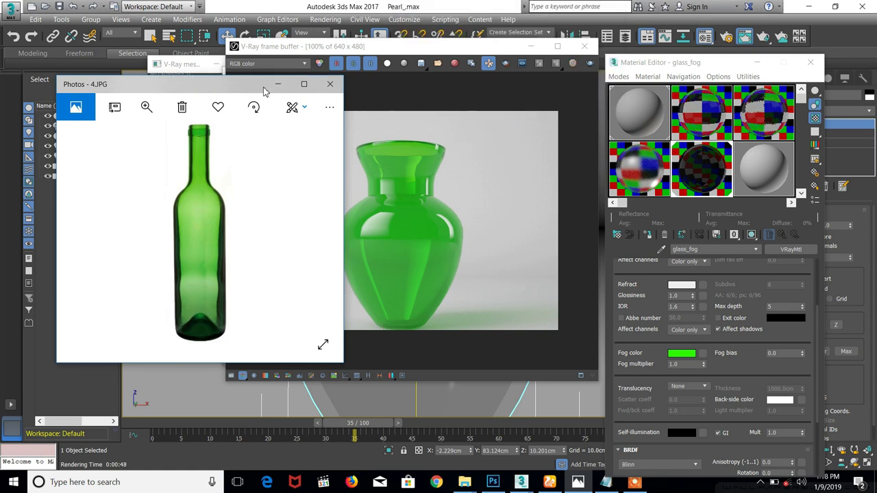
click(287, 86)
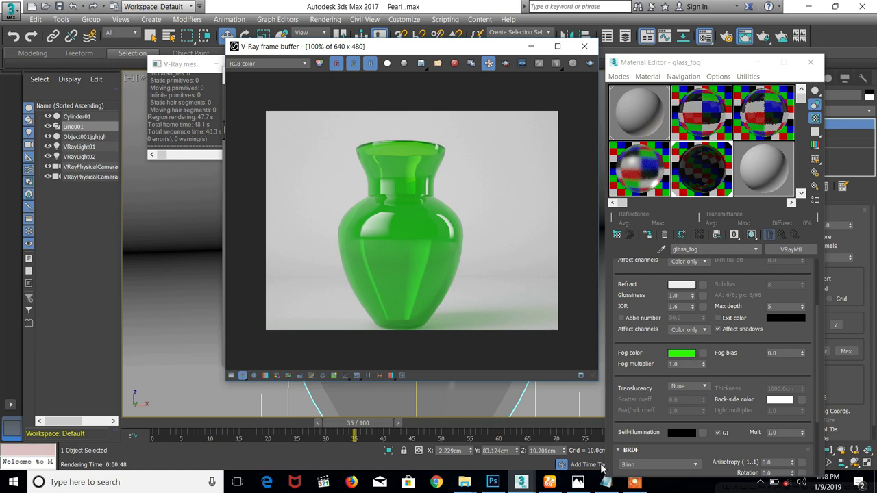
click(579, 483)
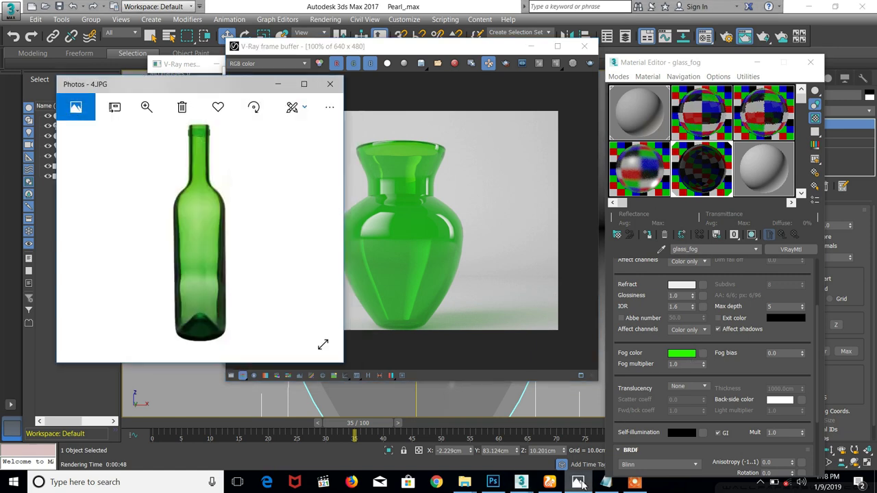
click(575, 484)
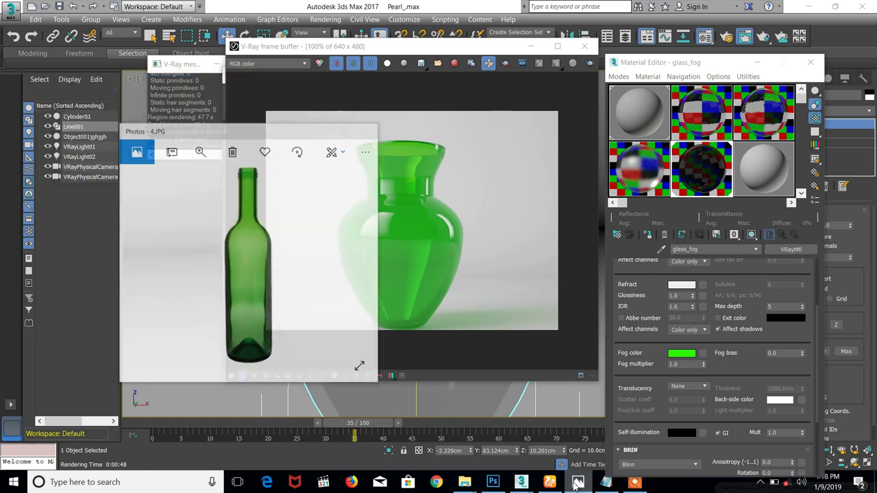
click(578, 484)
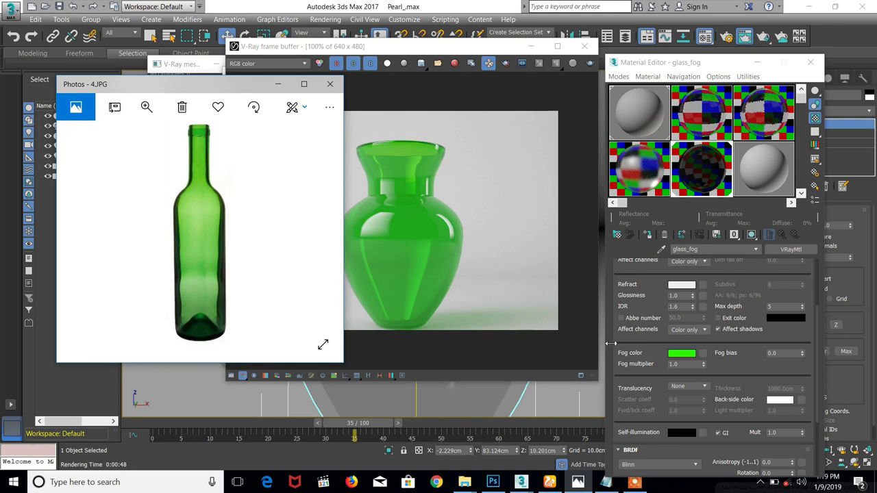
Lighten the fog color by lowering its saturation to 216 and render the vase
click(677, 355)
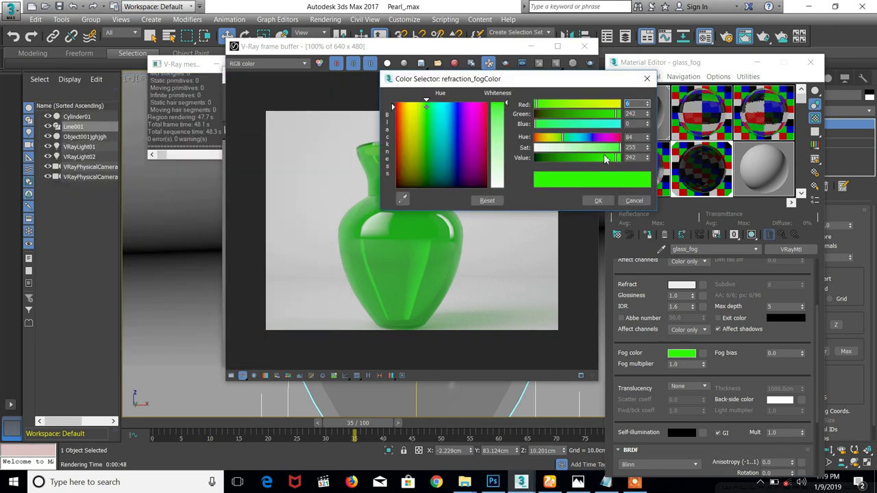
click(611, 155)
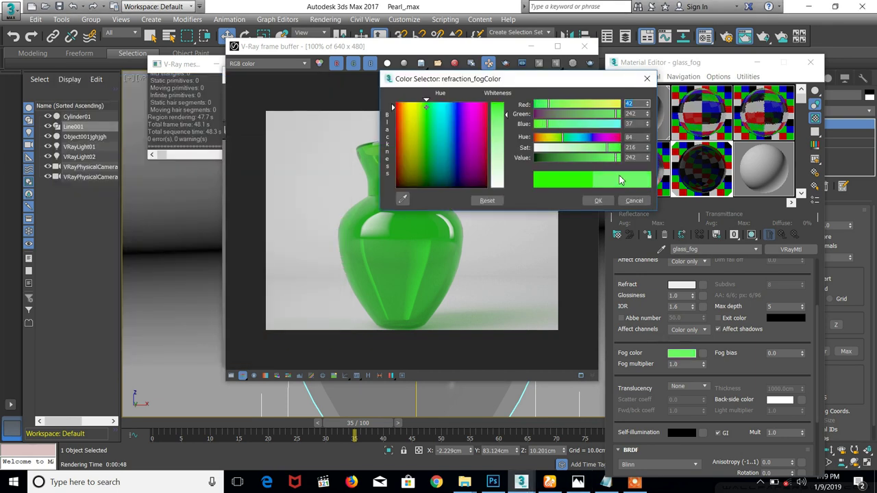
click(598, 200)
click(590, 63)
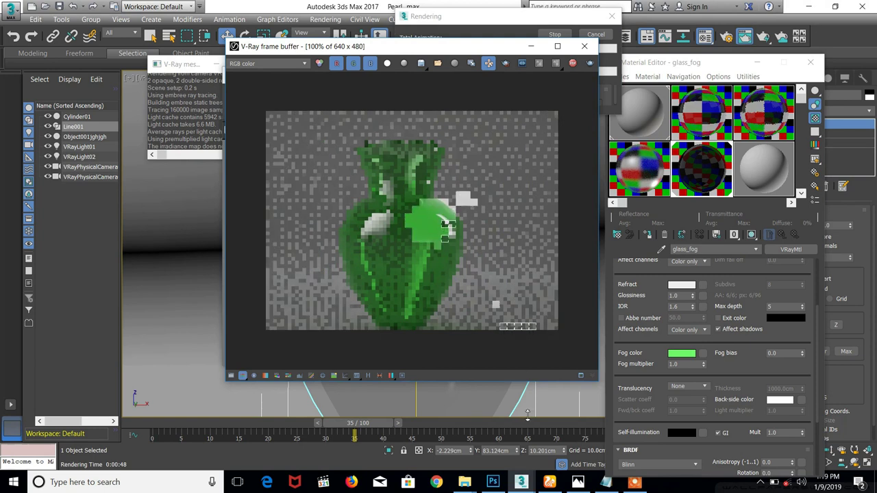
Compare the new render with reference photos 4.JPG and 5.JPG, return to 4.JPG, and minimize the photo viewer
click(574, 488)
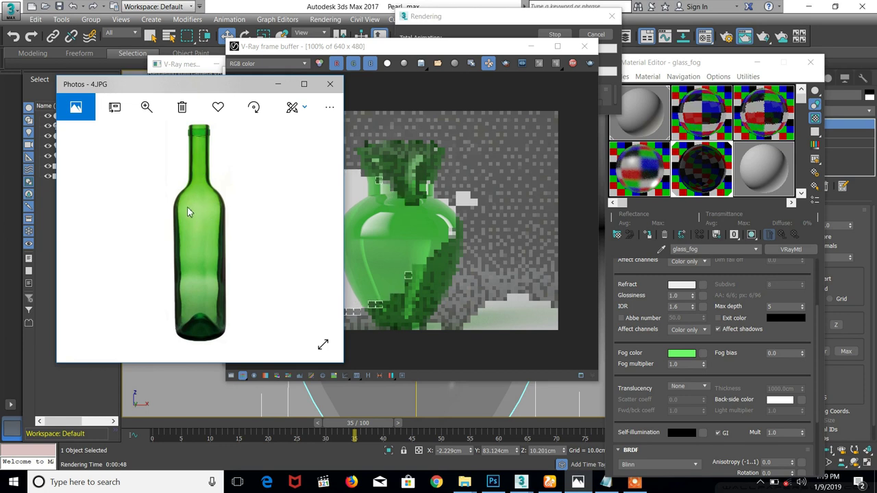
click(318, 231)
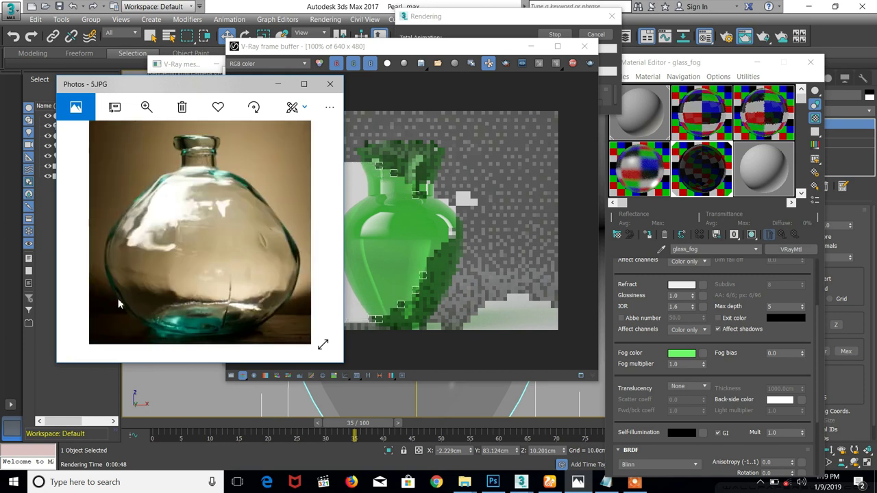
click(85, 233)
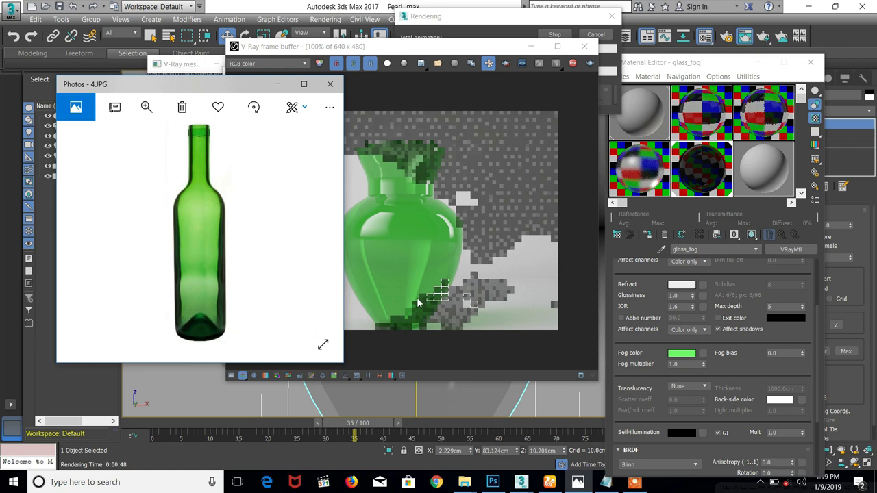
click(635, 482)
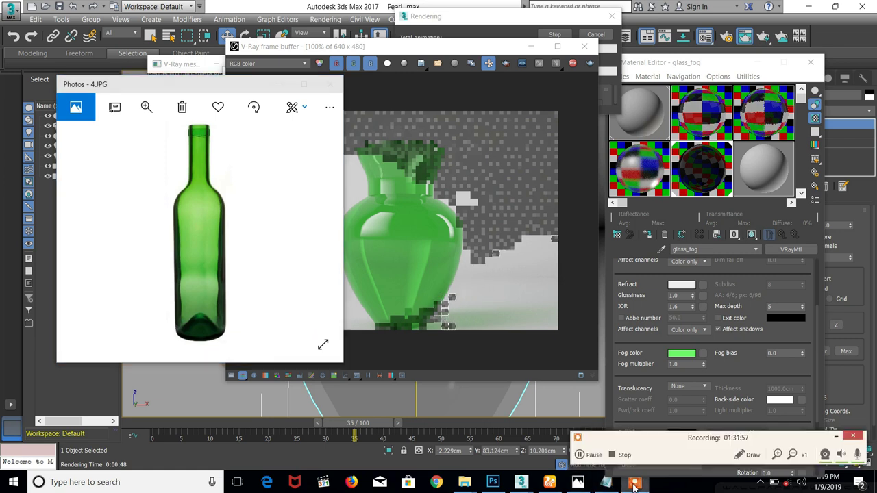
click(836, 437)
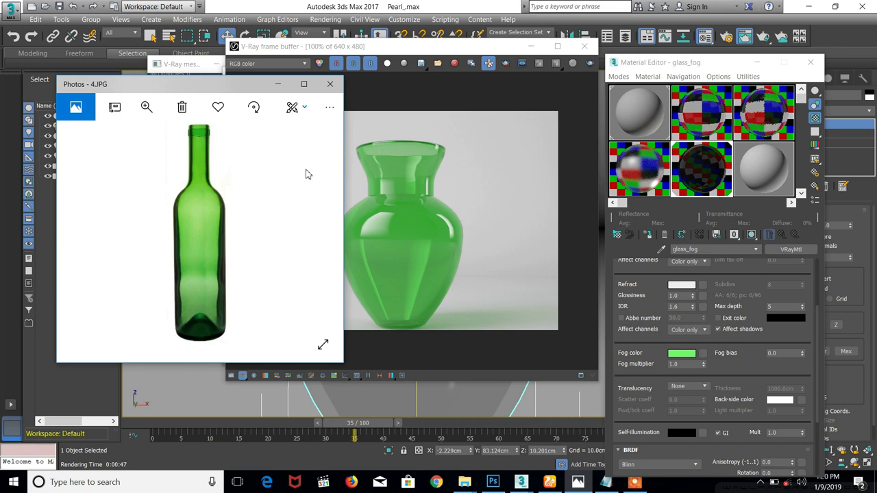
click(279, 84)
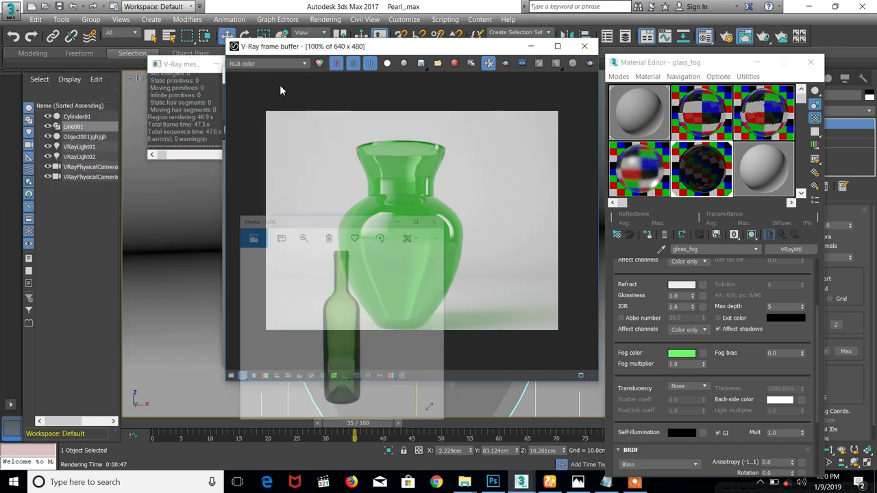
Assign a Noise map to the glass_fog bump slot and open an enlarged preview of its sample
drag(716, 386, 767, 228)
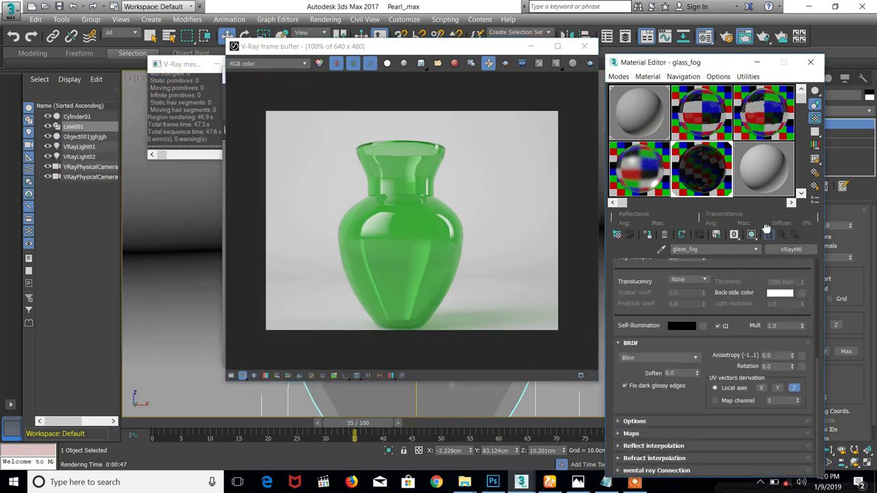
click(670, 433)
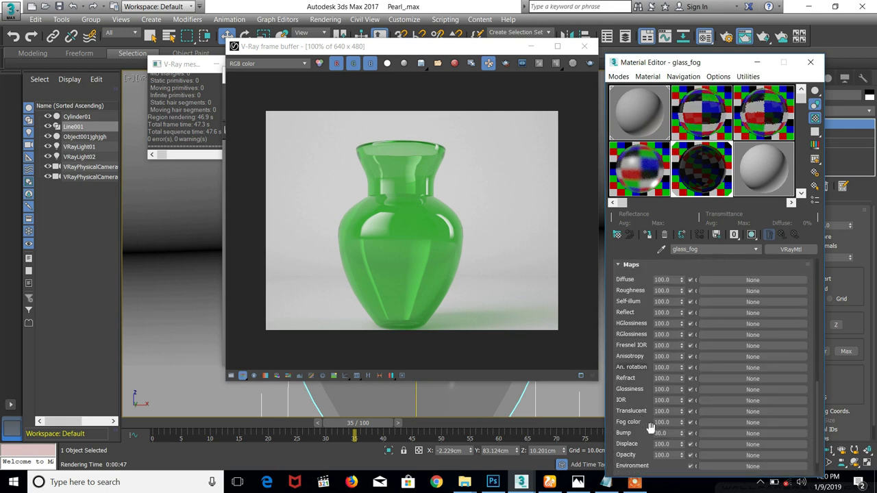
click(751, 437)
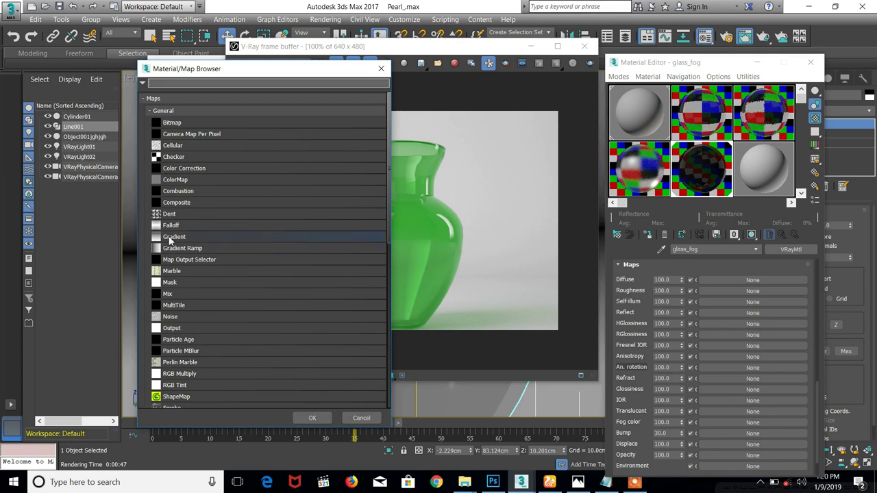
click(184, 317)
click(314, 418)
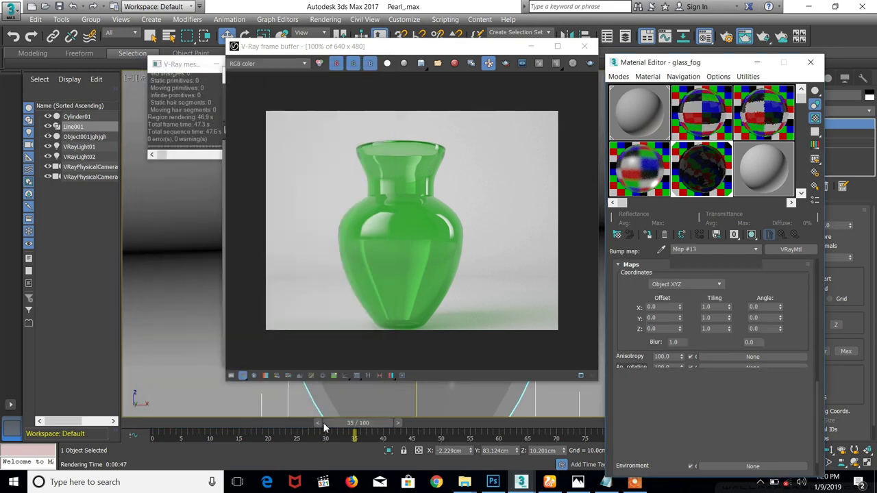
double_click(692, 177)
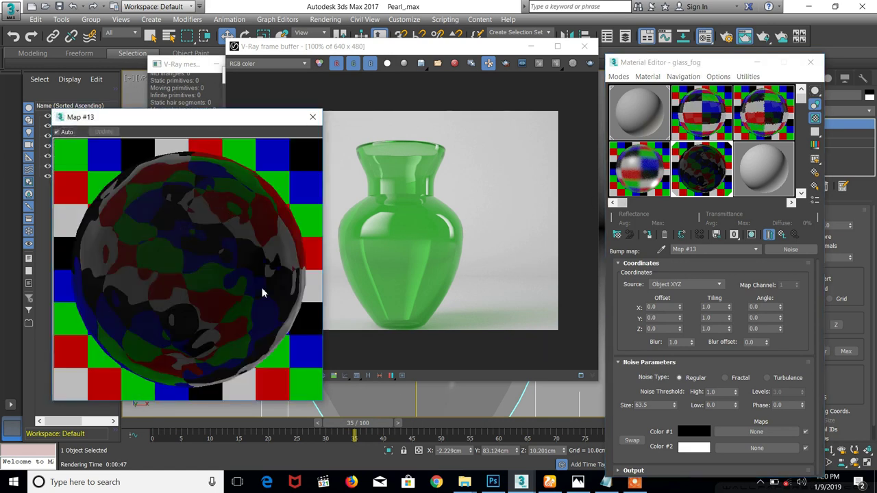
Test-render the vase with the noise bump and set the Noise map's X and Y tiling to 5.0
click(590, 63)
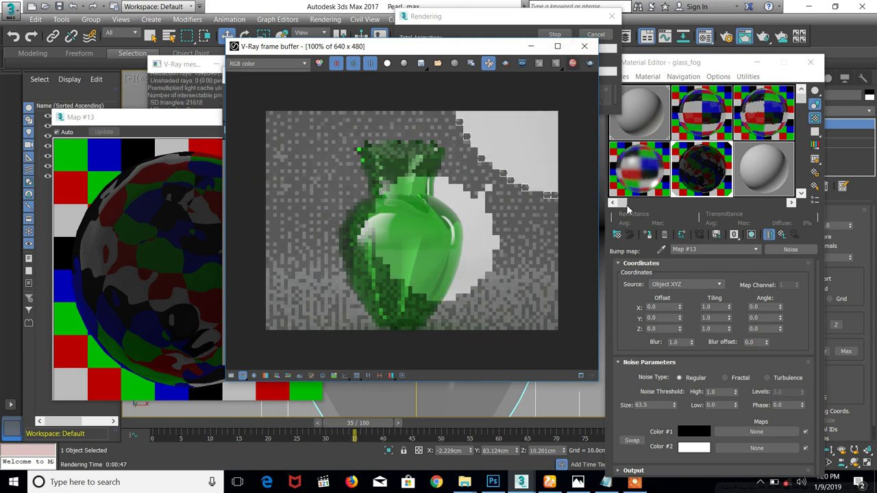
click(701, 307)
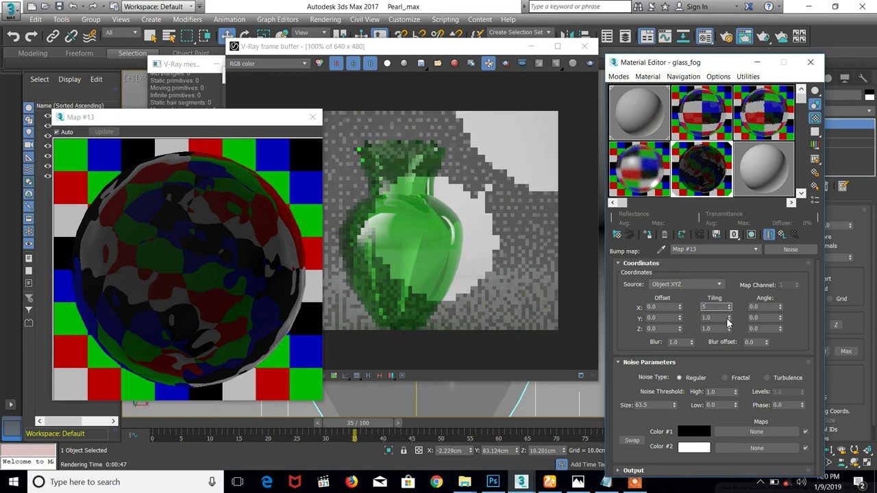
key(Return)
double_click(706, 317)
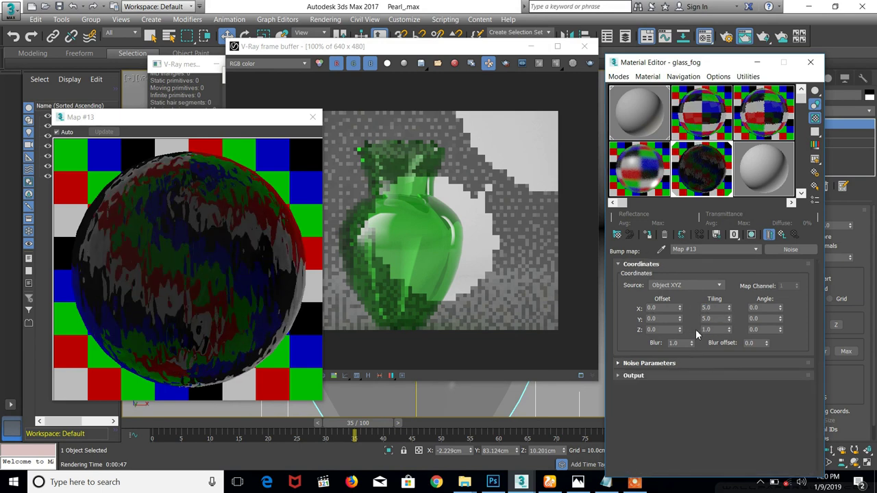
key(Return)
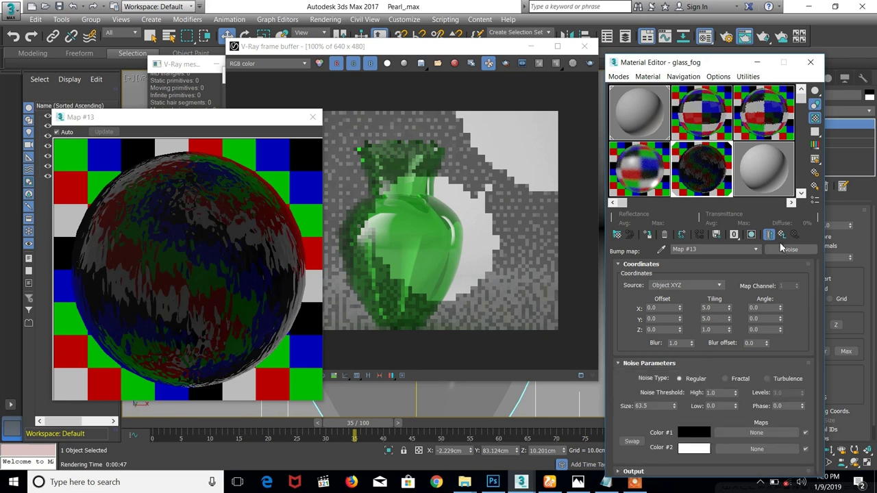
Return to the glass_fog material and set its bump amount to 50
click(782, 234)
scroll(654, 414, down, 5)
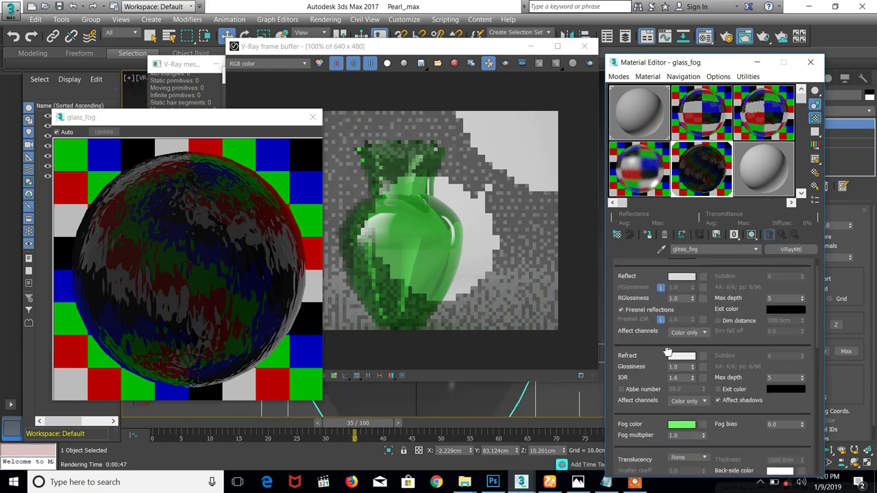
scroll(654, 414, down, 10)
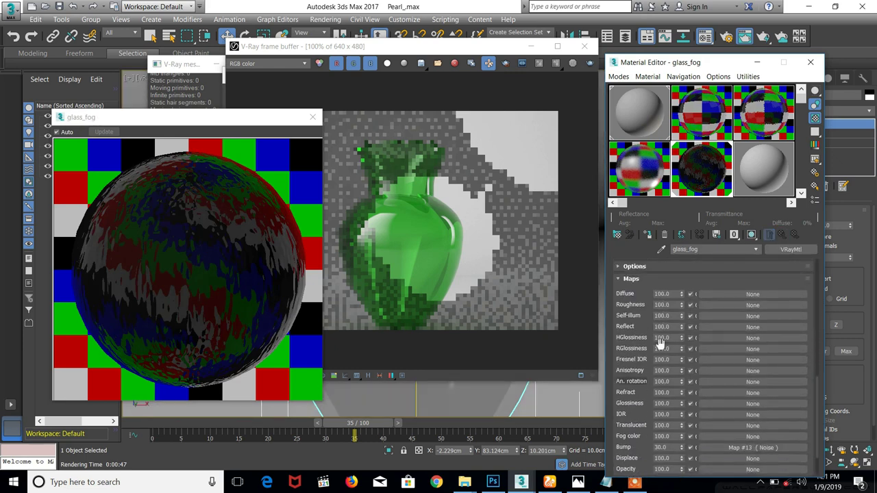
scroll(627, 315, down, 5)
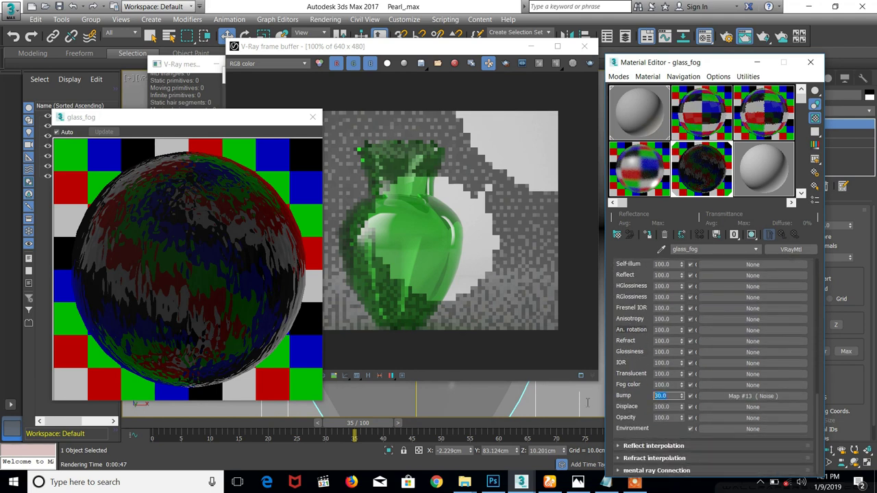
text(0)
key(Return)
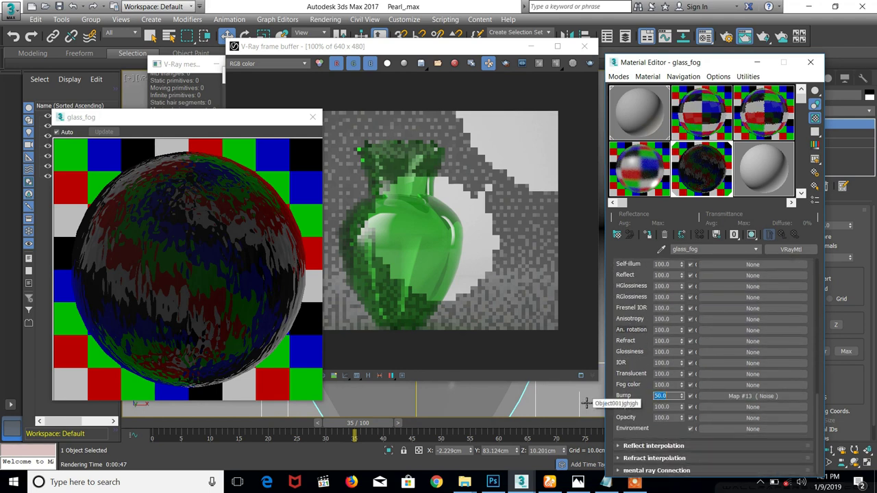
Render the vase with the stronger bump, stop the render partway, and close the render windows
click(590, 62)
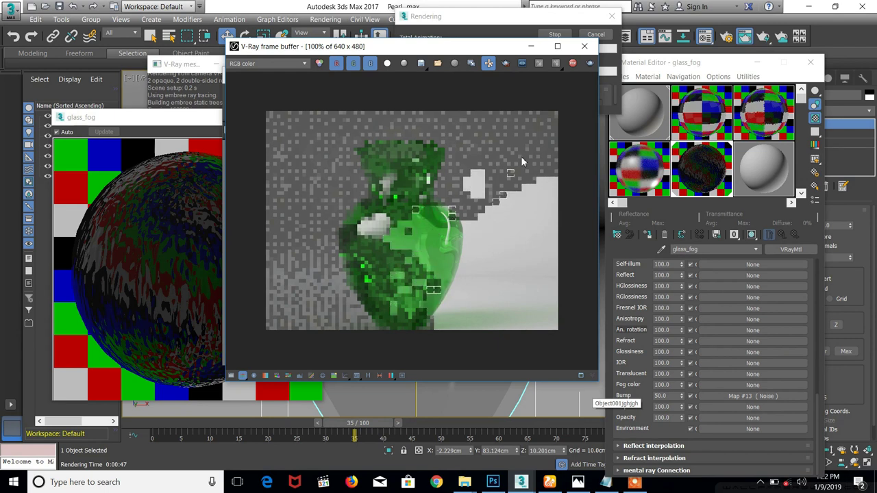
click(594, 34)
click(584, 46)
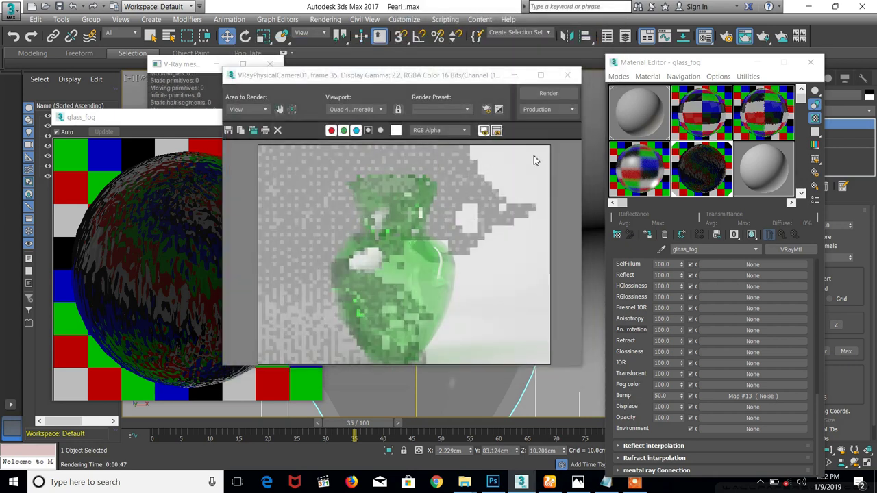
click(566, 74)
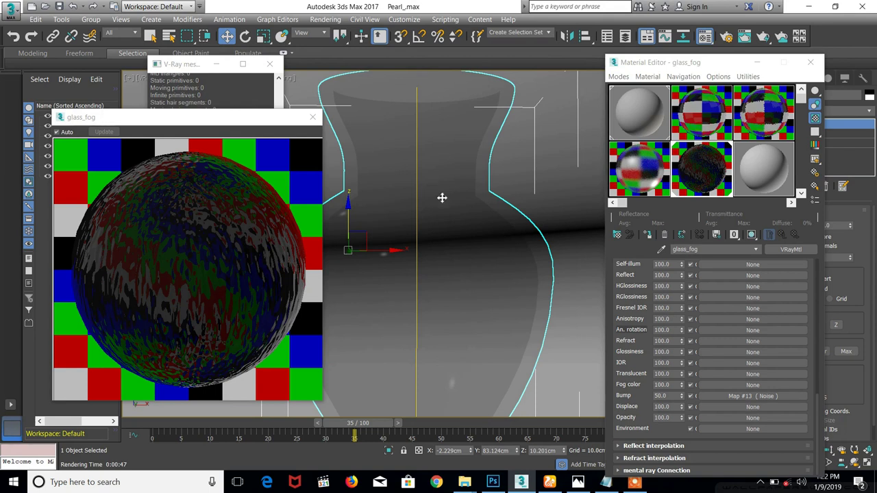
click(634, 482)
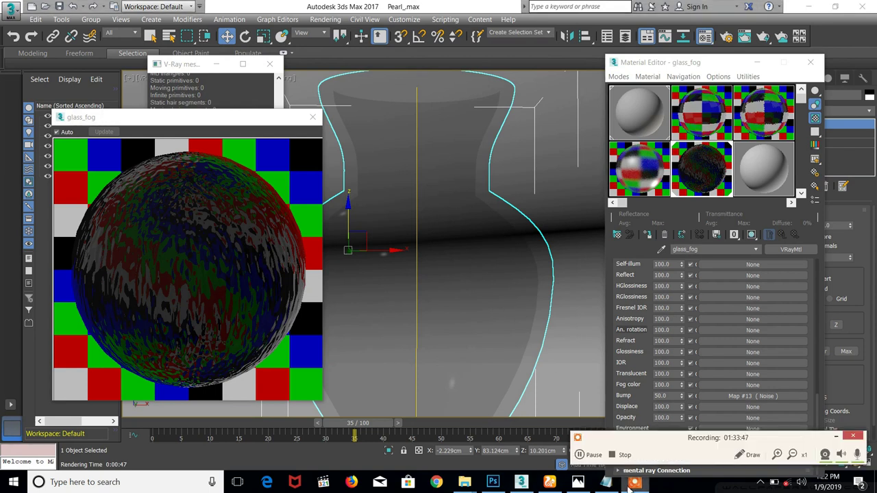
click(833, 436)
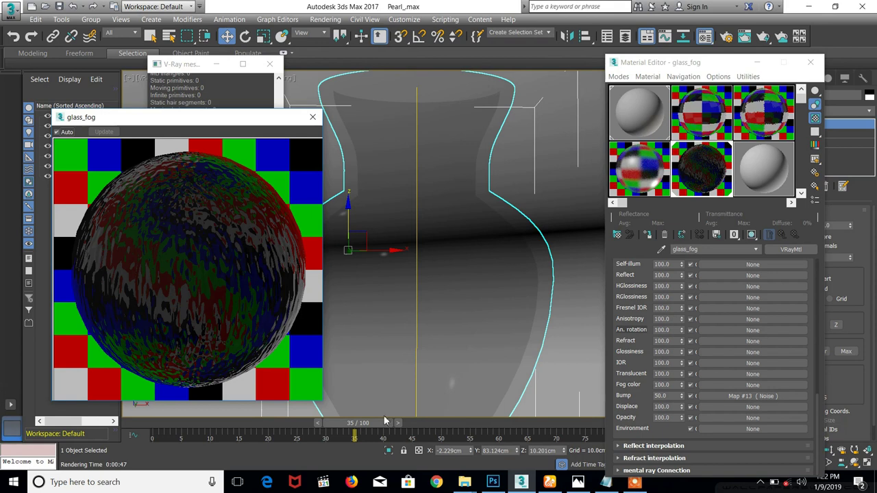
Examine the glass bottle in reference photo 5.JPG
click(578, 482)
click(326, 238)
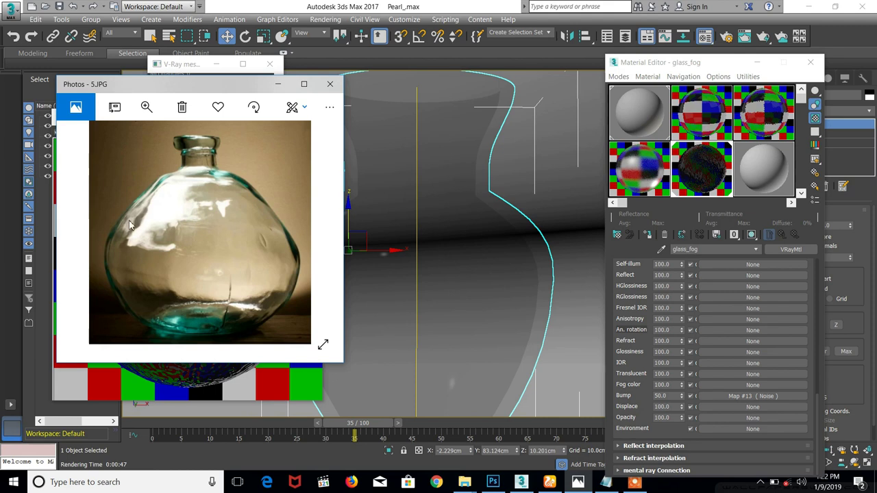
mouse_move(100, 253)
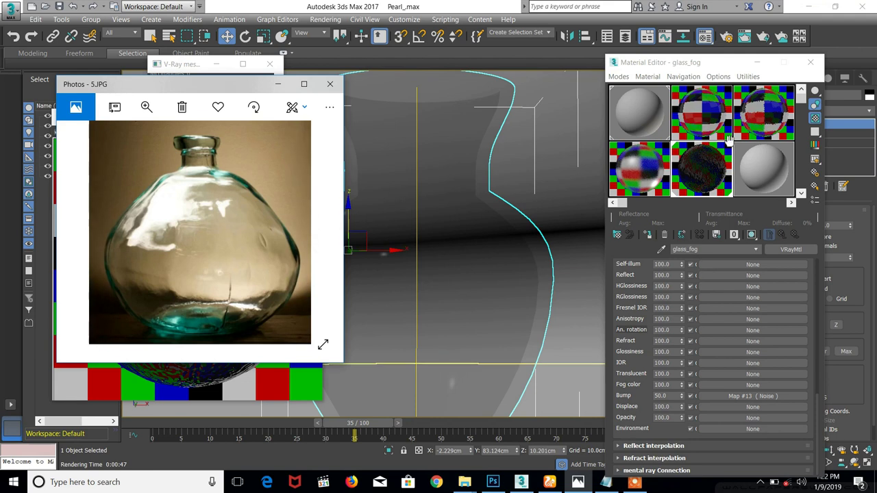
Change the unused 09 - Default material to VRayMtl and assign it to the vase, closing the leftover preview and V-Ray message windows
click(764, 185)
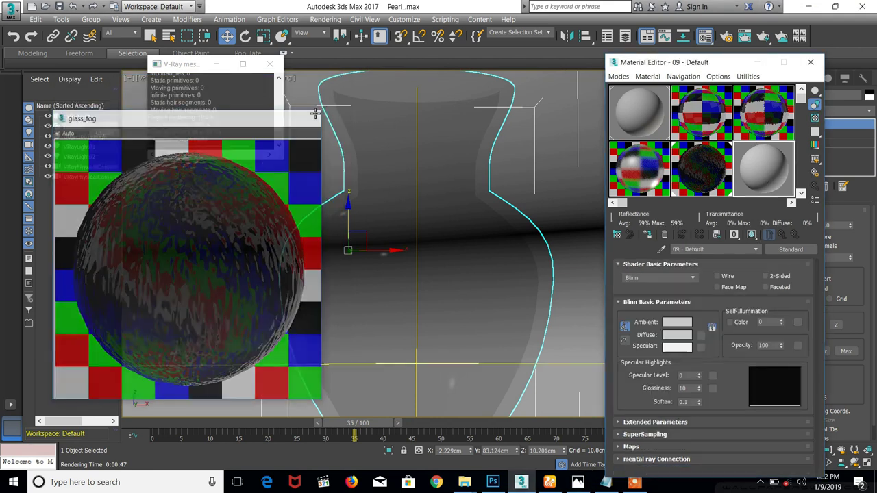
click(313, 118)
click(269, 64)
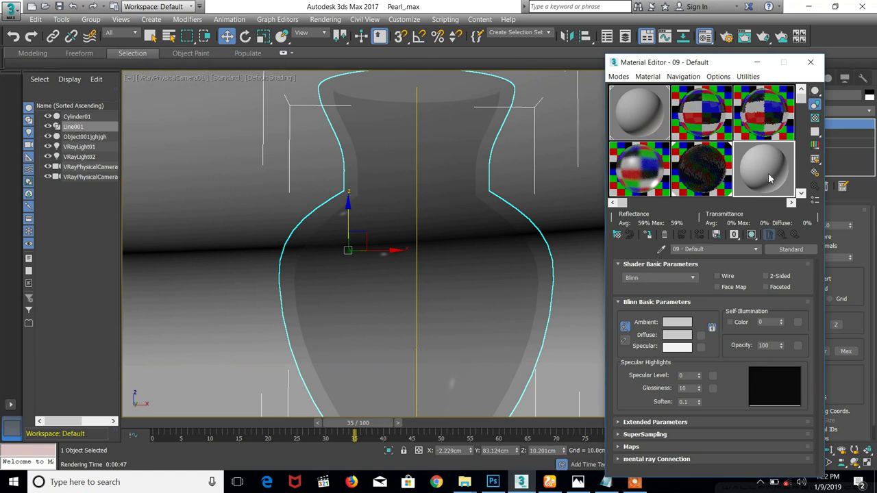
click(791, 249)
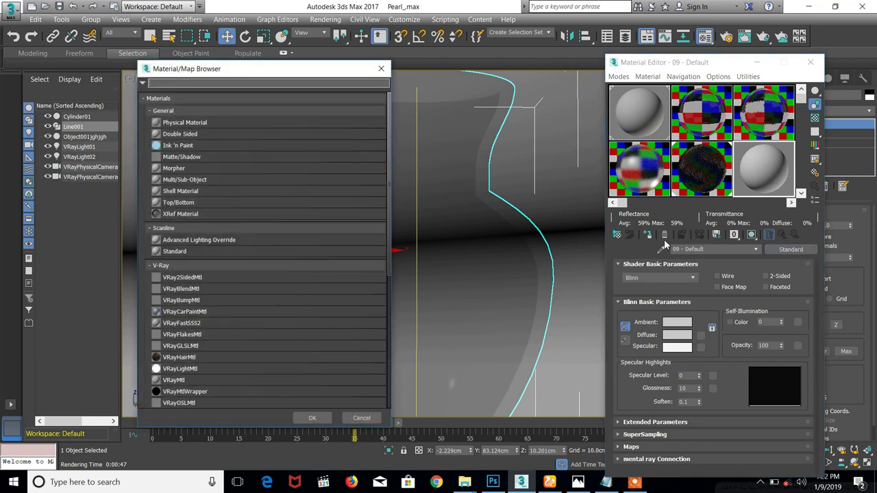
double_click(180, 380)
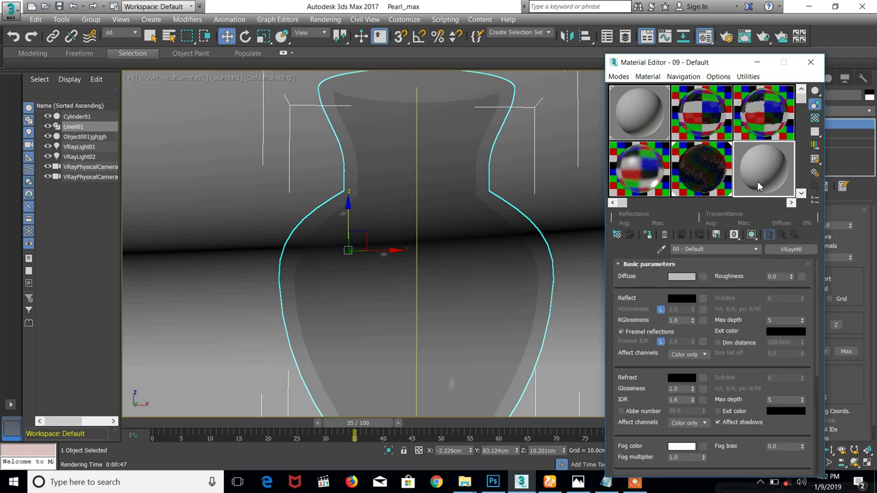
mouse_move(758, 174)
mouse_down()
mouse_move(618, 235)
mouse_move(517, 257)
mouse_up()
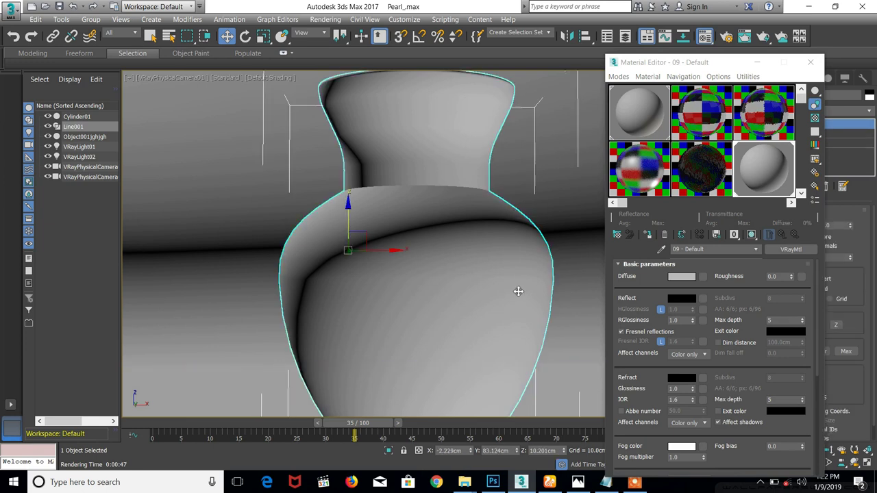
Set the new material's diffuse color value to 4 and its reflection color value to 180
click(682, 278)
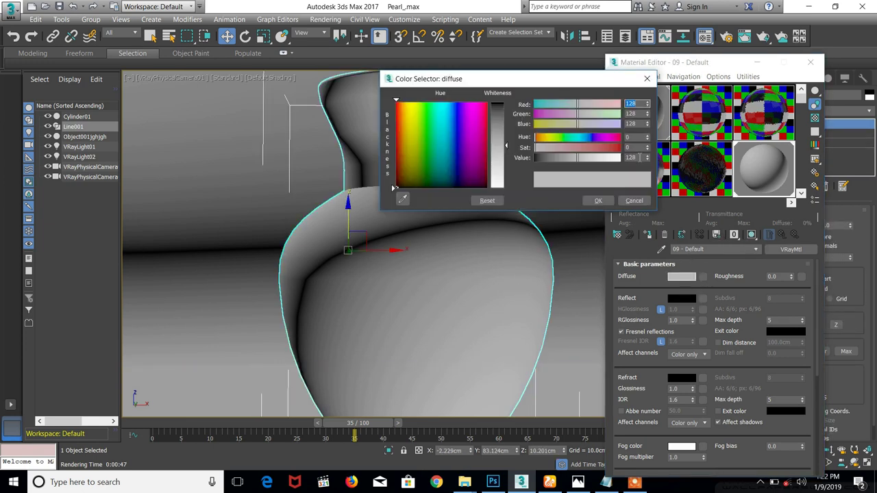
double_click(640, 158)
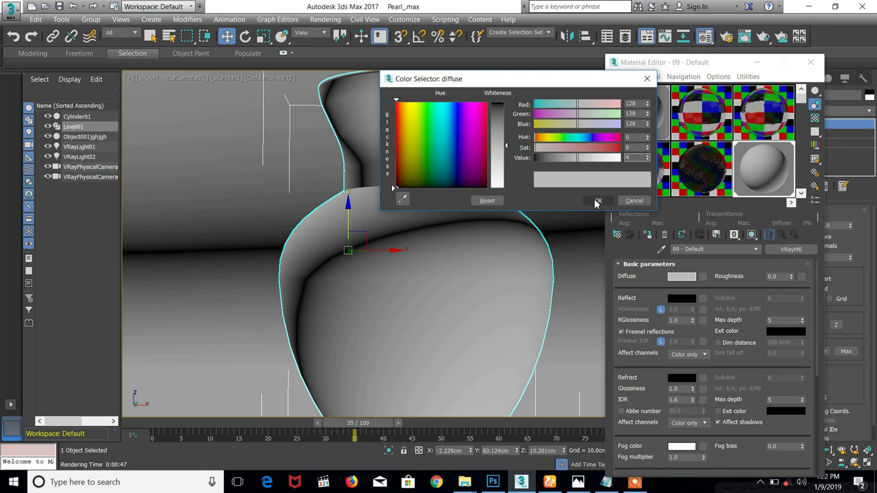
click(597, 201)
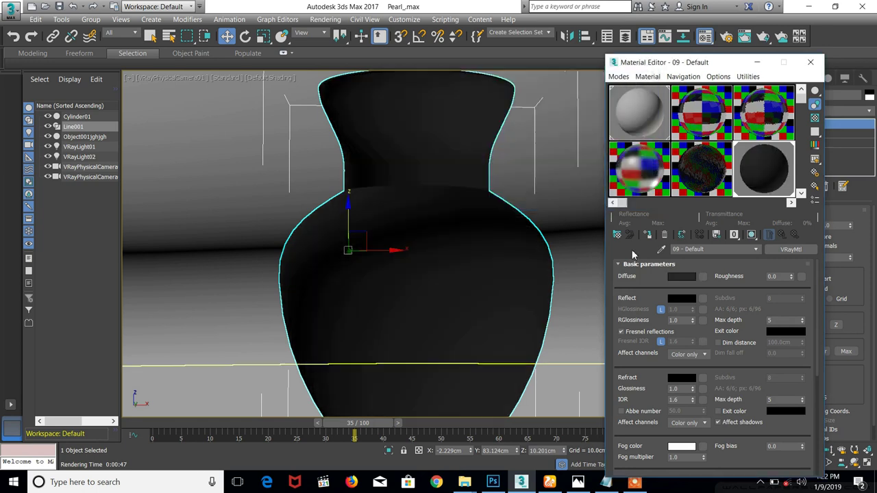
click(688, 299)
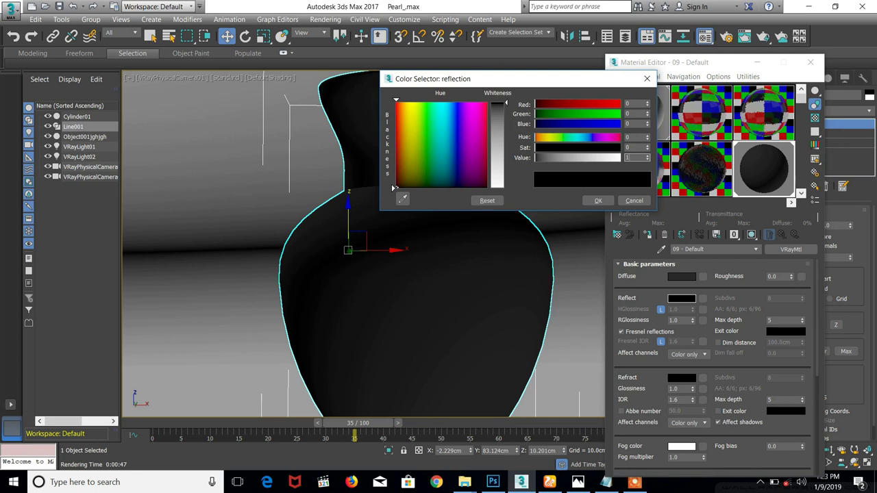
key(Return)
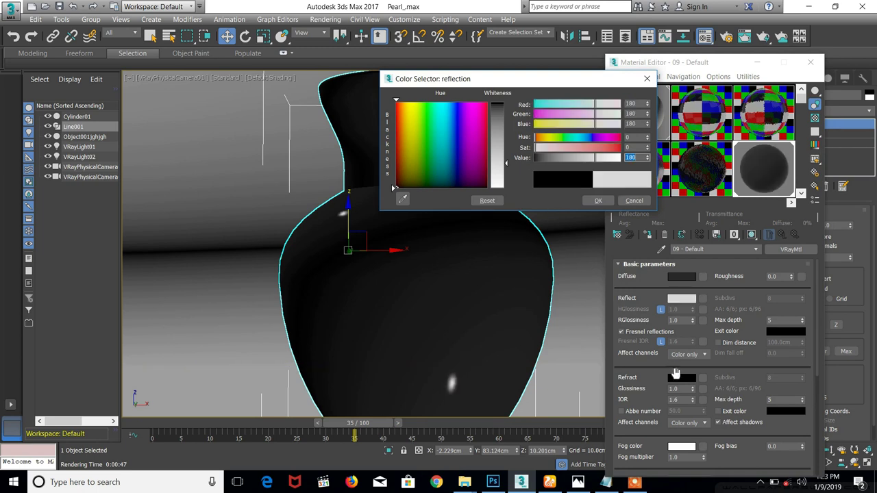
click(598, 201)
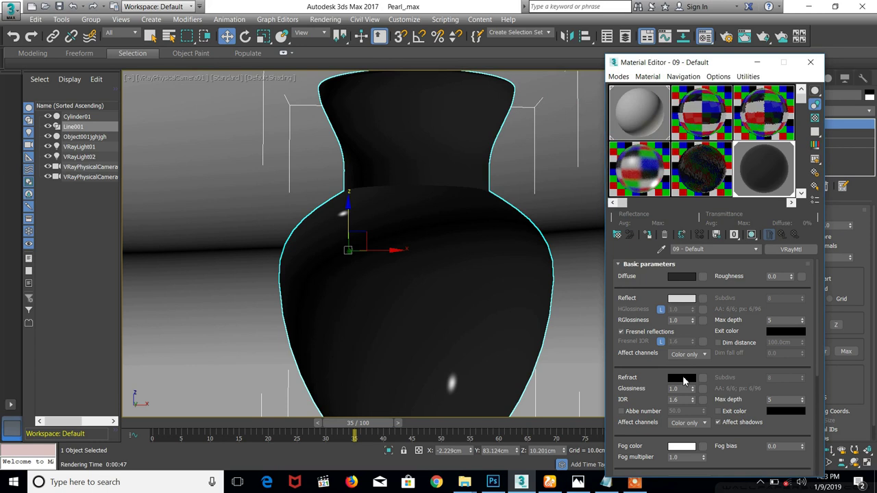
Set the material's refraction color value to 220 and show its sample on the checkered background
click(682, 378)
click(634, 157)
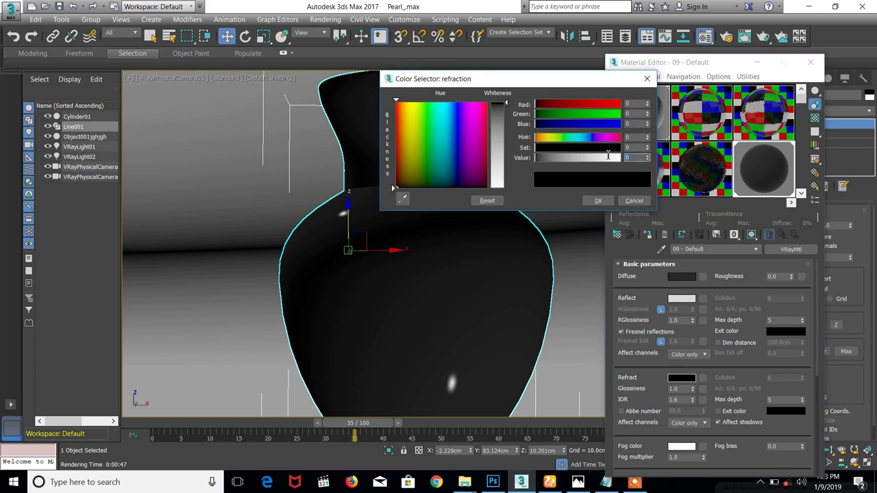
text(220)
key(Return)
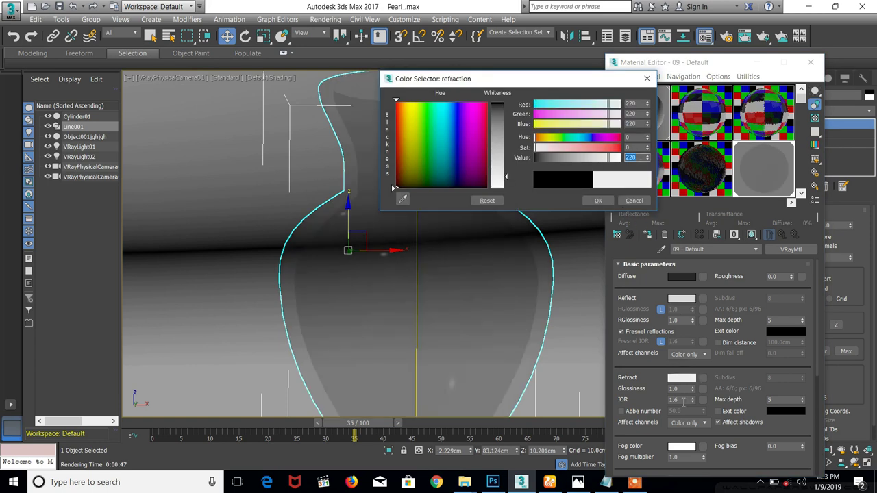
click(790, 154)
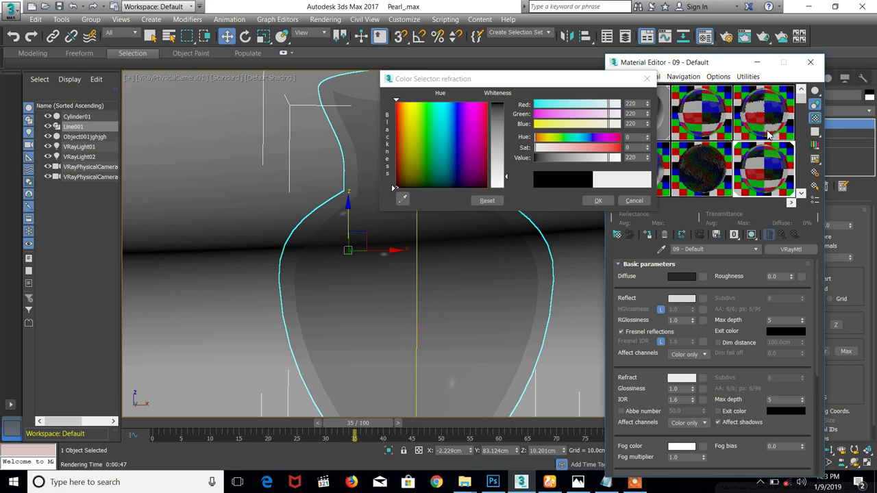
click(599, 200)
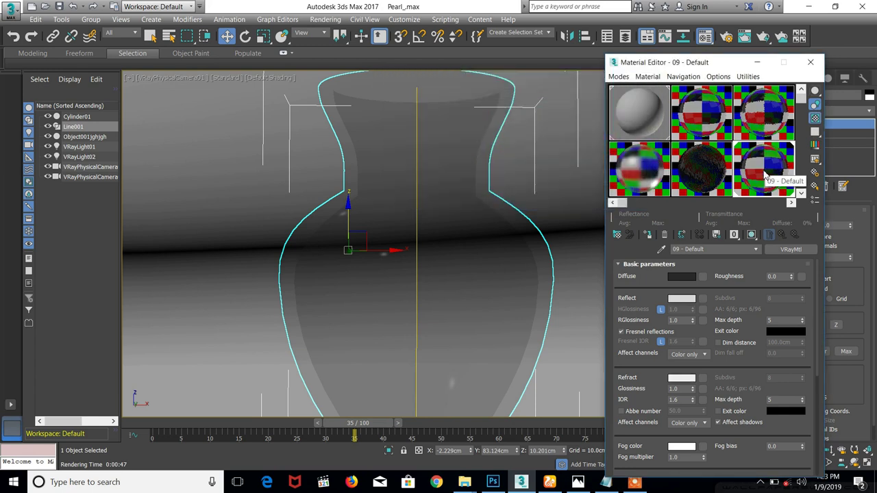
Open an enlarged preview of the 09 - Default glass material and place it clear of the Material Editor
click(699, 181)
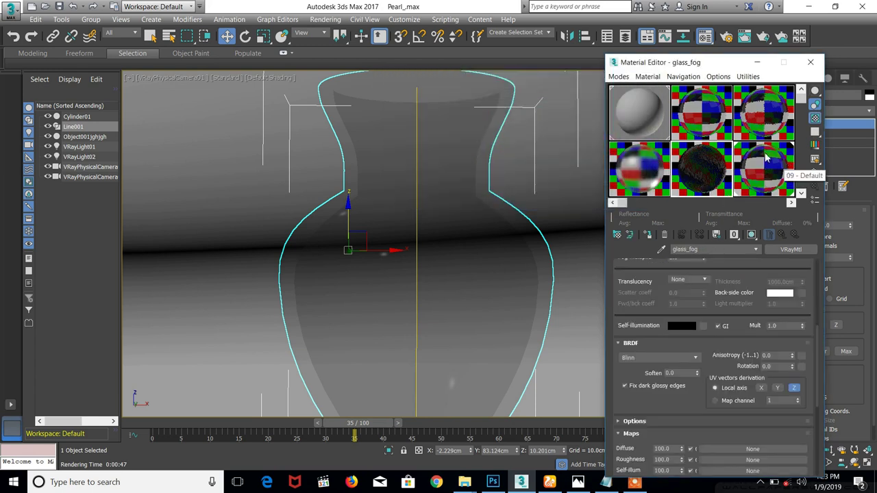
click(767, 184)
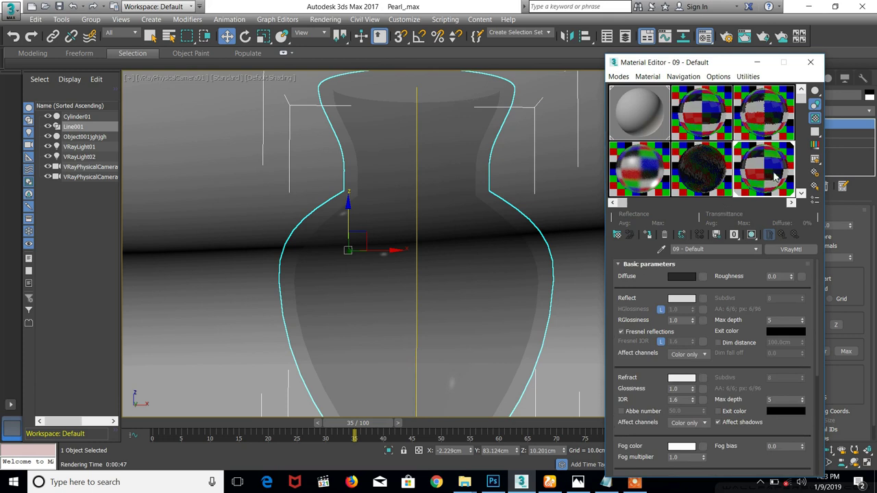
double_click(777, 176)
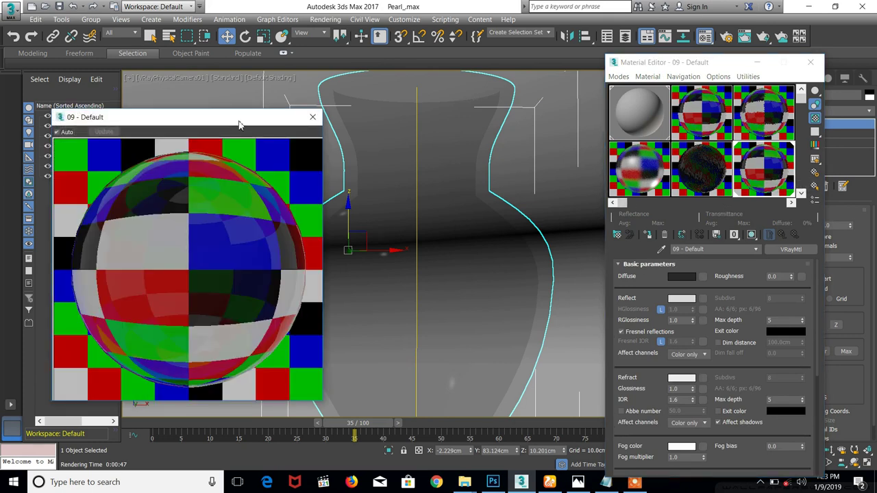
drag(239, 124, 233, 95)
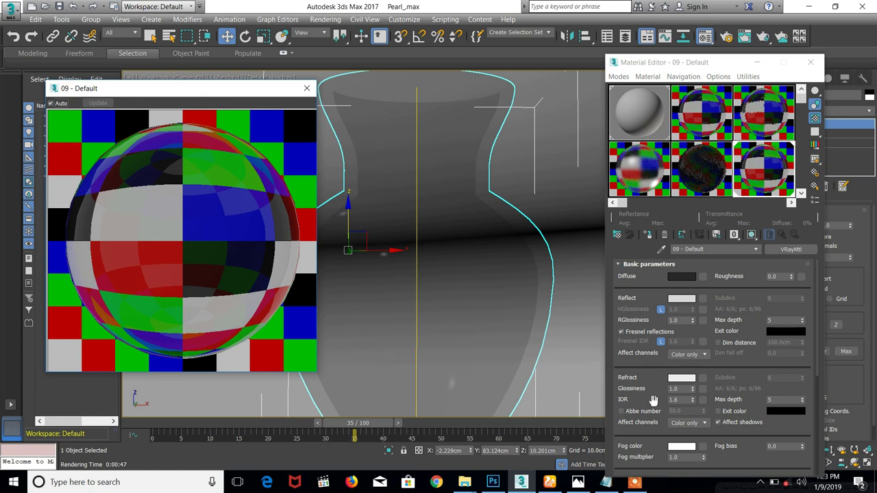
Set the material's fog color to cyan with hue 135 and saturation 255, guided by the tint in reference photo 5.JPG
click(643, 356)
scroll(637, 411, down, 10)
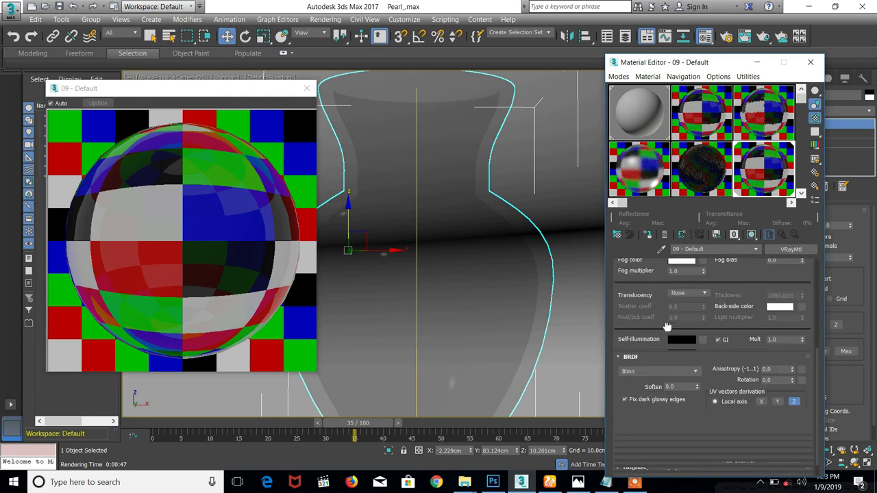
scroll(651, 357, up, 10)
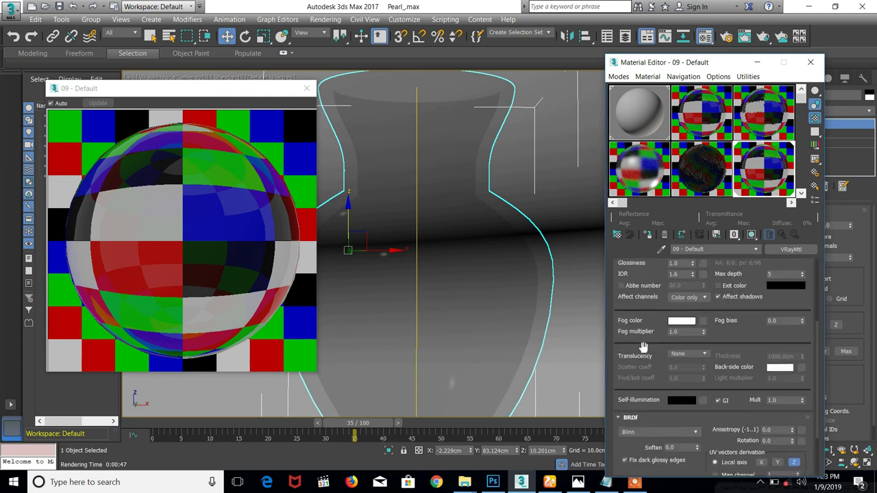
scroll(648, 363, down, 2)
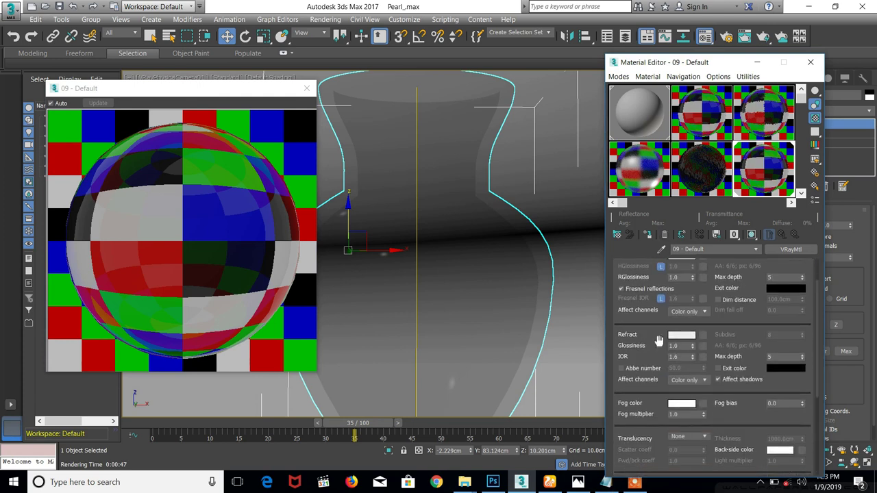
click(578, 483)
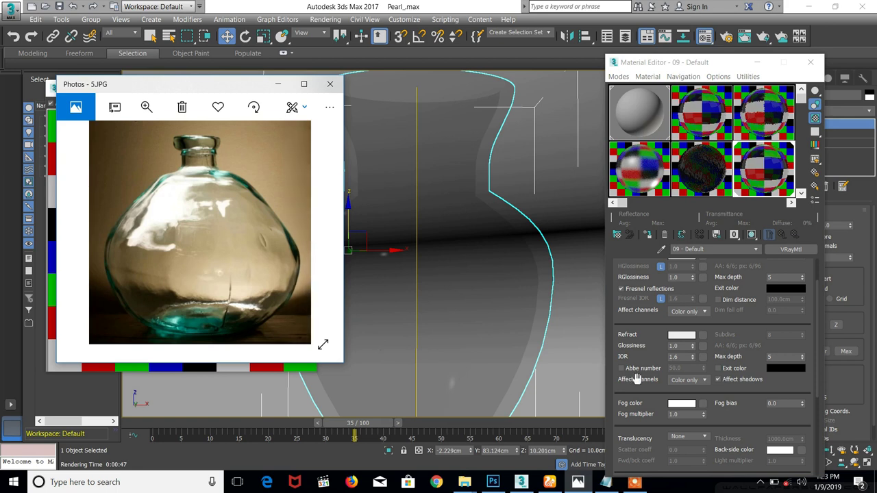
click(687, 404)
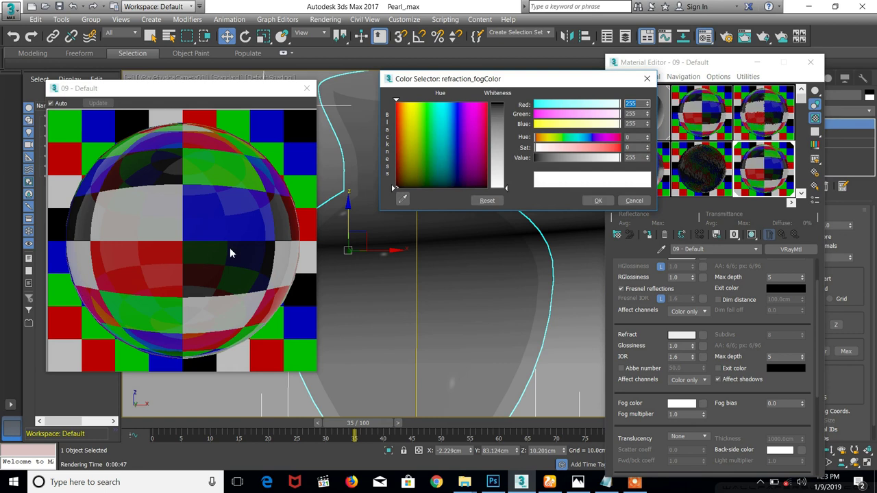
click(444, 141)
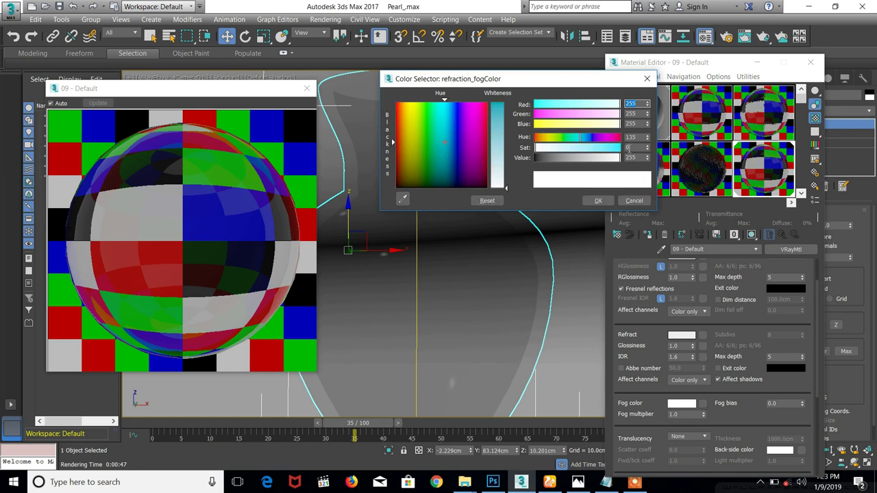
click(621, 149)
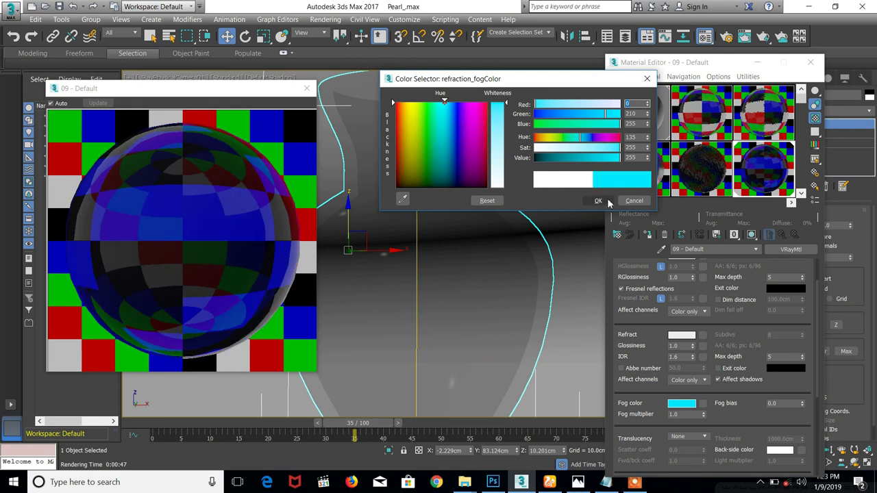
click(598, 201)
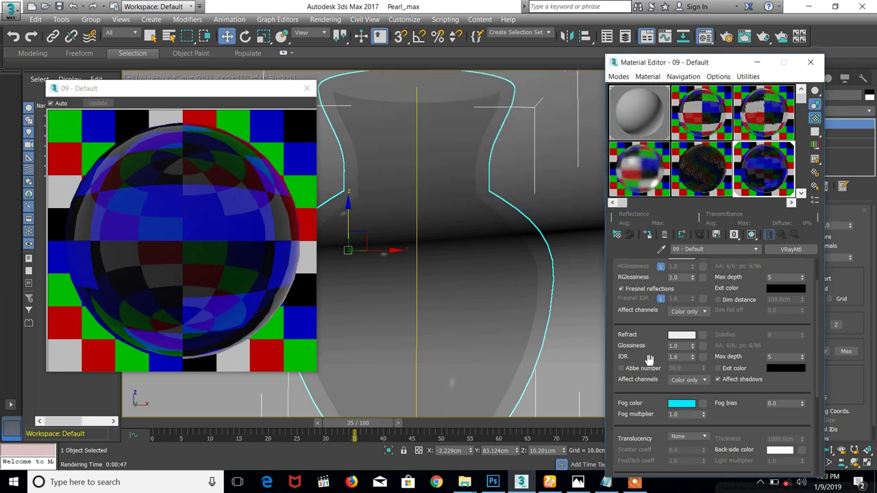
Render the camera view of the vase and compare it with the glass bottle in reference photo 5.JPG
click(746, 41)
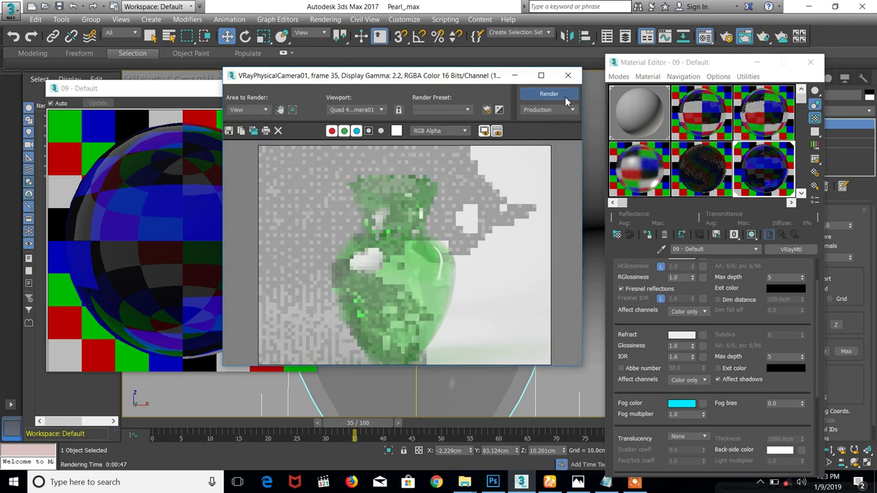
click(561, 95)
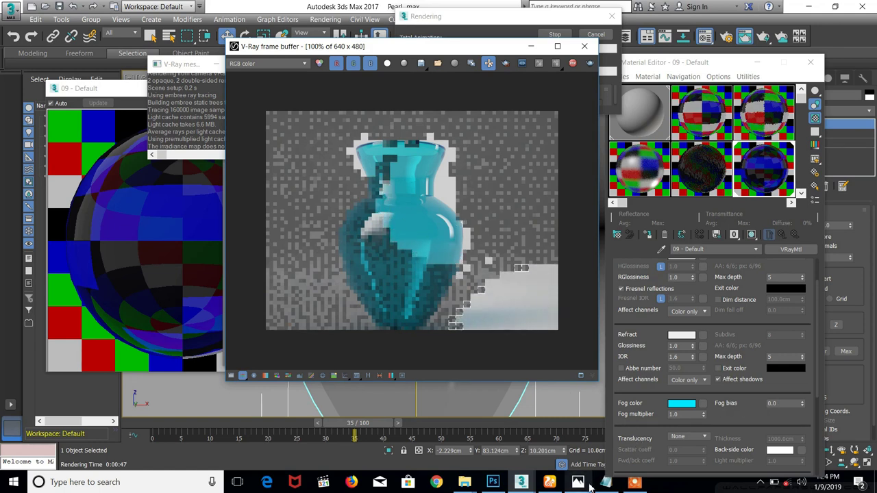
mouse_move(587, 484)
click(578, 433)
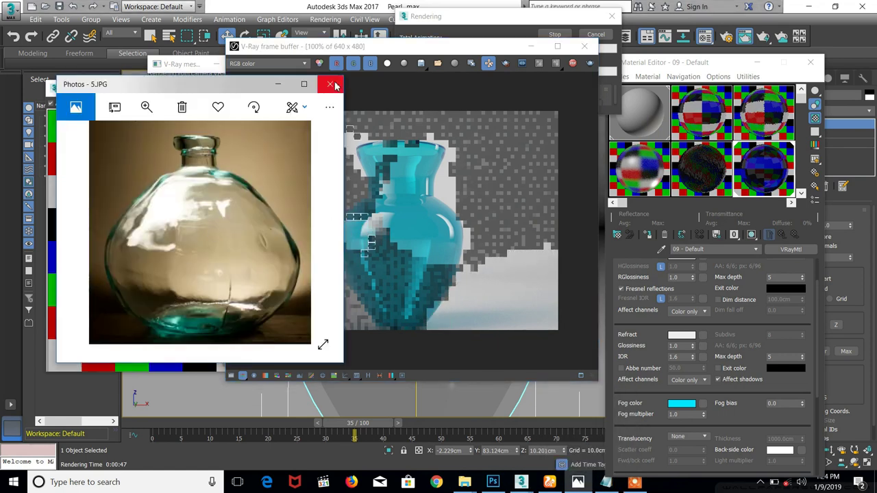
click(278, 85)
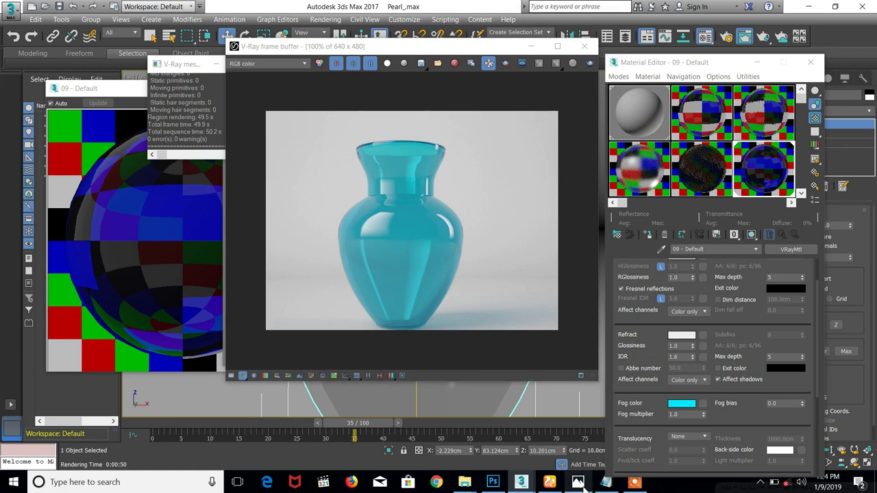
mouse_move(606, 483)
click(607, 428)
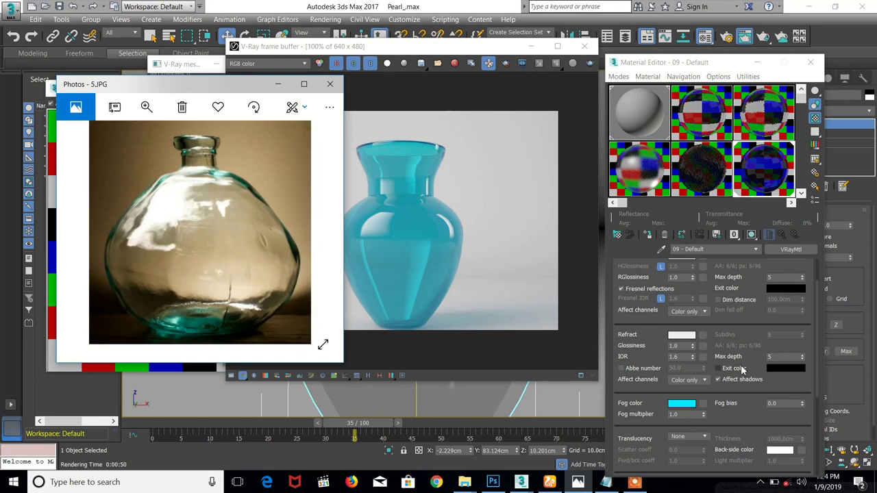
Set the material's fog bias to -1.0 and fog multiplier to 0.5, and render the vase again
click(788, 406)
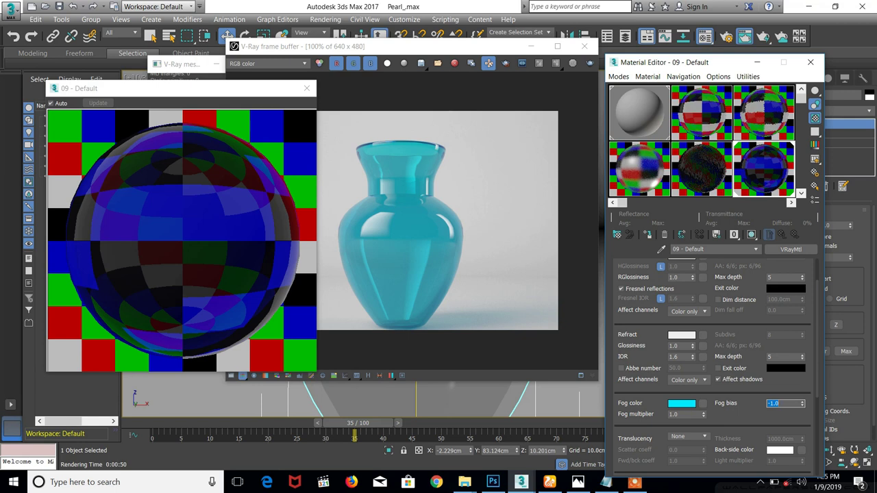
click(695, 415)
text(0.5)
click(786, 404)
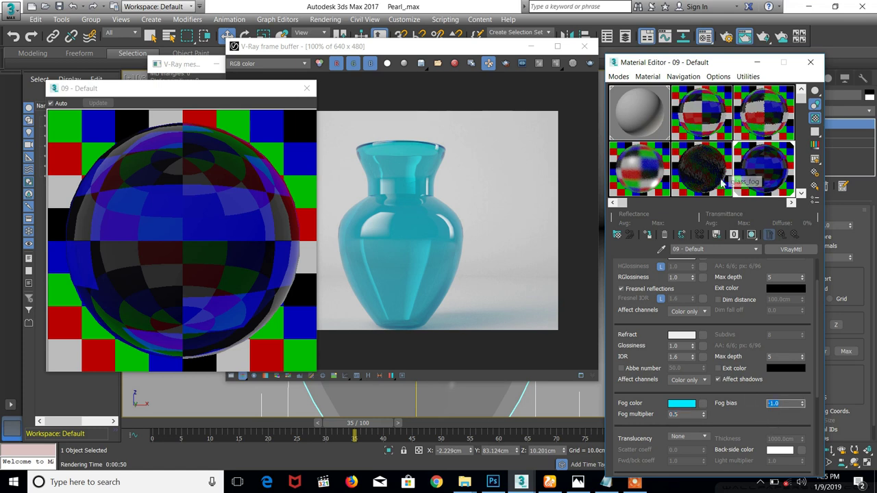
click(591, 63)
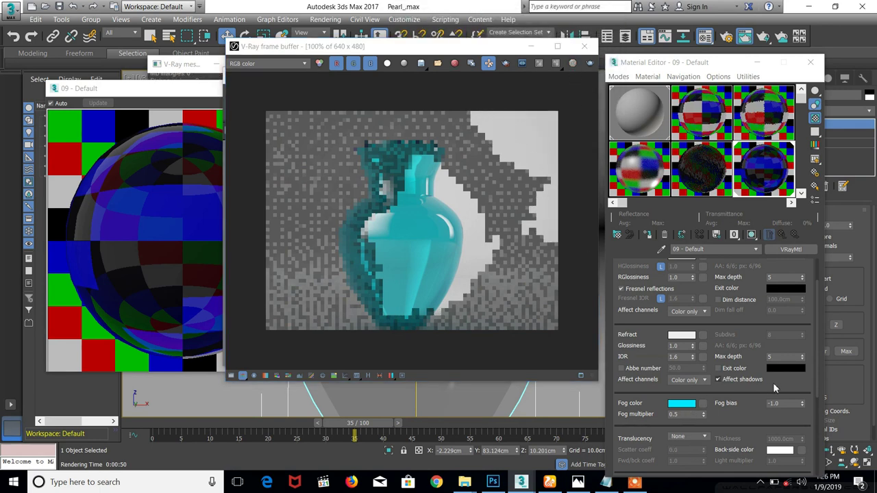
Try a fog bias of -5.0 on the glass material with a test render, then stop the render
drag(788, 405, 715, 406)
text(-)
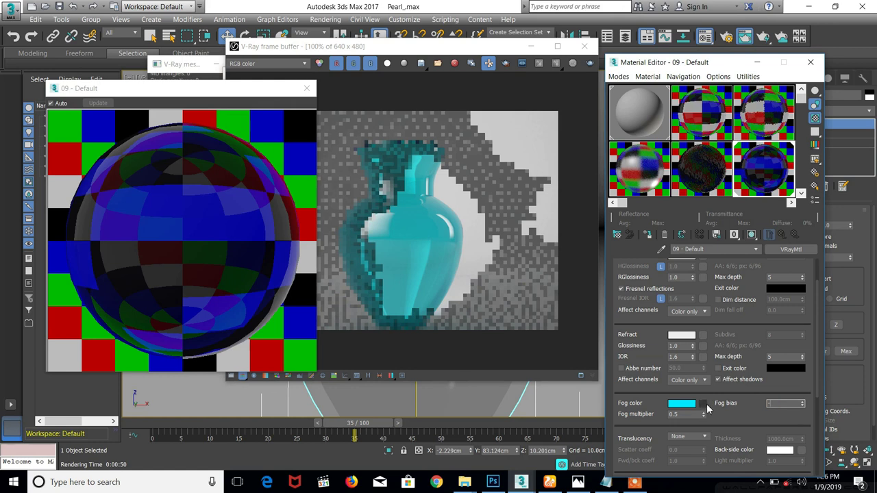
text(5.0)
key(Return)
click(590, 63)
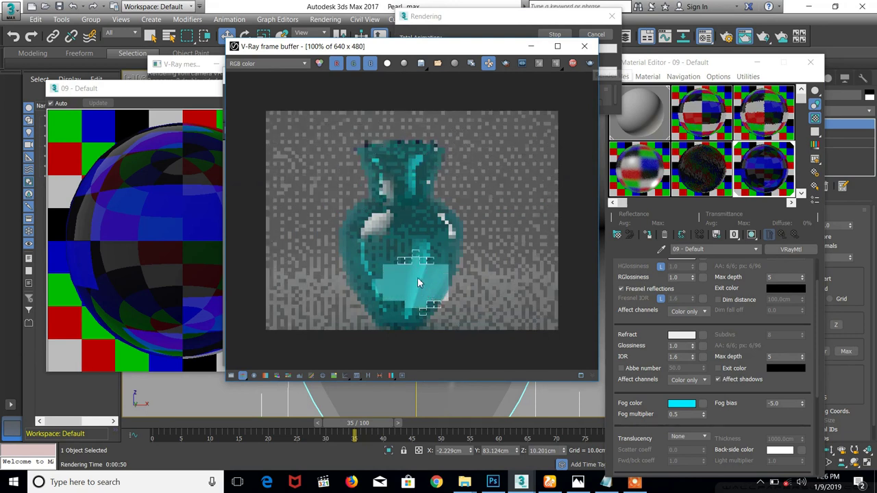
click(573, 64)
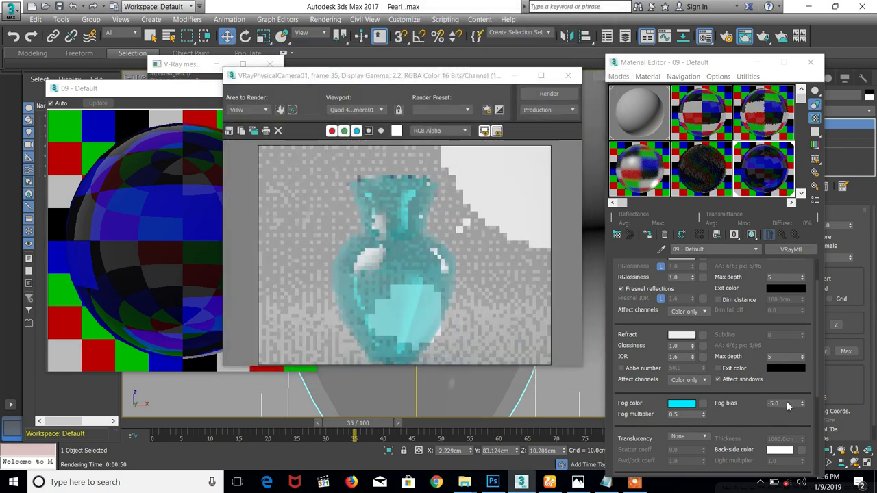
Try a fog bias of 10.0 with a fog multiplier of 1.0 in a test render, then stop the render
double_click(787, 405)
key(Return)
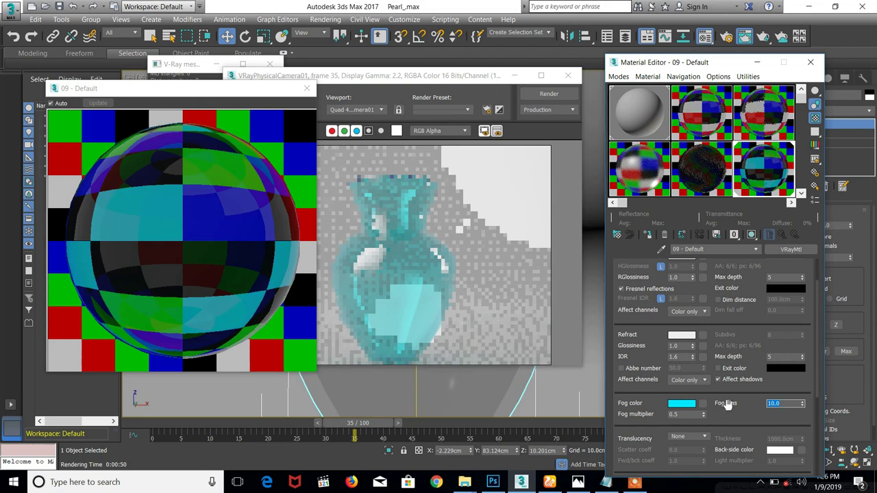
click(694, 414)
text(1.0)
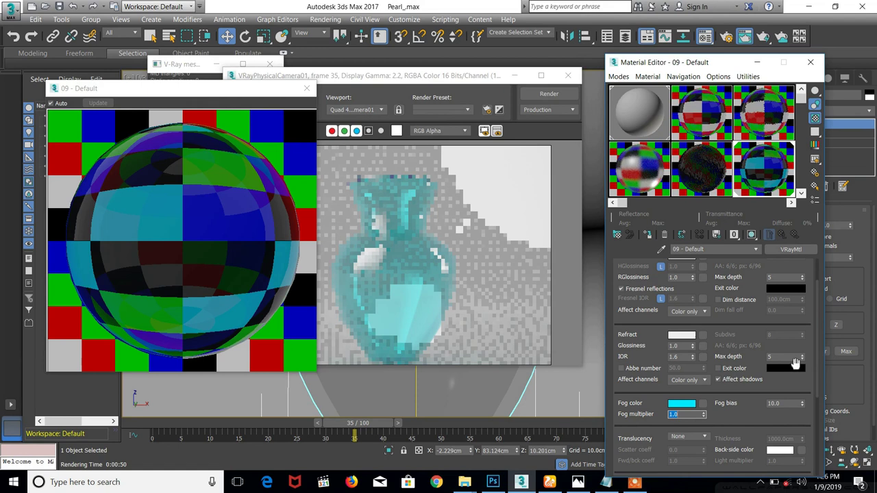
click(793, 404)
key(Return)
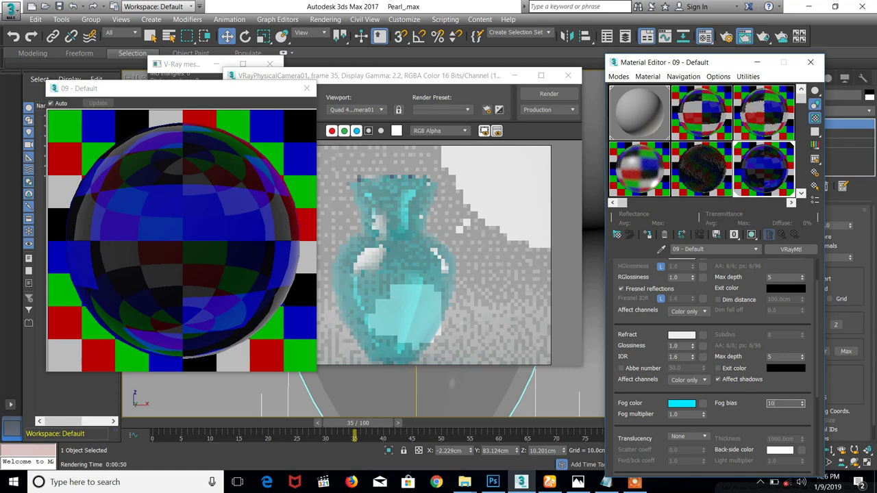
key(Return)
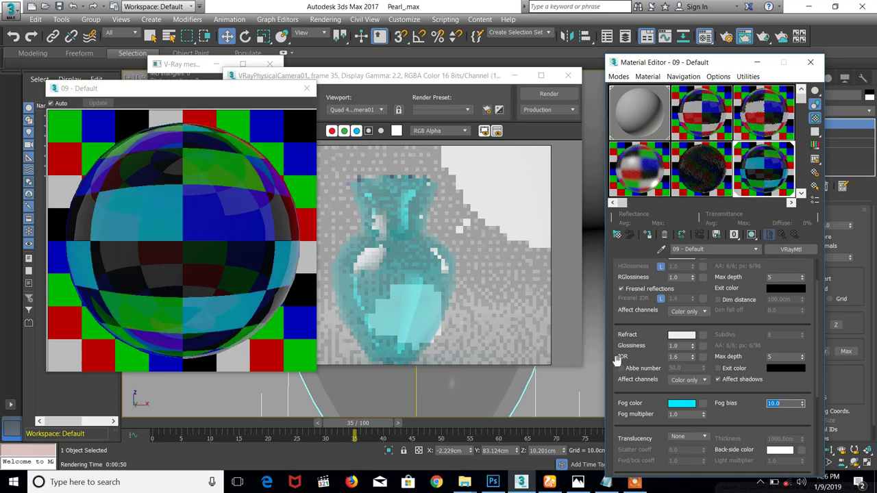
click(549, 93)
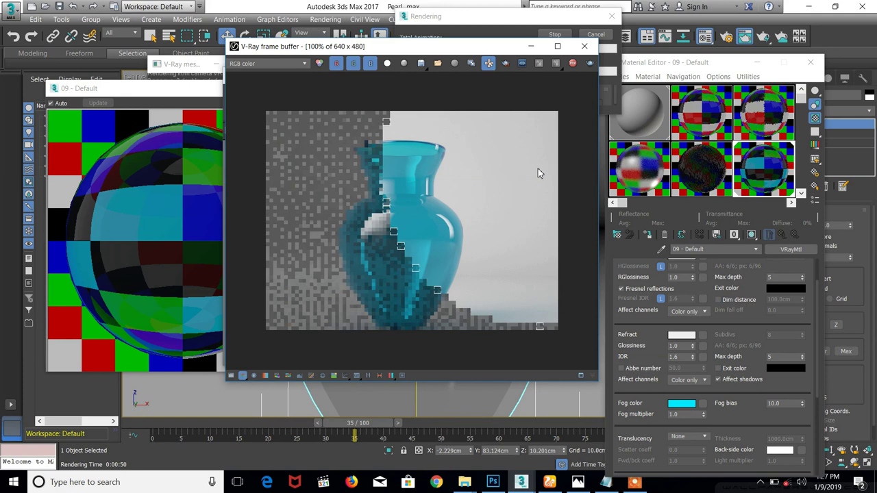
click(570, 64)
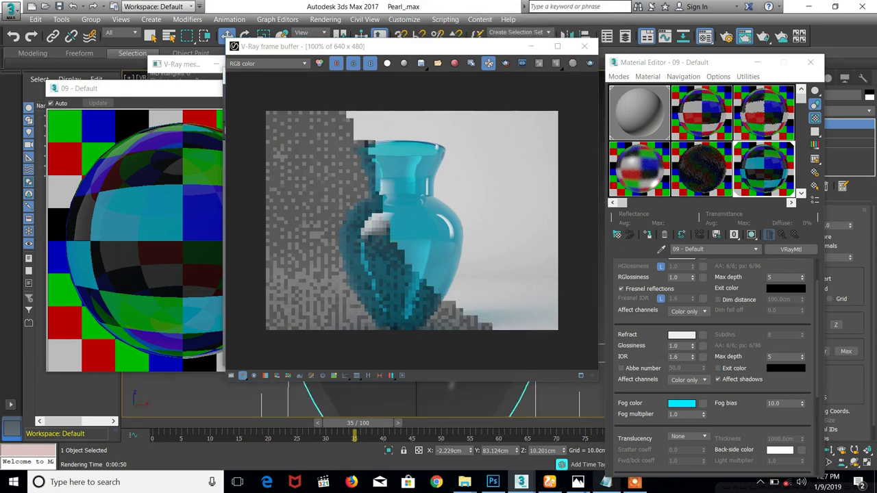
Set the material's fog multiplier to 0.05 and fog bias to -1.0, and render the vase again
click(679, 415)
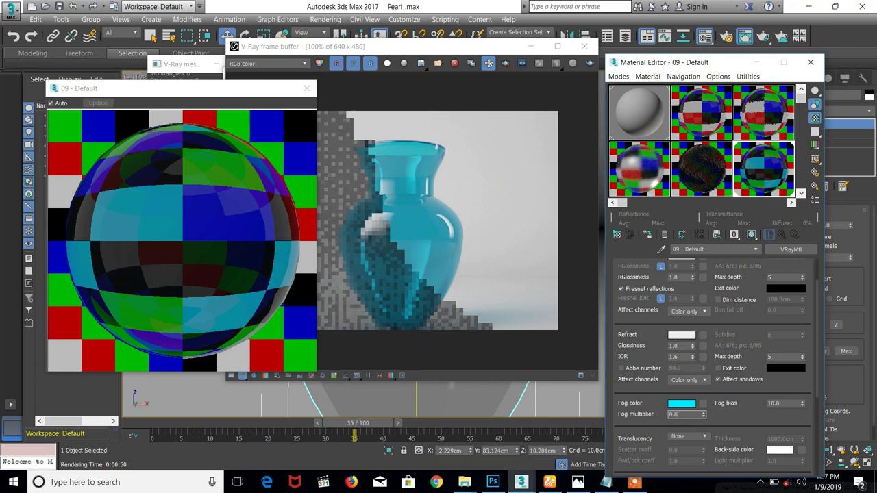
key(Return)
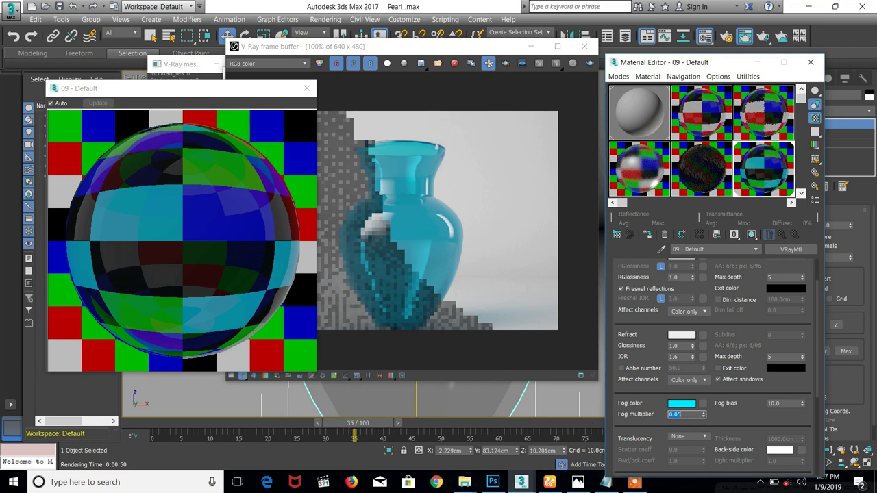
click(787, 404)
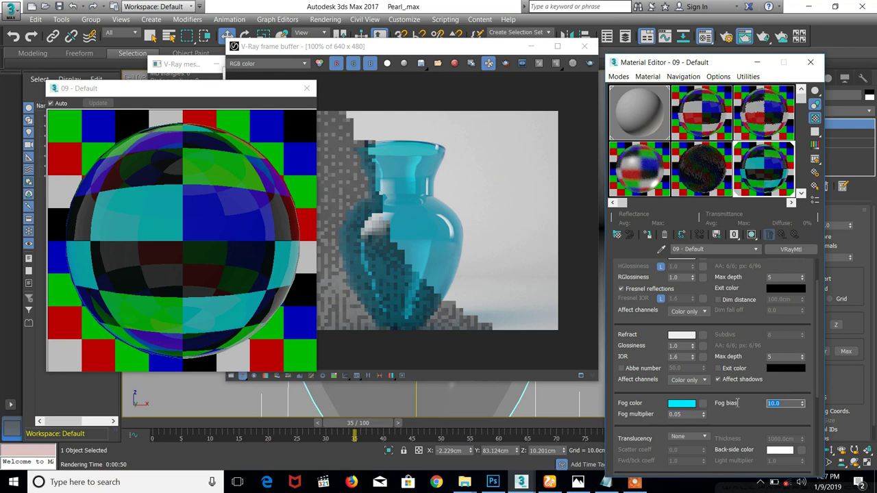
click(590, 63)
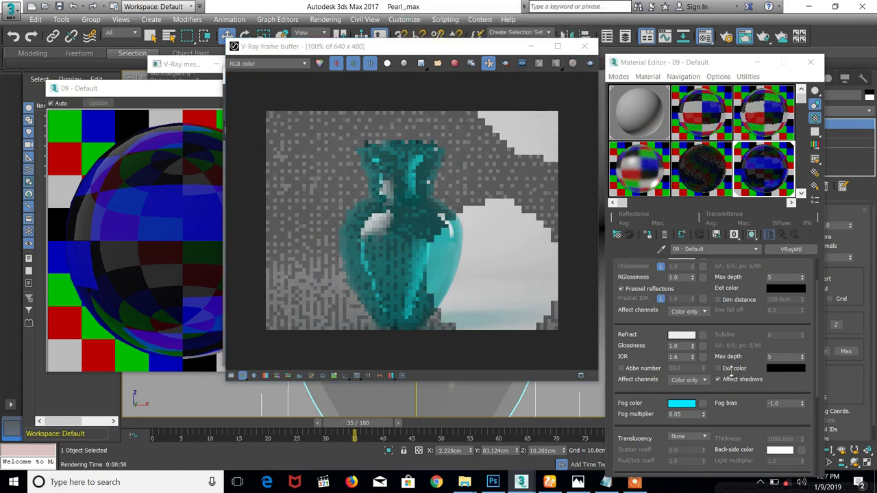
mouse_move(848, 430)
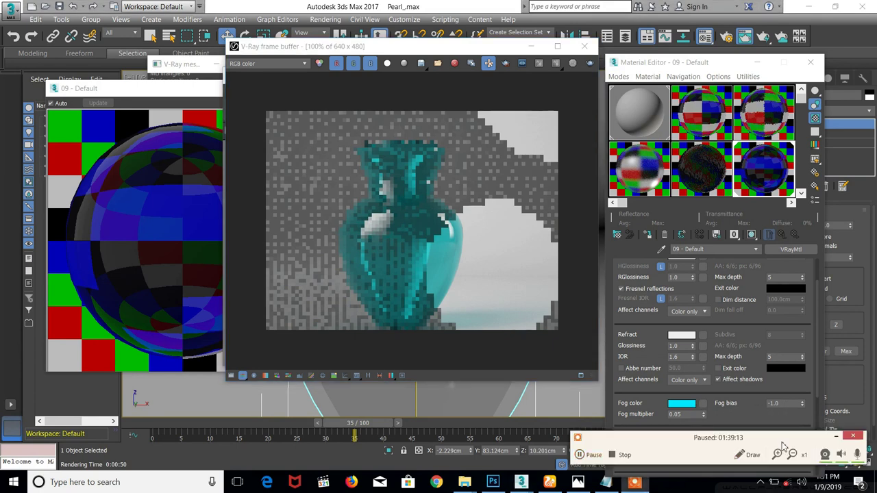
click(785, 448)
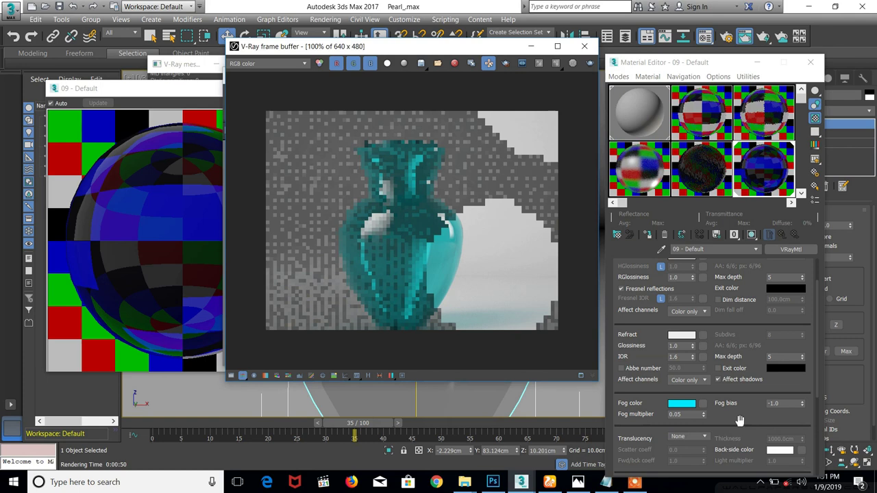
Set the glass material's fog multiplier to 0.5 and fog bias to -1.5, and render the vase again
drag(740, 420, 706, 394)
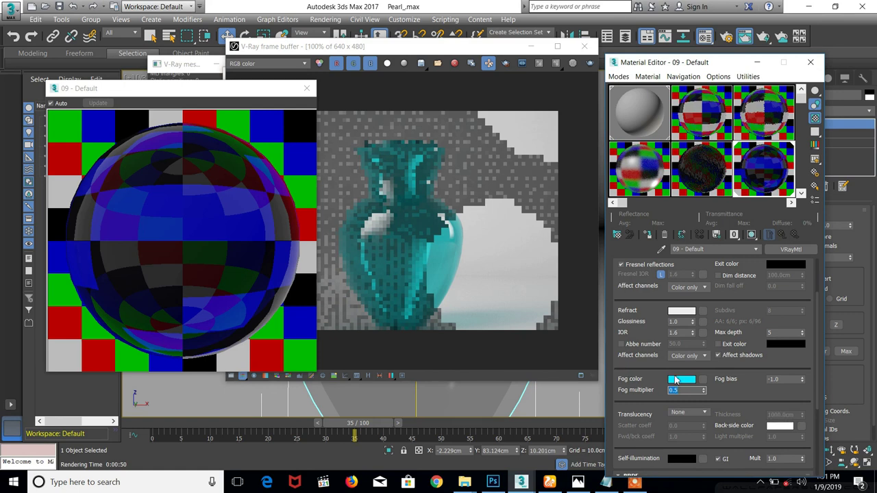
click(786, 379)
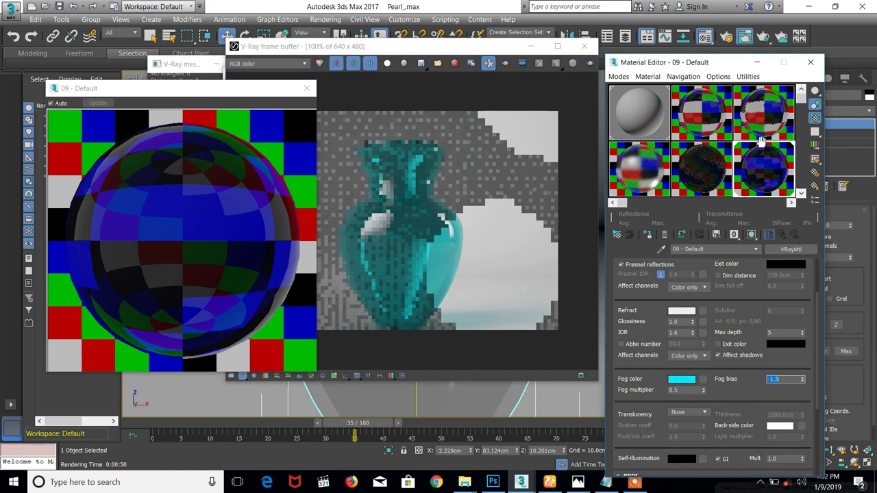
click(590, 63)
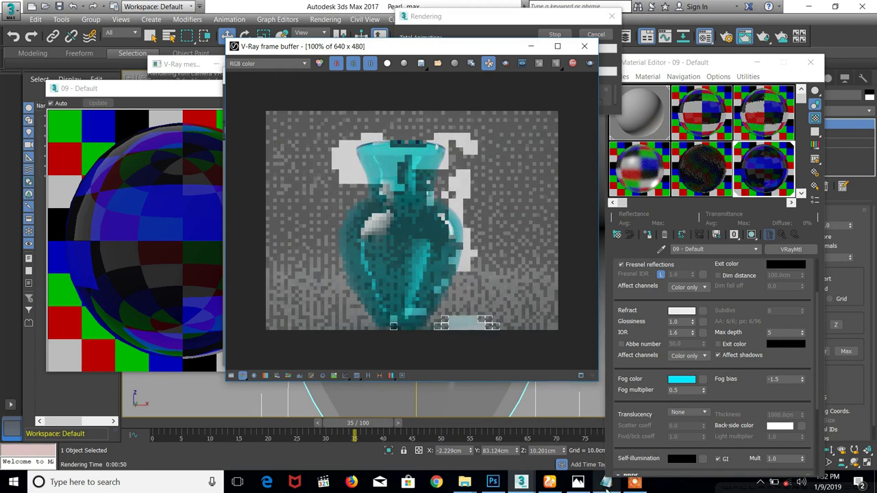
Compare the vase render with the bottle in reference photo 5.JPG
click(578, 482)
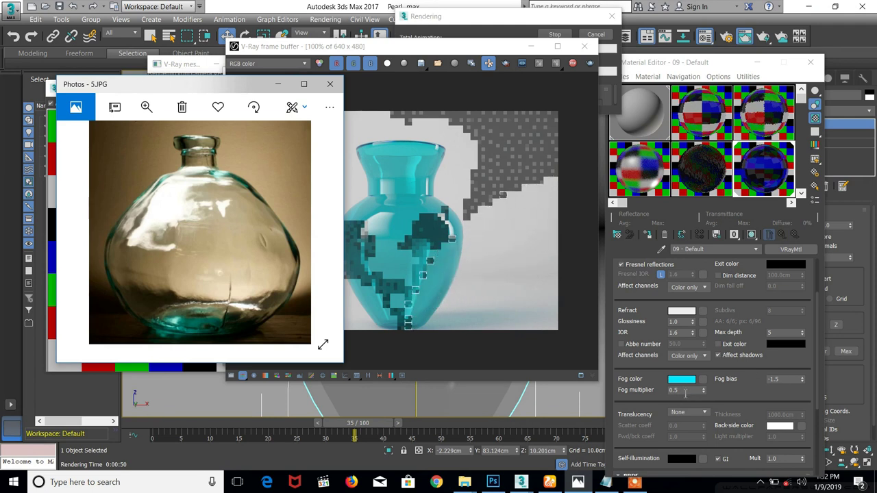
click(596, 483)
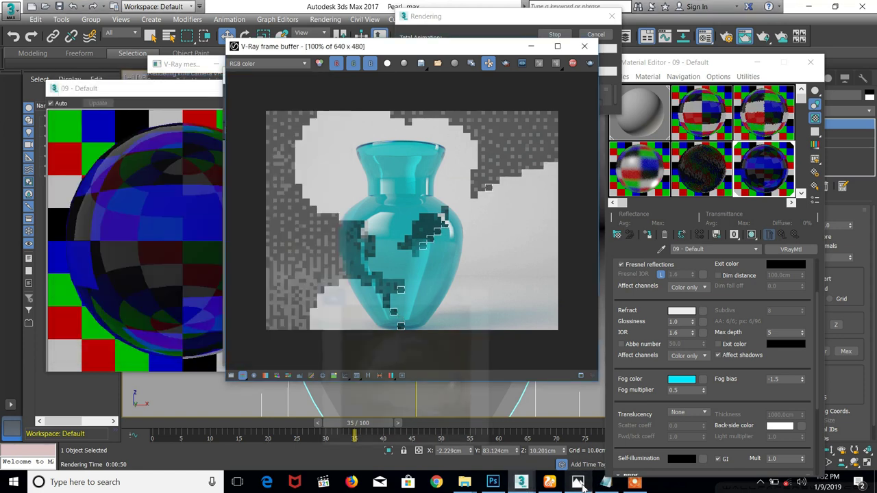
click(596, 484)
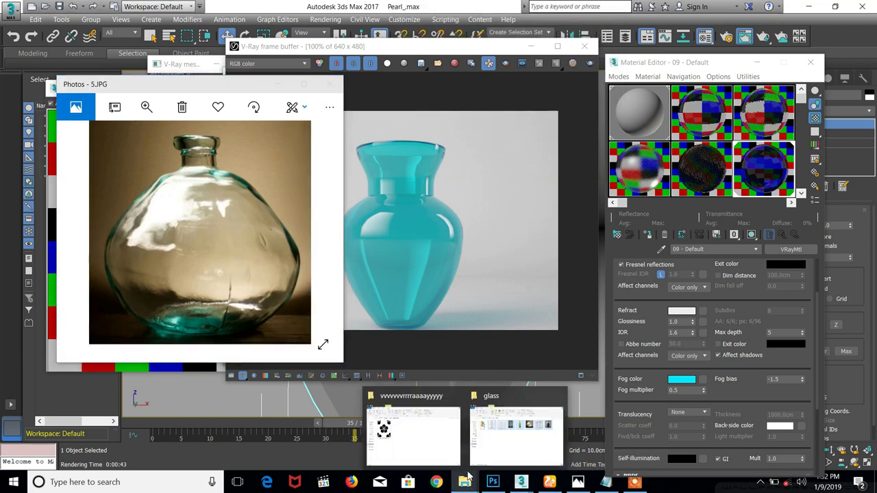
Look through the reference images in the glass folder and view photo 6.JPG of the etched glass doors
click(493, 422)
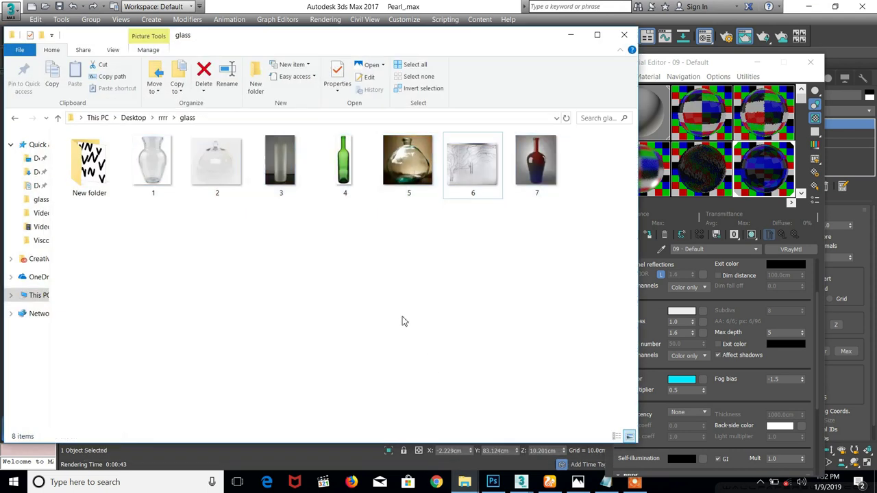
drag(421, 244, 141, 89)
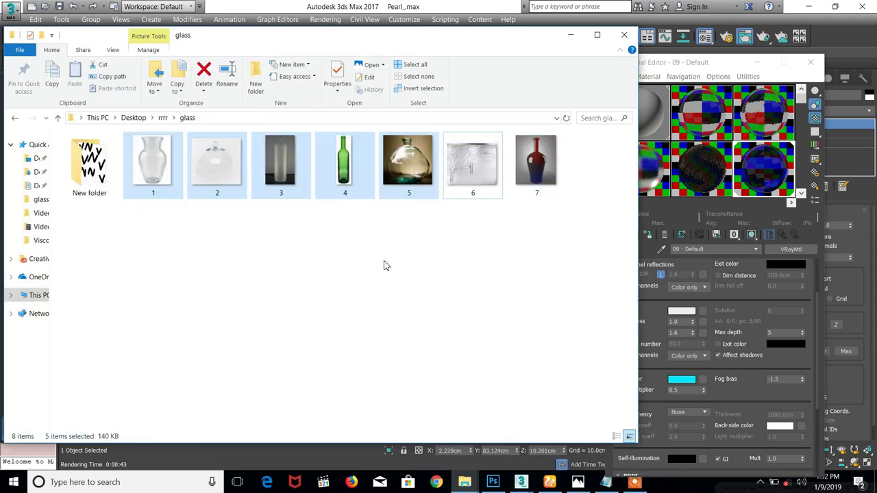
click(411, 297)
click(478, 186)
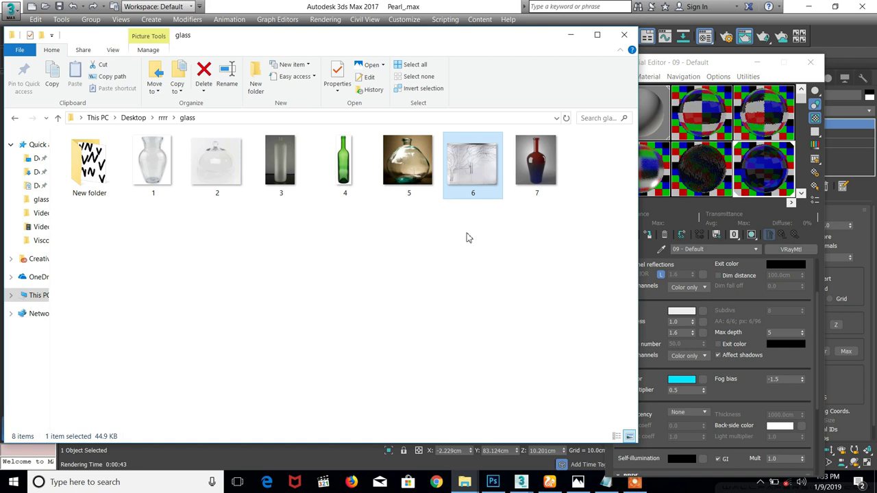
click(571, 35)
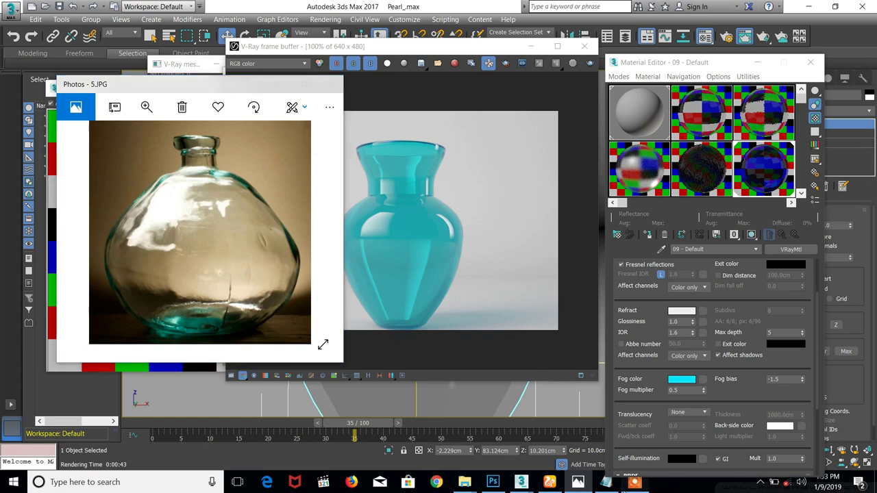
click(634, 482)
click(835, 437)
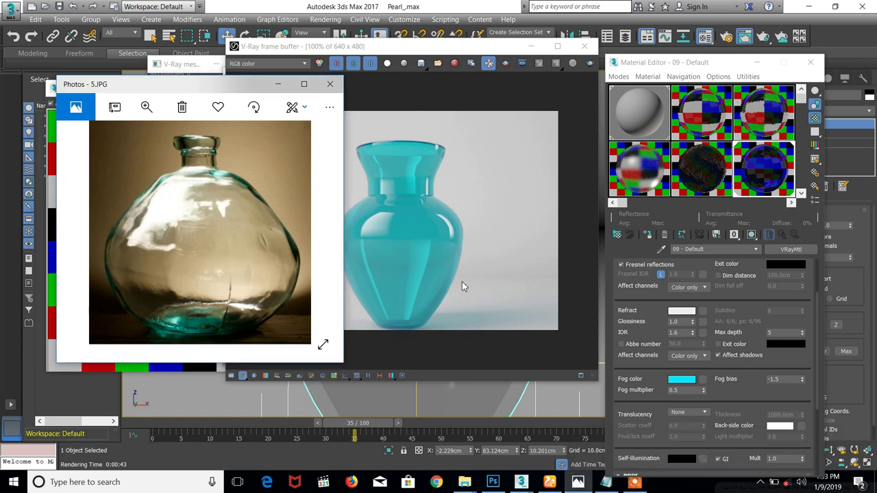
click(329, 231)
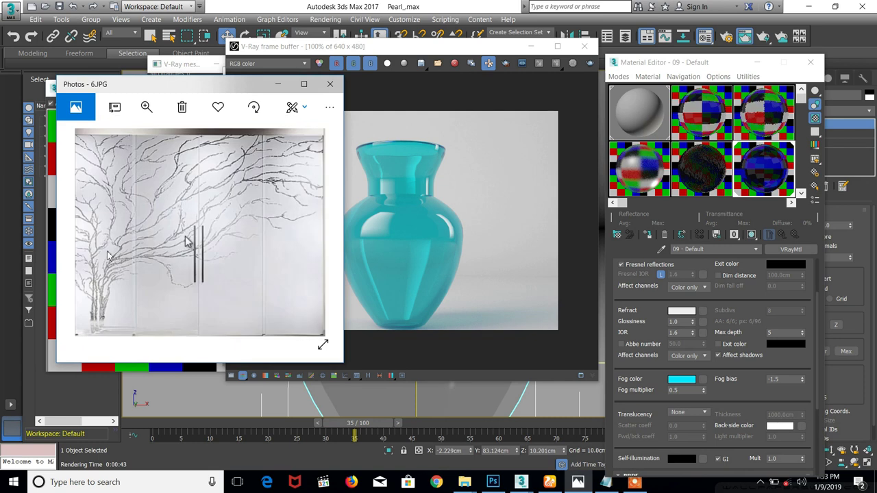
click(281, 84)
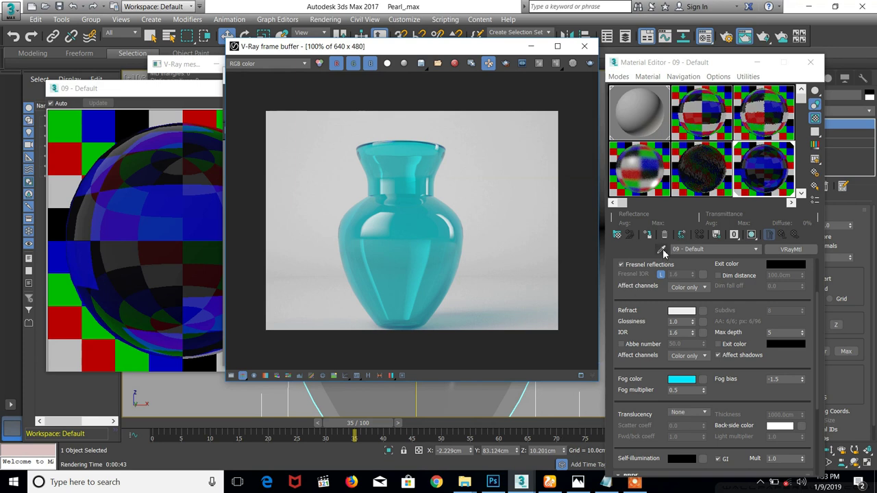
Rename the unused material 13 - Default as A
drag(803, 103, 804, 174)
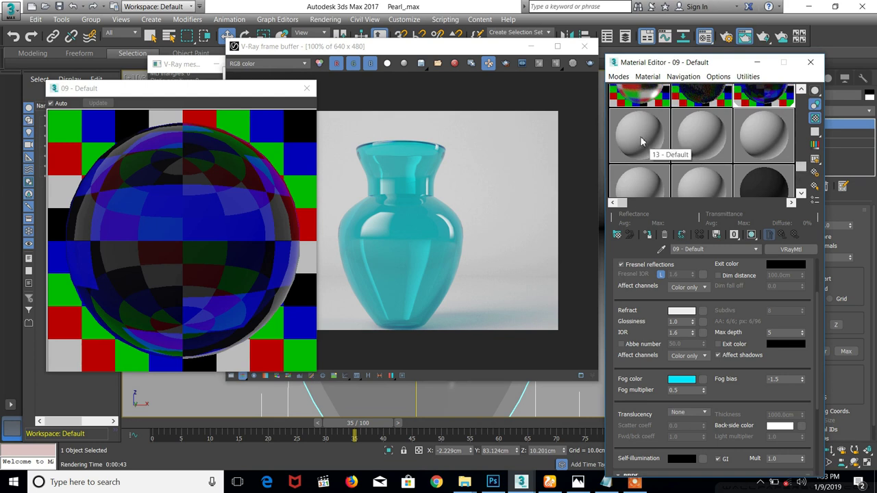
click(699, 132)
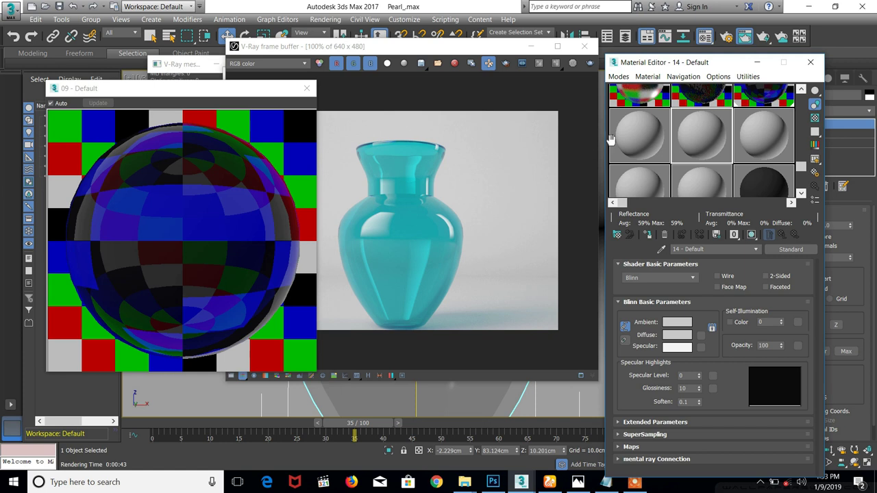
click(633, 110)
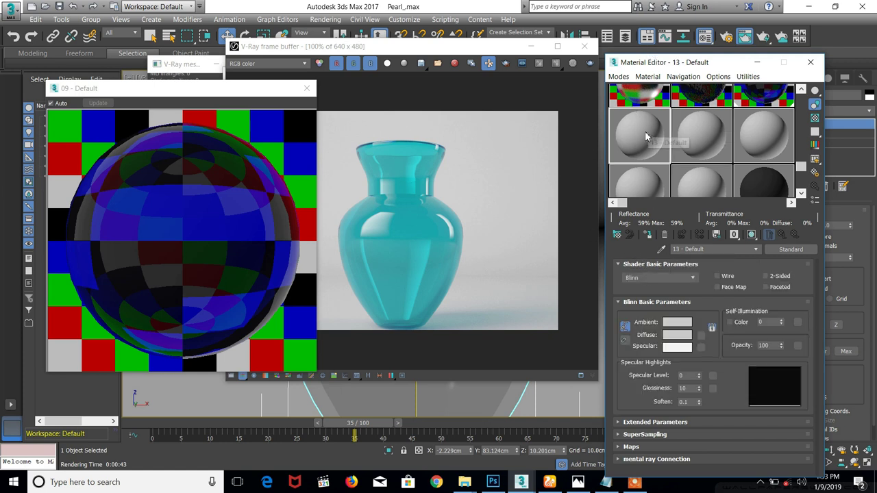
click(700, 141)
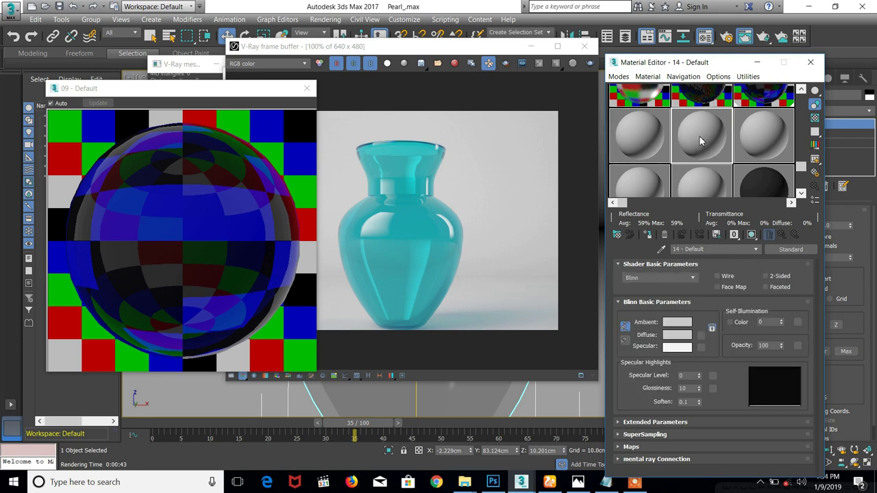
click(761, 132)
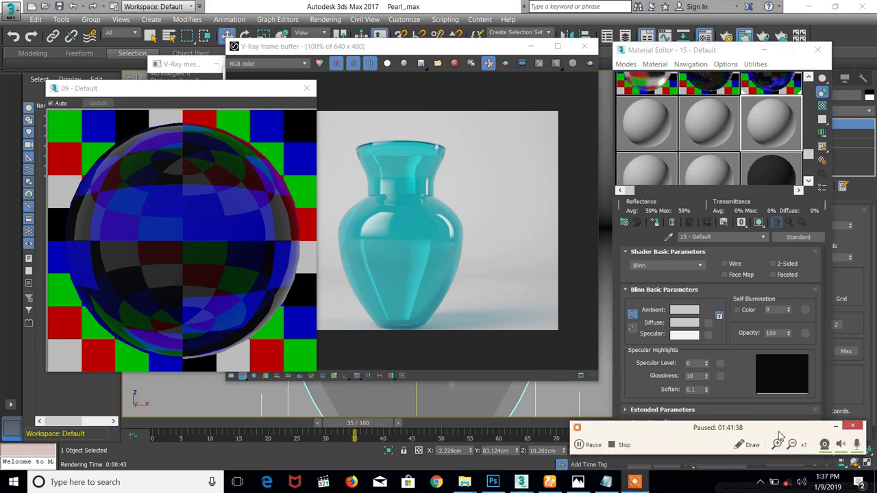
click(659, 123)
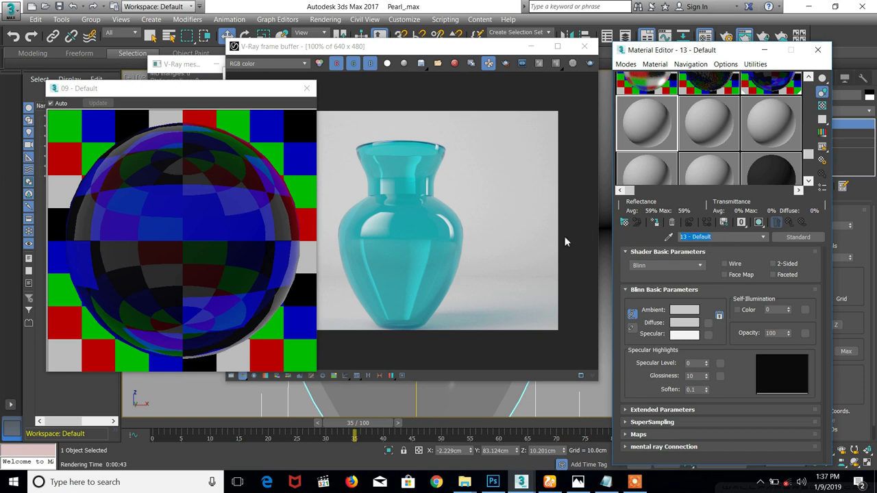
text(a)
text(A)
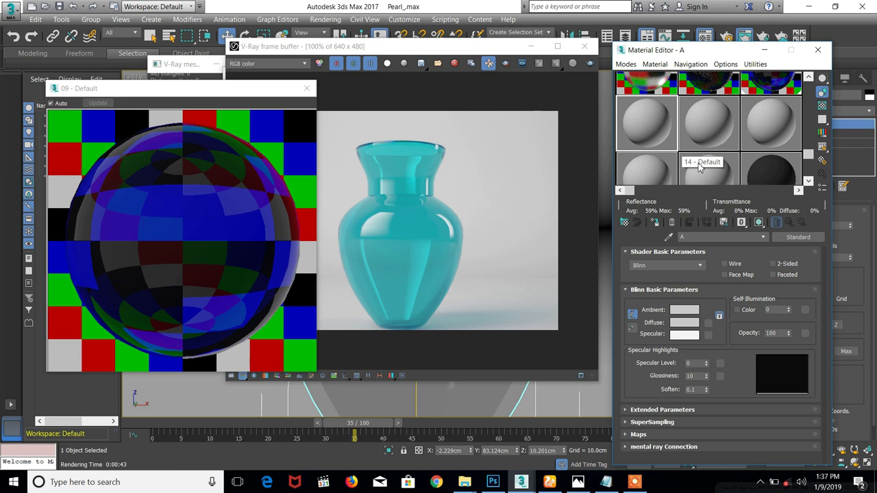
Rename the unused materials 14 - Default as B and 15 - Default as Blend
click(704, 122)
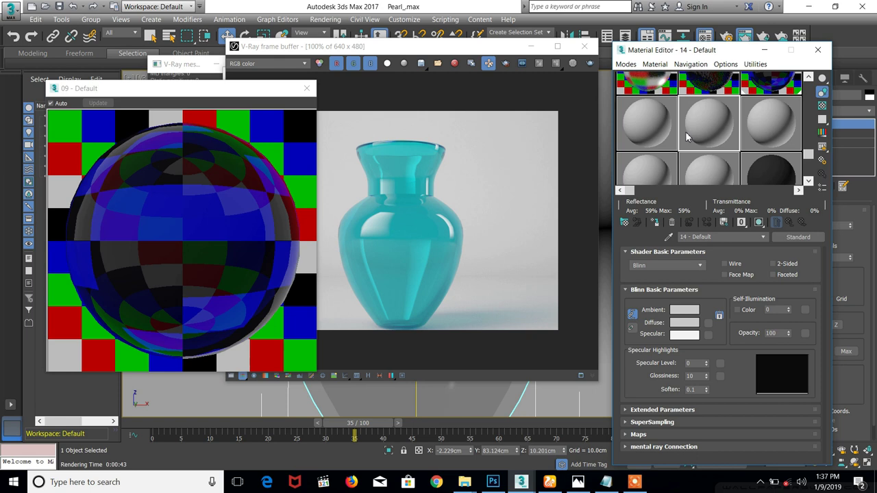
click(722, 238)
key(BackSpace)
text(B)
click(761, 122)
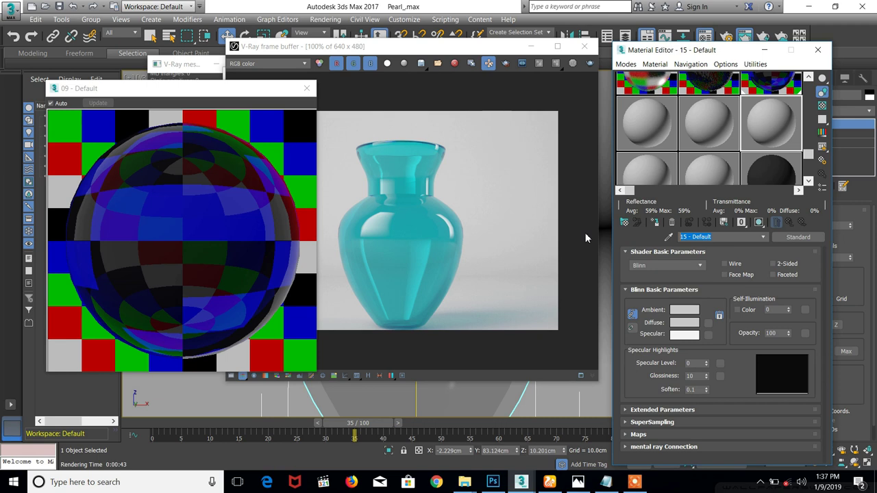
text(B)
Review the three renamed materials A, B and Blend in turn
click(702, 131)
click(659, 128)
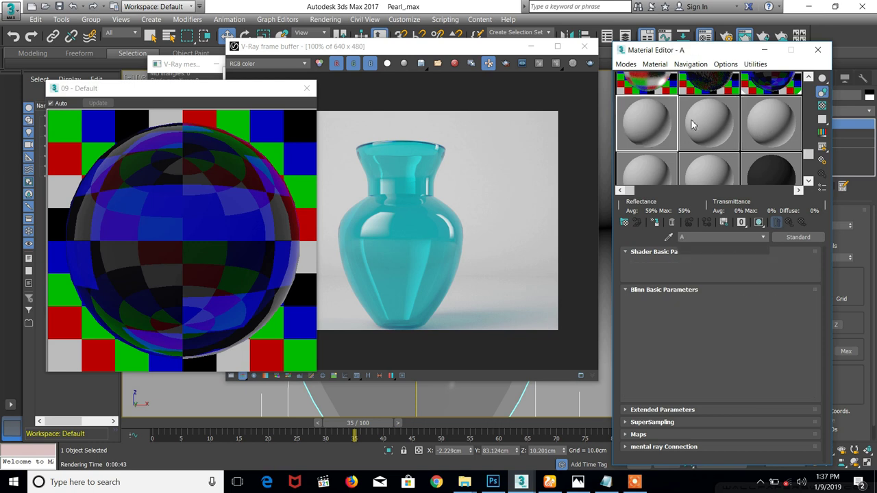
click(716, 126)
click(761, 123)
click(648, 115)
click(707, 121)
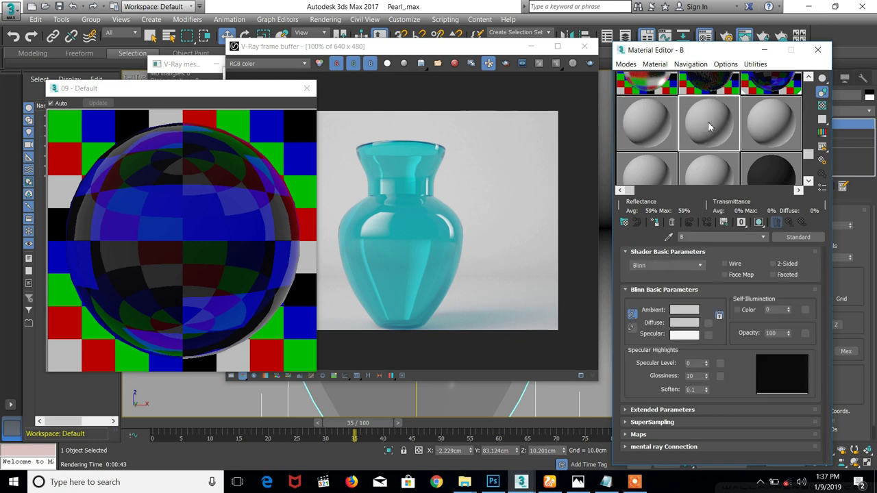
drag(636, 122, 710, 125)
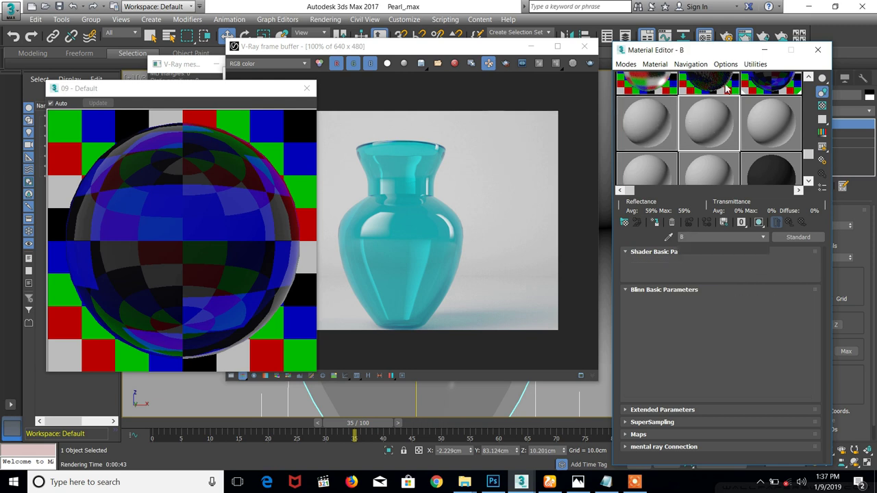
click(772, 118)
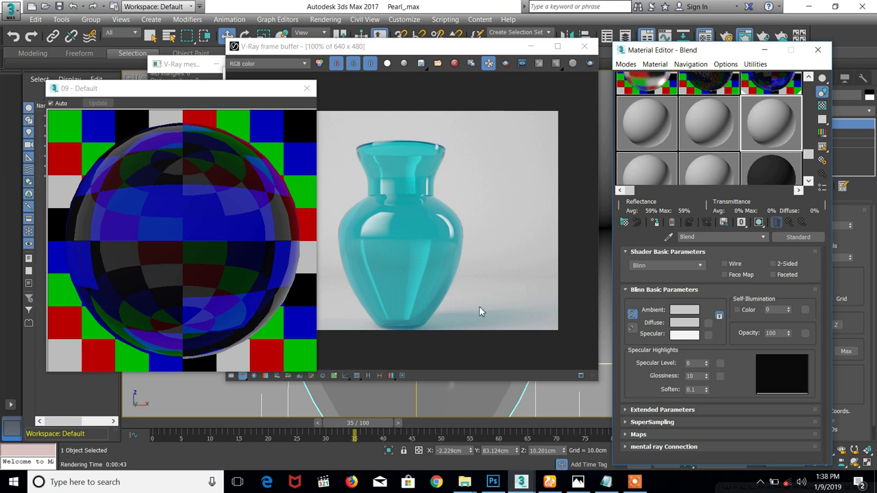
Switch to Photoshop and undo all brush strokes in Untitled-1.png back to the blank white canvas
click(492, 481)
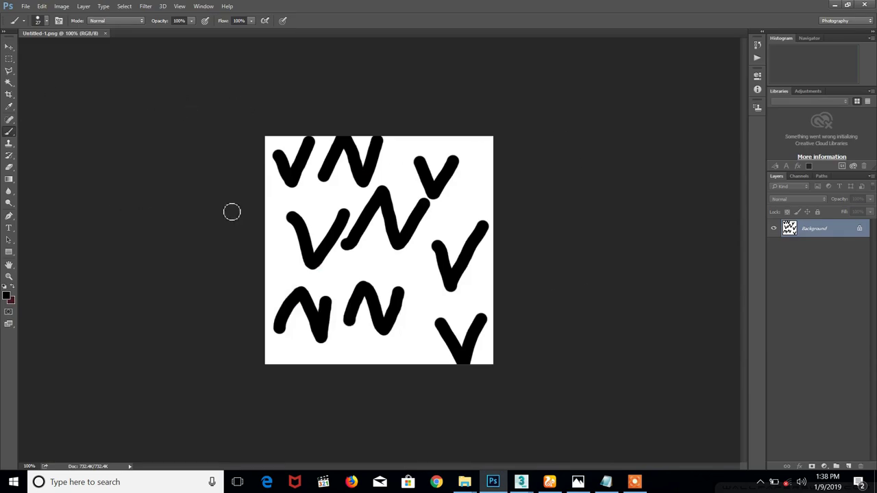
drag(384, 264, 348, 308)
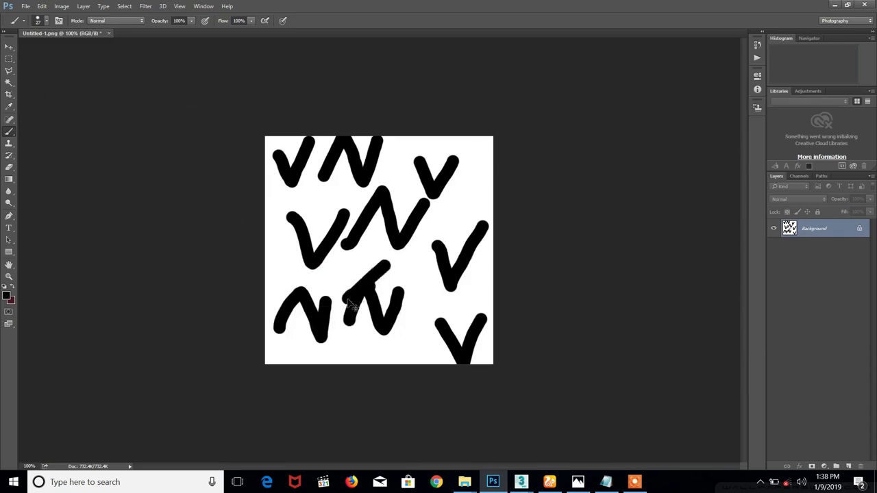
key(ctrl+z)
key(ctrl+z)
key(ctrl+z)
key(ctrl+alt+z)
key(ctrl+alt+z)
key(ctrl+alt+z)
key(ctrl+alt+z)
key(ctrl+alt+z)
key(ctrl+alt+z)
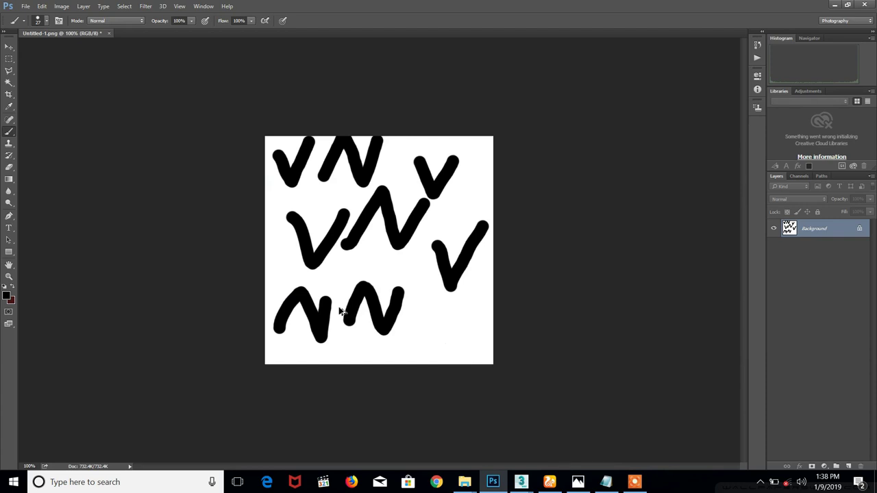
key(ctrl+alt+z)
key(ctrl+alt+z)
key(ctrl+alt+z)
key(ctrl+alt+z)
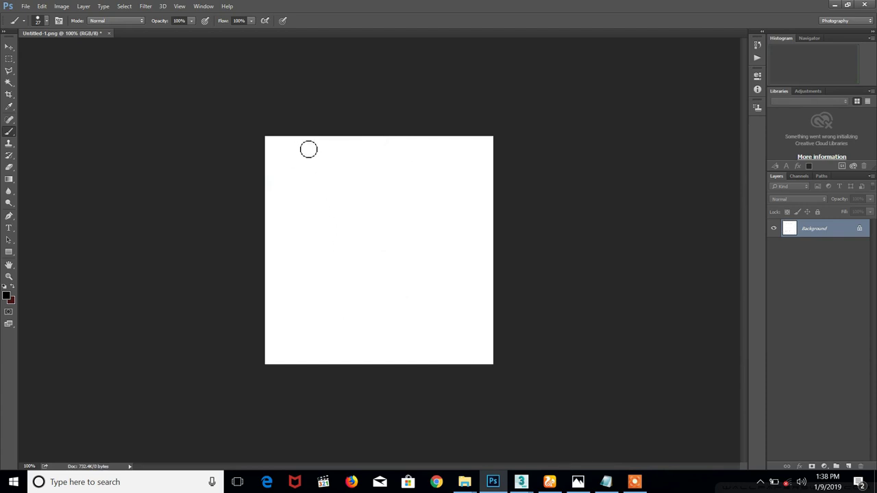
Paint filled black blobs in both upper corners of the canvas and dab dark red dots on the right-hand one with a 12 px brush
mouse_move(291, 147)
mouse_down()
mouse_move(346, 171)
mouse_move(280, 177)
mouse_move(325, 170)
mouse_move(340, 142)
mouse_move(295, 167)
mouse_move(336, 145)
mouse_move(302, 154)
mouse_move(282, 185)
mouse_move(333, 181)
mouse_move(295, 152)
mouse_move(321, 157)
mouse_up()
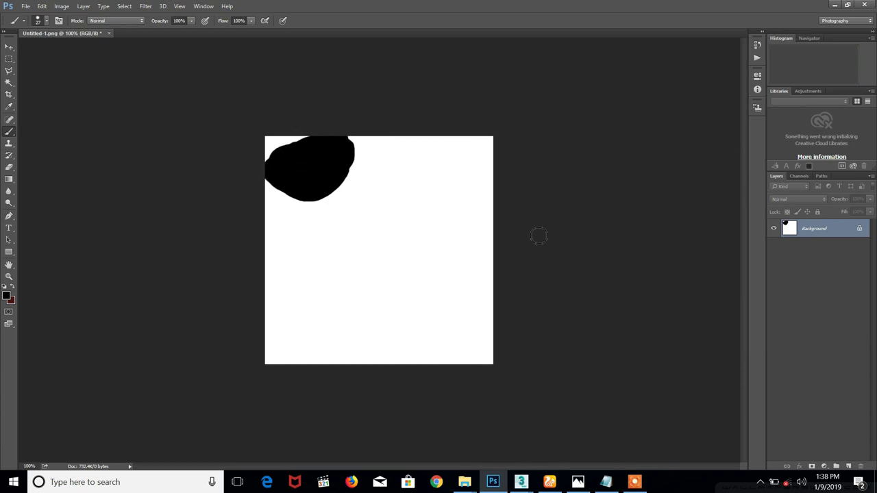
mouse_move(422, 183)
mouse_down()
mouse_move(474, 144)
mouse_move(413, 193)
mouse_move(442, 198)
mouse_move(455, 161)
mouse_move(422, 165)
mouse_move(446, 156)
mouse_move(415, 178)
mouse_move(446, 169)
mouse_move(420, 176)
mouse_up()
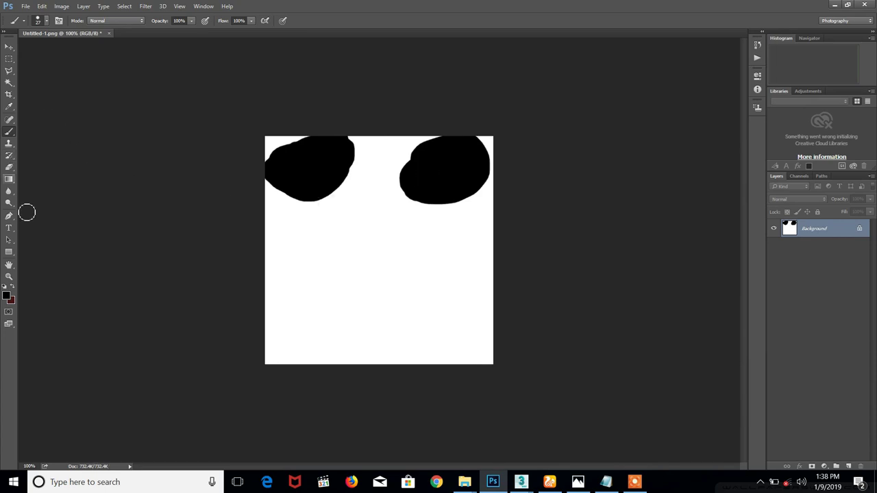
click(12, 286)
right_click(303, 205)
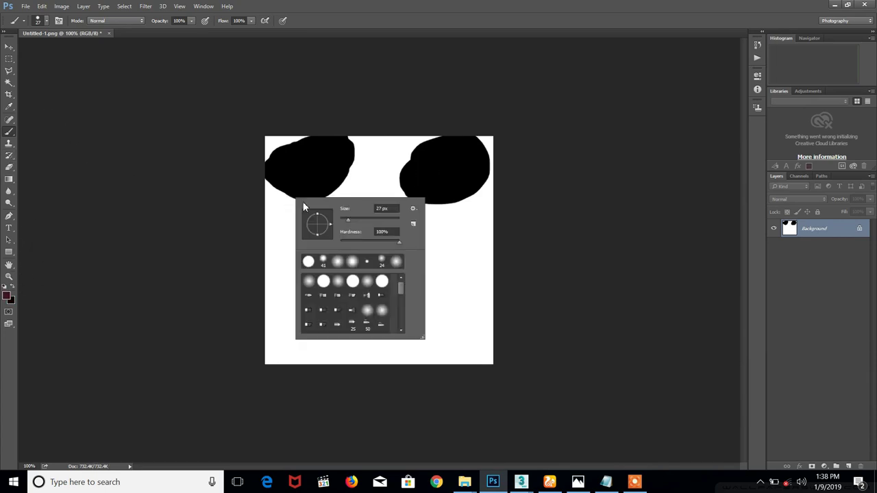
click(347, 218)
click(429, 170)
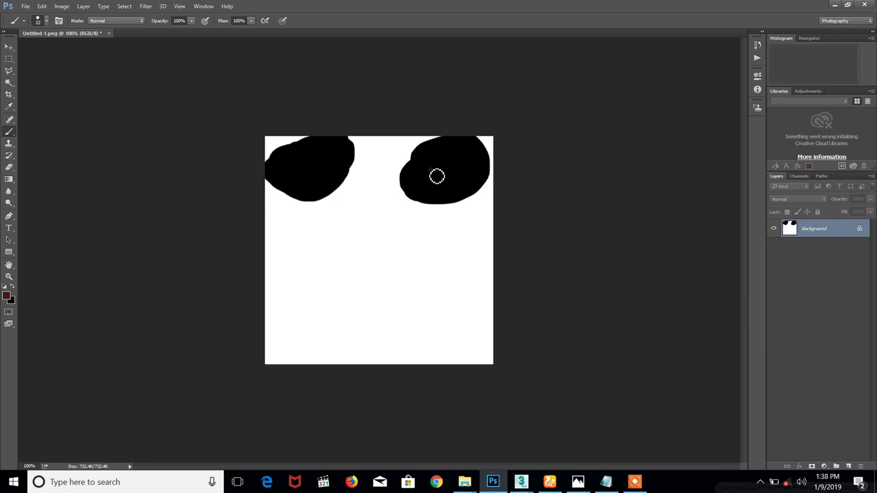
click(454, 154)
click(436, 156)
click(453, 184)
click(478, 179)
click(416, 184)
click(466, 160)
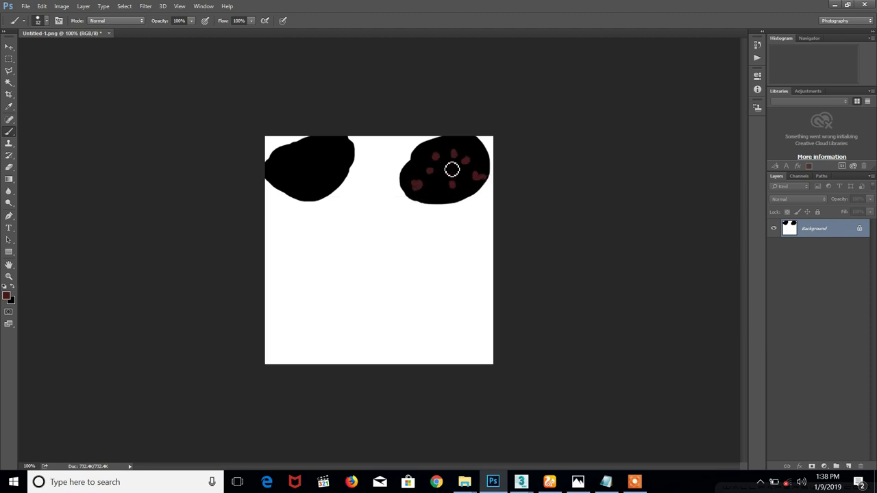
Dab more small dark red dots across the black blob in the canvas's upper right corner
click(439, 150)
click(466, 147)
click(444, 165)
click(429, 179)
click(438, 185)
click(427, 194)
click(439, 194)
click(444, 178)
click(411, 165)
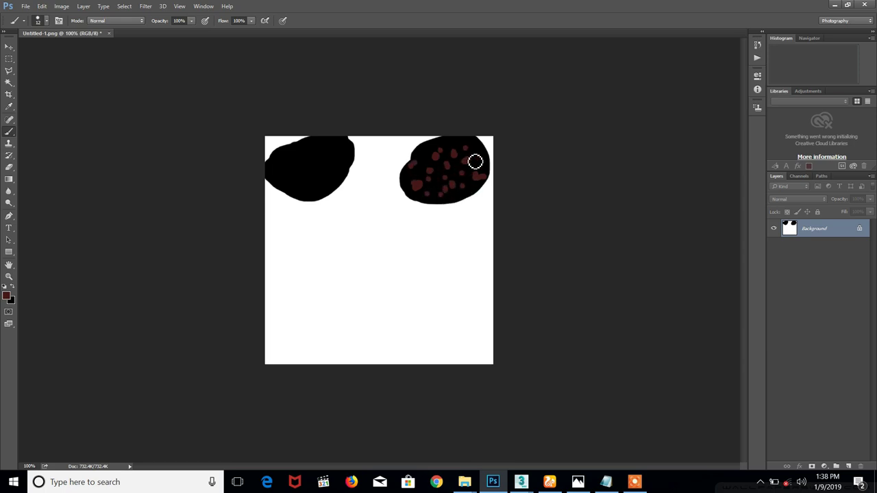
Letter the two blobs A and B in dark red, and draw an oval captioned Blend below them
mouse_move(315, 231)
mouse_down()
mouse_move(286, 230)
mouse_move(318, 231)
mouse_up()
mouse_move(433, 235)
mouse_down()
mouse_move(441, 221)
mouse_move(446, 237)
mouse_move(434, 243)
mouse_up()
mouse_move(305, 225)
mouse_down()
mouse_move(280, 236)
mouse_move(319, 233)
mouse_up()
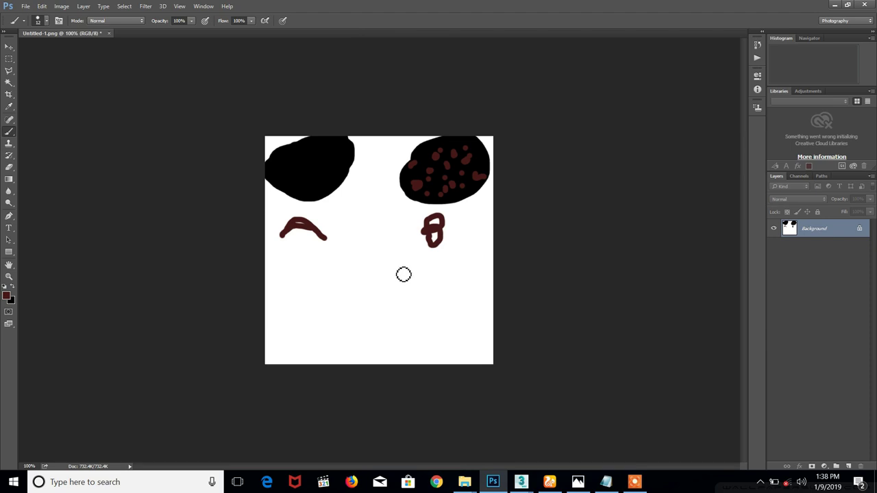
mouse_move(403, 270)
mouse_down()
mouse_move(337, 274)
mouse_move(325, 319)
mouse_move(347, 336)
mouse_move(398, 338)
mouse_move(419, 323)
mouse_move(420, 293)
mouse_move(394, 264)
mouse_up()
mouse_move(352, 355)
mouse_down()
mouse_move(378, 349)
mouse_move(376, 368)
mouse_move(394, 353)
mouse_move(403, 366)
mouse_move(452, 360)
mouse_move(451, 340)
mouse_move(460, 363)
mouse_up()
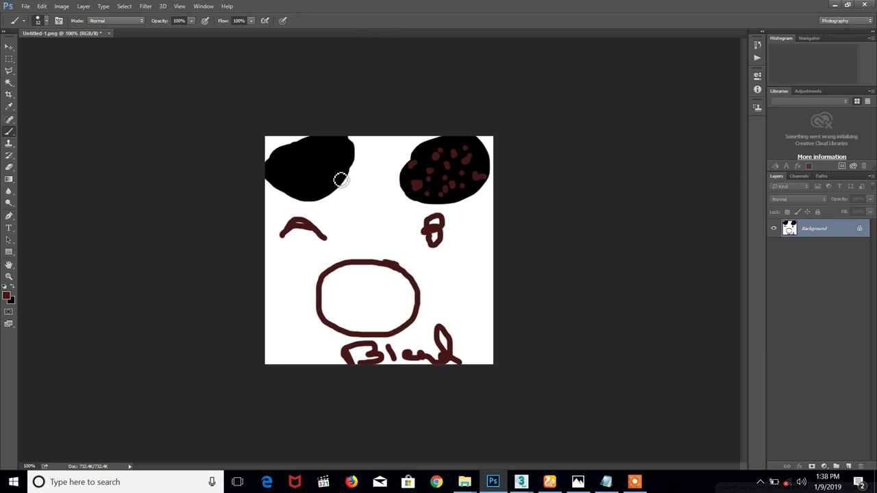
Write small letters A and B in the canvas's lower left corner and draw dark red lines linking them to both blobs and the oval
mouse_move(285, 353)
mouse_down()
mouse_move(283, 332)
mouse_move(271, 337)
mouse_move(295, 366)
mouse_up()
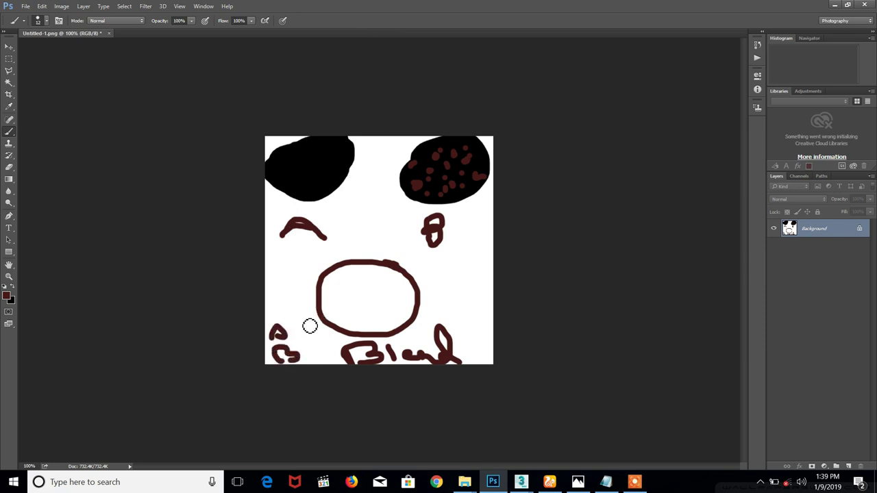
mouse_move(299, 244)
mouse_down()
mouse_move(280, 309)
mouse_move(295, 306)
mouse_up()
mouse_move(468, 199)
mouse_down()
mouse_move(310, 319)
mouse_move(291, 349)
mouse_move(281, 342)
mouse_move(339, 324)
mouse_up()
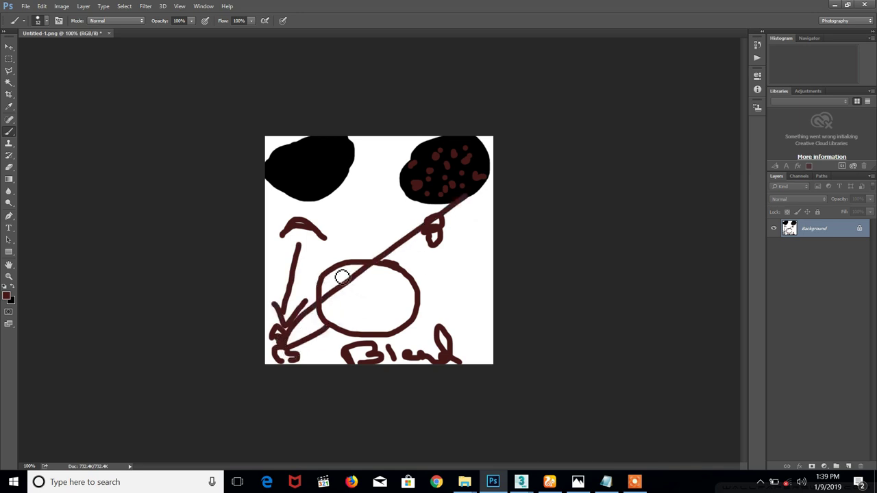
Fill the Blend oval with black strokes, and draw a black arrow and a cloud outline beside it
click(13, 288)
mouse_move(353, 265)
mouse_down()
mouse_move(336, 283)
mouse_move(377, 281)
mouse_move(329, 289)
mouse_move(369, 316)
mouse_move(403, 300)
mouse_move(394, 312)
mouse_move(400, 294)
mouse_move(297, 334)
mouse_move(391, 300)
mouse_move(383, 312)
mouse_move(400, 316)
mouse_move(365, 303)
mouse_move(366, 323)
mouse_move(332, 300)
mouse_move(394, 333)
mouse_move(392, 286)
mouse_move(370, 284)
mouse_move(304, 308)
mouse_move(419, 288)
mouse_move(302, 287)
mouse_move(370, 327)
mouse_move(349, 307)
mouse_move(355, 294)
mouse_move(415, 274)
mouse_move(334, 281)
mouse_move(388, 313)
mouse_move(397, 277)
mouse_move(355, 279)
mouse_move(398, 277)
mouse_move(335, 306)
mouse_move(316, 289)
mouse_move(344, 330)
mouse_move(373, 319)
mouse_move(343, 312)
mouse_up()
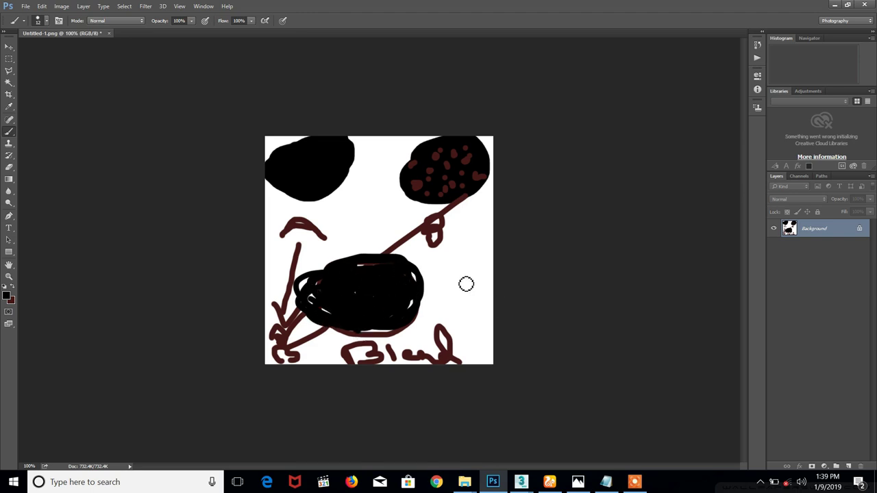
mouse_move(492, 314)
mouse_down()
mouse_move(465, 338)
mouse_move(468, 327)
mouse_move(456, 342)
mouse_move(486, 351)
mouse_up()
mouse_move(452, 284)
mouse_down()
mouse_move(462, 274)
mouse_move(473, 285)
mouse_move(486, 276)
mouse_move(496, 298)
mouse_move(453, 303)
mouse_move(456, 289)
mouse_up()
key(ctrl+z)
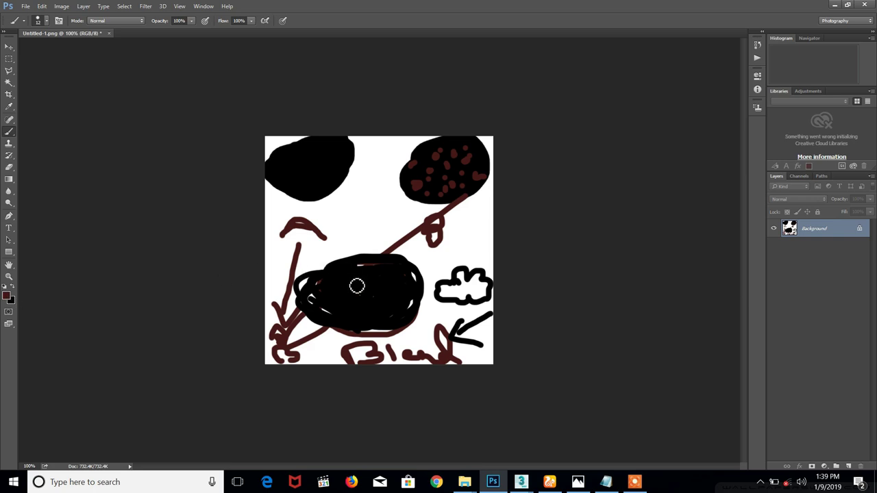
mouse_move(366, 296)
mouse_down()
mouse_move(333, 364)
mouse_move(350, 366)
mouse_move(375, 331)
mouse_move(372, 295)
mouse_move(407, 312)
mouse_up()
key(ctrl+alt+z)
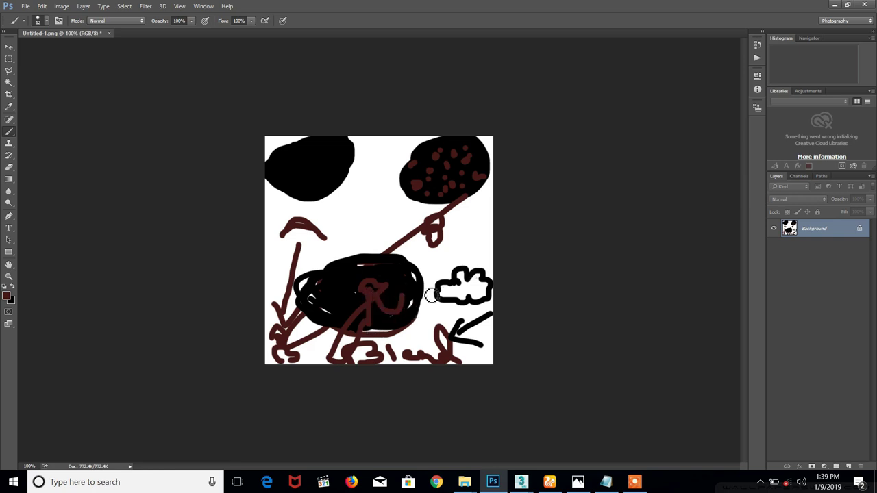
key(ctrl+alt+z)
key(ctrl+alt+z)
Outline three dark red patches on the black Blend oval and mark them with small dots
mouse_move(378, 282)
mouse_down()
mouse_move(396, 295)
mouse_move(372, 309)
mouse_move(362, 304)
mouse_move(368, 289)
mouse_up()
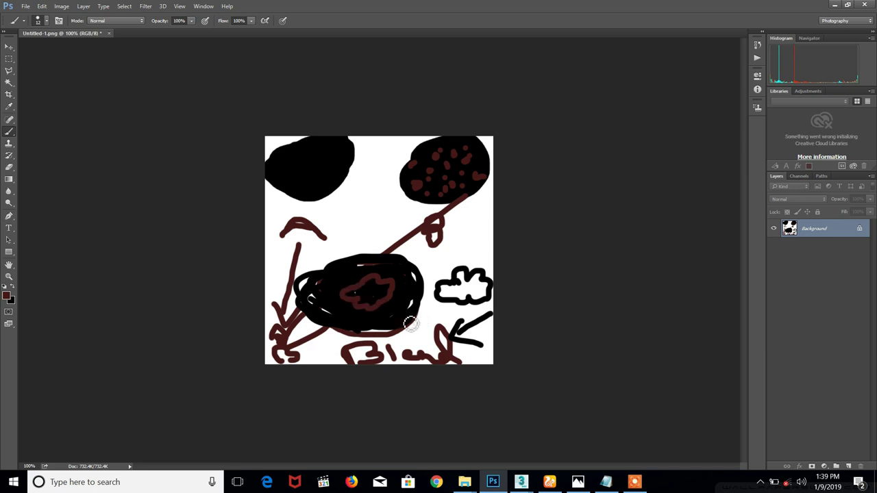
mouse_move(406, 320)
mouse_down()
mouse_move(401, 308)
mouse_move(414, 306)
mouse_move(415, 322)
mouse_up()
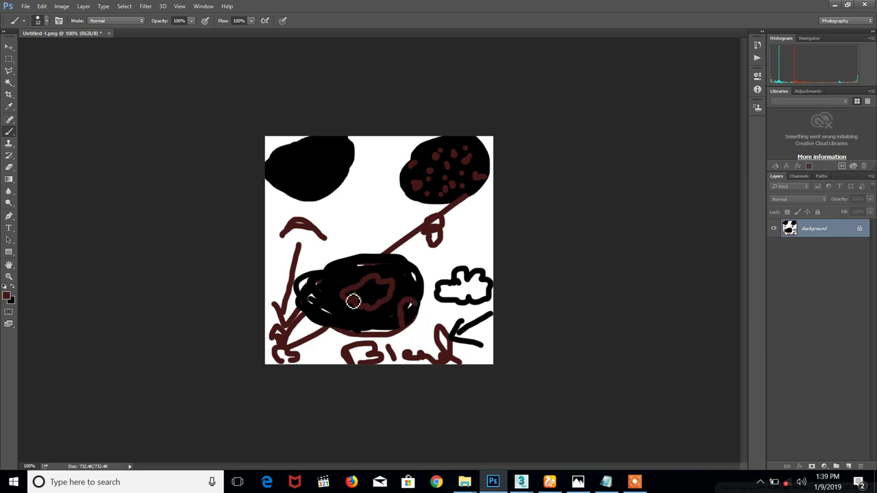
mouse_move(327, 287)
mouse_down()
mouse_move(333, 308)
mouse_move(320, 311)
mouse_move(337, 296)
mouse_move(329, 287)
mouse_up()
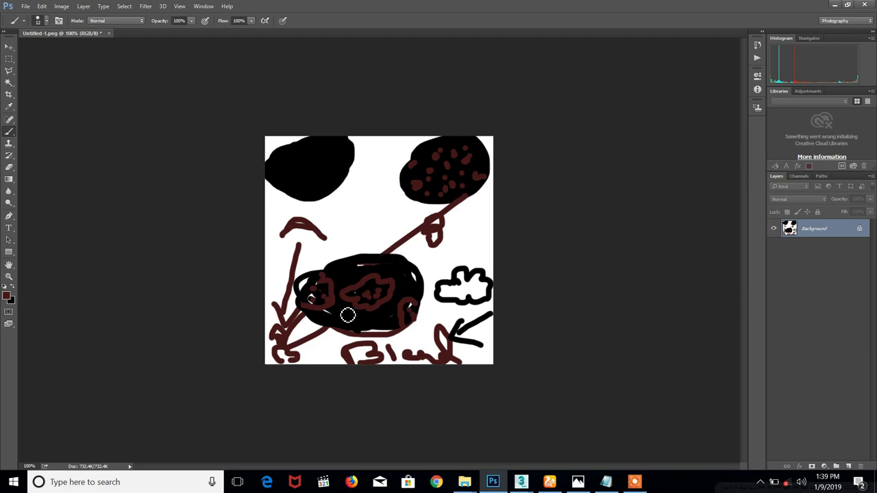
Scribble black inside the cloud outline and cross out the whole sketch with two diagonal black lines
mouse_move(466, 302)
mouse_down()
mouse_move(441, 294)
mouse_move(464, 301)
mouse_move(461, 281)
mouse_move(478, 292)
mouse_up()
key(ctrl+z)
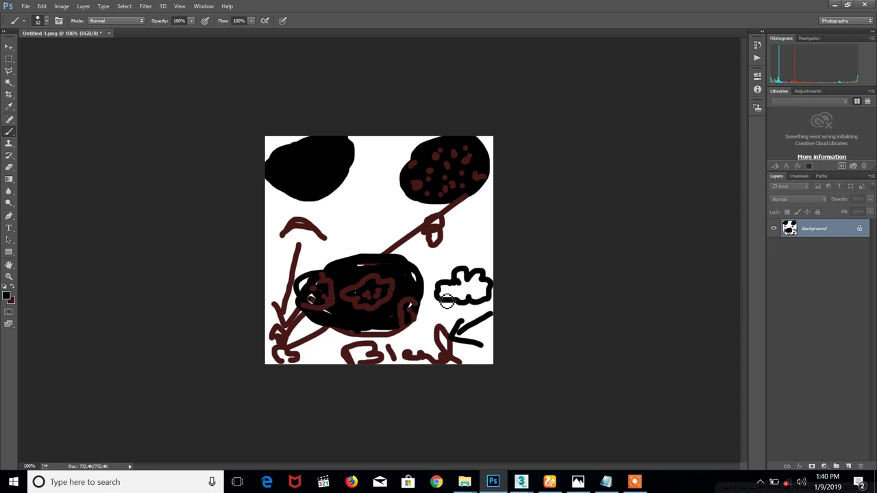
mouse_move(446, 300)
mouse_down()
mouse_move(480, 289)
mouse_move(476, 301)
mouse_move(461, 274)
mouse_move(483, 294)
mouse_up()
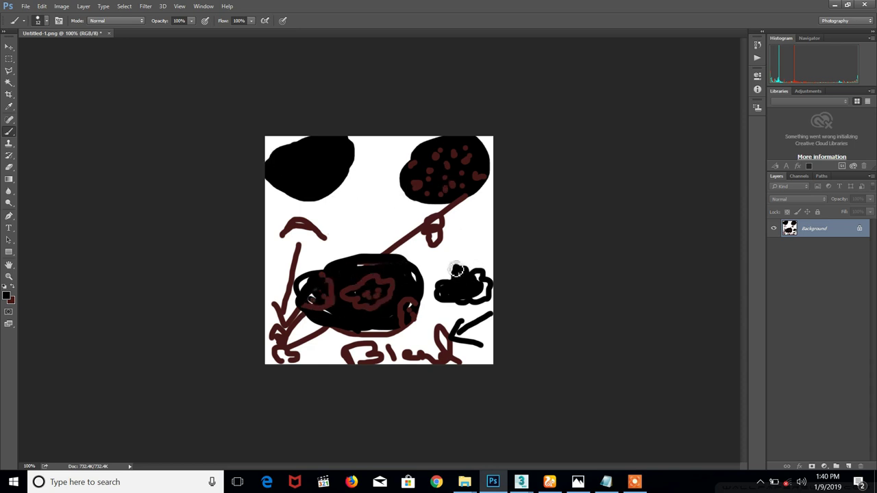
drag(457, 270, 466, 285)
drag(273, 138, 454, 362)
drag(471, 157, 279, 364)
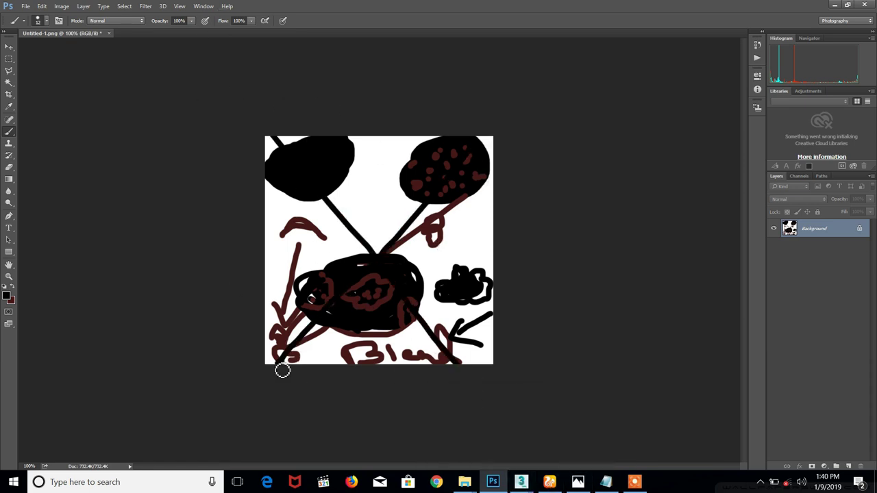
Switch to 3ds Max and change material A from Standard to VRayMtl
mouse_move(521, 482)
click(497, 433)
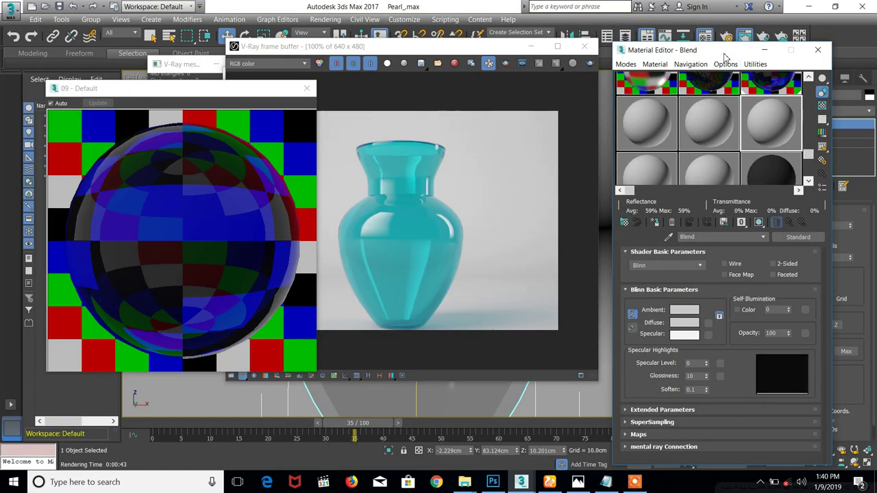
drag(725, 56, 737, 52)
click(663, 121)
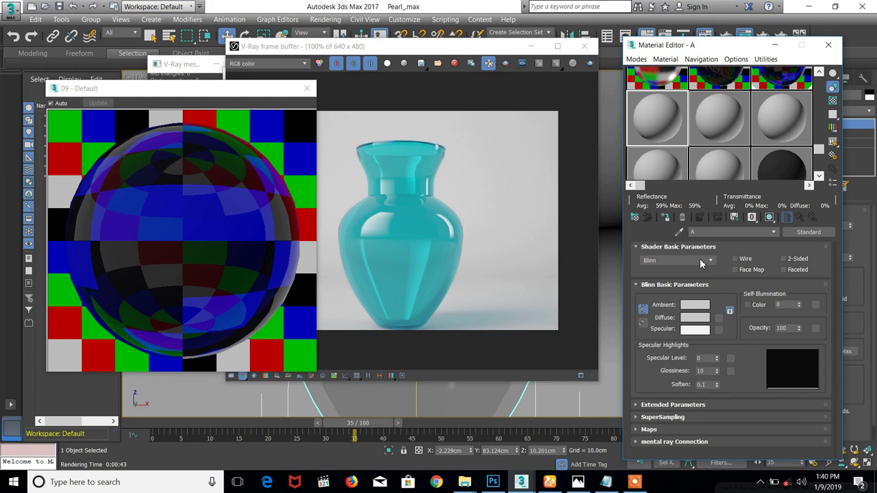
click(606, 482)
click(720, 118)
click(808, 233)
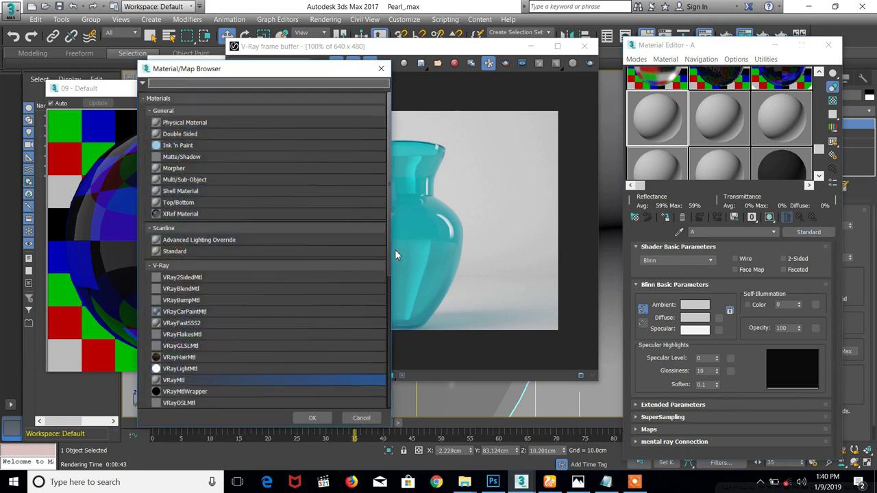
double_click(177, 382)
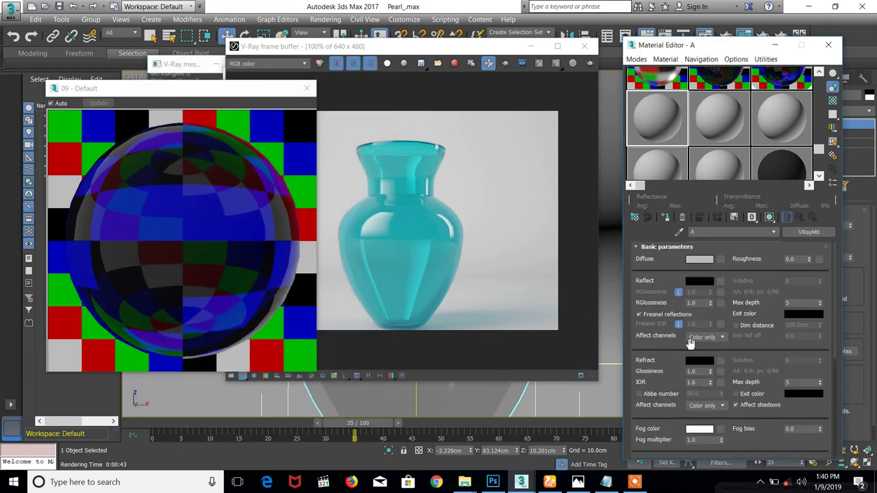
Set material A's diffuse color value to 4 and its reflection color value to 180
click(692, 262)
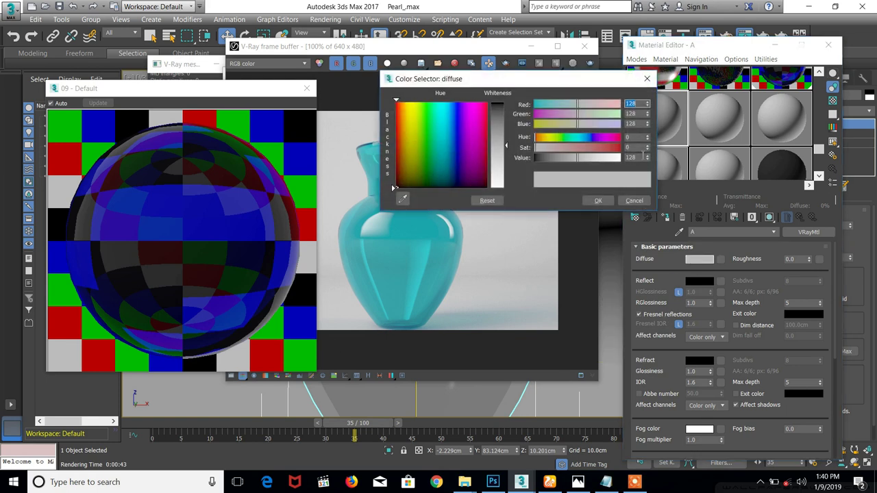
click(631, 157)
key(Return)
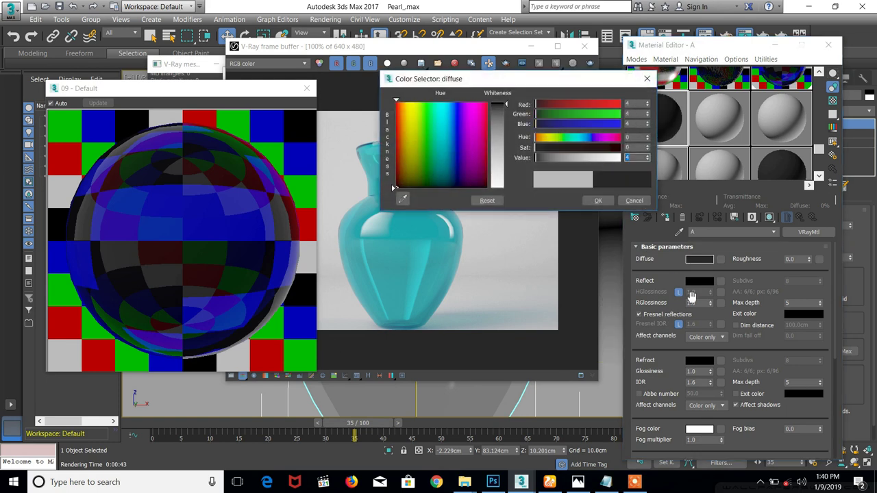
click(598, 201)
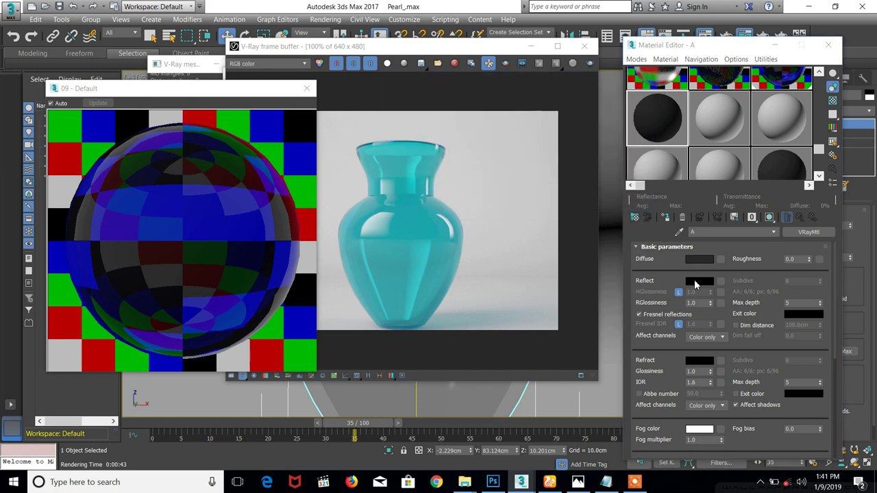
click(696, 280)
click(637, 156)
text(180)
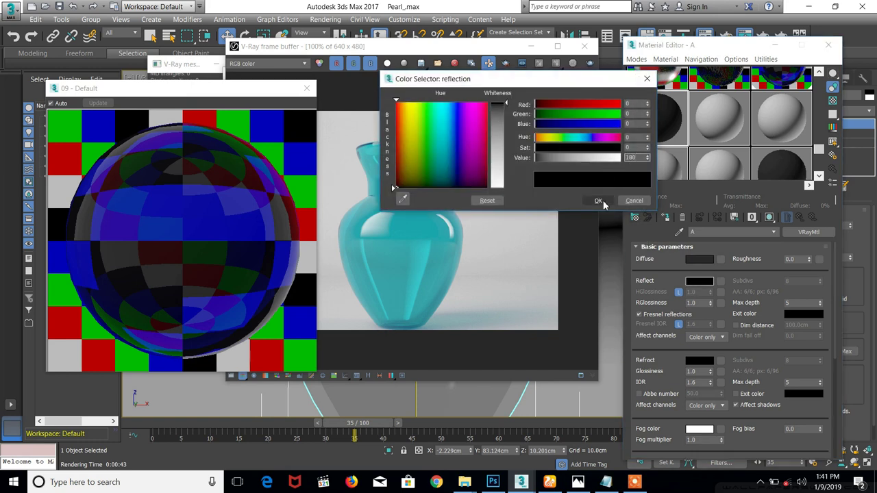
click(603, 200)
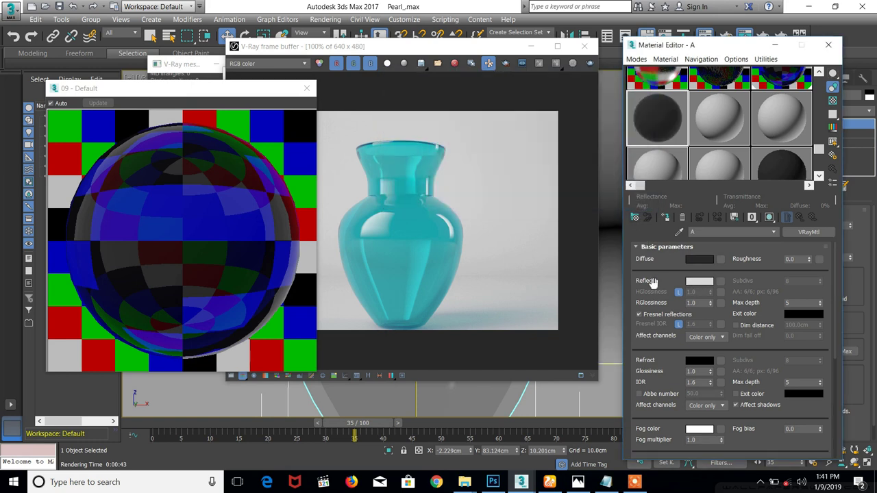
Set material A's refraction color to a near-white grey
click(697, 361)
click(635, 157)
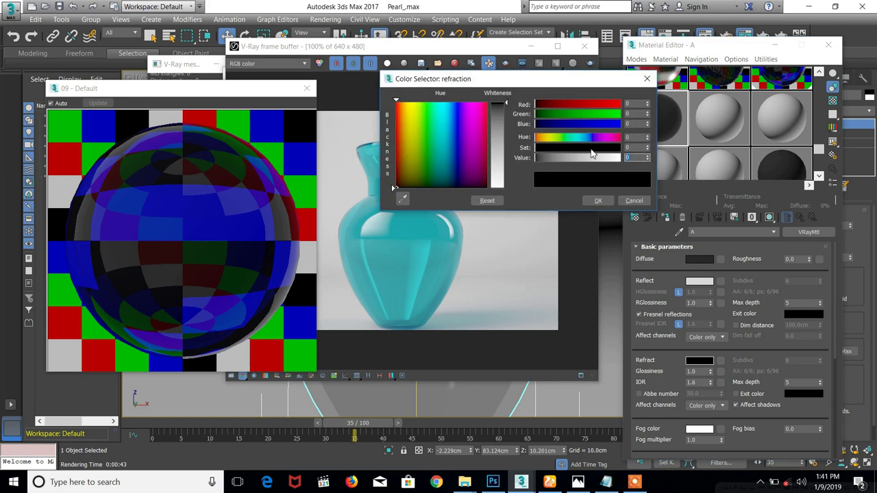
click(598, 200)
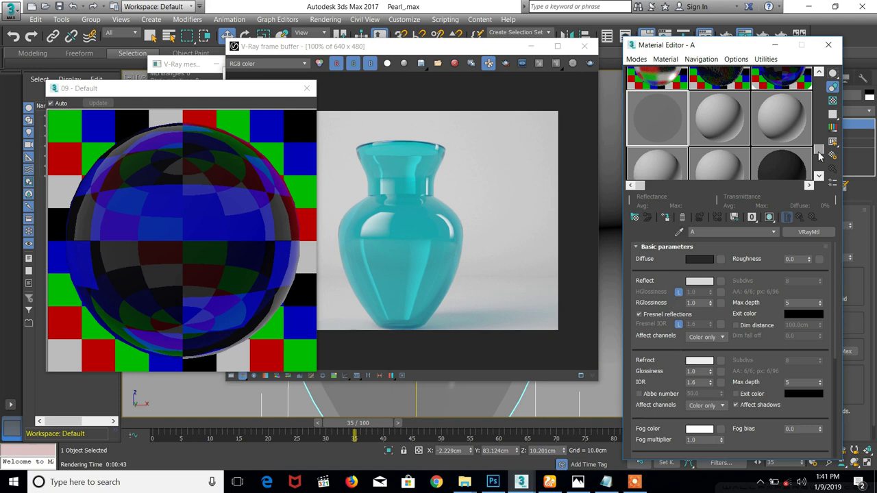
drag(821, 156, 813, 137)
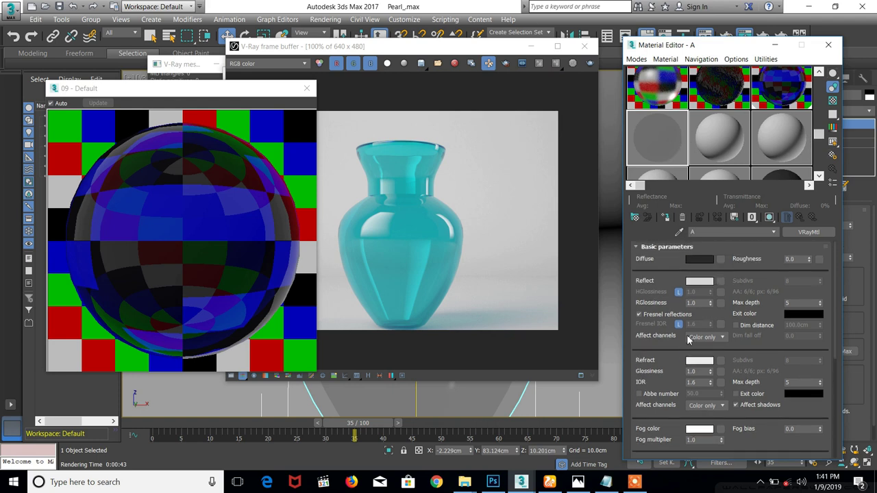
Show material A's sample against a checkered background and replace the open enlarged preview with material A's
click(693, 361)
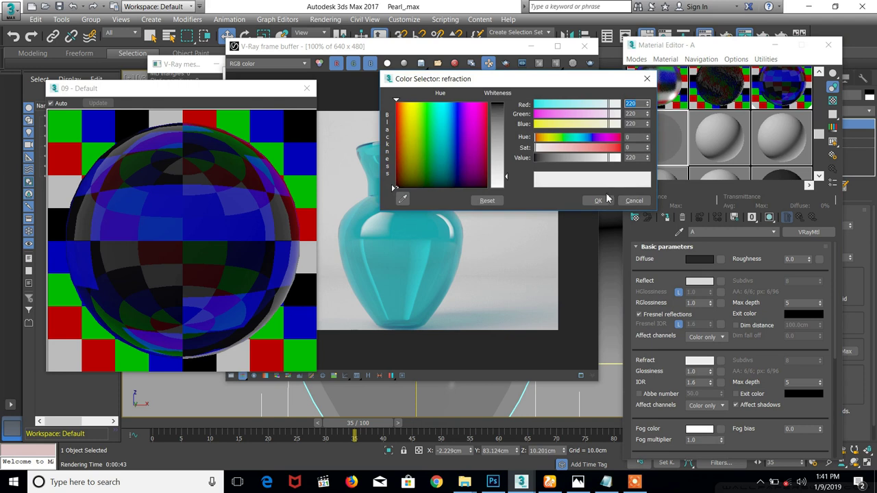
click(599, 201)
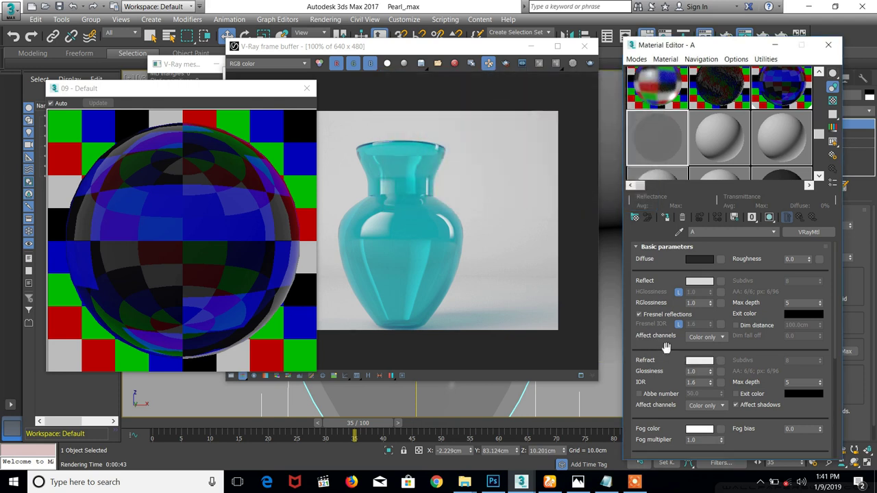
scroll(666, 344, down, 1)
click(833, 101)
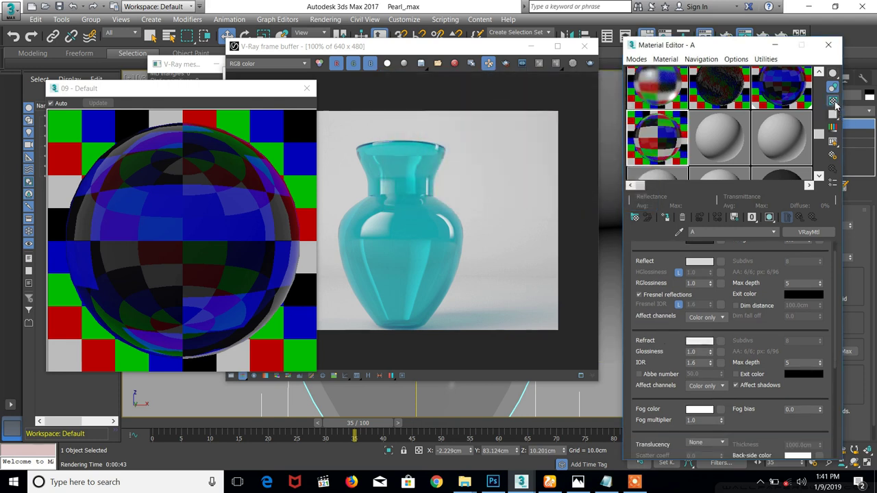
click(306, 89)
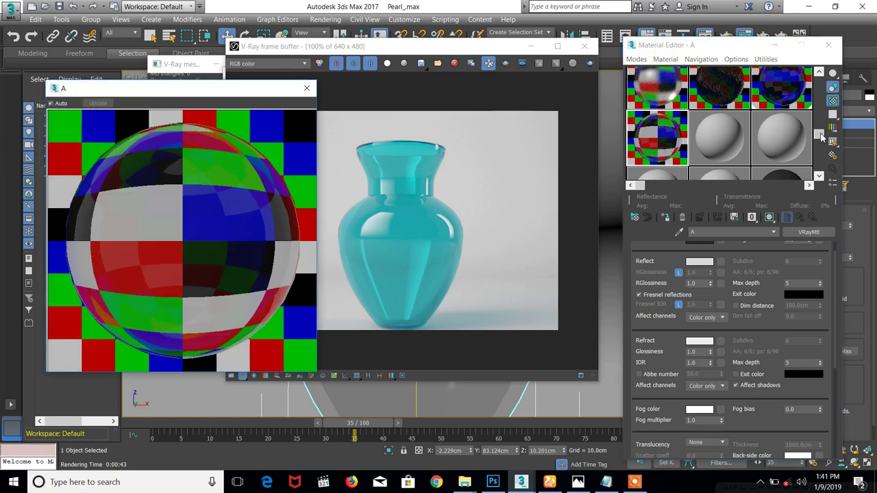
Change material B in the sample slot beside material A from Standard to VRayMtl
drag(821, 137, 820, 89)
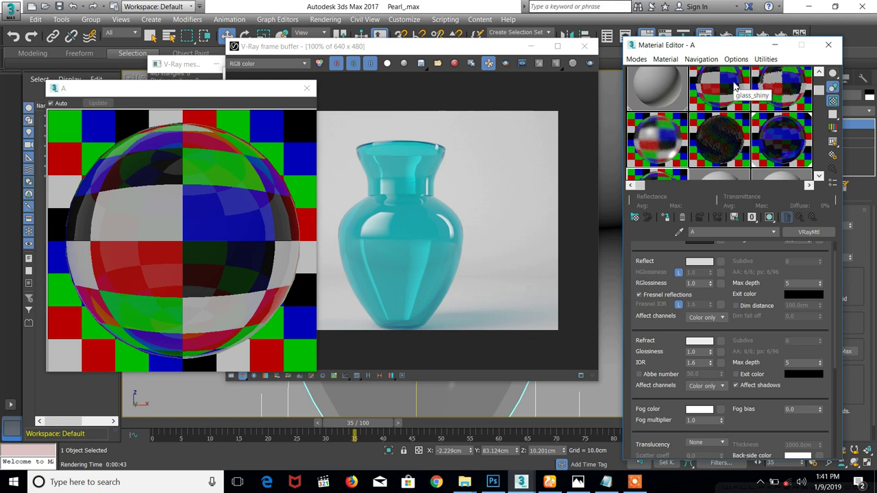
scroll(791, 147, down, 3)
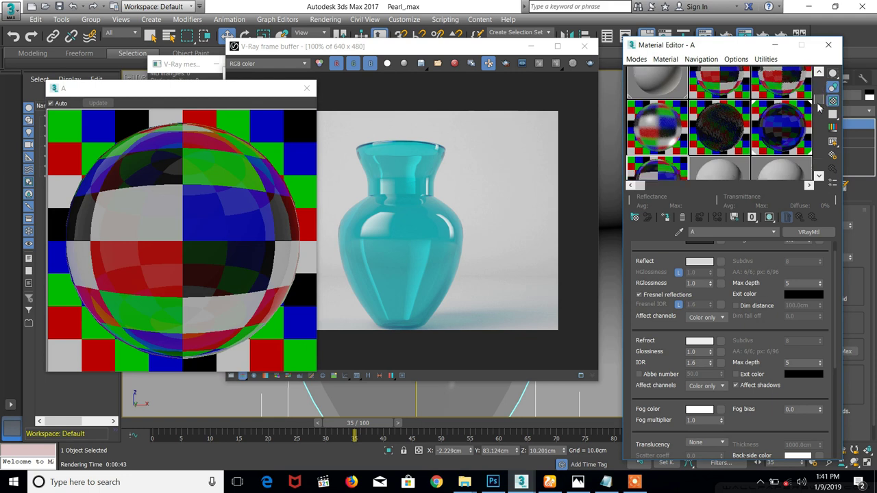
scroll(788, 137, up, 3)
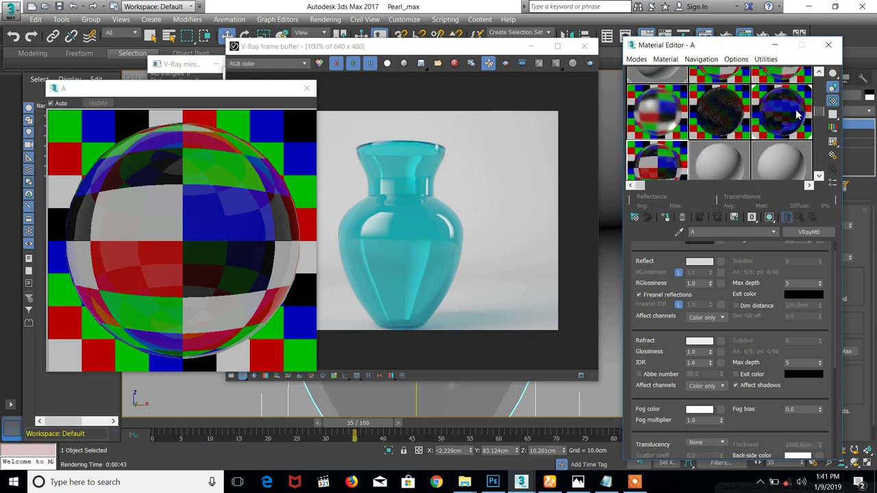
scroll(720, 124, down, 2)
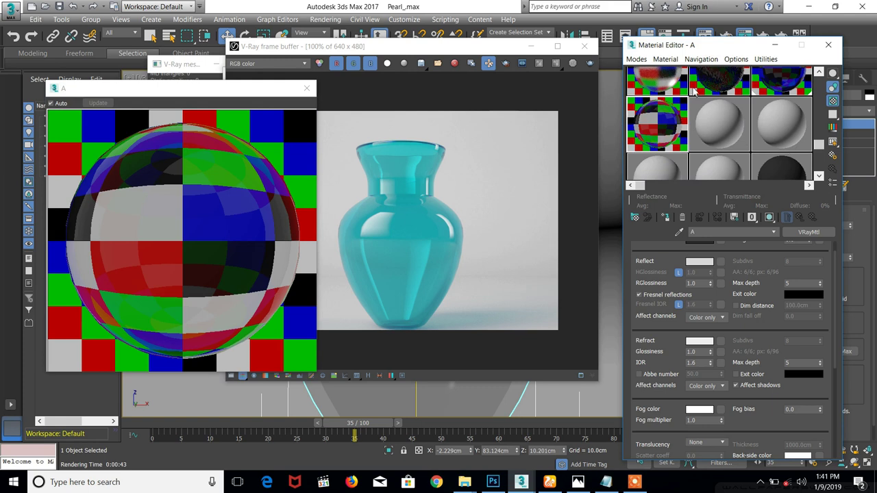
scroll(817, 141, up, 3)
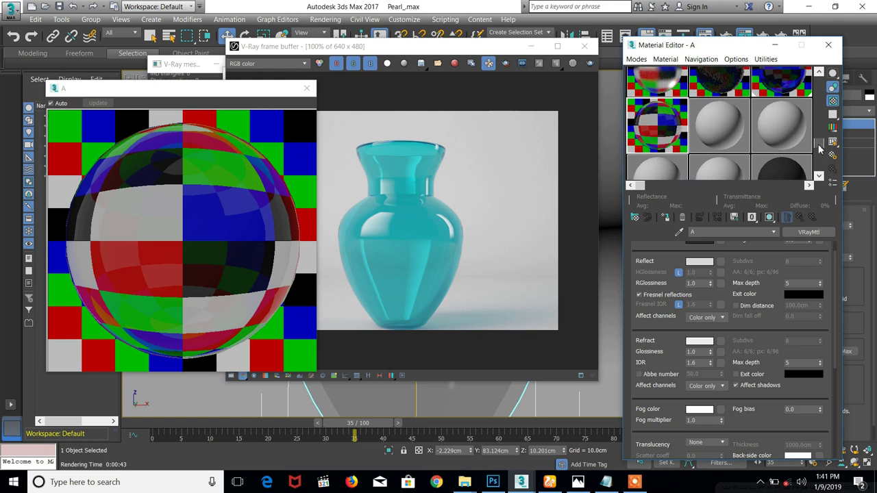
scroll(809, 141, down, 2)
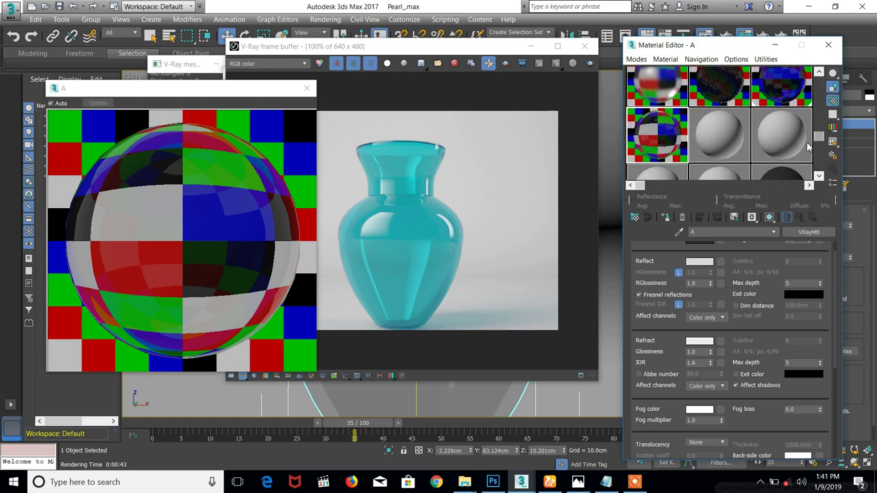
click(721, 132)
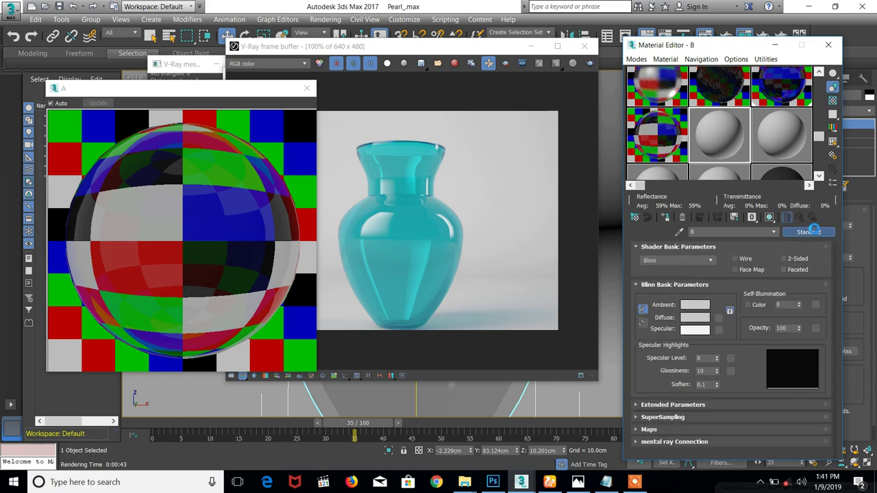
click(800, 232)
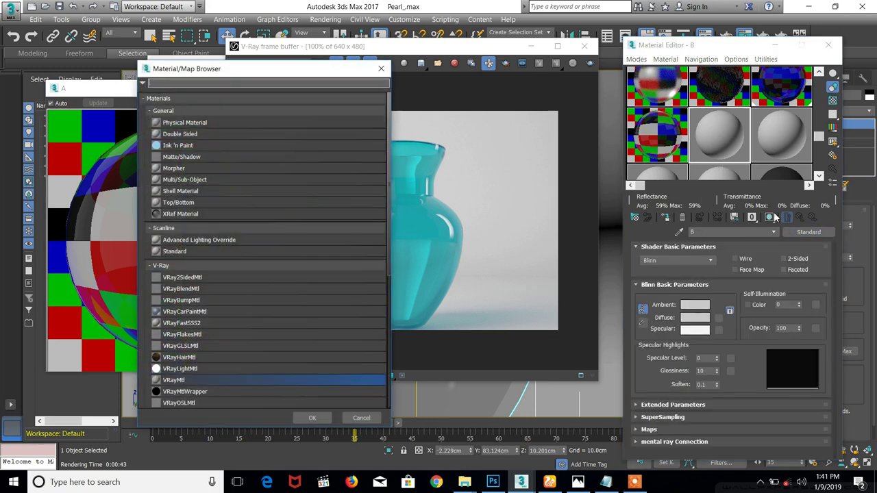
double_click(183, 381)
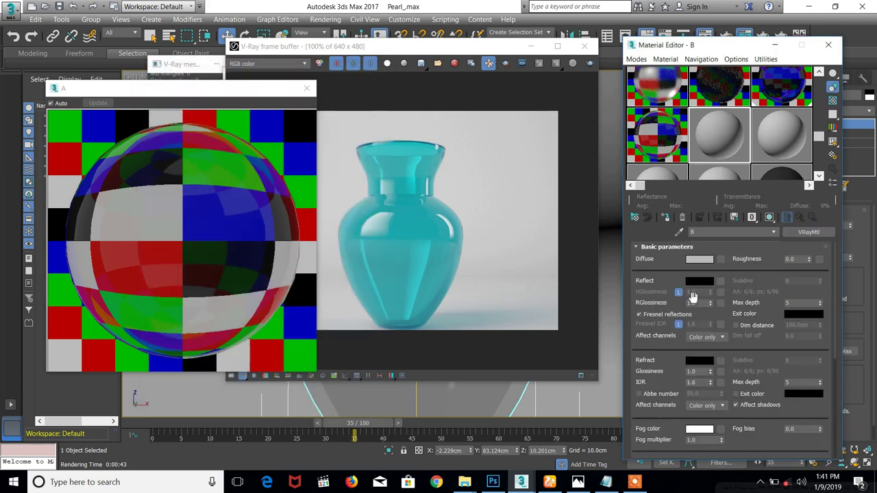
Set material B's diffuse color to a near-black with a Value of 4
click(699, 261)
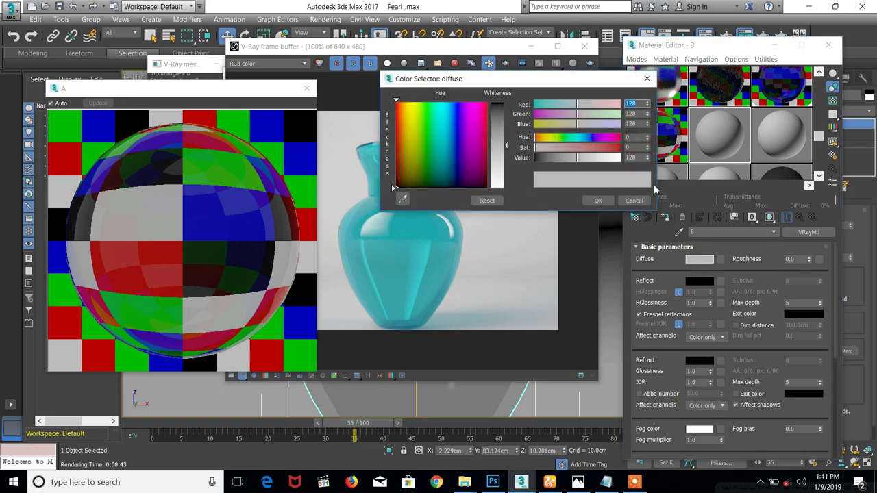
click(642, 157)
text(4)
key(Return)
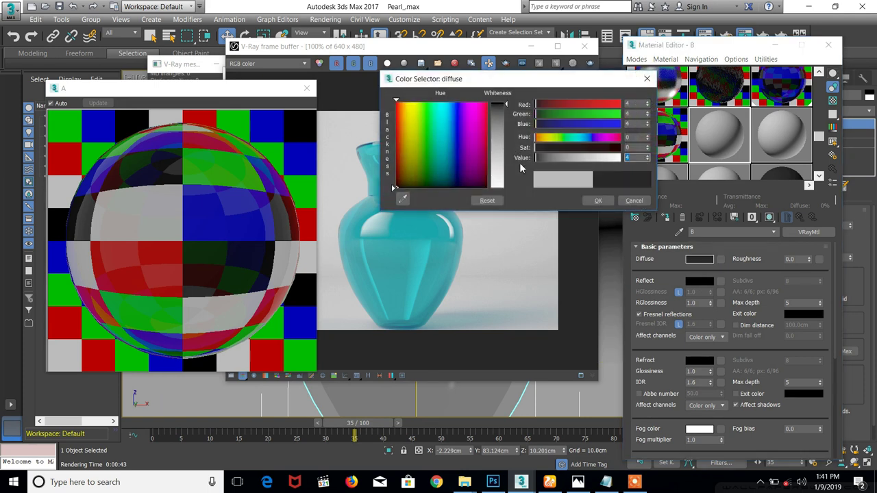
click(635, 482)
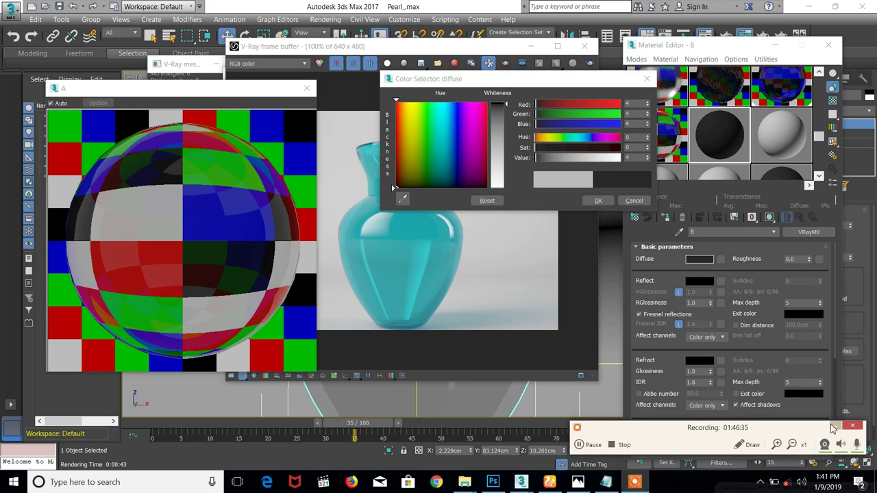
click(837, 427)
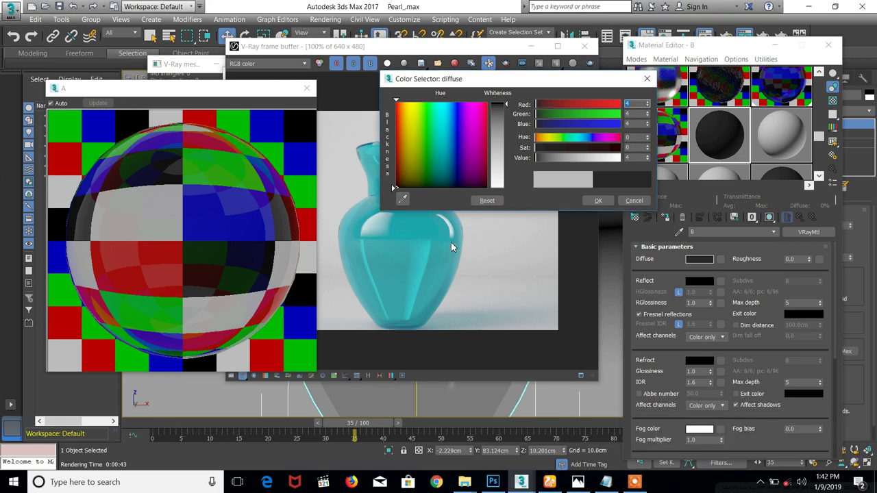
click(598, 201)
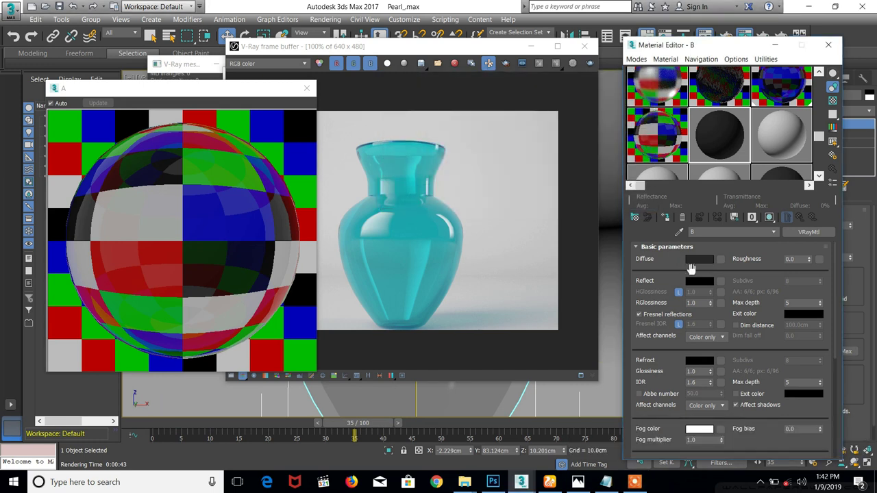
Set material B's reflection color to a gray with a Value of 180
click(703, 283)
double_click(640, 159)
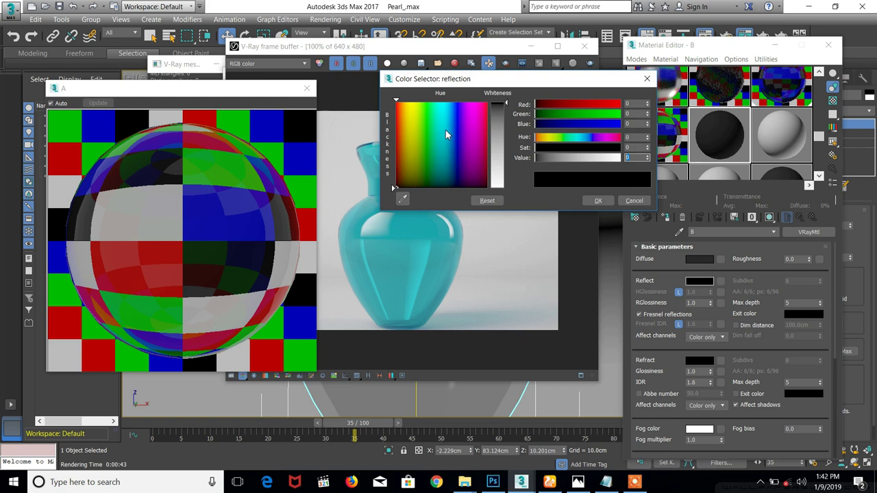
text(180)
key(Return)
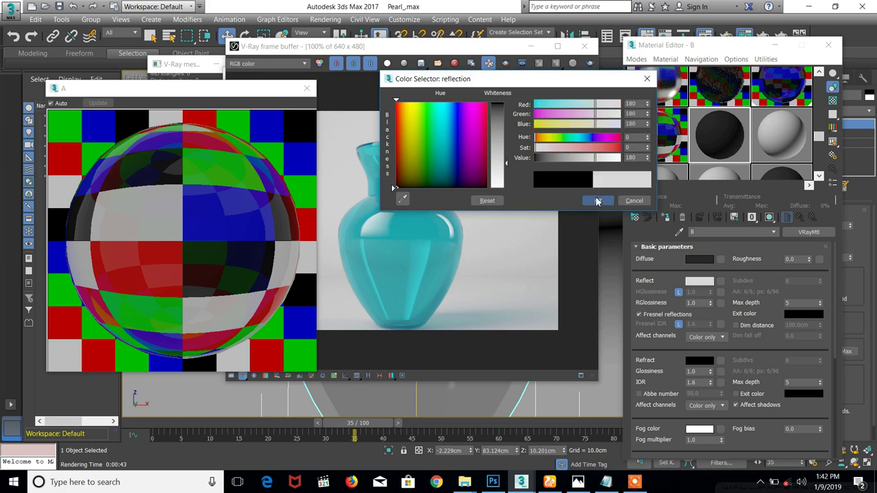
click(597, 200)
Set material B's refraction color to a near-white like material A's and show its sample against a checkered background
click(695, 361)
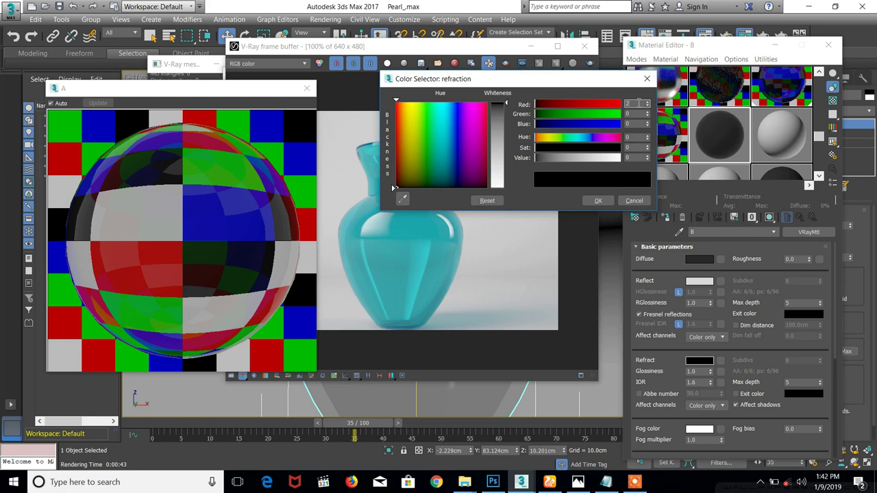
double_click(636, 157)
click(599, 200)
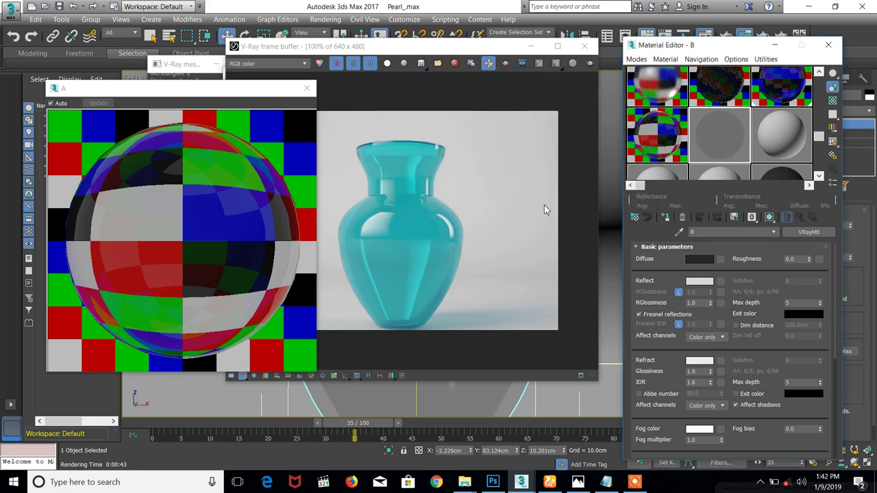
click(832, 100)
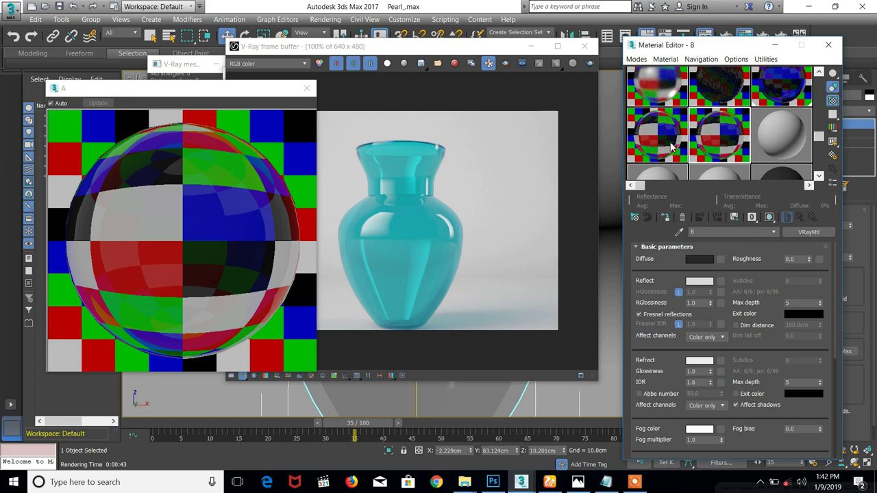
Set material B's refraction glossiness to 0.8
click(656, 135)
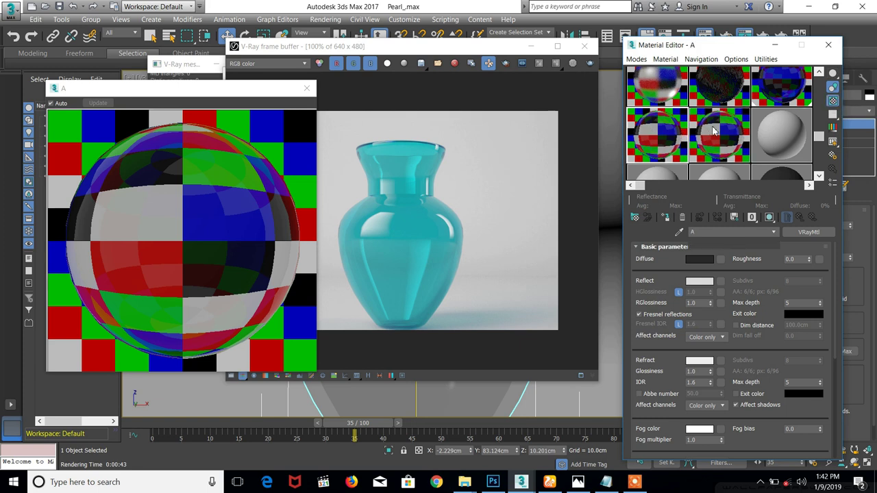
click(713, 137)
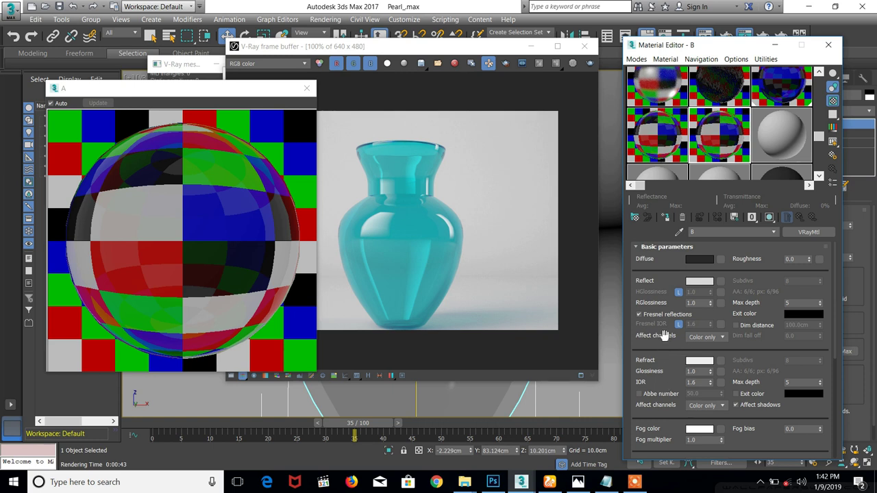
scroll(663, 404, down, 3)
scroll(672, 383, down, 1)
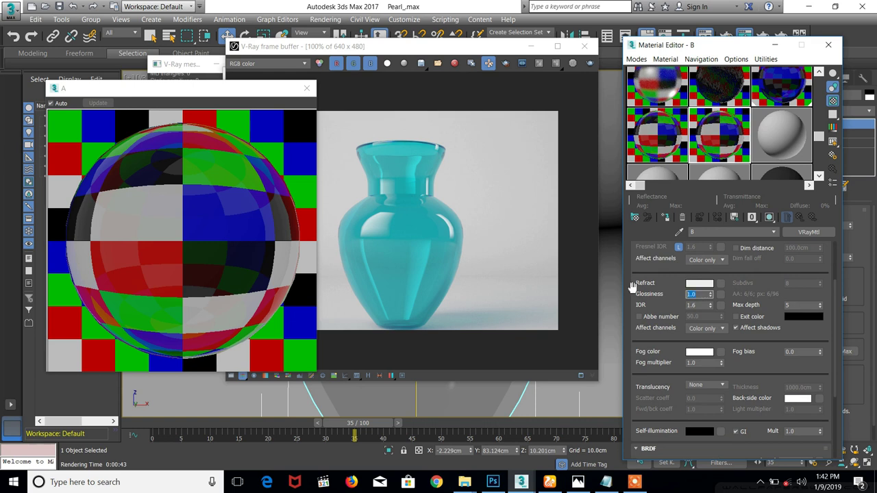
text(0.8)
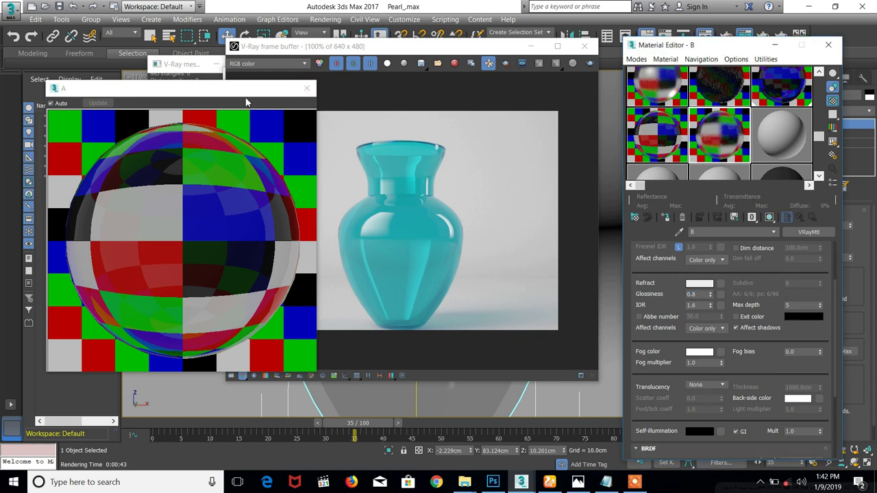
Open material B's enlarged preview, arrange it side by side with material A's, and shrink it to a similar size
drag(245, 99, 266, 143)
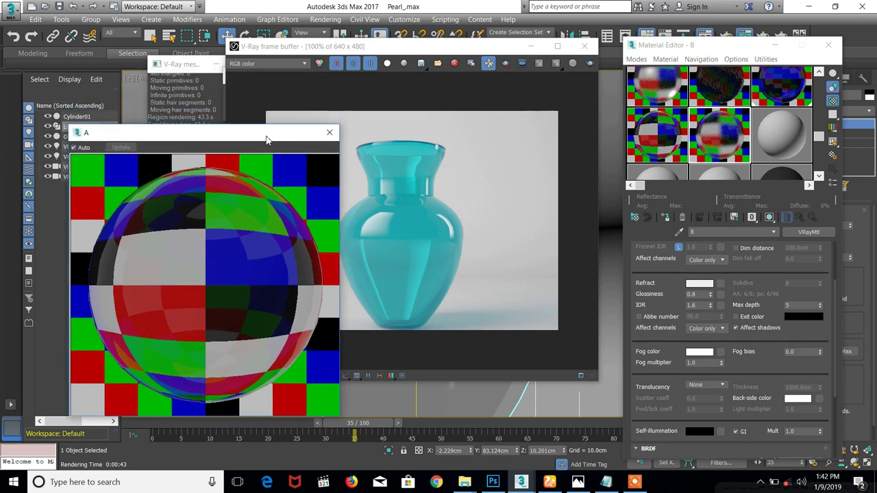
double_click(727, 136)
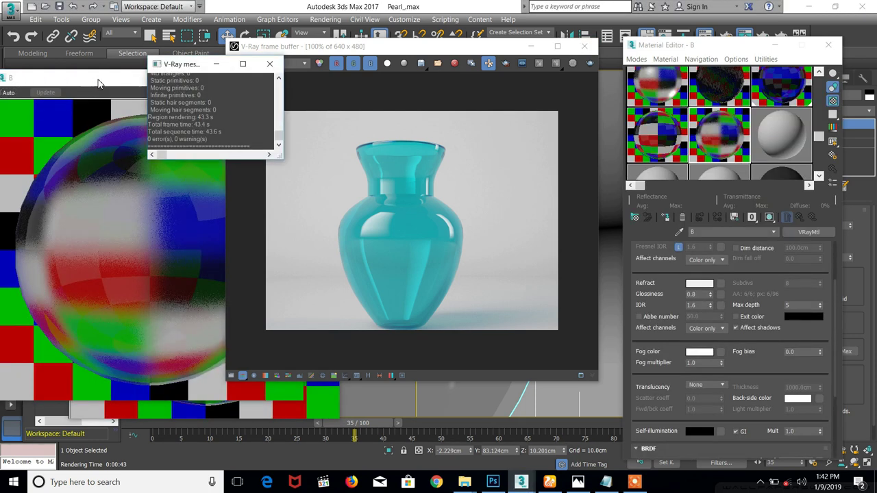
drag(118, 69, 437, 79)
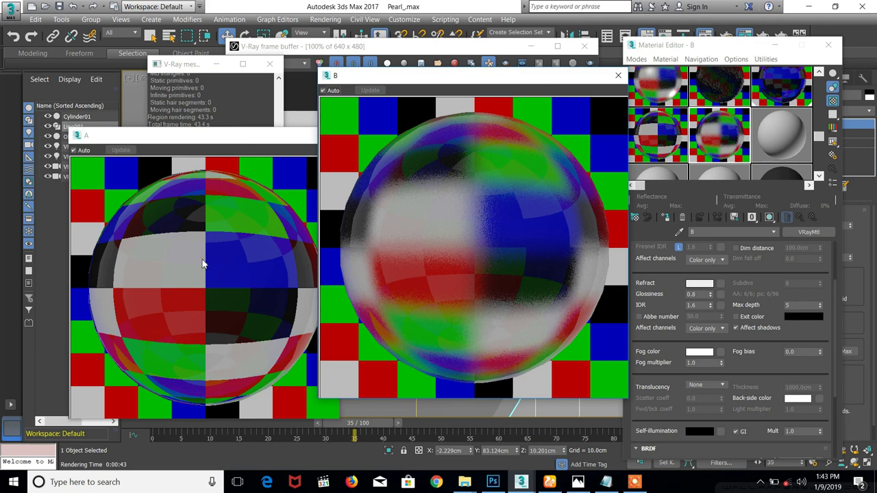
drag(286, 139, 230, 63)
drag(404, 83, 384, 63)
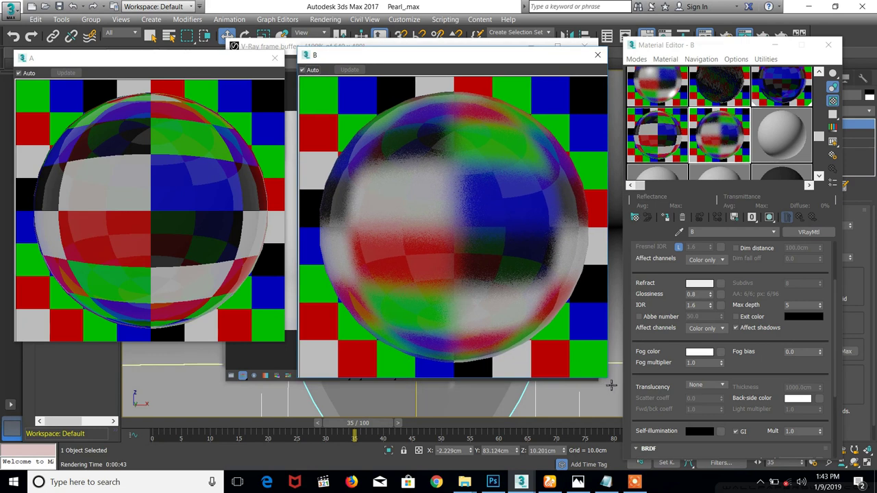
drag(606, 377, 542, 339)
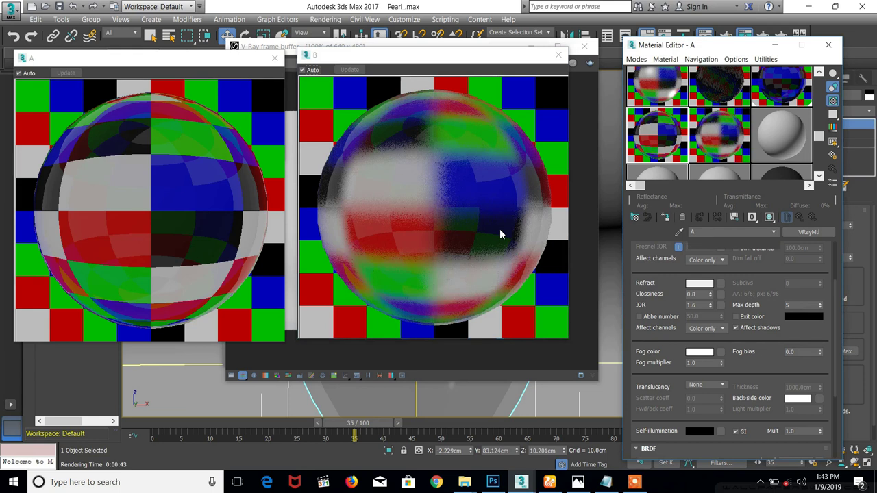
Compare the refraction settings of materials A and B, focusing on glossiness
click(660, 135)
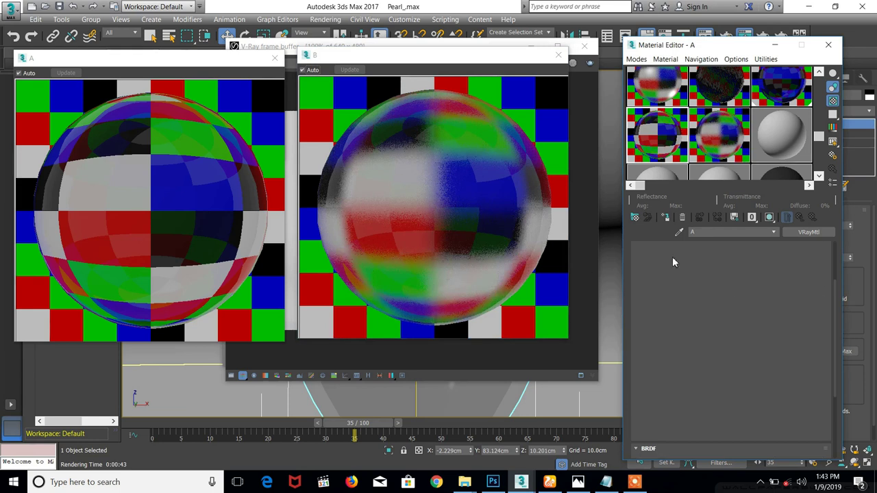
click(720, 135)
scroll(696, 308, down, 3)
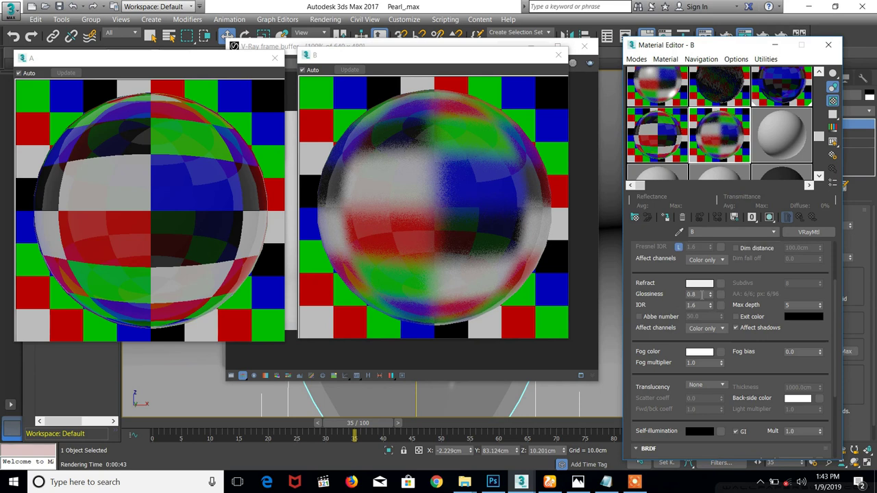
scroll(665, 278, up, 3)
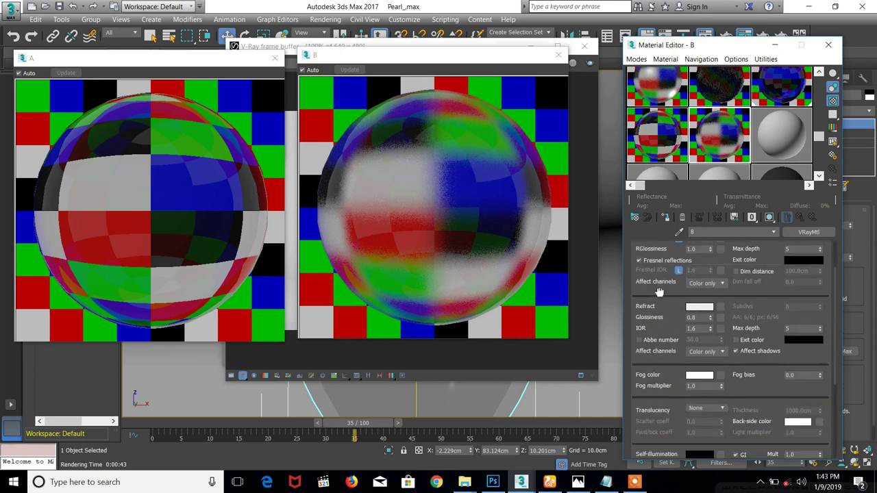
Set material B's reflection glossiness (RGlossiness) to 0.7
scroll(670, 319, down, 1)
scroll(668, 315, up, 1)
click(692, 303)
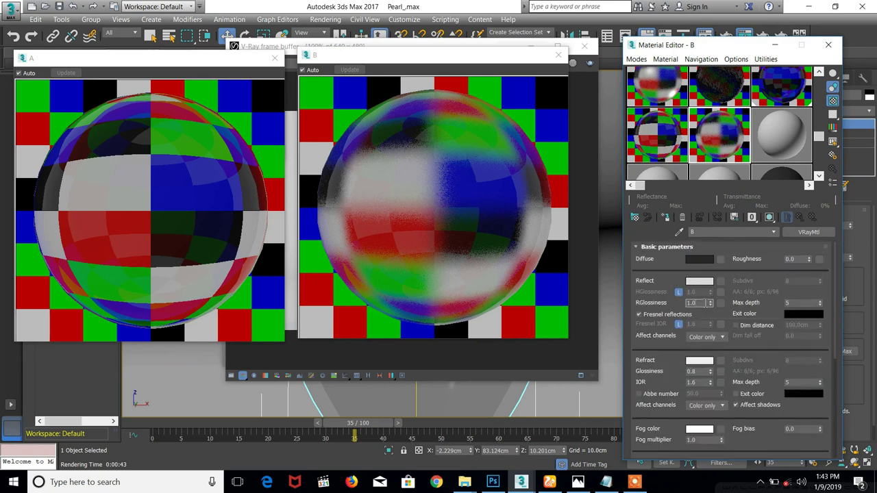
text(0.7)
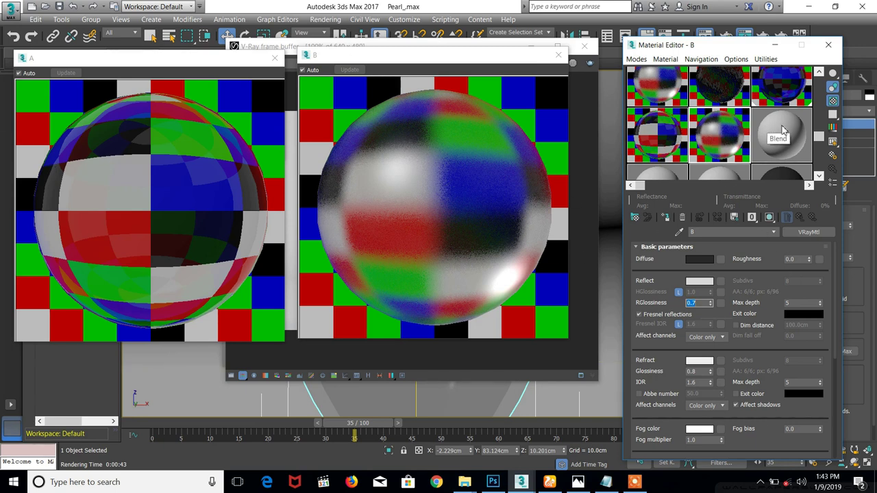
Switch to File Explorer to view the nejiume01_20070927 pattern image on the Desktop folder, and return to 3ds Max
click(464, 481)
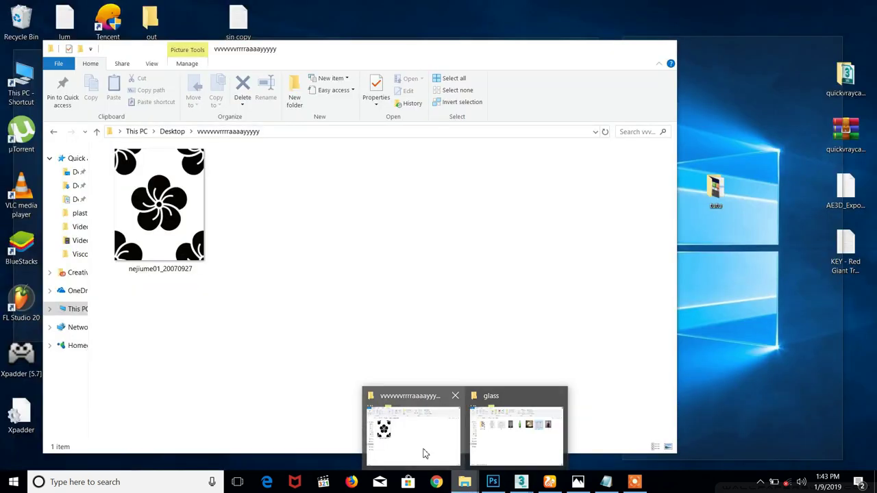
click(425, 452)
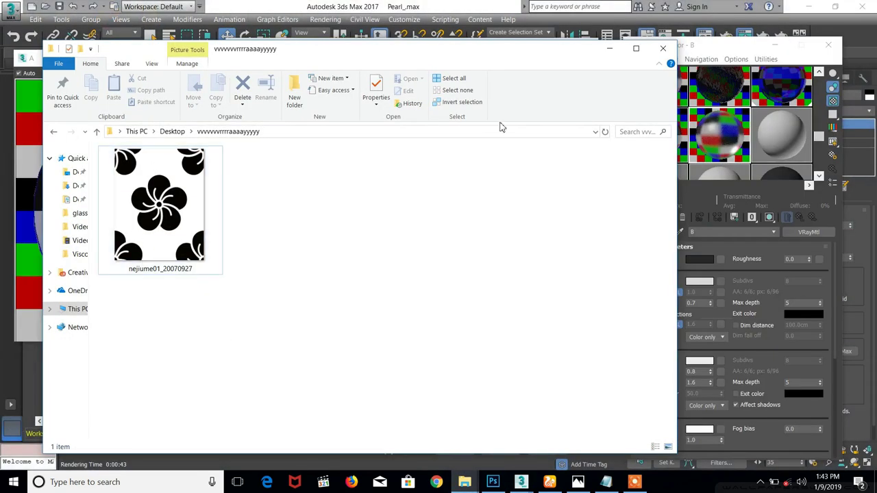
click(613, 49)
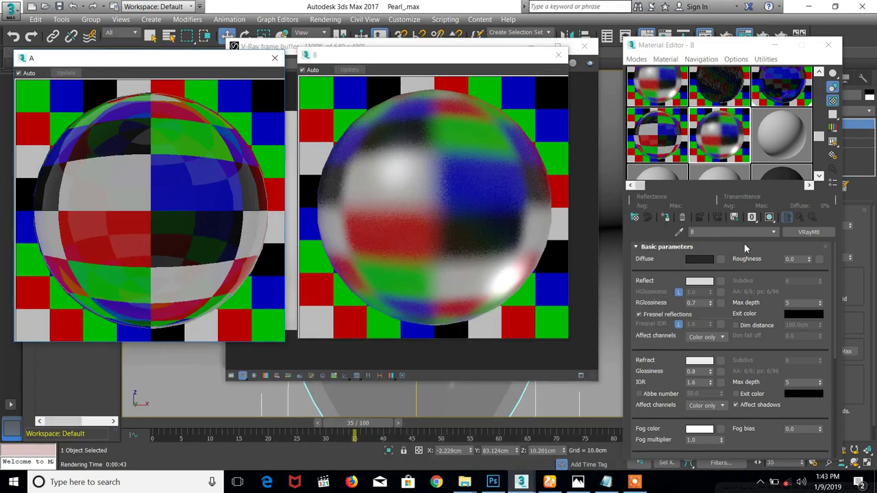
Select the Blend sample slot and change its material type from Standard to VRayMtl
click(781, 137)
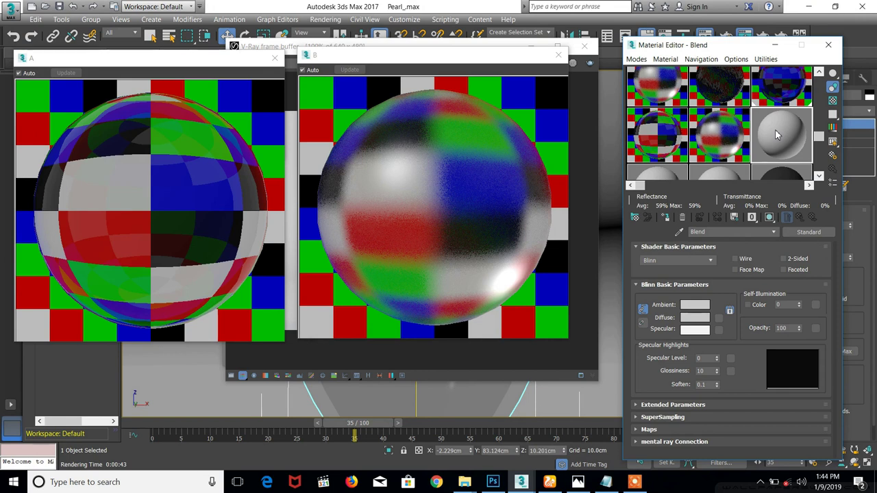
click(809, 232)
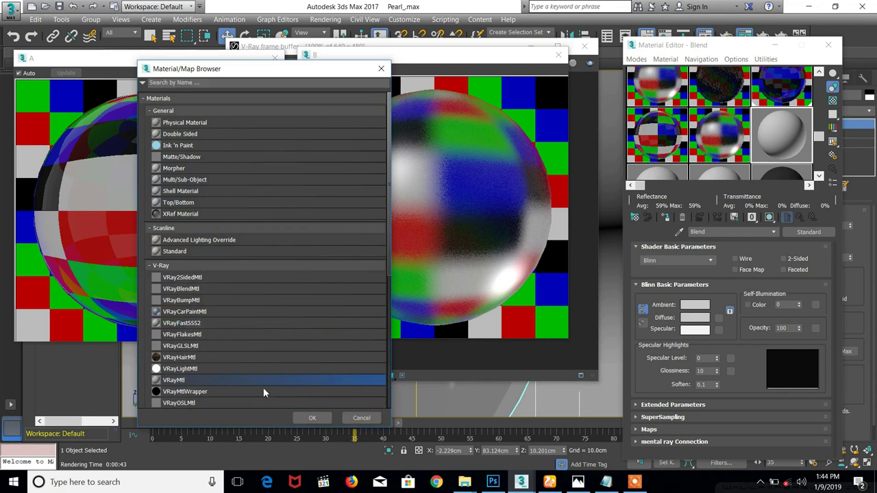
click(309, 418)
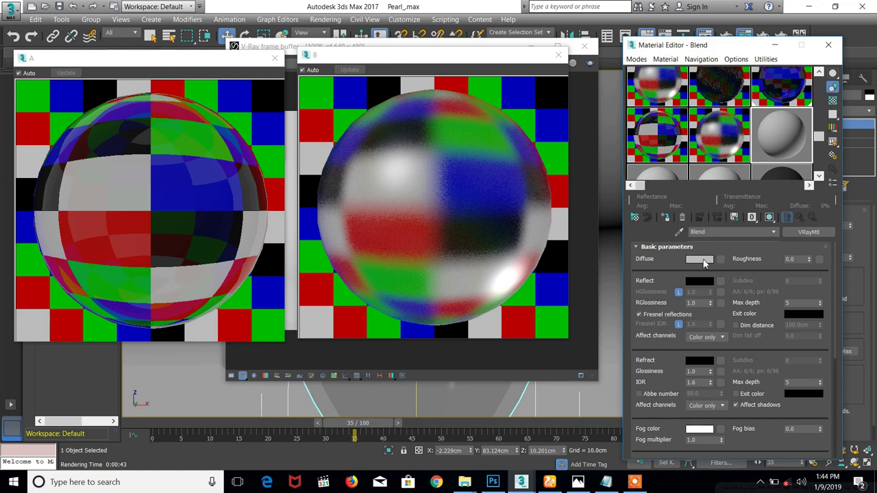
click(634, 219)
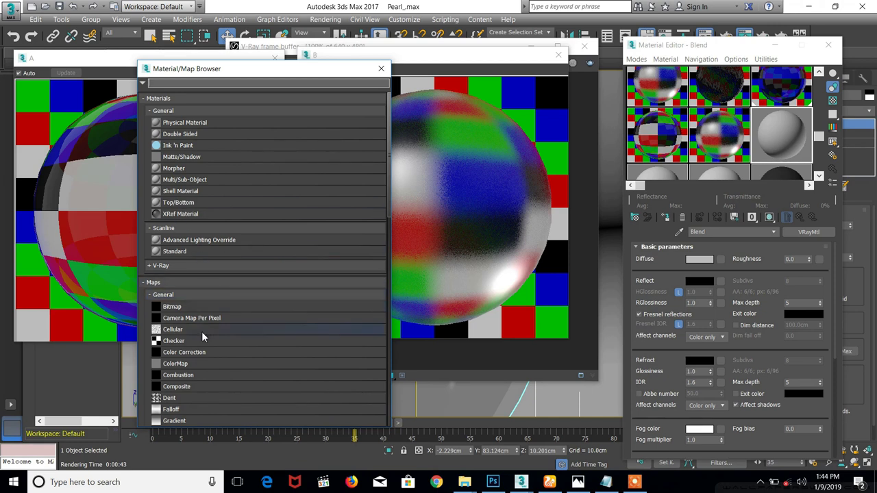
click(161, 265)
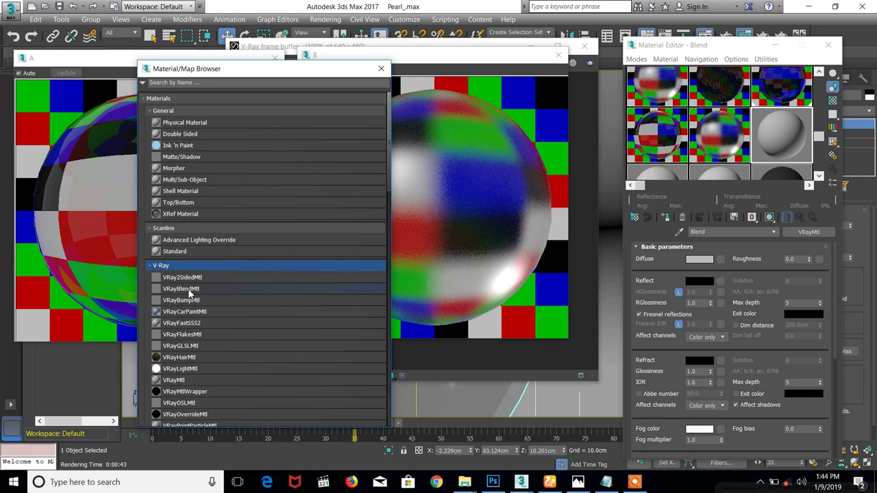
click(381, 69)
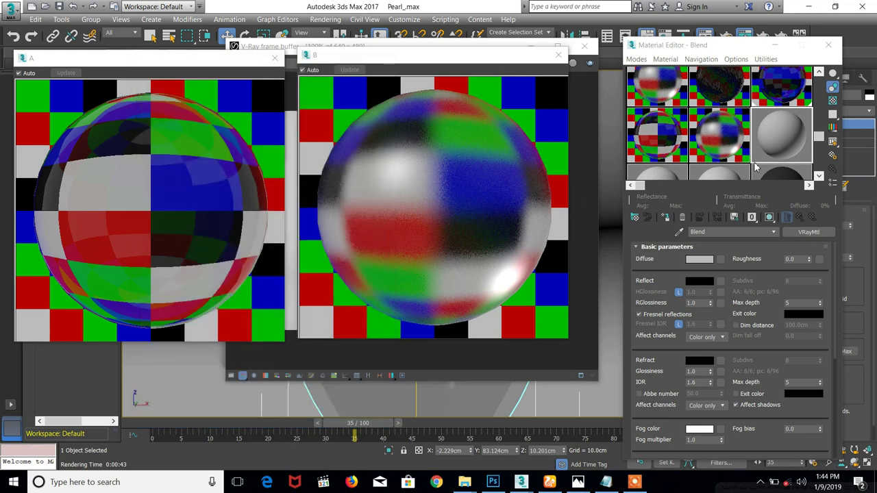
click(810, 233)
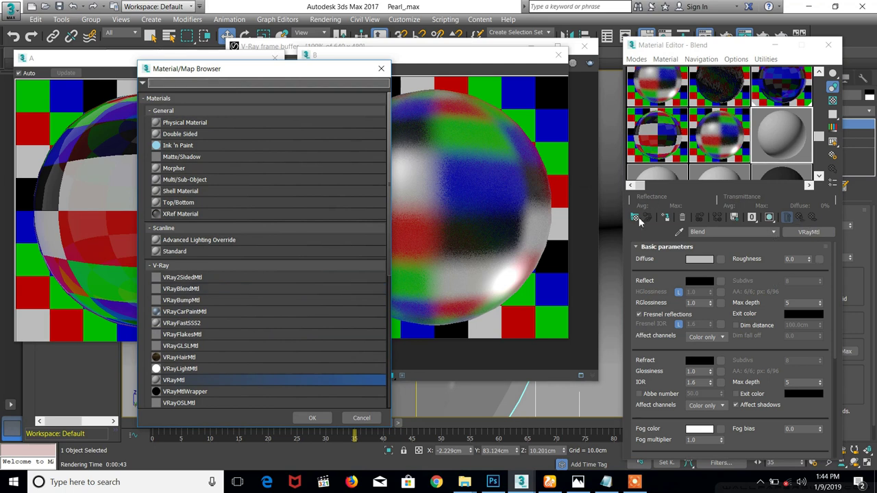
click(381, 69)
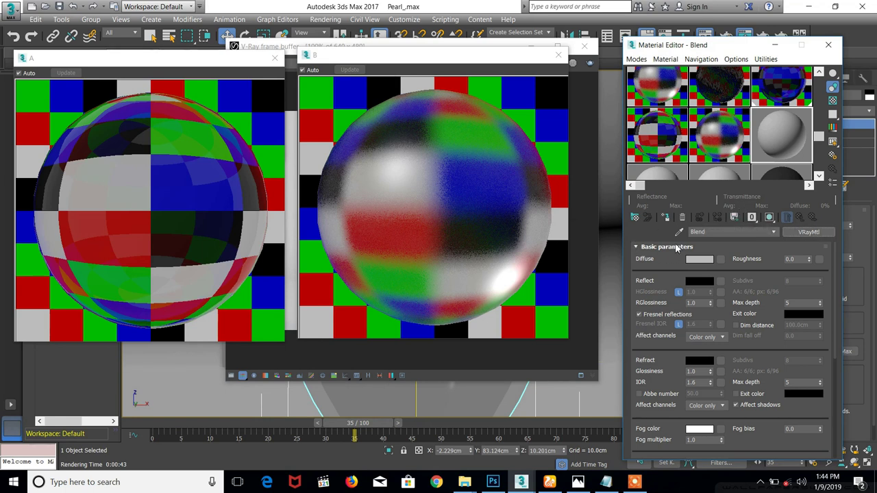
Replace the Blend slot's material with a new VRayBlendMtl from the material library, moving the Material/Map Browser out of the way
click(636, 218)
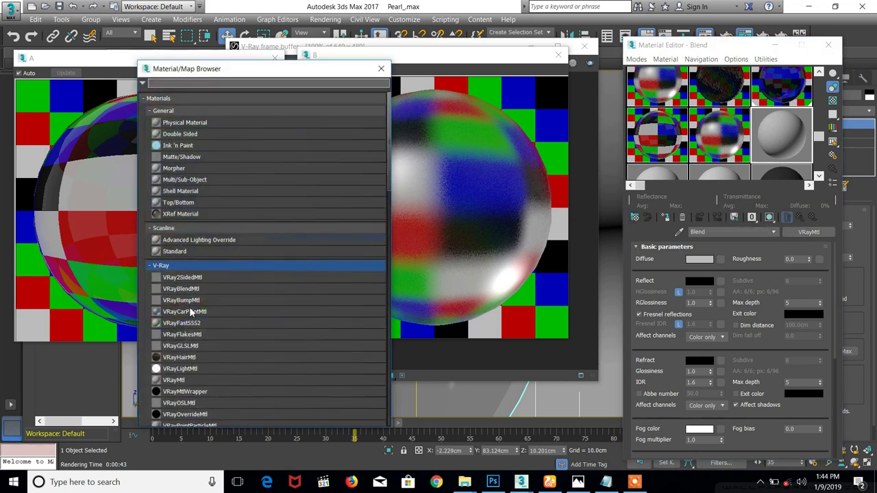
click(190, 290)
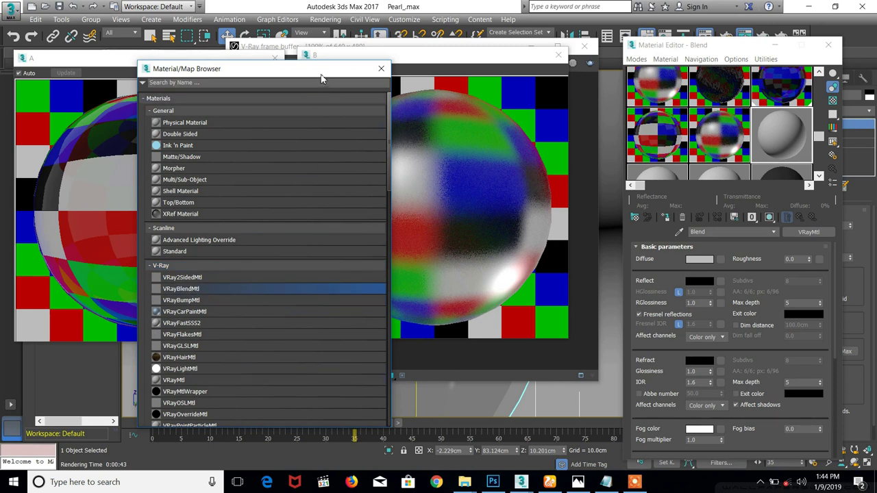
drag(319, 71, 320, 35)
double_click(191, 252)
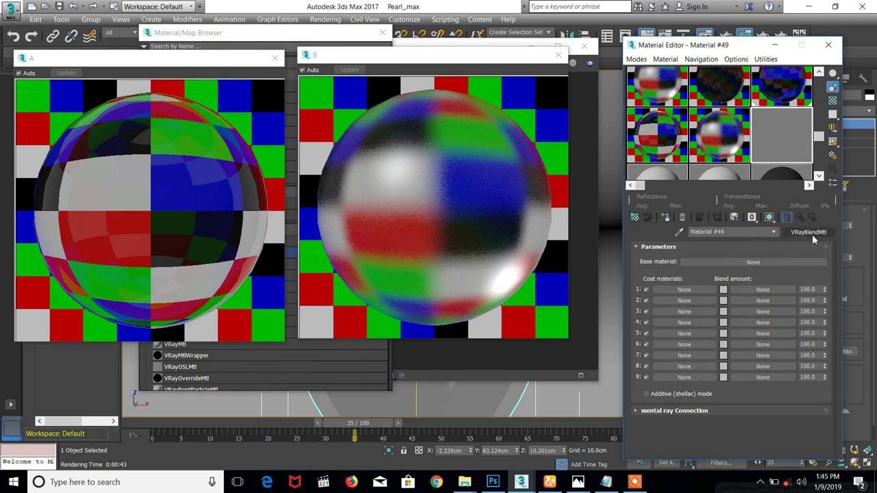
Rename the new VRayBlendMtl material as Blend and keep it the active material after checking A and B
drag(813, 238, 763, 253)
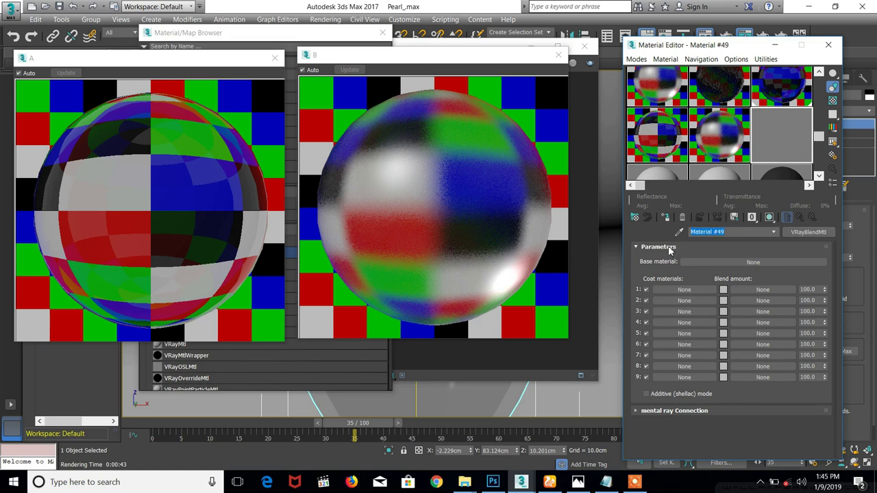
text(B)
key(Return)
text(nd)
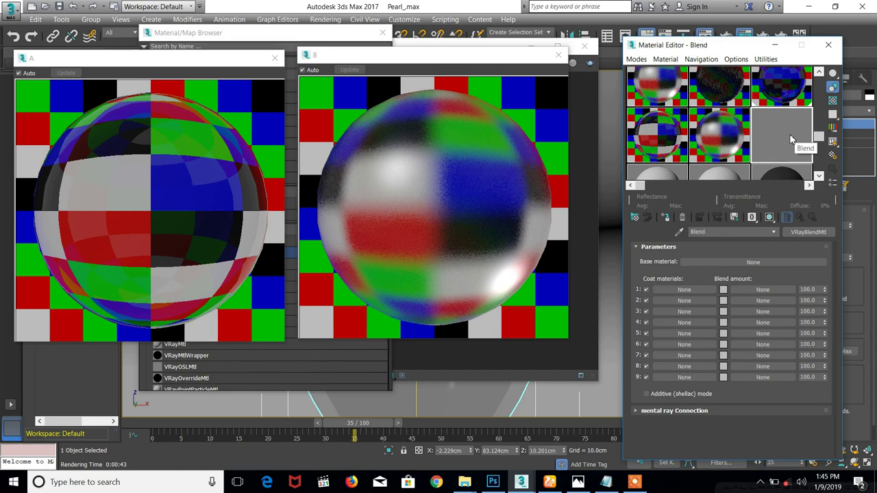
click(658, 135)
click(719, 135)
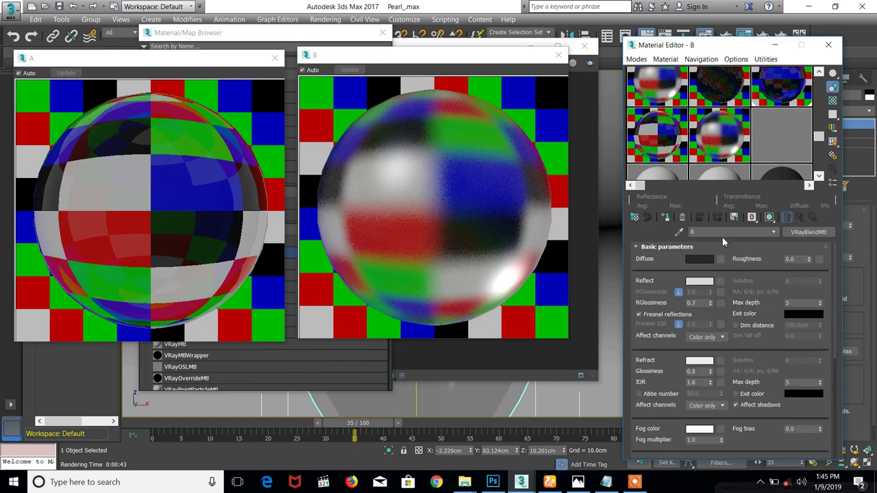
click(771, 140)
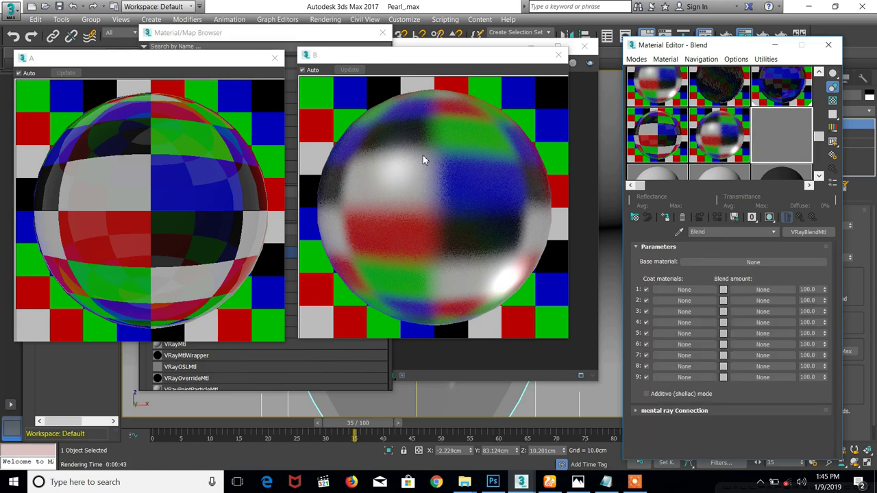
Shrink the enlarged previews of materials A and B to a similar small size and place them side by side
drag(286, 341, 179, 236)
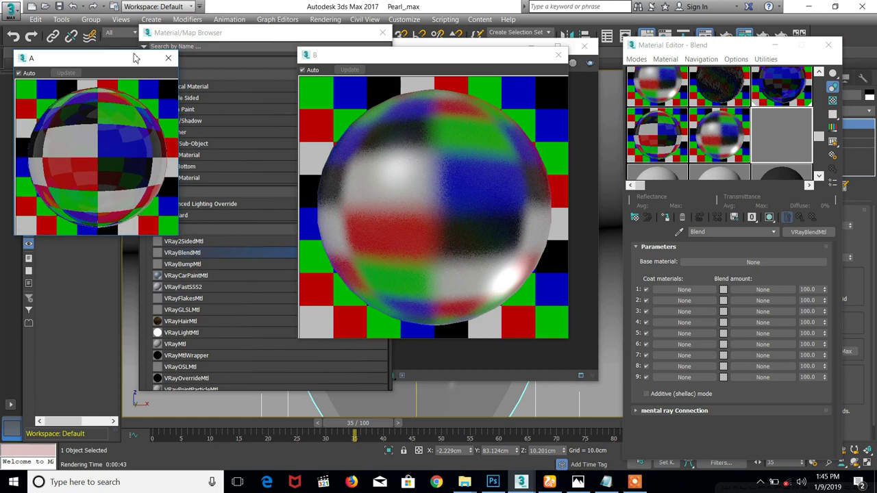
drag(135, 58, 175, 8)
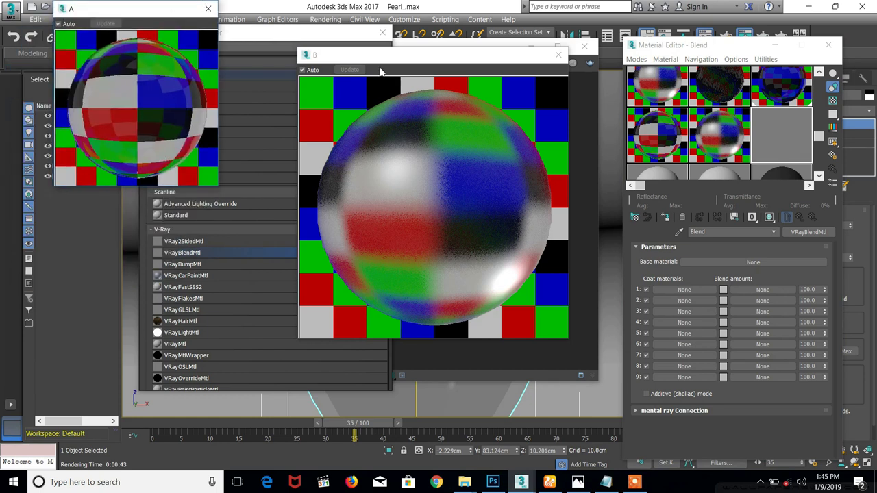
drag(393, 59, 361, 13)
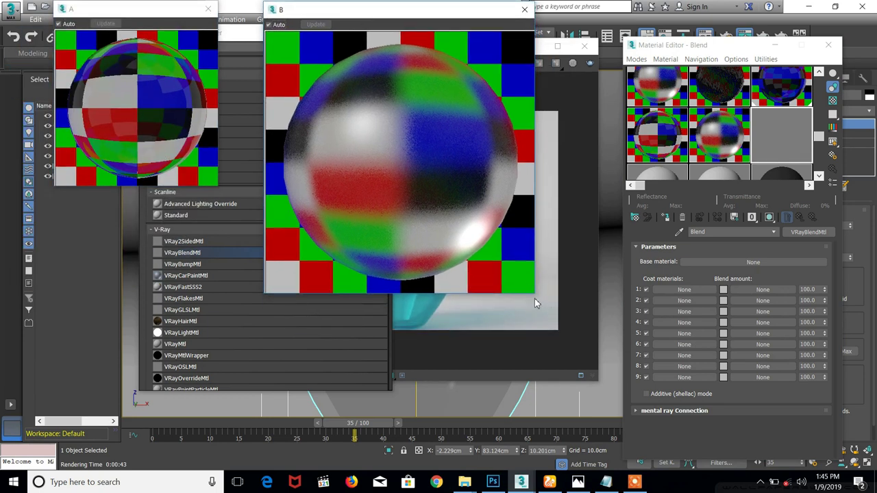
drag(533, 288, 507, 187)
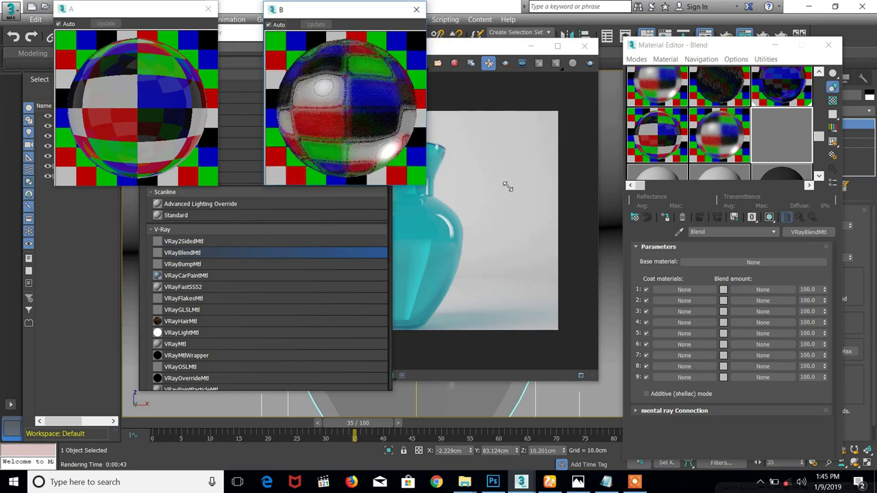
Open the Blend material's enlarged preview, place it below the A and B previews, and enlarge it
double_click(770, 143)
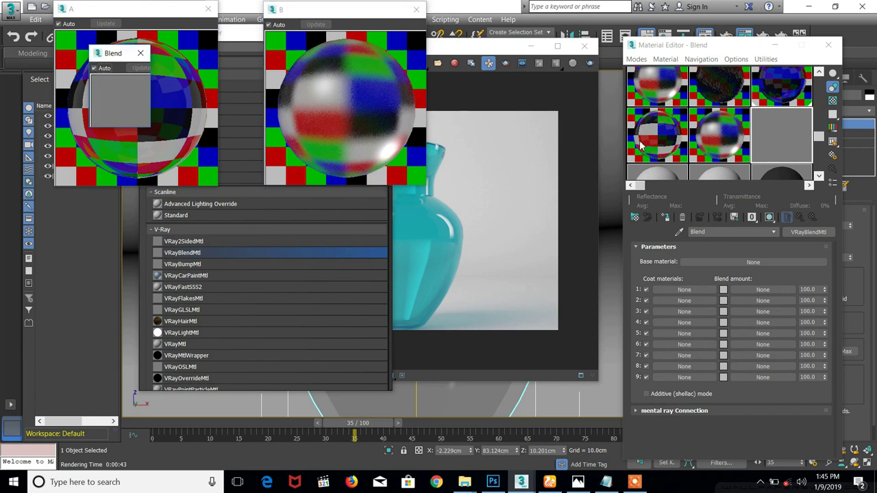
drag(122, 58, 165, 215)
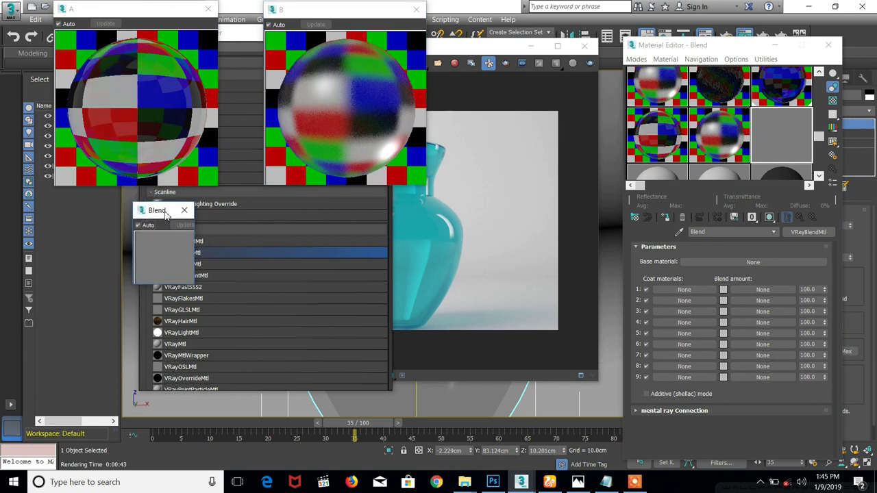
drag(196, 284, 496, 373)
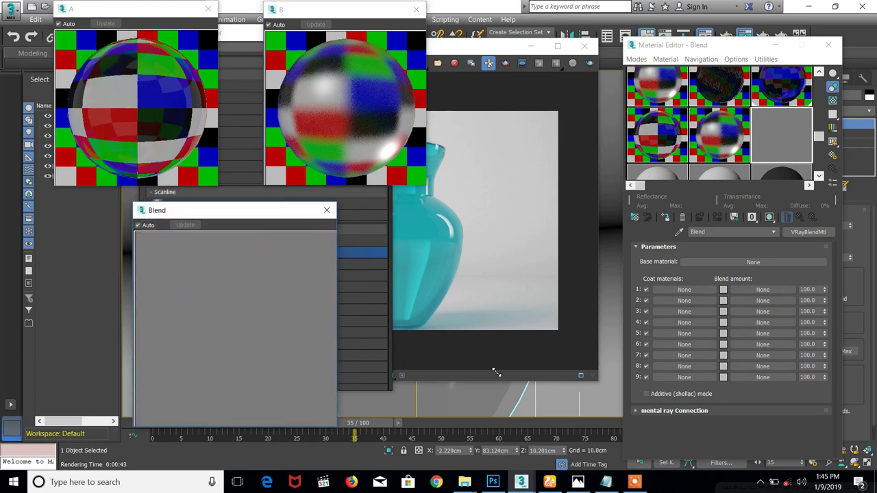
drag(280, 211, 300, 212)
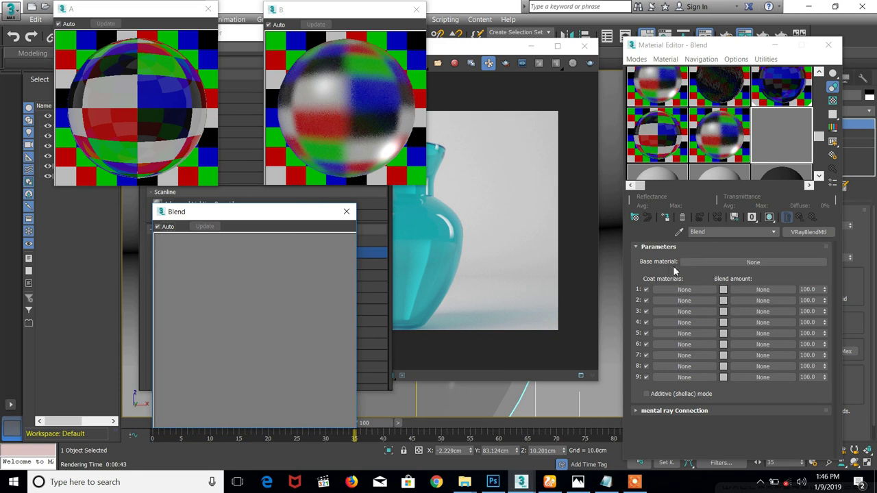
Switch to Photoshop, brush a small black scribble on the upper edge of the sketch's central blend oval, and return to 3ds Max
click(493, 482)
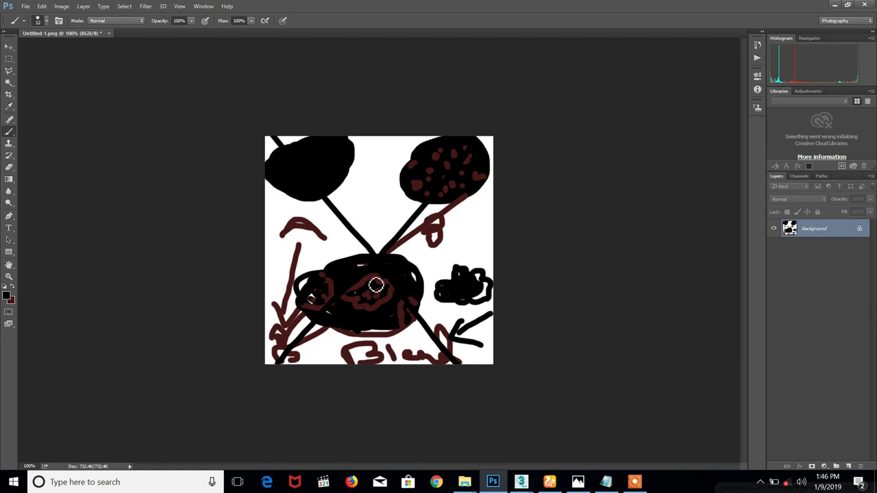
mouse_move(333, 260)
mouse_down()
mouse_move(361, 266)
mouse_move(364, 254)
mouse_move(370, 259)
mouse_up()
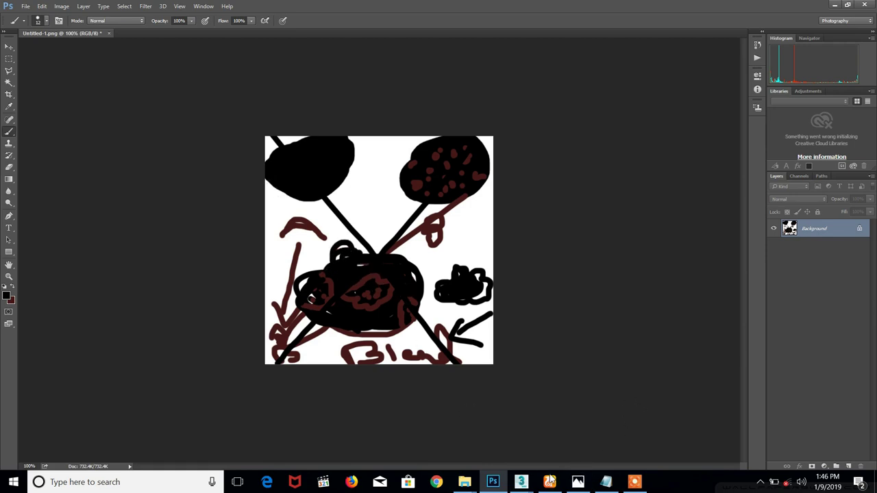
mouse_move(521, 481)
click(506, 411)
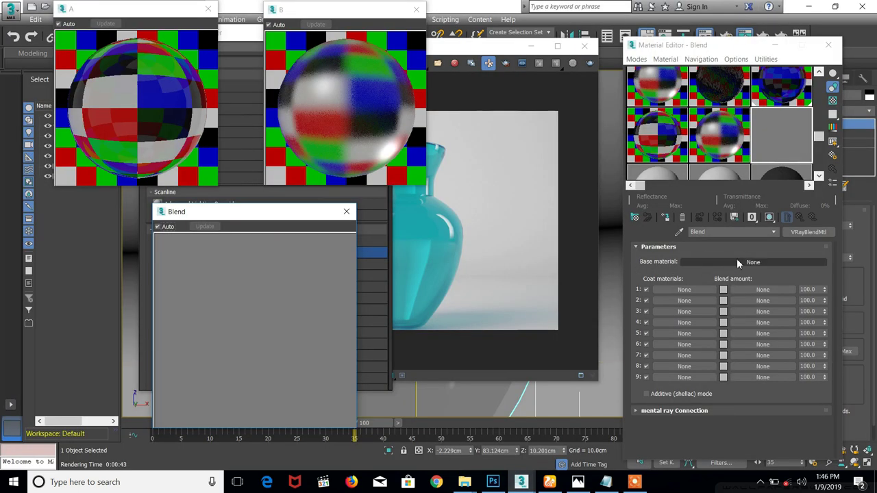
Assign material A to the Blend material's base material slot as an instance
click(754, 262)
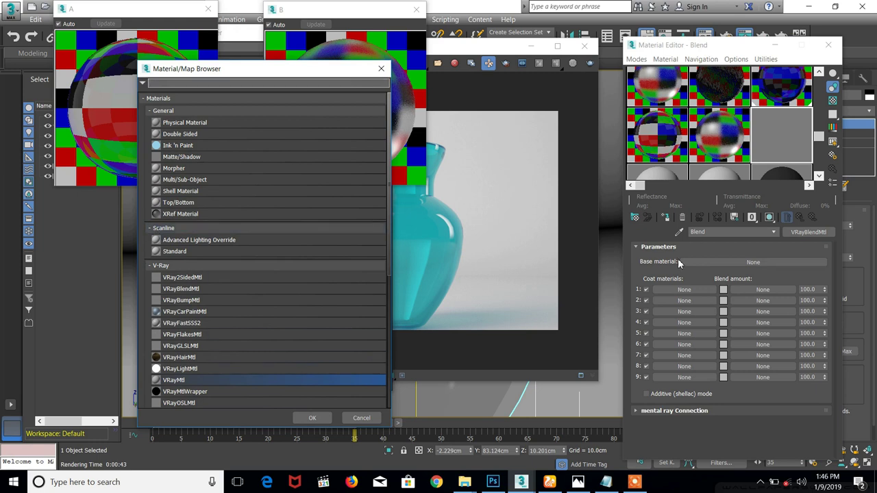
click(359, 418)
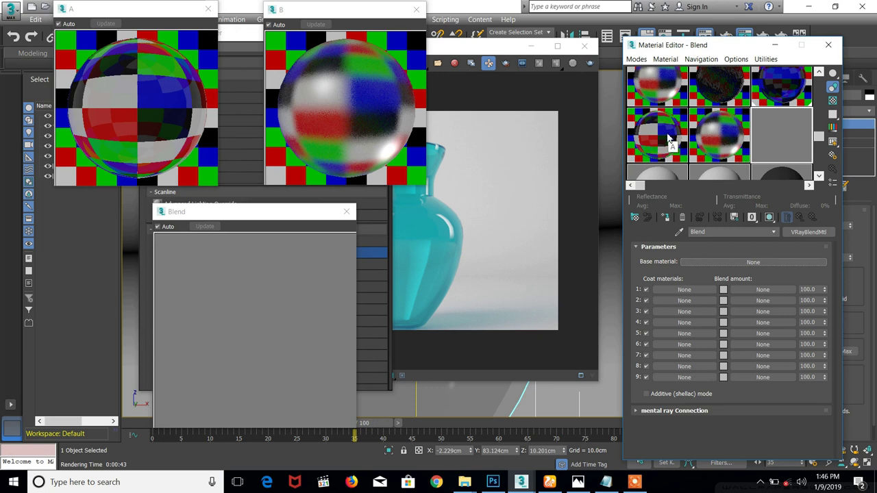
drag(672, 133, 751, 263)
drag(753, 266, 753, 265)
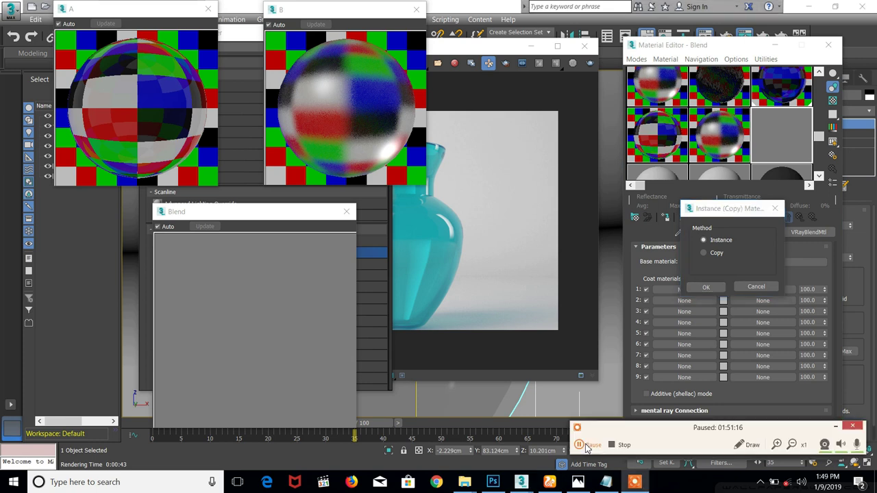
click(579, 445)
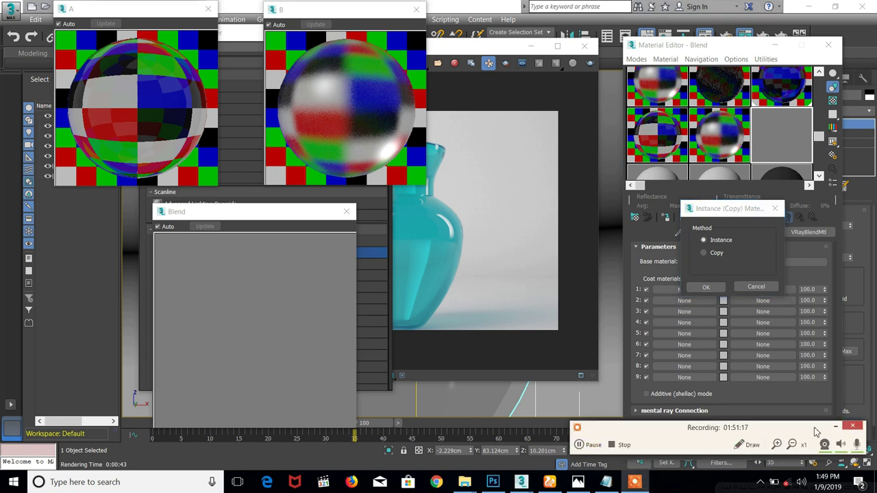
click(837, 426)
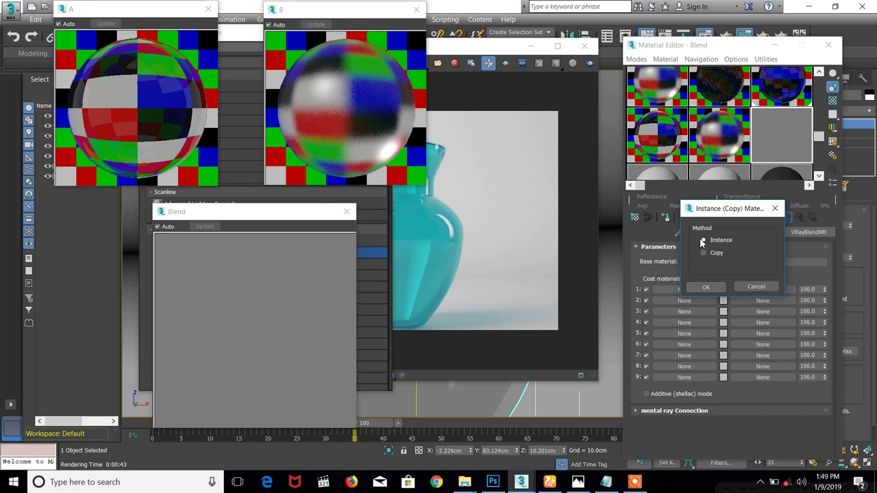
drag(710, 209, 778, 246)
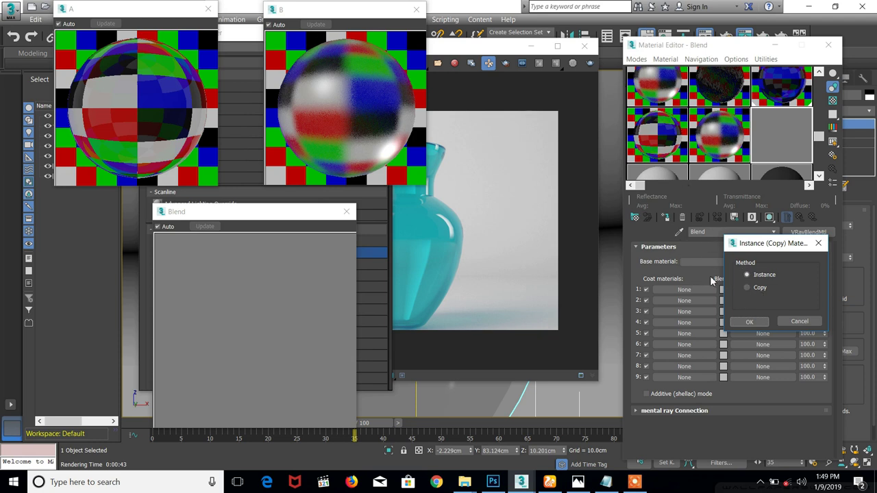
click(760, 322)
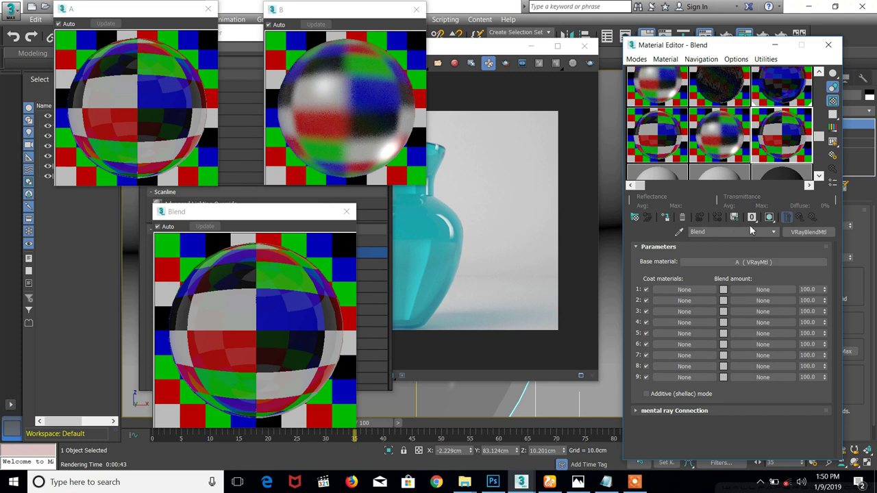
Assign material B to the Blend material's first coat material slot as an instance
click(714, 136)
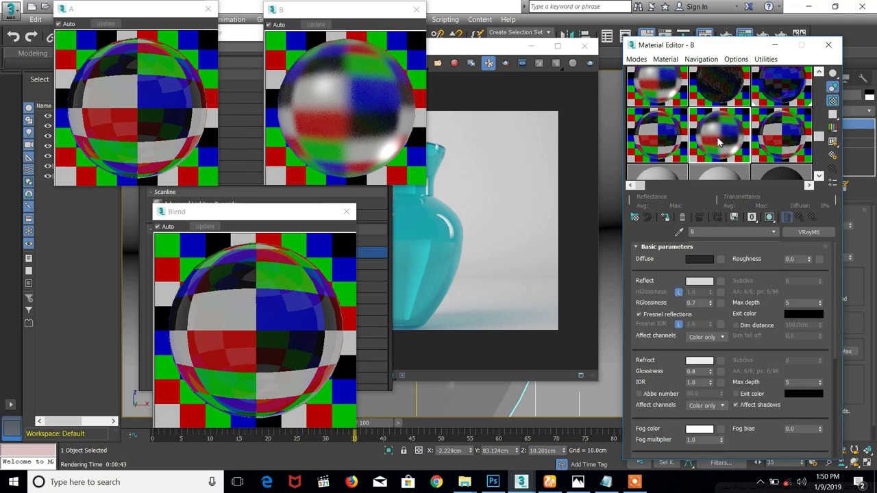
click(789, 145)
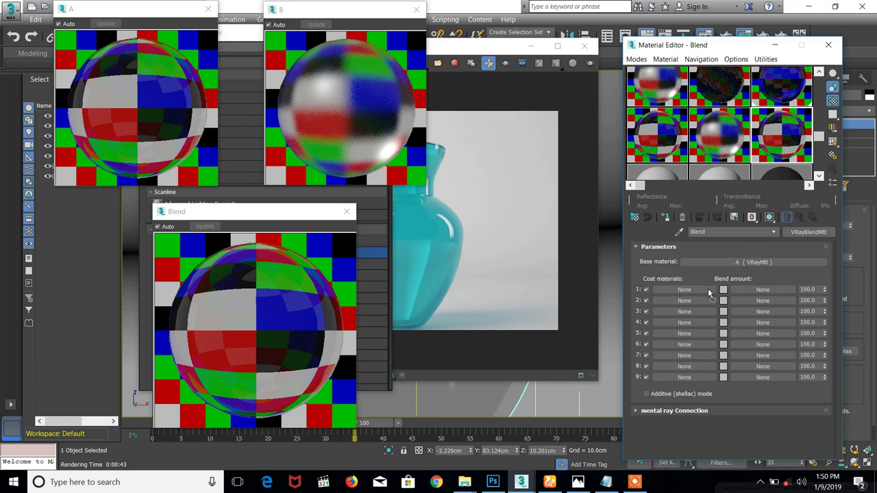
mouse_move(709, 292)
mouse_down()
mouse_move(691, 296)
mouse_move(700, 291)
mouse_up()
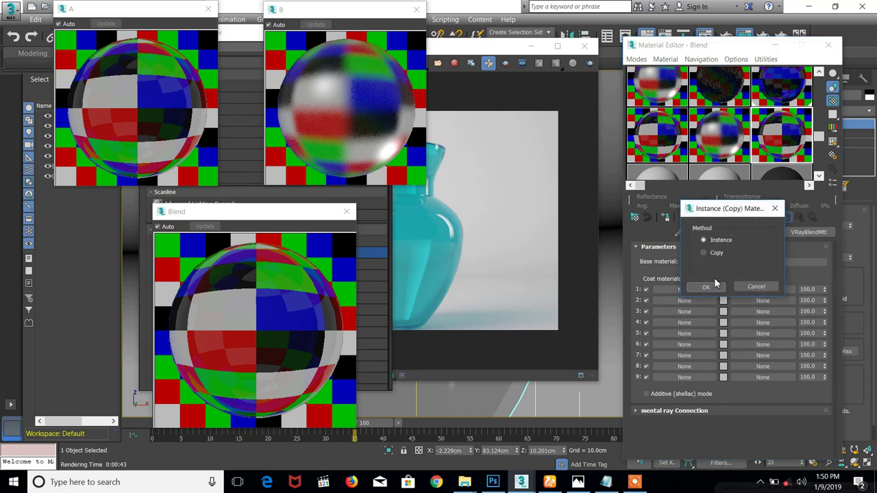
click(713, 286)
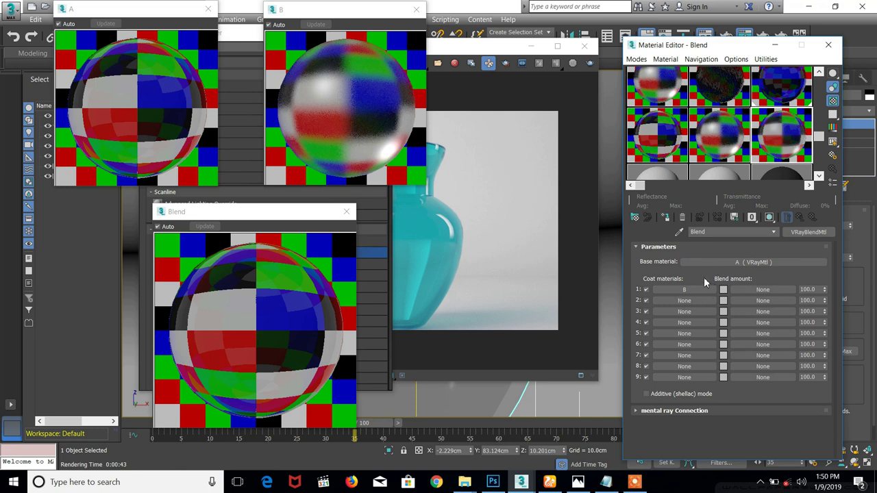
click(773, 291)
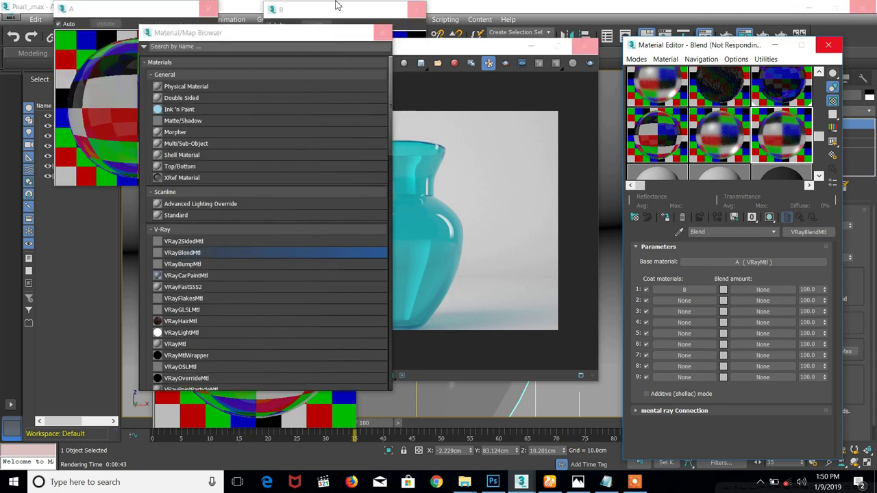
drag(326, 39, 586, 30)
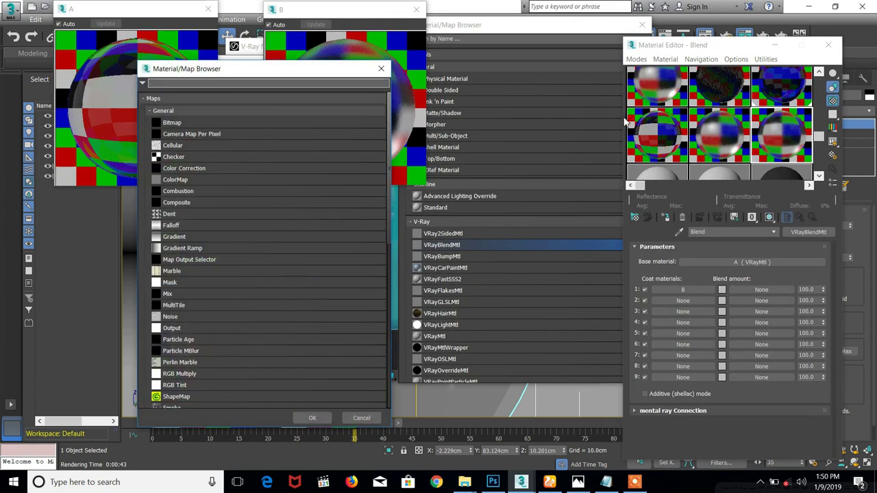
click(381, 68)
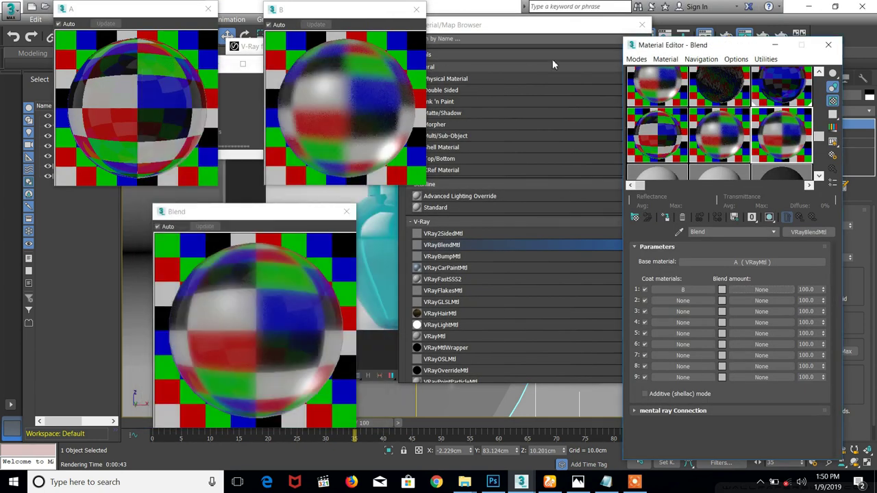
click(643, 26)
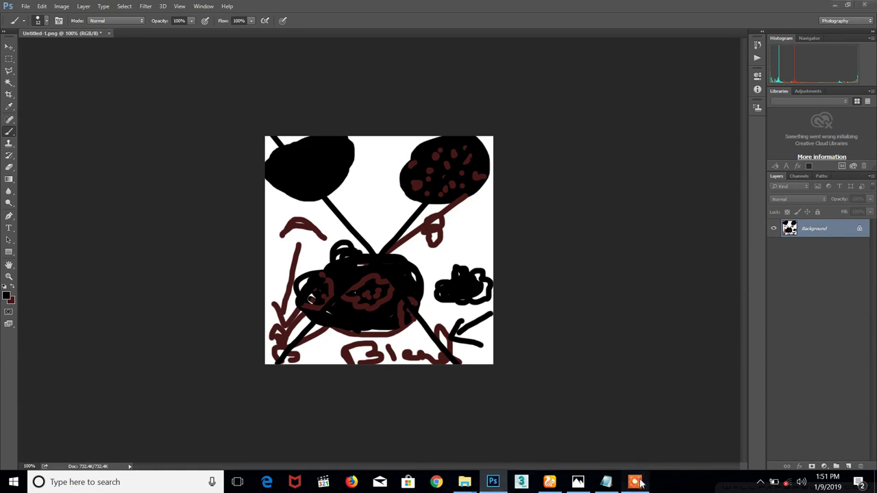
Dismiss the startup welcome screen in the restarted 3ds Max
click(634, 481)
click(591, 445)
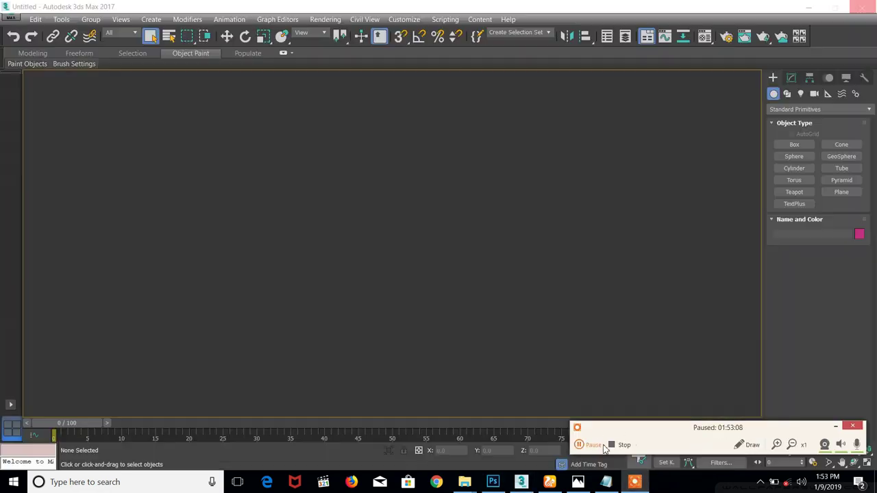
click(604, 446)
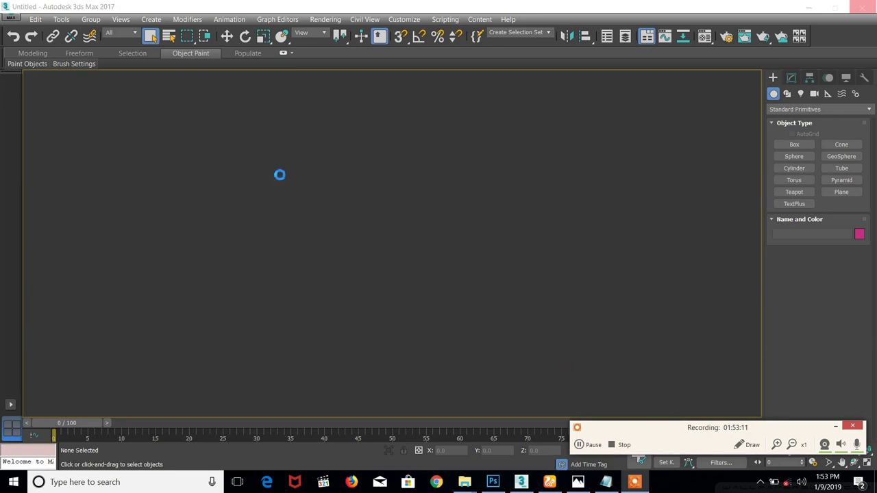
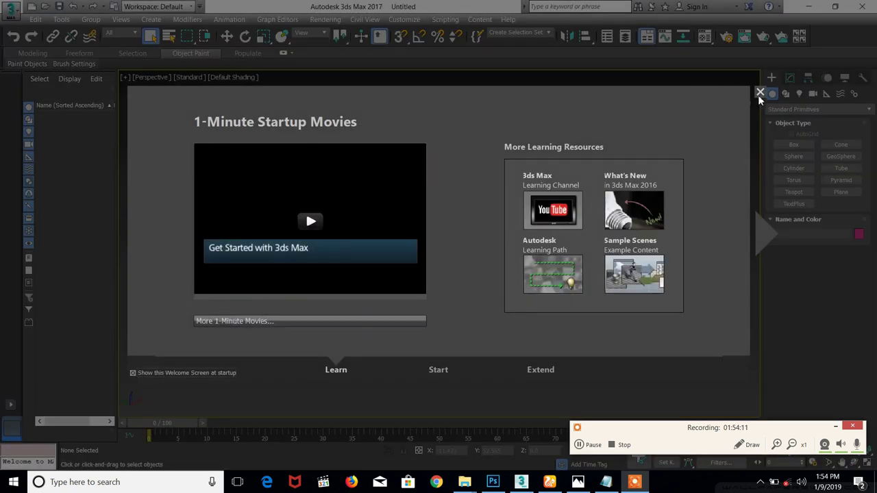
click(760, 92)
scroll(374, 241, down, 3)
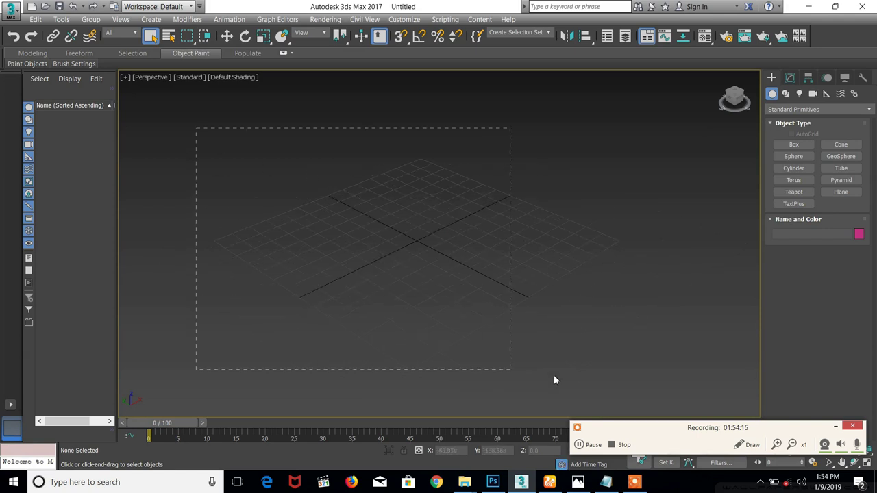
drag(555, 380, 669, 391)
drag(167, 115, 547, 373)
drag(688, 403, 682, 387)
click(591, 446)
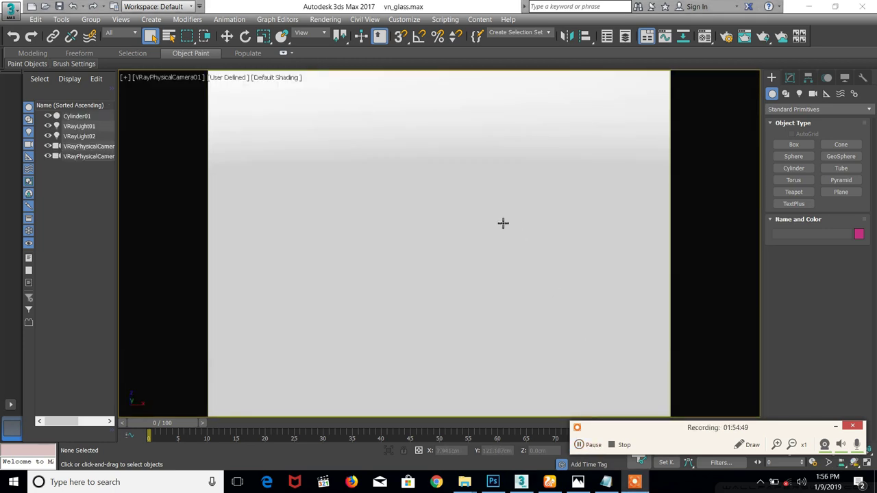
click(834, 427)
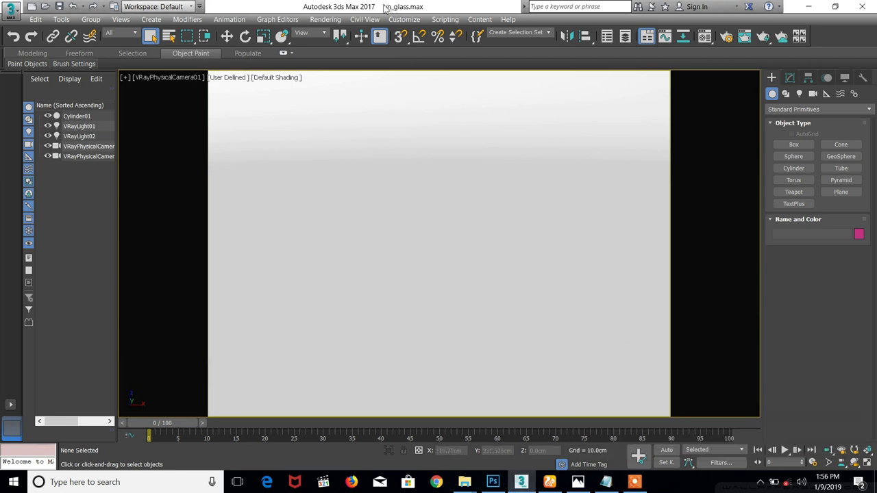
Select the backdrop cylinder, show the vn_glass.max scene in a Perspective view with Standard quality, and inspect the backdrop, lights and camera
click(450, 170)
key(p)
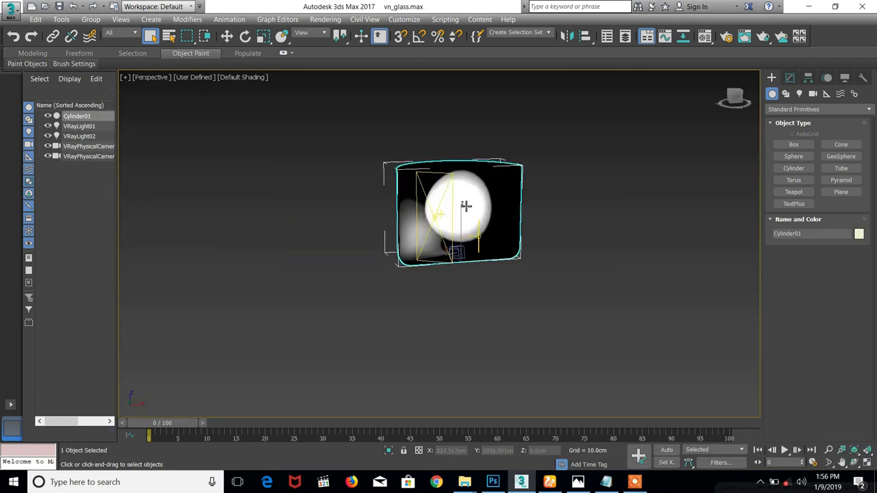
click(203, 79)
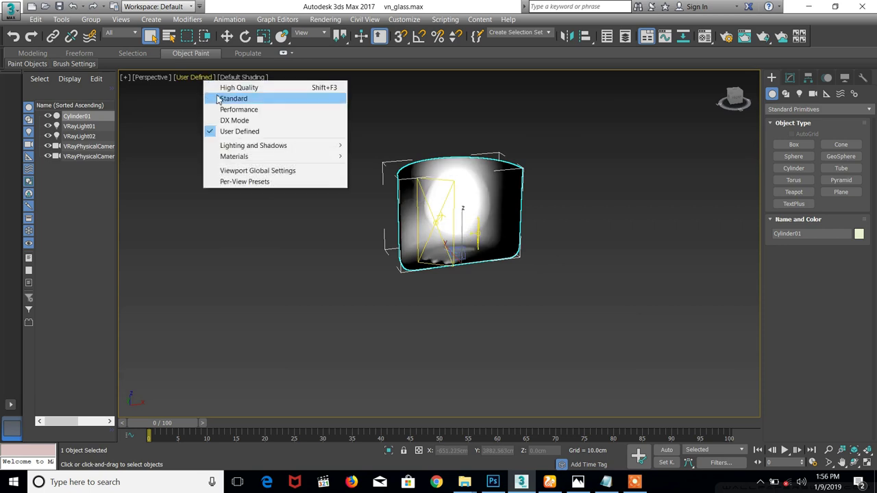
click(233, 98)
scroll(532, 204, up, 10)
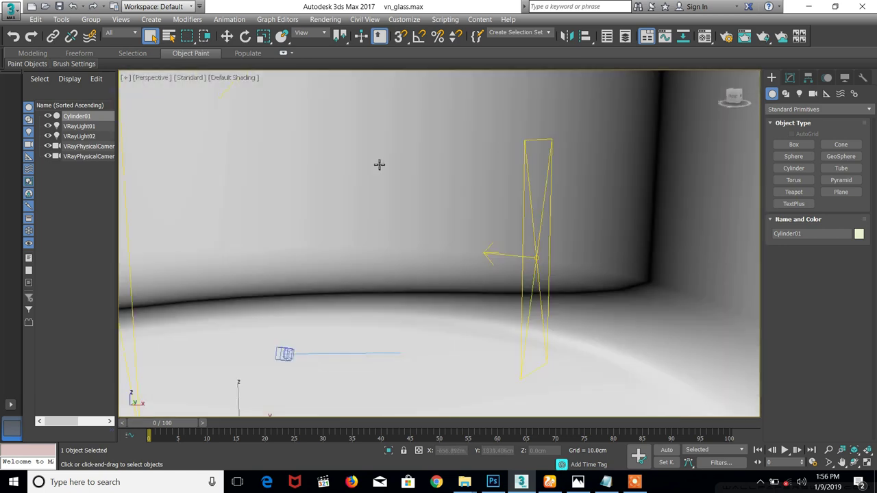
middle_drag(380, 165, 405, 136)
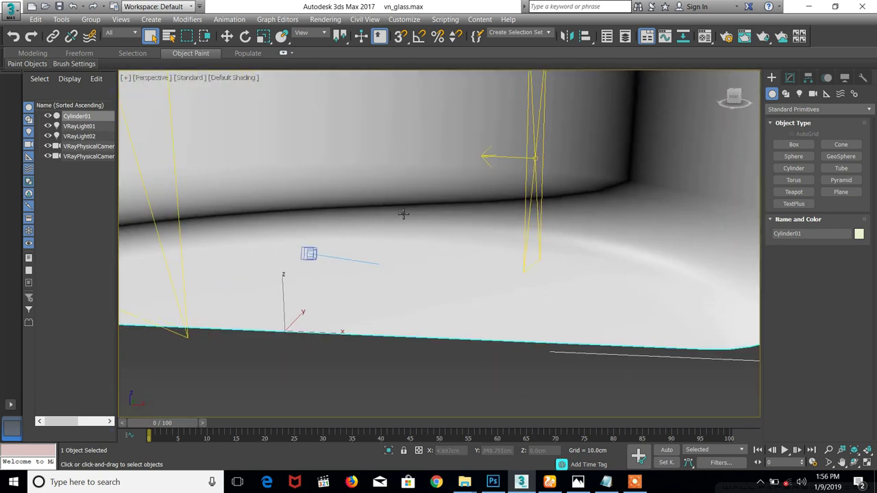
key(c)
key(p)
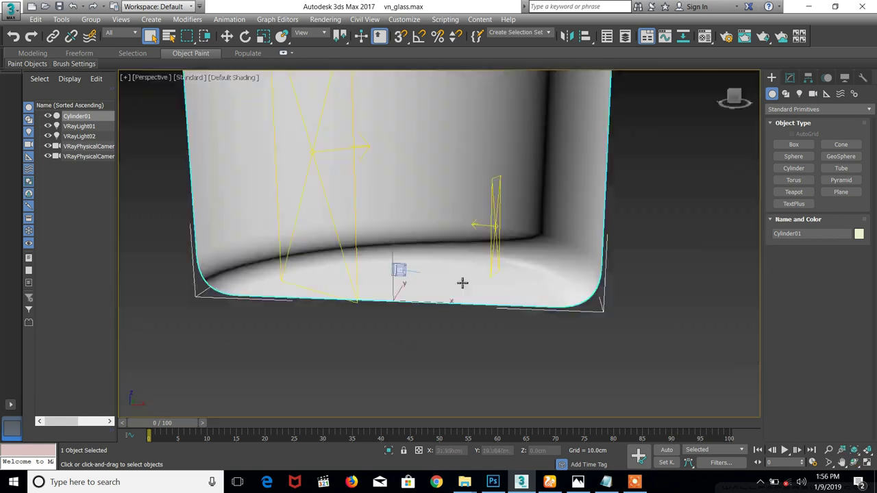
scroll(421, 276, down, 3)
middle_drag(421, 276, 538, 222)
In the Front view, draw the outer side of an angular vase profile with the Line tool beside the backdrop, starting at ground level
key(f)
scroll(470, 274, down, 4)
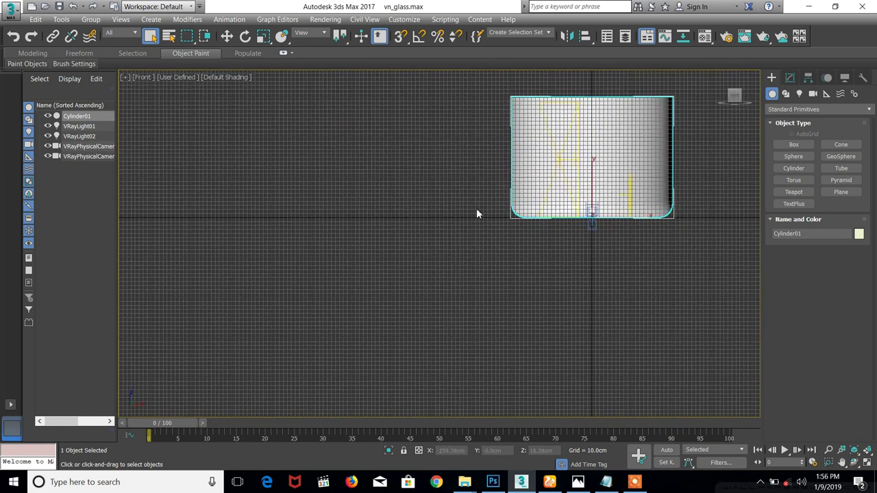
right_click(409, 196)
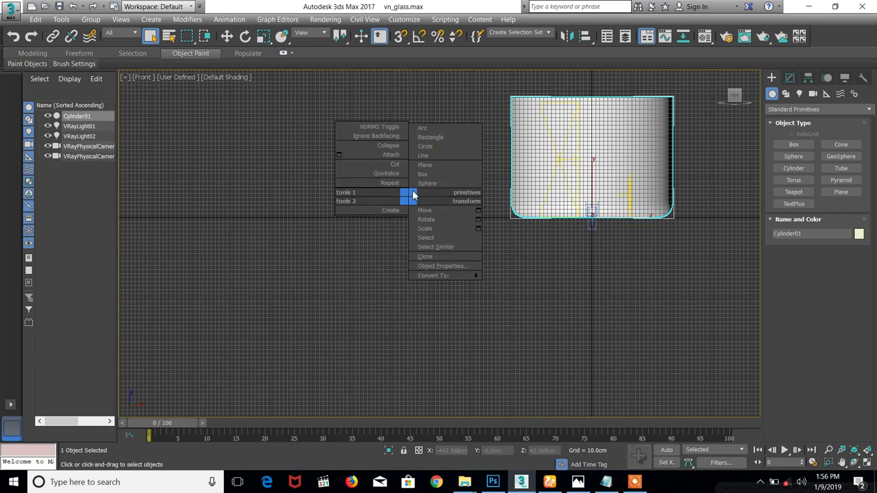
click(423, 156)
scroll(370, 189, down, 6)
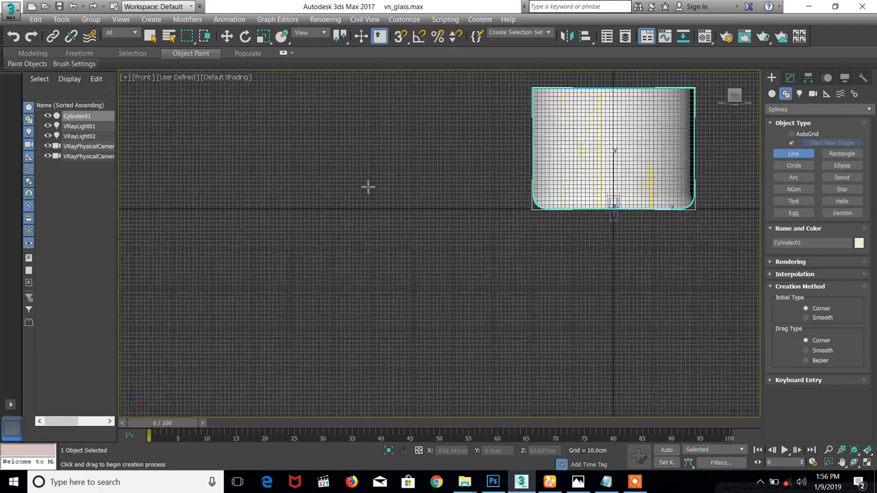
scroll(438, 190, up, 4)
scroll(324, 155, up, 2)
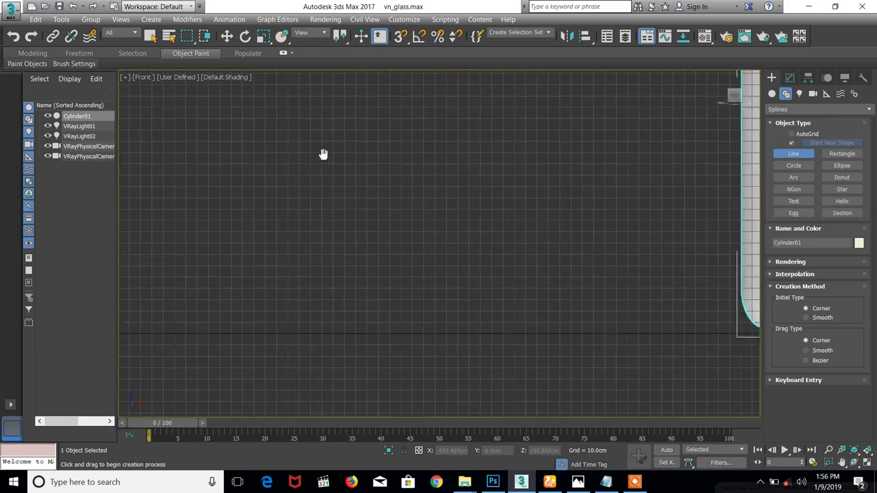
scroll(319, 151, down, 2)
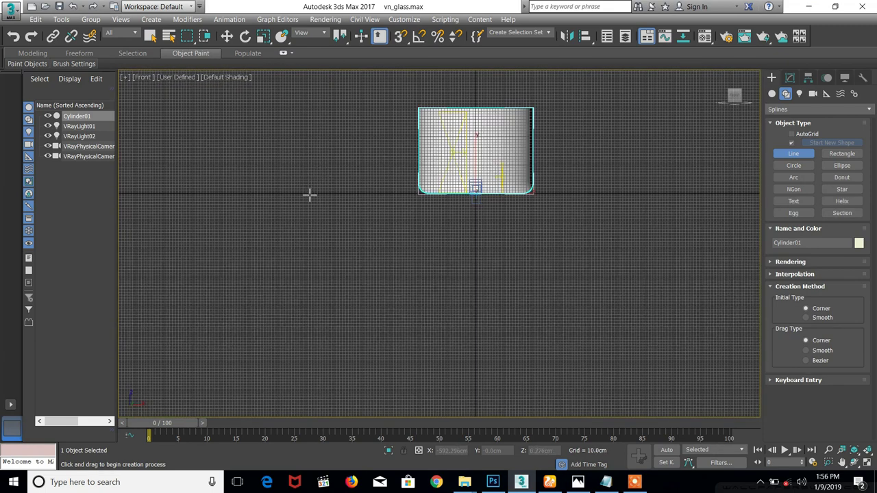
click(308, 193)
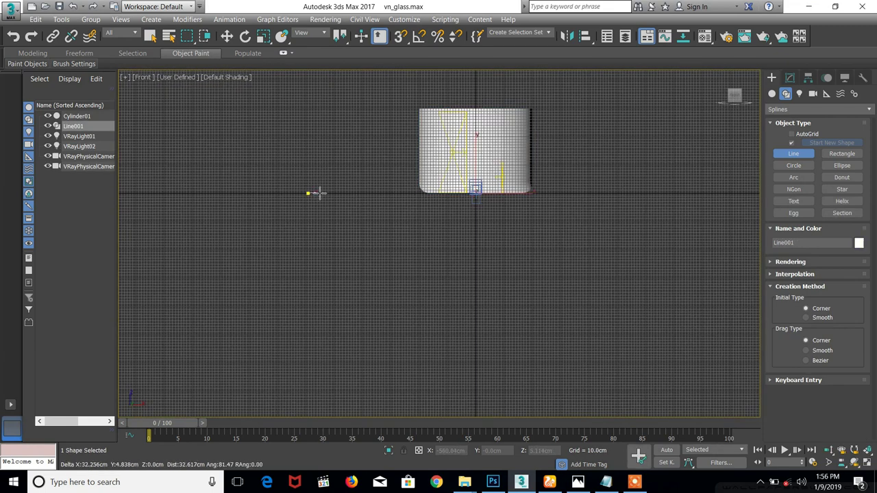
click(368, 162)
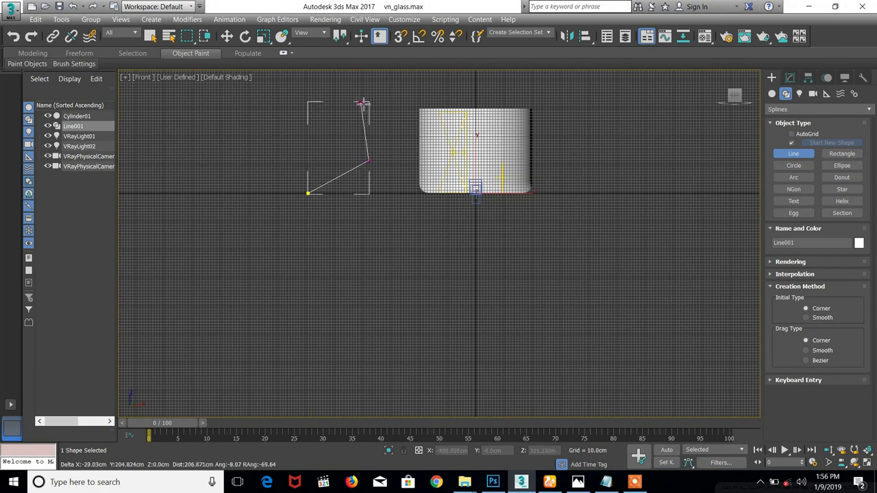
click(369, 99)
middle_drag(317, 131, 333, 261)
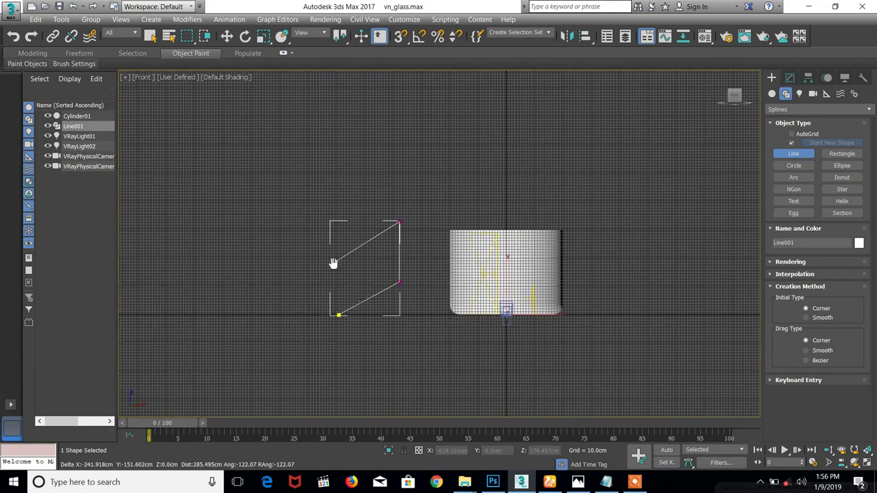
click(347, 192)
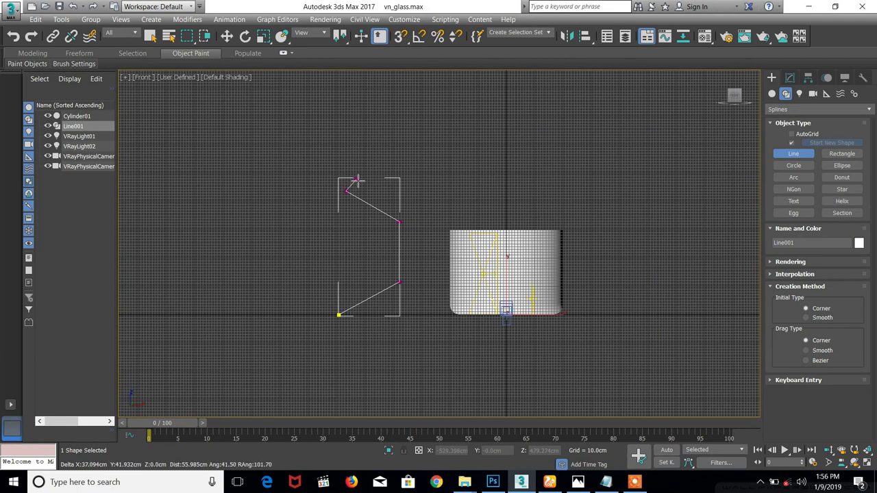
click(371, 181)
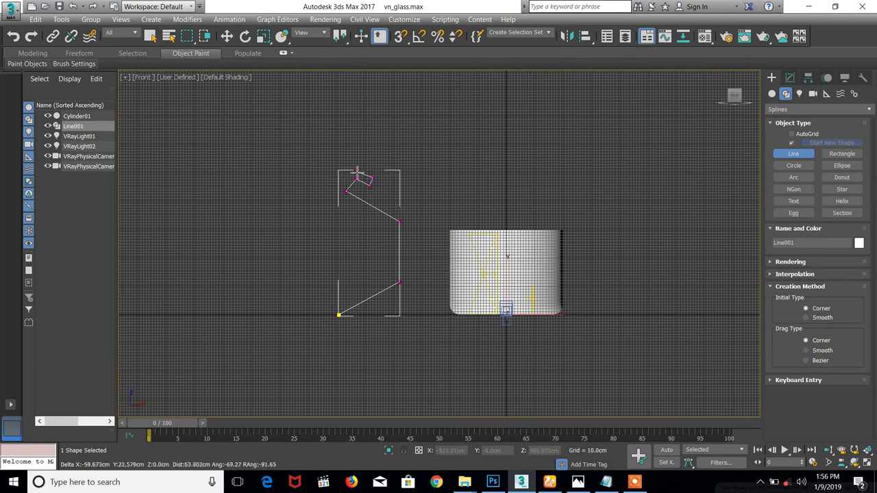
Draw the profile's second side parallel to the first, back down to the start point, and close the spline
click(354, 172)
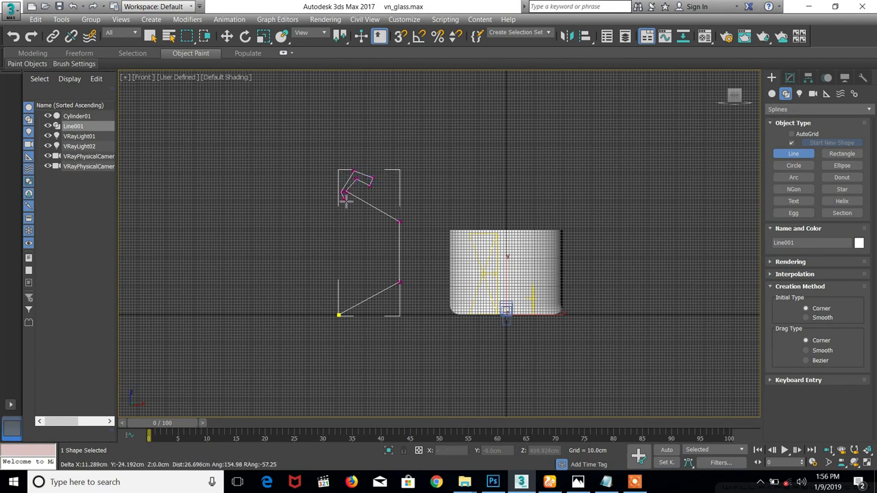
click(342, 193)
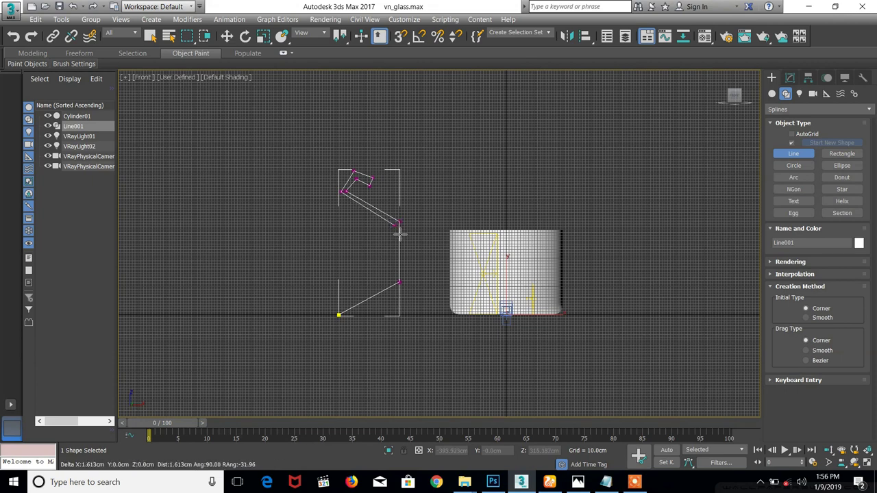
click(396, 281)
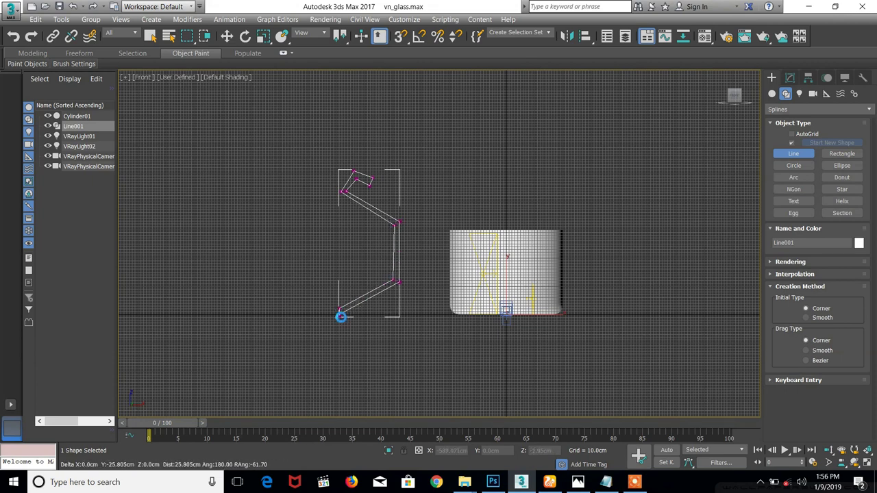
click(340, 316)
click(415, 281)
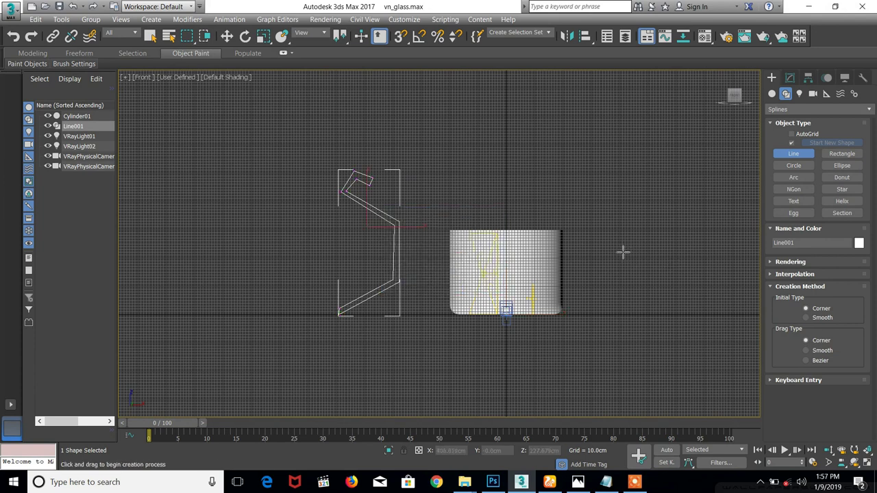
right_click(623, 252)
Fillet the vertices of the hooked rim and neck at the upper end of the vase profile
key(1)
scroll(779, 381, down, 4)
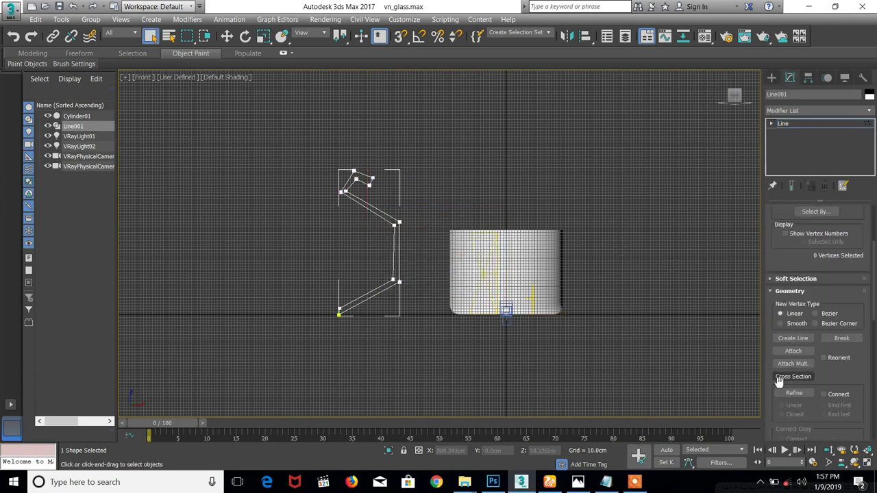
scroll(779, 381, down, 4)
click(793, 429)
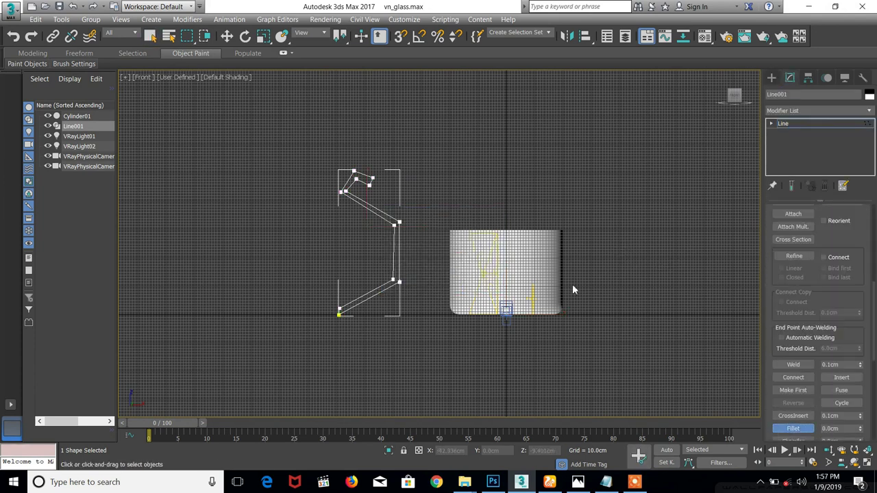
scroll(354, 303, up, 3)
scroll(349, 266, down, 5)
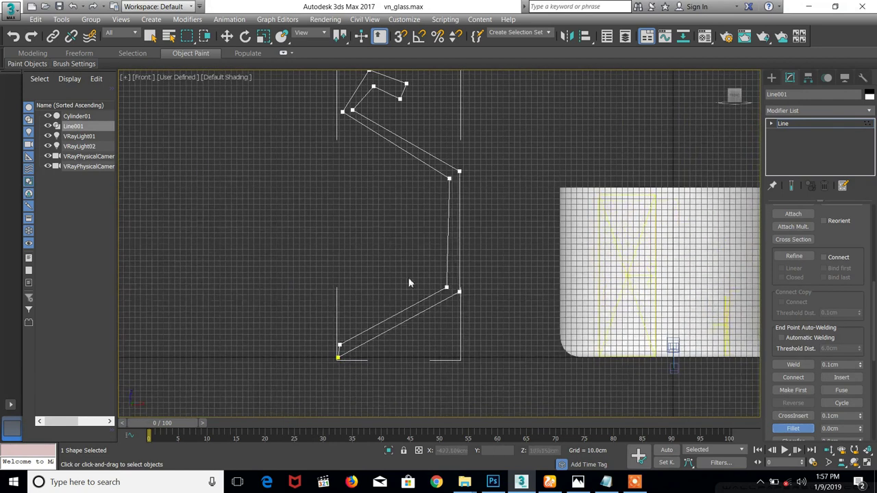
scroll(395, 183, up, 5)
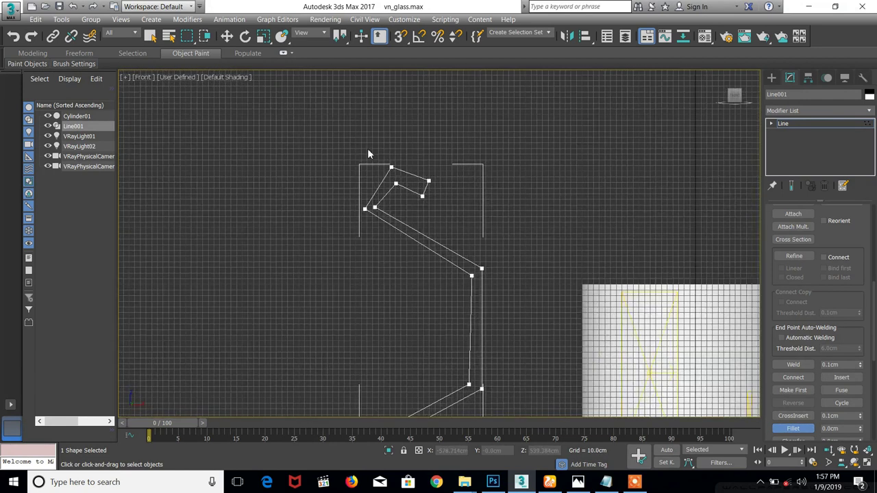
drag(366, 148, 461, 230)
drag(299, 143, 465, 227)
drag(431, 180, 435, 165)
Fillet the upper and lower corner vertex pairs on the vase body into a broad curve
middle_drag(459, 251, 476, 217)
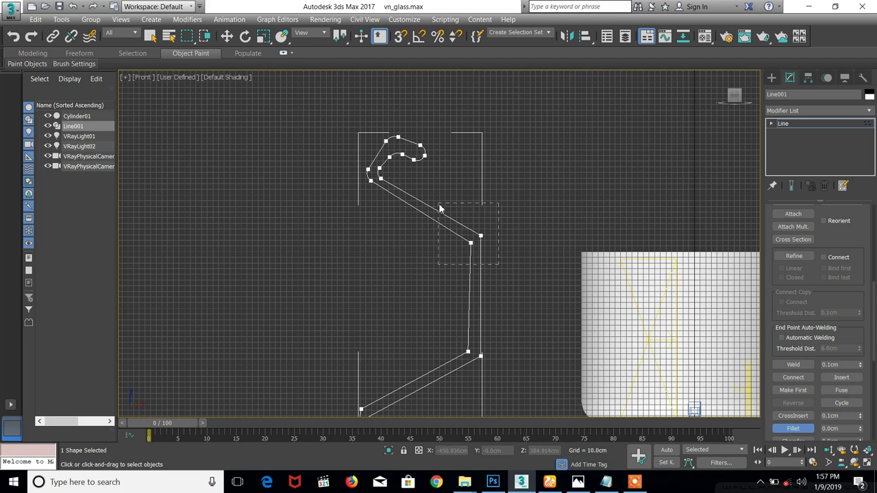
drag(483, 238, 486, 196)
drag(481, 358, 495, 304)
key(z)
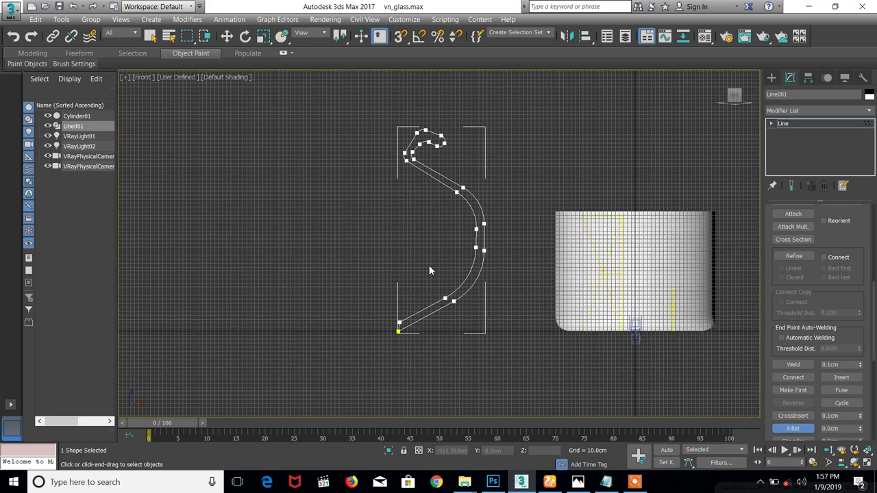
Move the lower bend's vertex pair outward and delete the middle vertex pairs of the body curve
key(w)
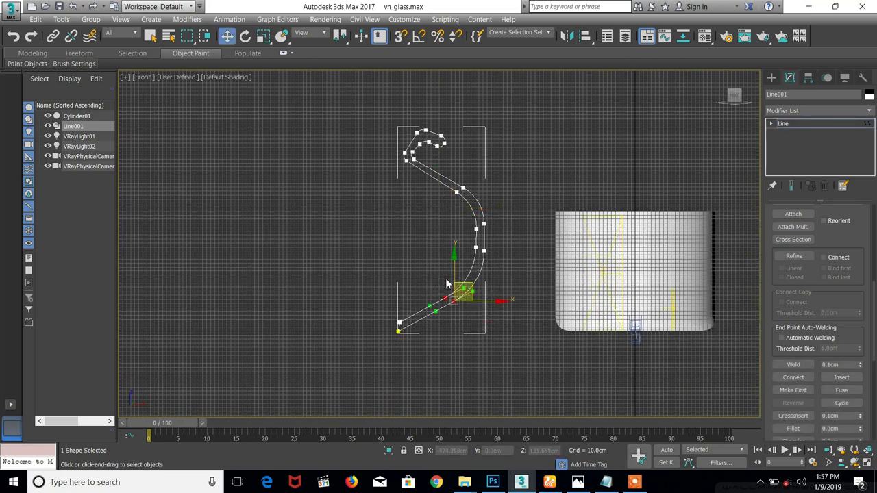
drag(449, 282, 498, 300)
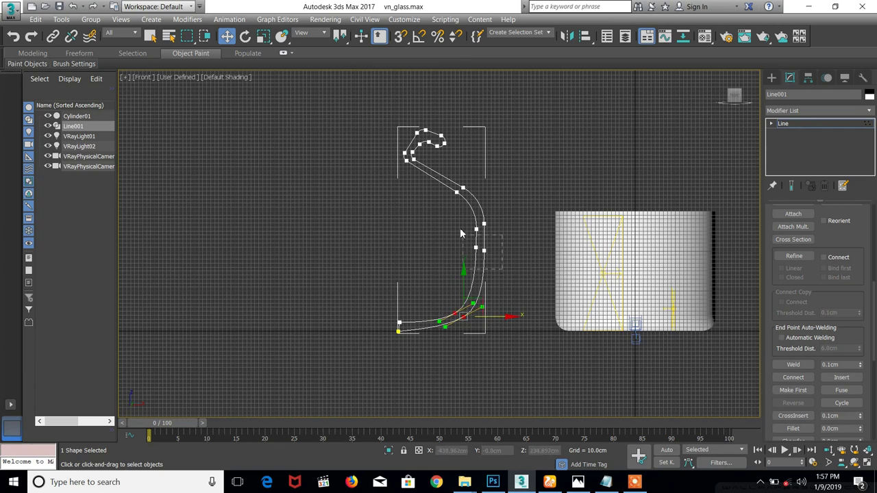
drag(493, 259, 458, 209)
key(Delete)
Rotate the lower bend's vertex pair to steepen its tangents and smooth the body curve, and raise the pair slightly
drag(431, 336, 483, 267)
key(r)
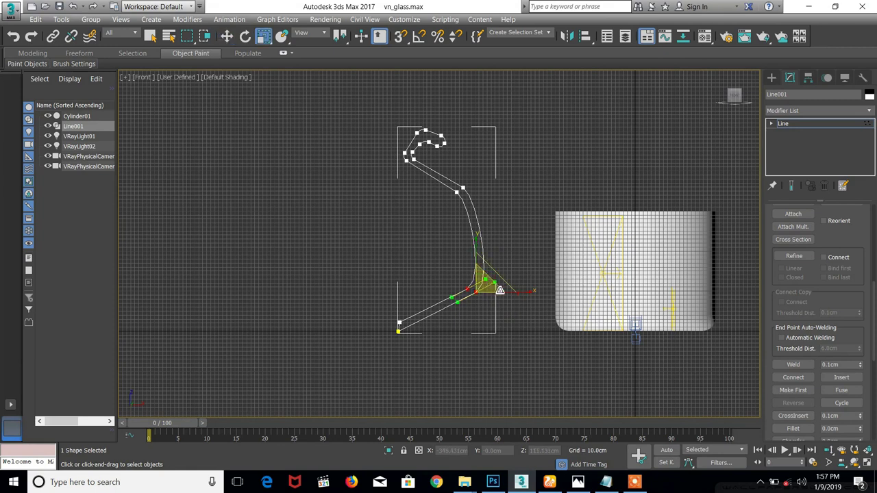
key(e)
drag(505, 319, 453, 304)
key(w)
Move the inner base vertex about 3.6 cm in negative X so it sits directly above the spline's start vertex
scroll(392, 322, up, 2)
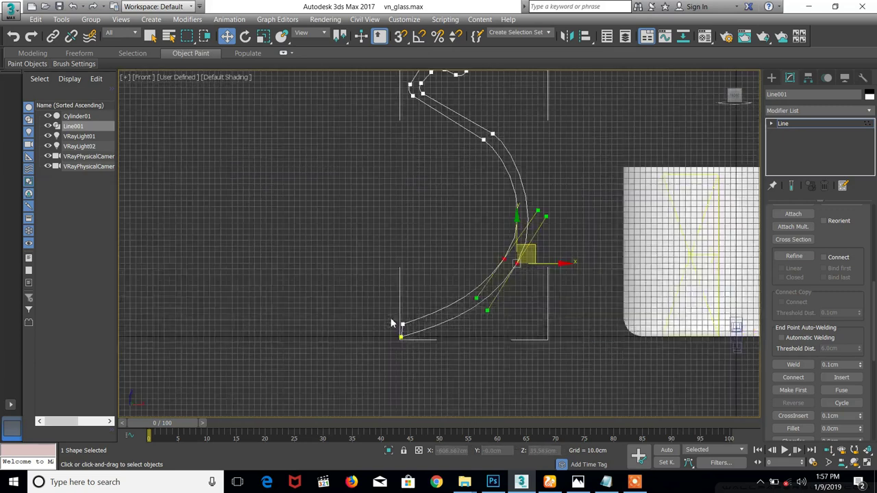
scroll(392, 323, up, 3)
click(420, 337)
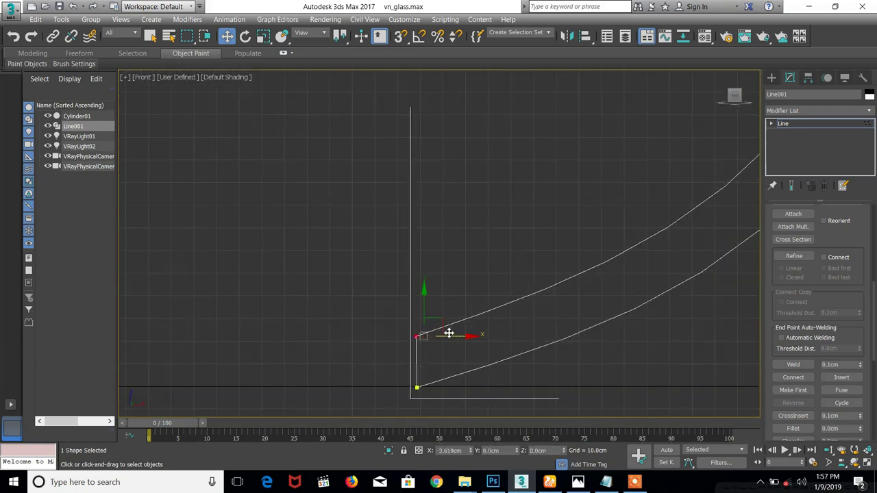
scroll(452, 333, down, 5)
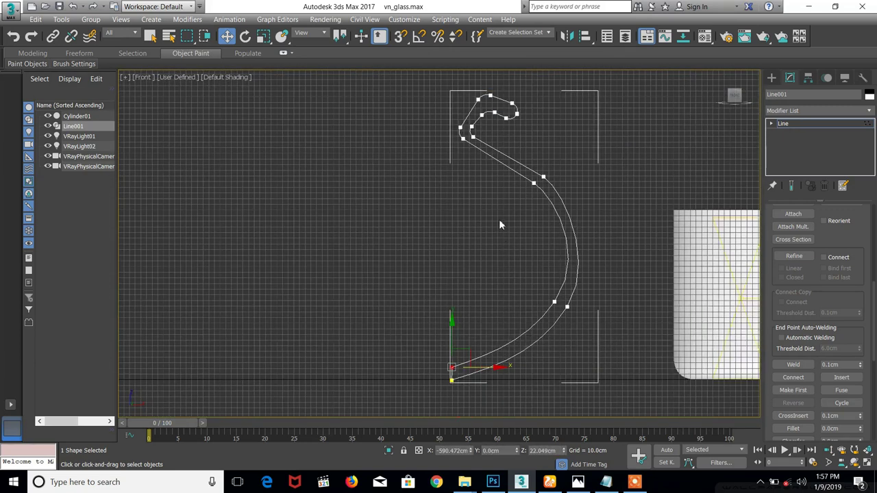
middle_drag(500, 224, 496, 234)
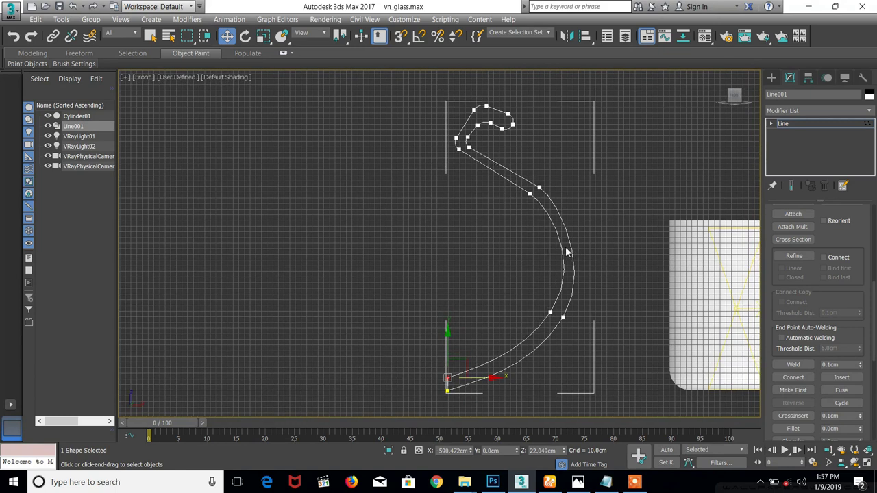
Delete the upper bend's vertex pair and turn the tangent handles of both lower bend vertices vertical
drag(516, 187, 583, 225)
drag(541, 191, 568, 315)
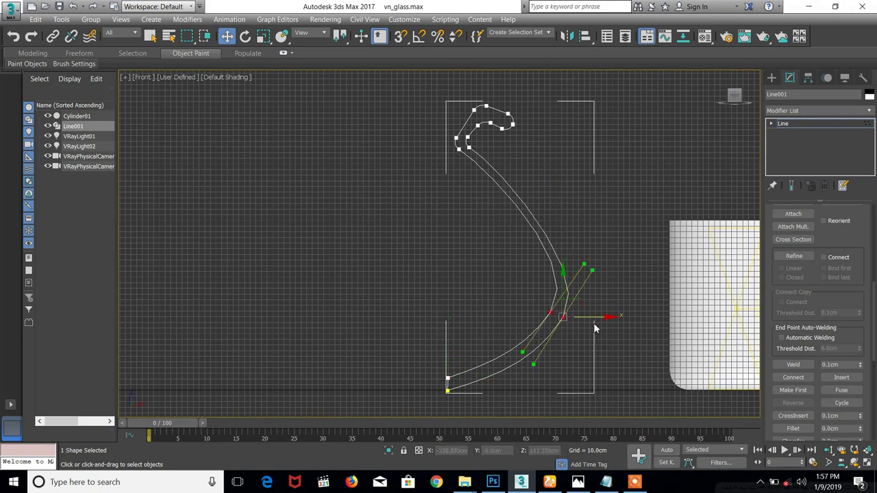
drag(592, 270, 566, 233)
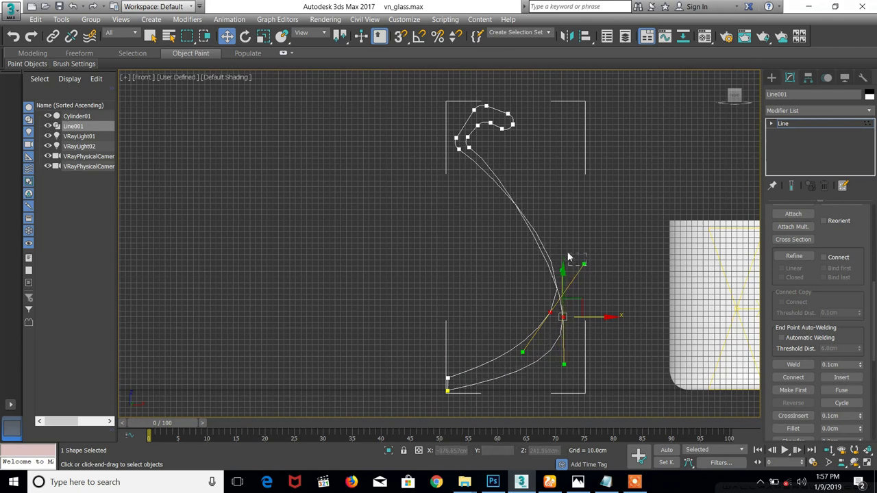
click(579, 259)
click(550, 313)
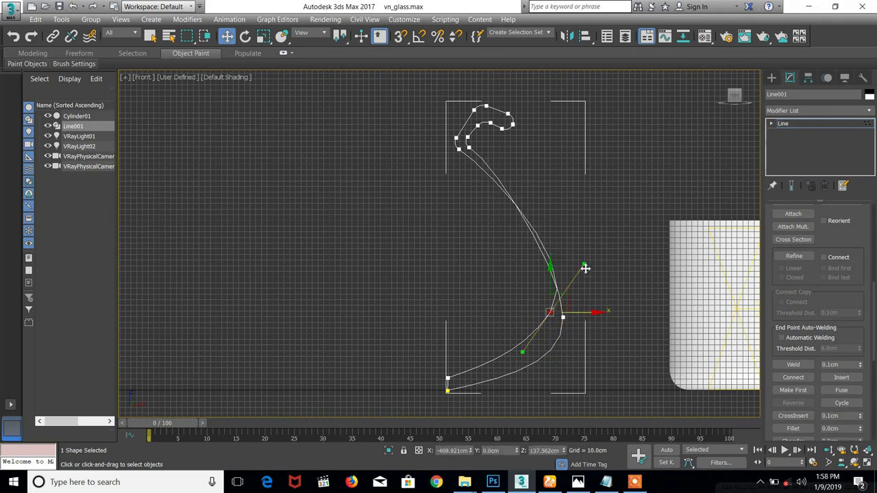
drag(552, 262, 558, 243)
drag(550, 238, 552, 237)
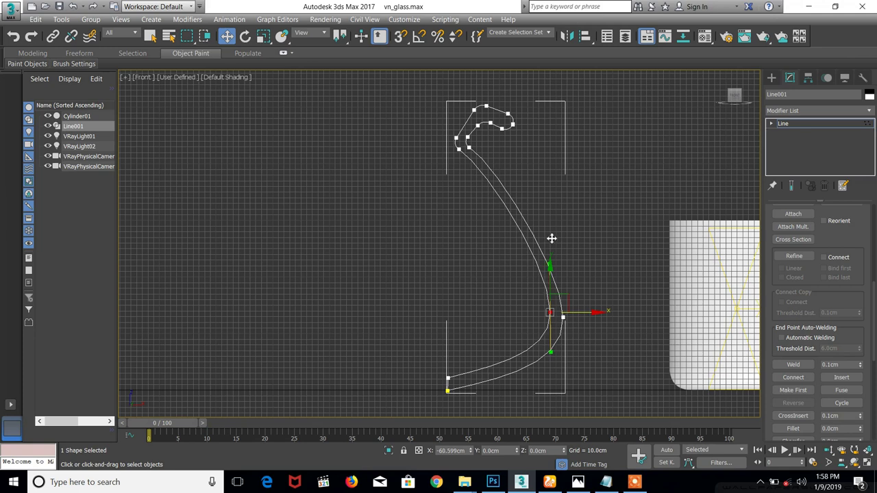
Raise the bend's vertex pair about 78 cm, shift it slightly outward, and try to extend the outer vertex's lower tangent handle
drag(573, 289, 568, 239)
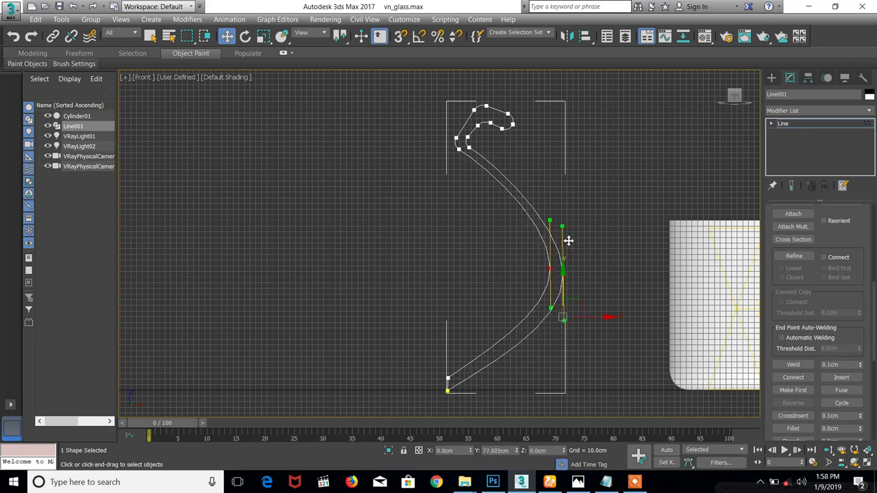
drag(597, 273, 590, 271)
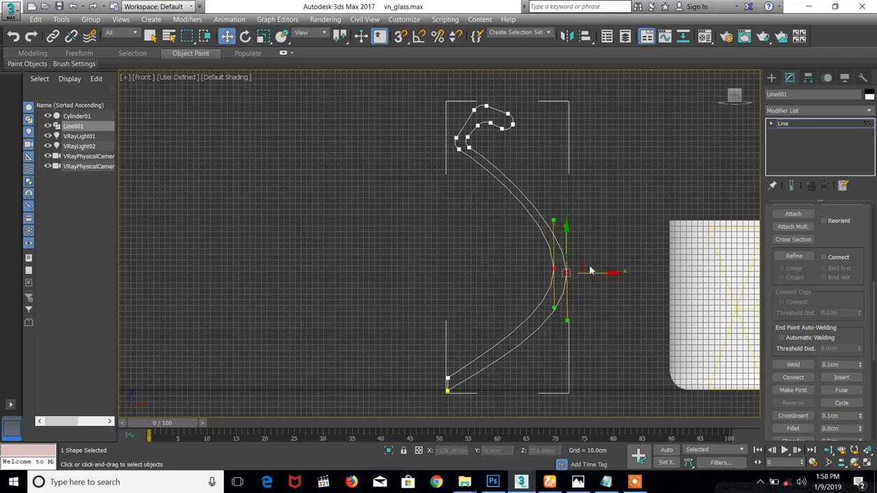
click(566, 273)
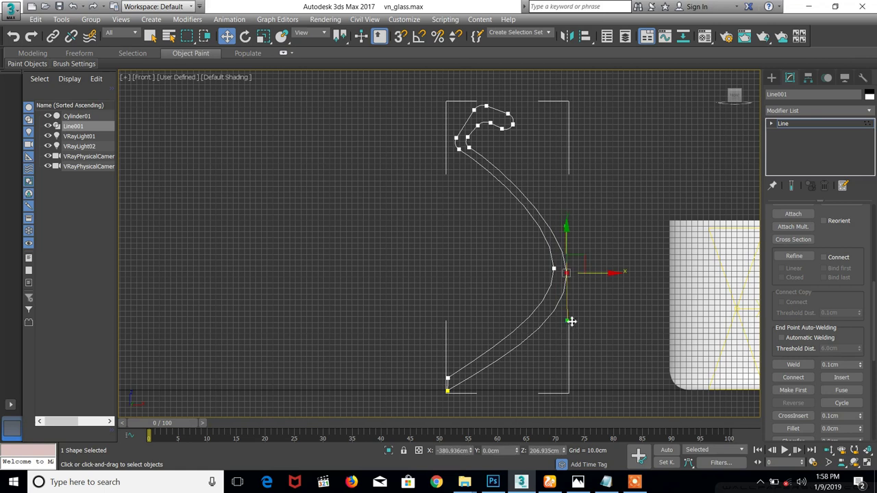
drag(570, 324, 572, 386)
right_click(572, 386)
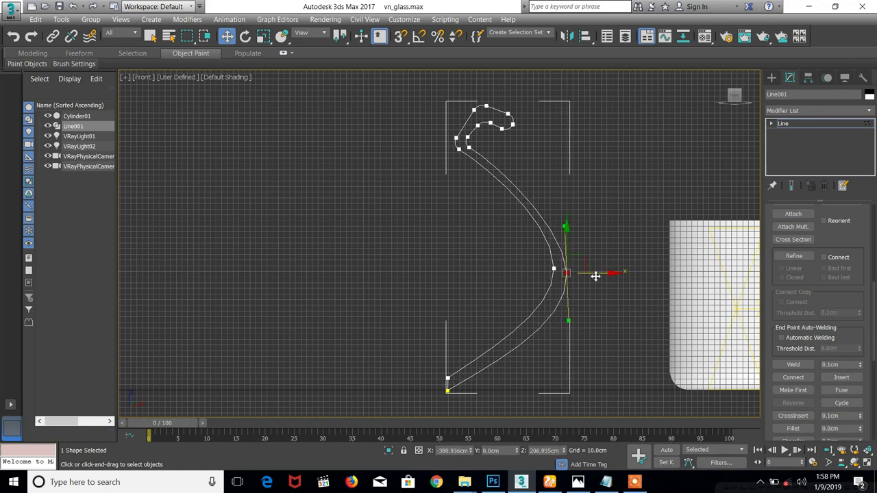
Lengthen the vertical tangent handles of the outer and inner bend vertices to round the body and even out the wall thickness
drag(571, 319, 563, 356)
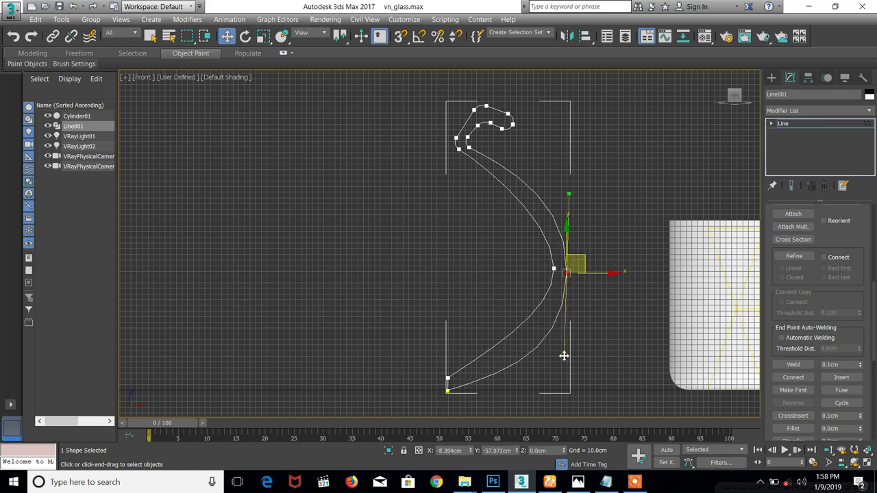
click(553, 270)
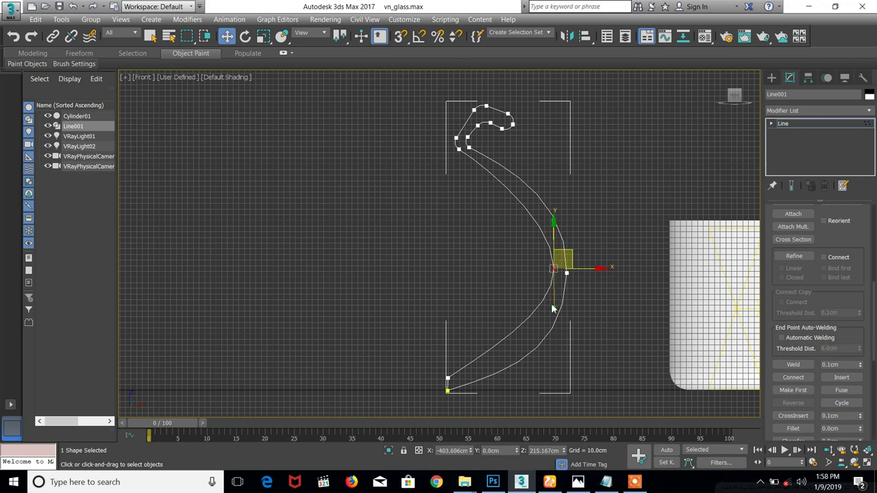
drag(554, 311, 555, 340)
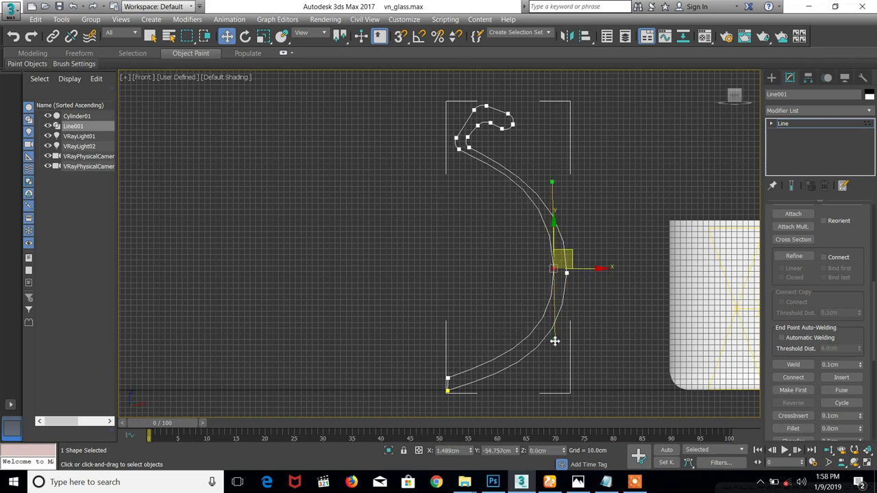
click(566, 273)
drag(566, 234, 562, 262)
Nudge the inner base vertex about 1.7 cm in negative X to line it up with the start vertex below
scroll(451, 381, up, 5)
click(444, 381)
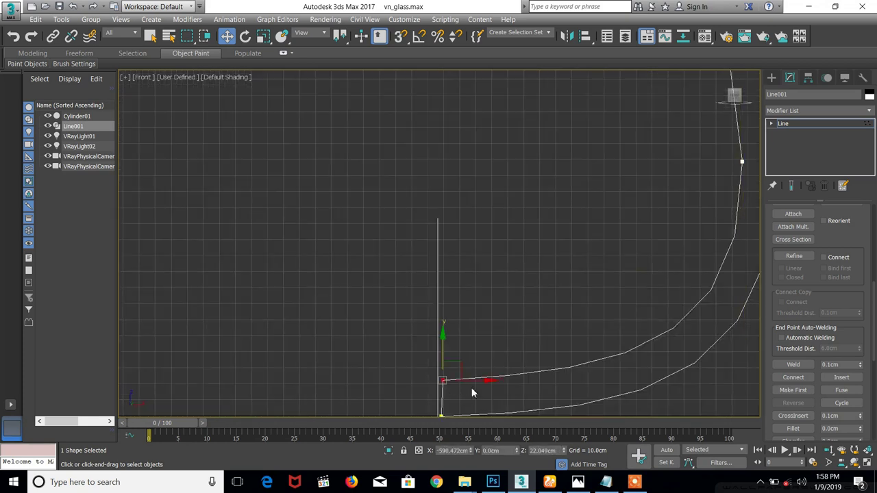
scroll(519, 317, down, 4)
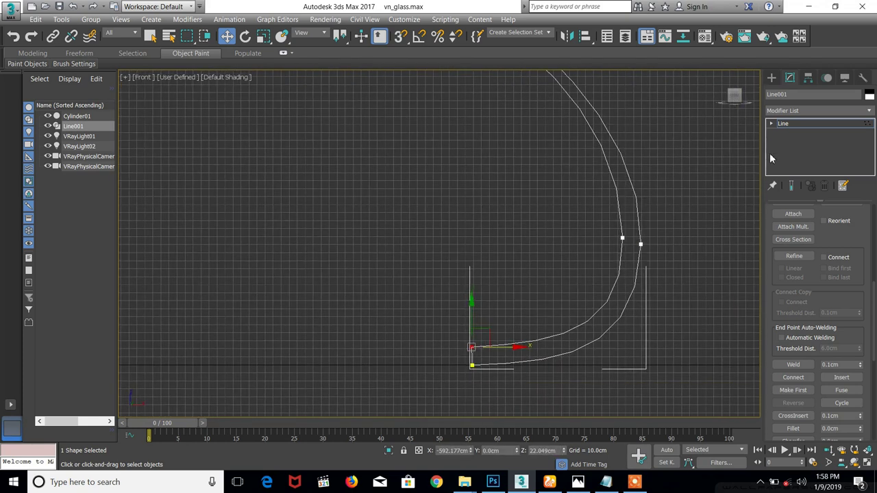
Apply a Lathe modifier to the profile and shift its axis about 93 cm in negative X to the profile's inner end
click(781, 124)
click(779, 112)
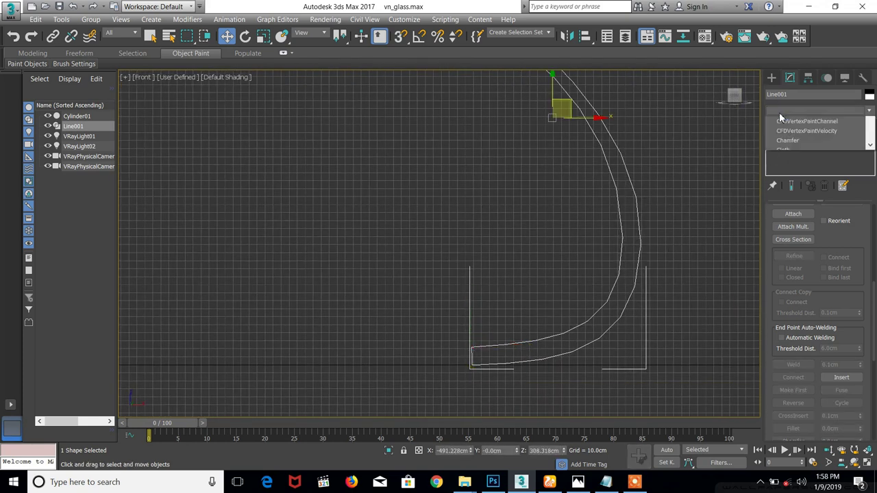
key(l)
click(794, 121)
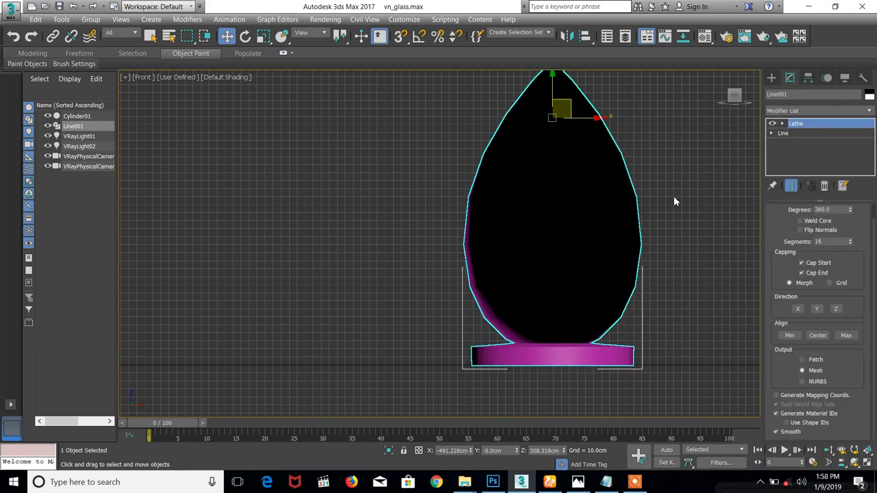
key(1)
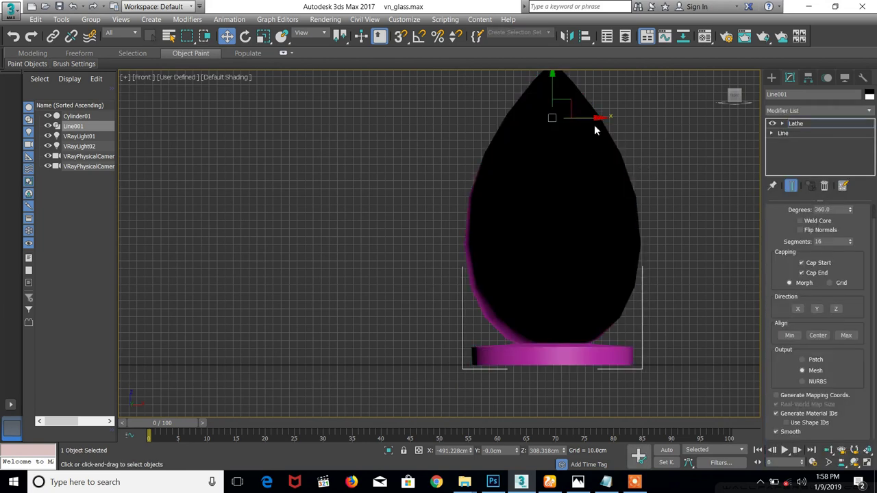
drag(591, 121, 511, 139)
Flip the lathed vase's normals and set its segments to 100
scroll(527, 196, down, 3)
mouse_move(527, 196)
alt+middle_down()
mouse_move(513, 129)
mouse_move(498, 215)
mouse_move(553, 231)
mouse_move(595, 172)
mouse_move(578, 255)
mouse_move(501, 207)
mouse_move(535, 266)
mouse_move(652, 267)
mouse_move(531, 217)
mouse_move(543, 260)
mouse_move(523, 189)
mouse_move(562, 274)
mouse_move(545, 204)
mouse_move(517, 235)
mouse_move(525, 245)
mouse_move(498, 288)
mouse_move(505, 337)
mouse_move(497, 370)
mouse_move(529, 363)
alt+middle_up()
click(799, 230)
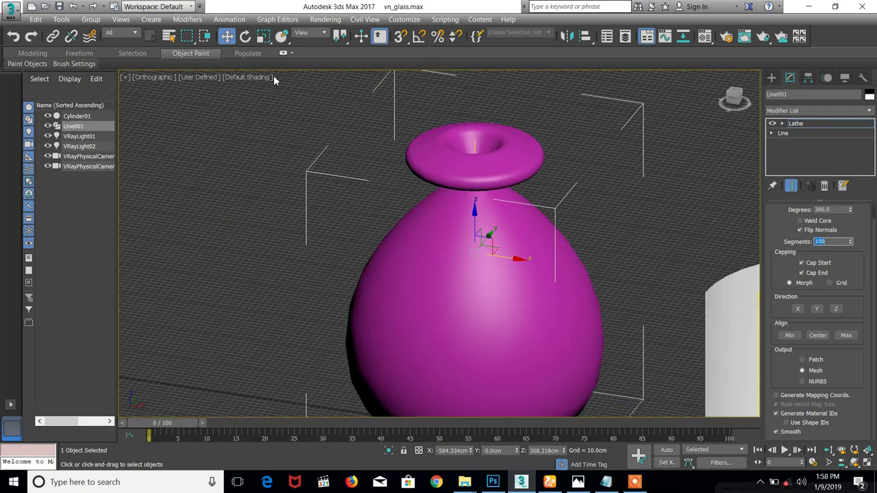
Inspect the vase's mesh density with Edged Faces and wireframe display, and return to default shading
click(250, 76)
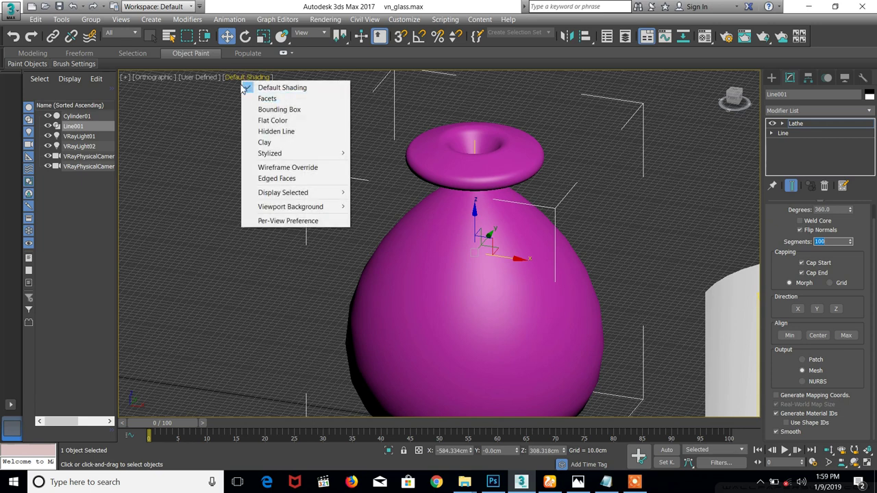
click(277, 178)
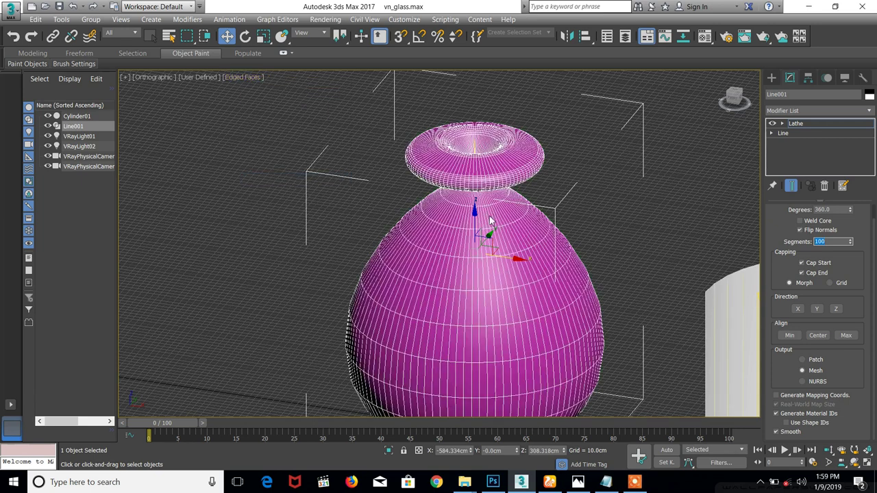
click(240, 77)
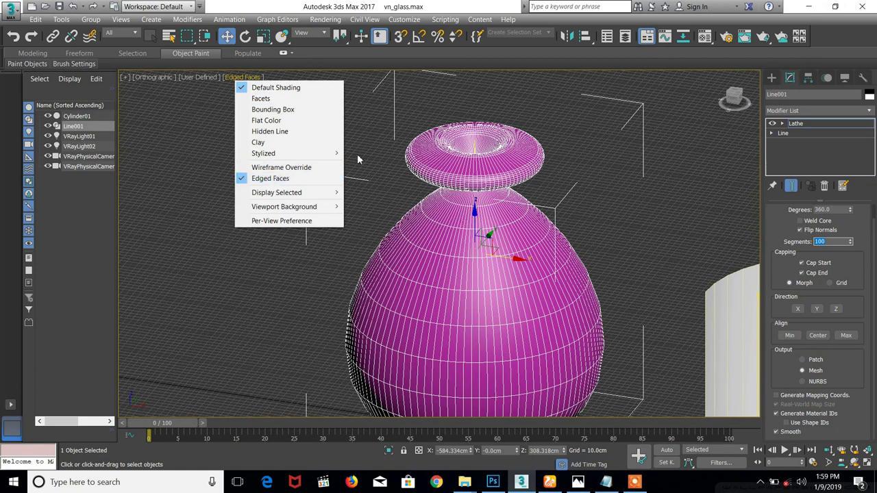
click(302, 179)
key(F4)
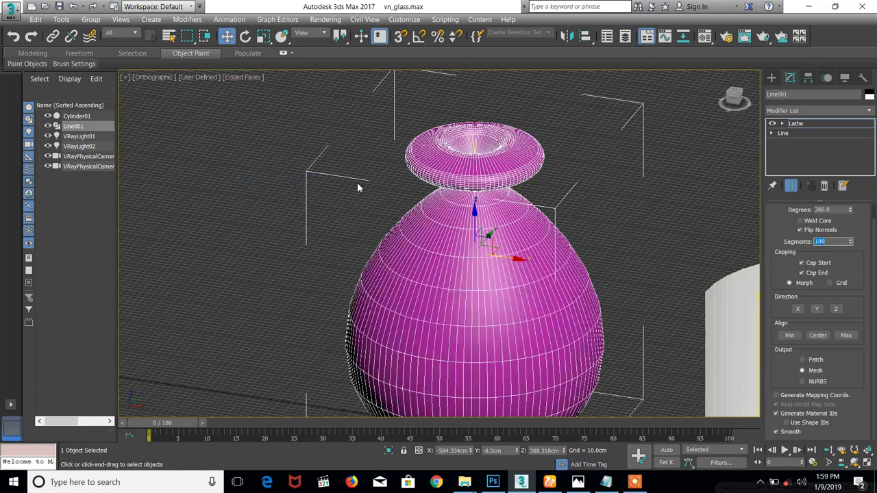
key(F4)
key(F4)
key(F4)
key(F4)
key(F4)
key(F3)
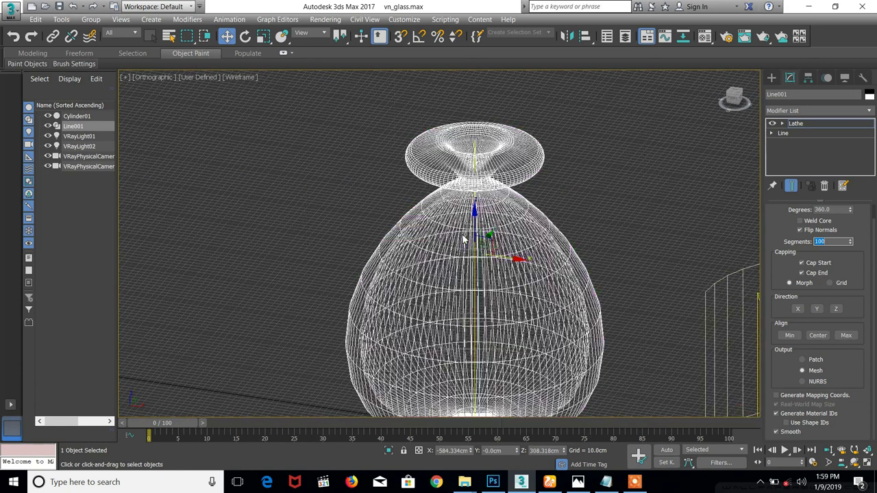
key(F3)
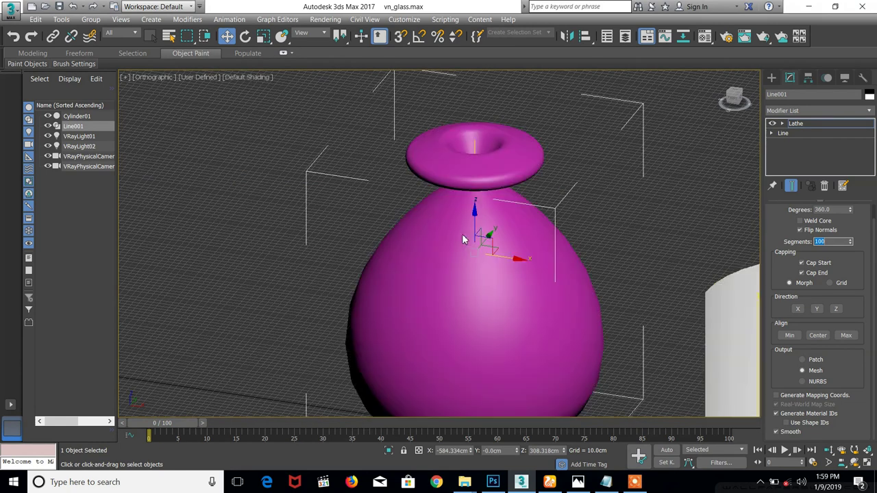
Uniformly scale the whole vase down to about 17 percent
alt+middle_drag(463, 239, 542, 290)
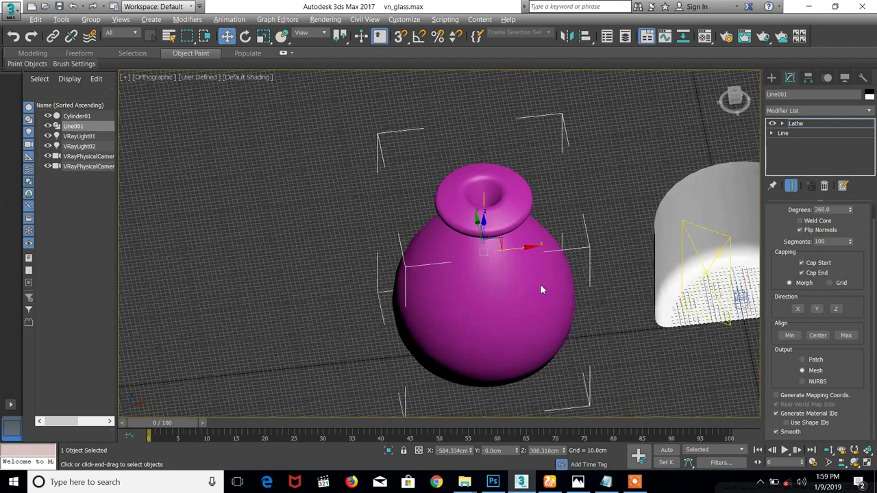
key(shift+z)
key(r)
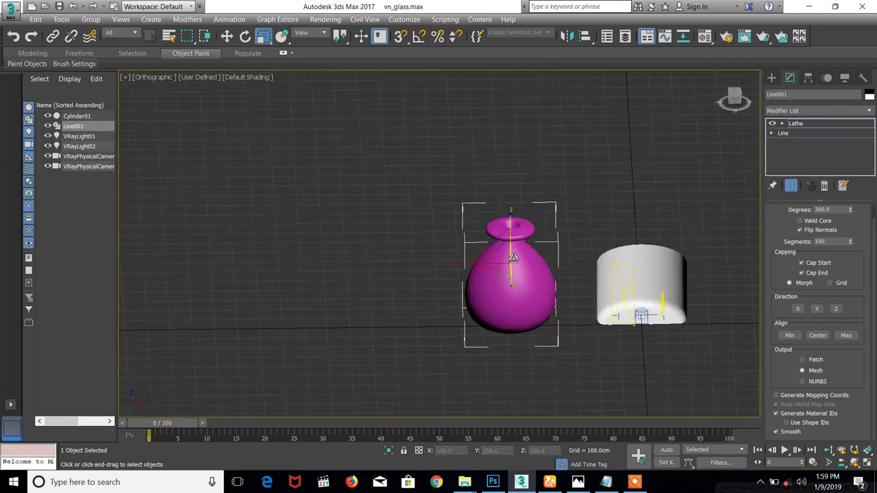
click(795, 126)
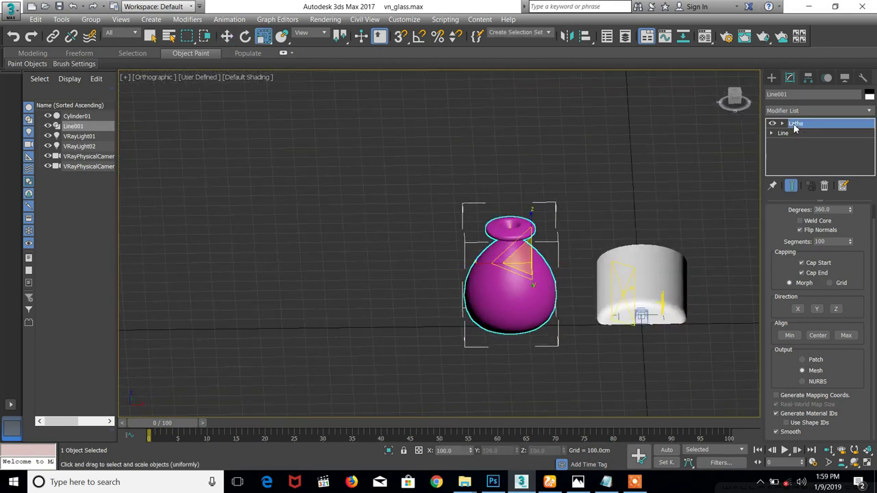
drag(547, 256, 536, 146)
In the front view, move the vase to the middle of the white cylinder backdrop, at about X 15 cm and Z 50 cm
key(f)
scroll(528, 165, down, 10)
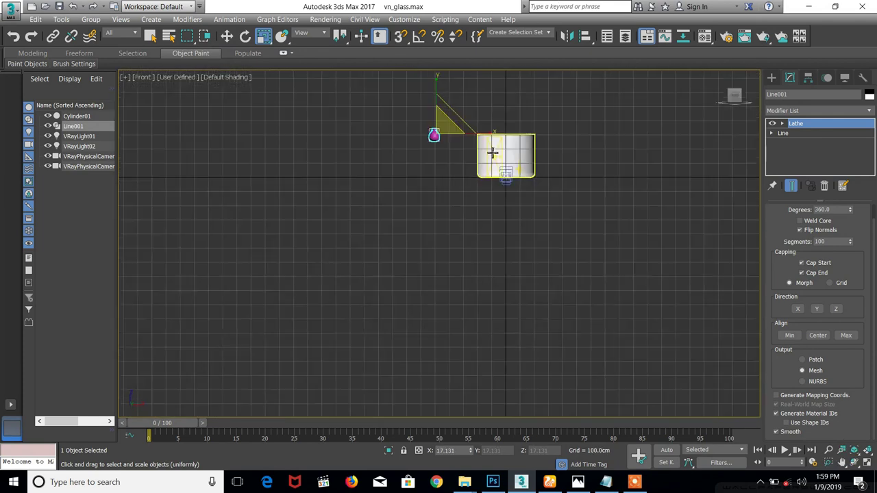
key(w)
drag(441, 194, 512, 213)
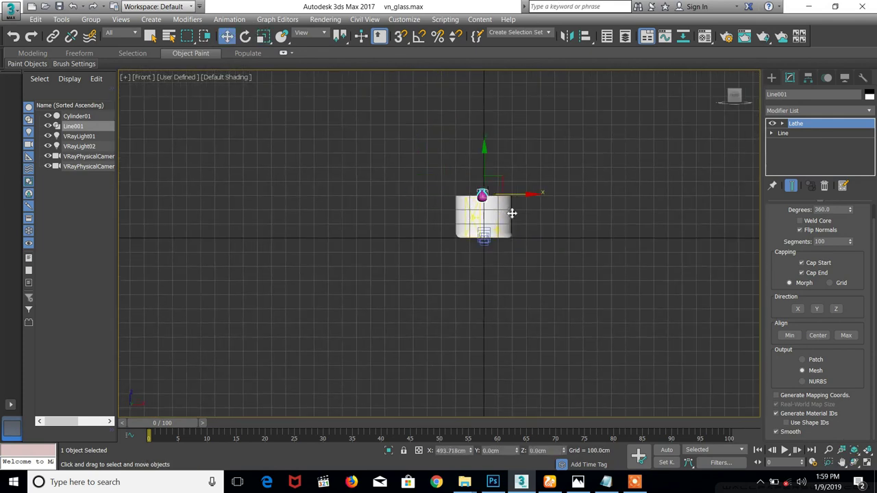
drag(486, 166, 492, 203)
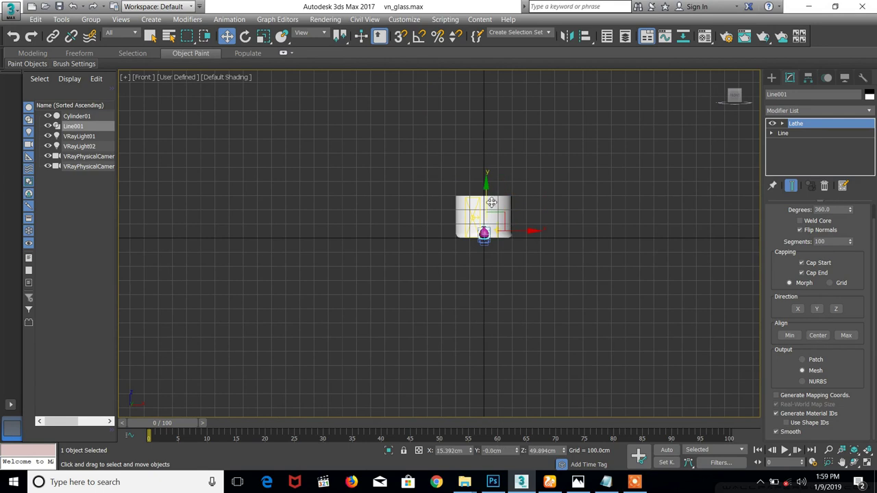
Check the vase's placement through the camera and in perspective, and uniformly scale it down to about 9.5 percent
key(c)
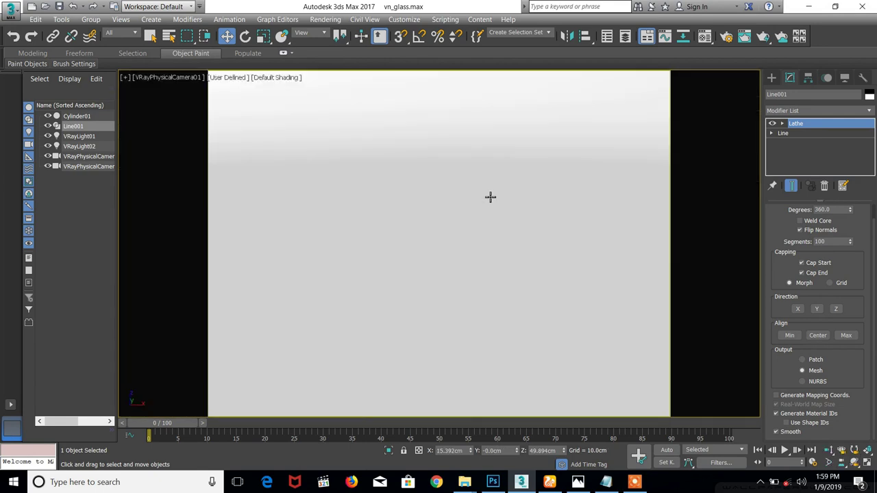
key(p)
alt+middle_drag(491, 198, 513, 221)
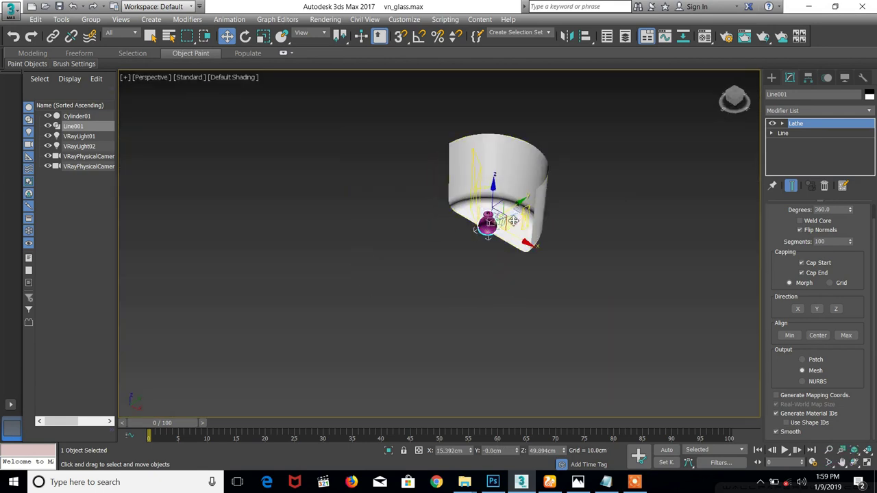
scroll(513, 221, up, 5)
drag(500, 221, 528, 249)
key(r)
key(c)
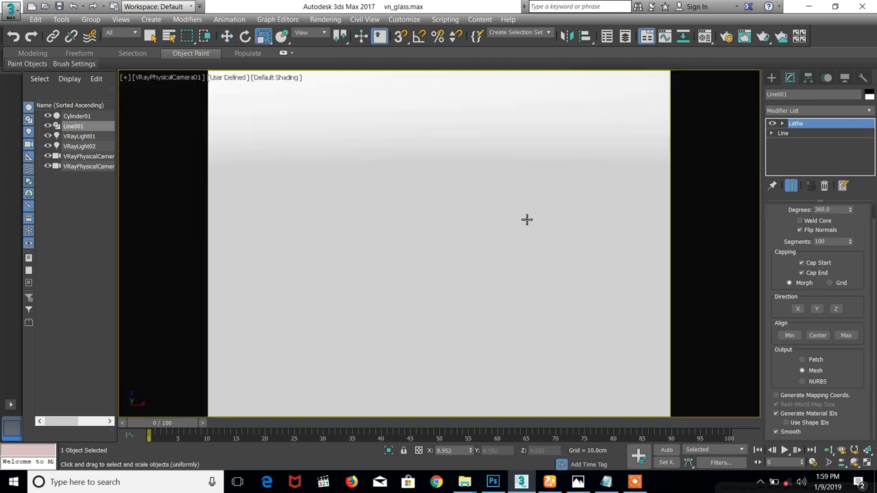
Move the vase down to the backdrop floor in front of the camera, to about X -22, Y 116 and Z 11 cm
key(p)
alt+middle_drag(525, 206, 601, 172)
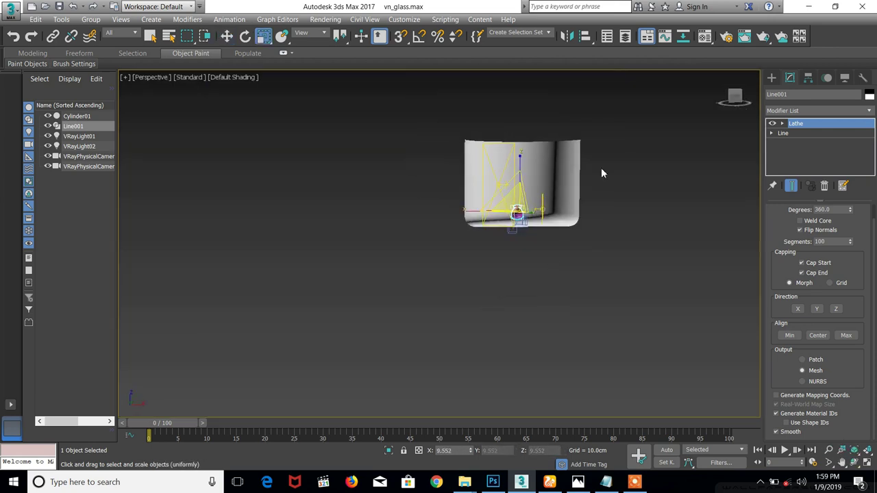
scroll(535, 196, up, 5)
alt+middle_drag(535, 196, 484, 233)
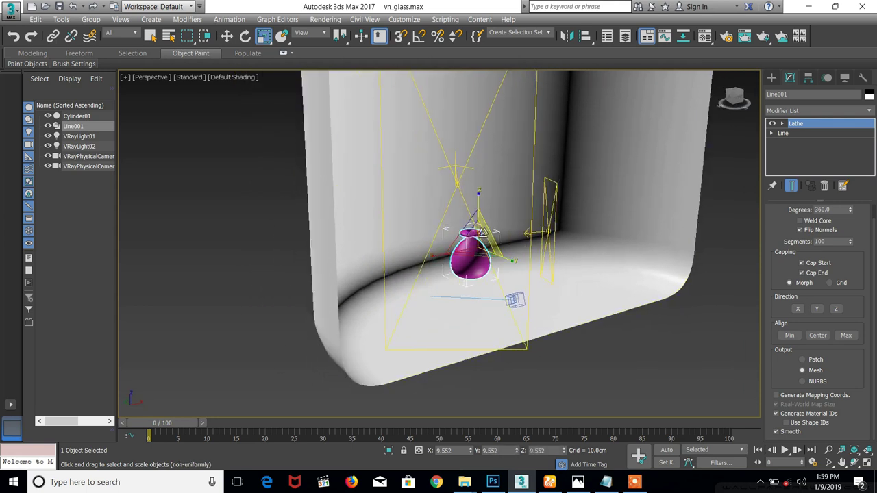
key(w)
drag(480, 229, 470, 289)
key(r)
key(w)
key(c)
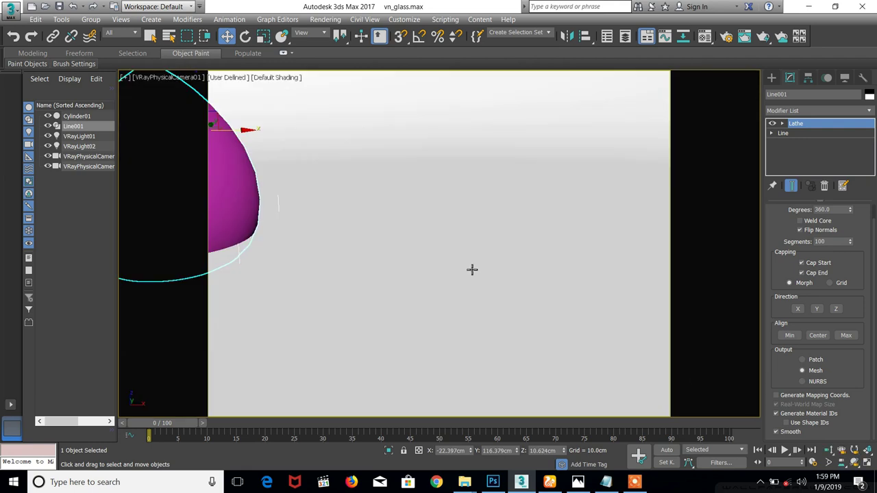
In the camera view, move the vase along X into the middle of the frame and scale it to about 70 percent
click(297, 141)
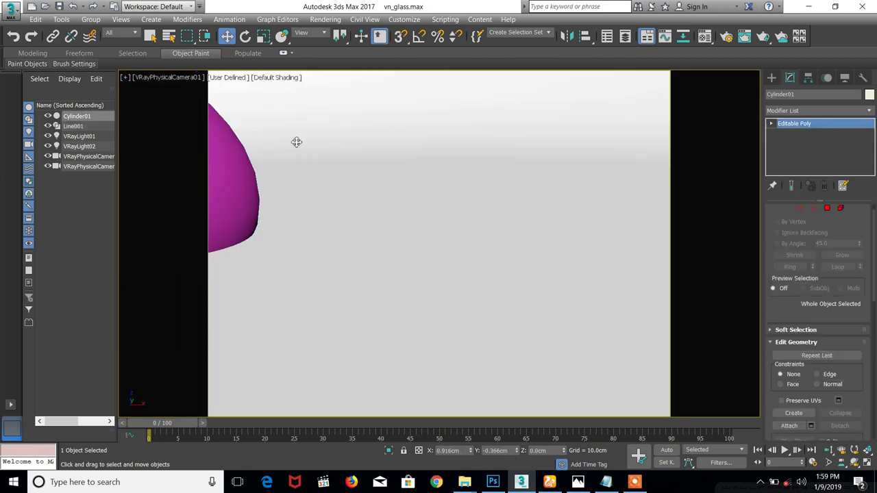
click(232, 113)
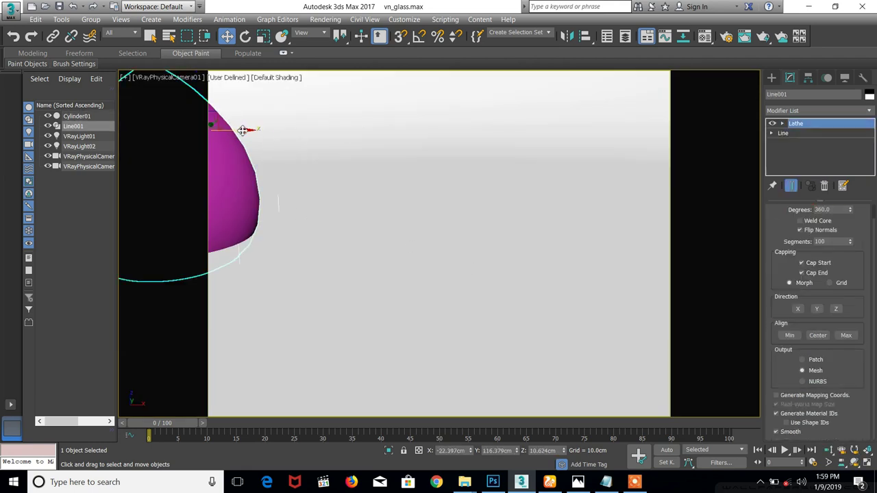
drag(242, 130, 512, 222)
key(r)
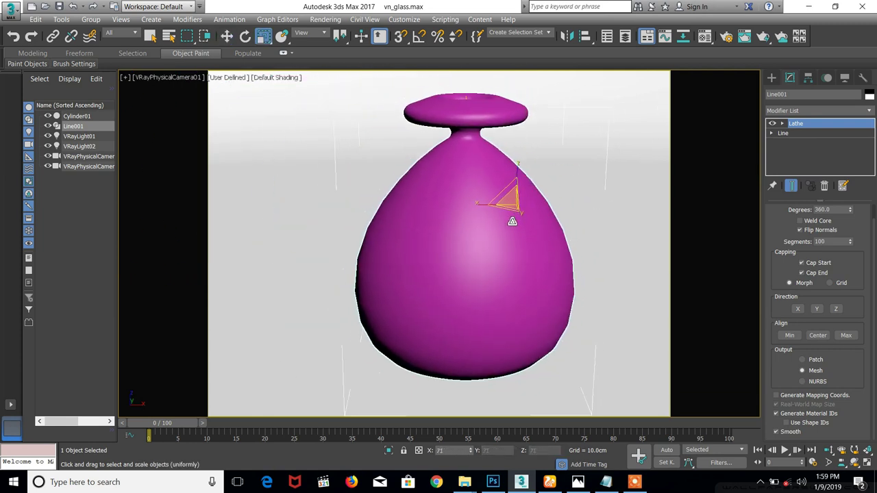
key(w)
scroll(517, 192, down, 3)
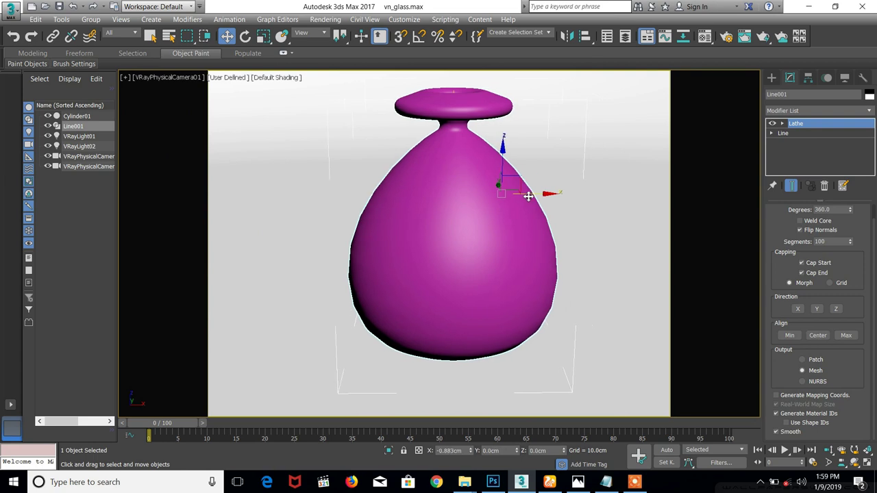
middle_drag(528, 197, 514, 194)
Enlarge the vase to about 115 percent and reposition it in the camera frame at about X 4, Y 85 and Z 11 cm
key(r)
scroll(486, 183, up, 2)
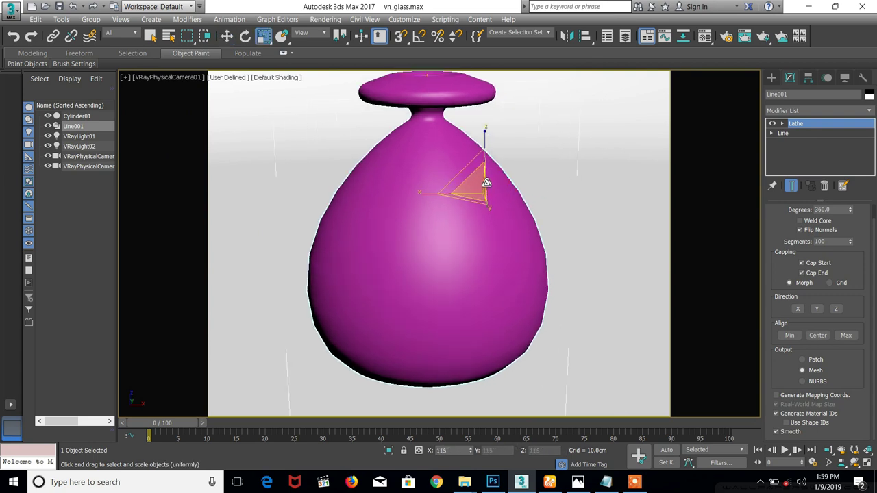
scroll(488, 183, up, 1)
key(w)
middle_drag(501, 194, 507, 159)
Start a V-Ray test render of the vase from the camera, zoom out to view it, and stop the render
click(745, 37)
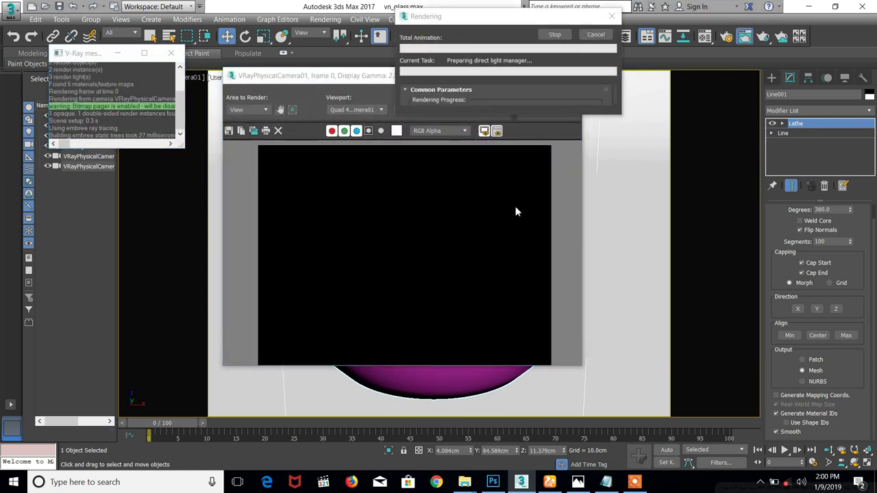
scroll(444, 95, down, 2)
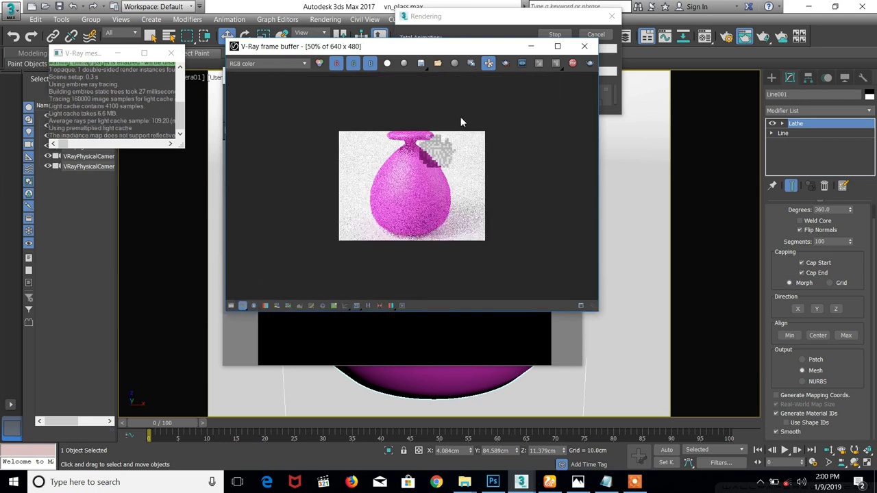
click(573, 64)
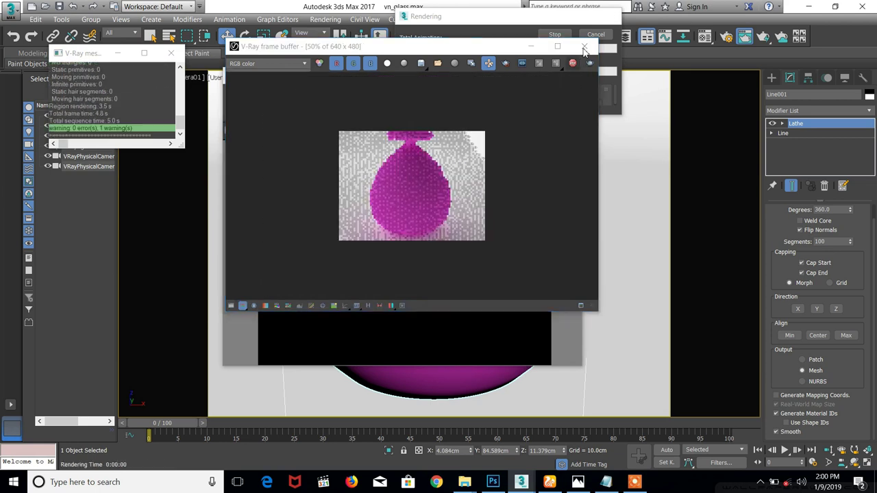
Shrink the vase slightly in the camera view and lower it to about Z 10 cm
click(568, 75)
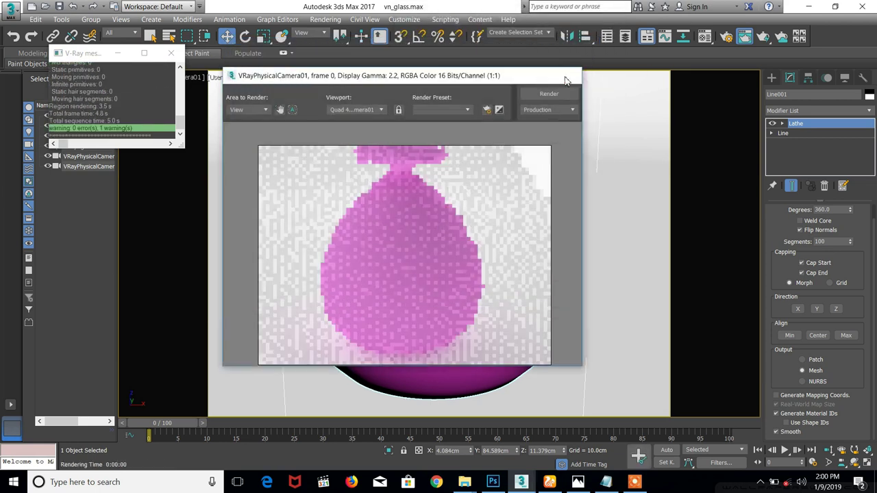
key(r)
drag(478, 197, 480, 212)
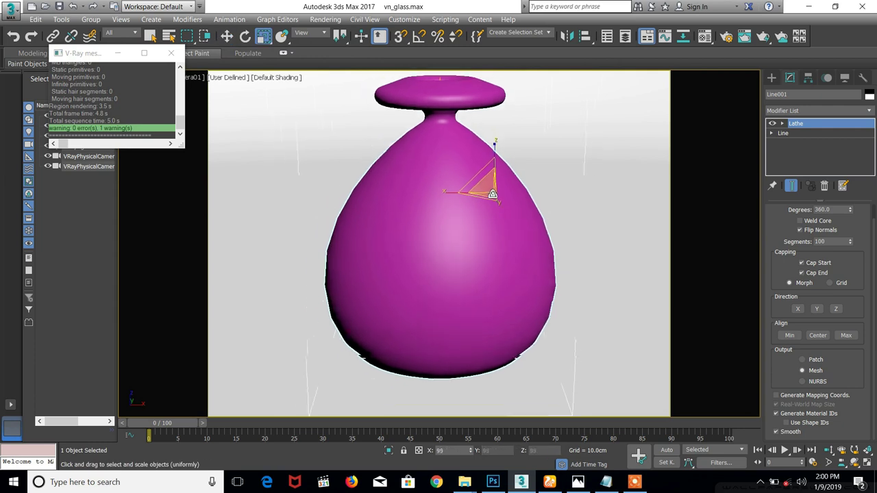
key(w)
mouse_move(494, 166)
mouse_down()
mouse_move(489, 194)
mouse_move(489, 181)
mouse_up()
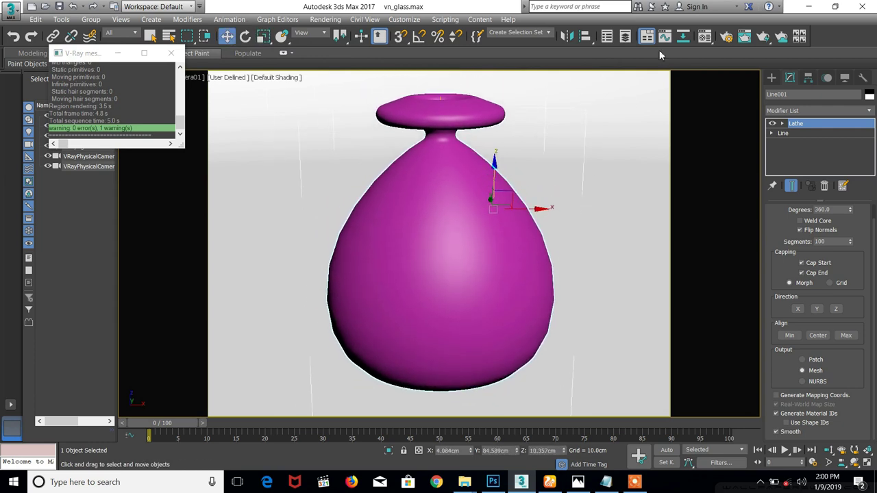
Run a V-Ray test render of the reframed vase, stop it, and close the render windows
key(shift+q)
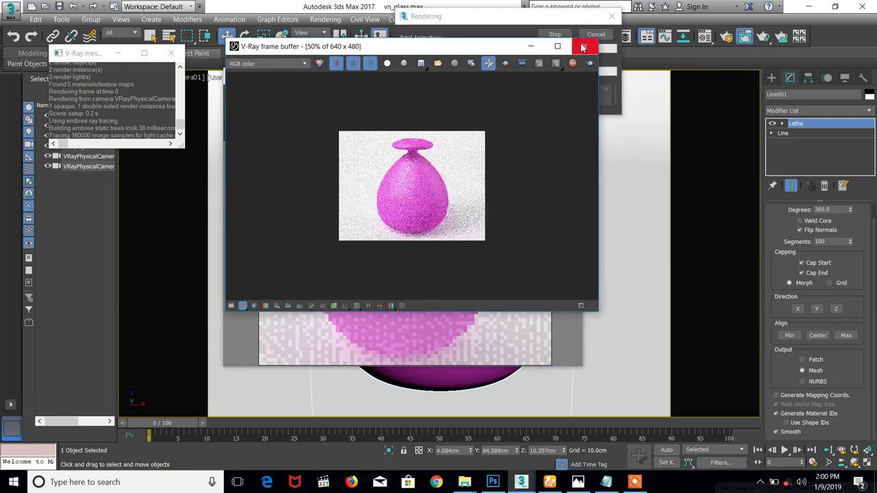
click(582, 47)
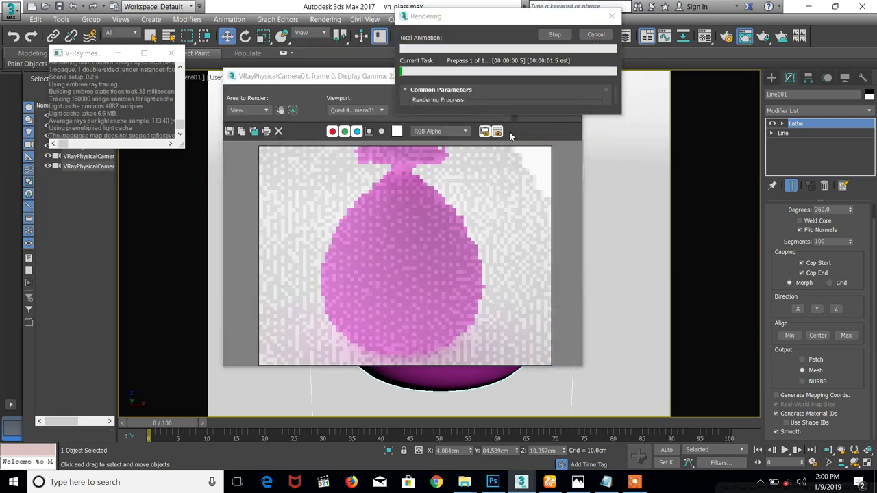
click(584, 35)
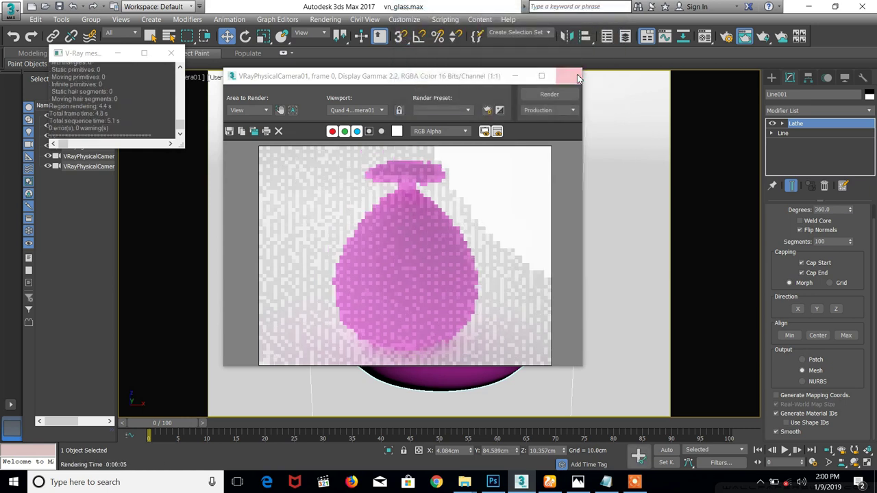
click(574, 76)
click(151, 36)
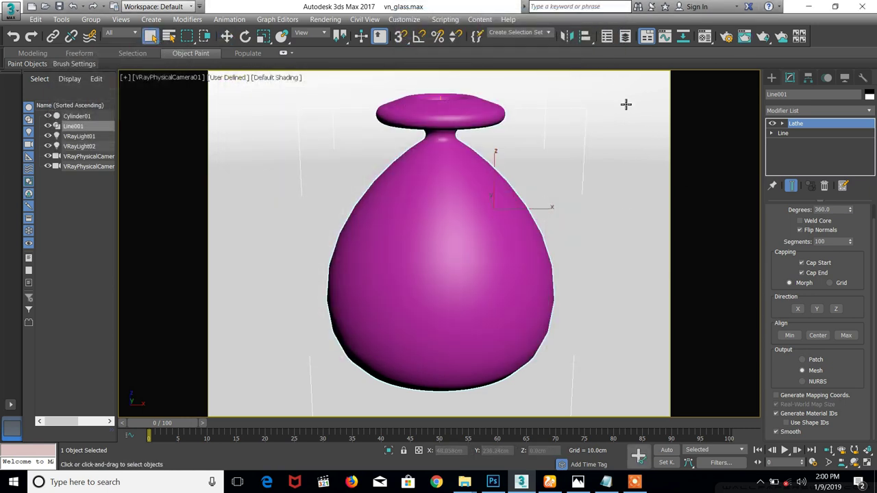
Overwrite the first two material slots with the blank default material and change the first one to VRayMtl
key(m)
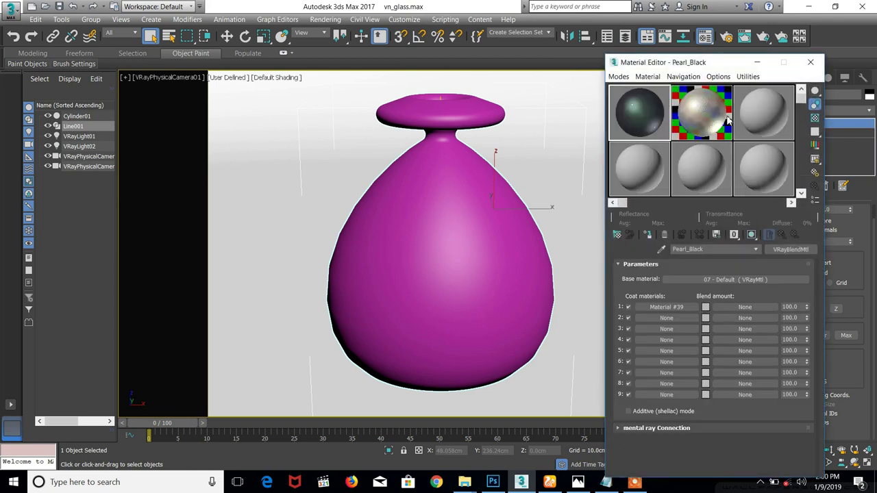
click(702, 134)
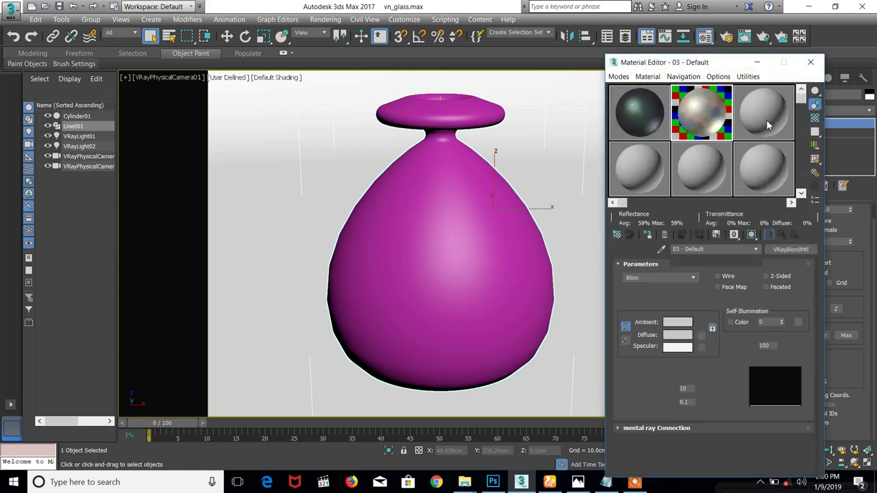
drag(717, 125, 640, 116)
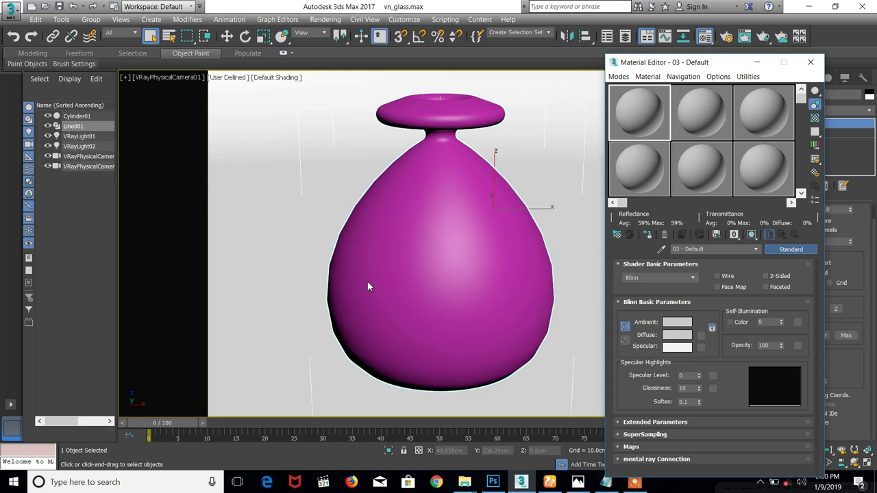
click(791, 250)
click(422, 222)
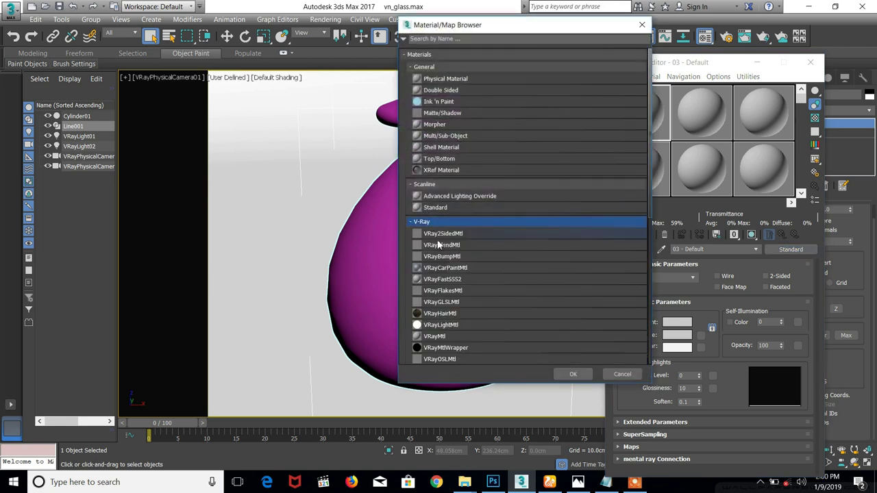
double_click(448, 337)
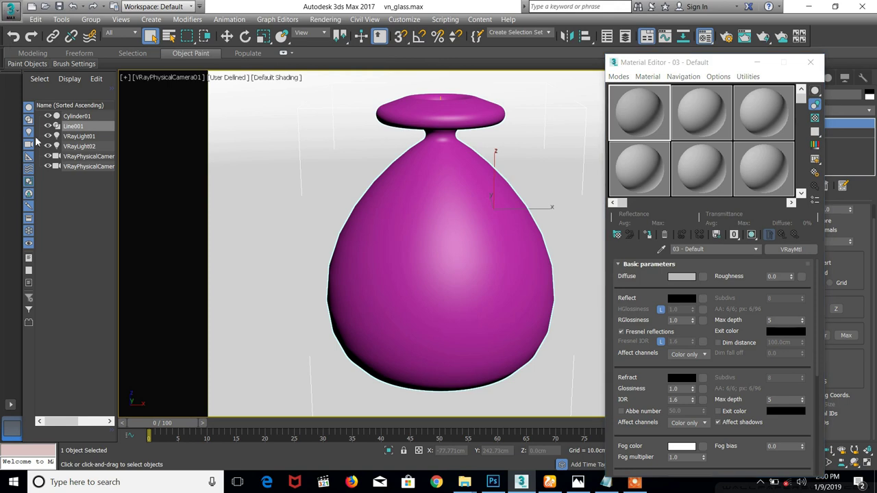
Save the current scene under its existing file name
key(alt+f)
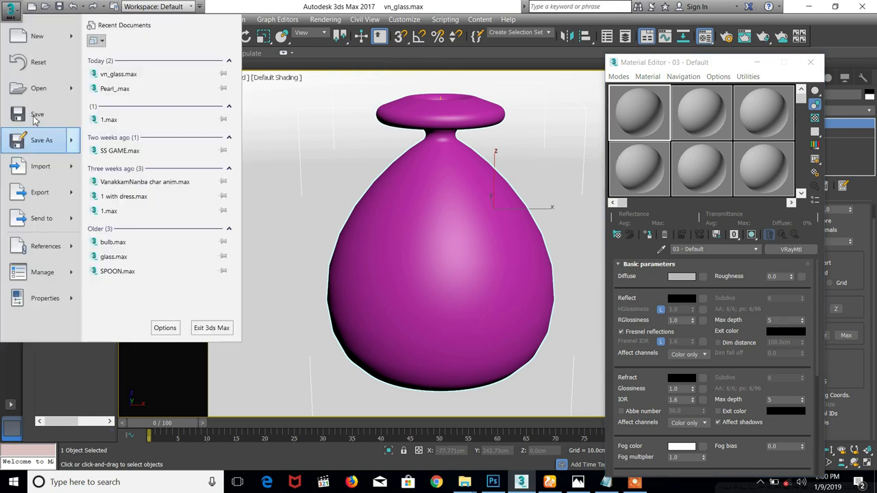
click(36, 116)
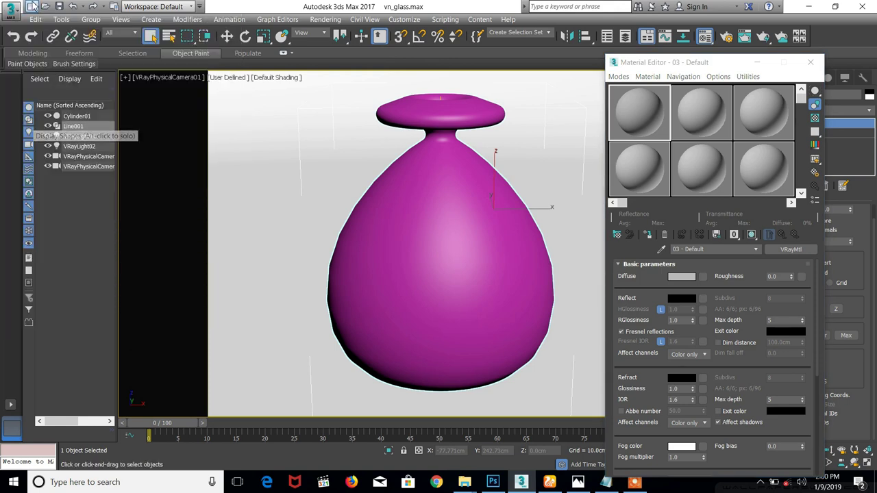
click(14, 15)
click(41, 114)
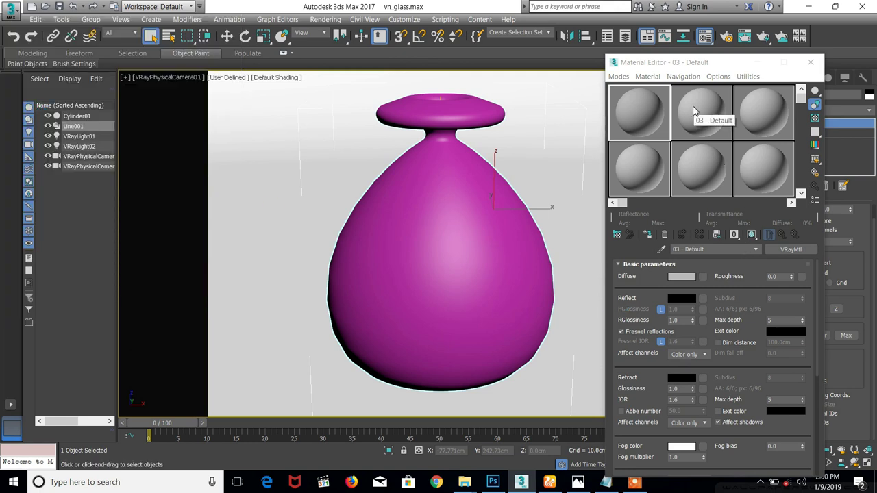
Name the first material A, and change the second slot's material to a VRayMtl named B
click(713, 250)
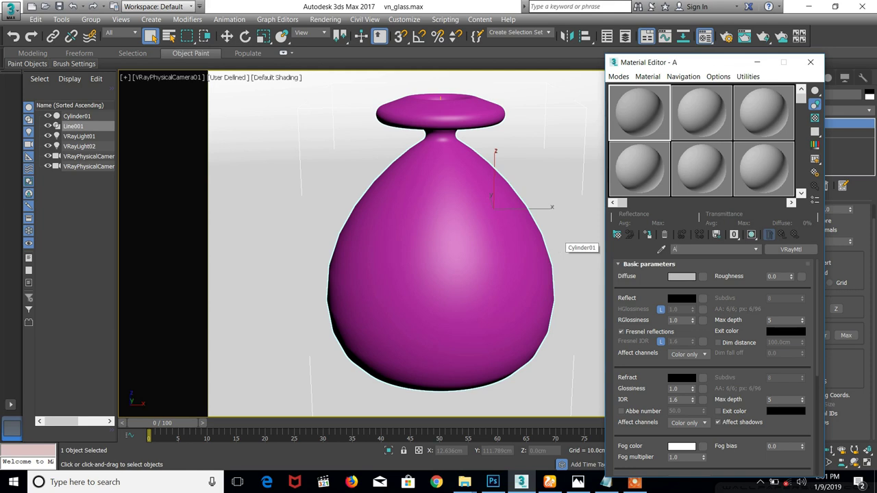
click(699, 121)
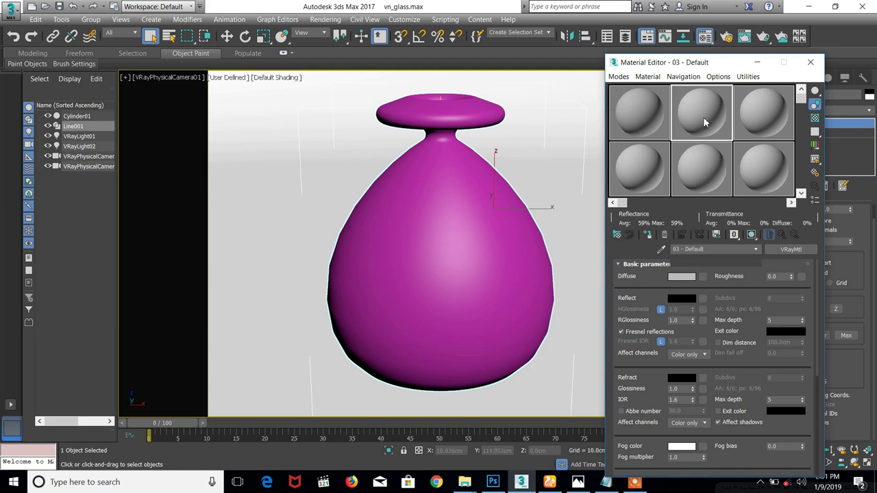
click(790, 249)
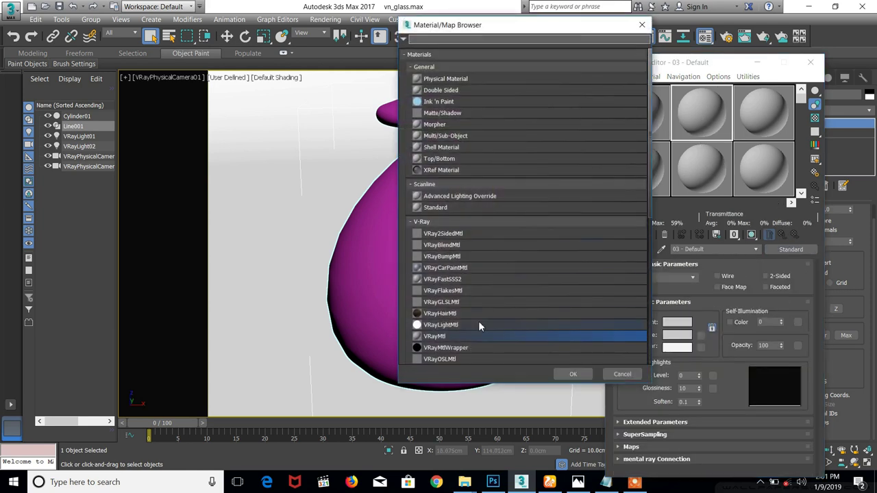
double_click(433, 337)
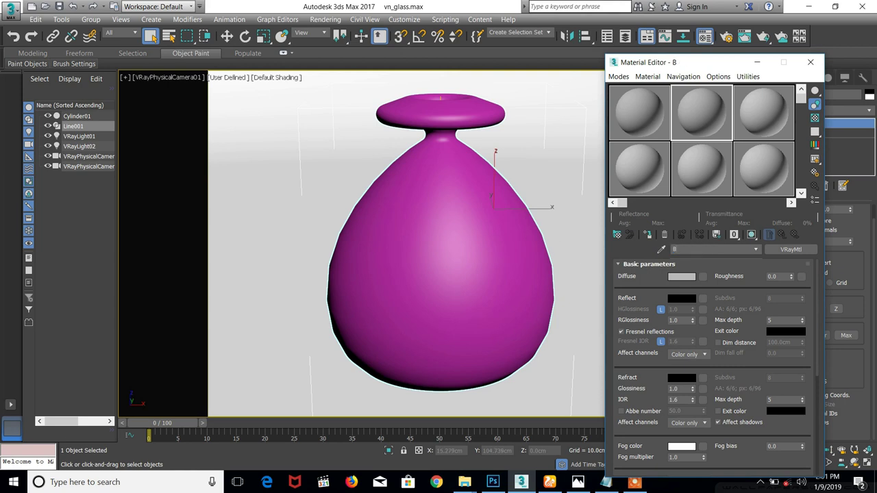
Set material A's diffuse color to a near-black value of 4 and its reflection color to a gray value of 180
click(637, 122)
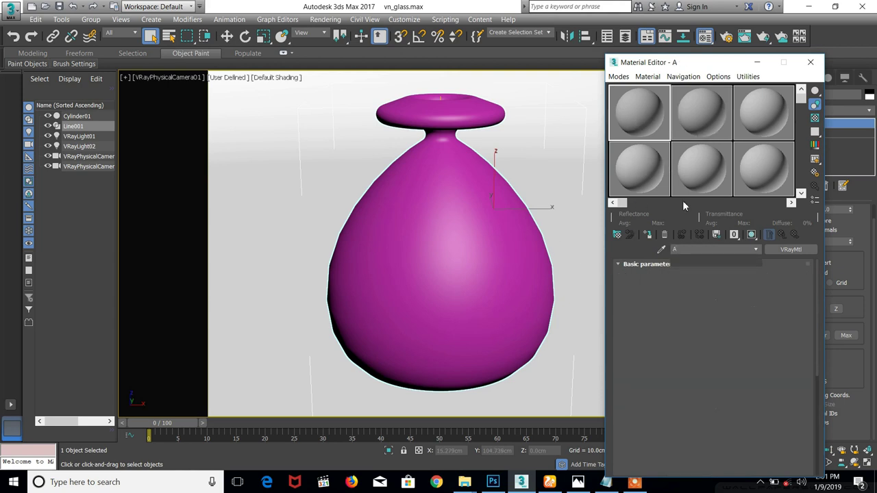
click(680, 277)
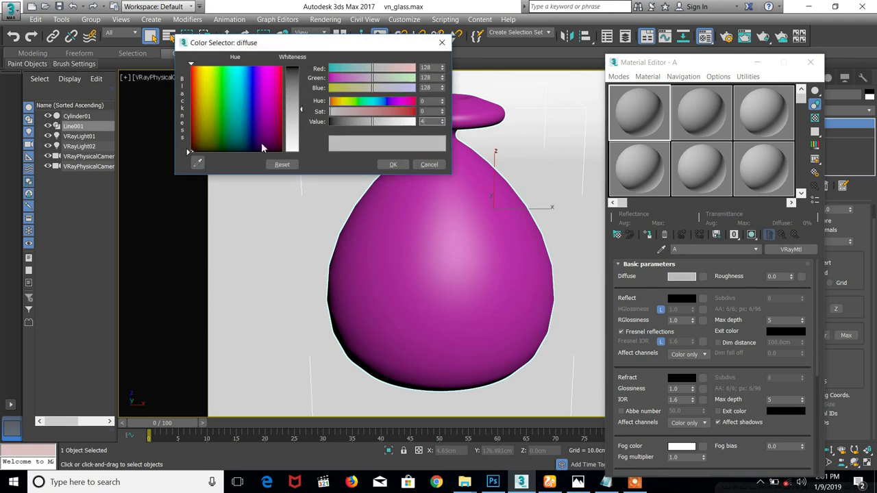
key(Return)
click(393, 164)
click(682, 298)
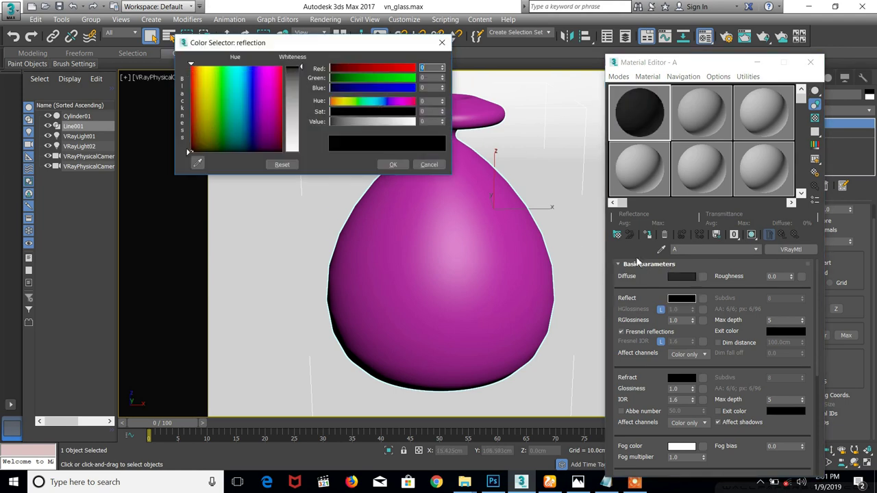
drag(380, 129, 367, 128)
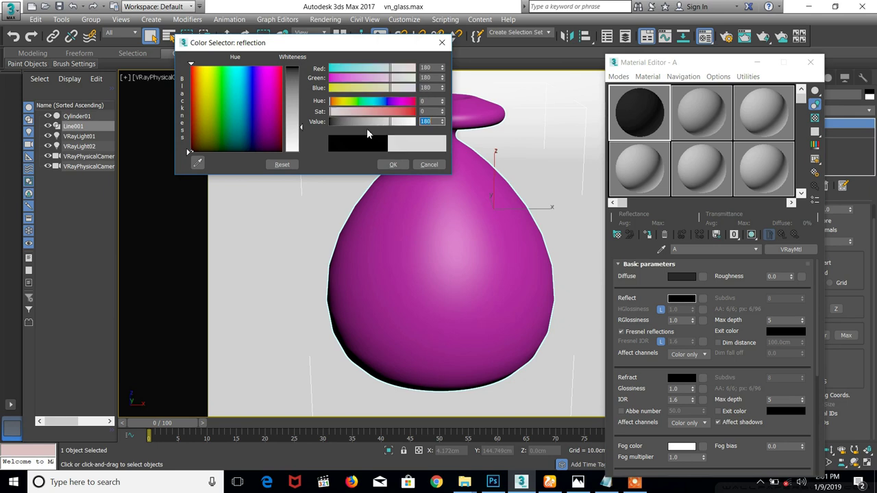
click(393, 165)
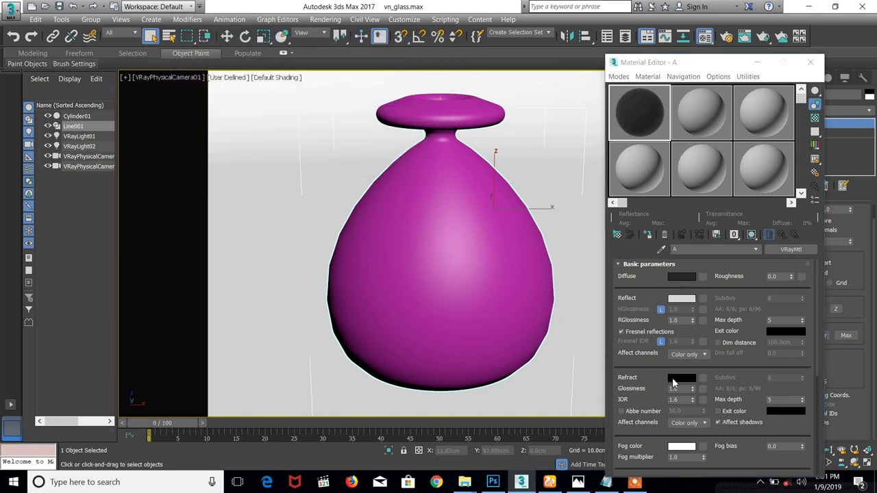
Set material A's refraction color to near white and turn on the checkered background for the material preview
click(681, 377)
click(430, 121)
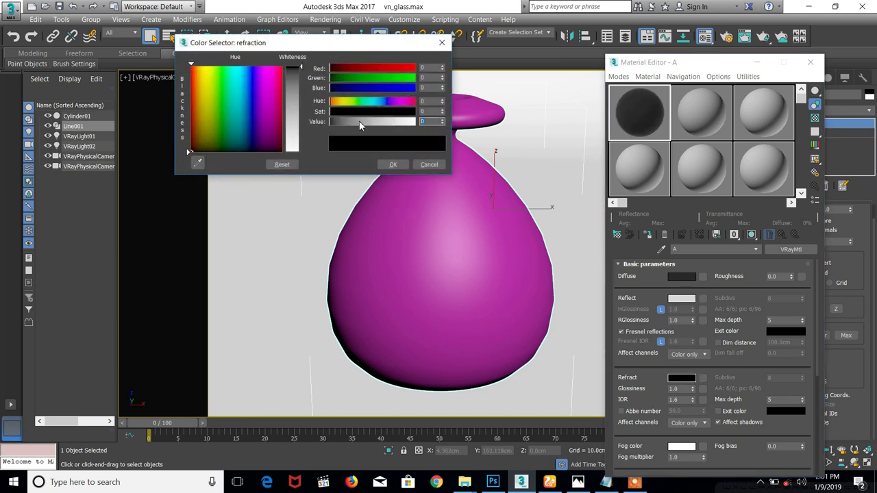
key(Return)
click(393, 165)
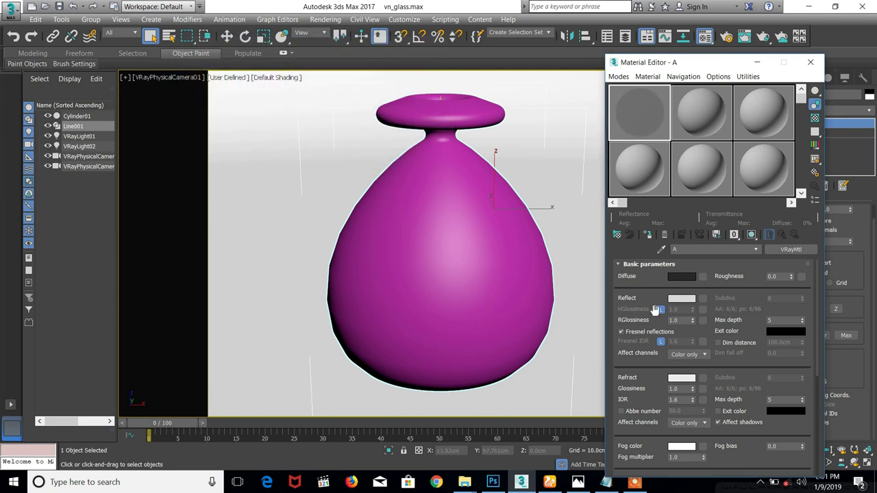
double_click(680, 389)
click(815, 118)
Give material B the settings of A with reflection glossiness 0.7 and refraction glossiness 0.8, and save the scene
click(704, 121)
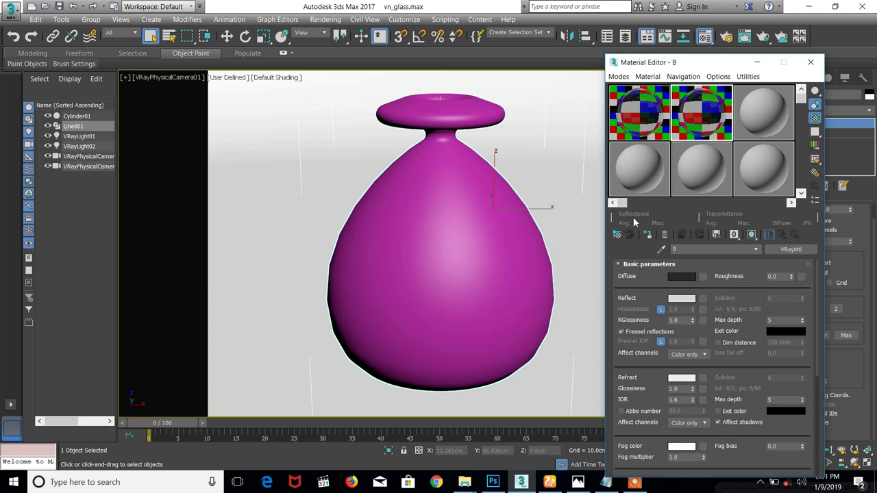
click(685, 321)
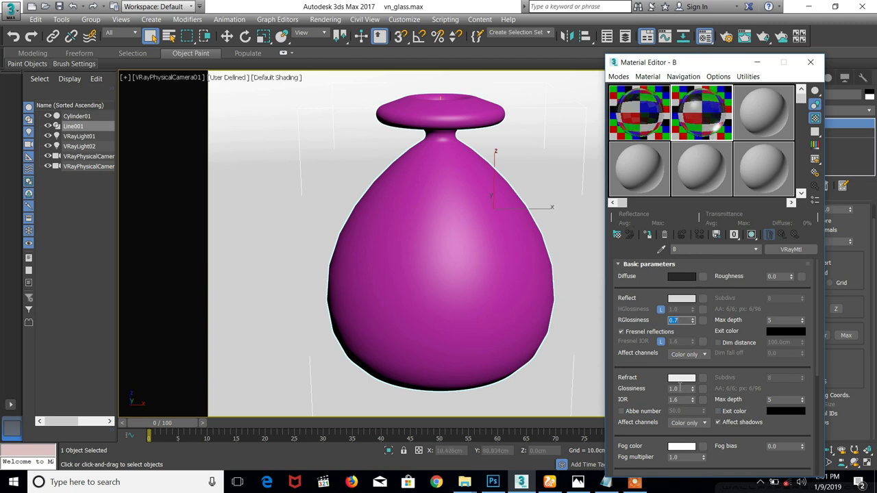
click(683, 387)
text(0.8)
key(Return)
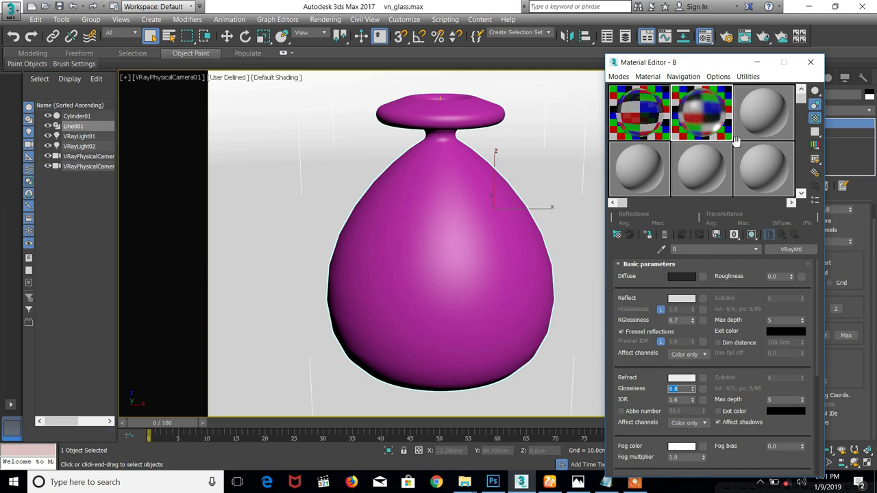
click(11, 11)
click(20, 117)
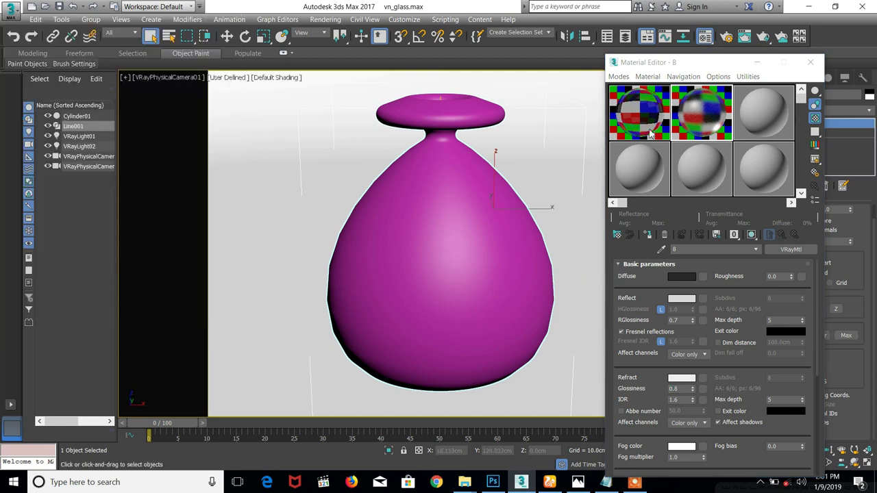
Change the third slot's material to a VRayBlendMtl
click(752, 113)
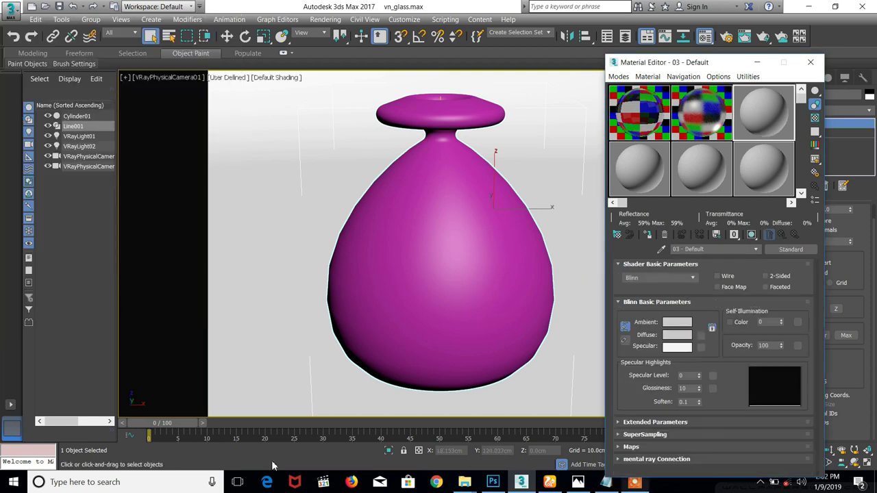
click(786, 253)
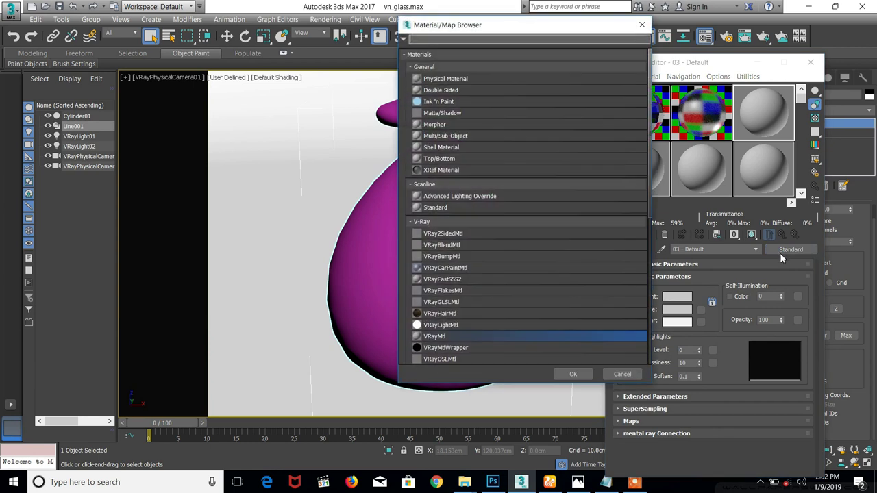
click(622, 375)
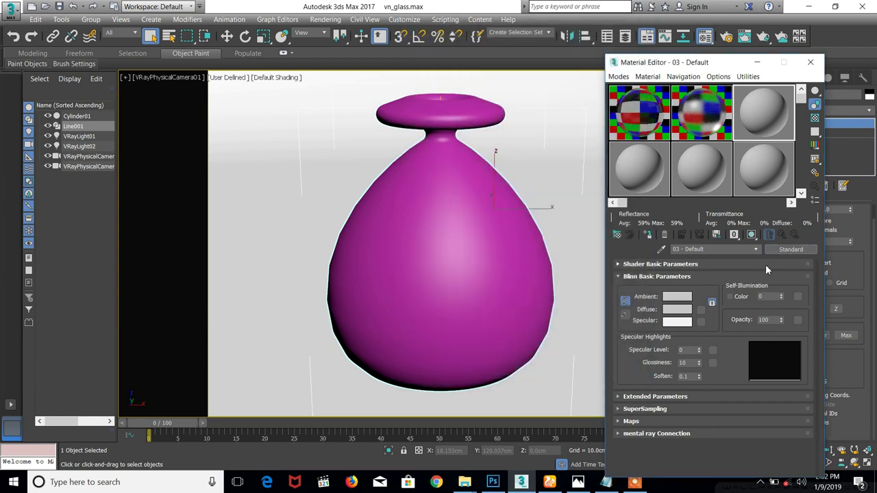
click(792, 252)
double_click(437, 334)
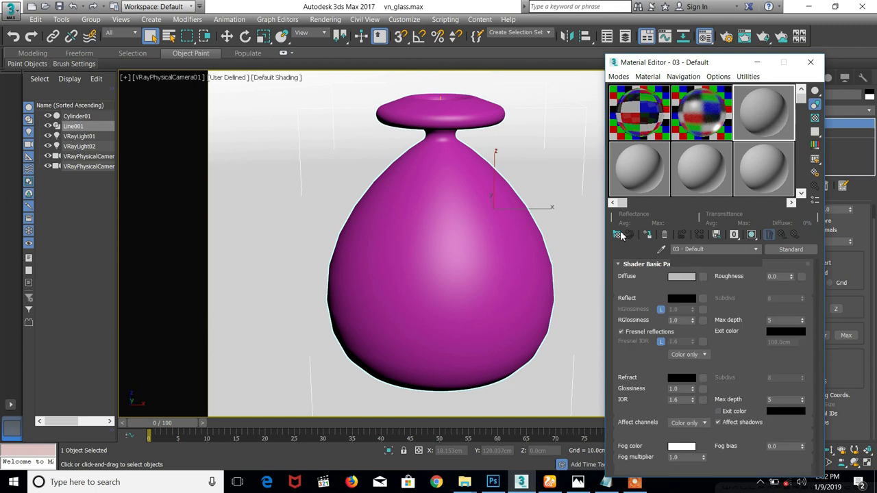
click(617, 235)
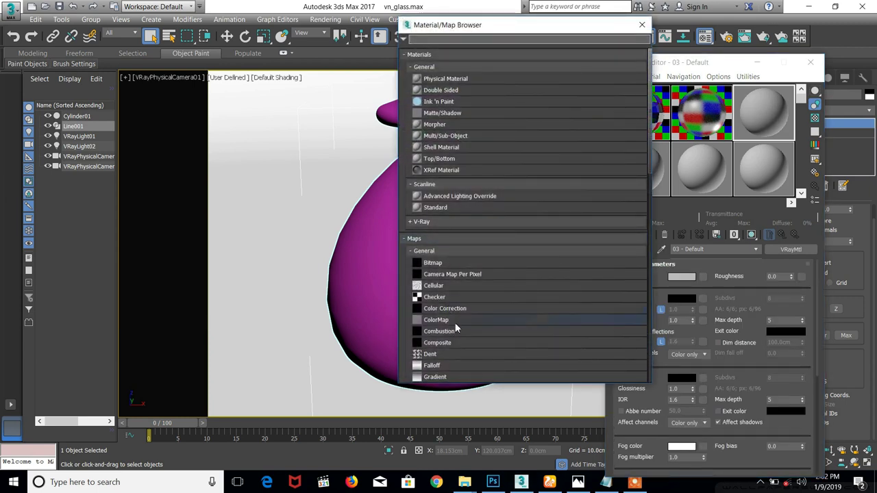
click(422, 221)
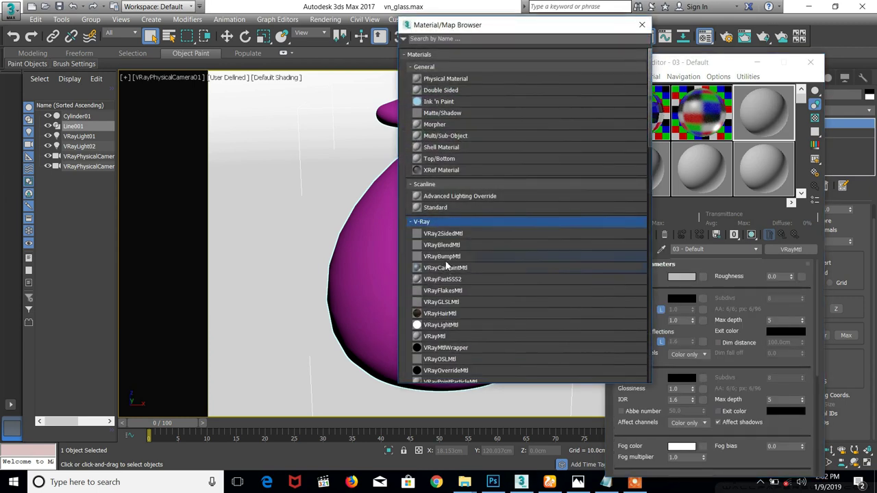
double_click(447, 246)
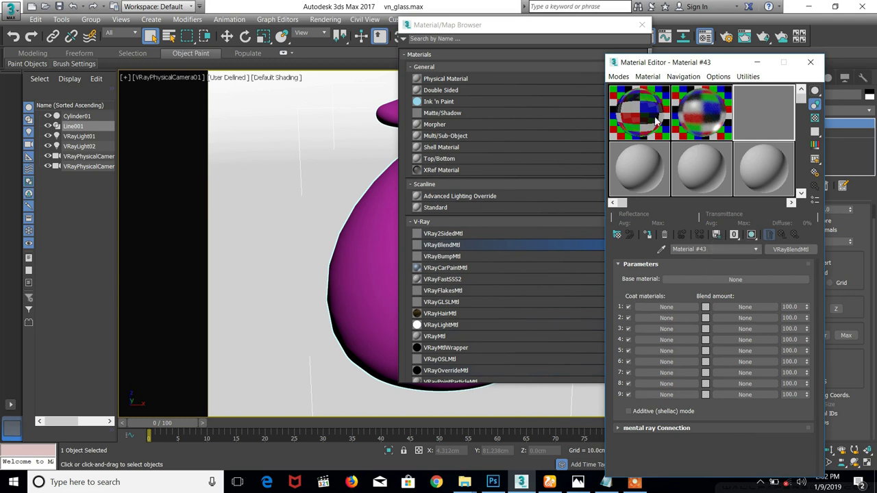
Assign material A as the blend's base material and material B as an instance in the first coat slot
drag(653, 122, 734, 279)
click(693, 307)
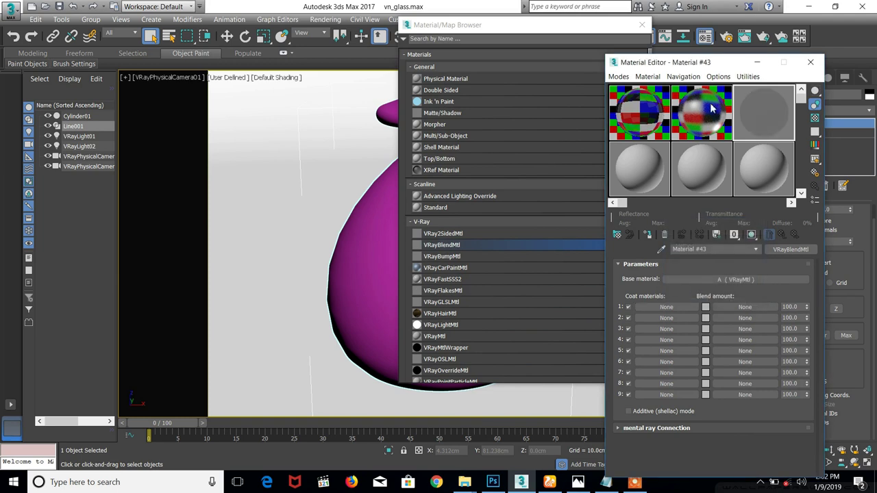
drag(688, 316, 668, 308)
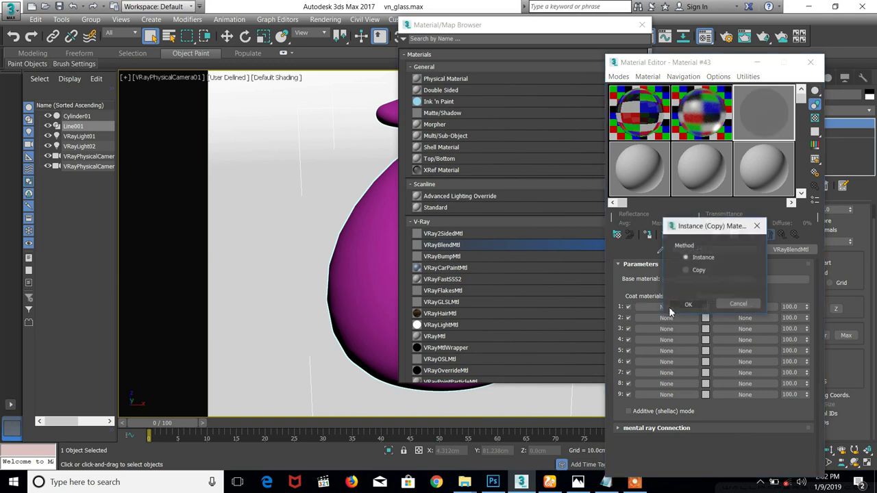
click(700, 304)
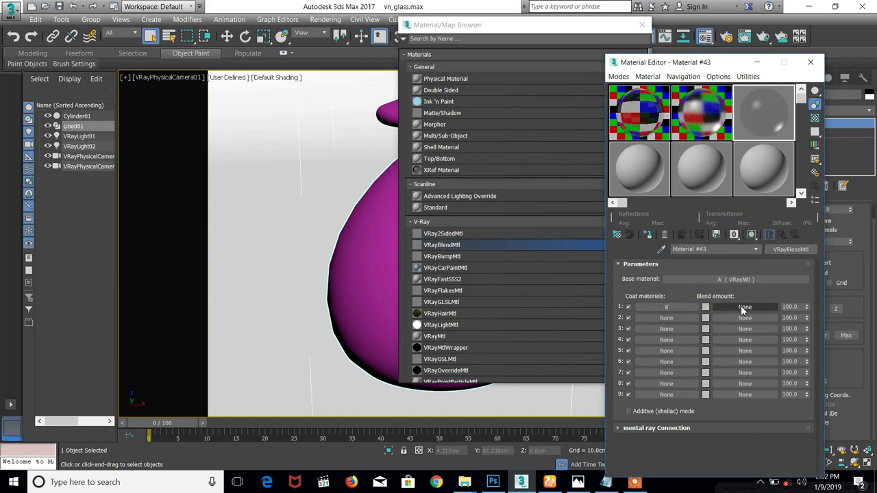
Load the nejiume01_20070927 flower pattern from the Desktop as a Bitmap map in the first coat's blend amount
click(743, 307)
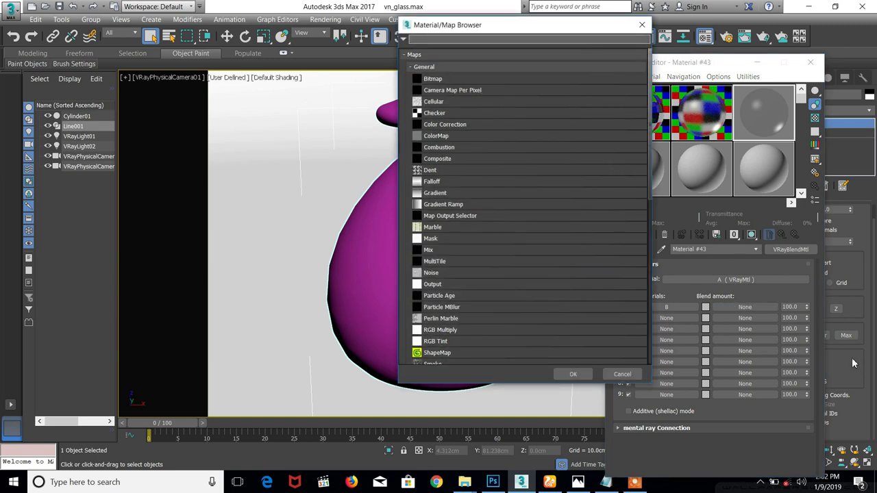
click(433, 79)
click(573, 374)
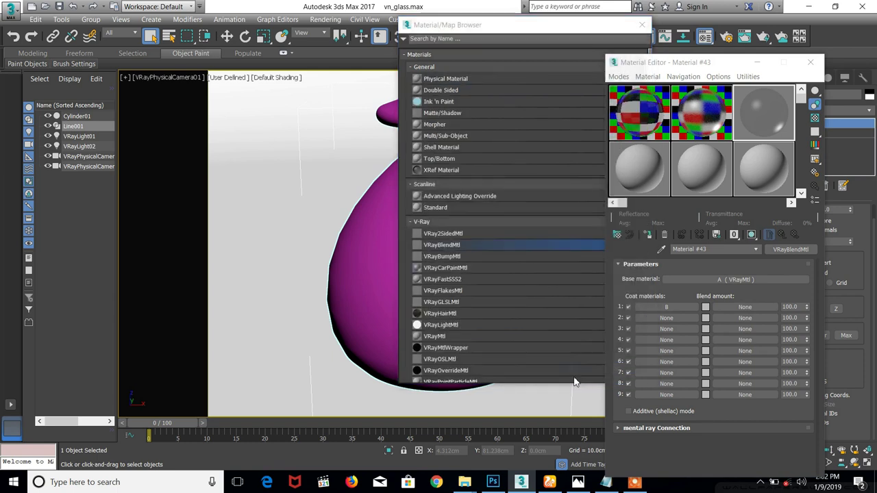
click(40, 107)
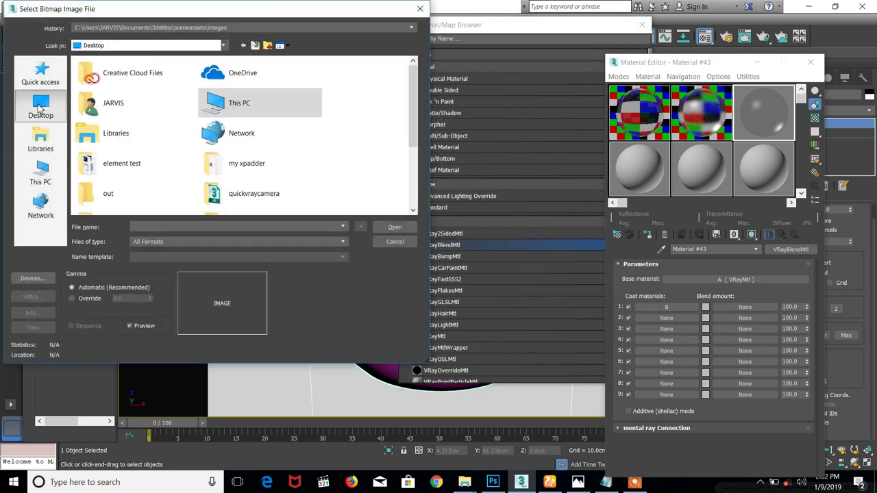
scroll(168, 154, down, 3)
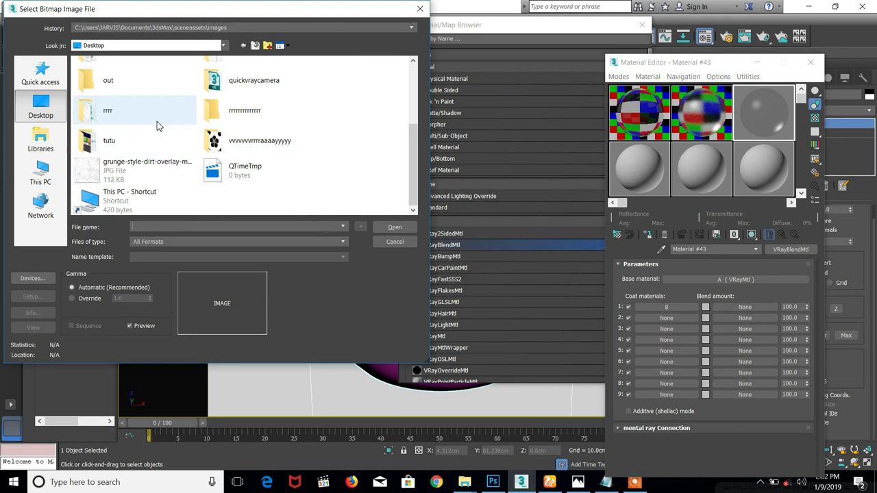
double_click(132, 114)
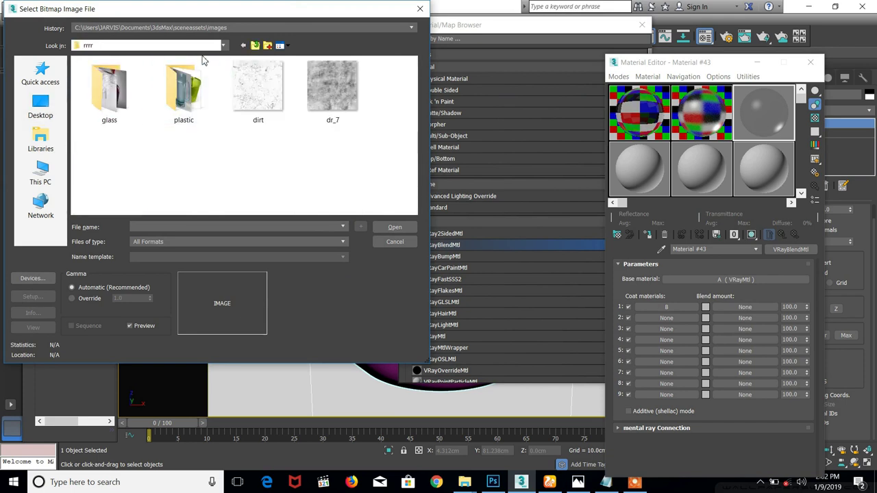
double_click(120, 97)
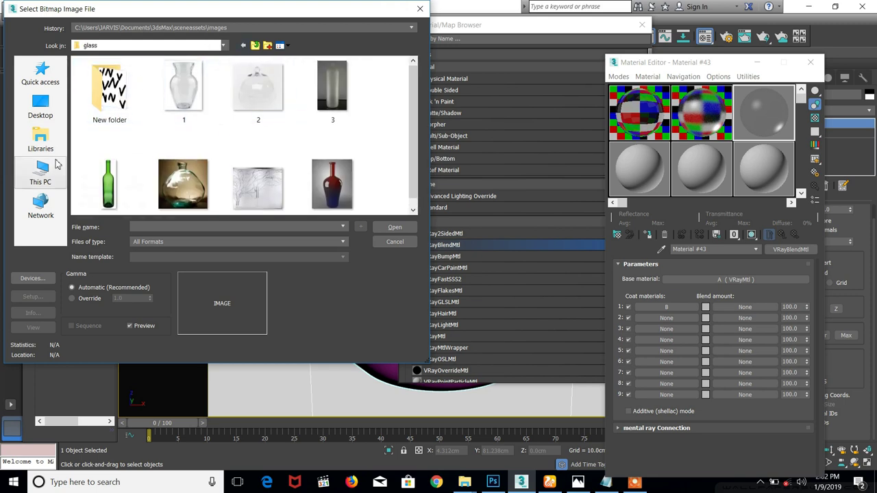
click(40, 106)
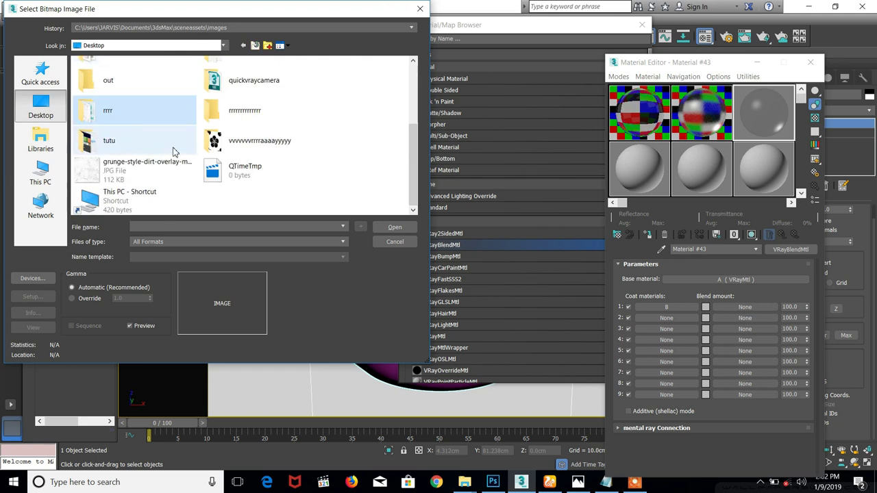
double_click(232, 146)
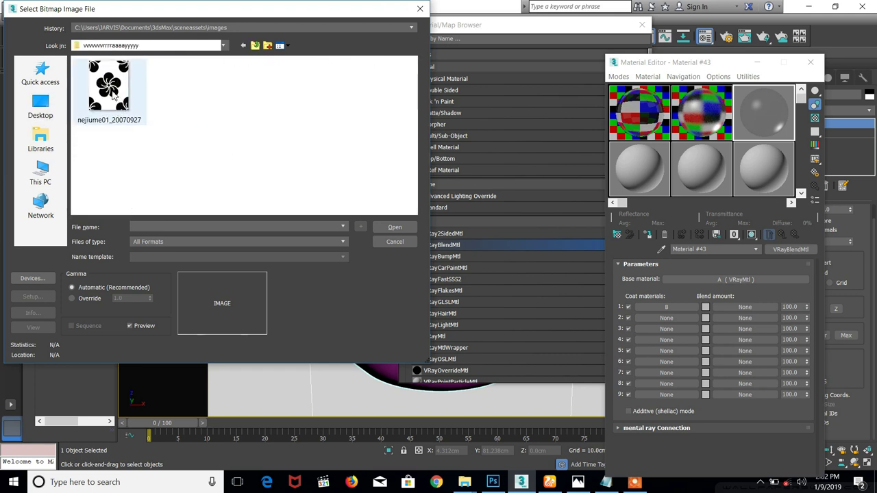
click(113, 94)
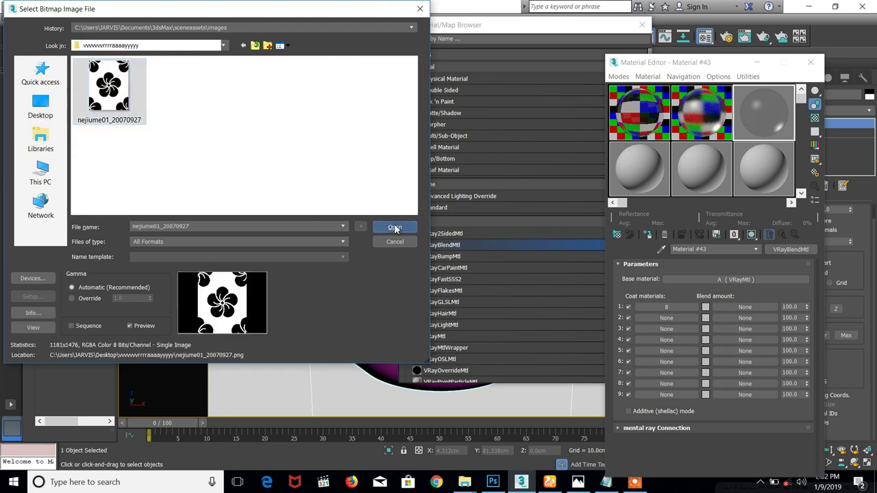
click(395, 227)
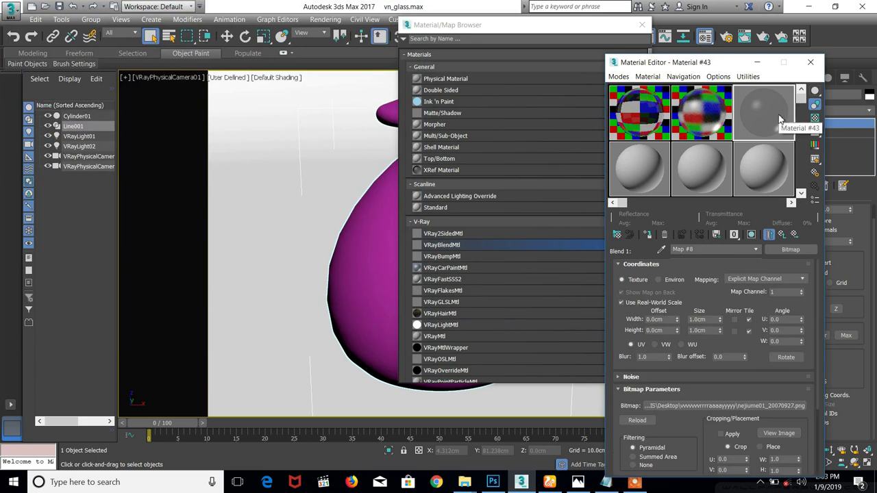
Open an enlarged preview of the blend material, close the material/map browser and save the scene
double_click(778, 119)
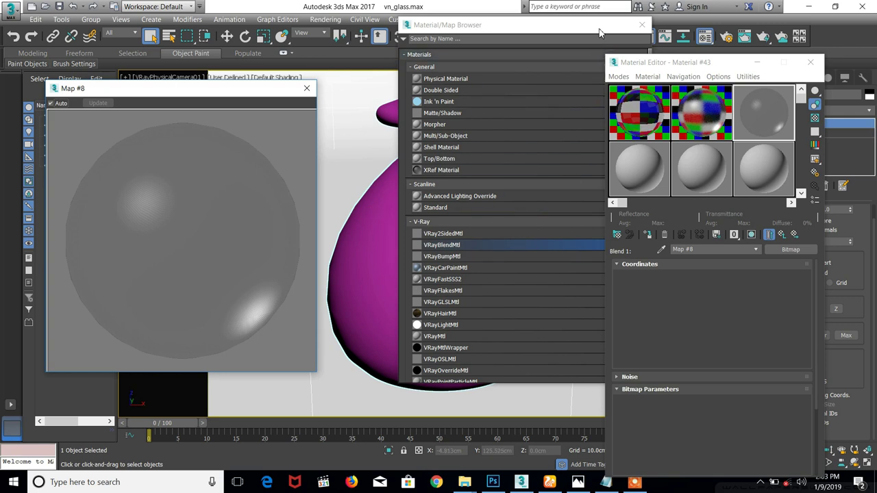
click(642, 25)
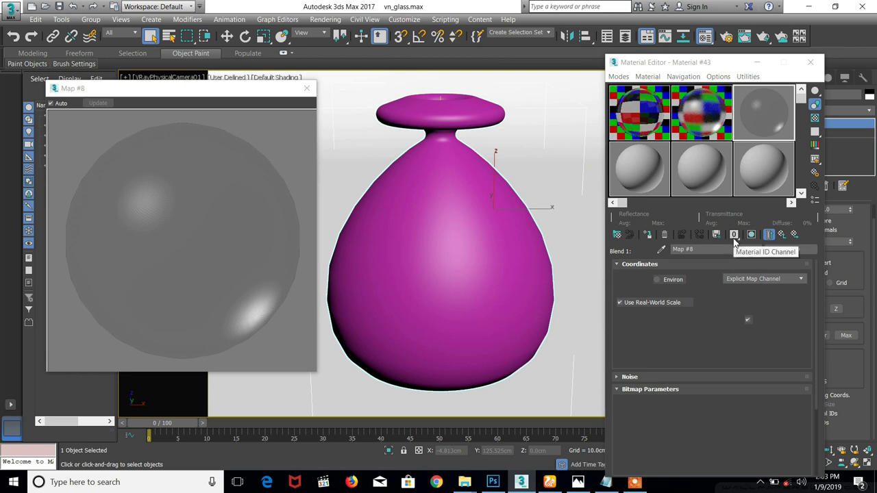
click(9, 12)
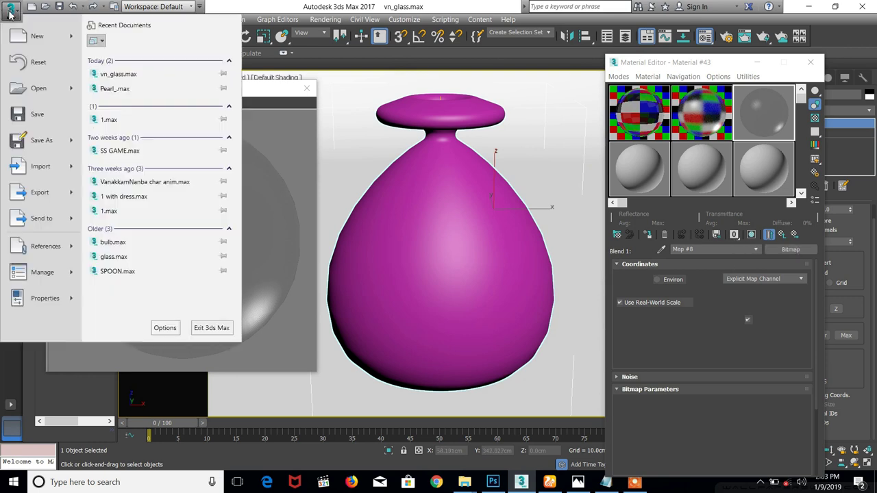
click(42, 113)
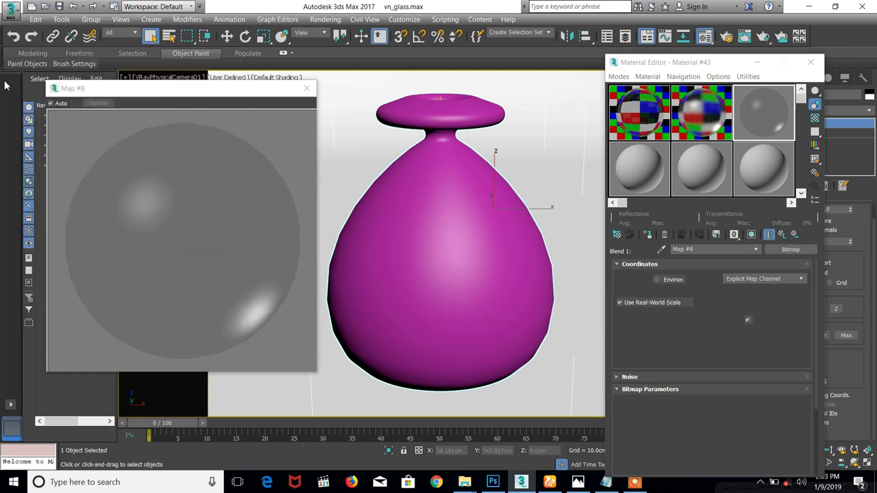
Set the real-world width and height of the blend amount's bitmap to 15 cm
click(701, 122)
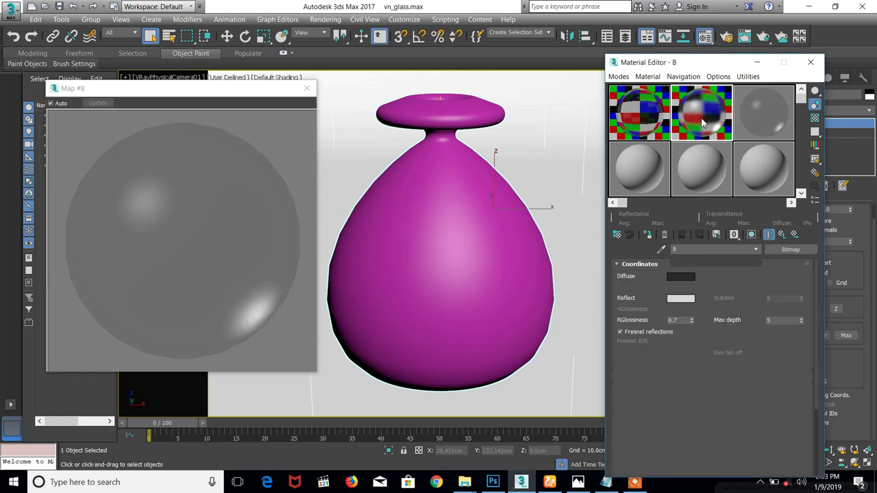
click(753, 130)
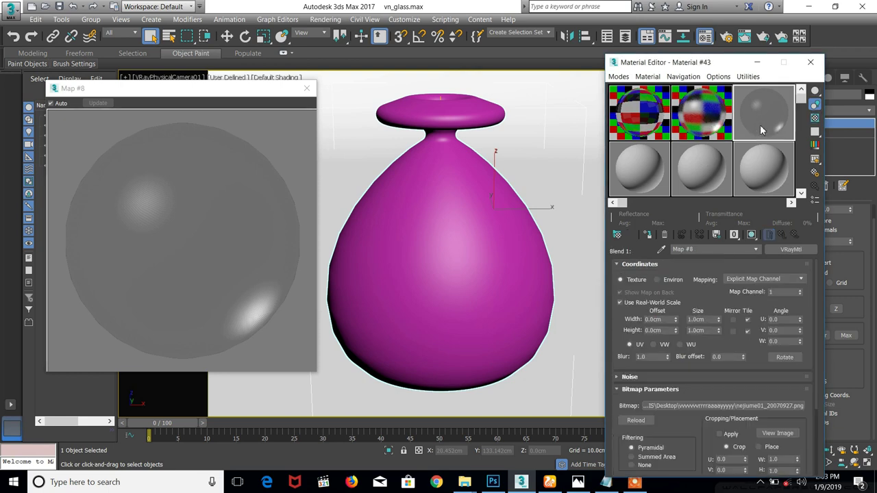
click(770, 235)
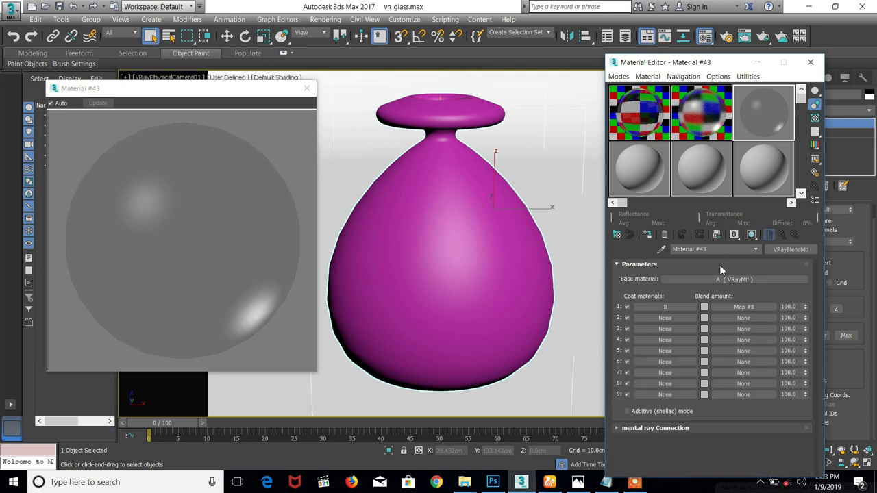
click(754, 308)
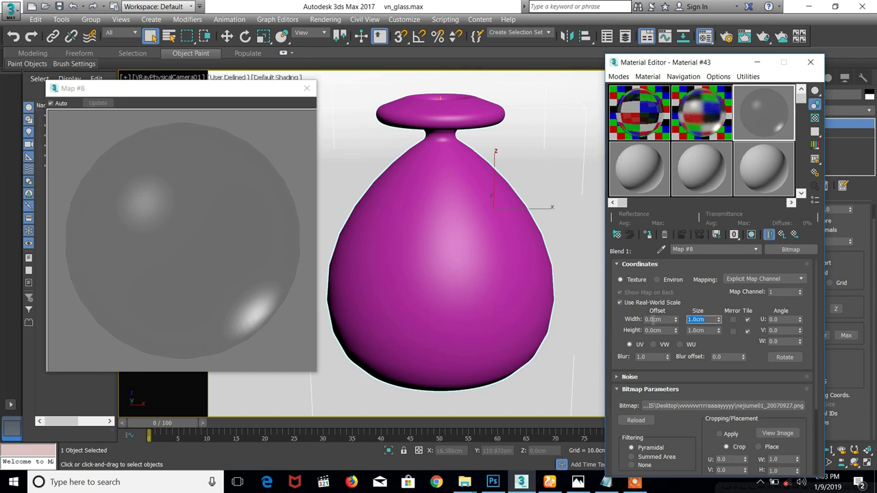
click(704, 320)
text(5)
key(Tab)
key(Return)
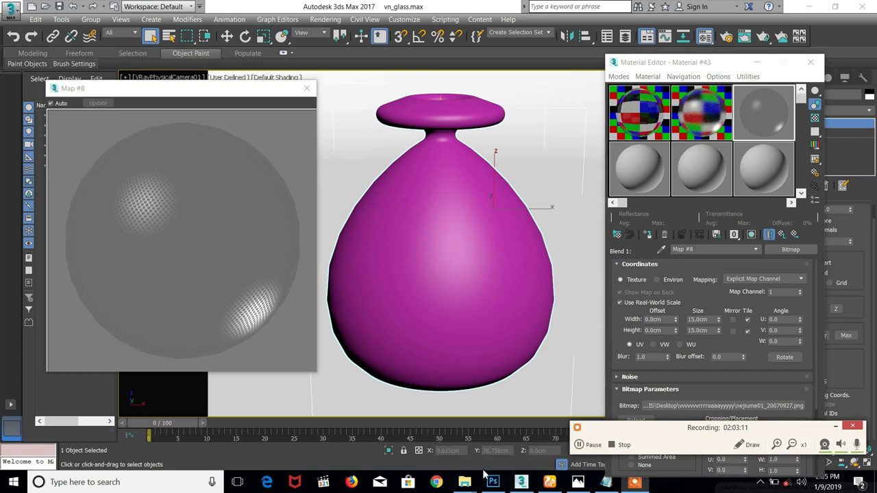
Open the nejiume01_20070927 flower pattern from its Desktop folder as a new document in Photoshop
mouse_move(474, 485)
click(411, 435)
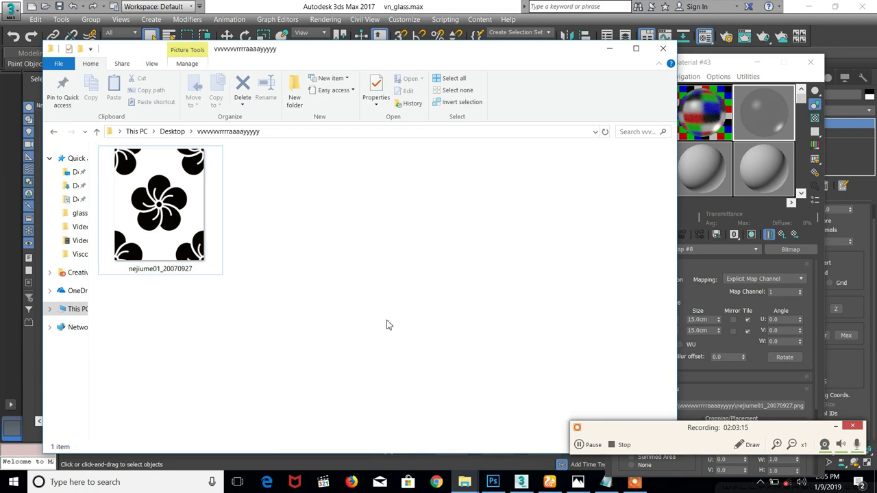
click(492, 482)
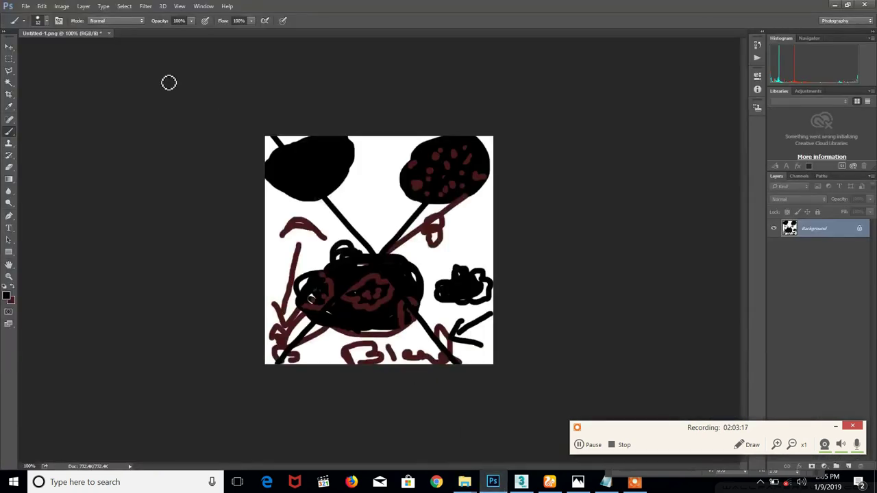
mouse_move(465, 482)
click(411, 434)
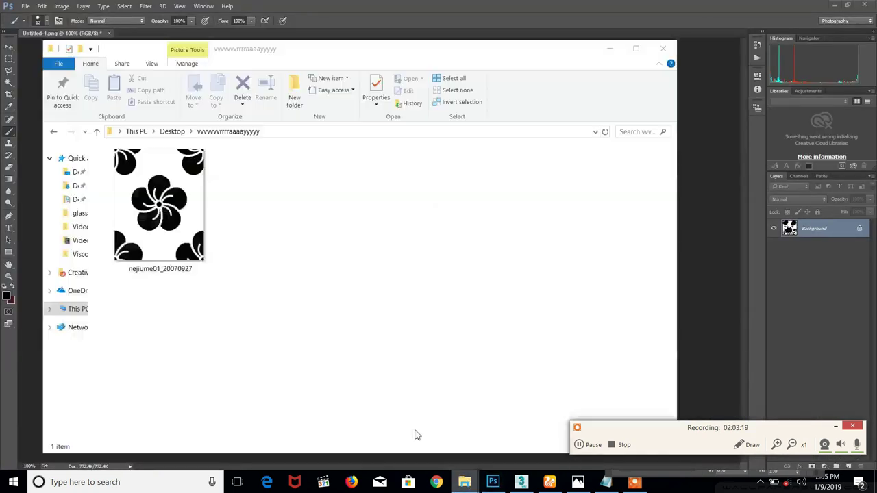
drag(177, 190, 439, 349)
drag(493, 466, 399, 108)
mouse_move(381, 45)
mouse_down()
mouse_move(365, 20)
mouse_move(374, 40)
mouse_up()
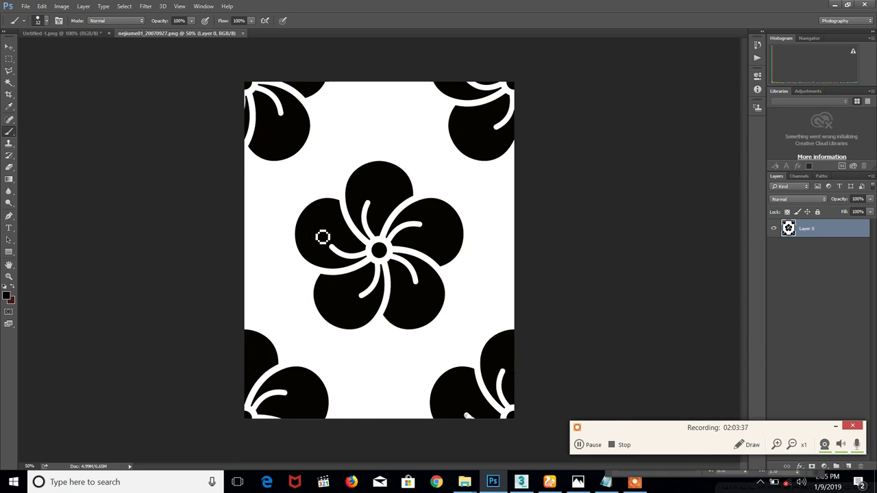
click(141, 5)
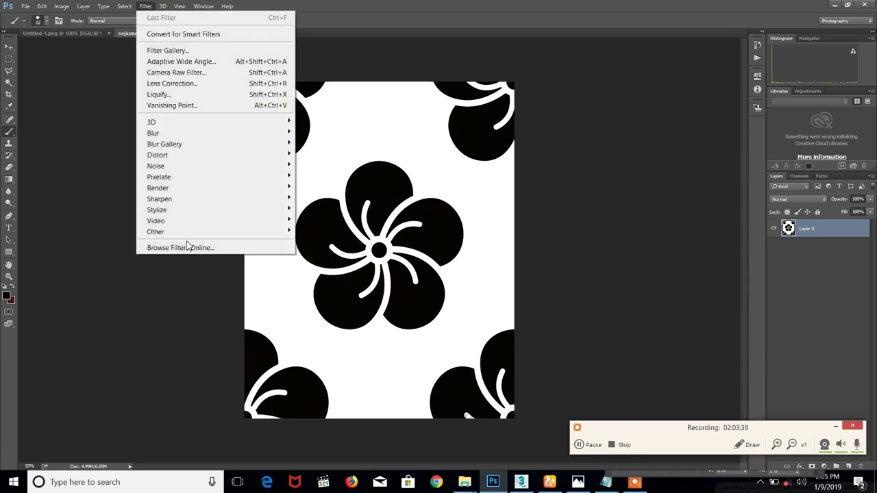
mouse_move(195, 233)
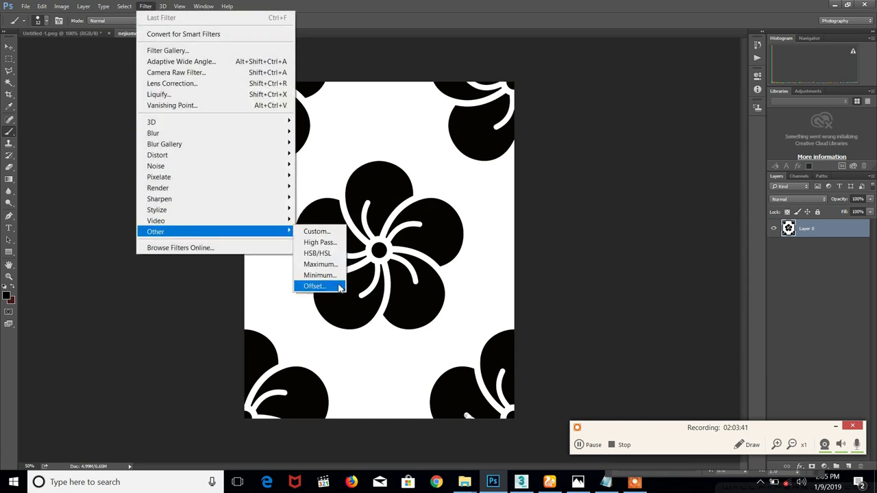
click(337, 288)
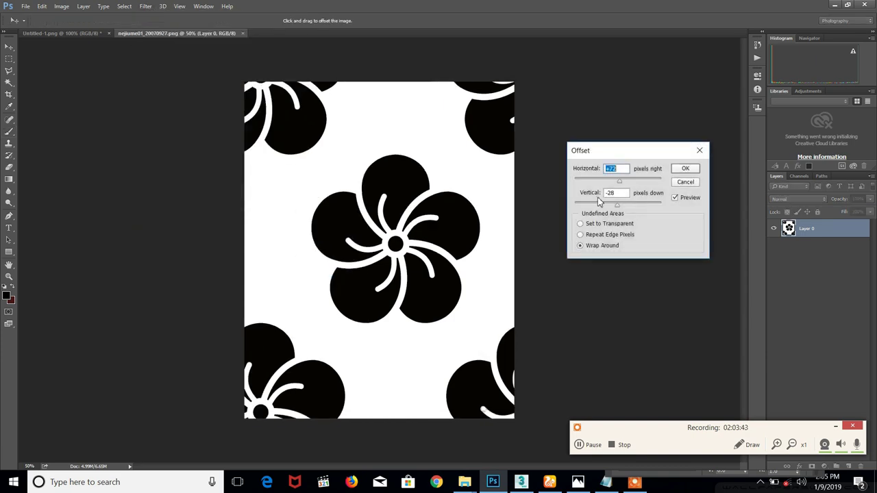
click(685, 183)
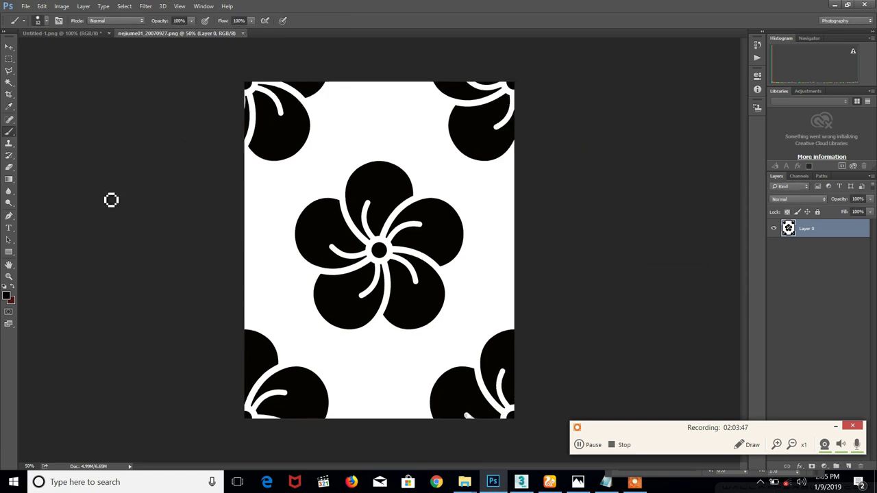
click(61, 6)
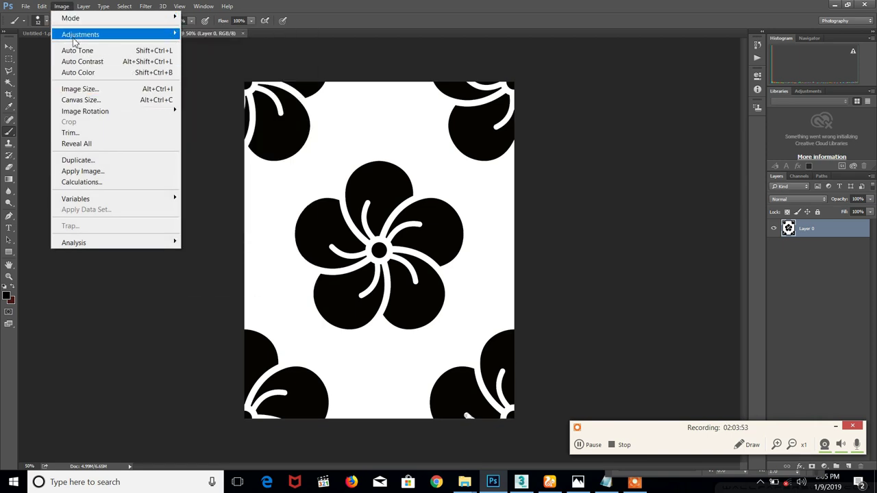
mouse_move(74, 38)
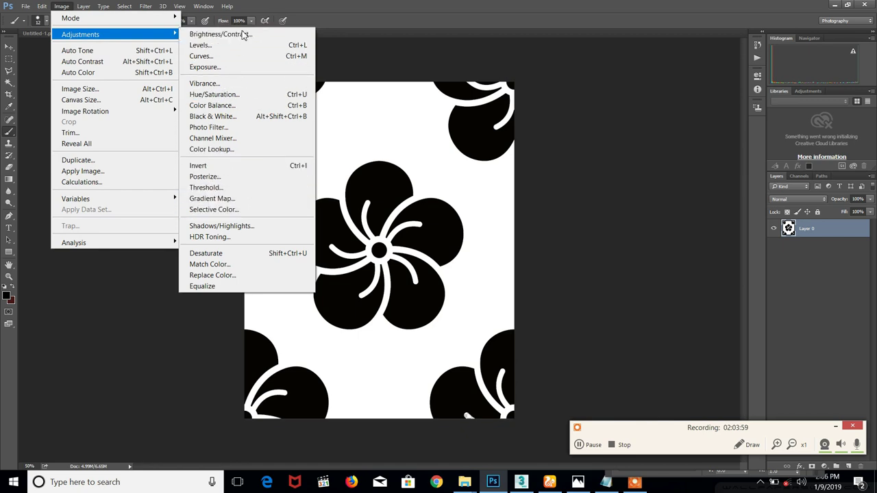
click(139, 326)
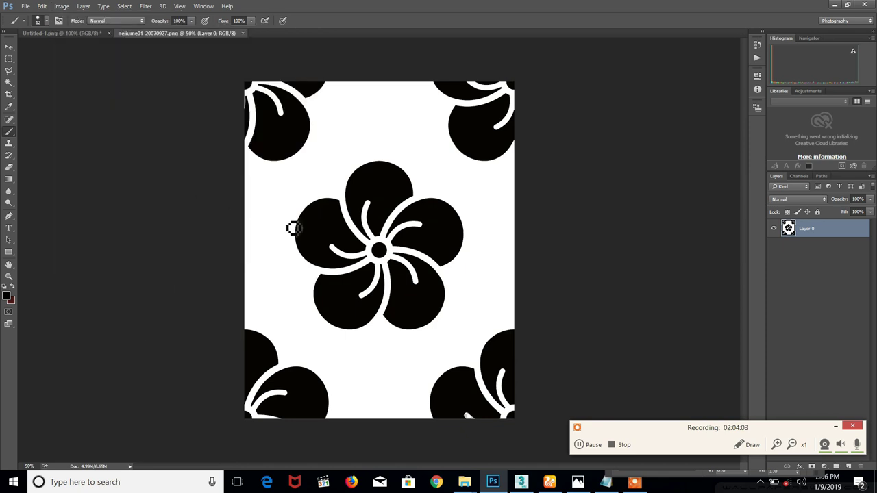
Extend the canvas with the Crop tool to the right of and below the flower pattern, leaving room for repeated tiles
key(c)
drag(514, 250, 671, 248)
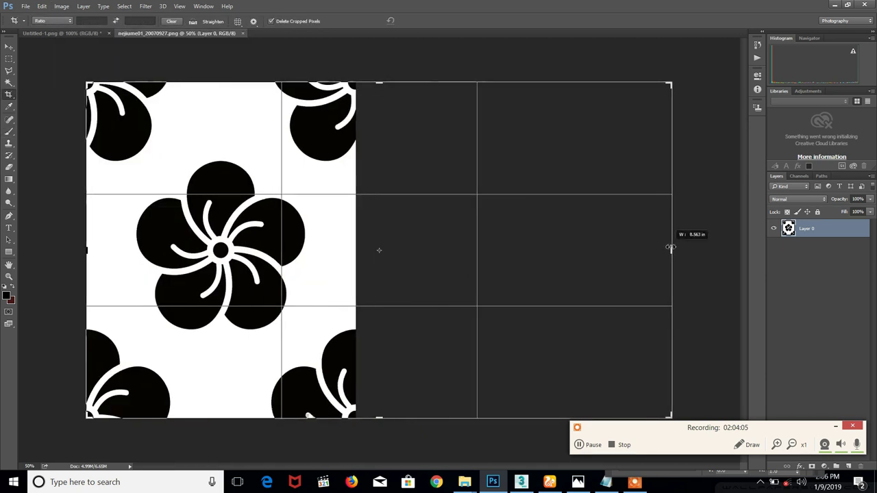
drag(380, 423, 384, 463)
key(ctrl+0)
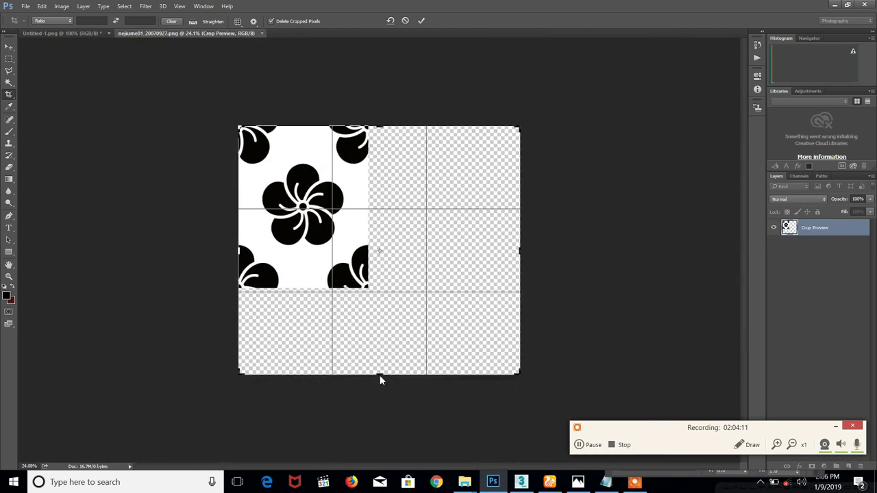
drag(380, 375, 382, 429)
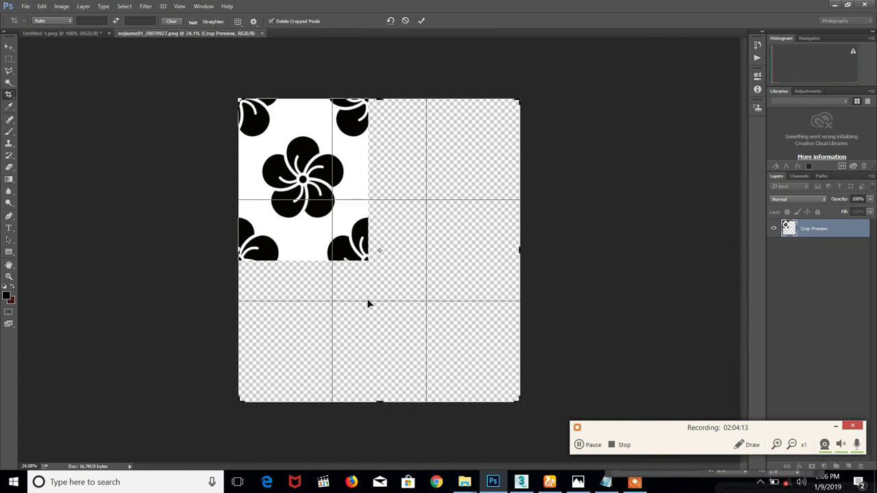
key(Return)
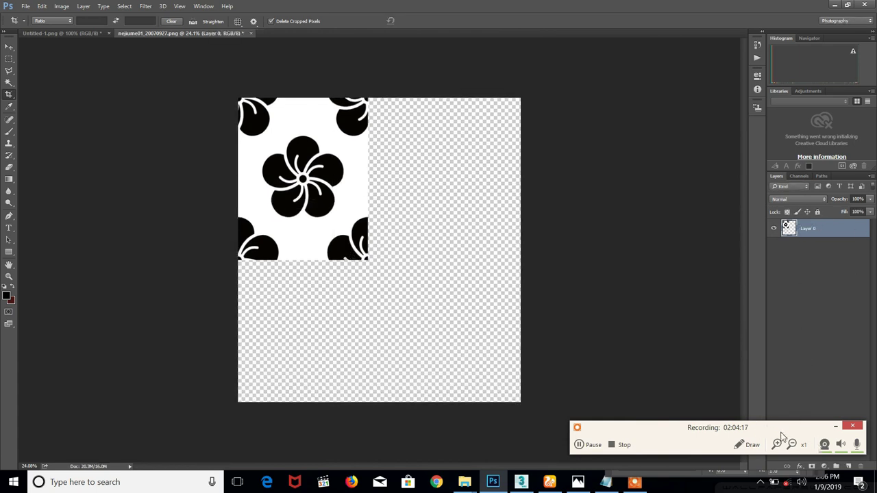
Add an empty layer, then duplicate the flower pattern layer and place the copy flush against the original's right edge
click(836, 427)
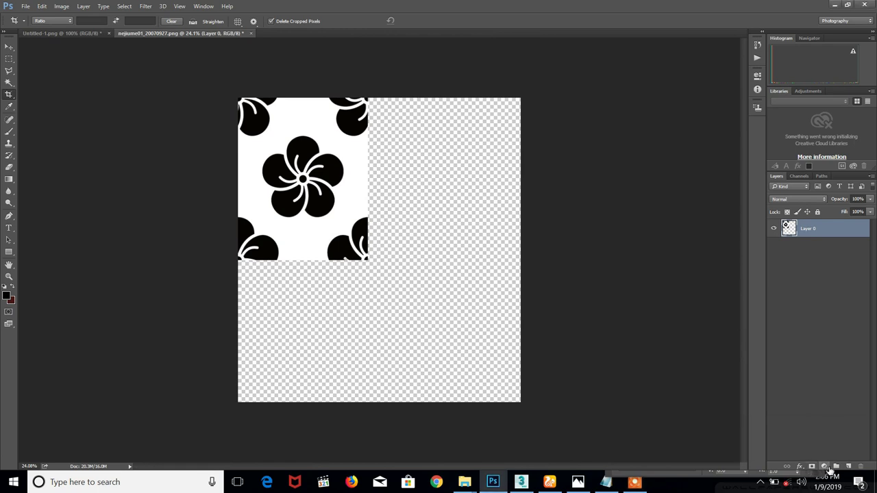
click(849, 467)
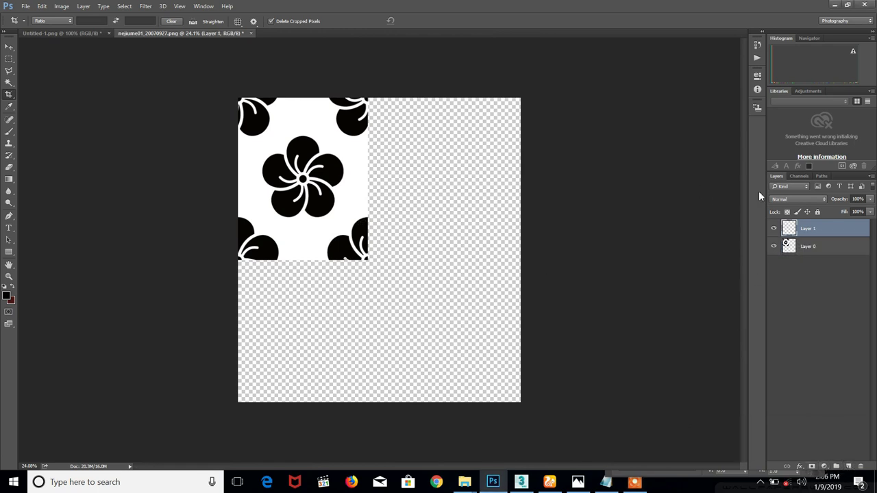
click(809, 246)
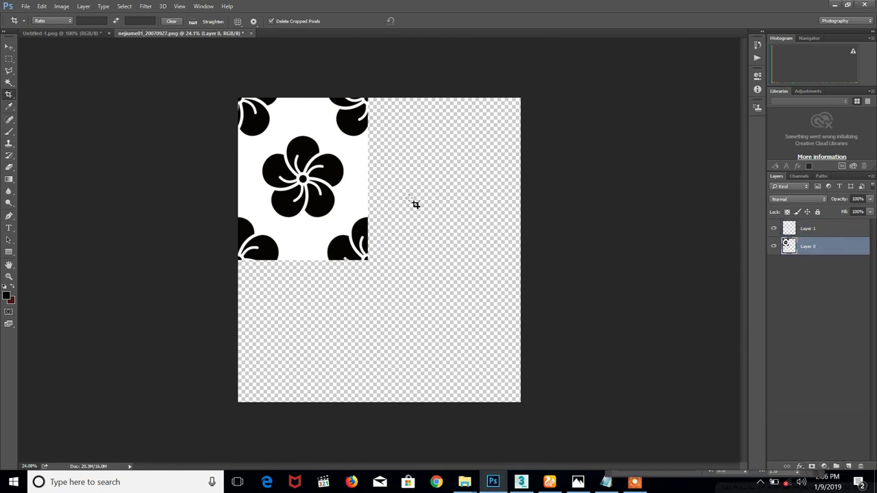
key(v)
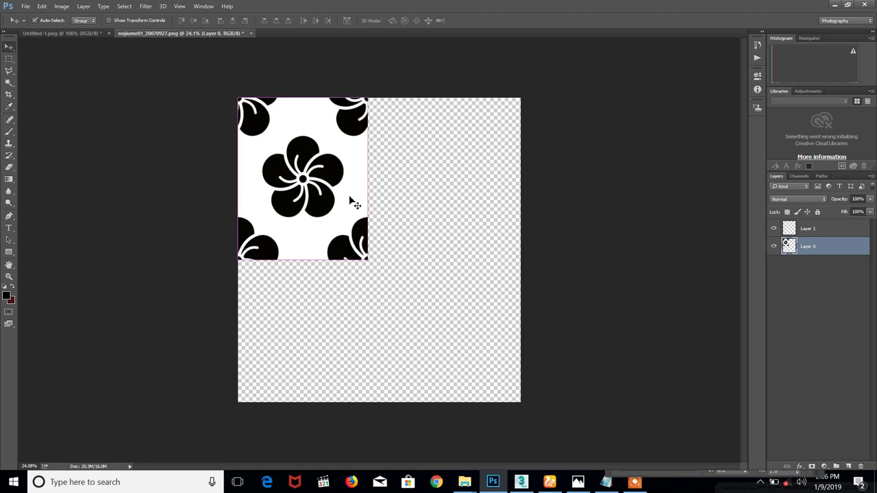
key(ctrl+j)
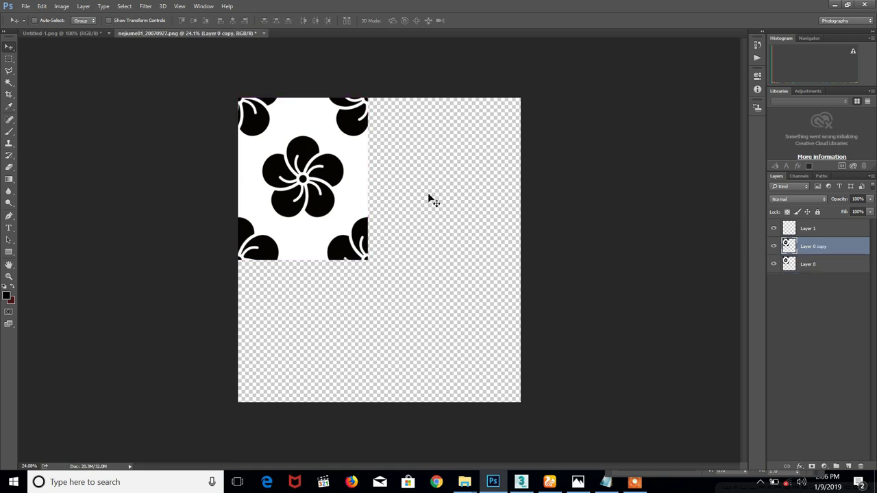
drag(371, 197, 489, 194)
alt+scroll(368, 233, up, 5)
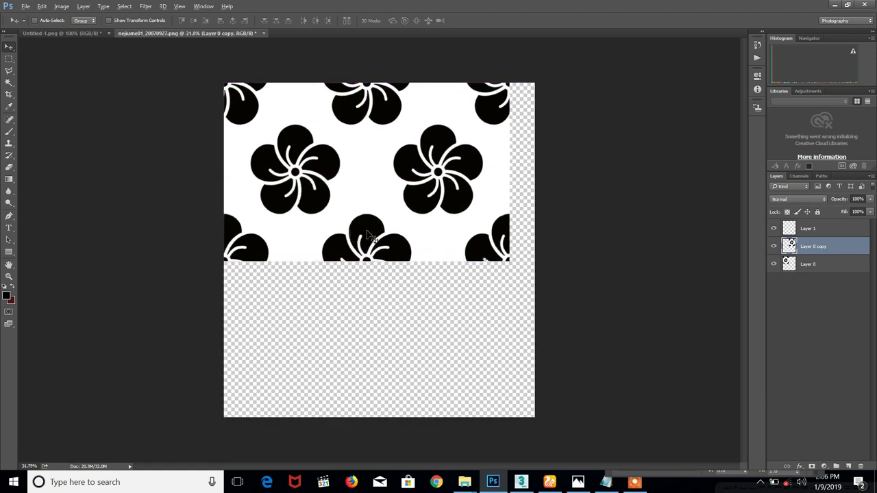
alt+scroll(369, 200, up, 5)
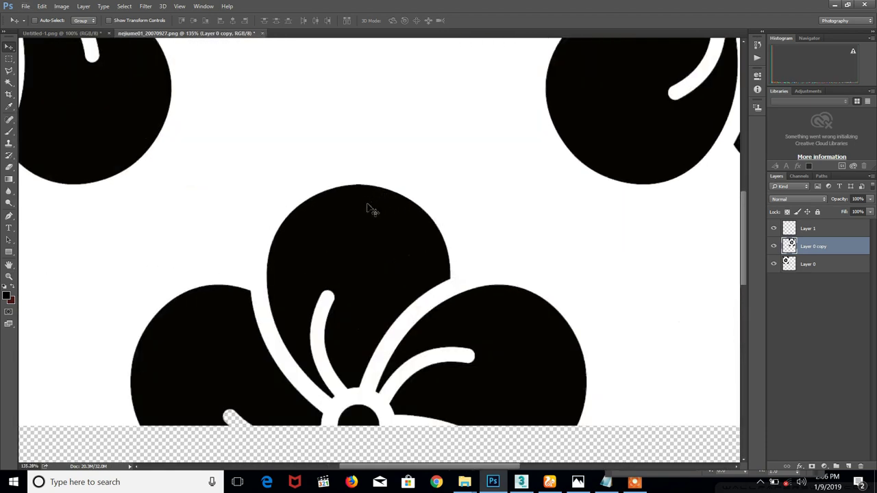
alt+scroll(387, 212, down, 6)
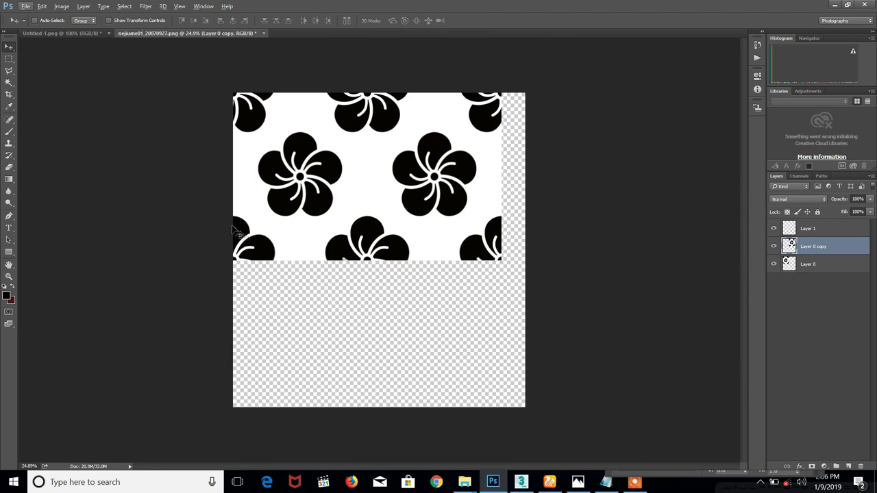
Duplicate both flower pattern layers together and place the copies flush below the first row
shift+click(812, 269)
key(ctrl+j)
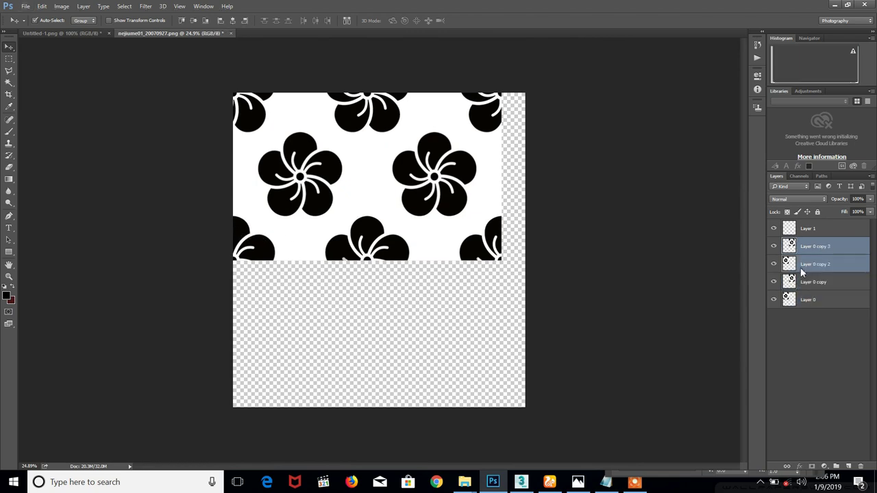
drag(419, 214, 421, 381)
key(ctrl+semicolon)
alt+scroll(348, 260, down, 2)
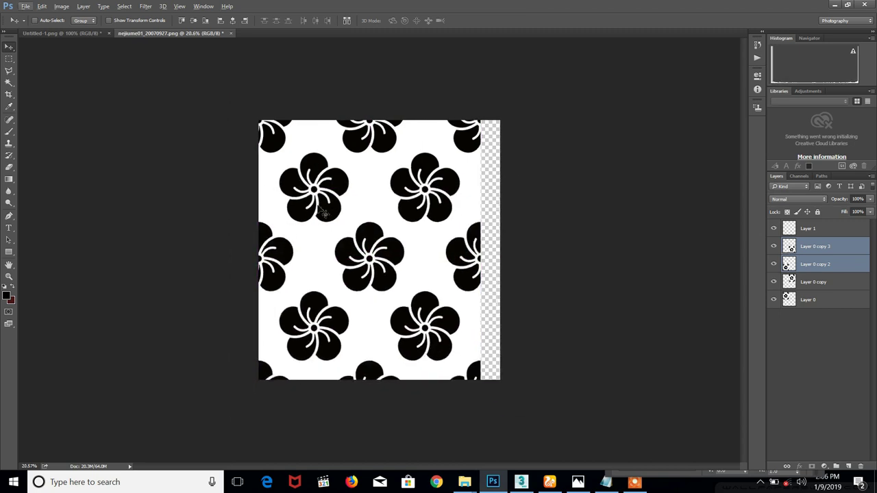
Switch back to 3ds Max and set the blend amount bitmap's real-world width and height to 50 cm
click(834, 5)
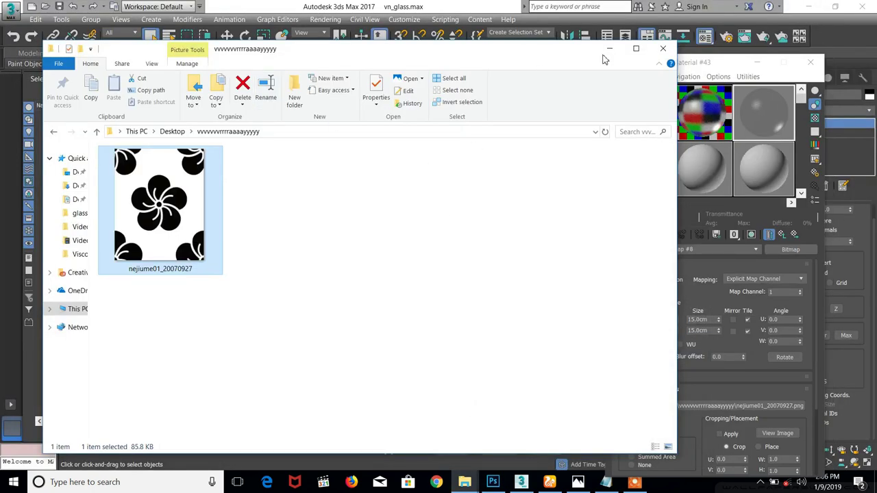
click(608, 50)
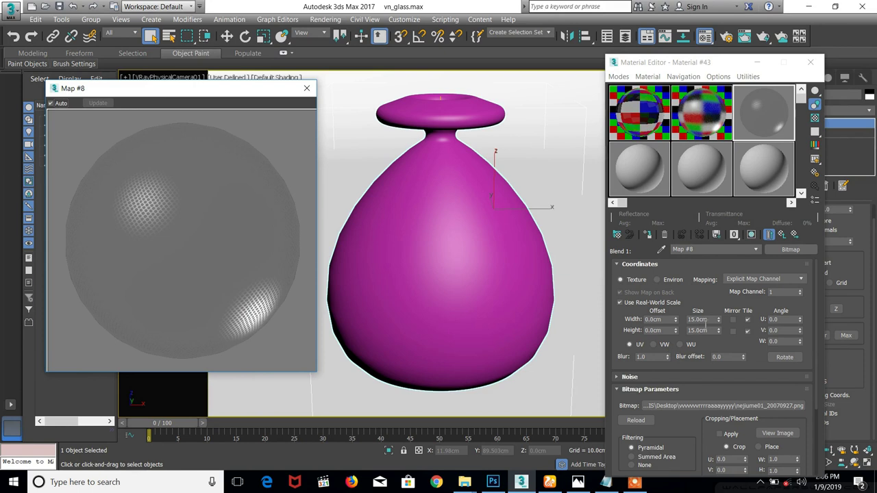
click(713, 320)
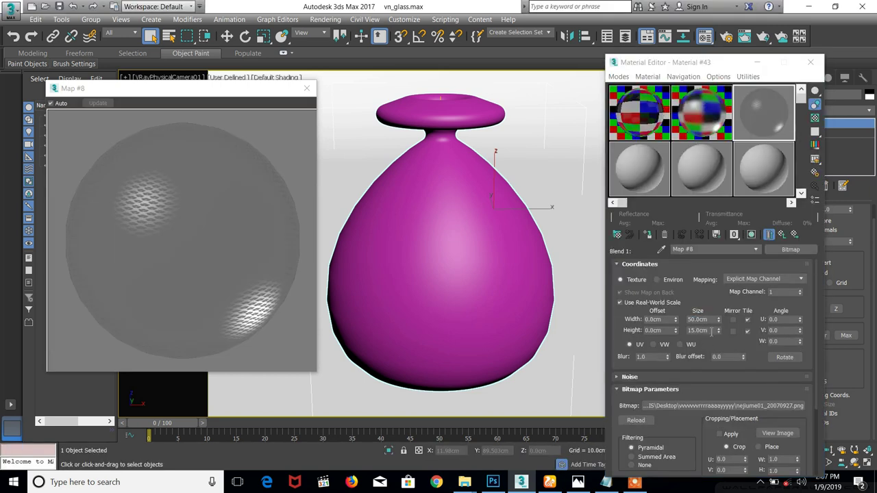
click(712, 332)
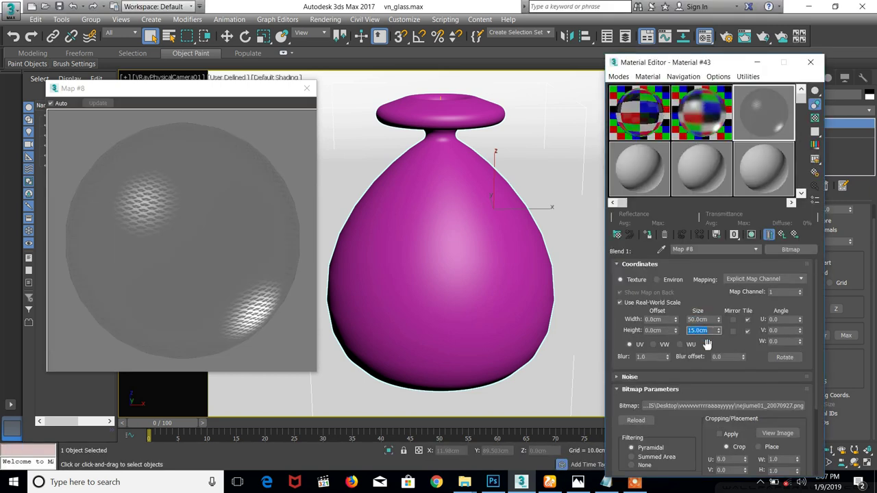
text(5)
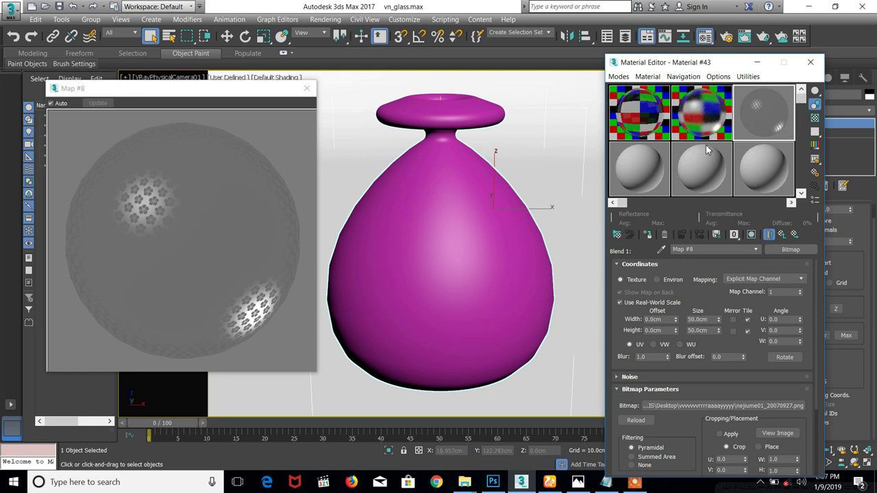
Assign the blend material to the vase and run a V-Ray test render of the camera view, stopping it early and closing the render windows
click(464, 246)
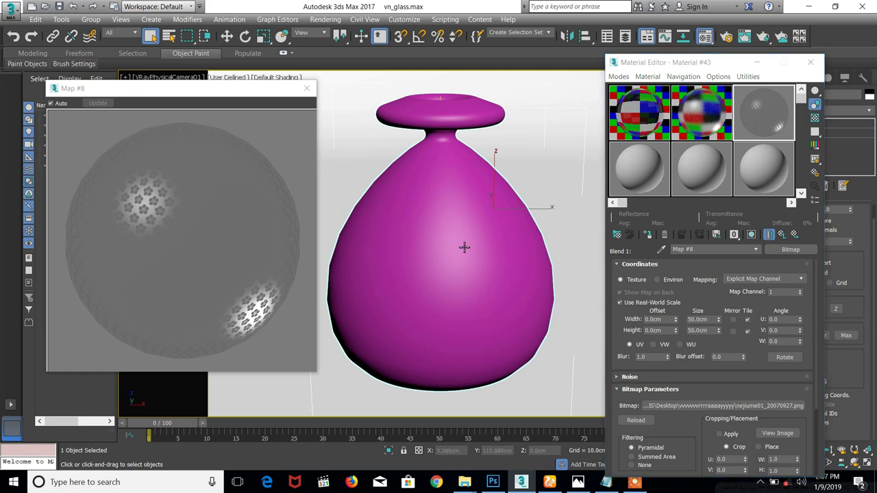
click(649, 235)
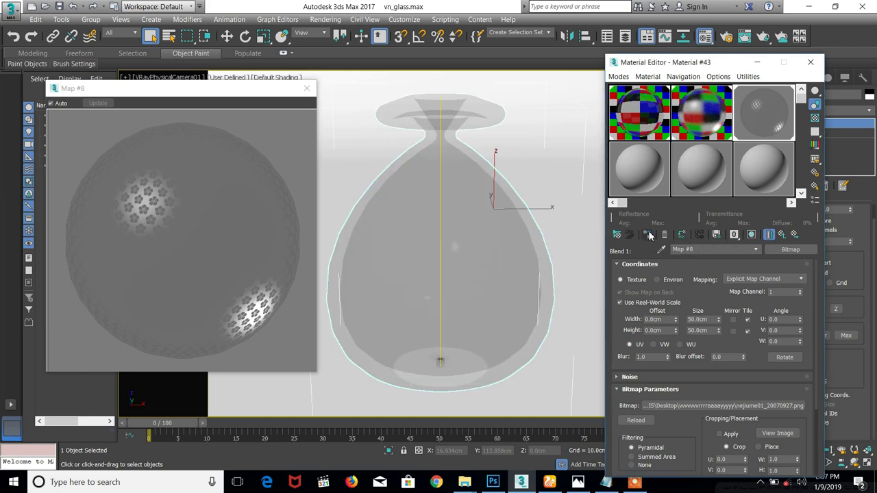
click(745, 36)
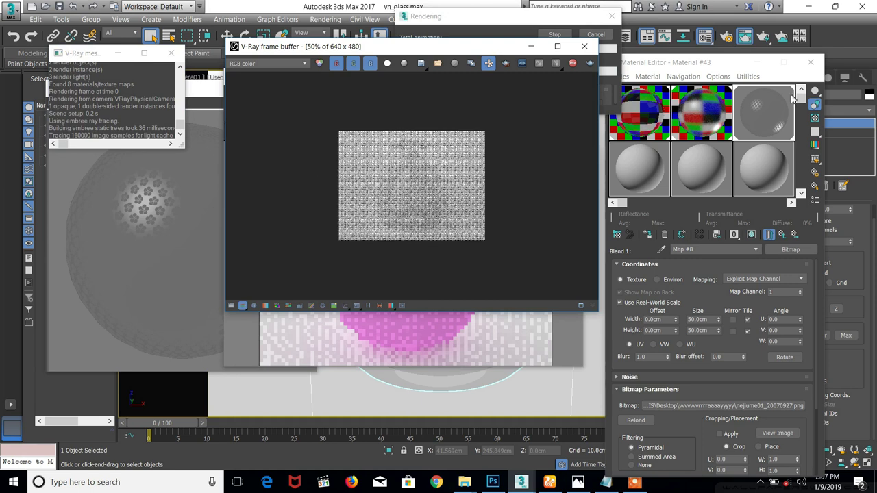
scroll(360, 252, up, 1)
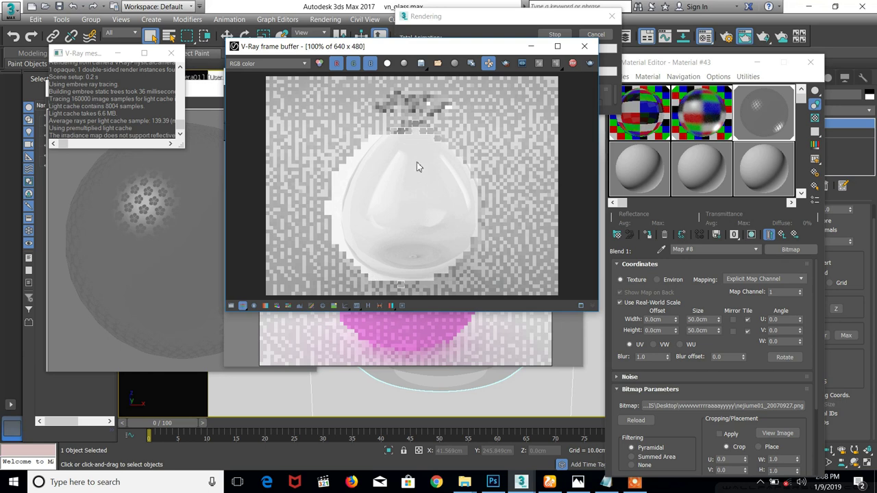
click(573, 63)
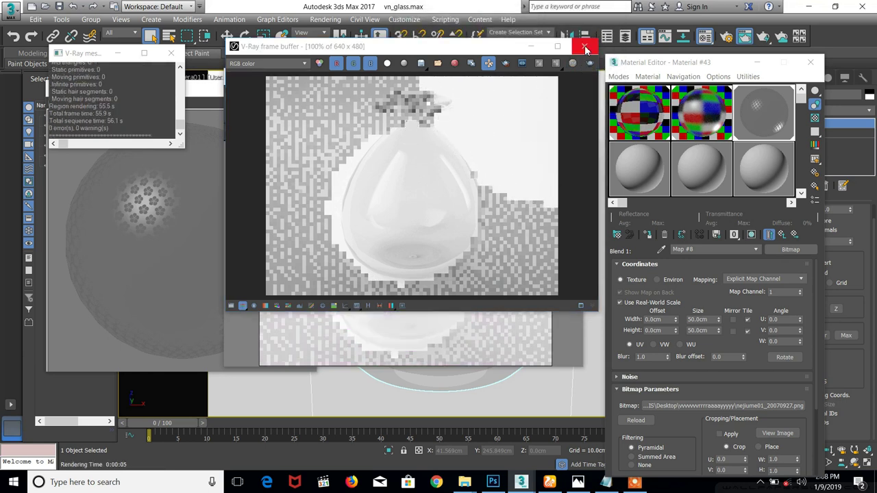
click(583, 46)
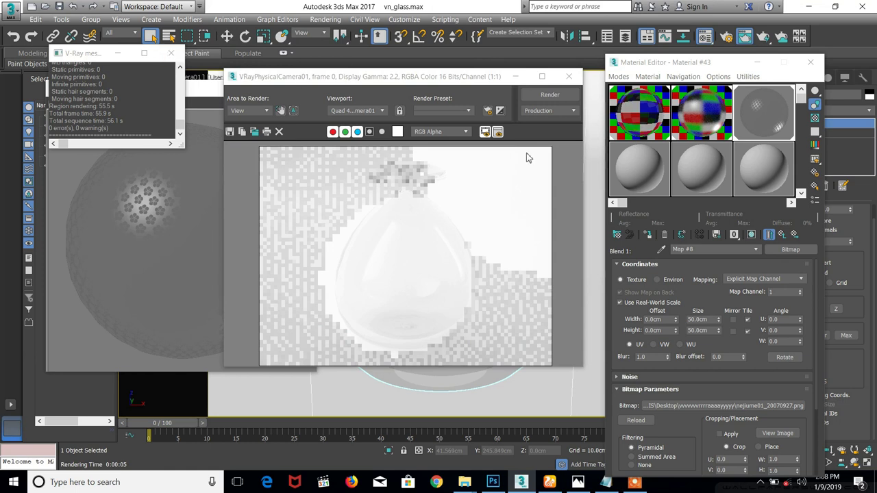
click(568, 77)
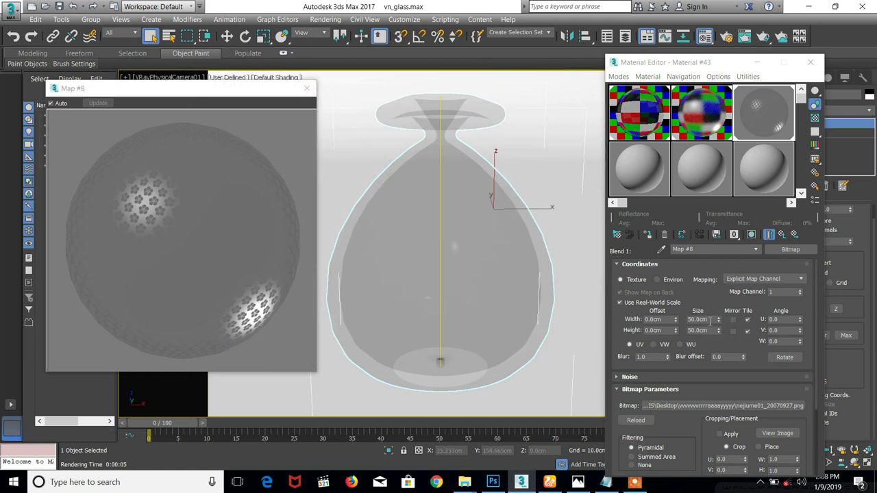
Return from the bitmap's settings to the parameters of the parent blend material
click(709, 320)
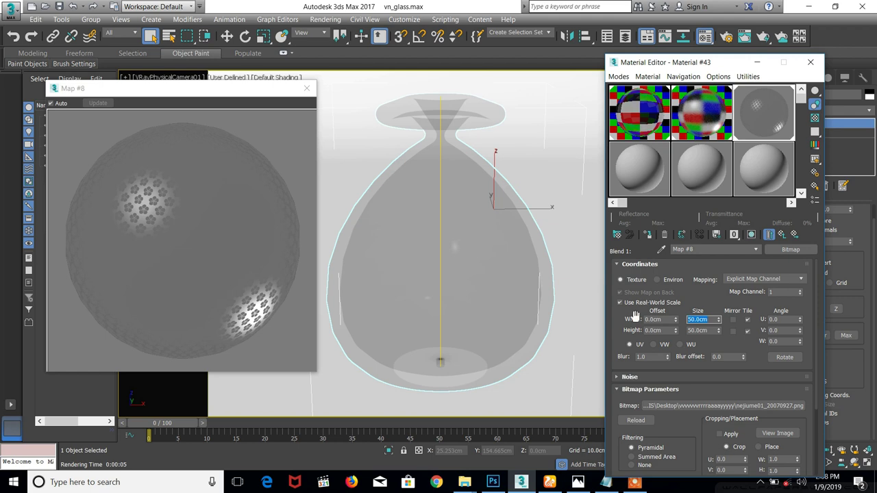
click(782, 234)
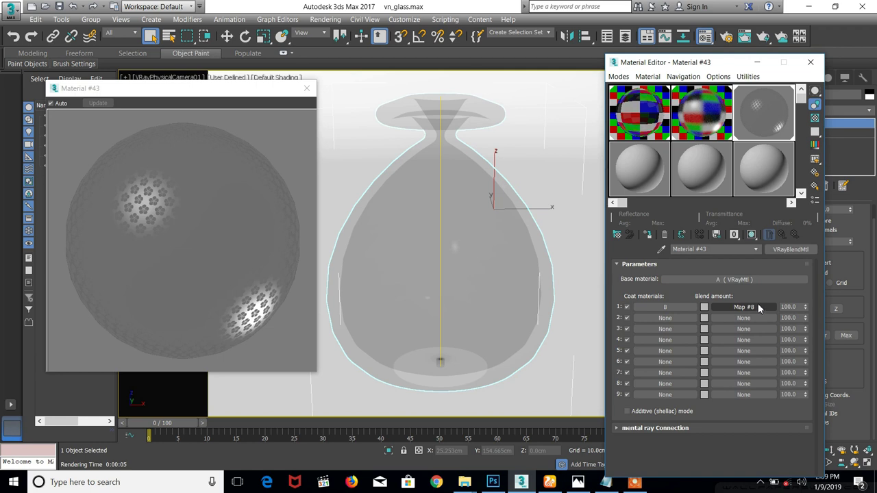
Set the real-world width and height of the blend amount bitmap to 150 cm
click(755, 307)
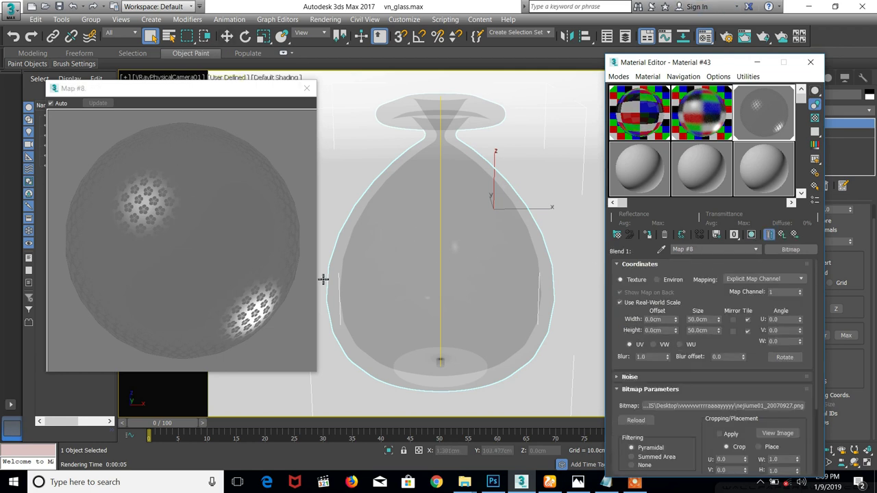
click(703, 319)
text(100)
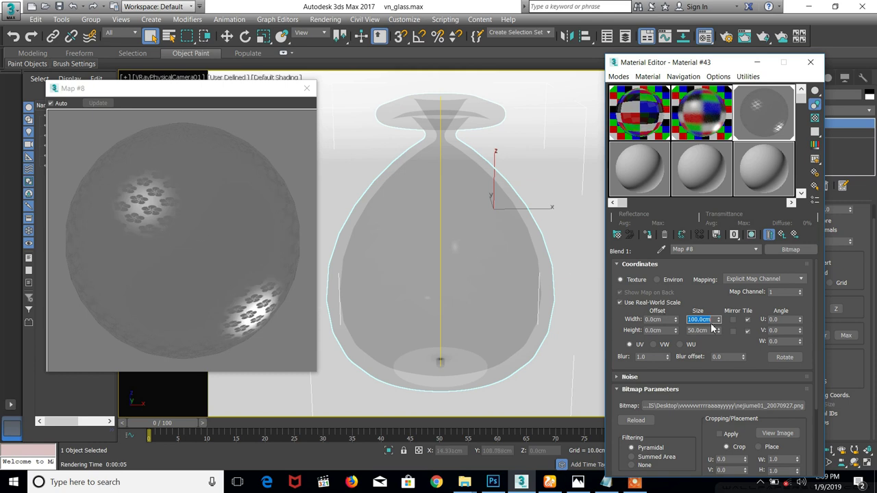
click(712, 331)
key(Return)
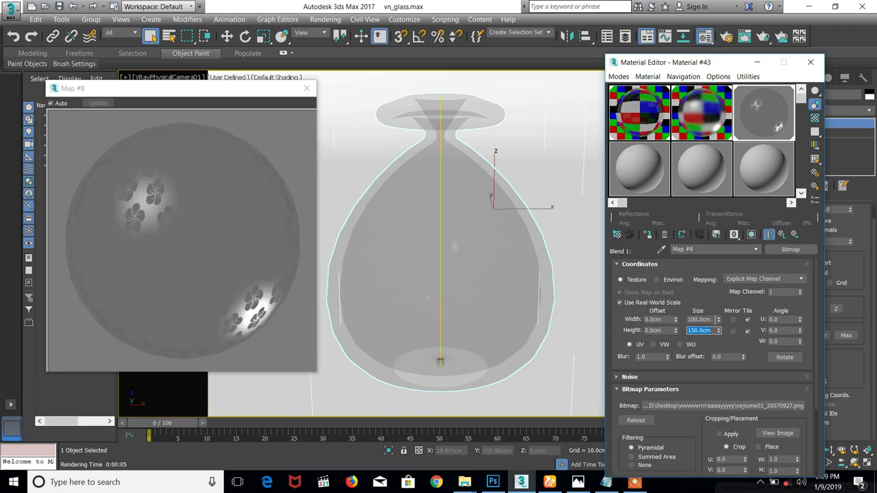
click(713, 319)
text(15)
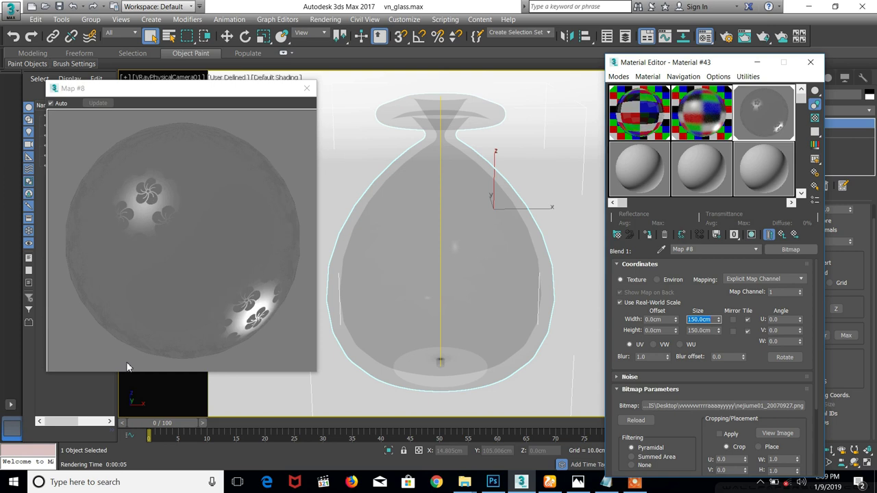
Run a V-Ray test render of the vase with the enlarged pattern, stopping it early and closing the render windows
click(744, 36)
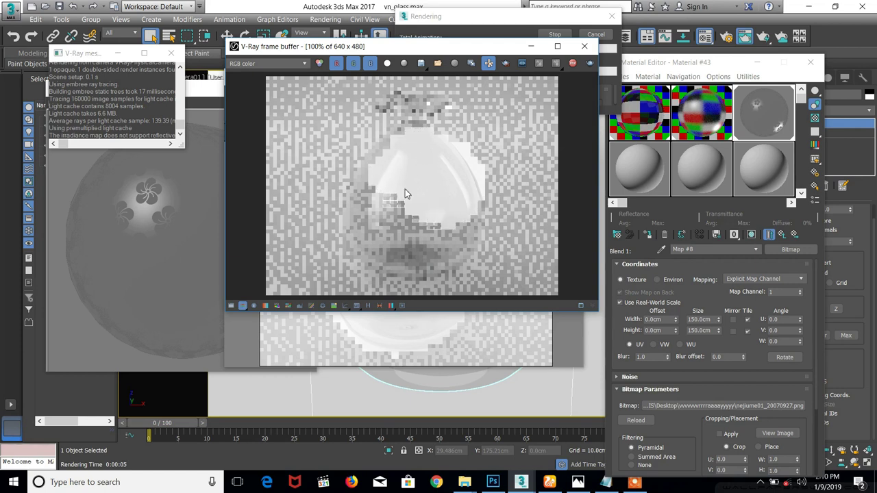
click(584, 46)
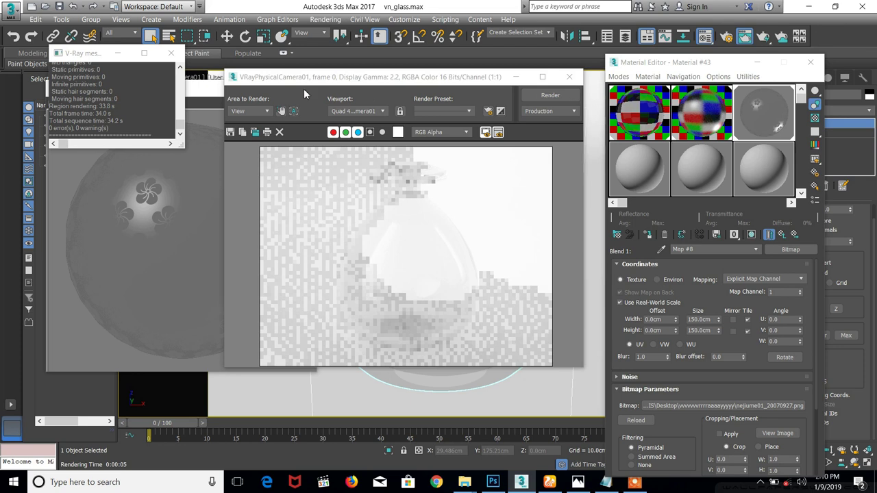
click(569, 77)
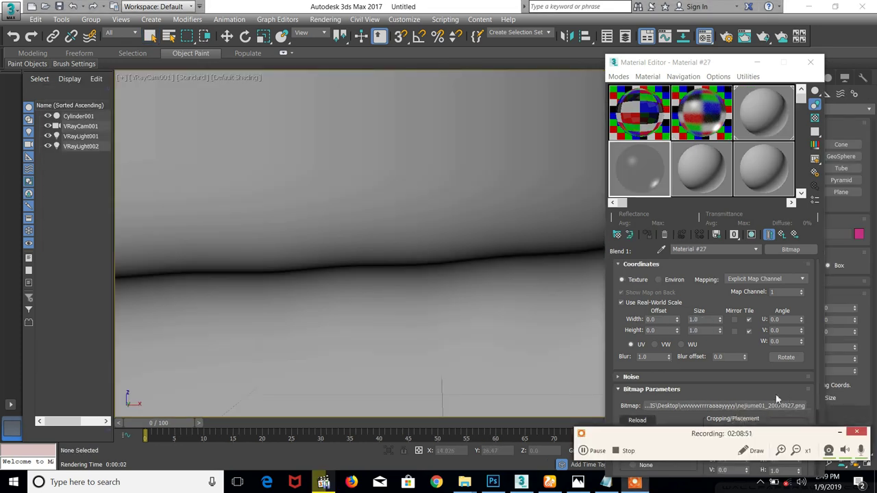
Review the clear glass, blurred glass and existing blend materials in the untitled cylinder scene
click(838, 433)
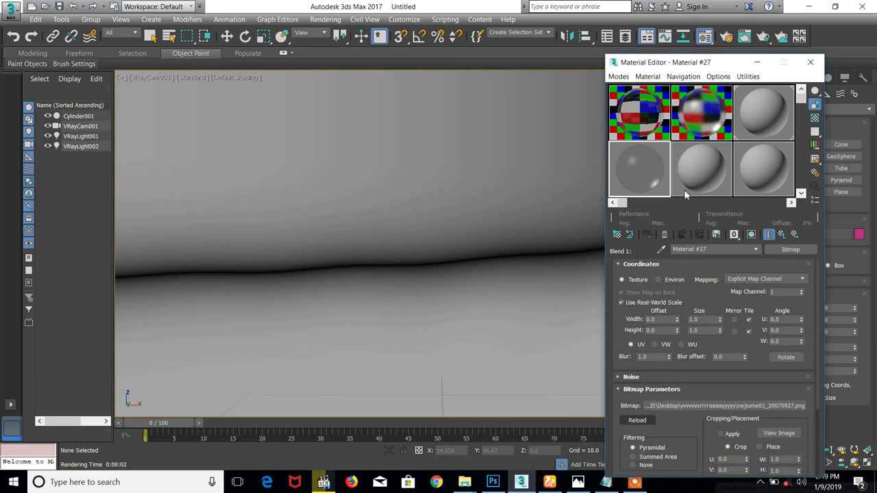
click(634, 119)
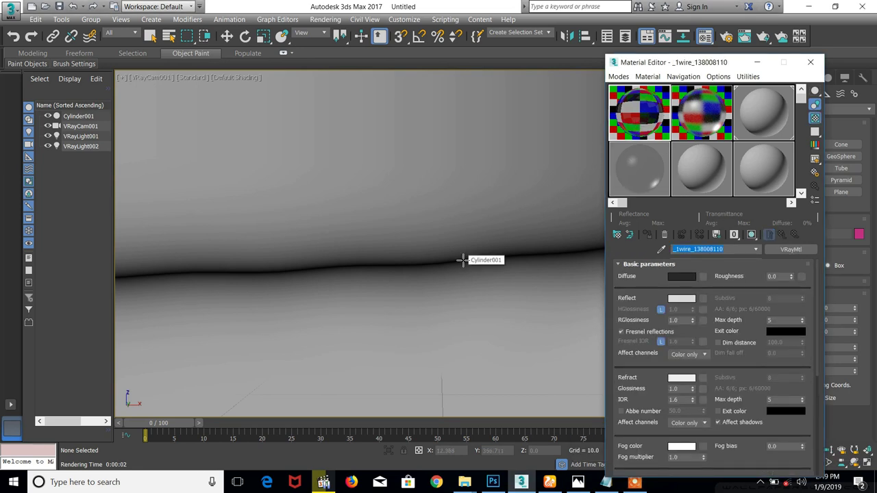
click(697, 235)
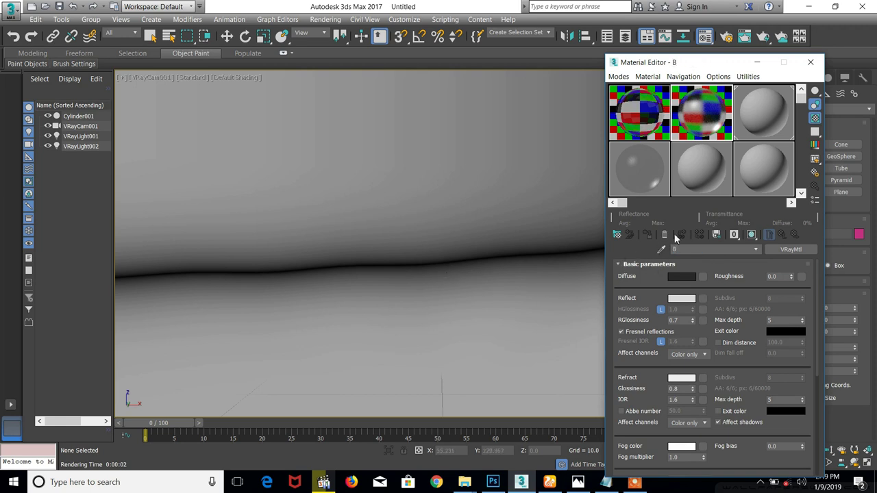
click(644, 177)
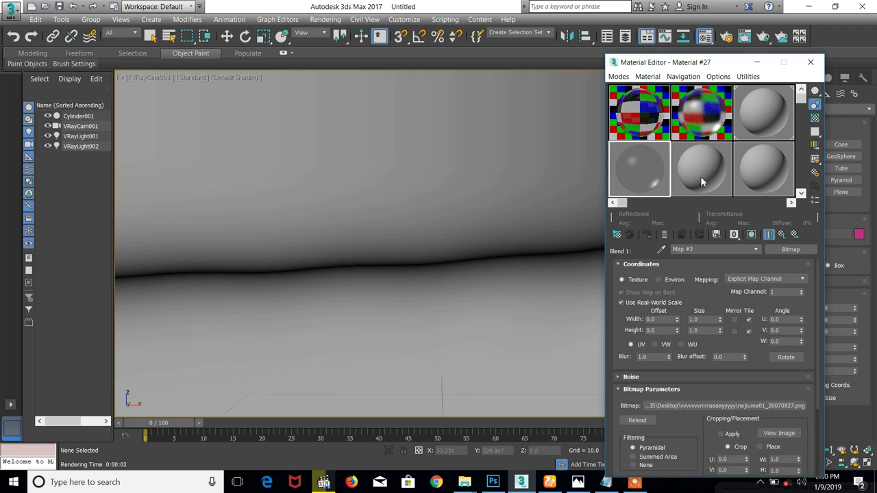
Reset the fourth material slot to a blank material and change its type to VRayBlendMtl
click(637, 180)
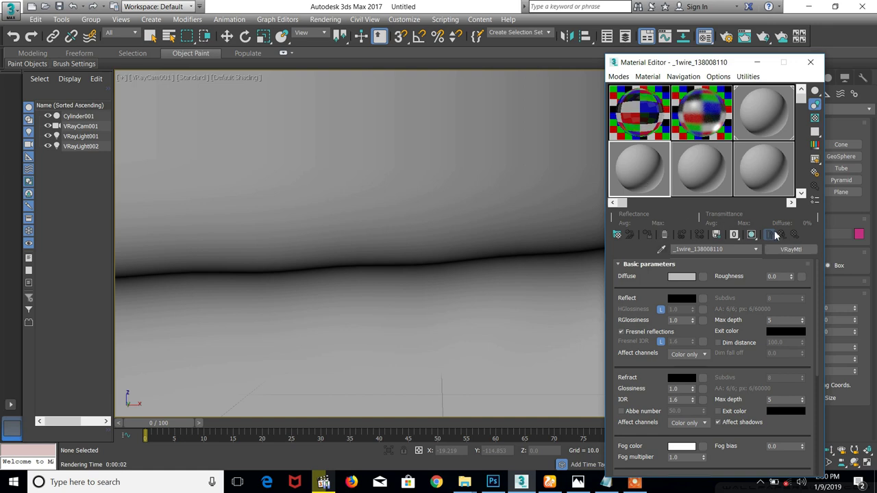
click(617, 235)
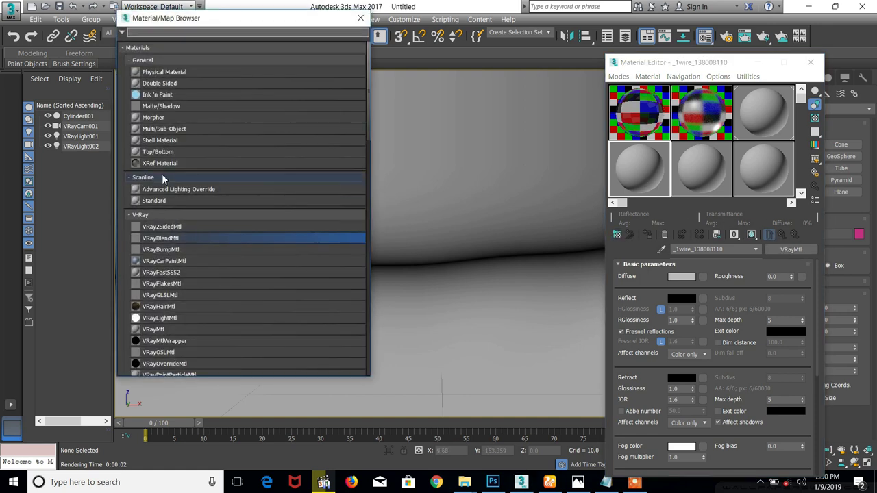
double_click(164, 239)
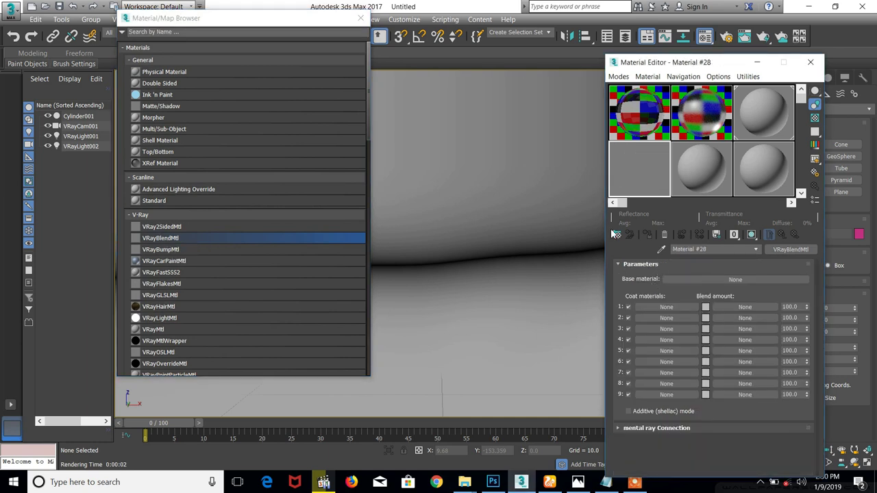
click(361, 18)
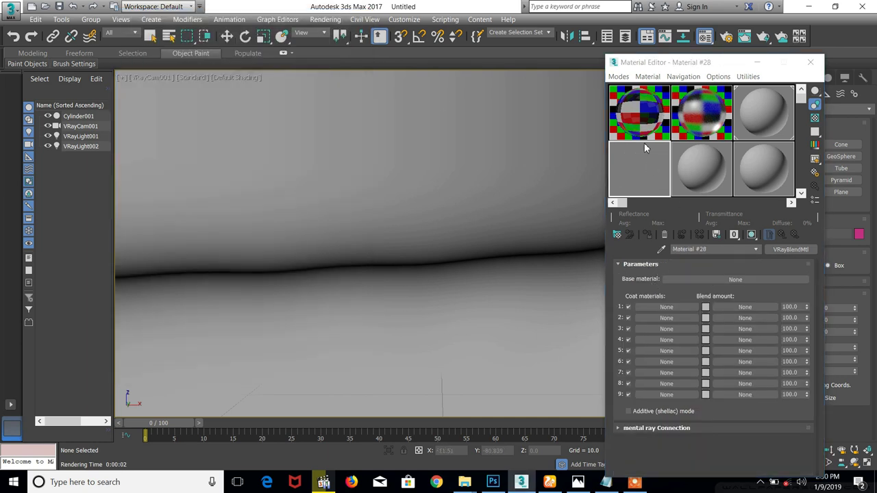
Copy glass material A into the blend's base material and material B into its first coat, both as copies
drag(733, 283, 734, 280)
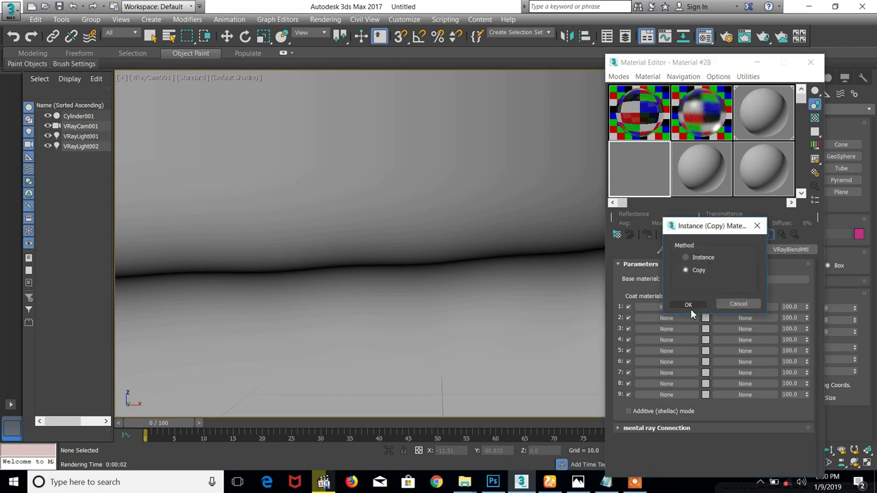
click(690, 306)
drag(694, 123, 670, 311)
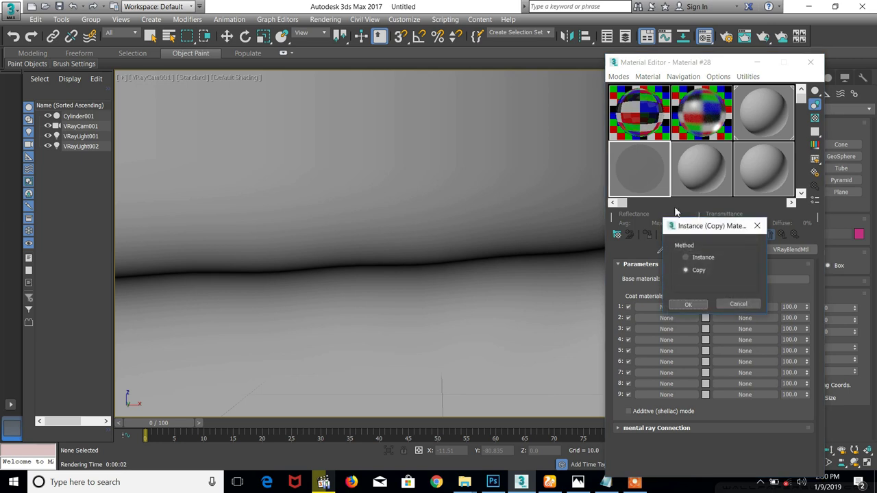
click(689, 304)
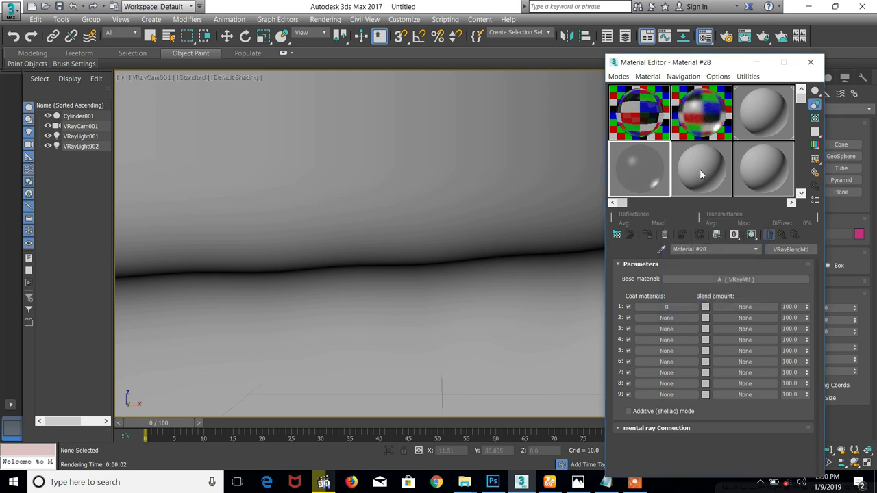
Load the nejiume01_20070927 bitmap as the blend amount map of the first coat
click(744, 307)
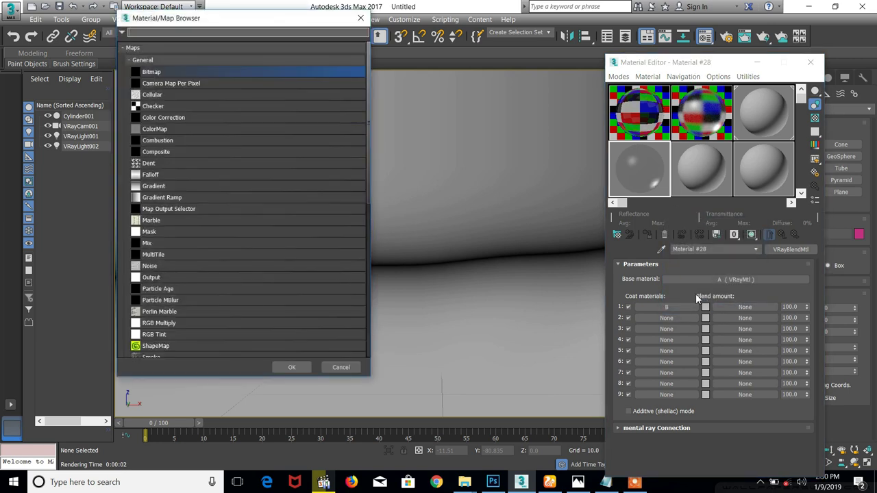
double_click(155, 72)
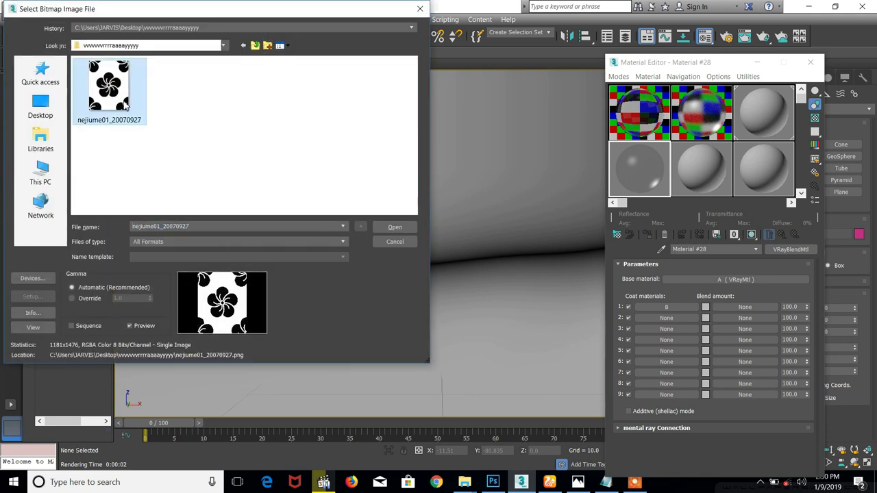
double_click(122, 100)
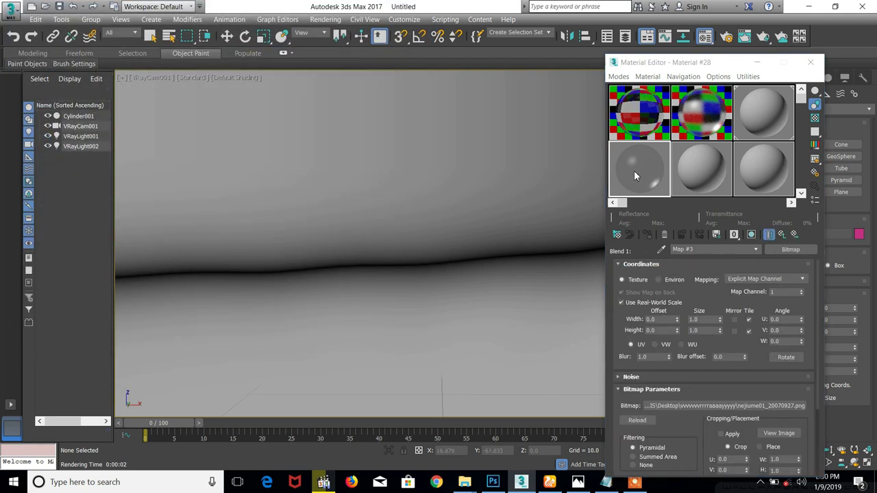
Set the bitmap's real-world width and height to 100, checking the pattern in an enlarged material preview
double_click(634, 173)
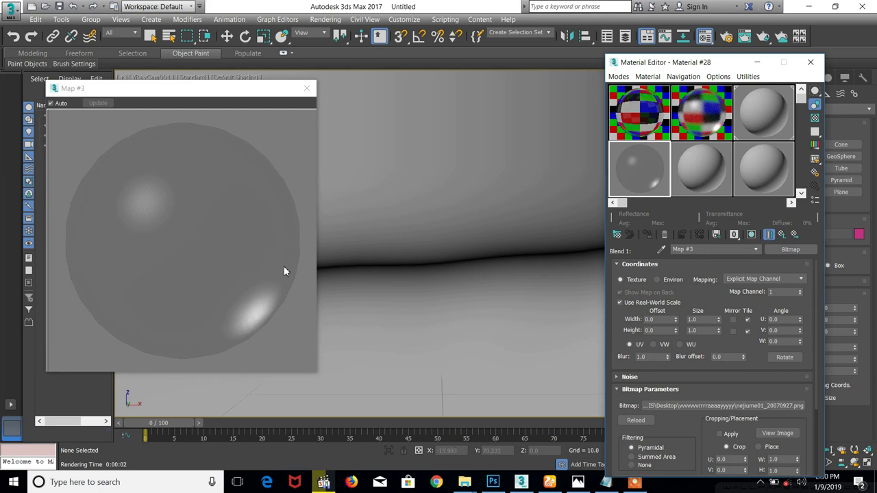
double_click(705, 320)
text(50)
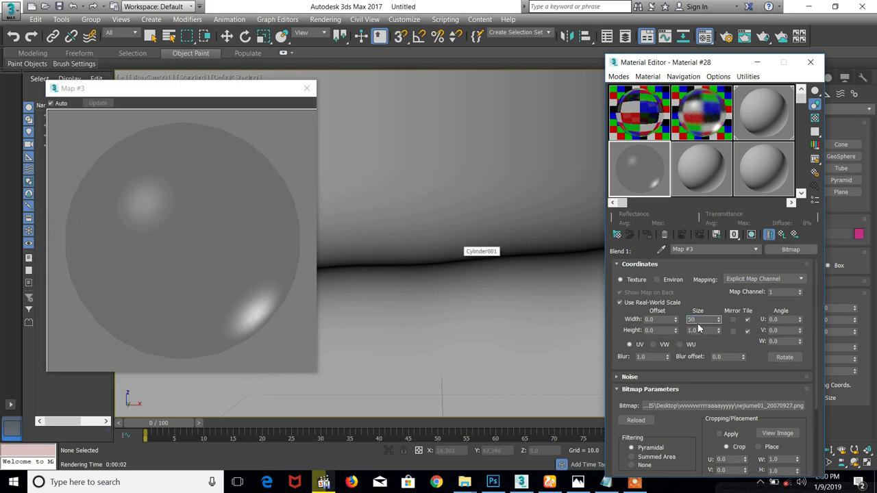
key(Tab)
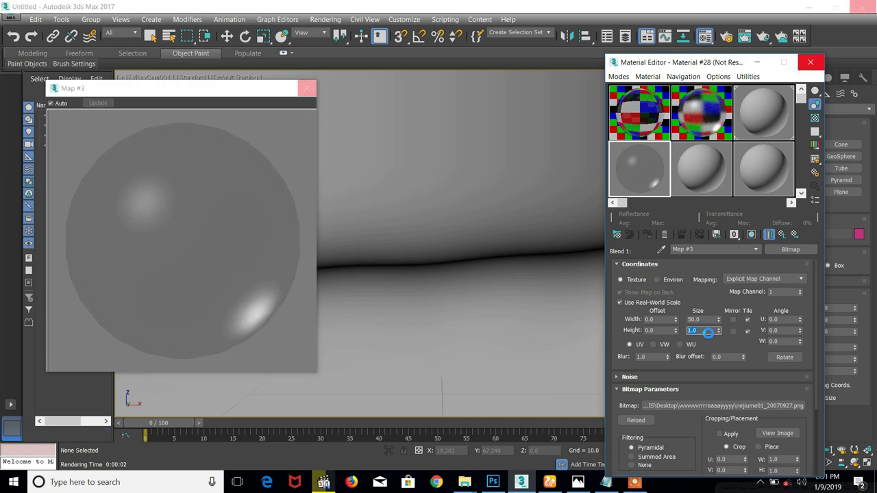
text(55)
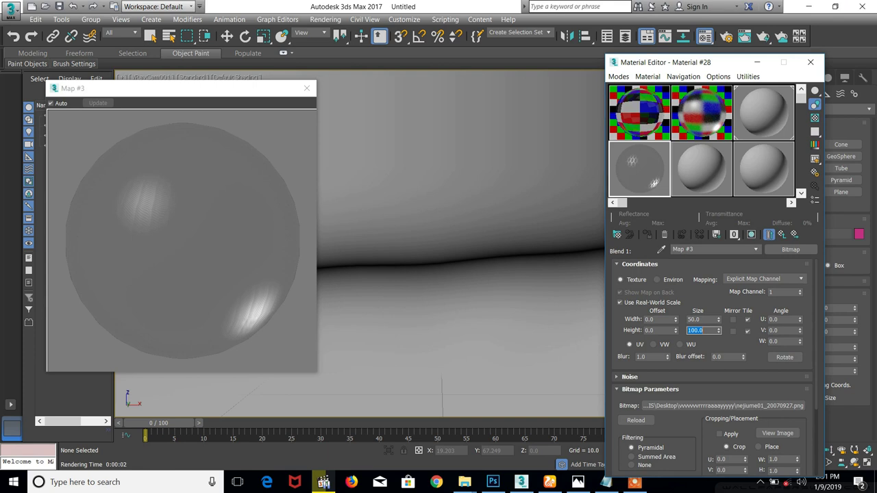
drag(706, 320, 689, 321)
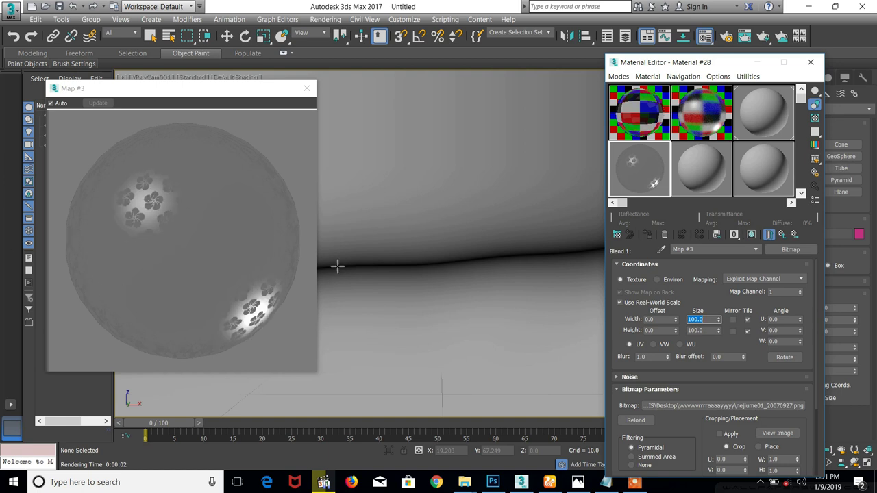
click(309, 104)
click(308, 89)
Create a tall box across the camera view and scale it to about 58% along X
right_click(360, 282)
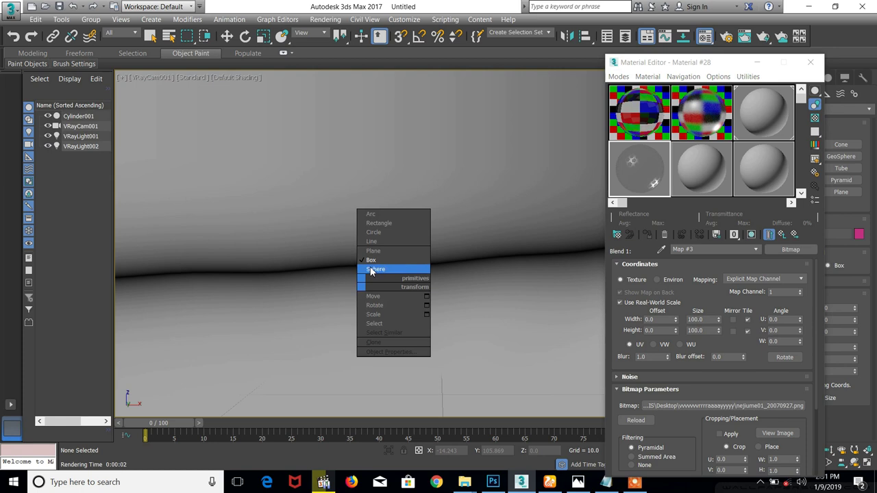
click(372, 261)
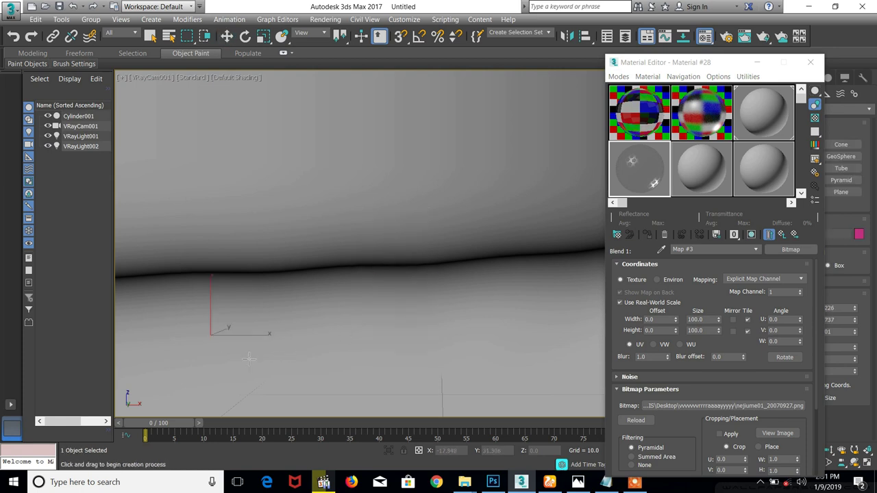
drag(211, 335, 589, 402)
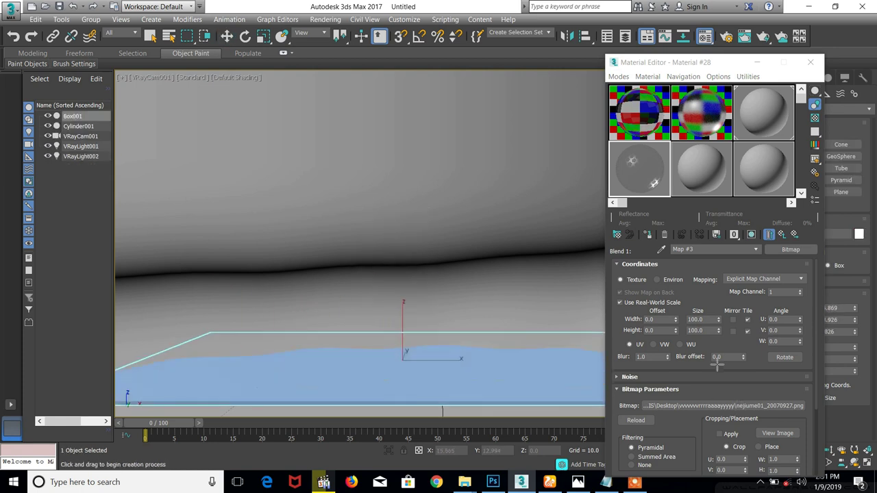
click(638, 231)
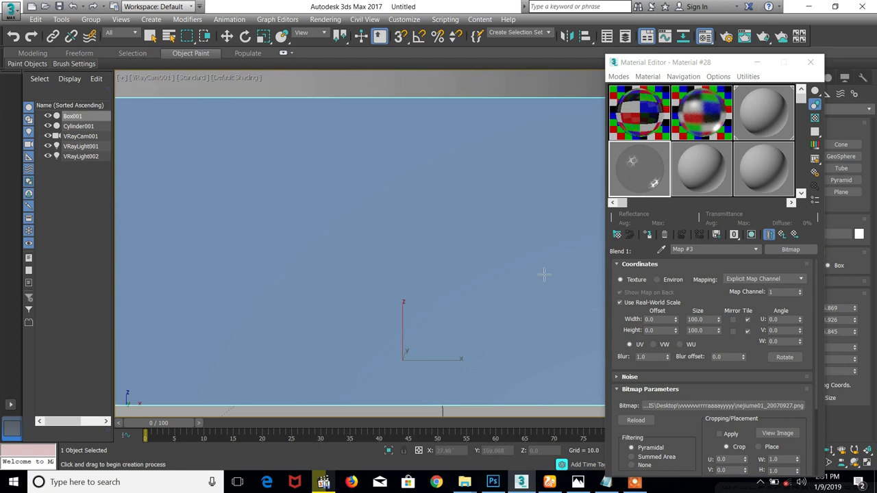
key(w)
key(r)
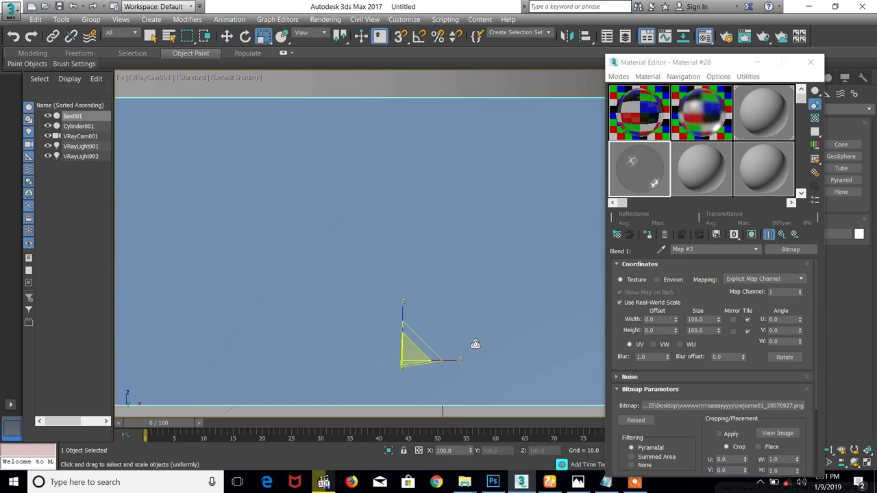
drag(452, 360, 479, 342)
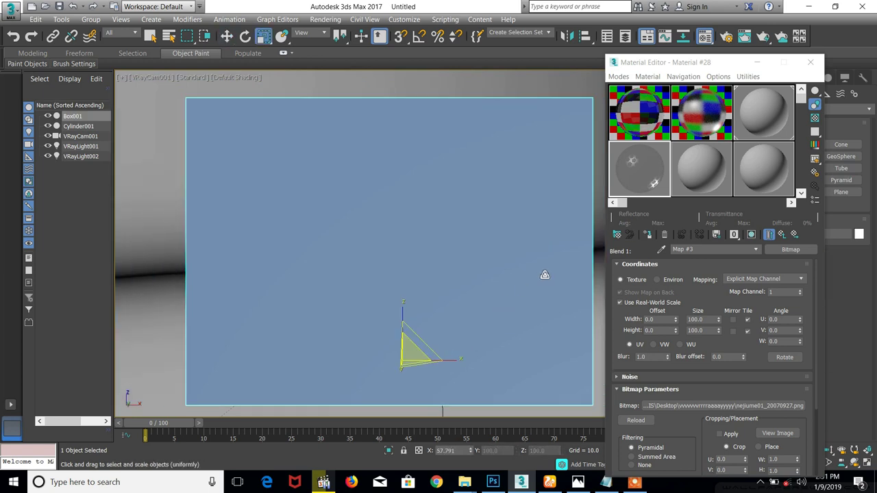
Assign the blend material to the box and start a V-Ray render of the camera view
drag(635, 183, 548, 190)
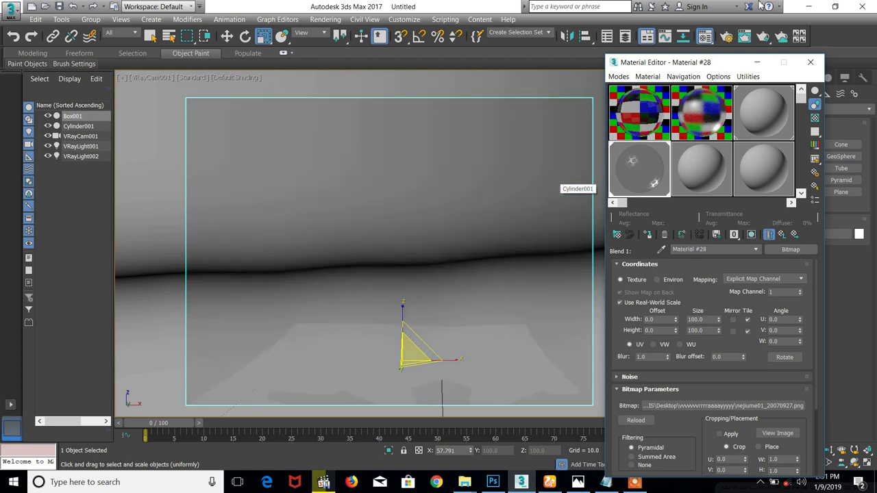
click(743, 41)
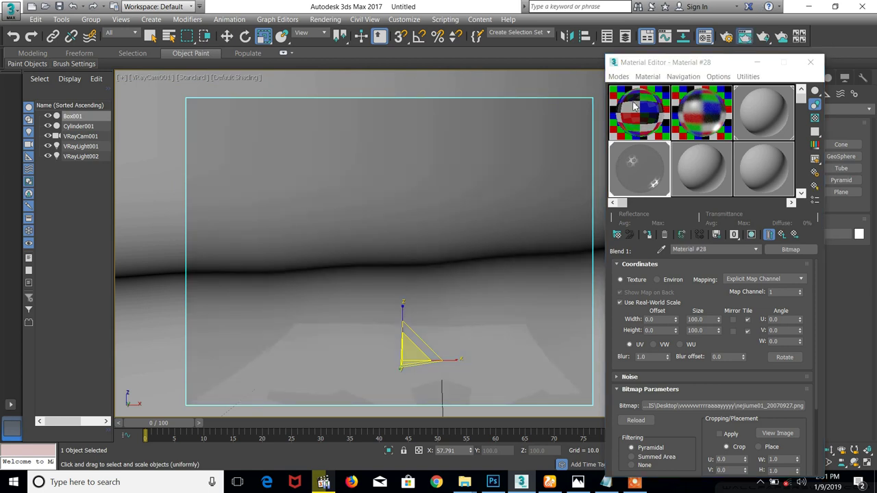
click(618, 58)
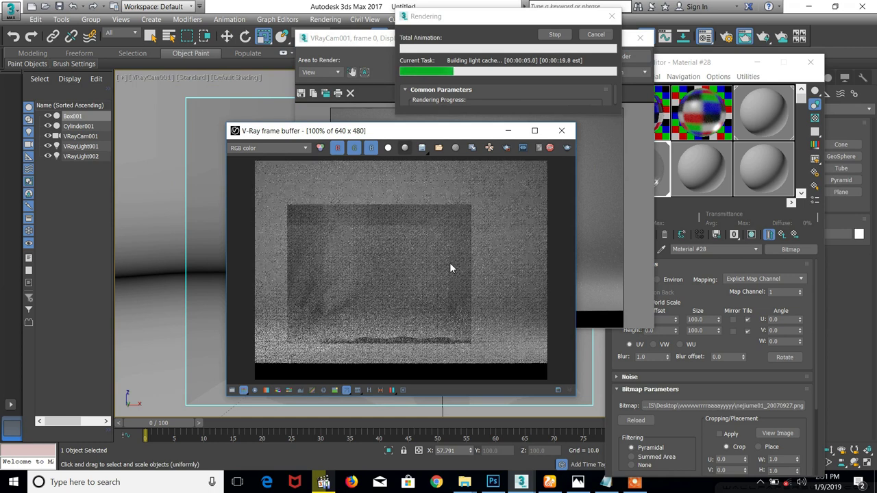
Stop the running V-Ray render and close both the frame buffer and the rendered frame window
click(490, 149)
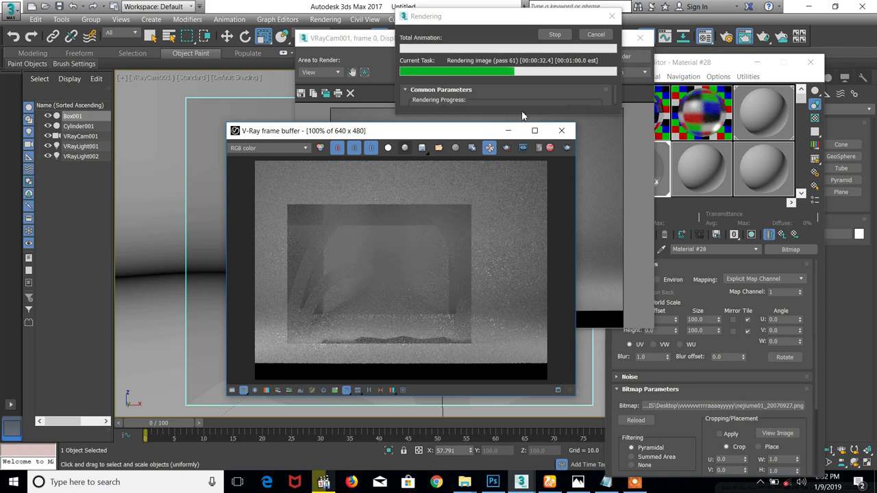
click(549, 147)
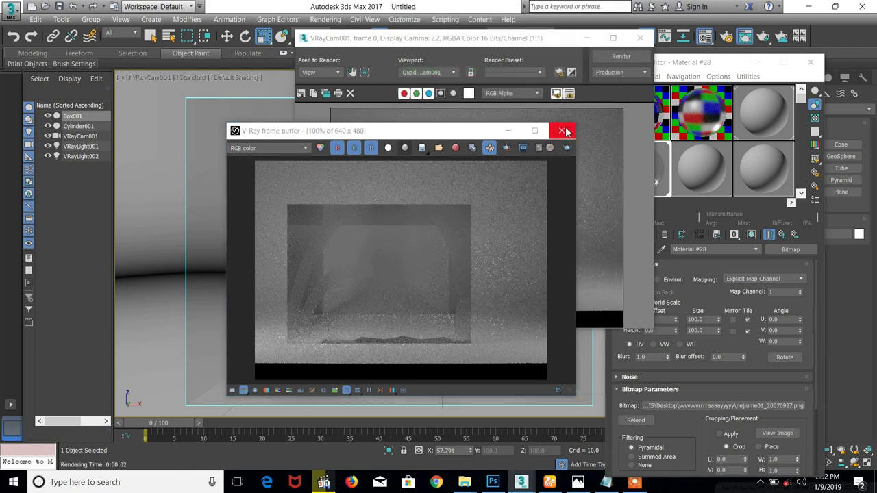
click(562, 131)
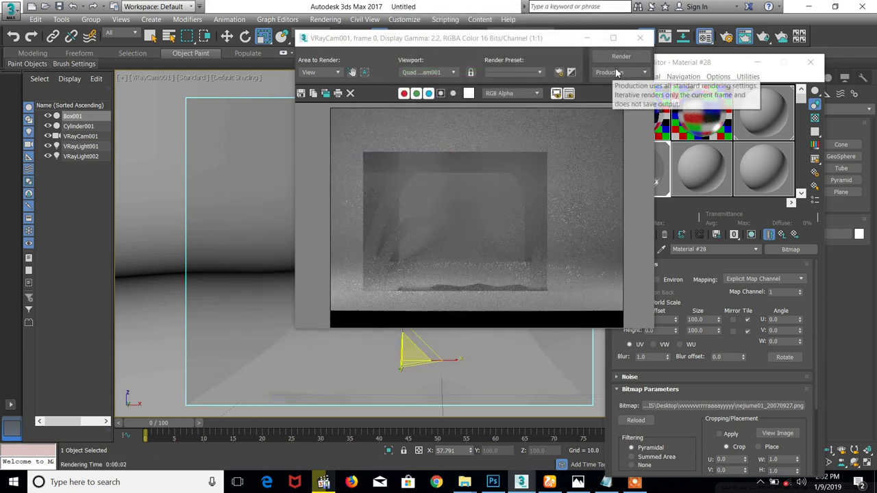
click(640, 38)
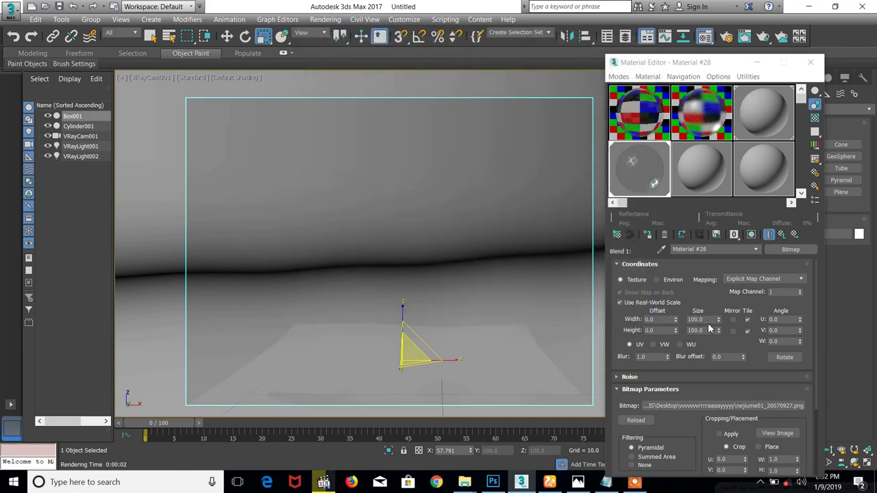
Set the blend bitmap's real-world width and height to 50 and render the camera view again
click(709, 319)
text(50)
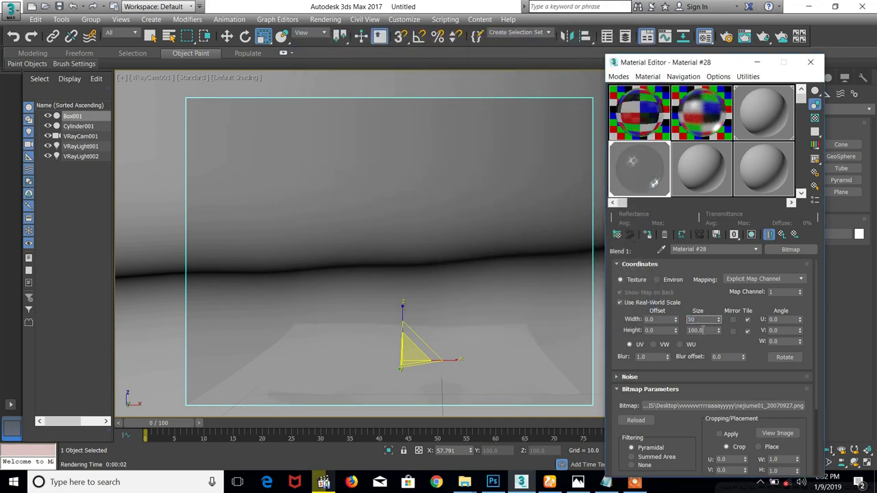
key(Tab)
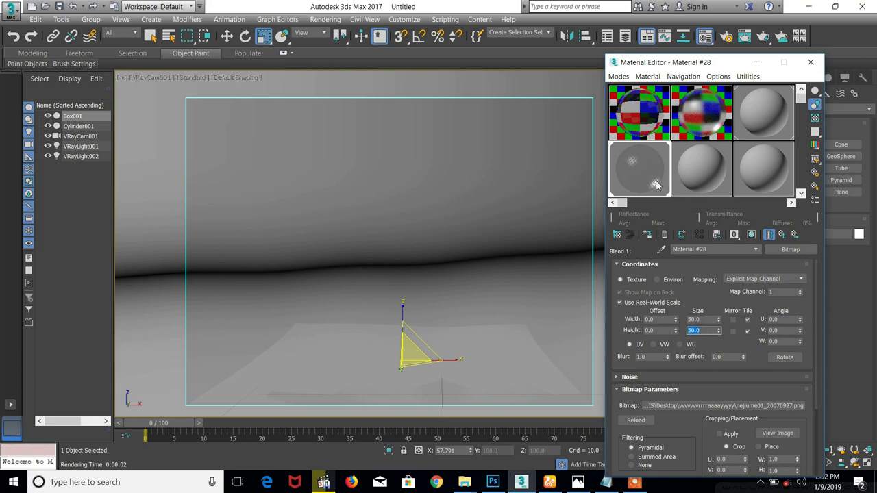
click(706, 337)
key(shift+q)
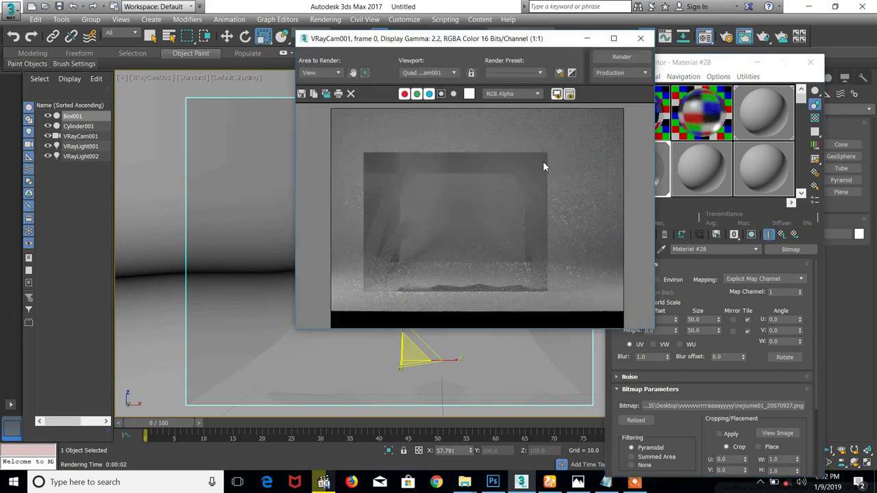
click(622, 57)
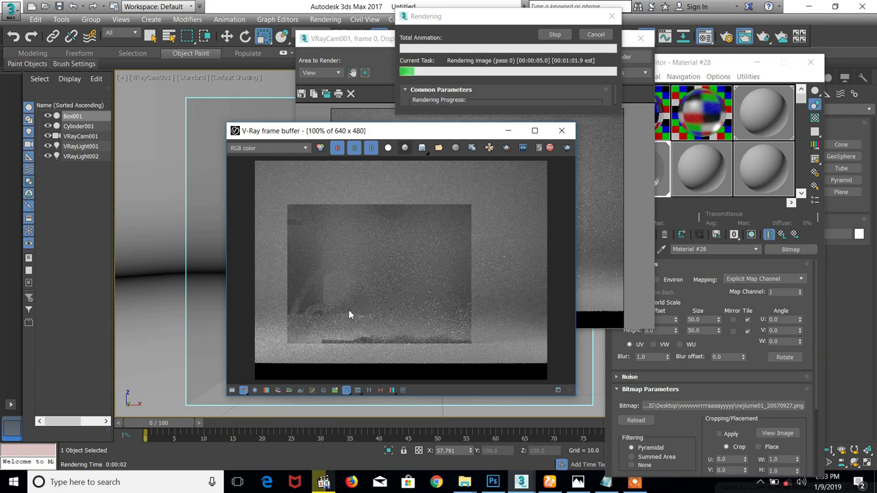
Compare the render with the nejiume01_20070927 image in its folder, and stop the render and close the frame buffer
mouse_move(464, 482)
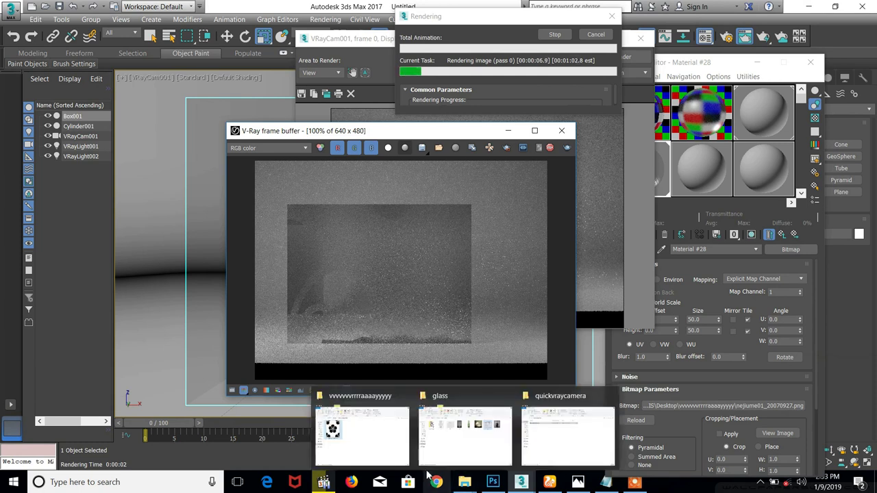
click(383, 442)
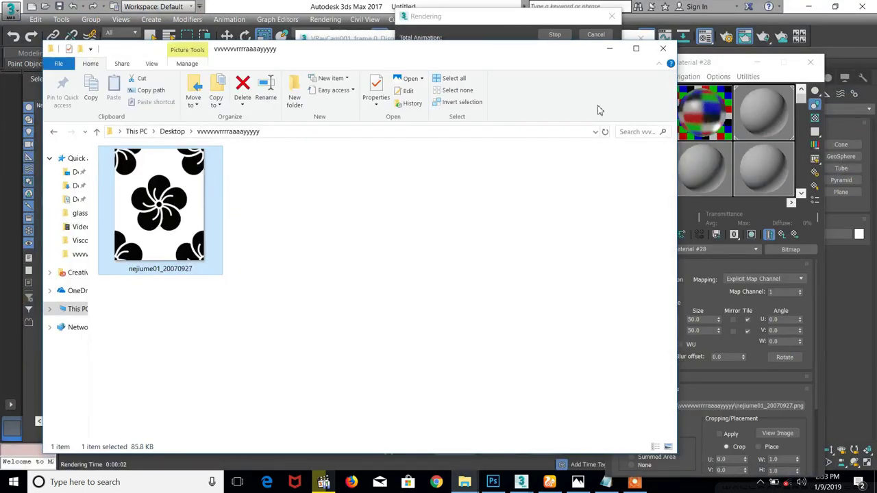
click(610, 48)
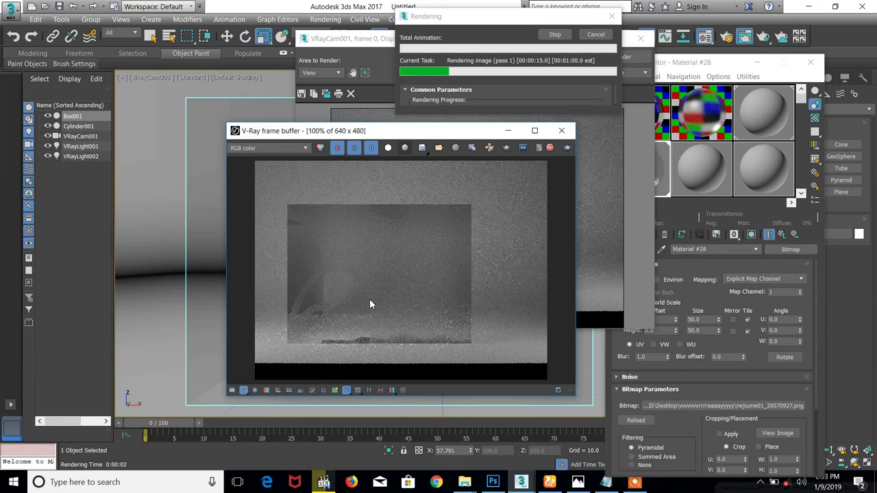
click(550, 147)
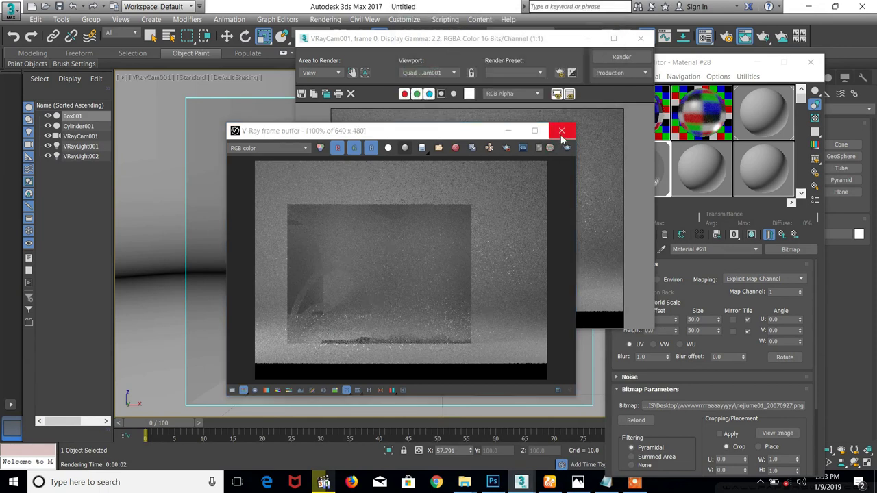
click(562, 131)
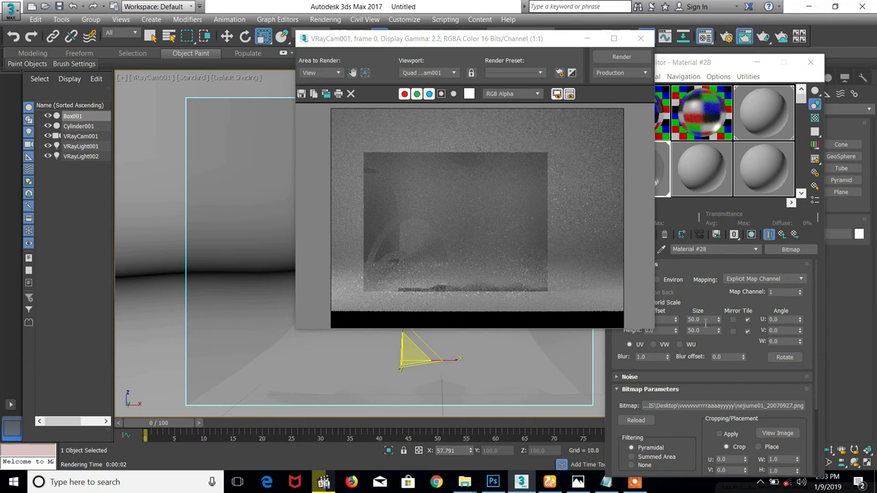
Set the blend bitmap's real-world width and height to 10 and start another V-Ray render of the camera view
click(640, 331)
text(1)
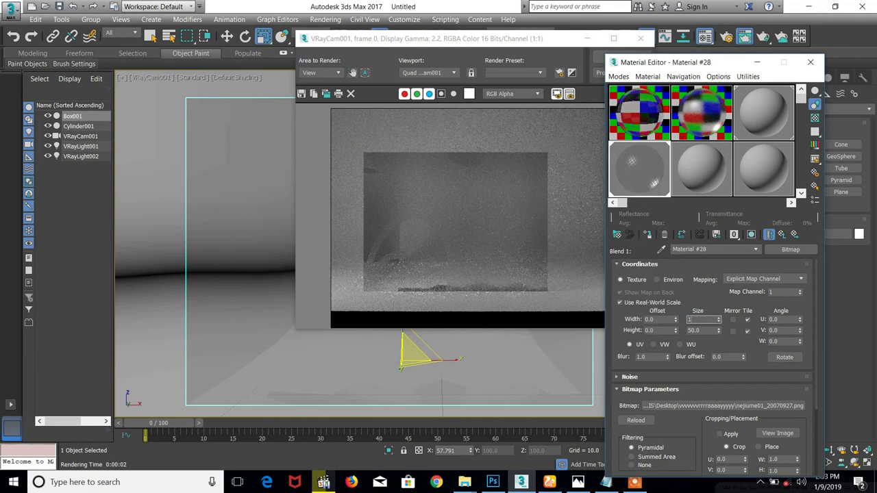
text(0)
key(Tab)
text(10)
click(558, 49)
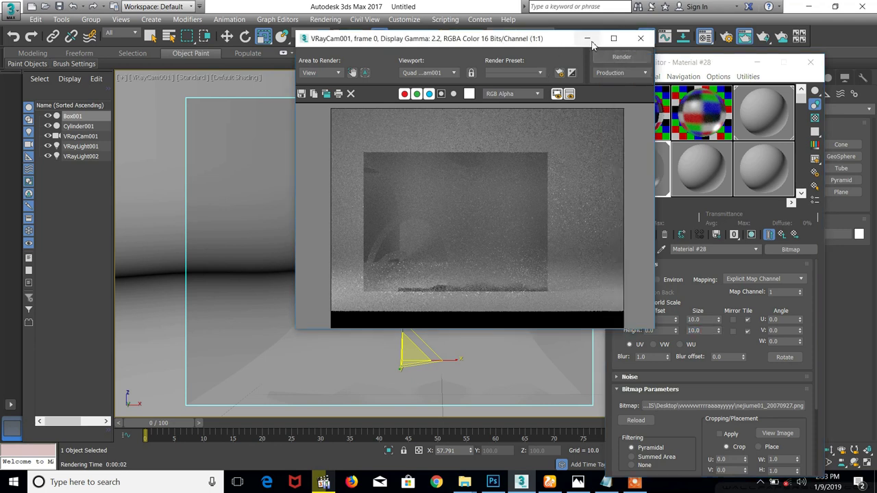
click(623, 59)
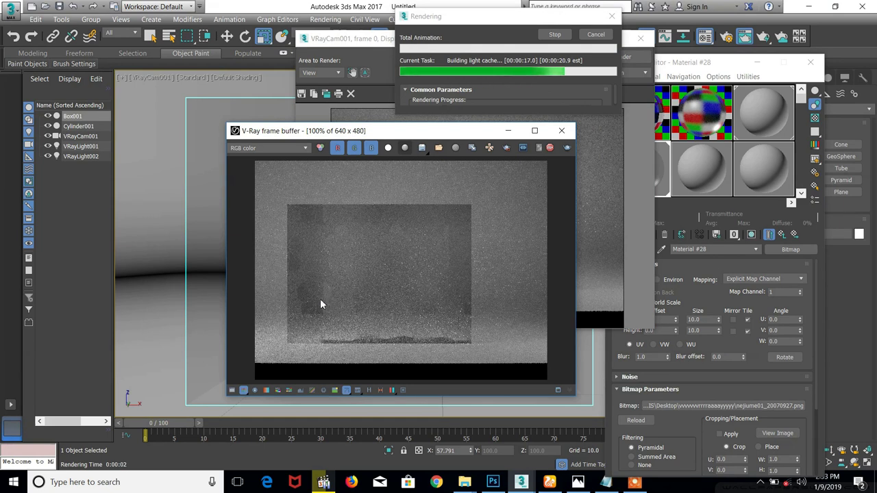
Examine the flower pattern on the rendered box up close and compare it with the source image in its folder
scroll(311, 293, up, 1)
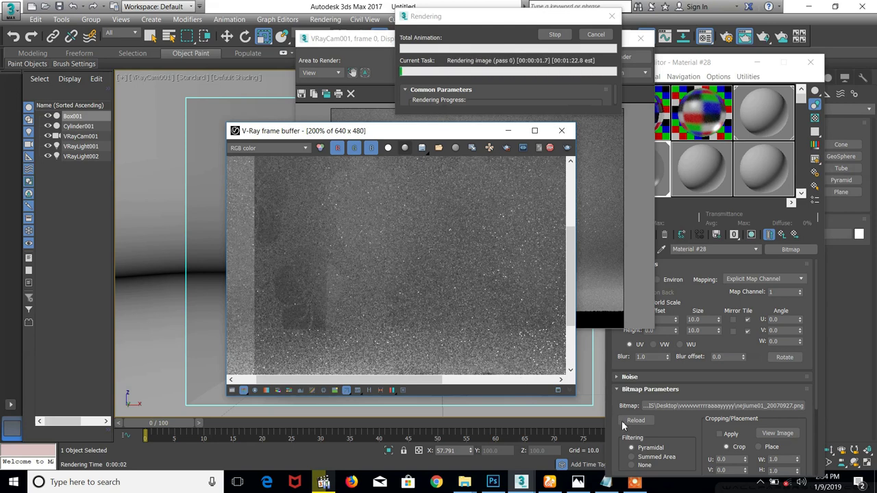
mouse_move(457, 481)
click(361, 431)
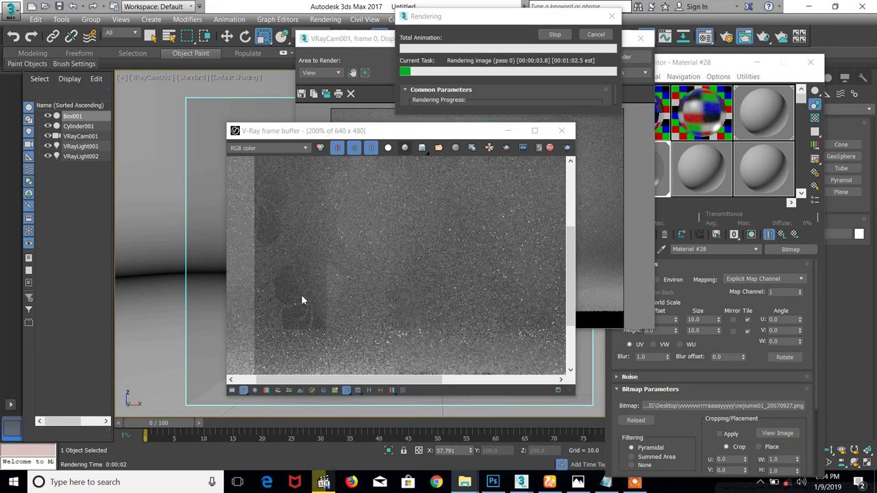
click(607, 53)
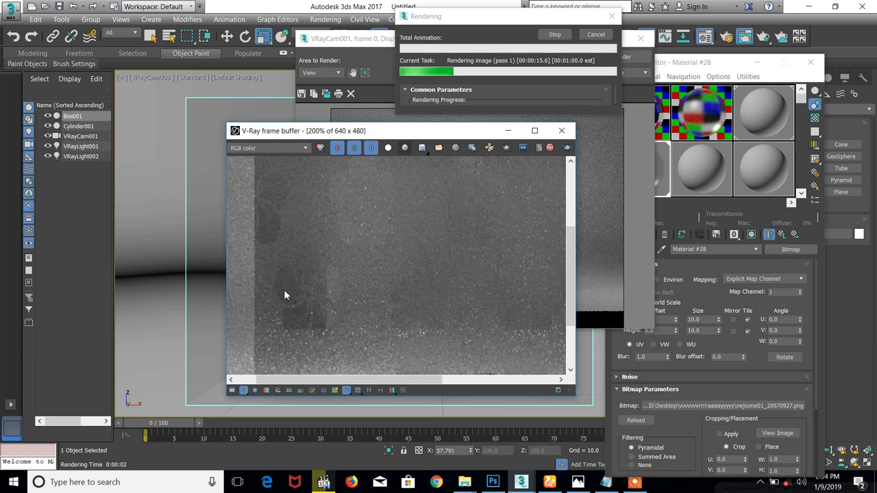
double_click(347, 277)
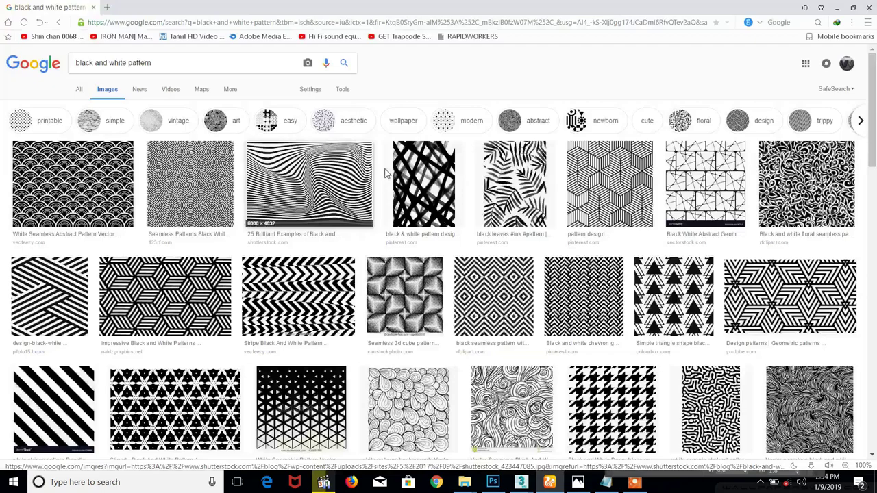
Switch to the browser, look through the Google Images results for "black and white pattern", and return to 3ds Max
key(alt+Tab)
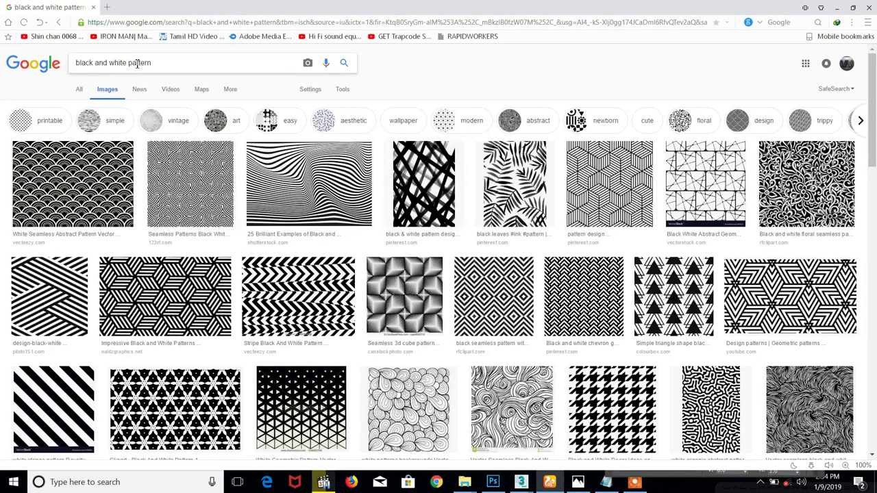
scroll(236, 237, down, 1)
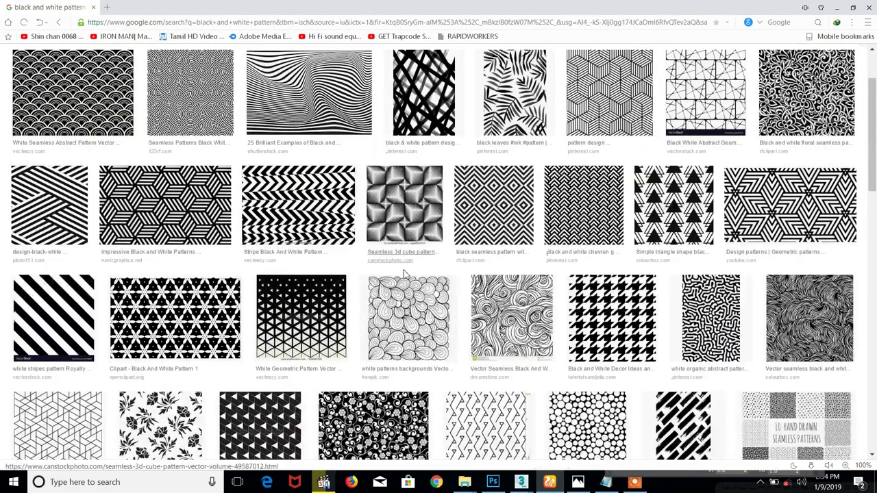
click(836, 9)
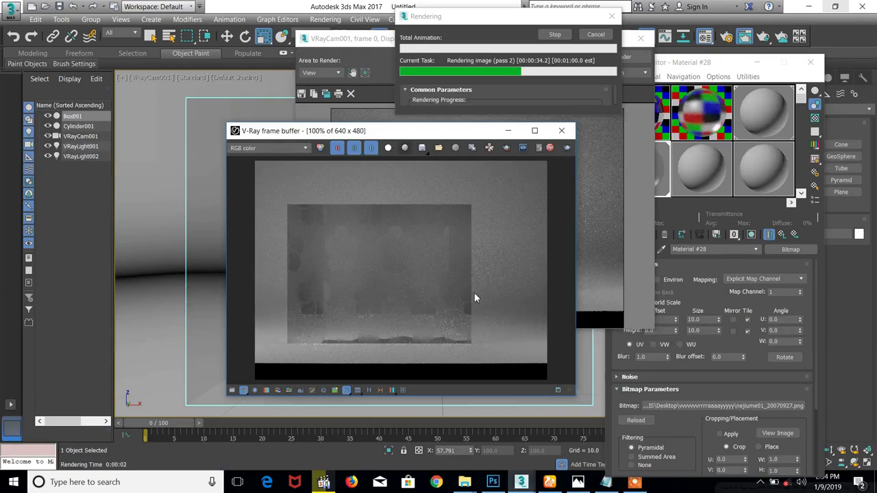
Cancel the render and clear the blend amount map of the blend material's first coat, leaving its slot empty
click(784, 243)
click(593, 34)
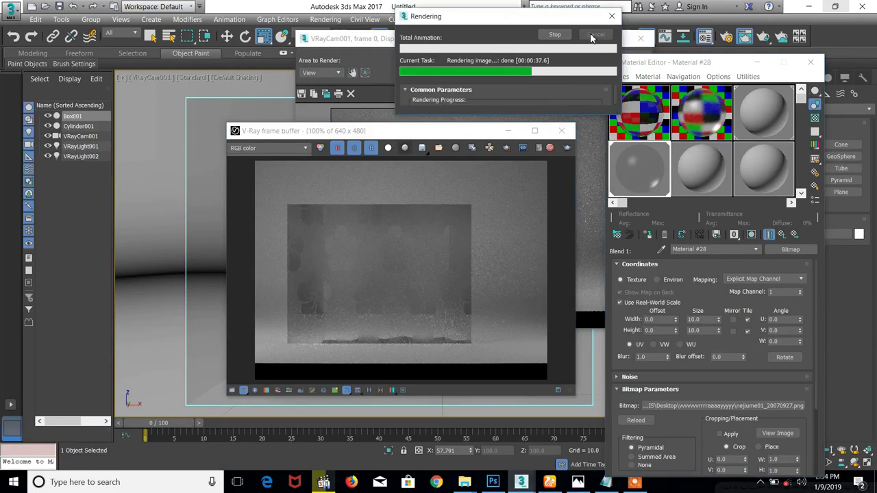
click(781, 235)
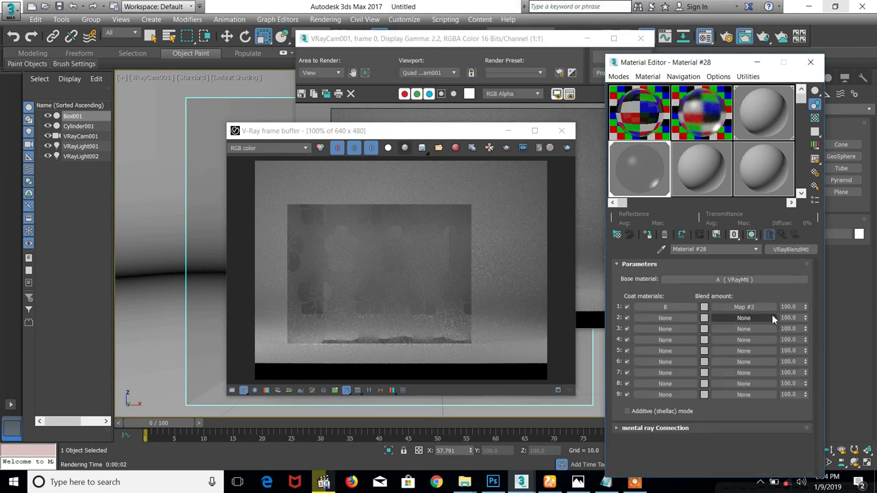
right_click(755, 306)
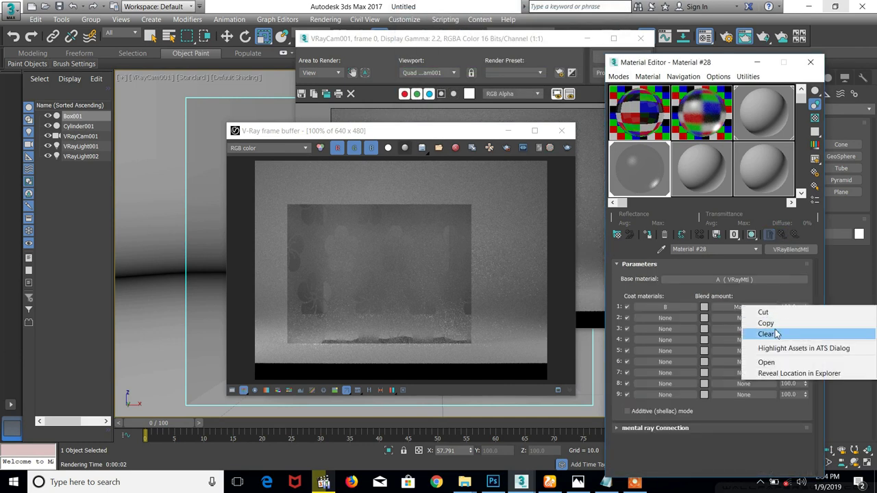
click(766, 333)
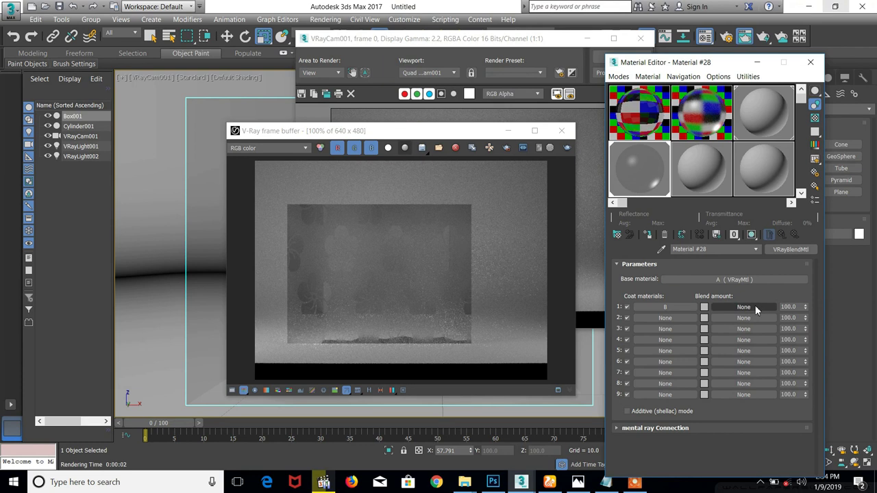
click(745, 309)
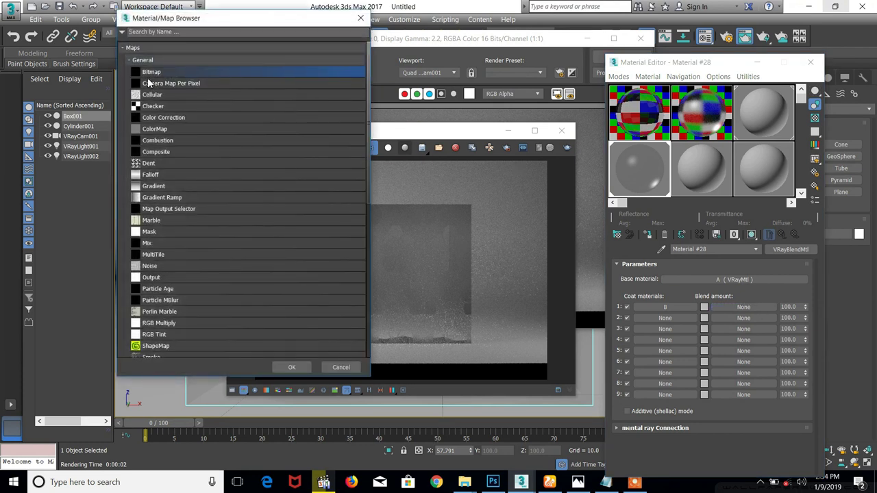
click(361, 18)
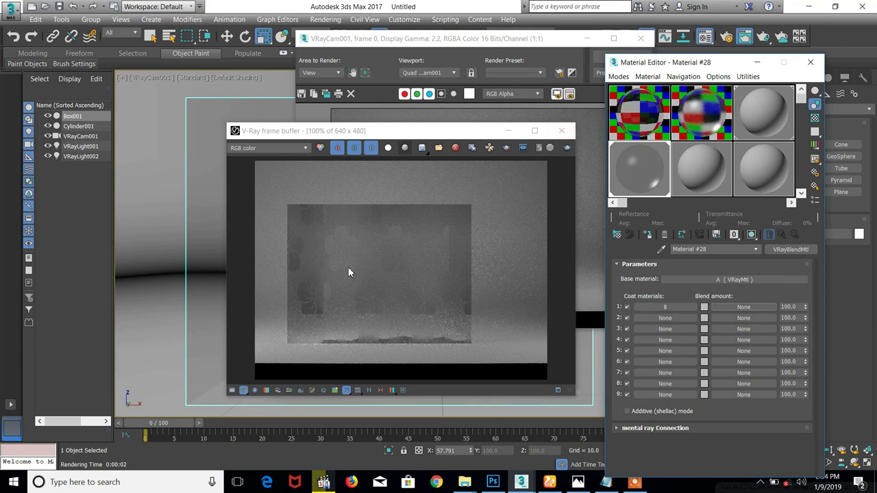
Close the V-Ray frame buffer and the rendered frame window, and delete the box from the scene
scroll(312, 286, up, 3)
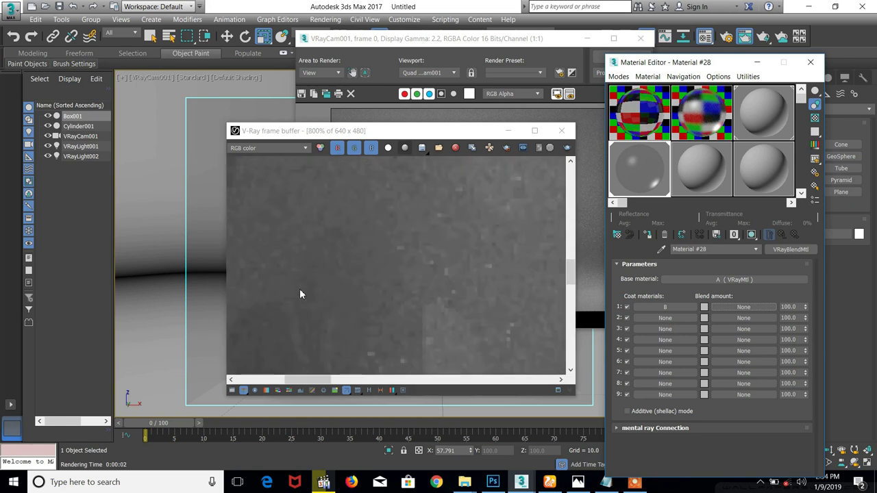
click(561, 136)
click(641, 39)
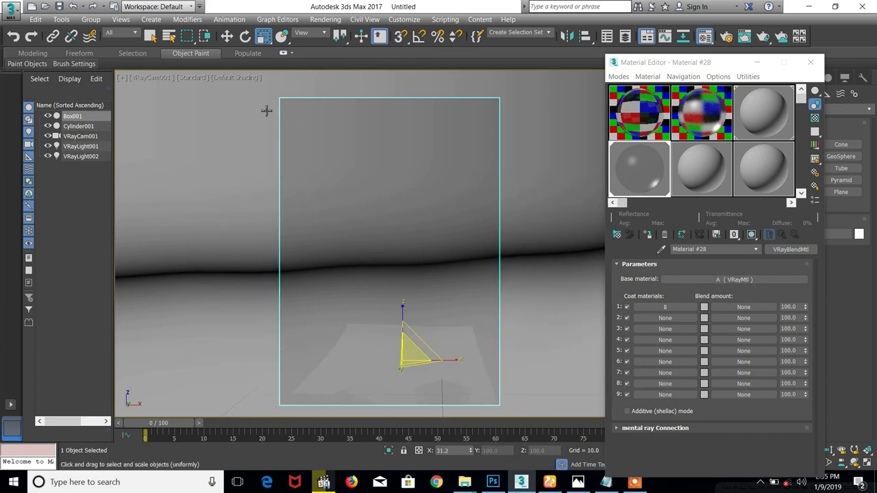
key(Delete)
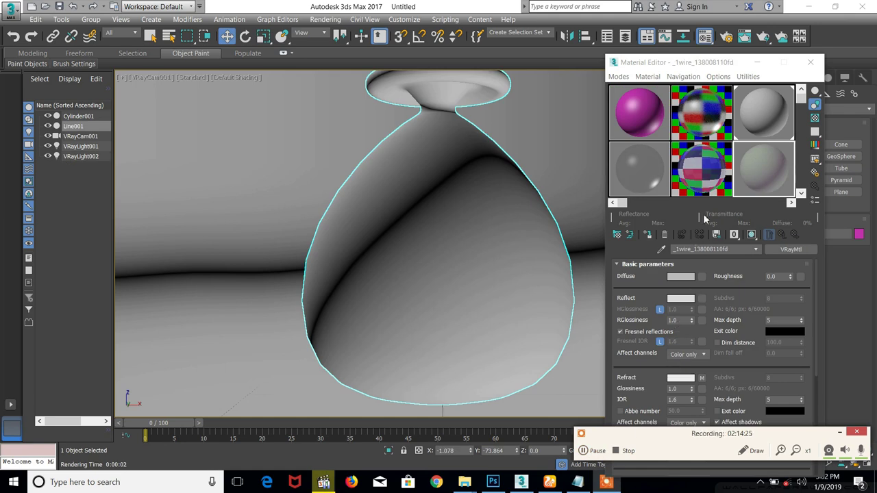
Open the refract map of the _1wire_138008110fd material and examine its Gradient Ramp parameters
click(759, 177)
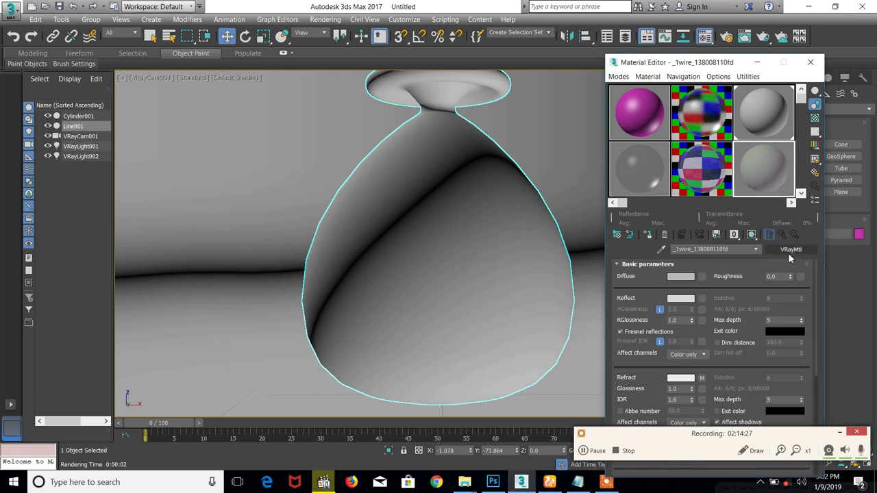
click(702, 378)
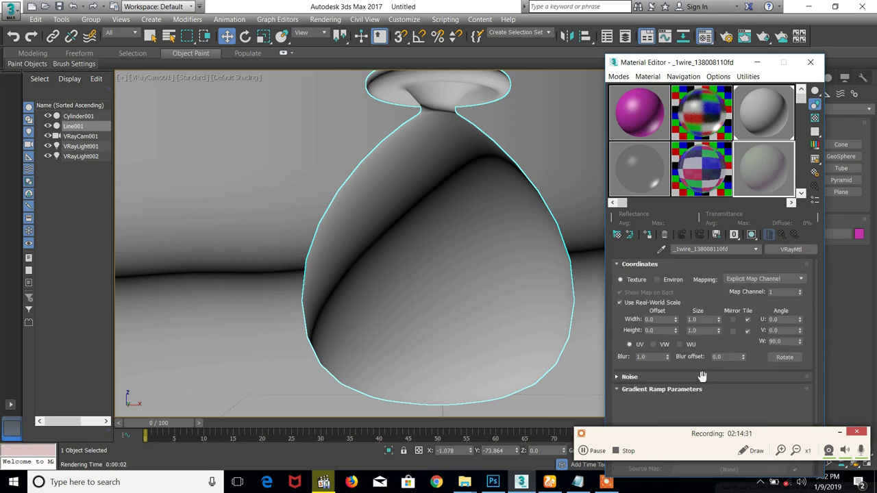
scroll(715, 389, down, 5)
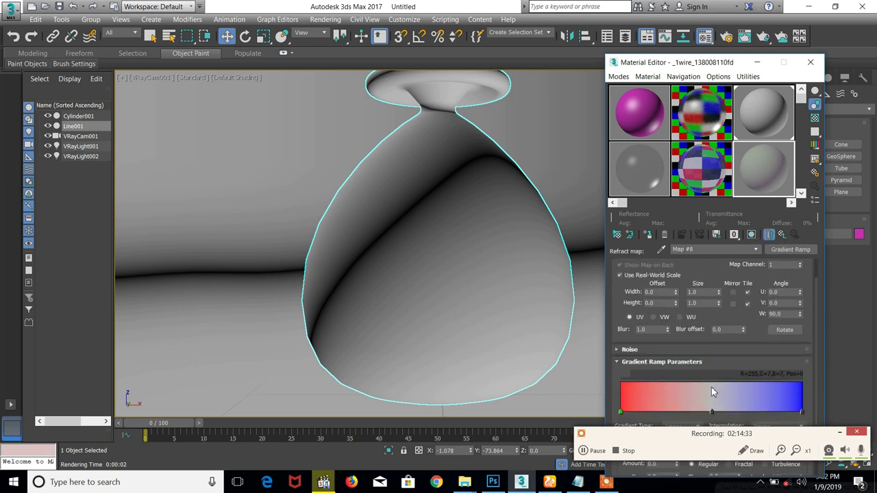
scroll(754, 308, up, 5)
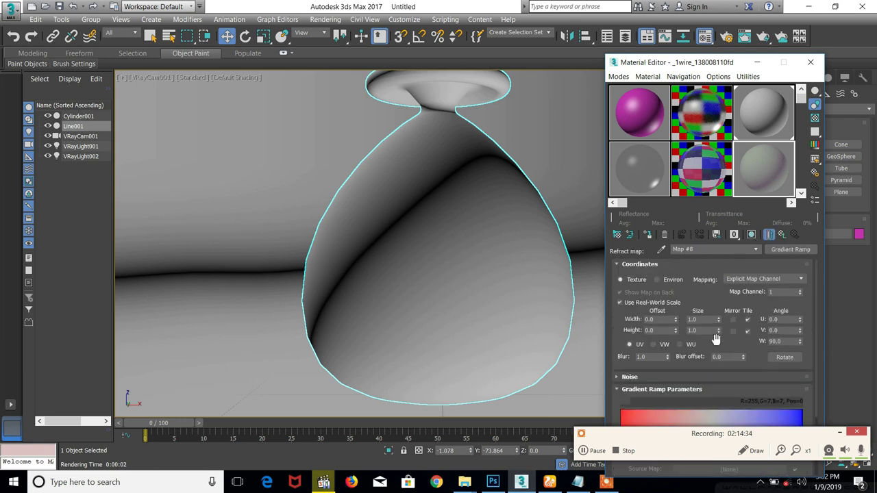
click(782, 234)
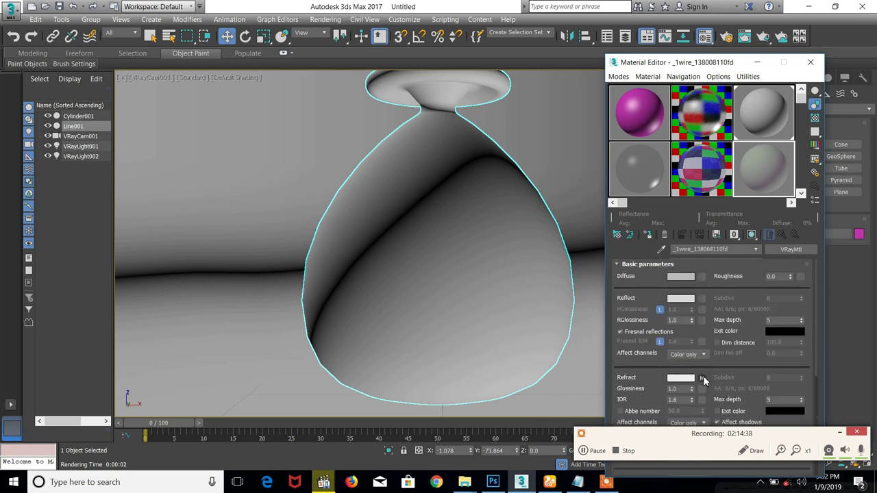
click(702, 301)
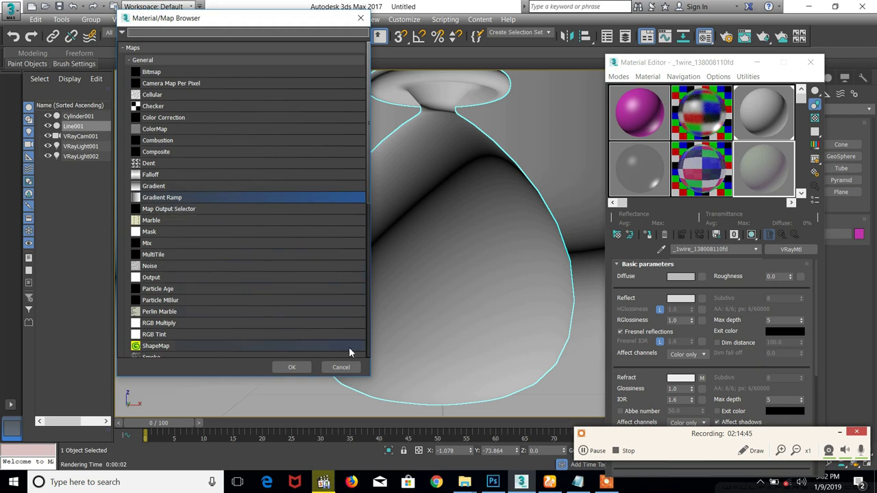
click(340, 367)
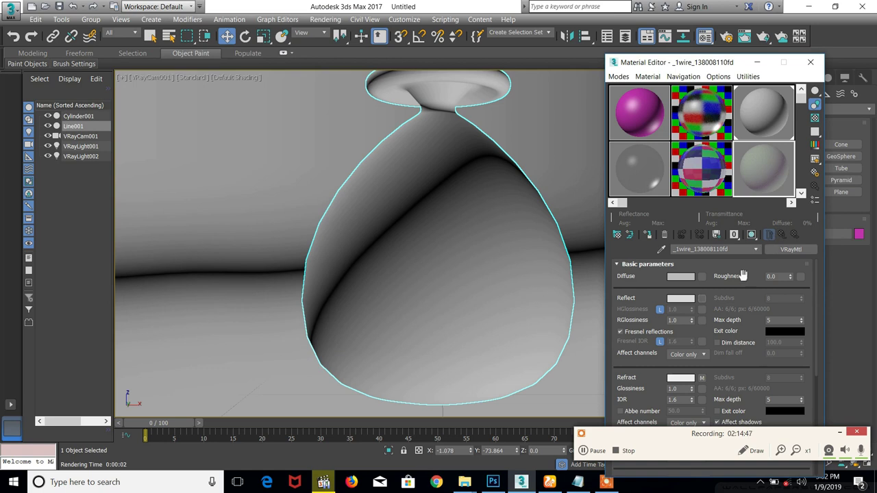
Open the refract Gradient Ramp and darken its starting flag at position 0 to dark red, RGB 111, 3, 3
scroll(692, 368, down, 2)
click(703, 323)
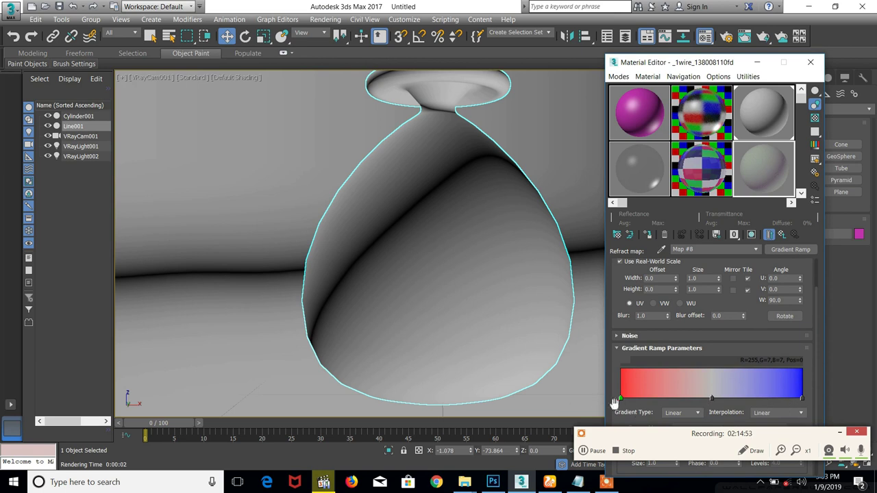
double_click(620, 399)
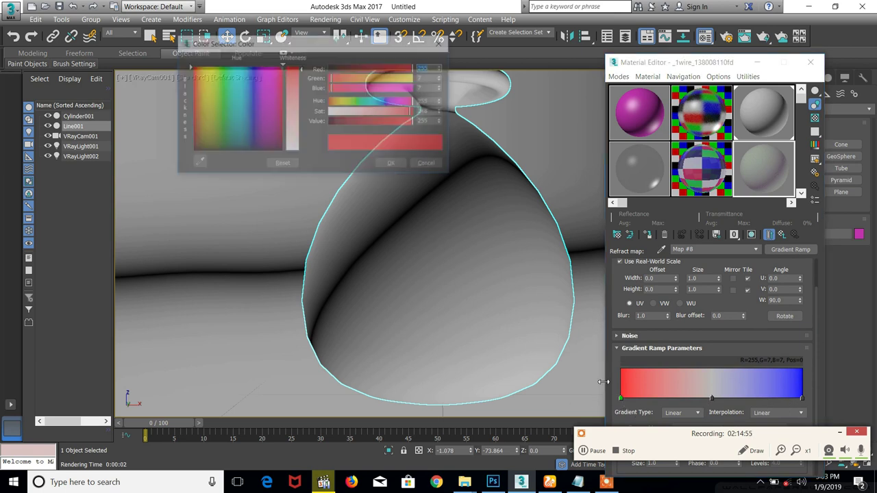
mouse_move(414, 122)
mouse_down()
mouse_move(397, 123)
mouse_move(412, 123)
mouse_up()
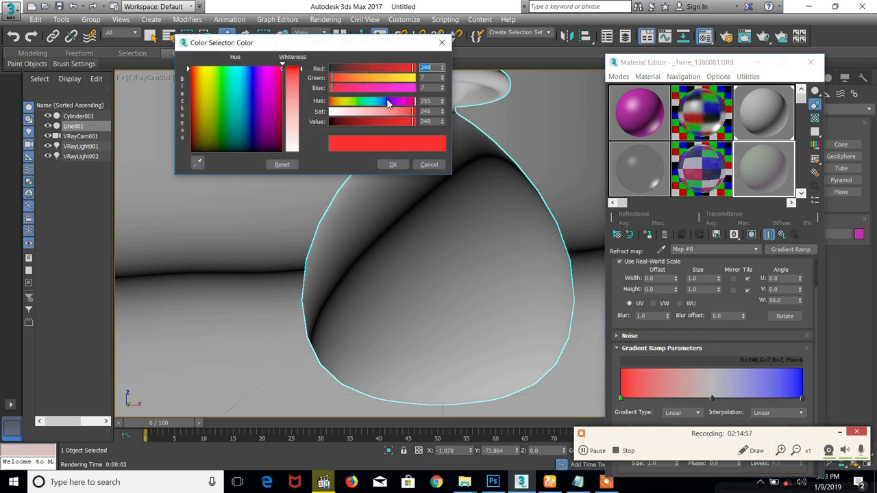
drag(374, 101, 372, 122)
click(392, 164)
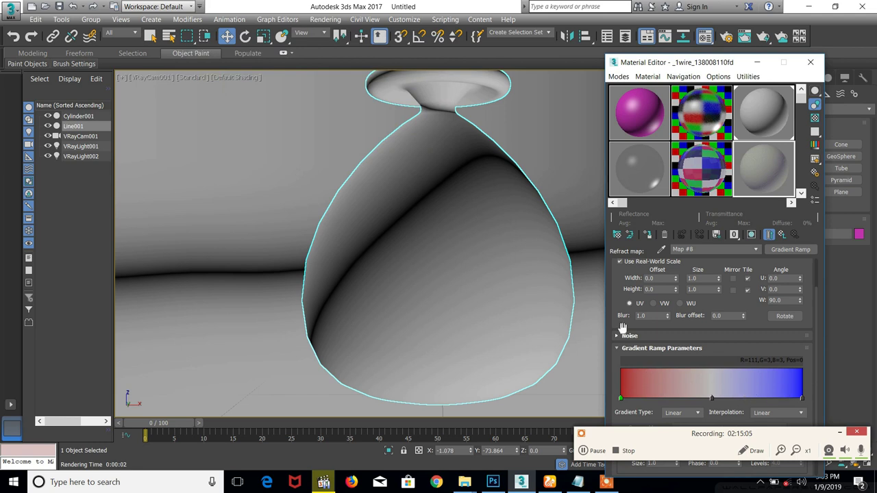
Open an enlarged preview of the glass material's sample and set the refract Gradient Ramp's width and height size to 50
click(786, 235)
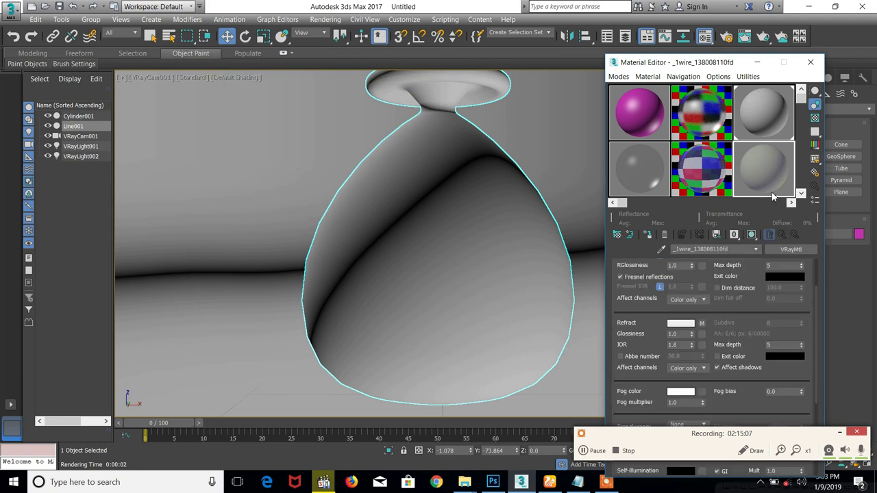
double_click(771, 191)
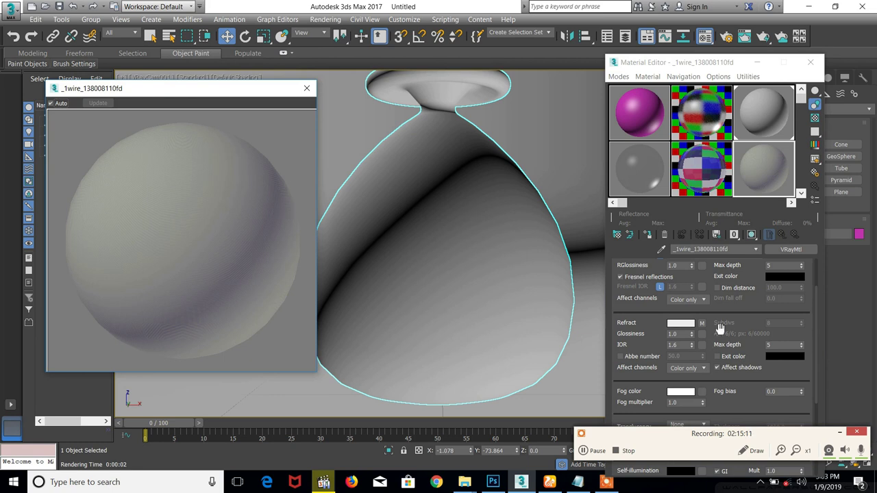
scroll(705, 324, down, 3)
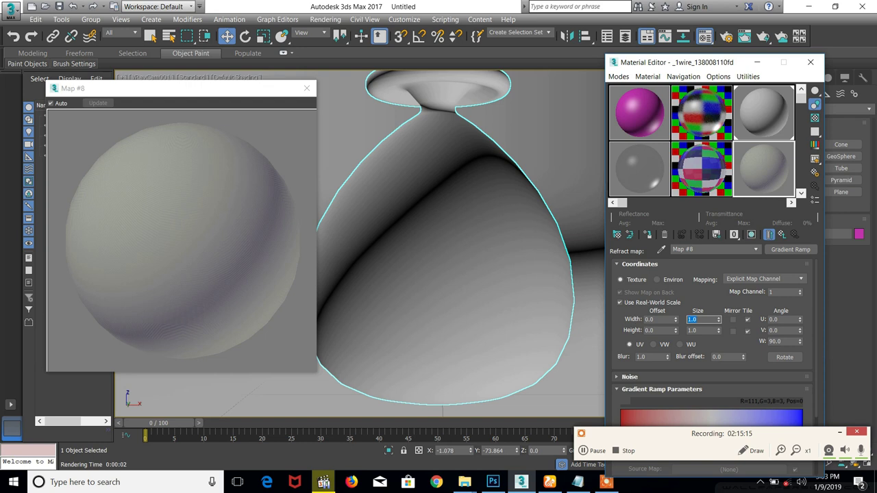
key(Tab)
text(50)
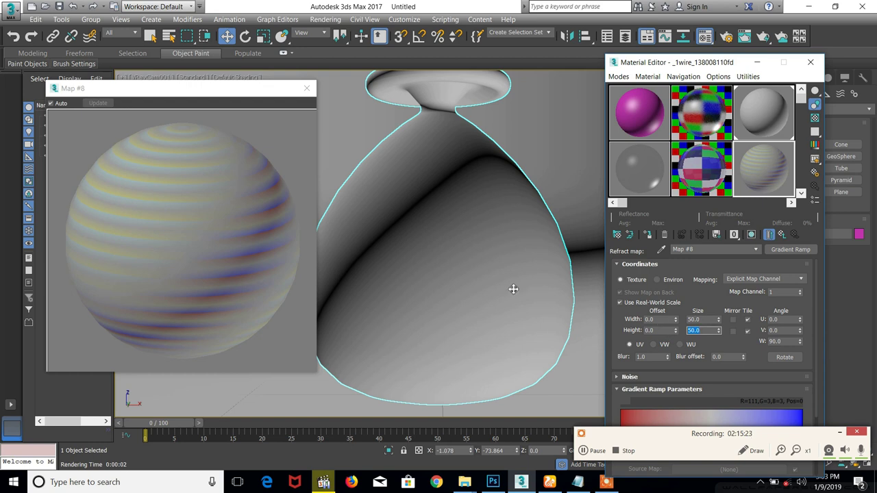
click(268, 253)
Set the Gradient Ramp's width and height size to 100 and assign the glass material to the vase
click(705, 329)
text(100)
click(706, 320)
text(100)
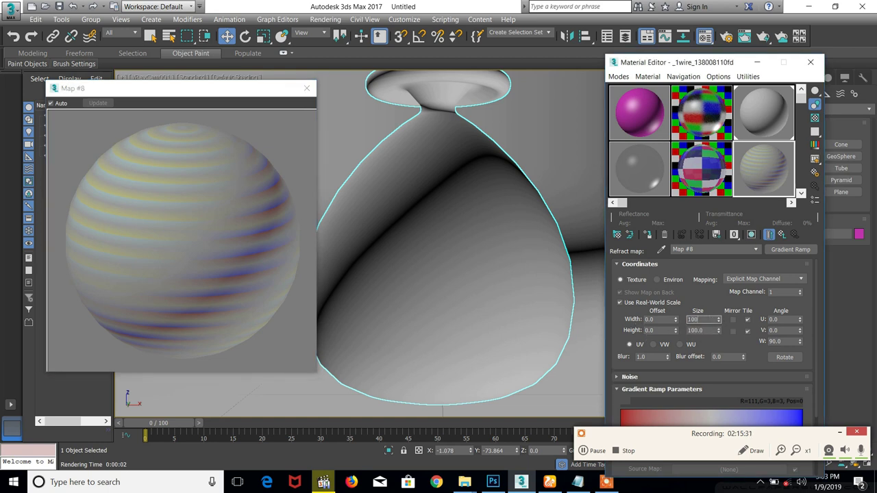
key(Return)
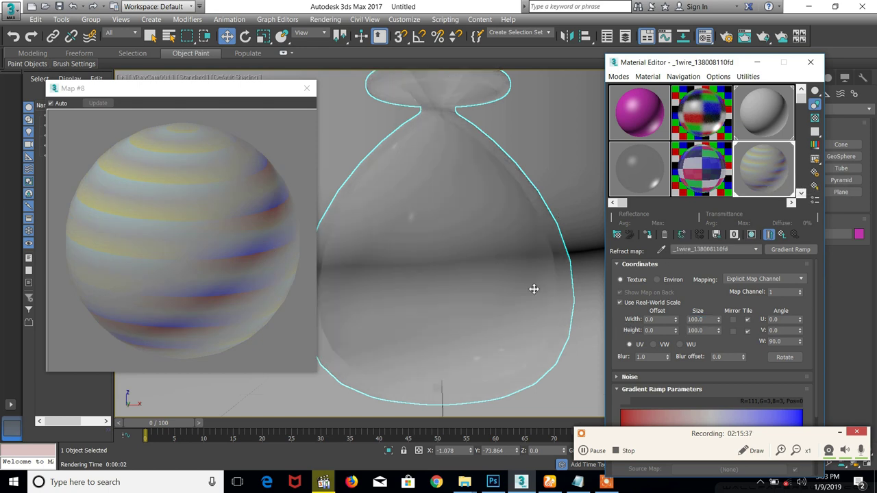
Test-render the vase from VRayCam001, stop the render, and close the V-Ray frame buffer and the rendered frame window
click(747, 38)
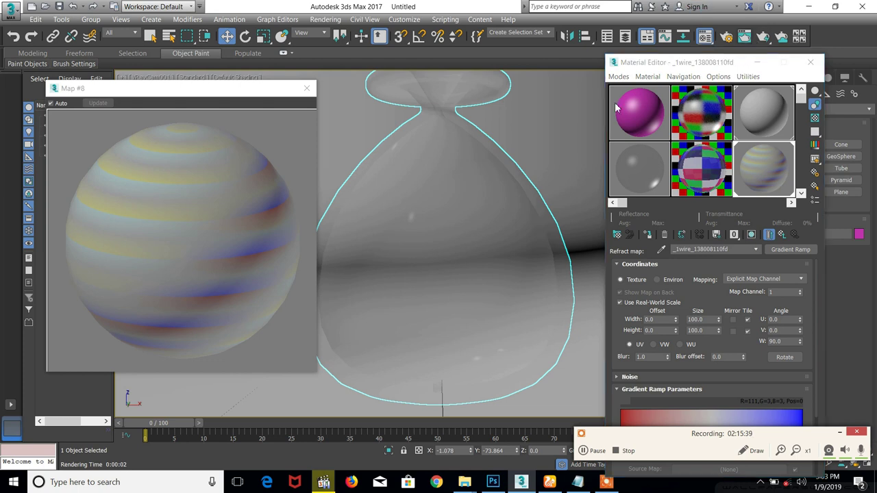
click(623, 59)
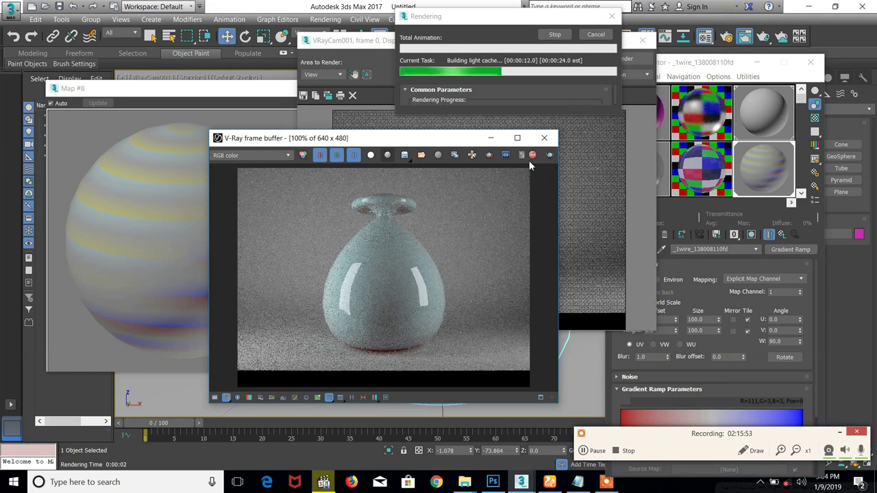
click(544, 138)
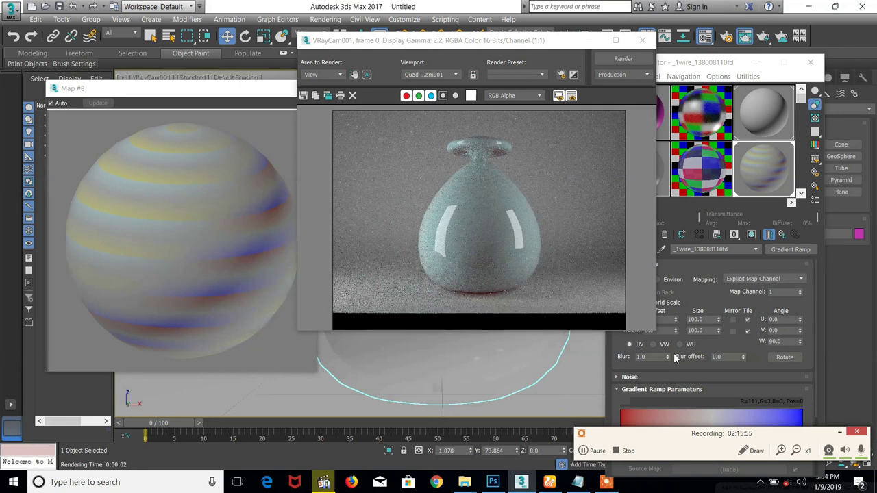
click(642, 40)
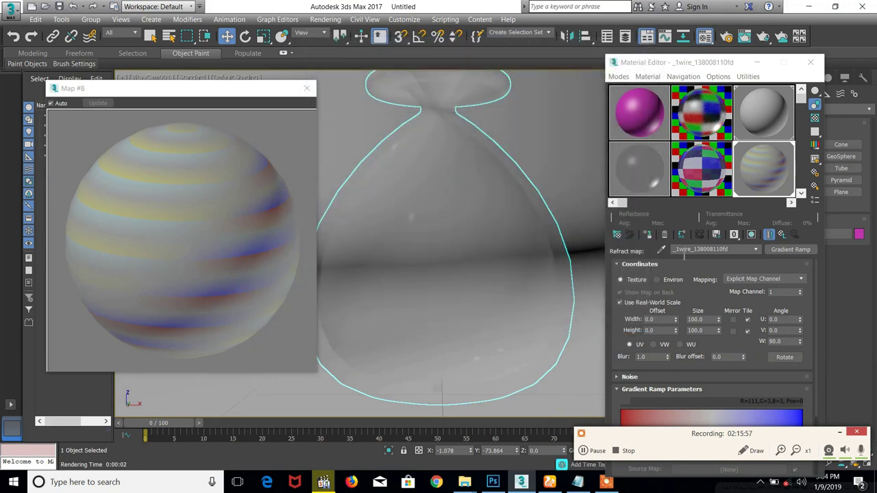
Set both the width and height size of the refract Gradient Ramp to 5
double_click(714, 319)
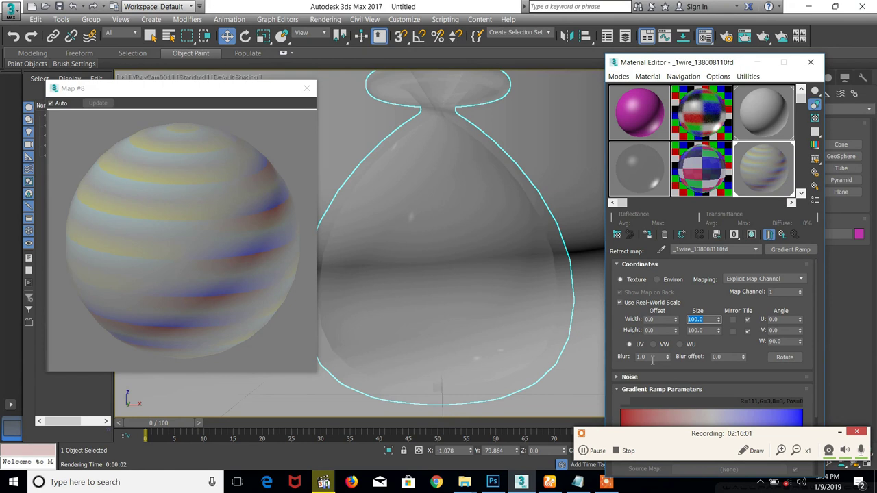
text(5)
key(Return)
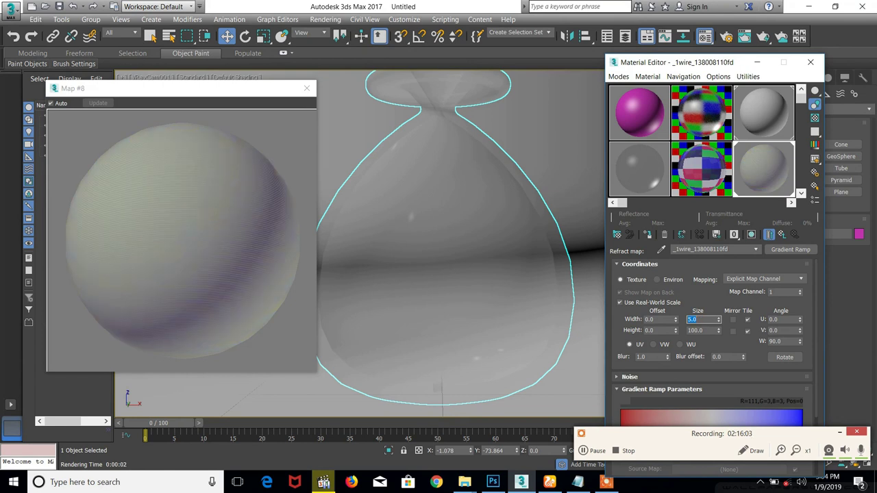
double_click(711, 331)
text(5)
key(Return)
Add extra colour flags along the gradient ramp's middle section and move one of them to position 23
scroll(710, 408, down, 2)
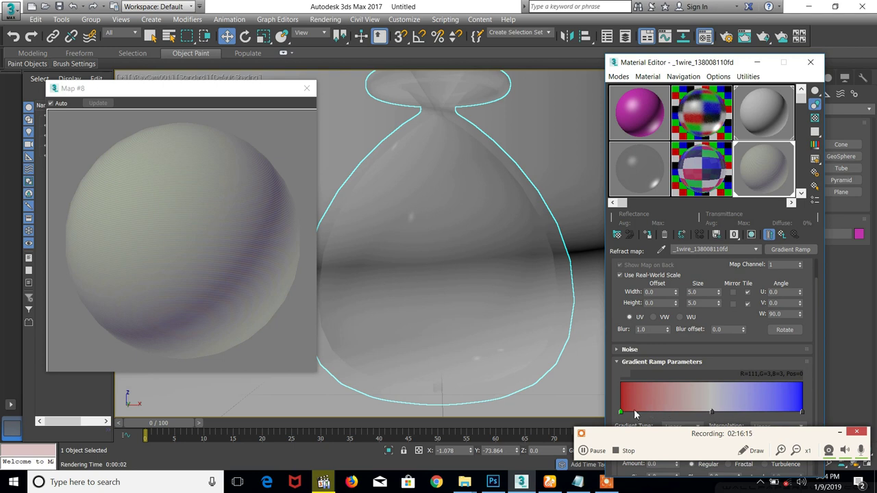
click(706, 412)
drag(713, 411, 663, 411)
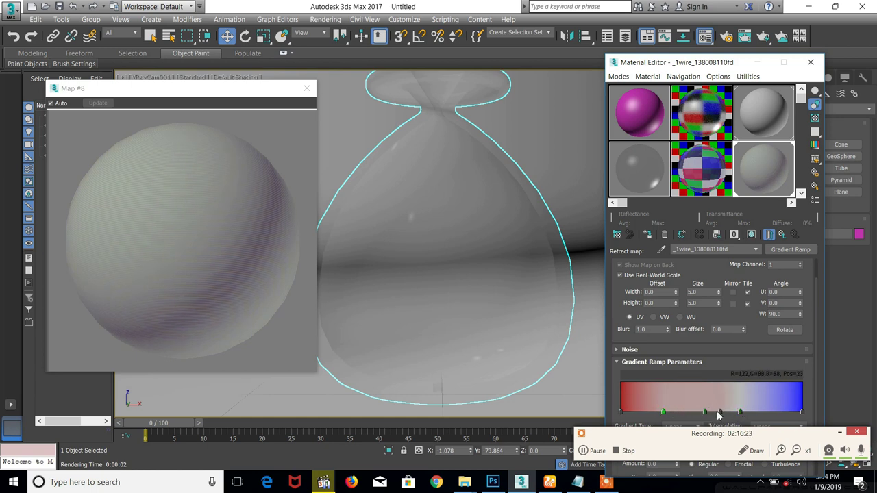
Delete the gradient flags at positions 55 and 66, and move the remaining middle flag to position 51
scroll(719, 414, down, 1)
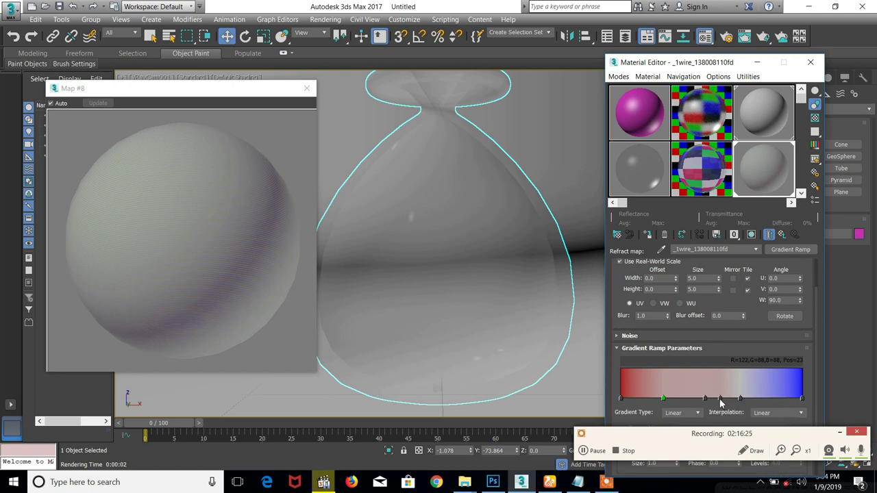
right_click(720, 400)
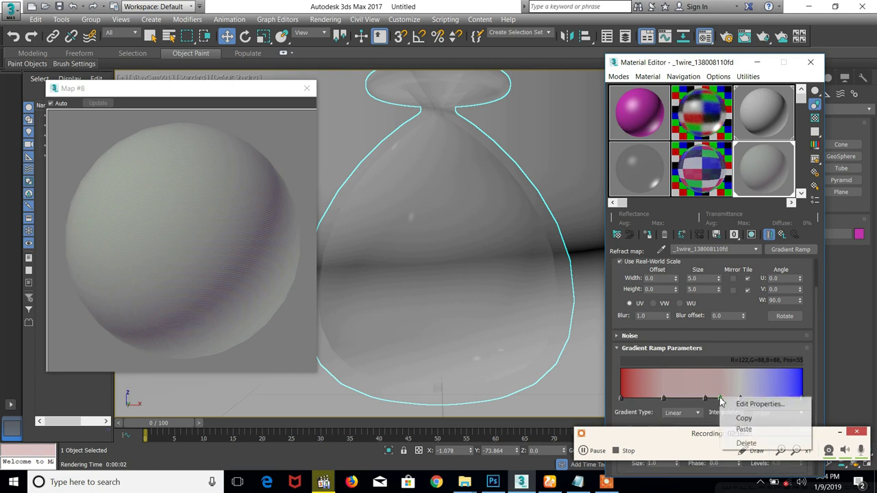
click(746, 442)
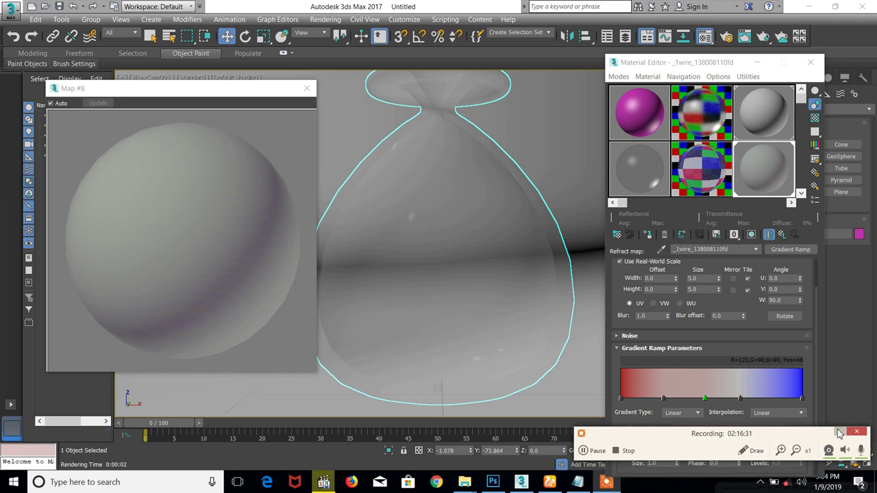
right_click(740, 397)
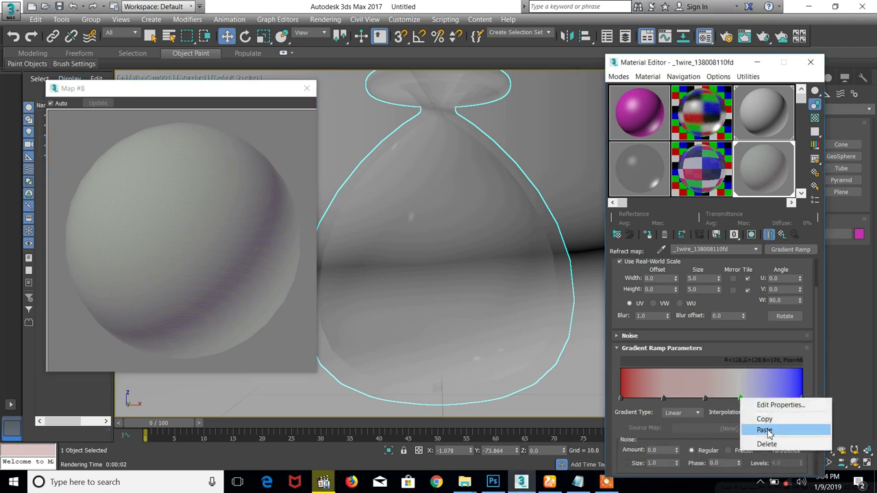
click(761, 444)
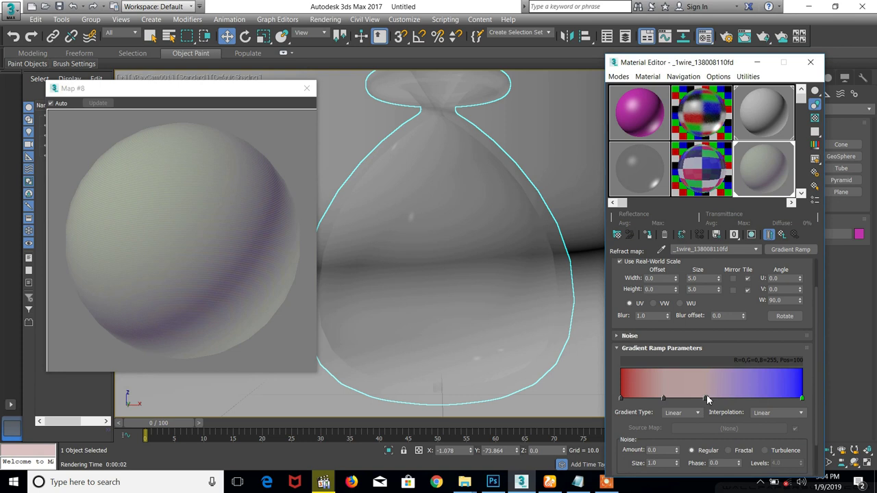
drag(707, 399, 714, 399)
Render the vase with the edited gradient, stop the render, and close both the V-Ray frame buffer and rendered frame window
click(745, 37)
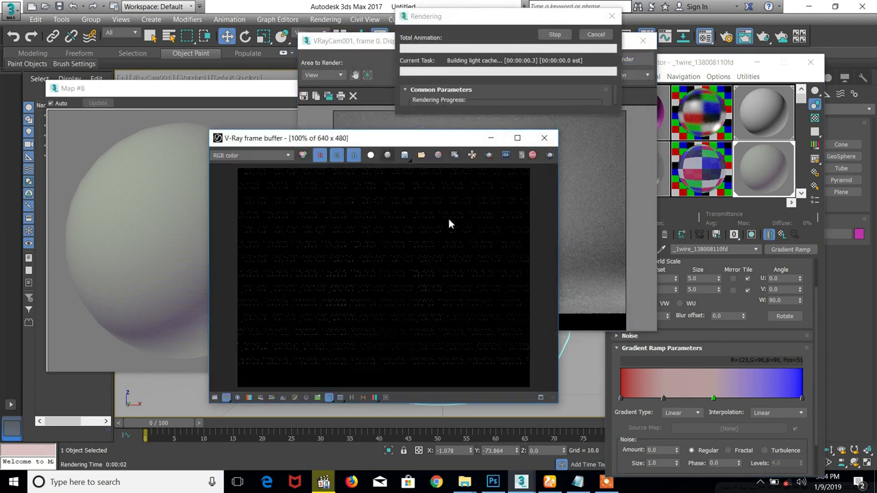
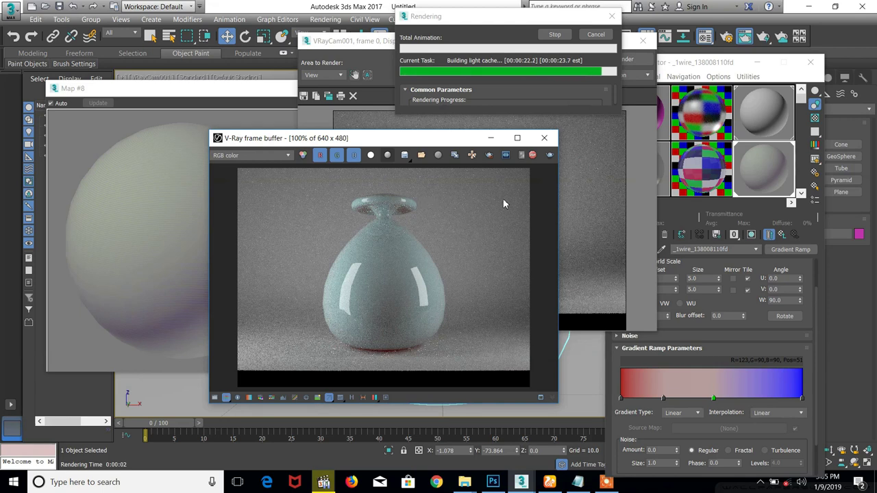
click(534, 155)
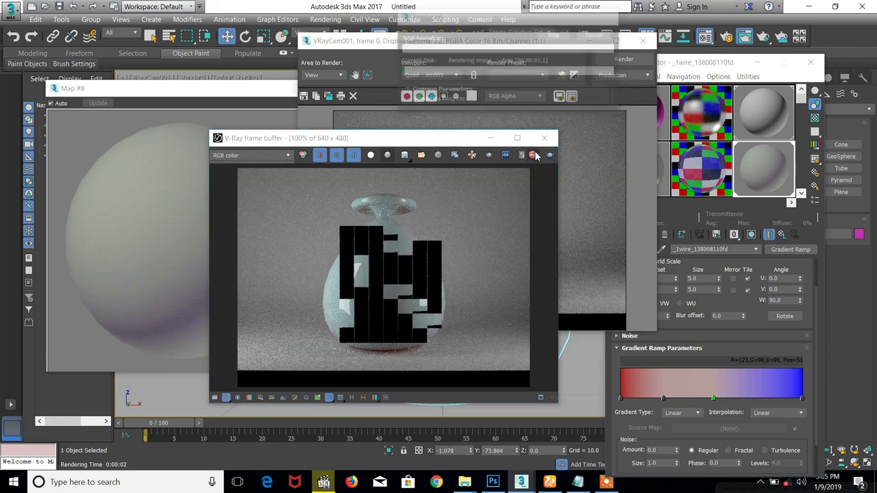
click(544, 138)
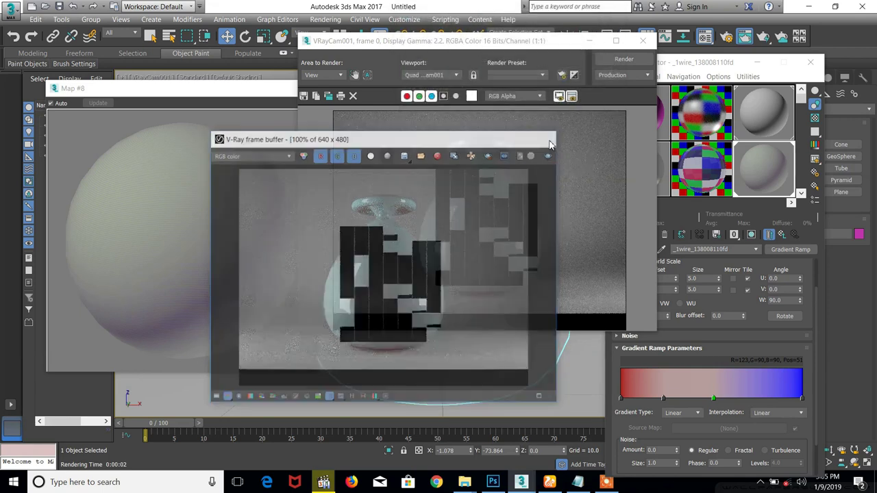
click(643, 40)
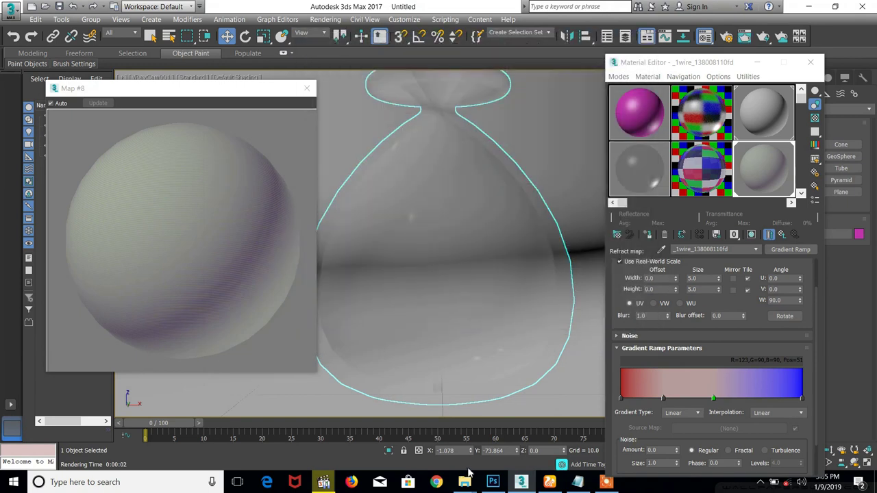
Switch to File Explorer and review the reference images 1 to 7 in the glass folder one after another, leaving nothing selected
mouse_move(469, 478)
click(461, 440)
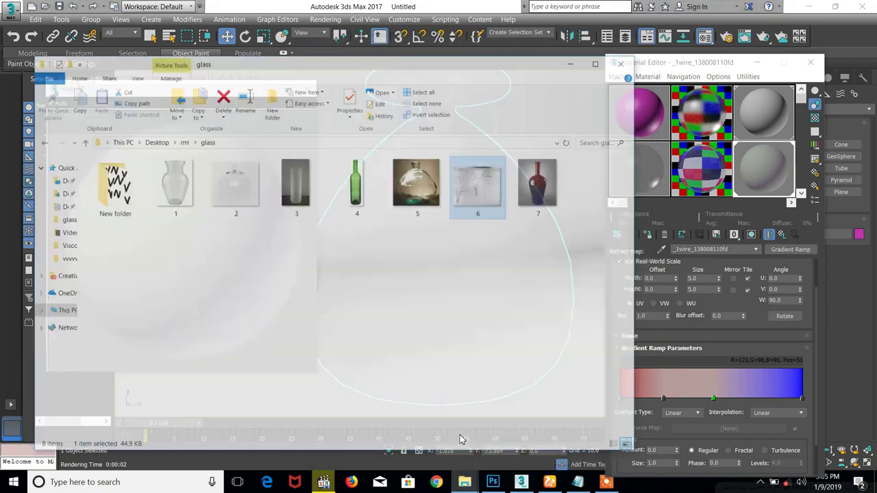
click(156, 165)
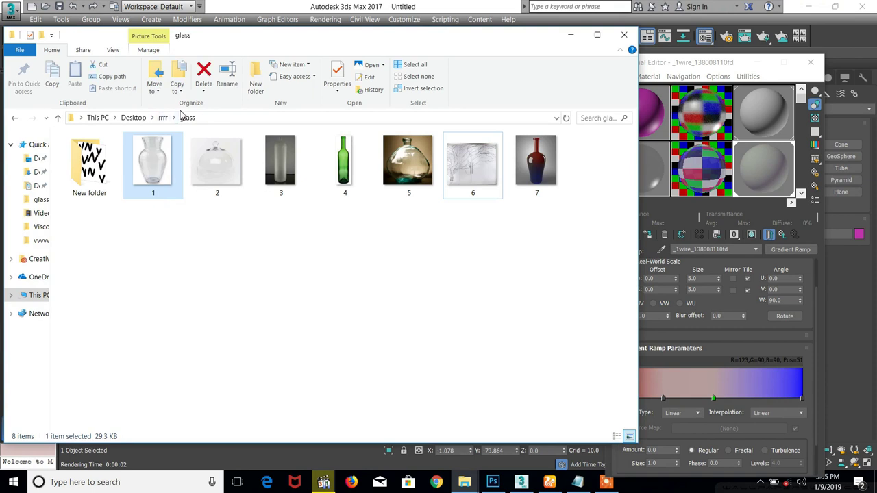
click(202, 179)
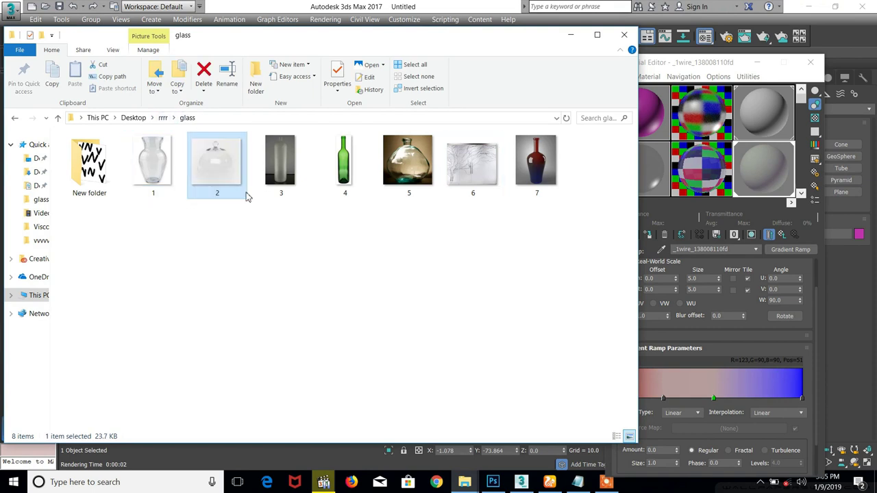
click(275, 193)
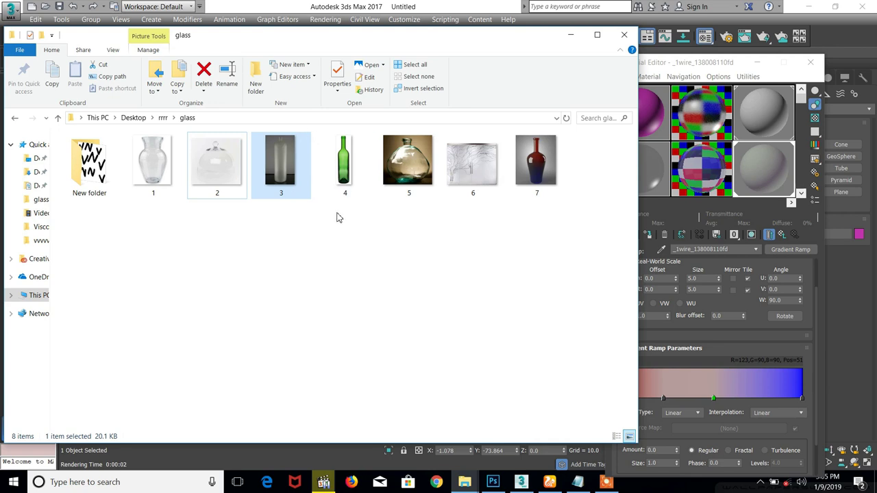
click(346, 168)
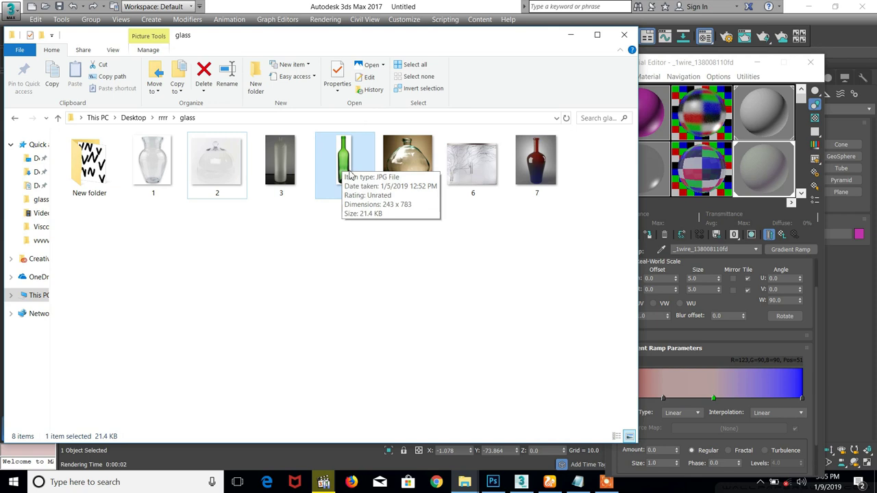
drag(348, 166, 354, 243)
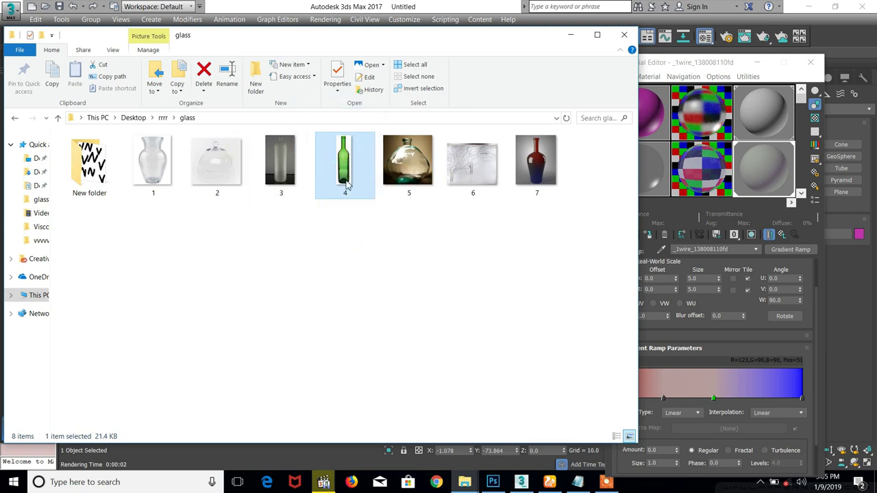
drag(409, 226, 407, 186)
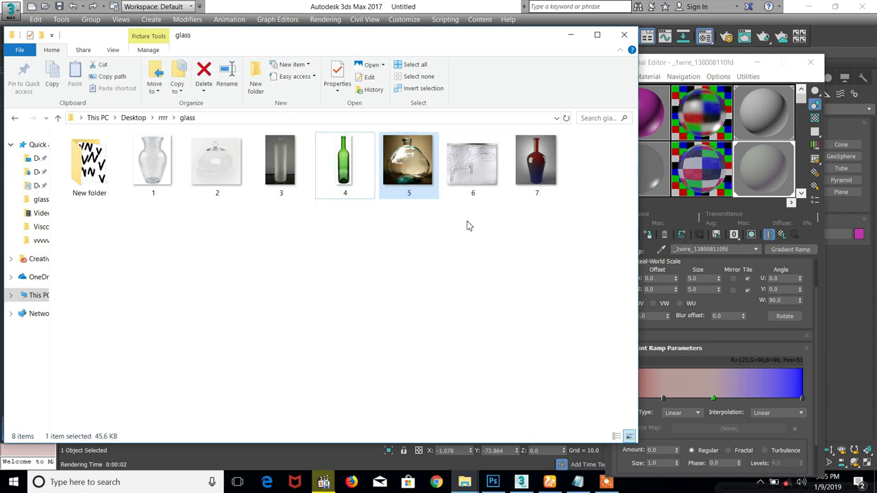
drag(466, 221, 483, 157)
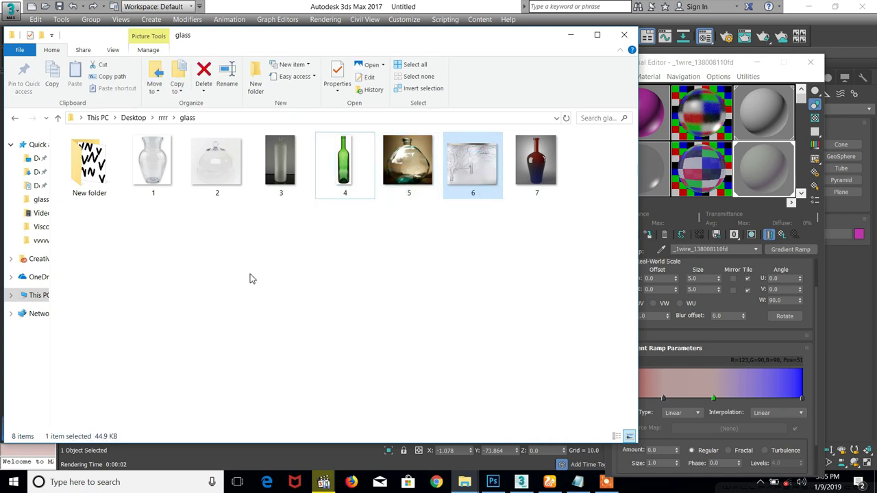
click(536, 164)
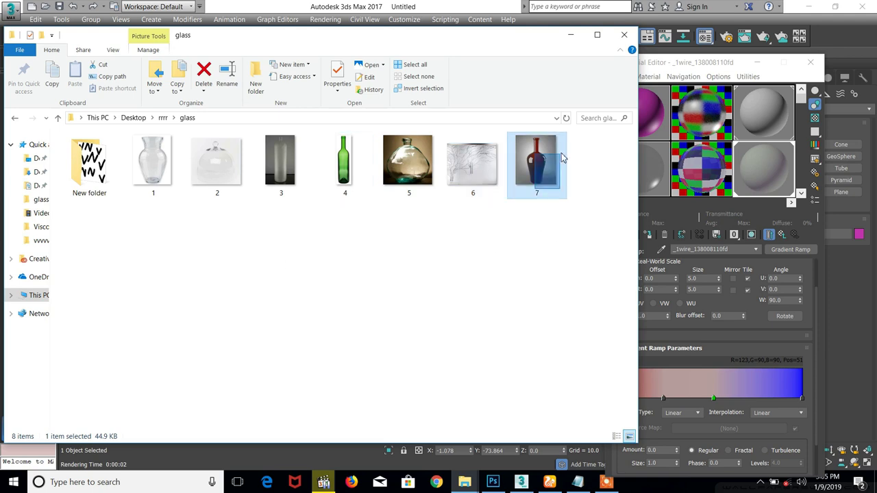
drag(117, 308, 549, 130)
click(159, 241)
drag(135, 241, 107, 92)
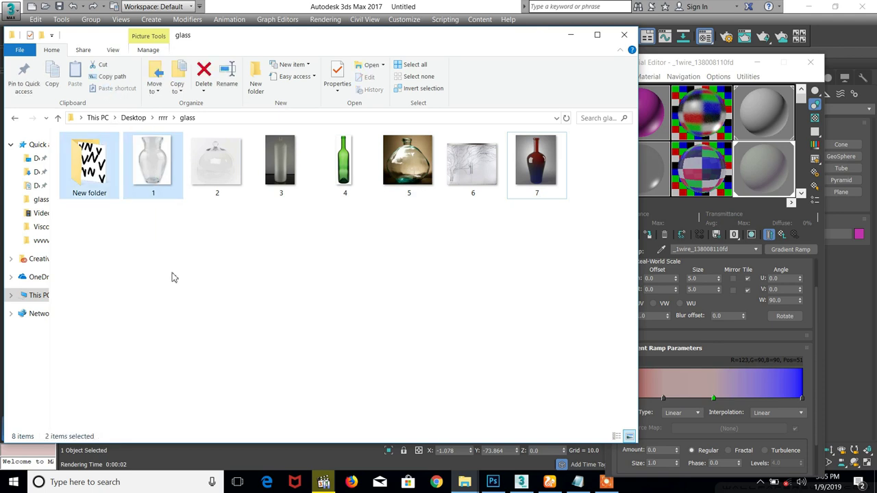
click(174, 283)
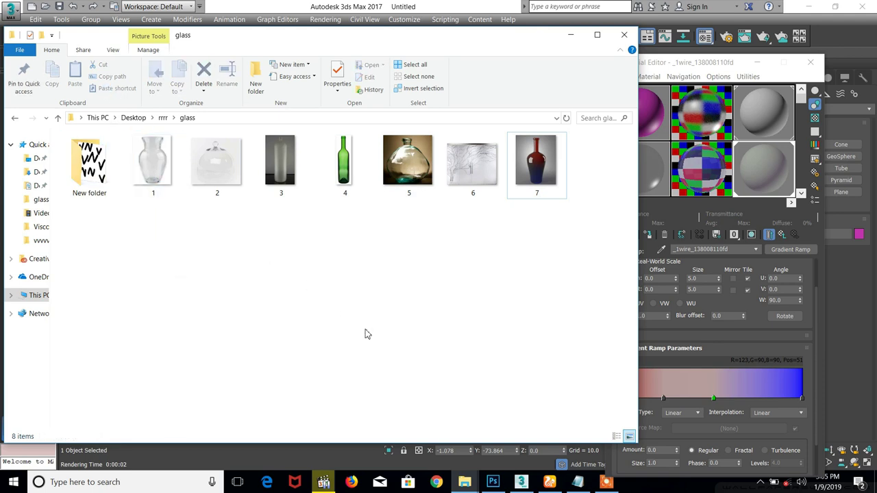
Switch to the VRAY notes in Notepad and highlight the word Wood in the materials list
click(577, 482)
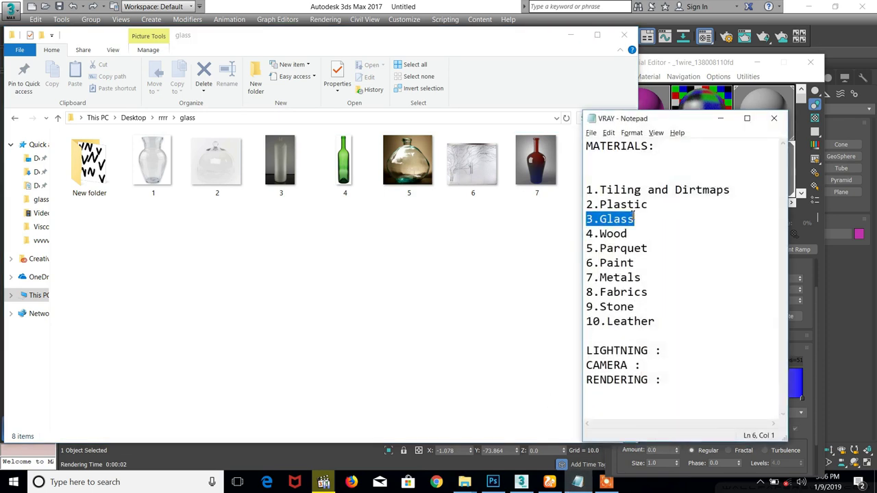
double_click(636, 219)
drag(642, 236, 600, 234)
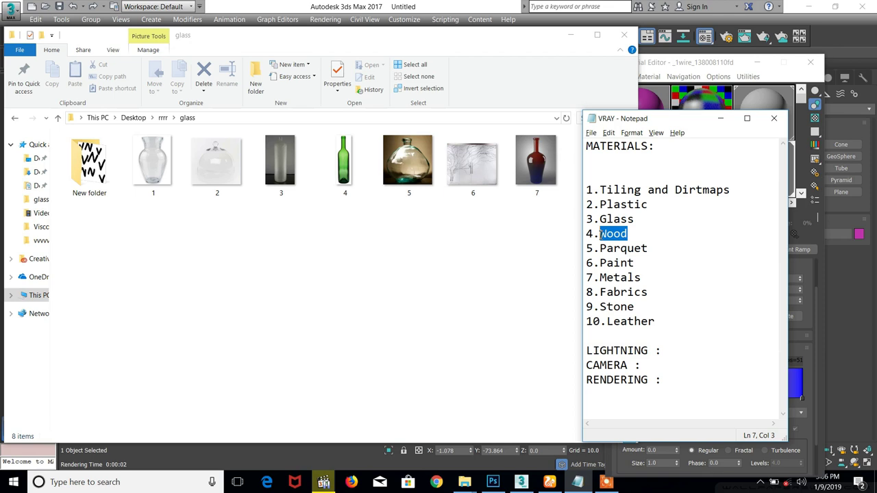